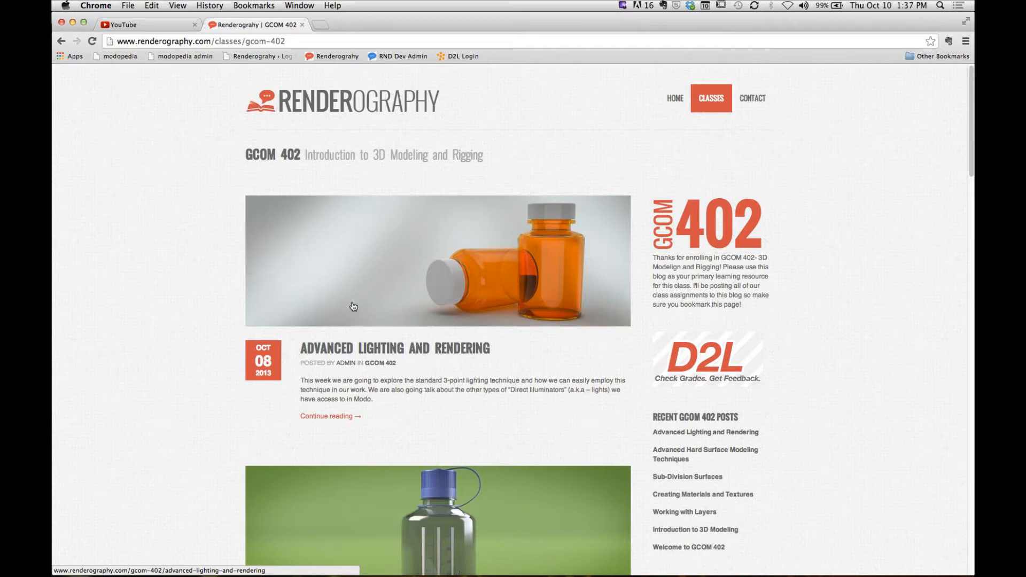
- Open the Advanced Lighting and Rendering post and review the Medicine Bottle homework requirements and project examples
click(394, 351)
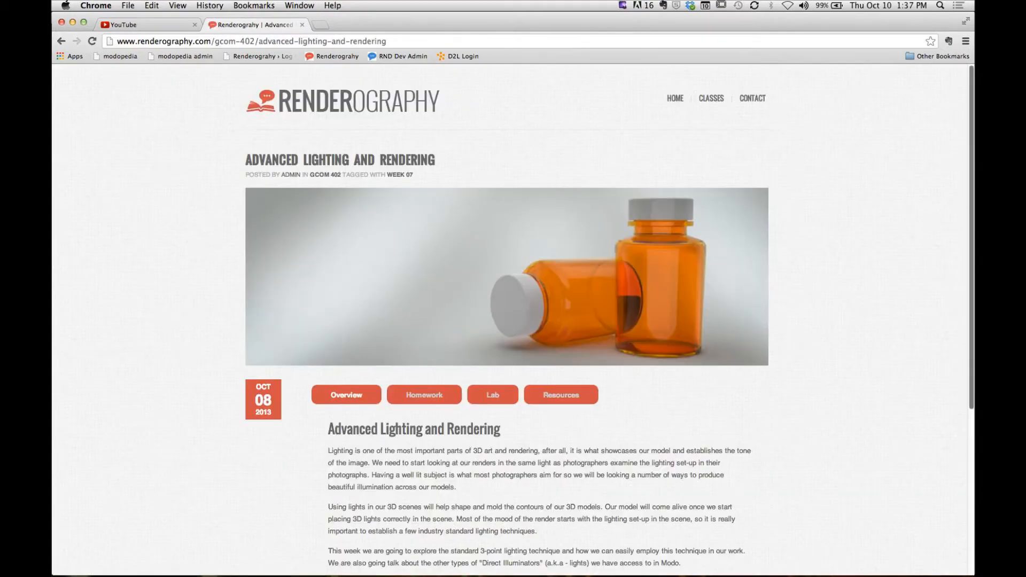
scroll(914, 241, down, 3)
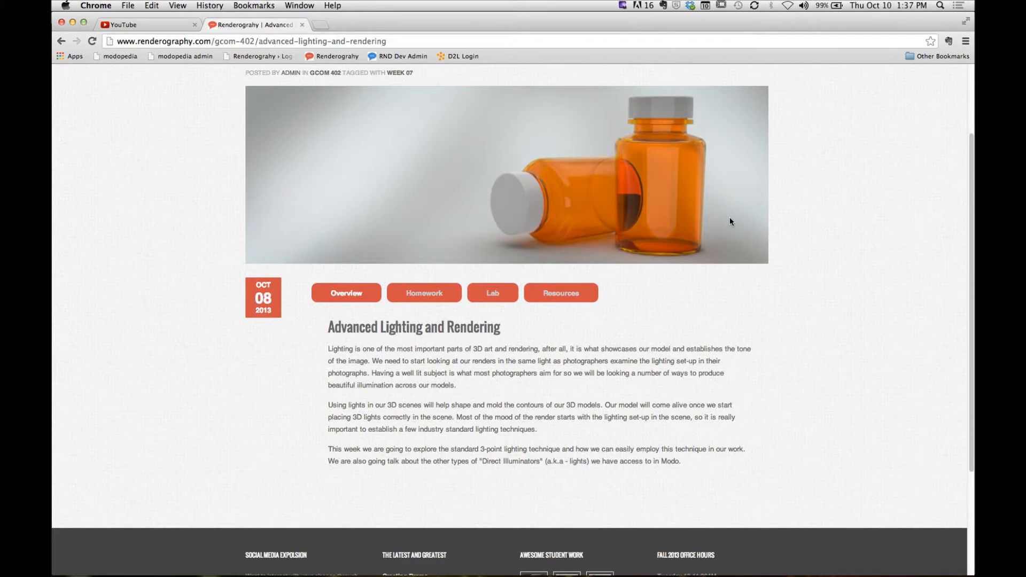
click(413, 298)
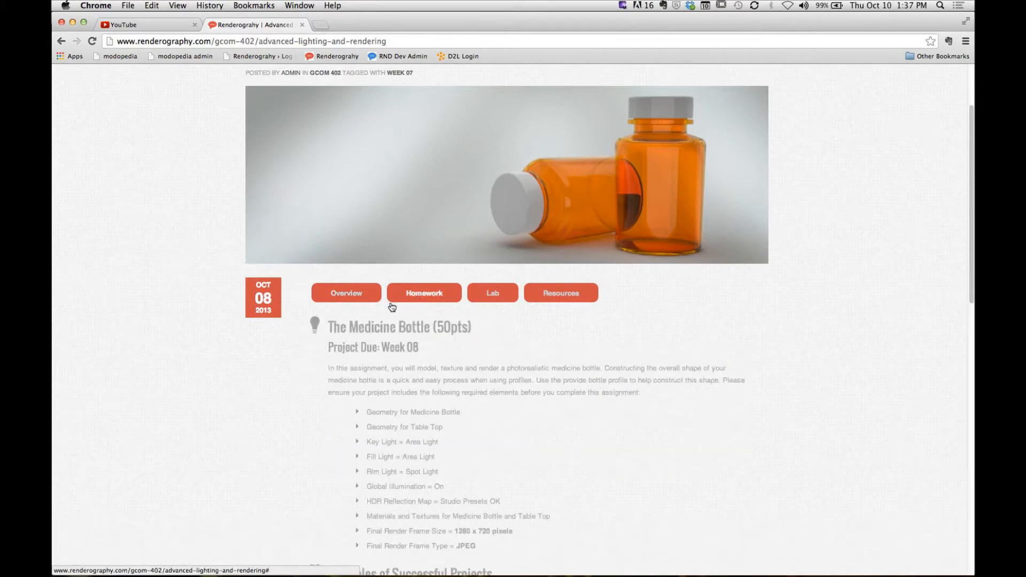
scroll(956, 185, down, 3)
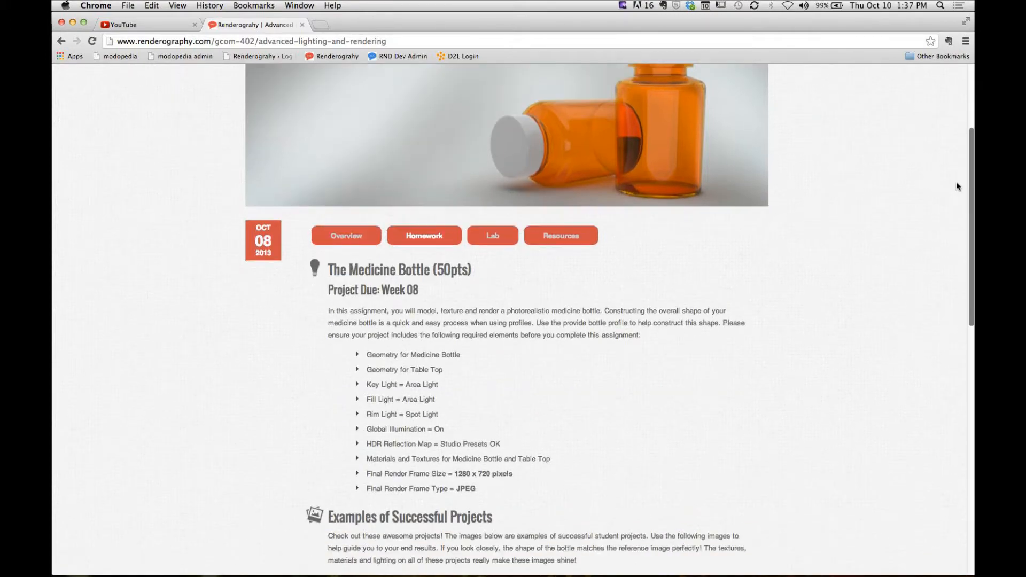
scroll(941, 224, down, 5)
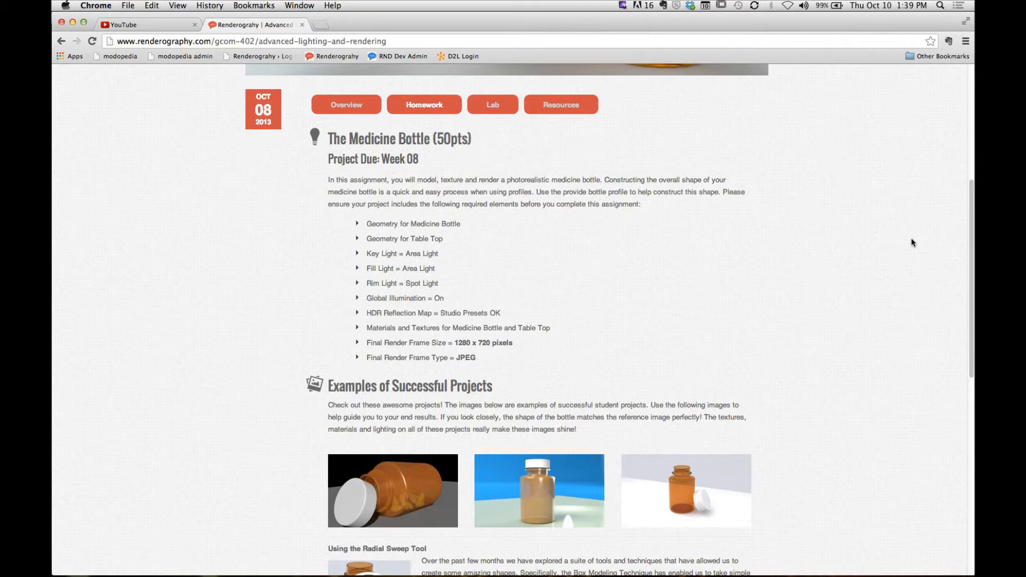
- Review the Goblets and Glasses lab assignment and display the post's downloadable resources
click(493, 110)
scroll(285, 239, down, 3)
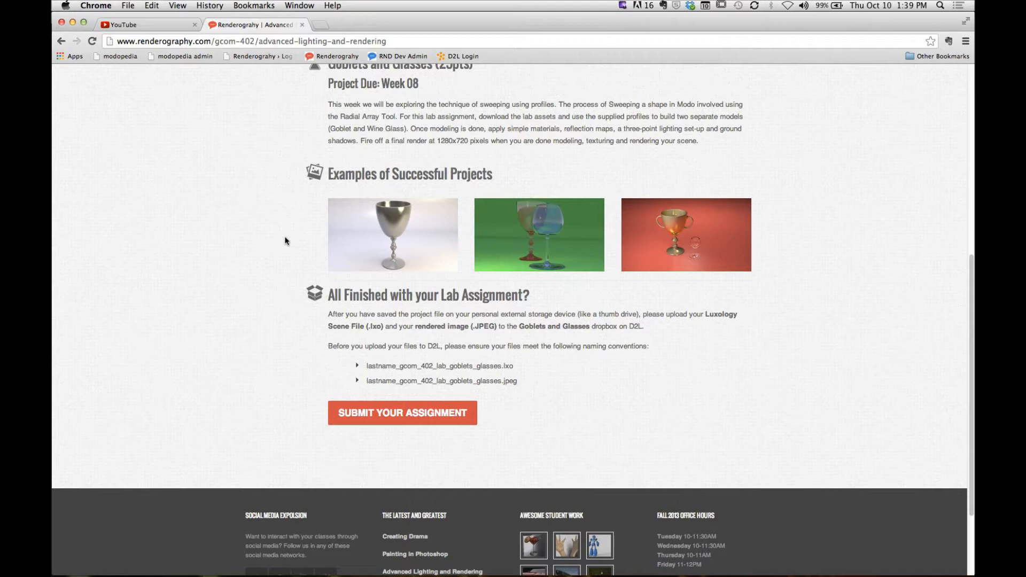
scroll(285, 241, up, 3)
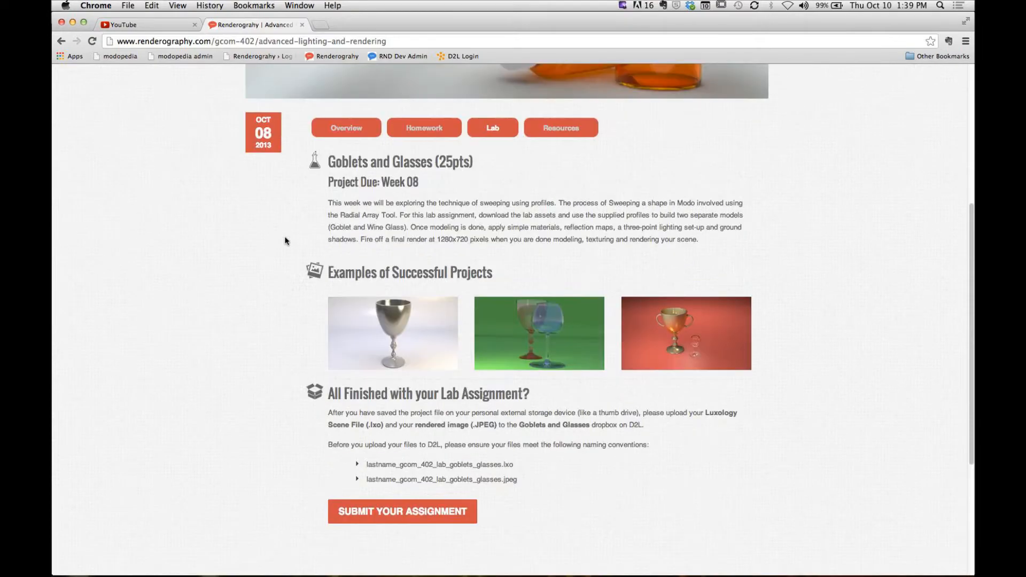
click(563, 133)
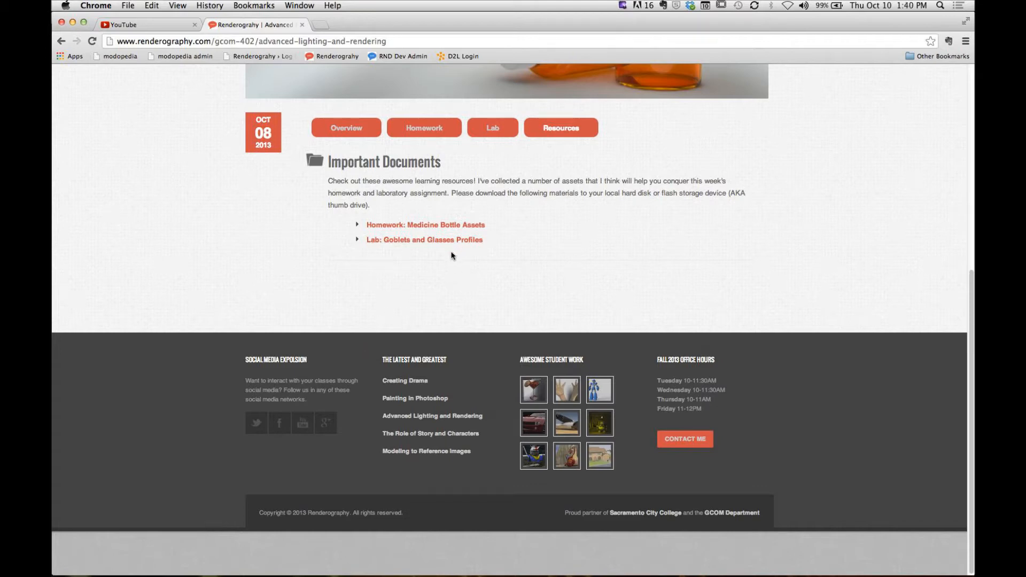
- Switch to modo and activate the Curve tool from the pen tool group
key(super+Tab)
click(526, 278)
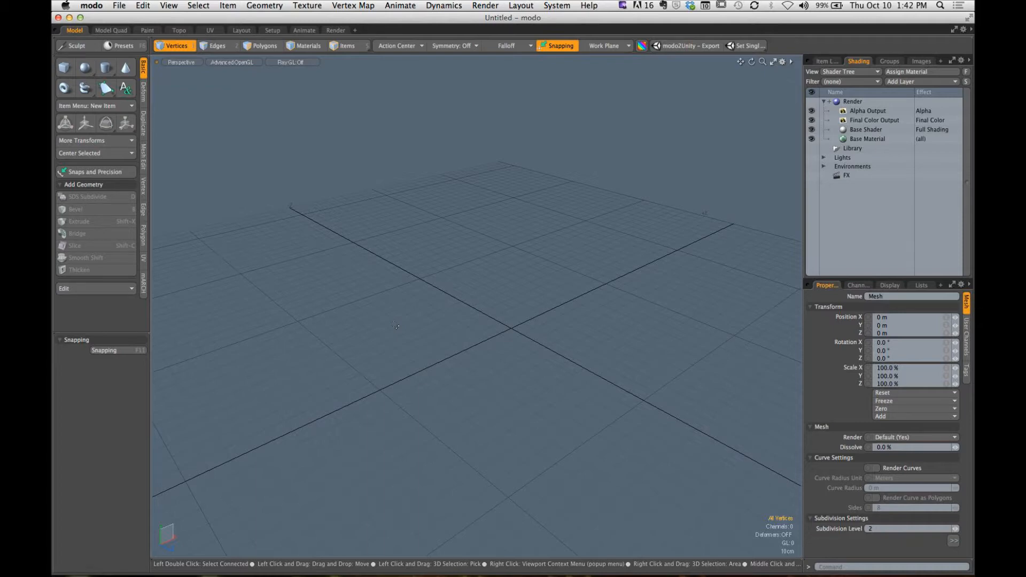
key(alt)
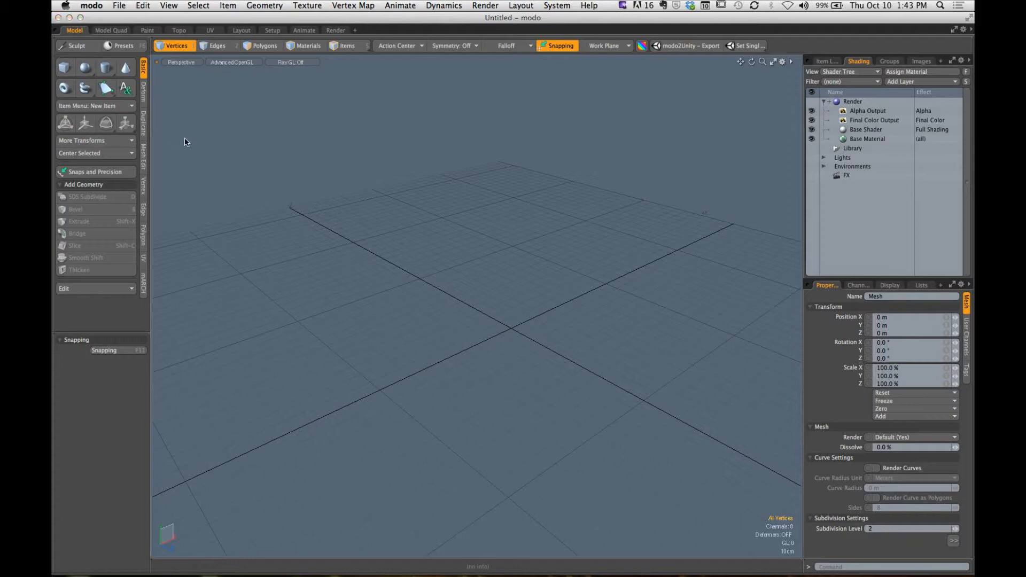
drag(184, 143, 132, 110)
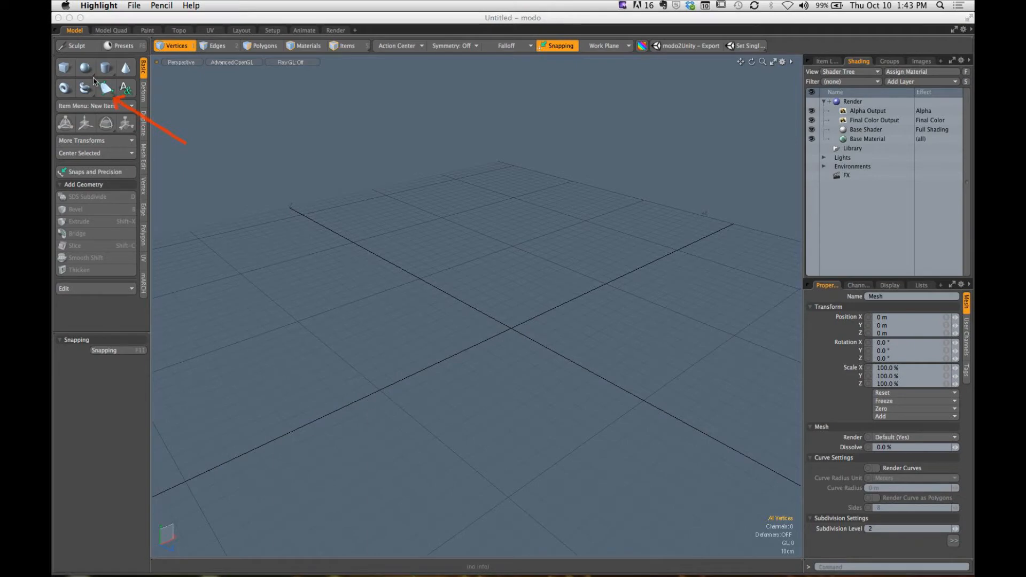
drag(92, 77, 118, 101)
click(116, 82)
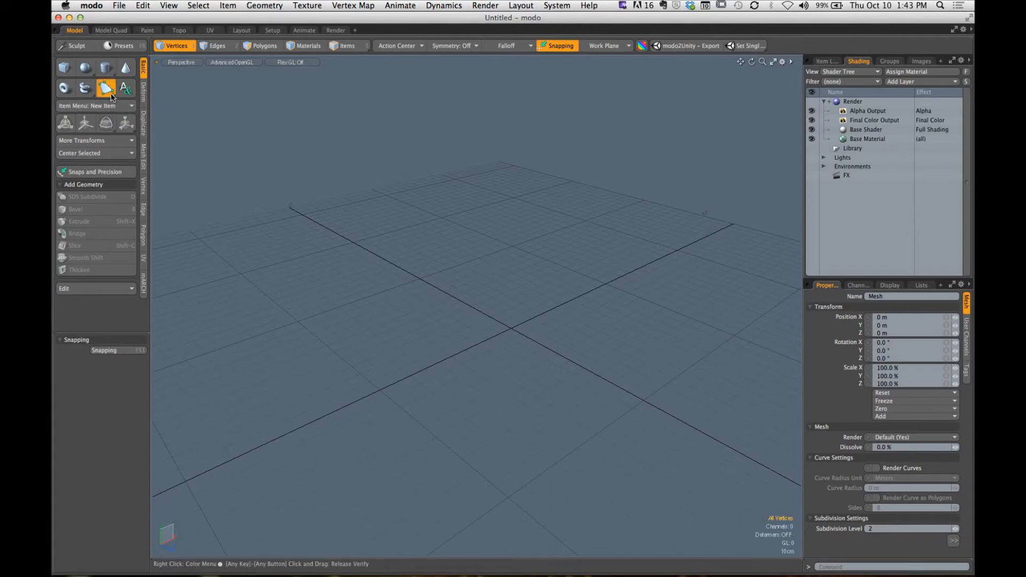
click(111, 93)
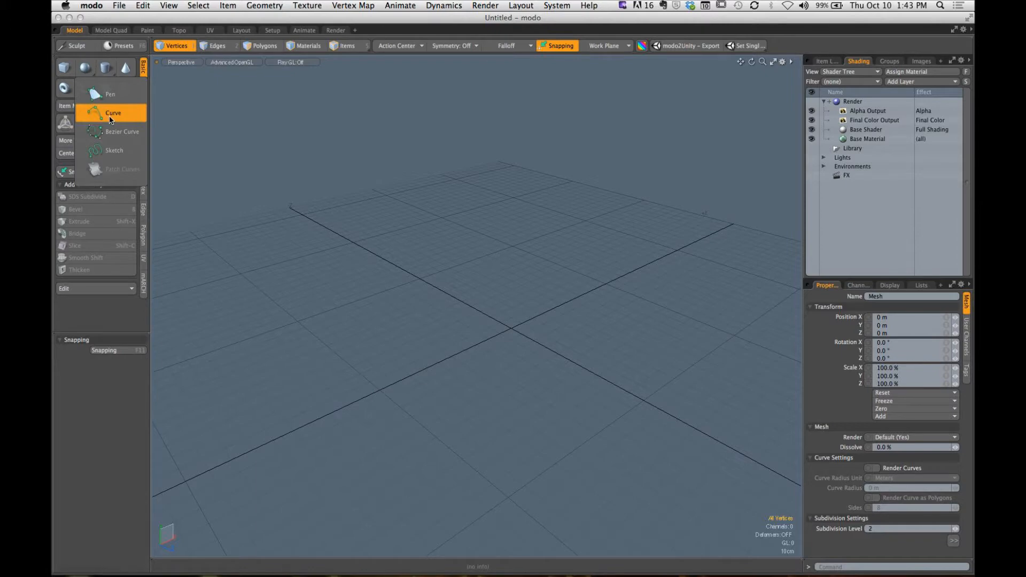
click(110, 120)
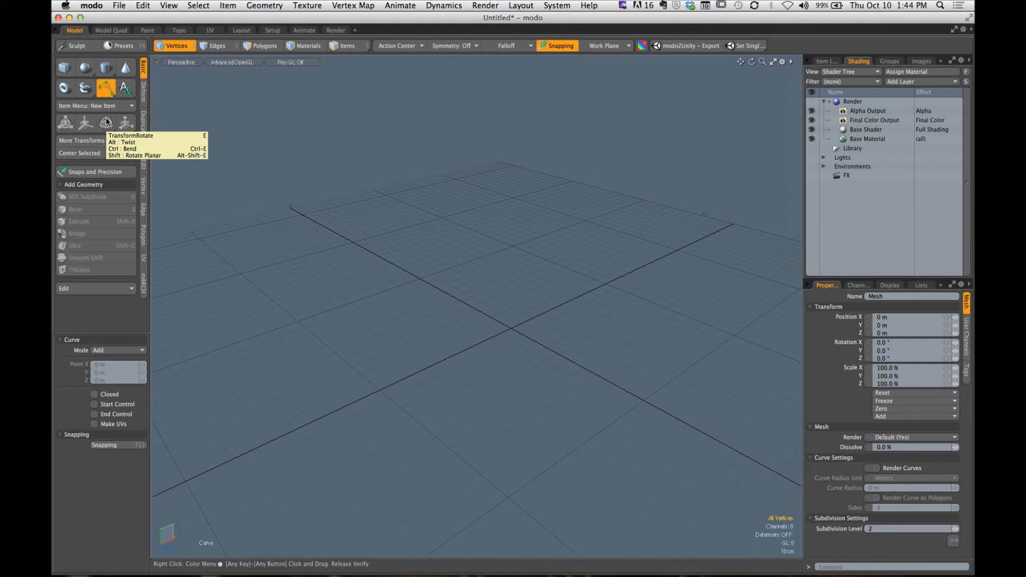
- In the Front view, draw a three-point curve through about (-40.8, 8.8), (30.8, 43) and (57.2, -0.2) cm
key(ctrl)
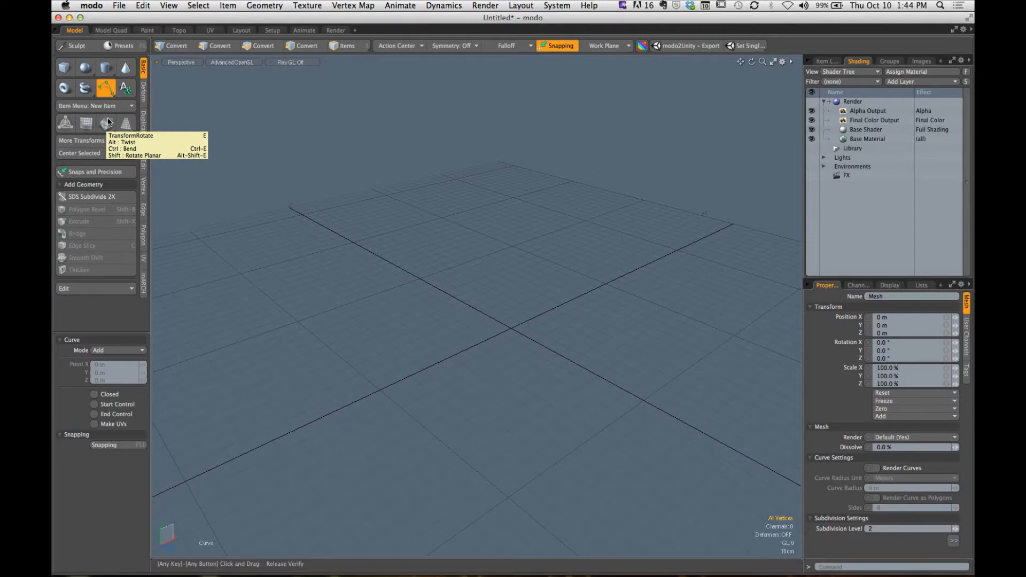
alt+drag(600, 298, 550, 277)
key(ctrl+space)
click(523, 325)
ctrl+alt+drag(580, 338, 538, 307)
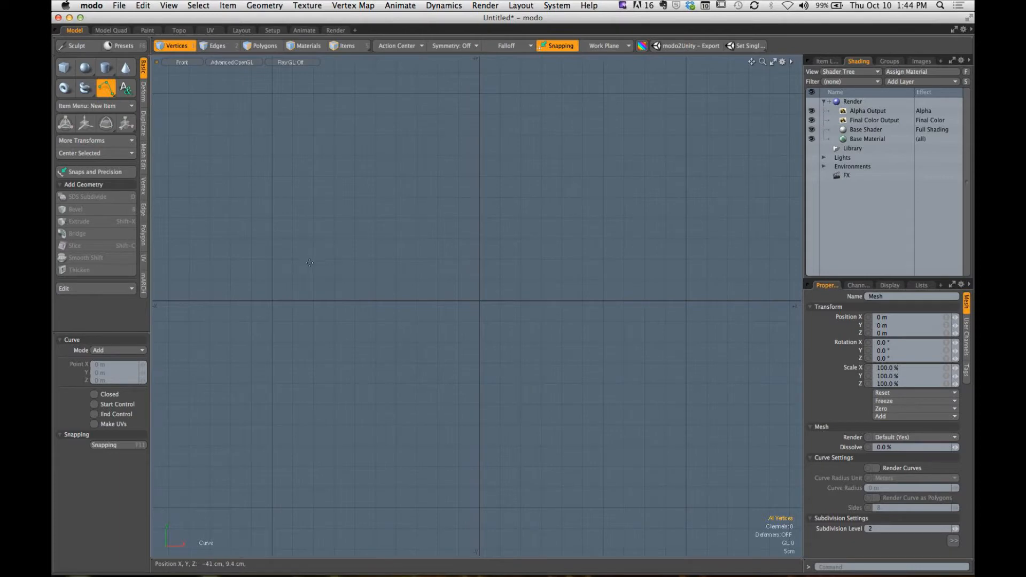
click(310, 264)
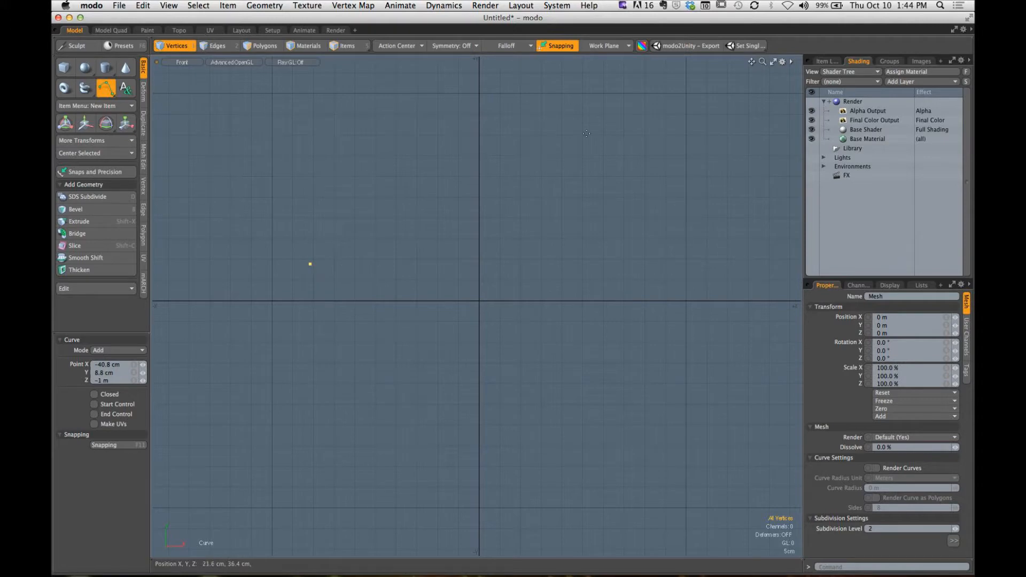
click(606, 123)
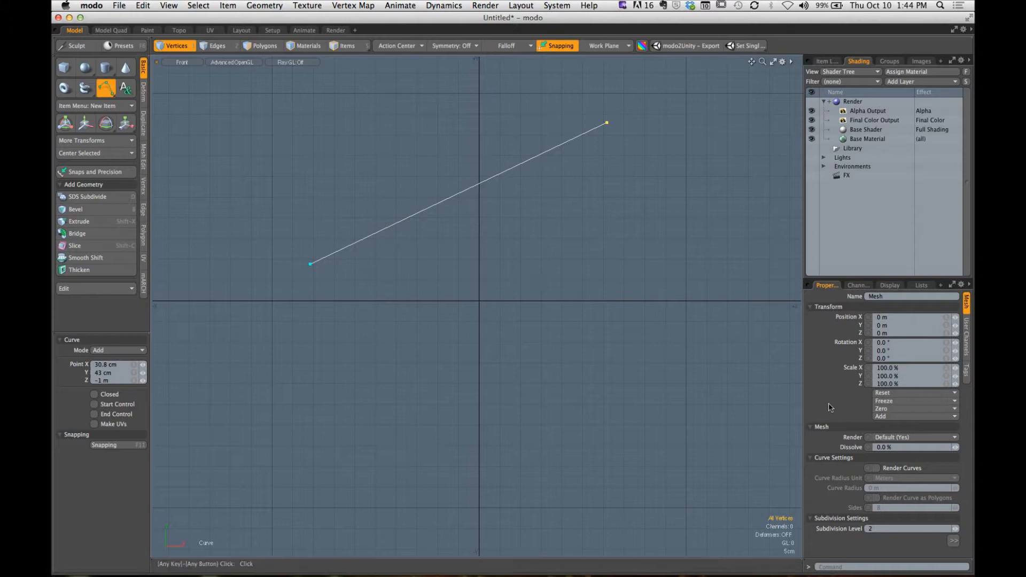
drag(700, 286, 707, 288)
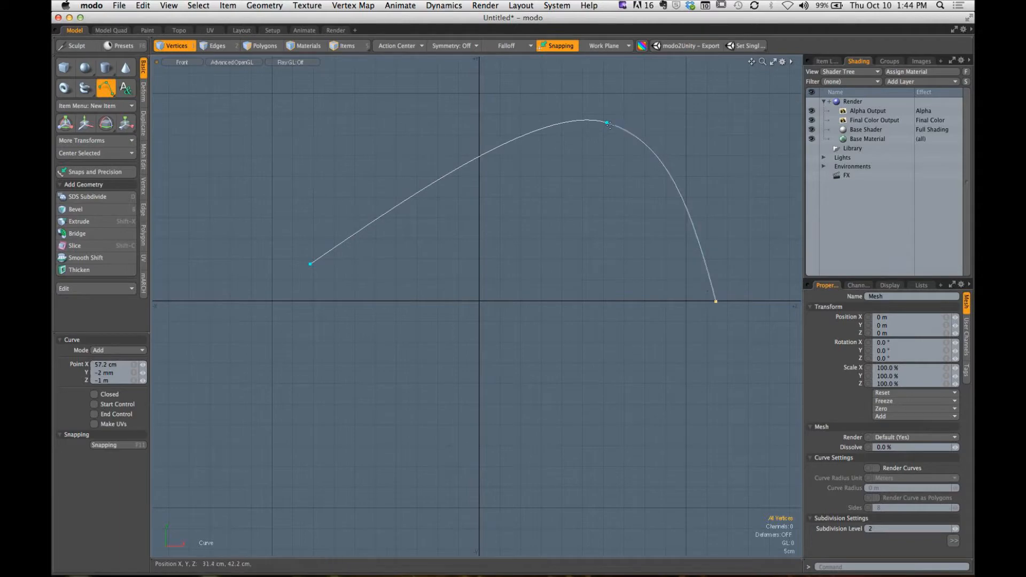
- Shape the curve into a near-symmetric arch, with its peak at about (0.6, 45.6) cm and ends near X -56.6 and 59.6 cm
drag(607, 123, 481, 112)
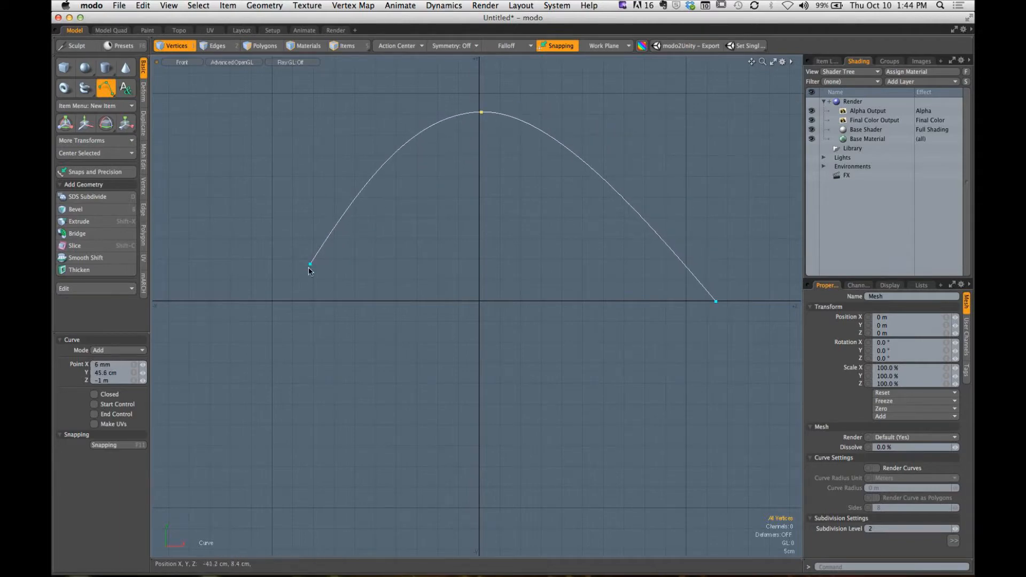
drag(310, 264, 245, 300)
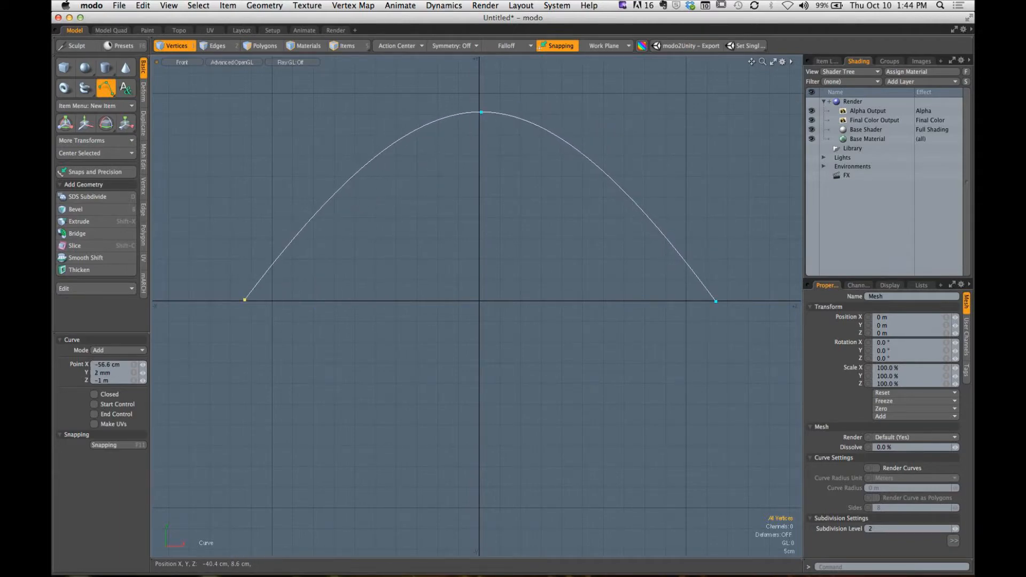
drag(702, 306, 713, 306)
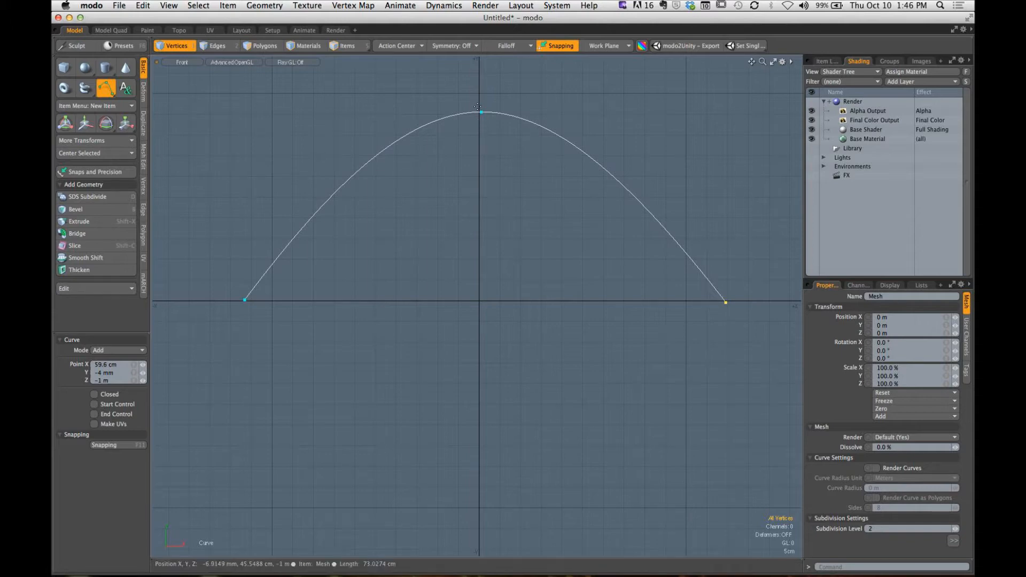
- Reshape the arch by moving its peak toward the upper left, its left end down and inward, and its right end to about (19.2, 37) cm
drag(481, 113, 318, 127)
drag(245, 300, 344, 395)
drag(725, 303, 559, 148)
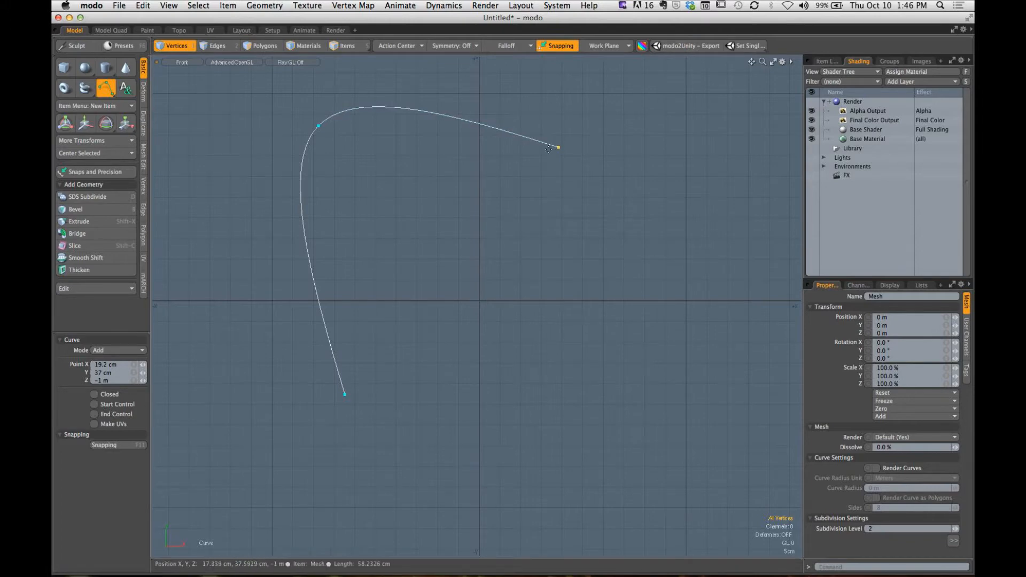
- Extend the curve to about (44.6, -3) cm, move the upper-left point to about (-56, 26.4) cm and add one at about (-30.4, 53.6) cm
click(662, 285)
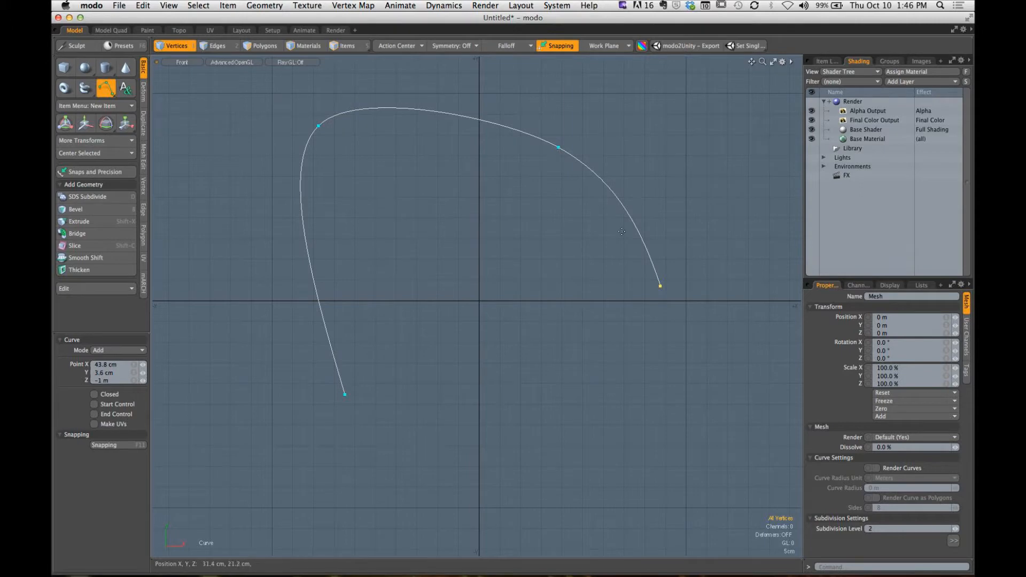
drag(661, 287, 664, 313)
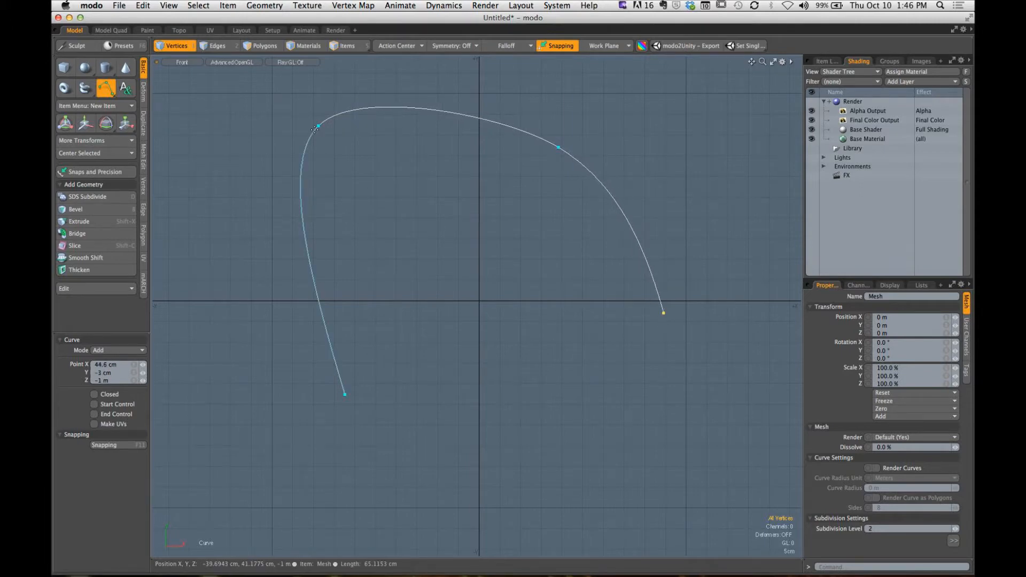
drag(319, 128, 241, 191)
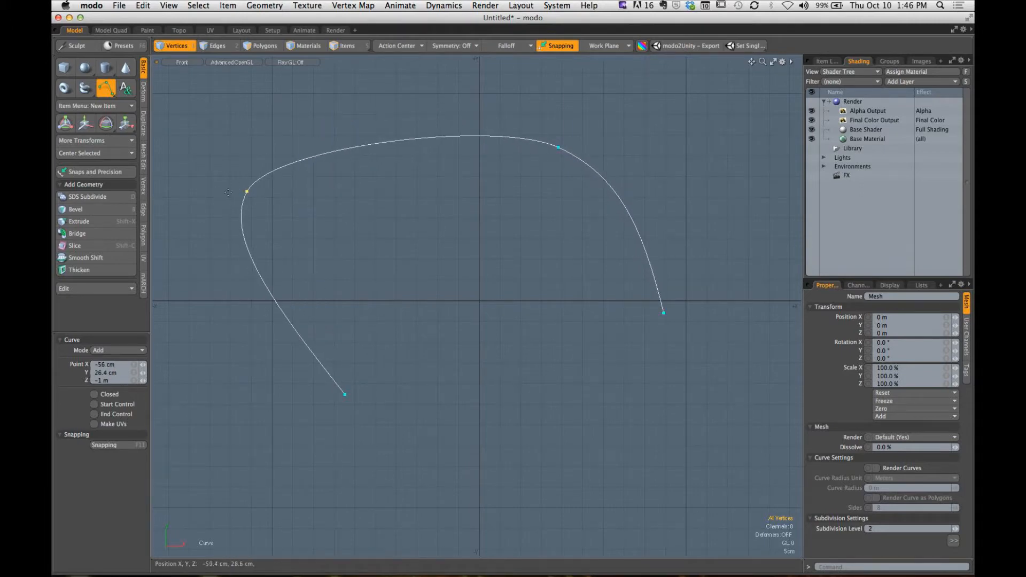
click(353, 78)
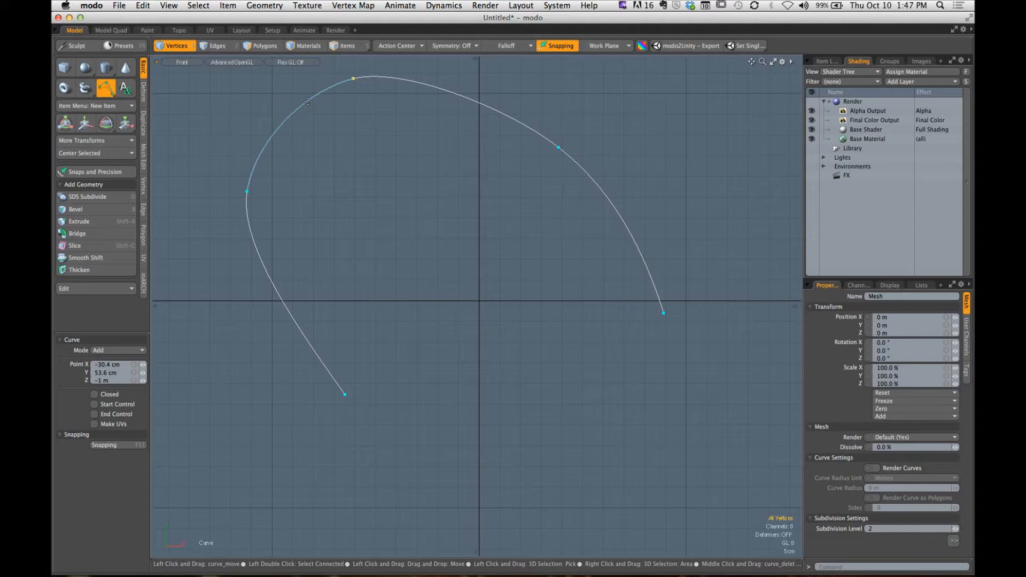
- Close the curve and widen its lower part with points at about (-9.2, -39), (61.8, -8.4) and (33.6, -43) cm
click(94, 394)
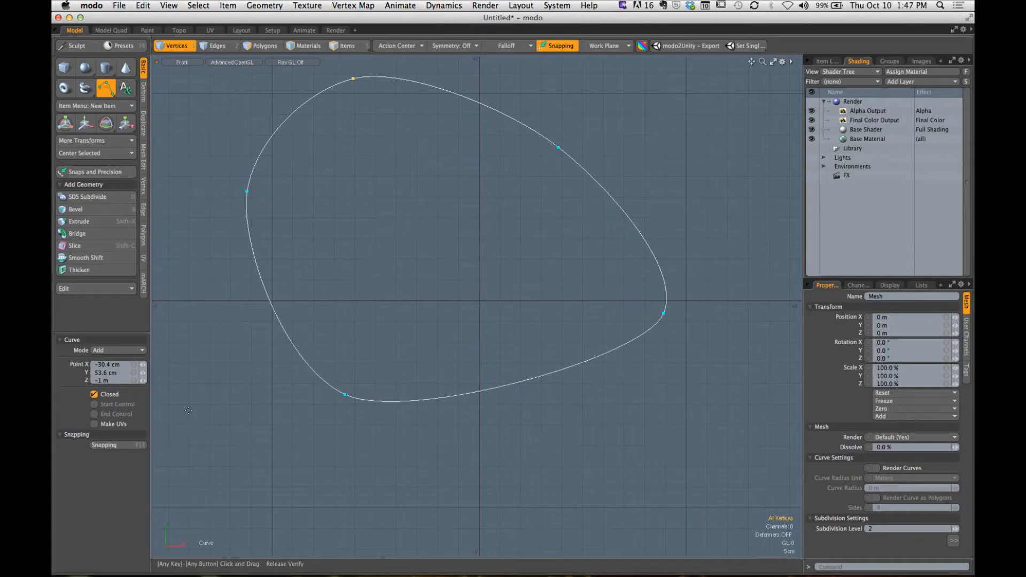
drag(344, 394, 441, 461)
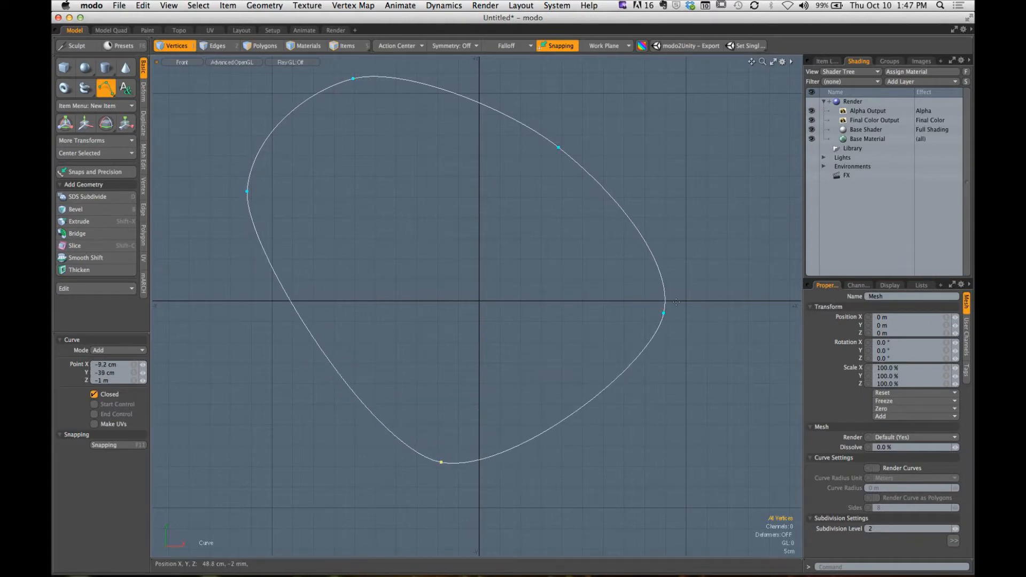
drag(663, 313, 736, 328)
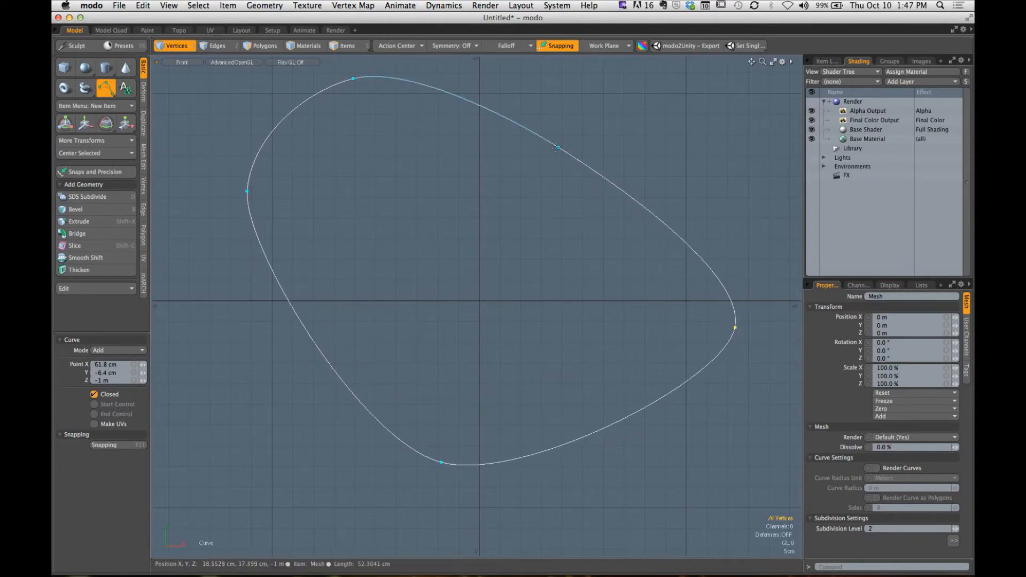
drag(556, 148, 618, 479)
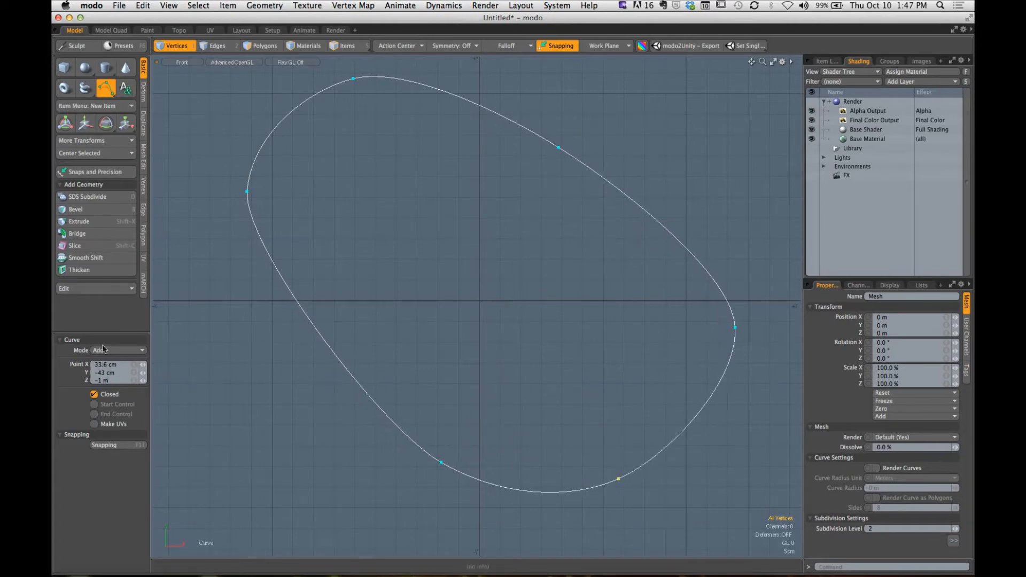
- In Edit mode, round out the closed curve by moving its leftmost point down, spreading its upper points outward, the right one to about (33, 45.6) cm
key(ctrl)
click(141, 350)
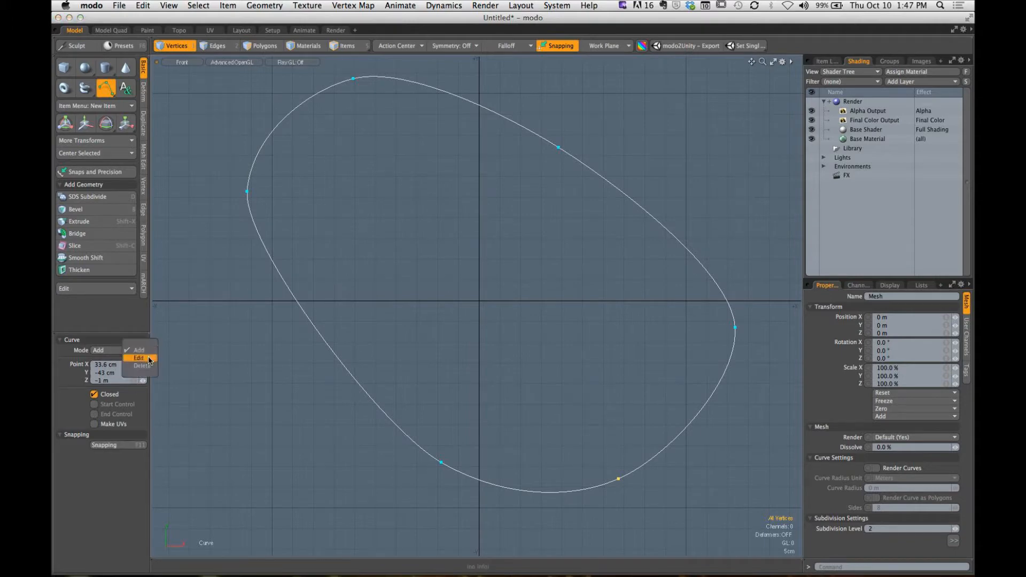
click(141, 357)
key(shift)
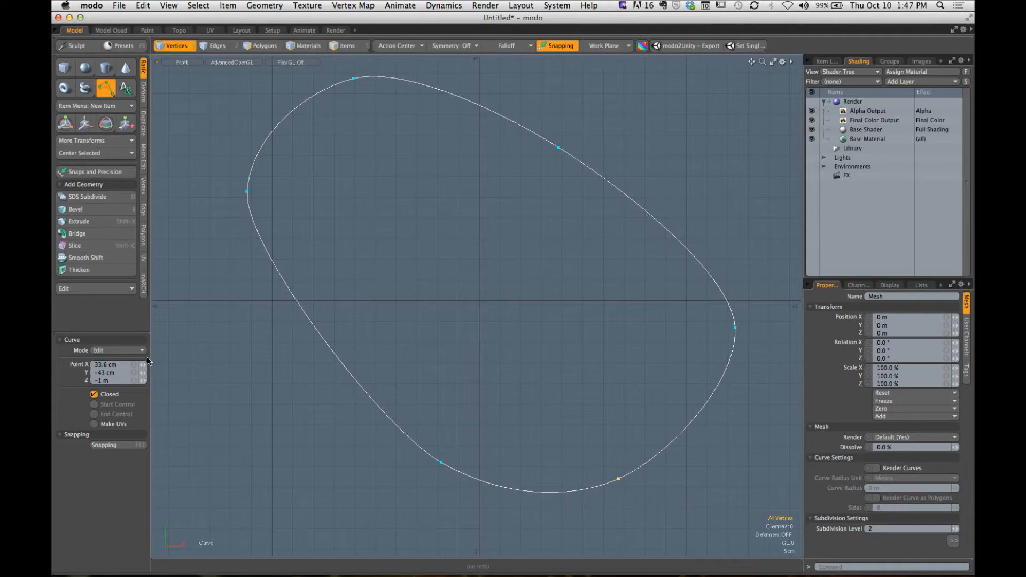
drag(247, 197, 229, 371)
drag(353, 83, 307, 170)
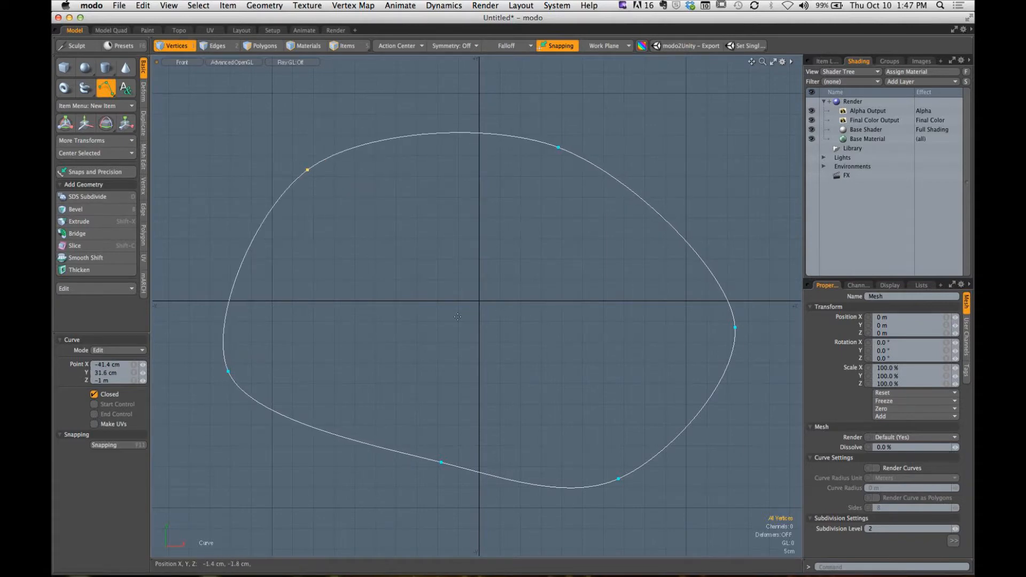
drag(306, 171, 286, 122)
drag(559, 147, 616, 112)
- In Delete mode, remove the closed curve's lower middle point at about (-9.2, -39) cm
click(111, 353)
click(126, 358)
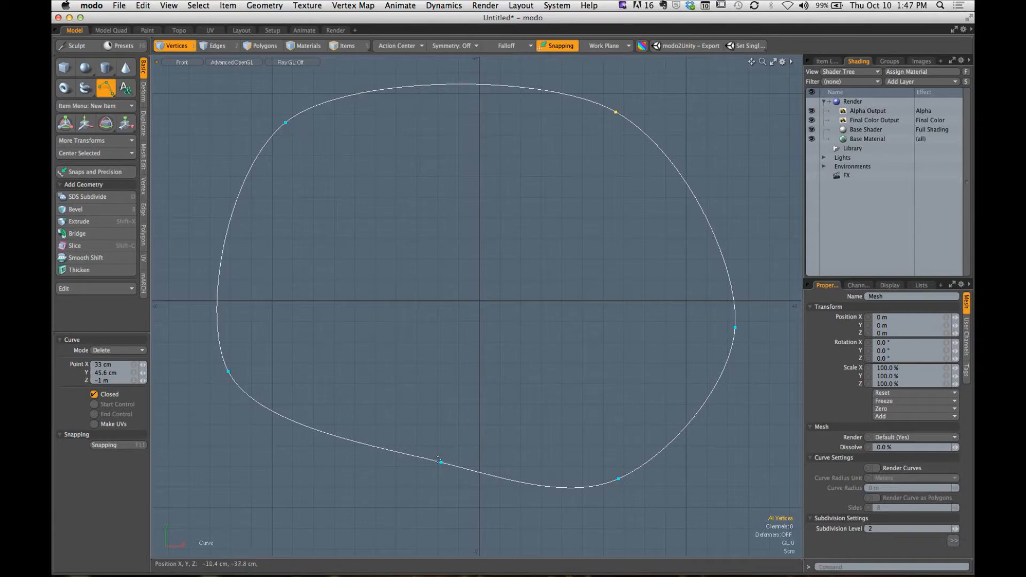
click(441, 462)
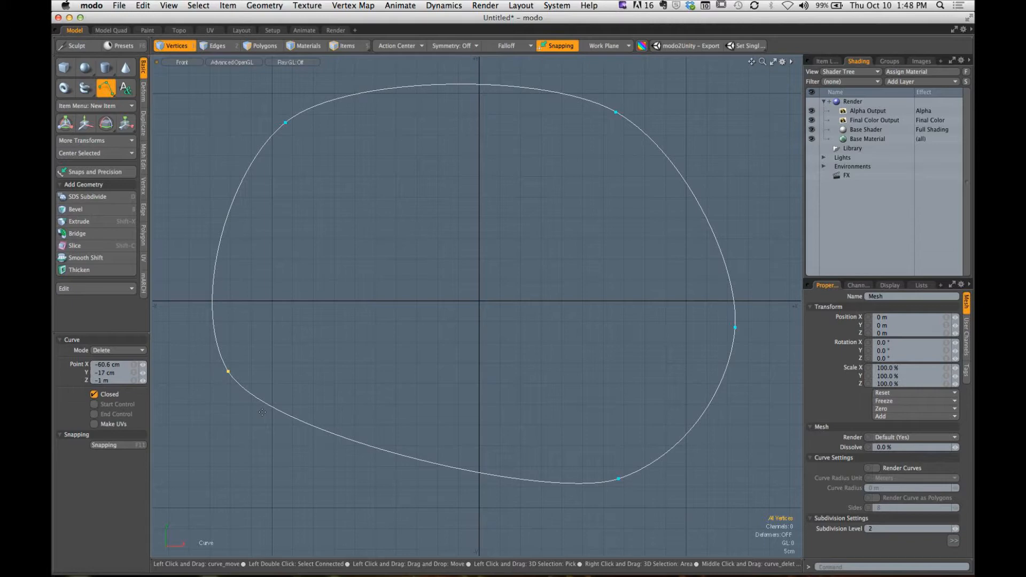
- In Add mode, move the leftmost point to about (-57.8, -16.2) cm and add a lower-left point at about (-30.2, -50) cm
click(121, 352)
click(120, 336)
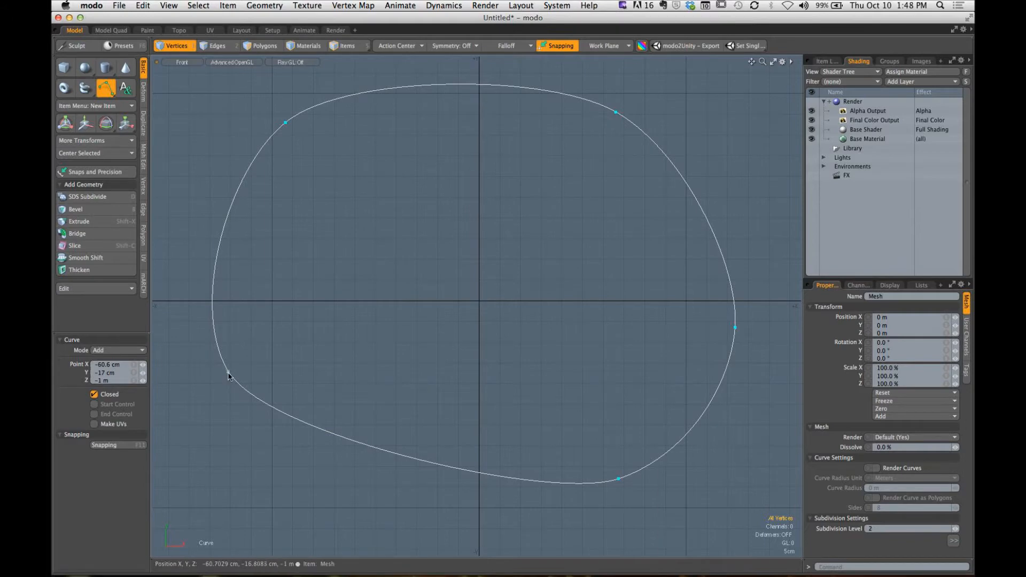
drag(228, 372, 267, 350)
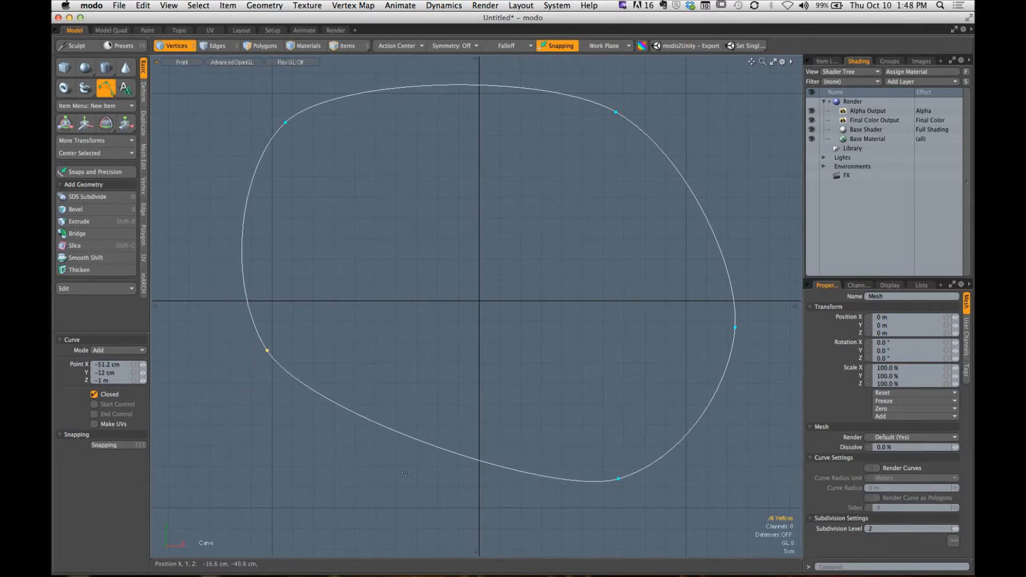
drag(412, 498, 189, 268)
key(super+z)
drag(268, 351, 239, 369)
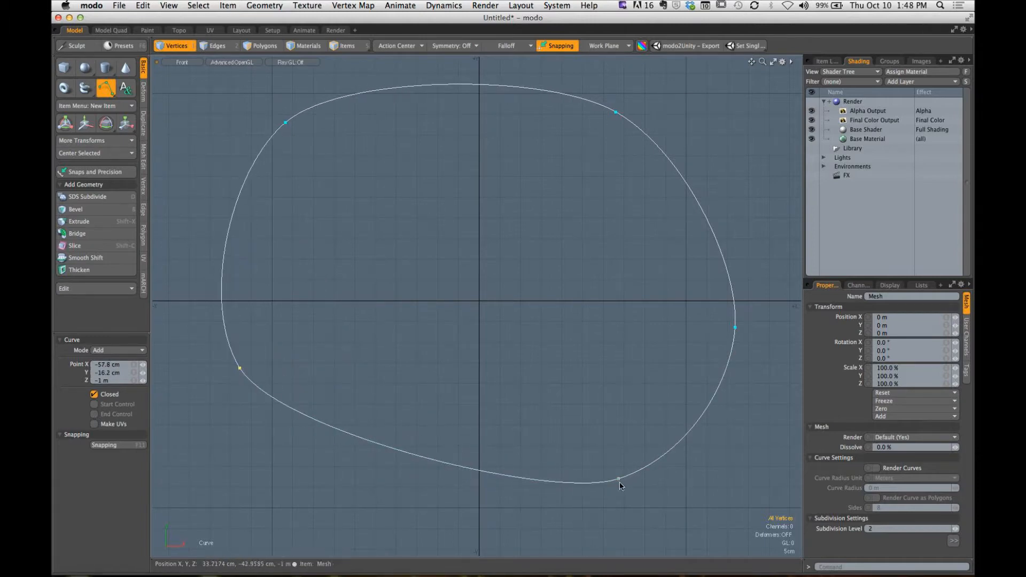
drag(618, 479, 619, 479)
drag(412, 458, 353, 507)
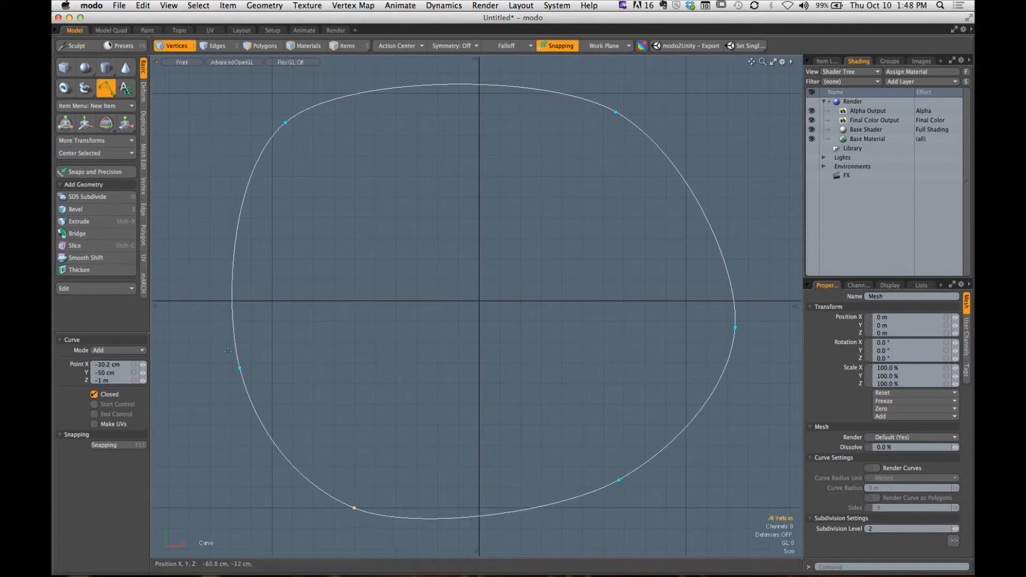
- Move the leftmost point to about (-66, -2) cm and the upper-left one to (-40.6, 47.2) cm, and add a point at (-66.4, 32.6) cm
drag(240, 368, 187, 296)
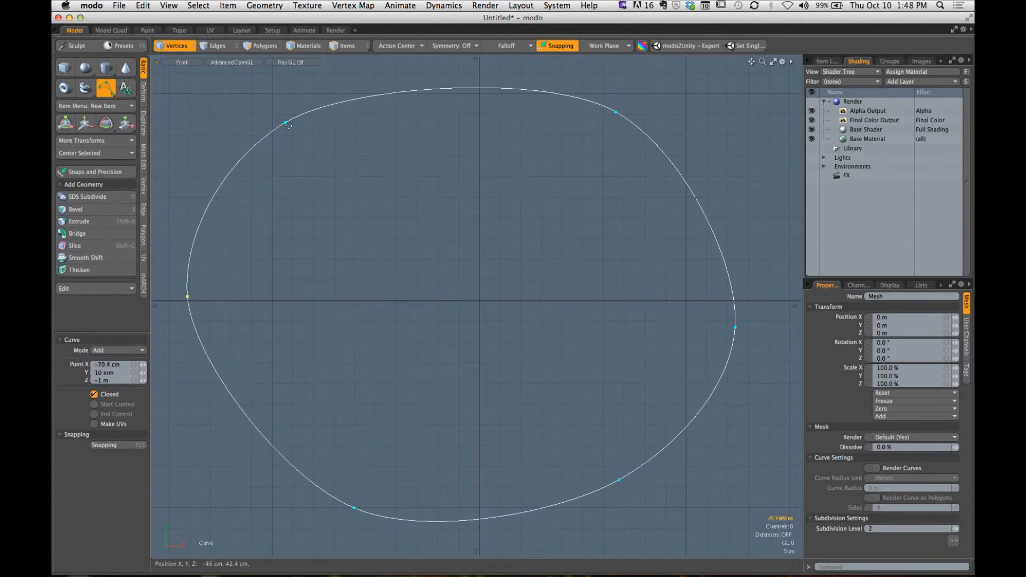
drag(286, 124, 311, 105)
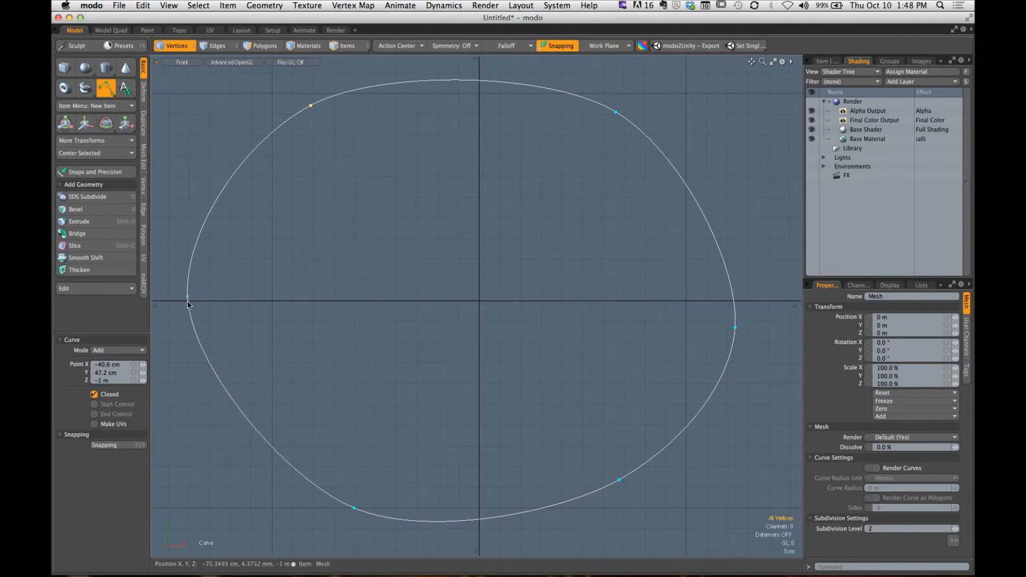
drag(187, 297, 205, 309)
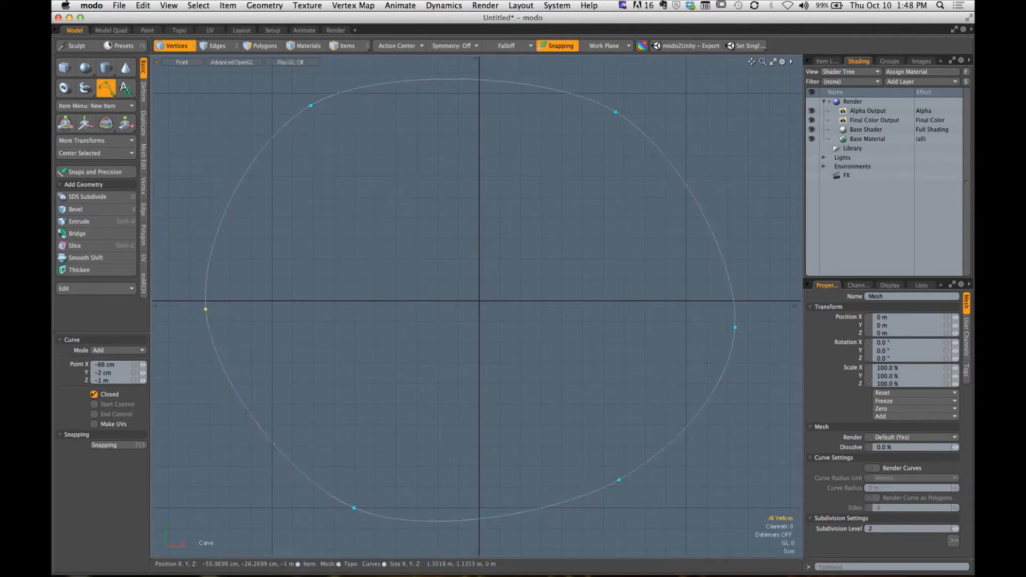
drag(350, 495, 204, 165)
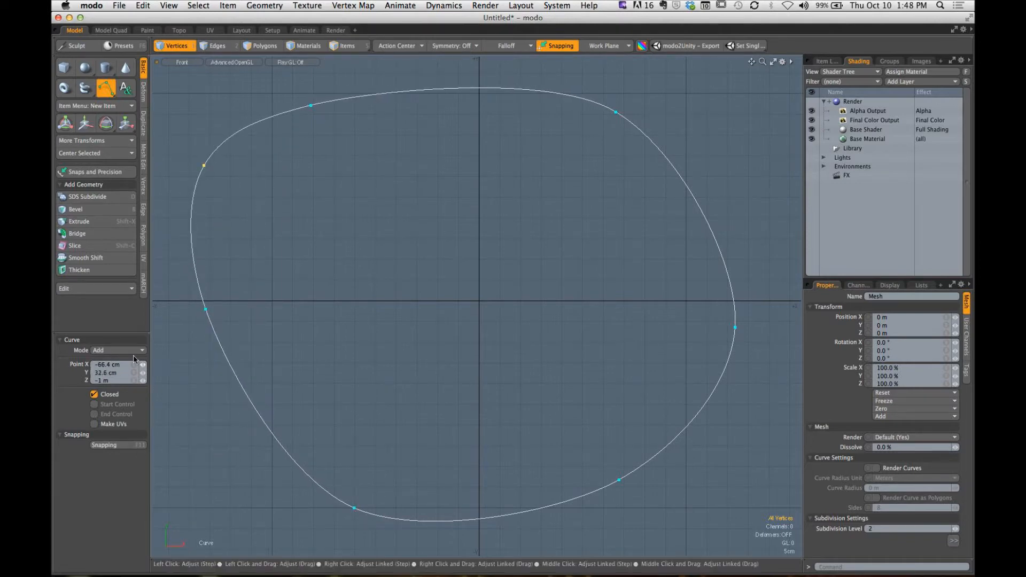
- In Delete mode, remove the two upper-left points at about (-66.4, 32.6) and (-40.6, 47.2) cm
click(114, 355)
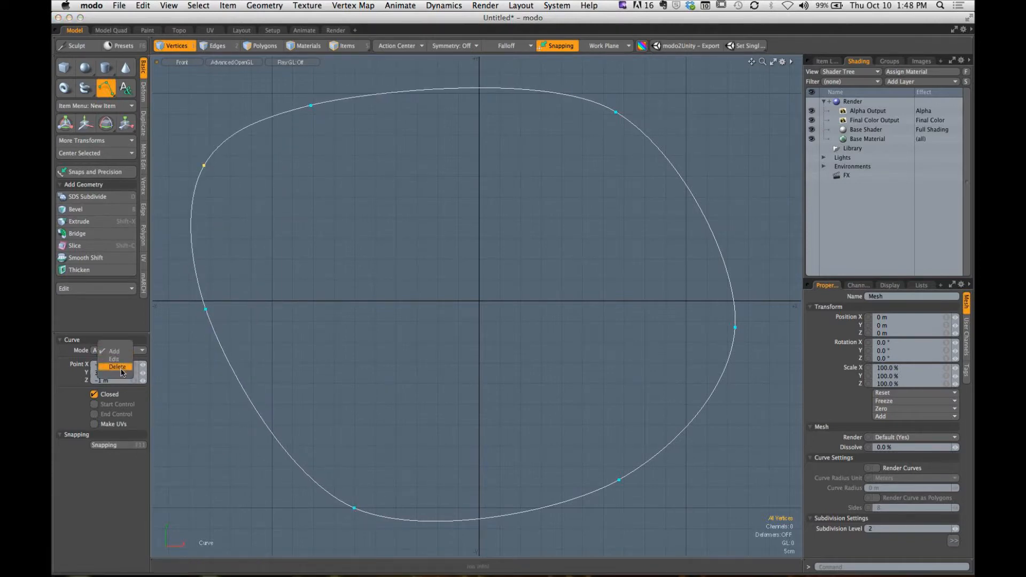
click(123, 373)
click(205, 166)
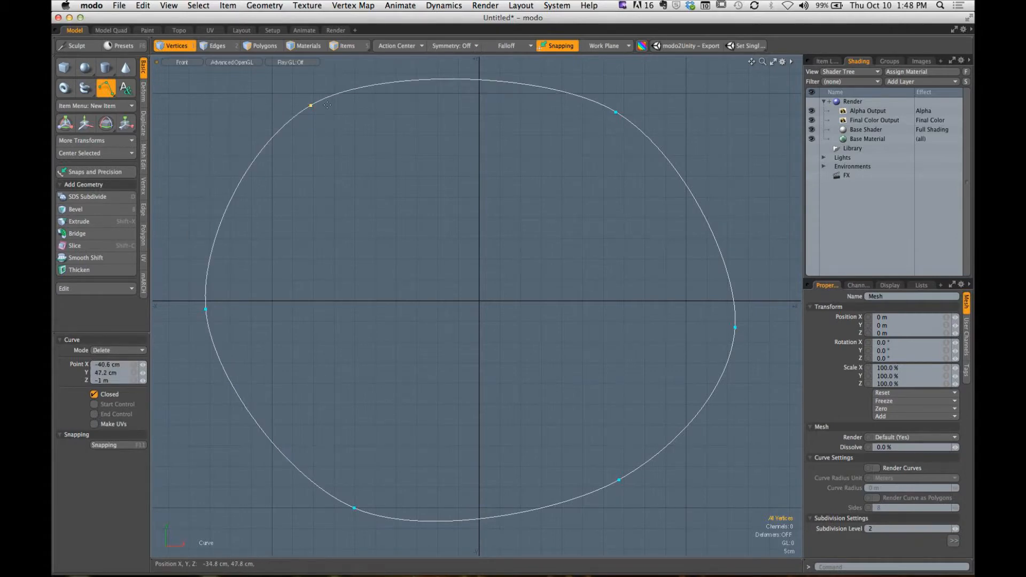
click(311, 106)
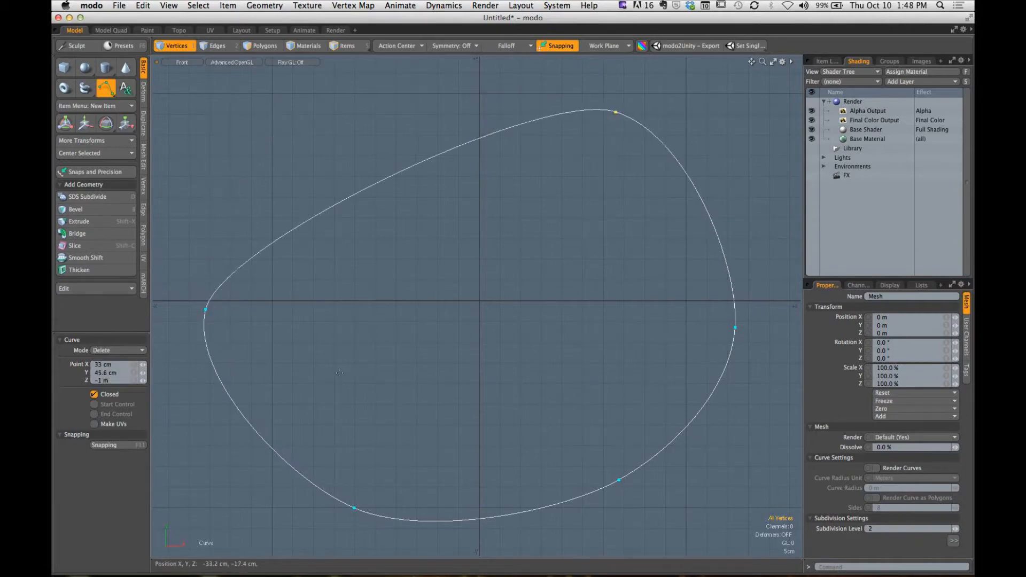
- In Add mode, give the curve two upper points, at about (30.8, 39.6) cm and (-29.2, 40) cm
click(118, 350)
click(135, 340)
click(118, 350)
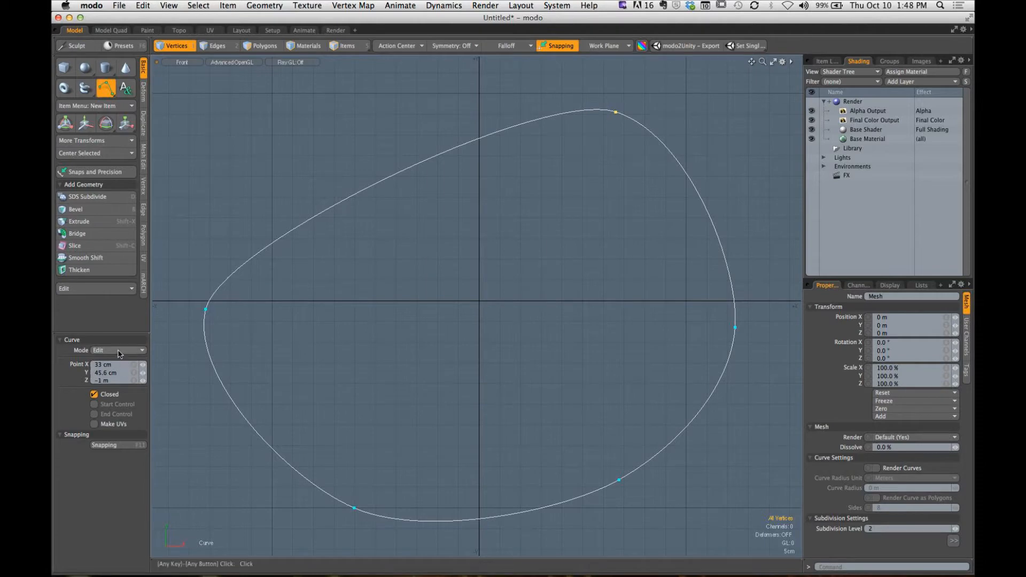
click(118, 339)
drag(396, 178, 686, 154)
drag(615, 114, 361, 123)
drag(686, 155, 603, 130)
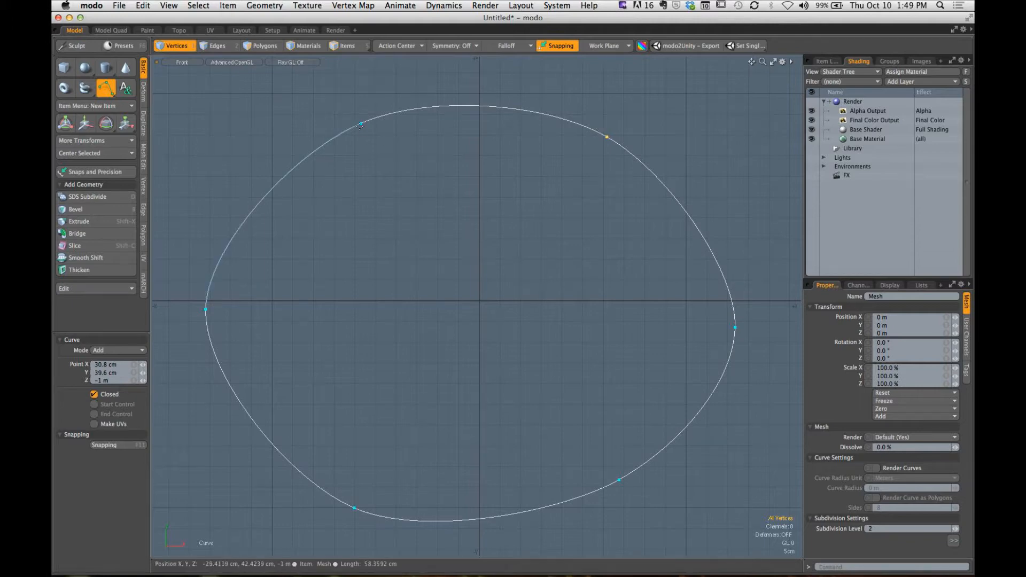
mouse_move(361, 131)
mouse_down()
mouse_move(373, 143)
mouse_move(359, 138)
mouse_up()
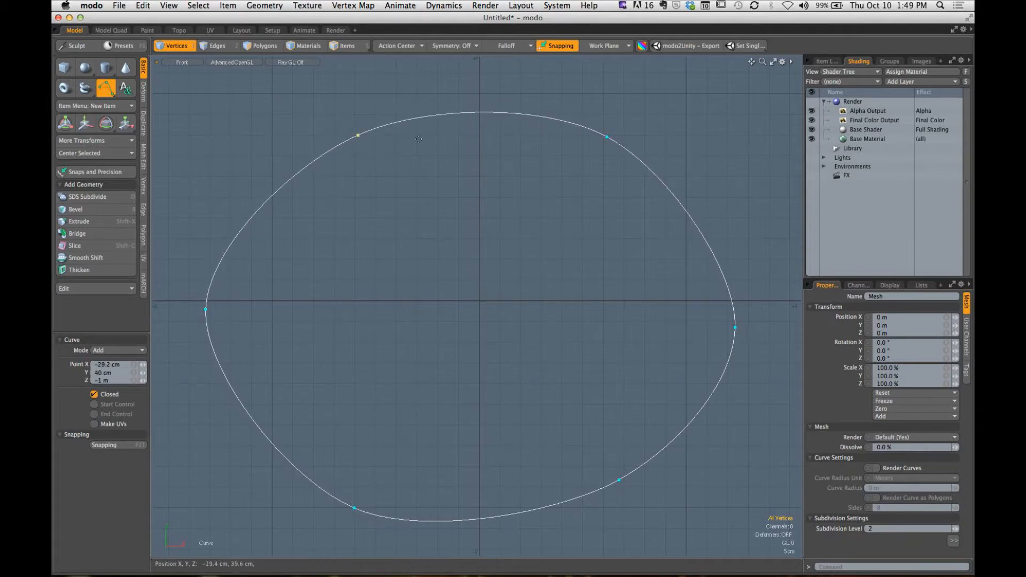
- Flatten the curve's upper edge by adding four intermediate points at a height of about 40 cm and moving its right corner to about (31.6, 39.6) cm
drag(613, 137, 485, 135)
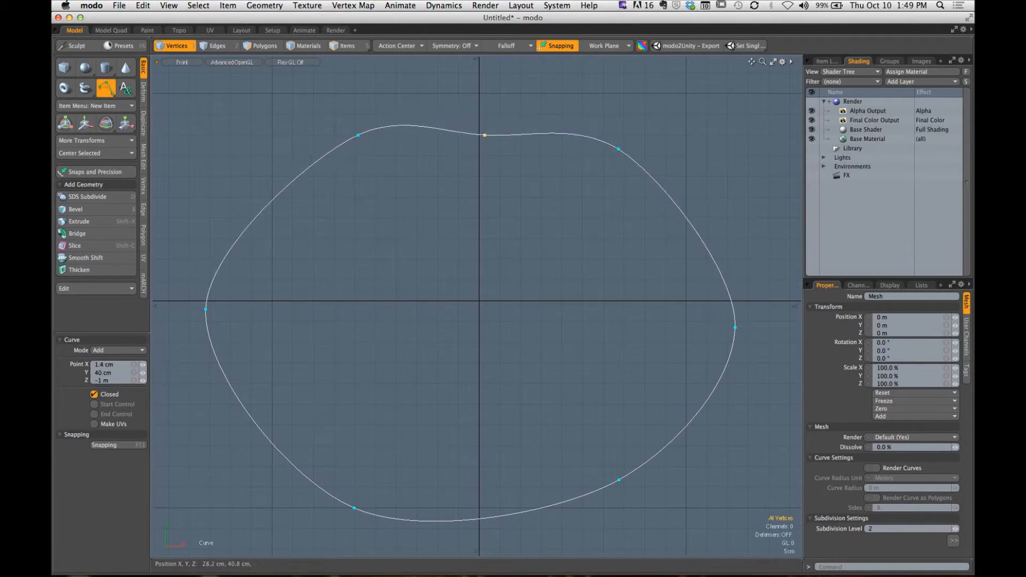
click(617, 148)
drag(617, 148, 610, 136)
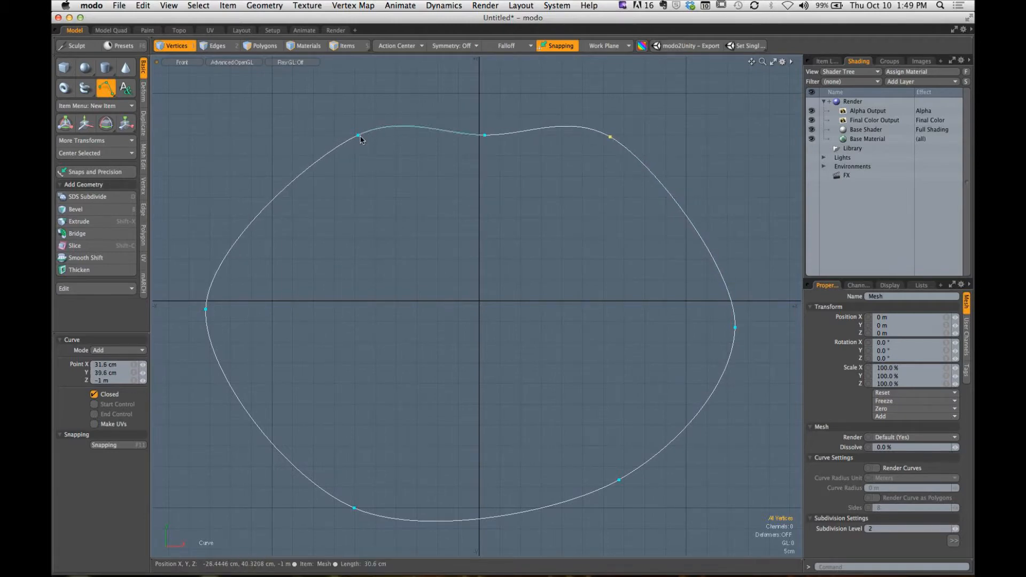
drag(358, 136, 402, 136)
click(400, 128)
drag(568, 126, 440, 134)
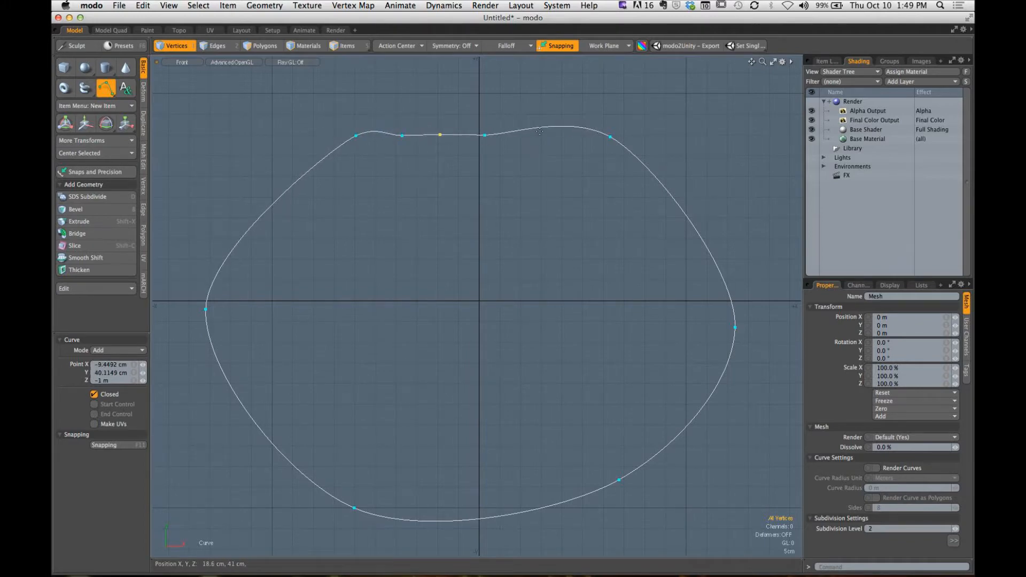
click(485, 137)
drag(561, 127, 564, 136)
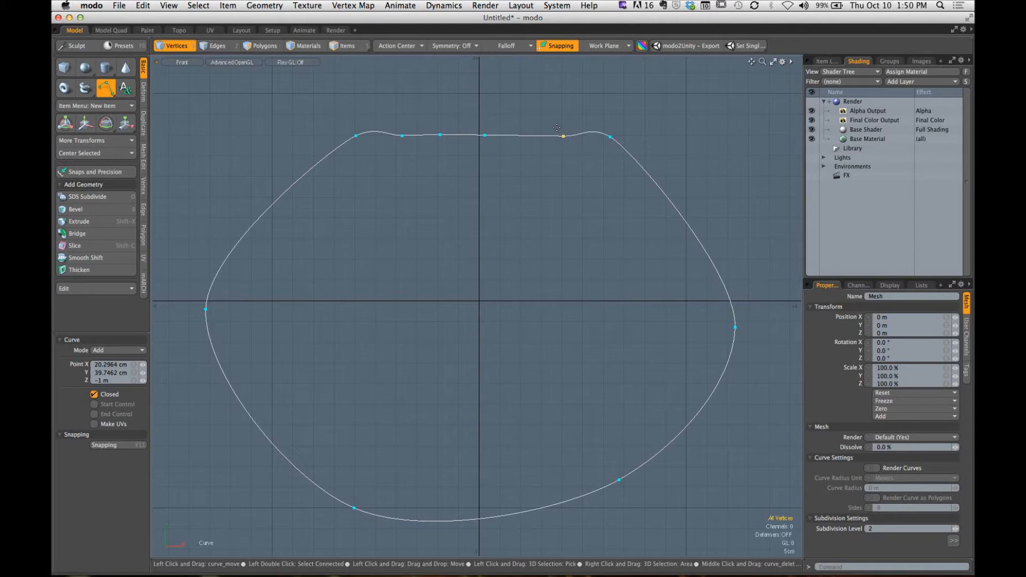
- Finish the curve, switch to the Perspective view and select the whole curve in Polygons mode
key(q)
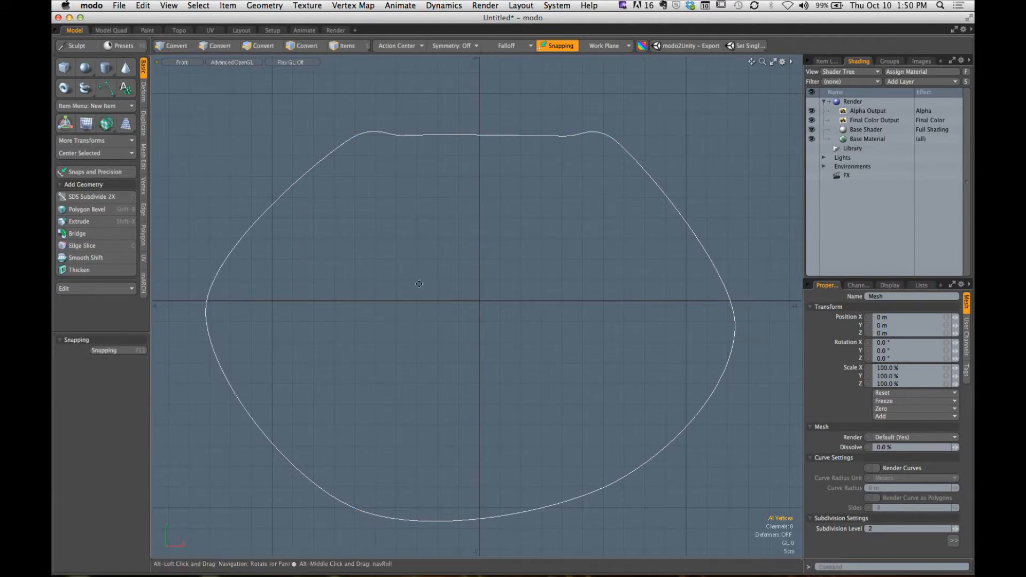
alt+drag(419, 284, 399, 284)
key(ctrl+space)
click(497, 205)
alt+drag(527, 238, 498, 310)
alt+shift+drag(497, 310, 552, 293)
click(262, 46)
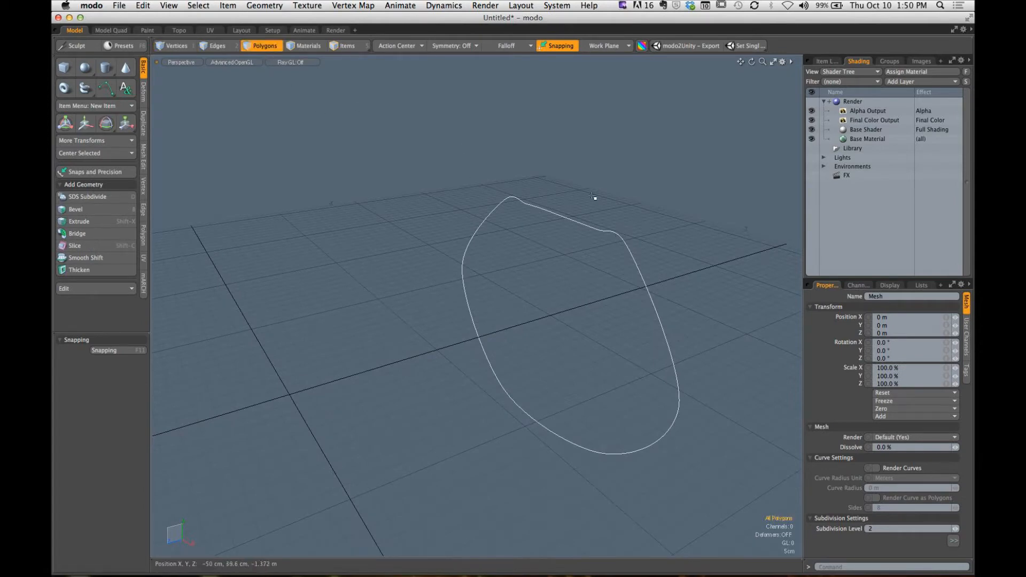
click(620, 298)
alt+drag(621, 298, 568, 320)
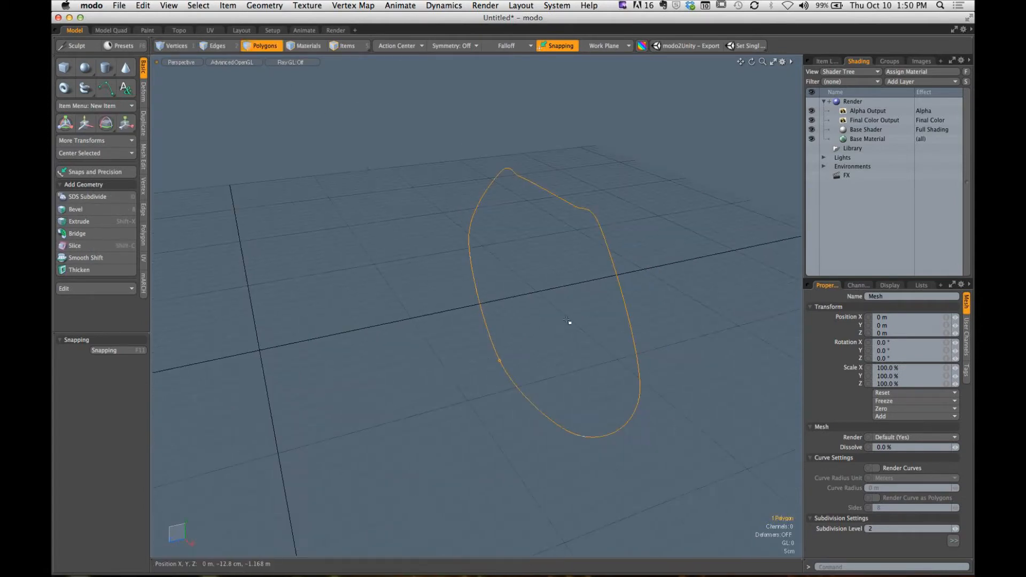
- Move the selected curve about 34.4 cm along Z and slightly upward
key(w)
drag(487, 315, 408, 331)
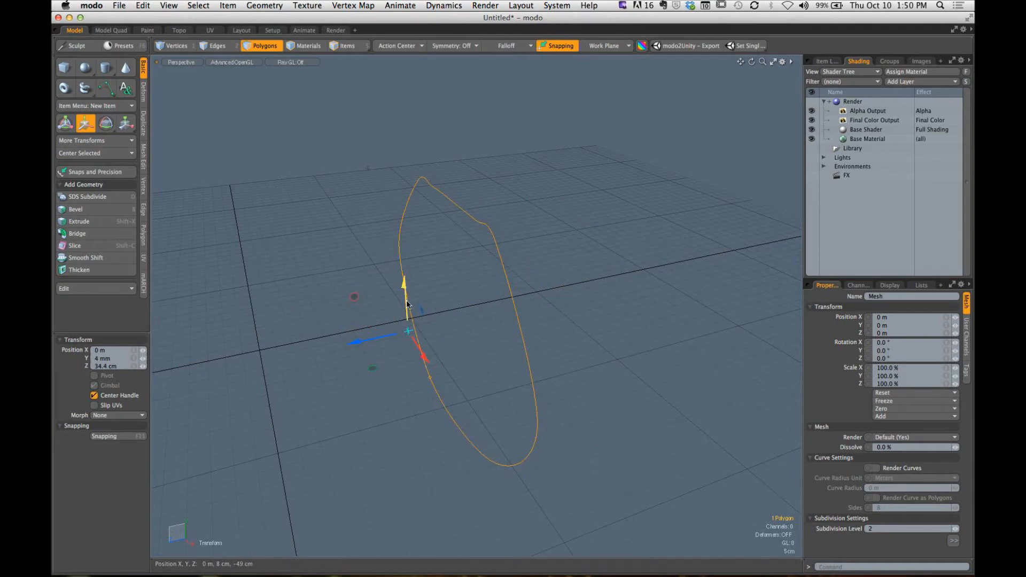
drag(406, 294, 459, 248)
- Try rotating the selected curve in 3D space, and undo the rotation
key(e)
key(q)
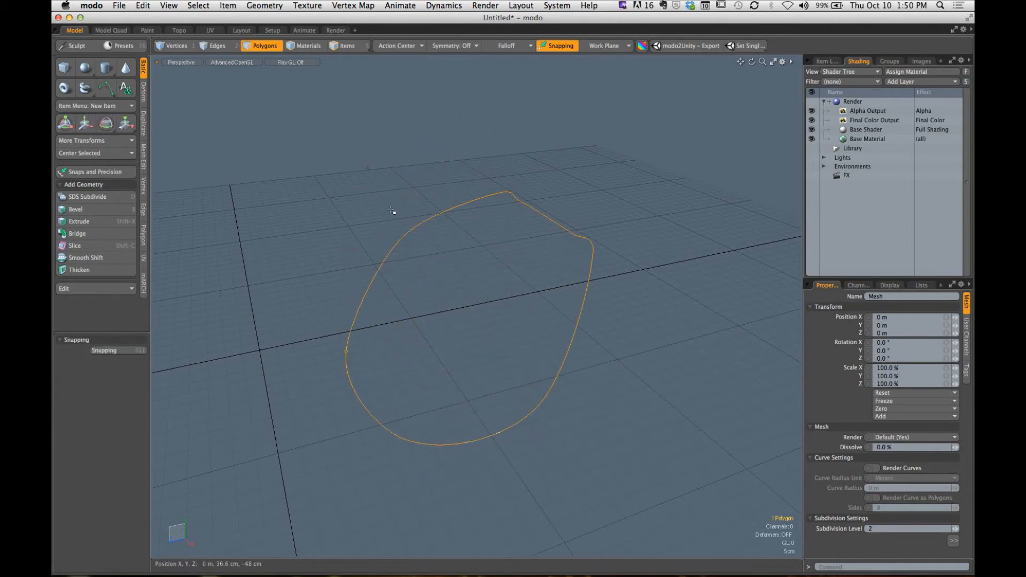
click(394, 213)
alt+drag(398, 216, 529, 284)
key(super+z)
key(super+z)
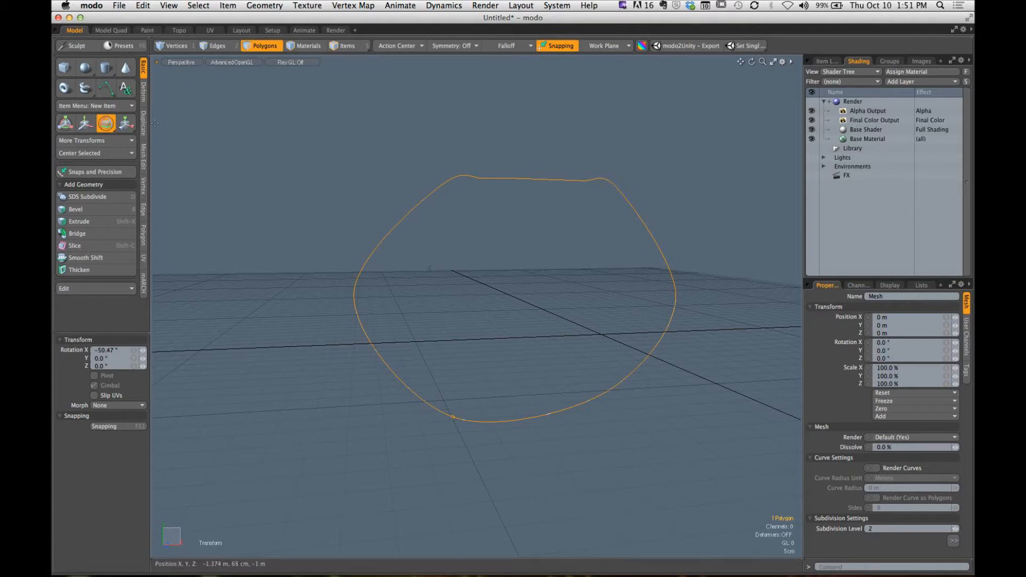
- In the Curve tool's Edit mode, pull the upper-left points outward and form a notch at about (-8.6, 28.1) cm, with its neighbor at (9.2, 44.8) cm
click(106, 89)
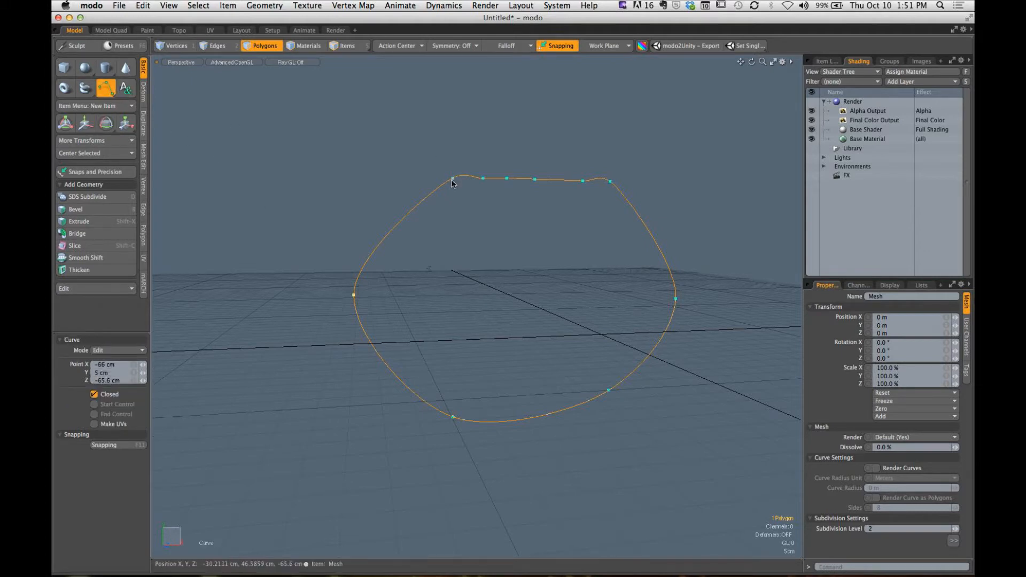
drag(452, 178, 347, 161)
drag(483, 178, 475, 106)
drag(507, 180, 507, 229)
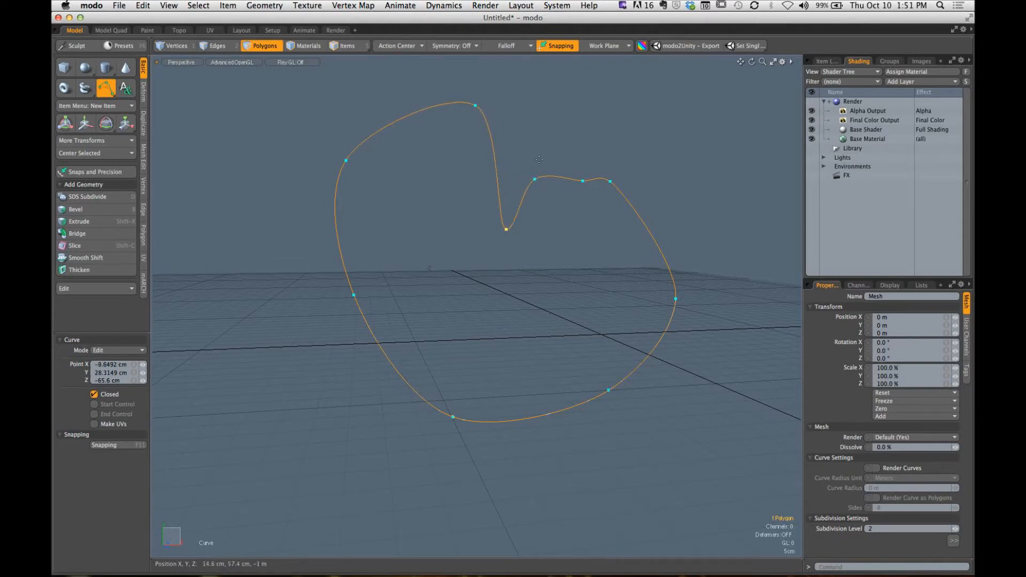
drag(534, 179, 554, 186)
- In Add mode, add a peak point beside the notch, move the point between them to about (2, 40.8) cm, and finish the curve
click(142, 351)
click(128, 359)
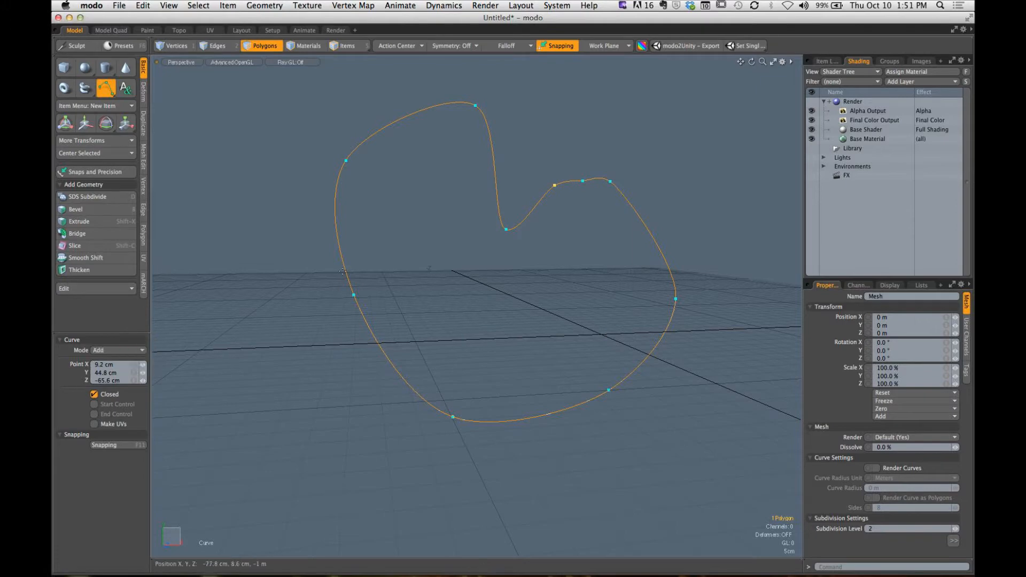
click(568, 160)
drag(569, 160, 563, 148)
drag(554, 186, 536, 196)
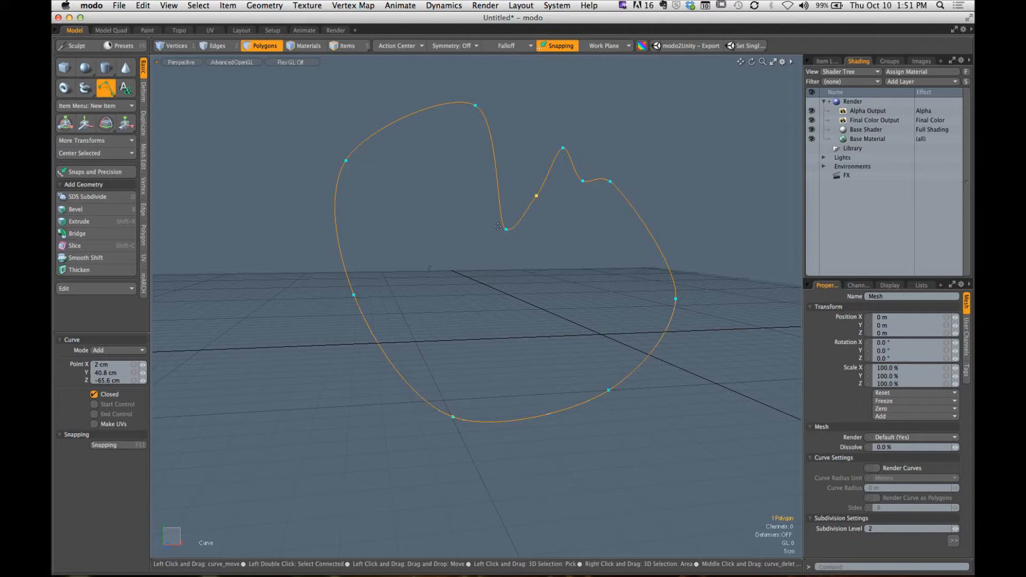
key(space)
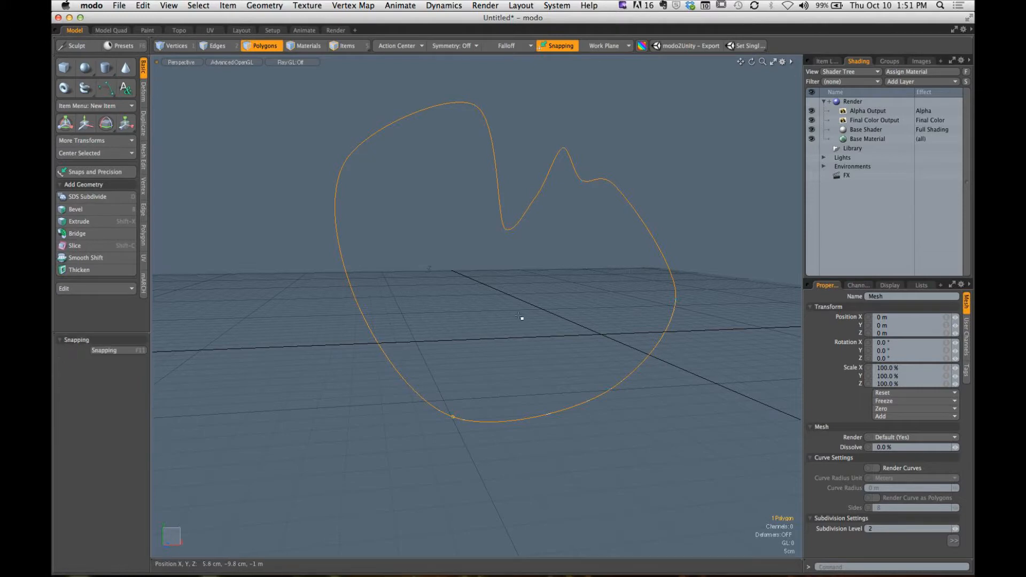
- Delete the entire practice curve from the mesh
click(550, 312)
alt+drag(550, 312, 596, 298)
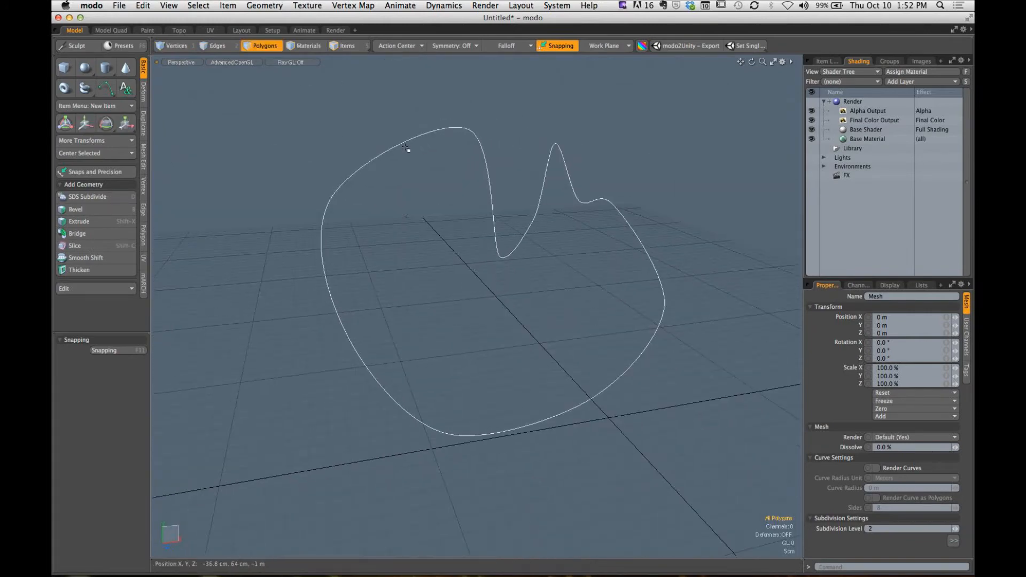
click(338, 205)
key(Delete)
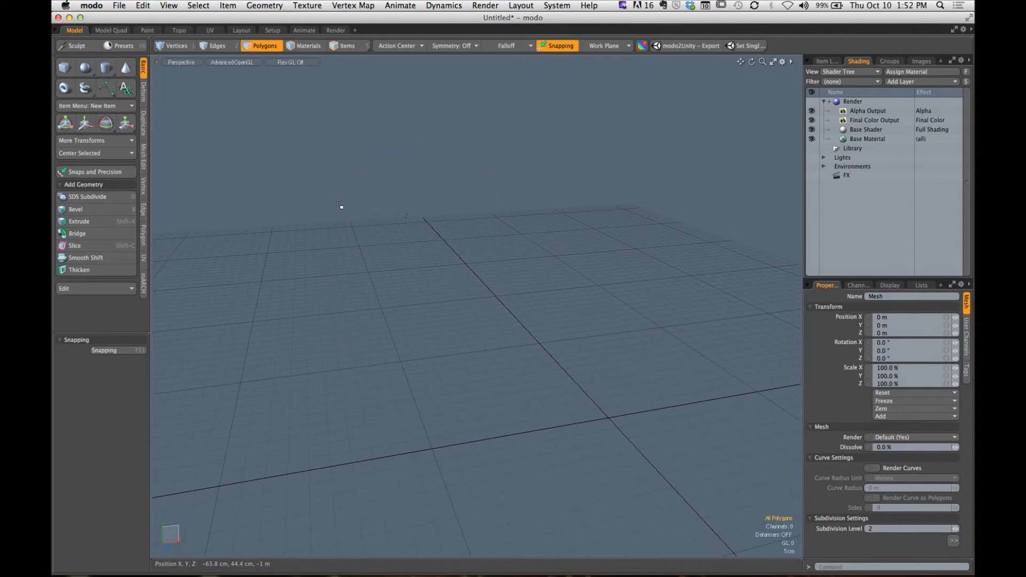
- Switch back to the Front view and activate the Bezier Curve tool in Add mode
alt+drag(584, 242, 471, 316)
key(ctrl+space)
click(567, 368)
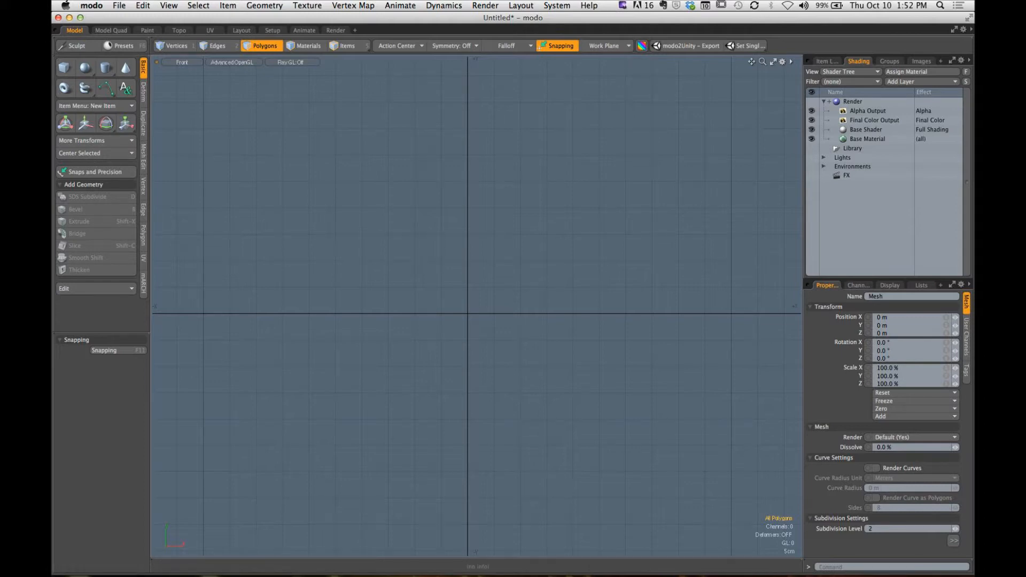
key(ctrl)
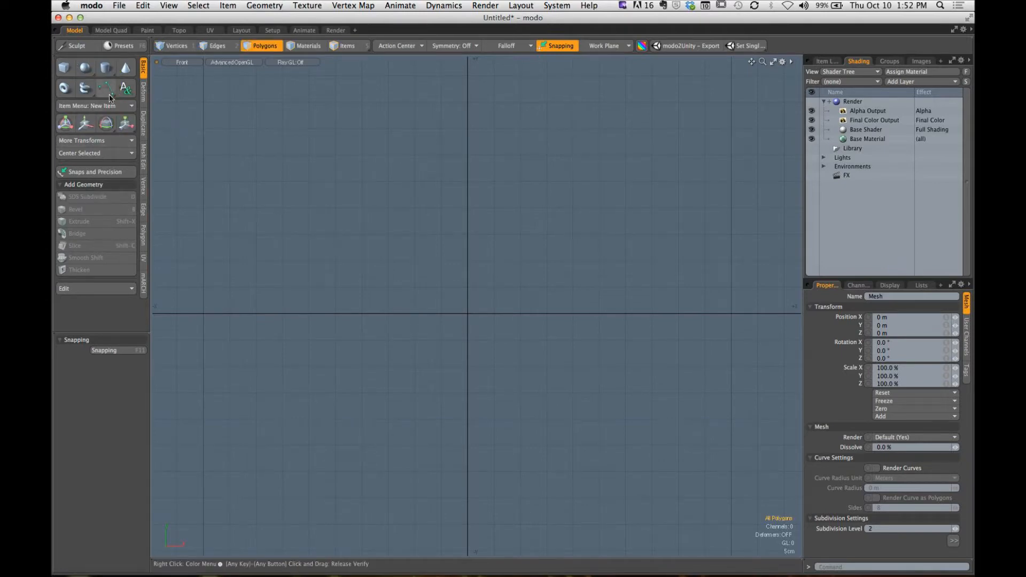
drag(109, 92, 106, 115)
key(alt)
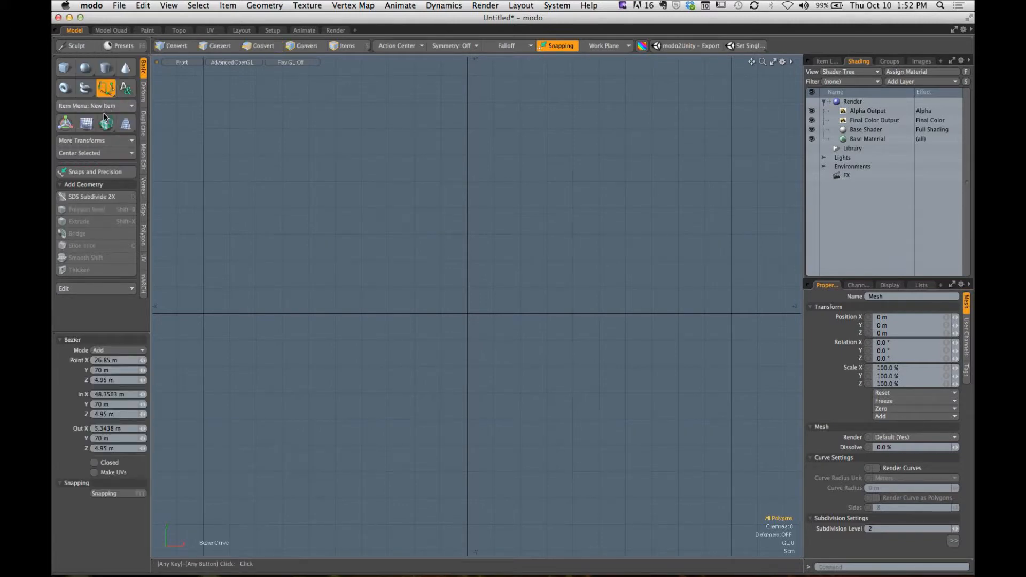
- Draw a three-point Bezier curve through about (-31.8, 0.4), (13, 40.4) and (60.4, 0) cm, giving the middle point level handles
alt+shift+drag(426, 303, 335, 308)
click(208, 317)
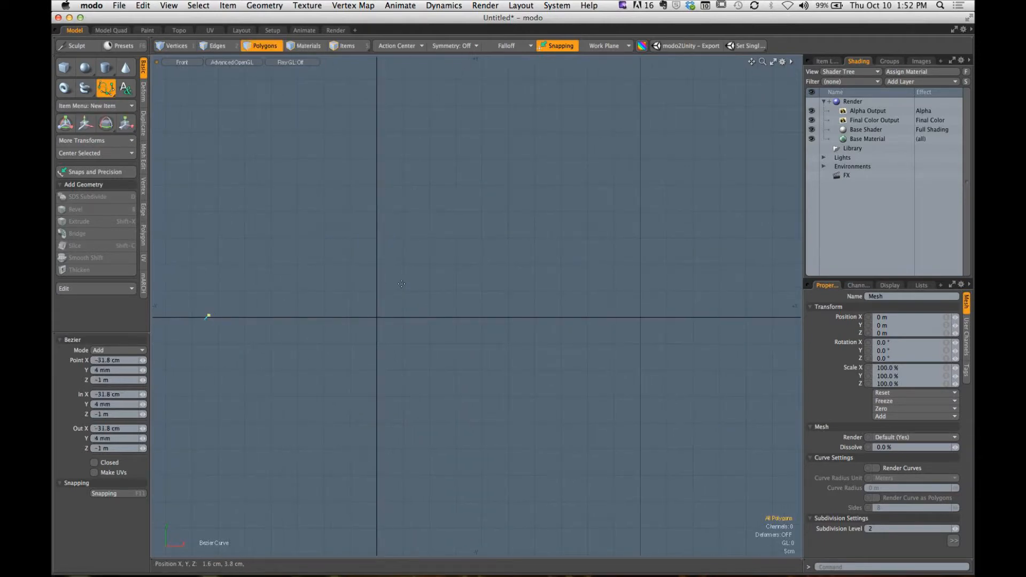
click(446, 104)
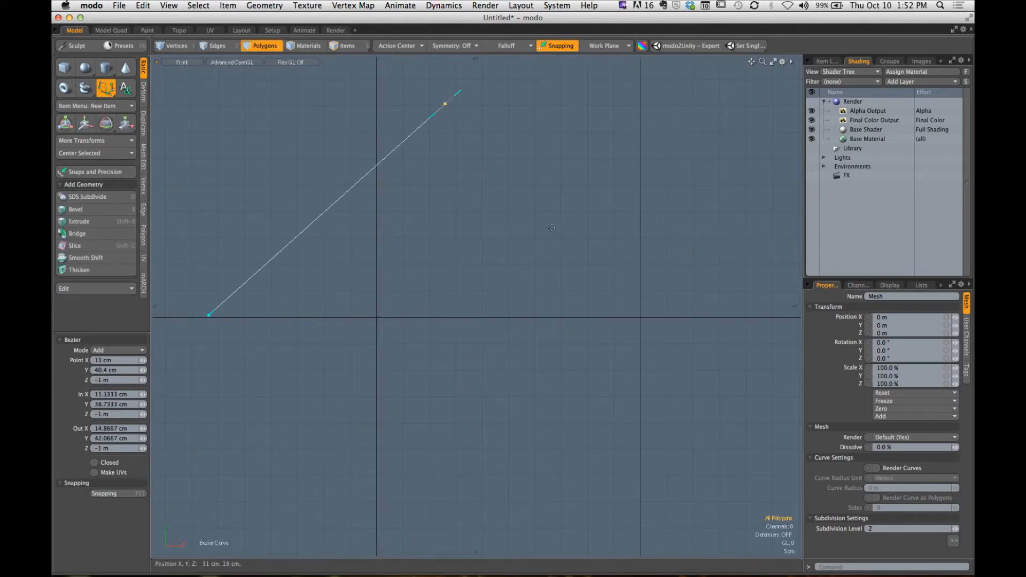
click(696, 317)
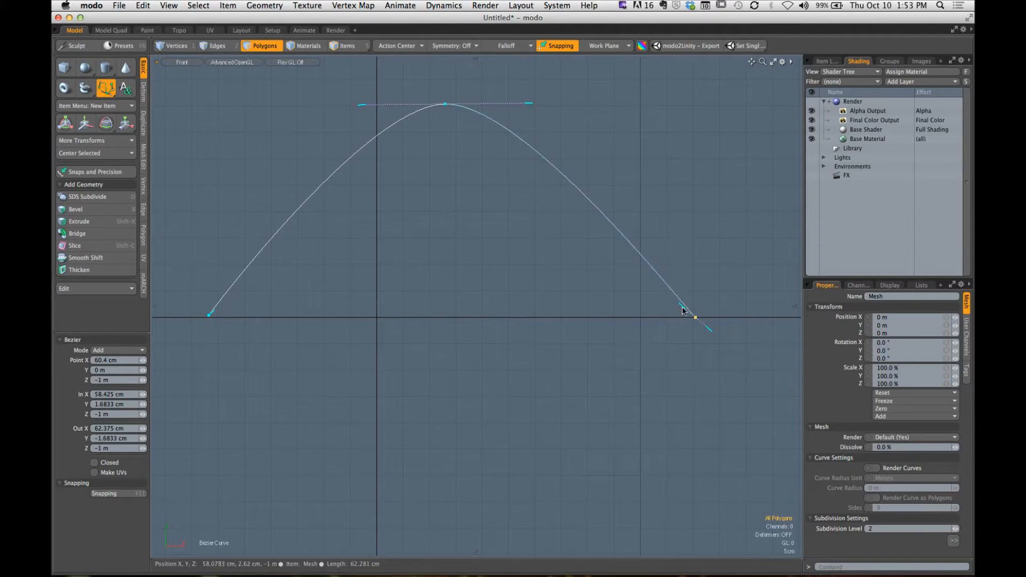
- Level the right end point's handles along the horizontal axis, with the incoming handle at about (53, 0) cm
ctrl+alt+drag(695, 306, 802, 318)
ctrl+alt+drag(664, 281, 636, 320)
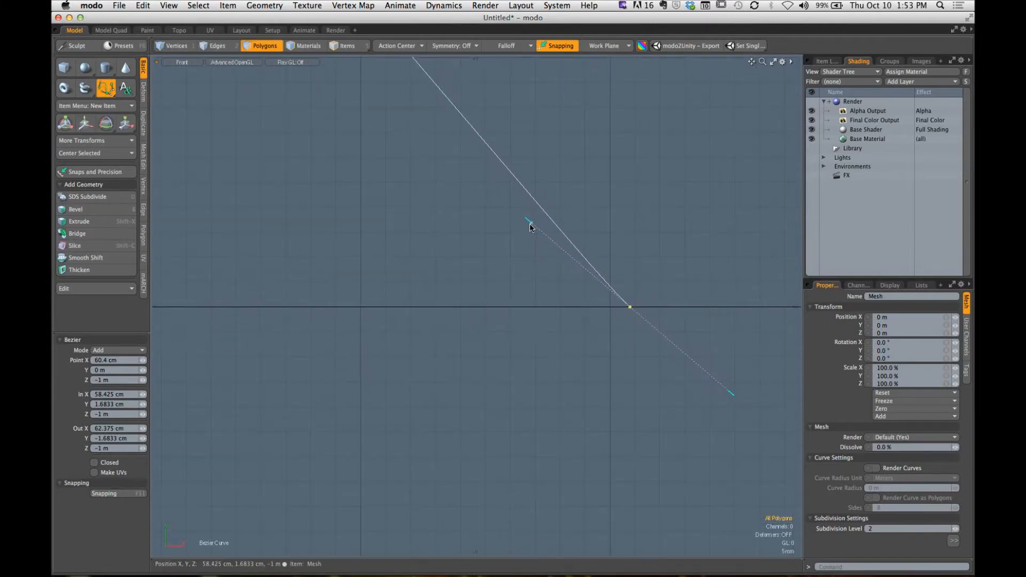
drag(528, 221, 251, 307)
ctrl+alt+drag(538, 288, 543, 343)
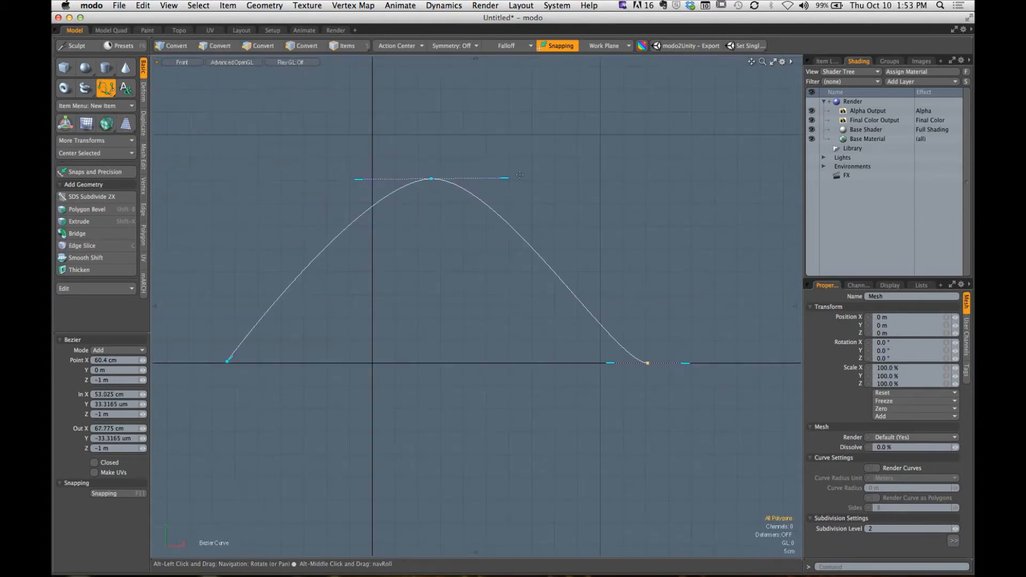
- Try out the peak point's handles, tilting them together and moving each one independently to break the tangent
drag(505, 179, 542, 180)
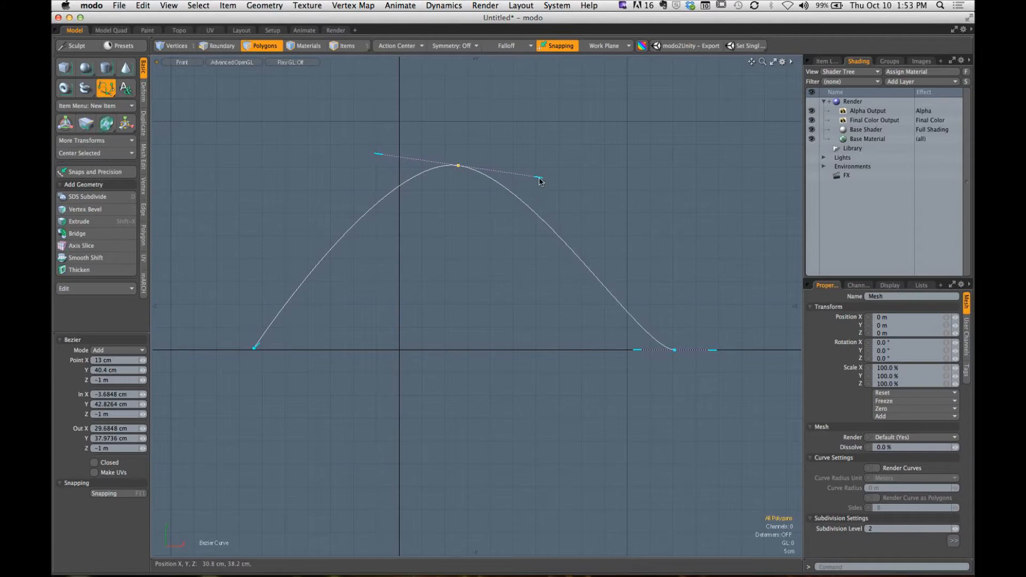
drag(541, 177, 567, 258)
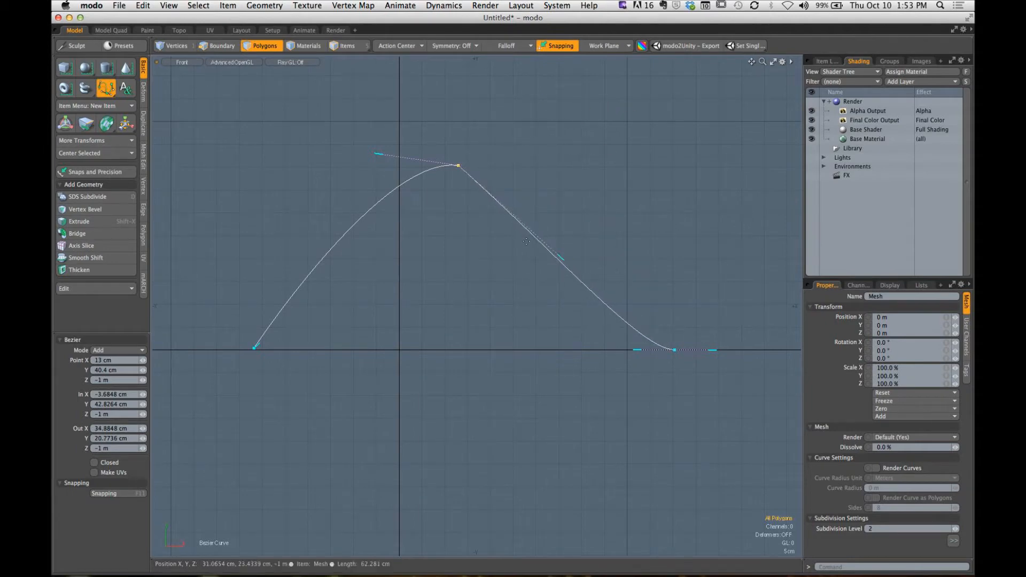
drag(379, 156, 392, 265)
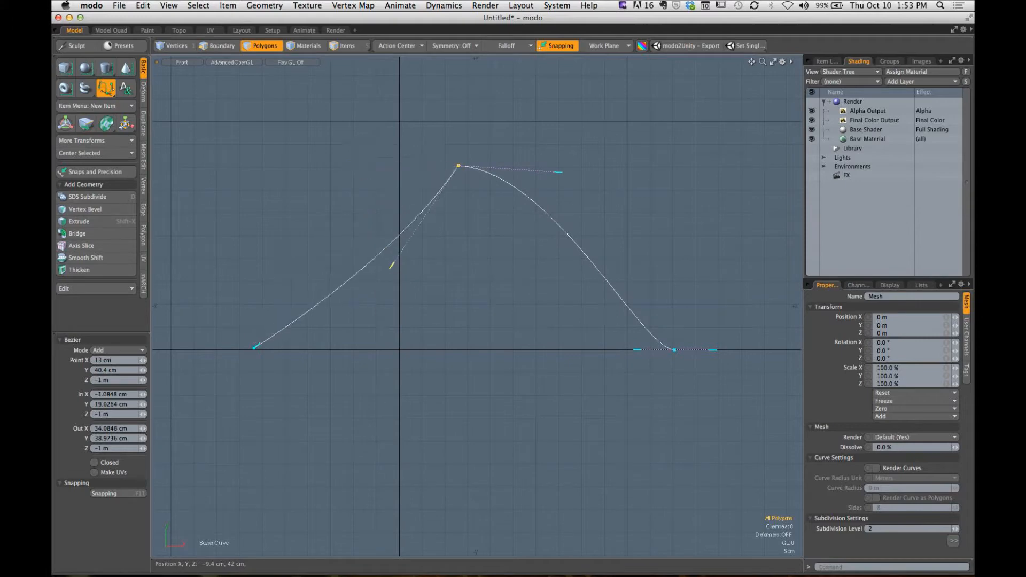
drag(558, 172, 511, 303)
drag(392, 266, 363, 114)
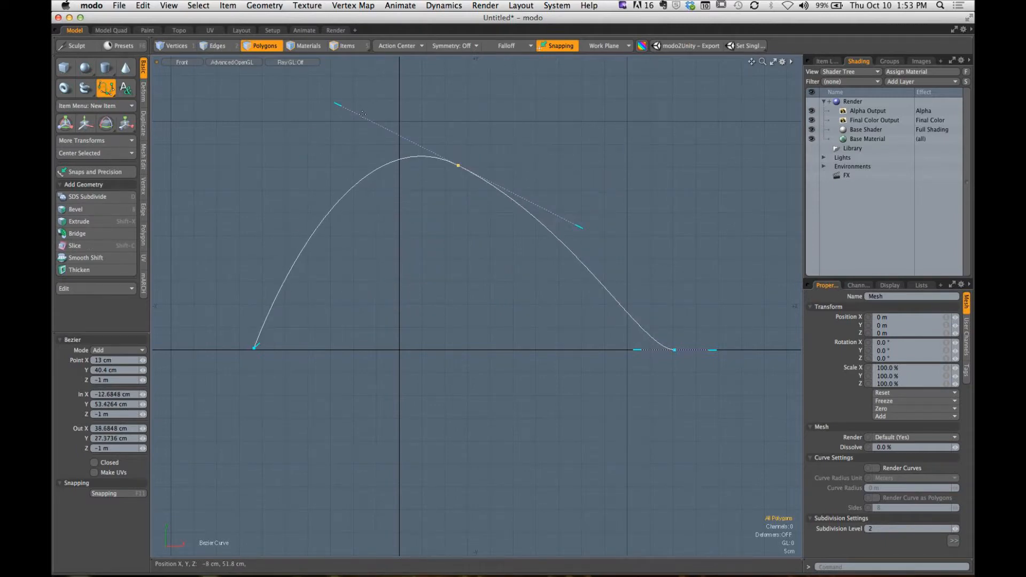
key(ctrl)
ctrl+click(336, 106)
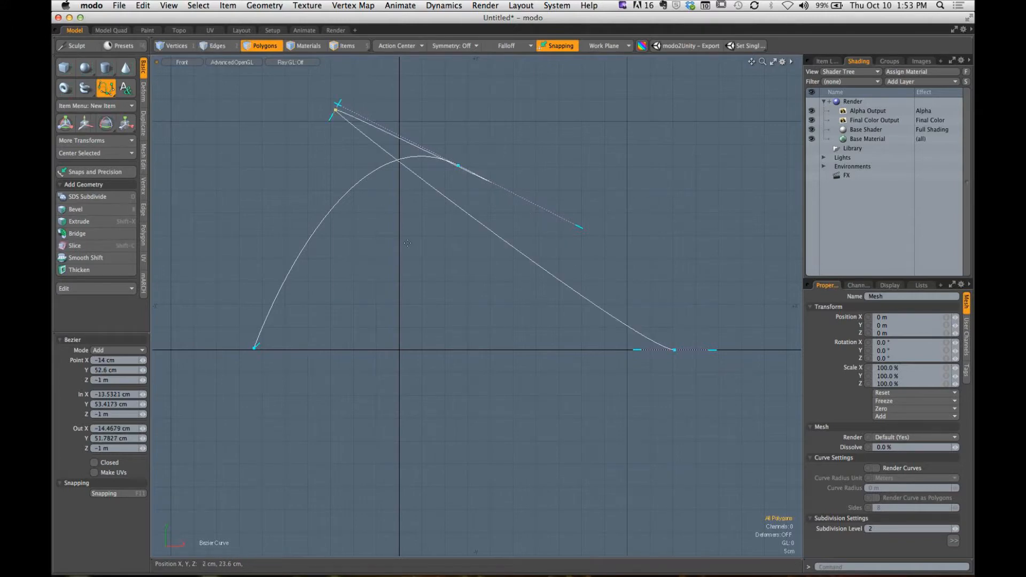
key(super+z)
- Turn the peak into a sharp corner by moving its handles independently to about (11.5, 39) and (14.5, 39) cm
drag(336, 105, 401, 291)
ctrl+drag(581, 228, 496, 297)
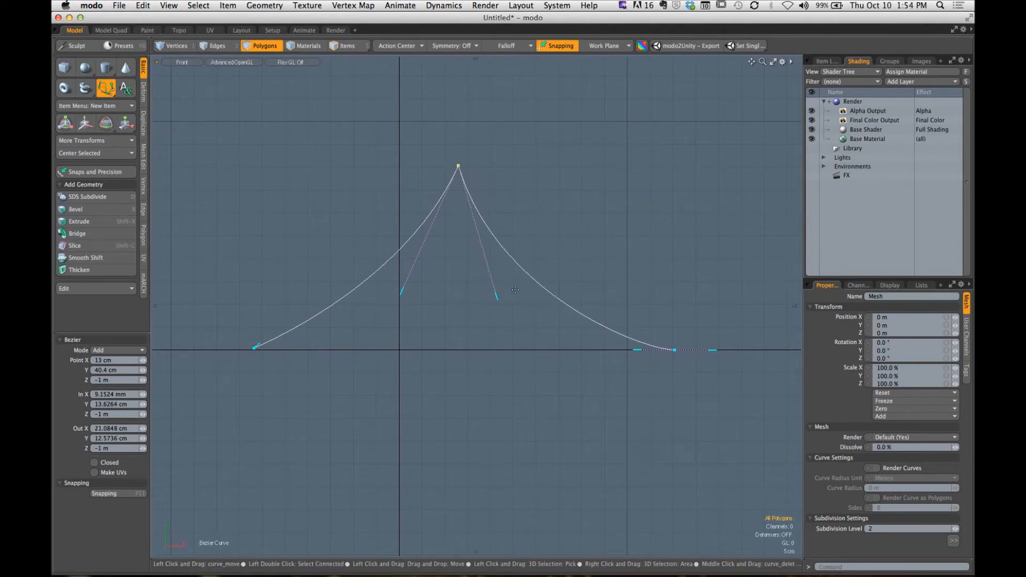
ctrl+drag(401, 292, 449, 175)
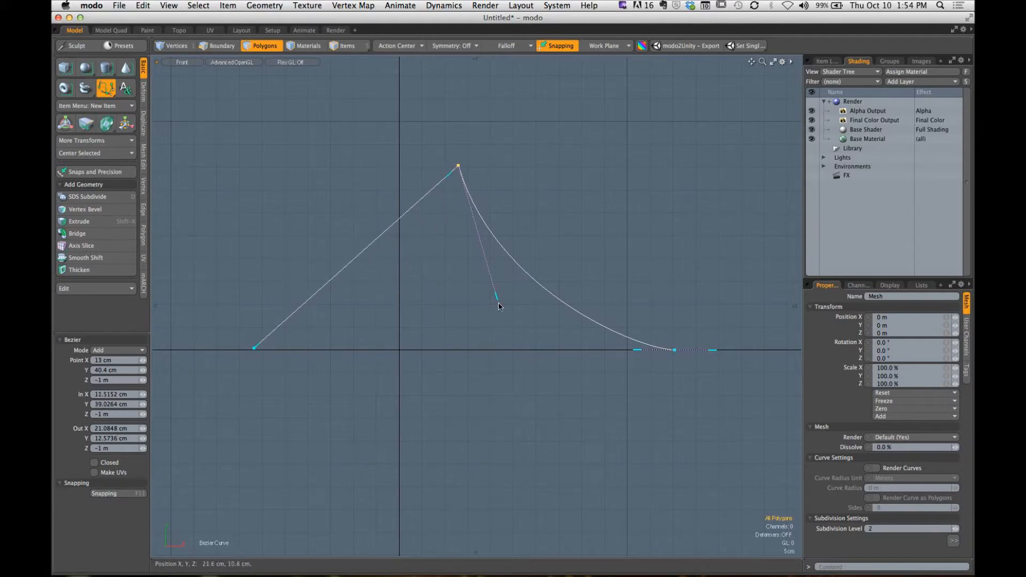
ctrl+drag(499, 306, 469, 176)
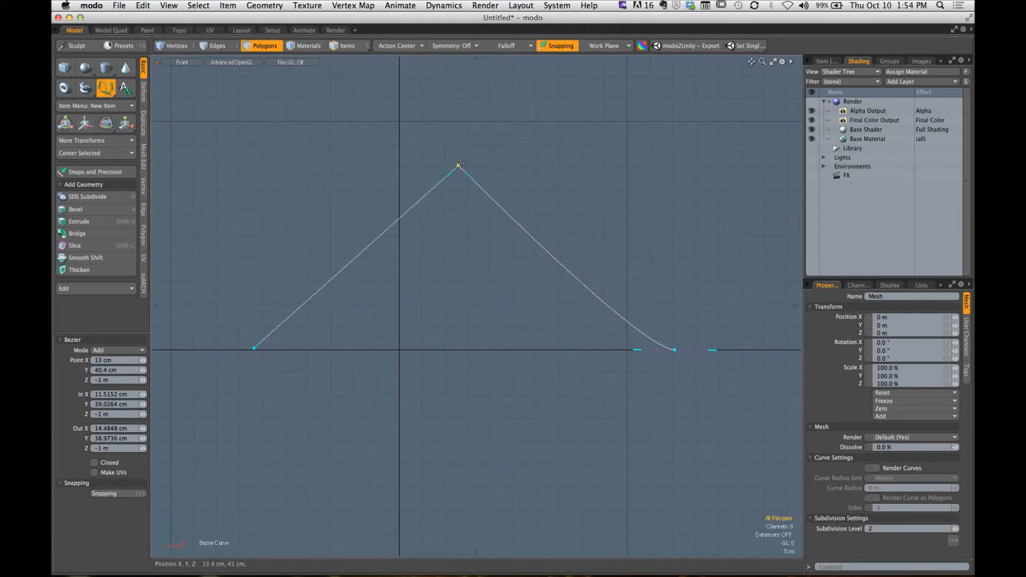
- Stretch the right point's incoming handle to about (21, -0.4) cm and add a fourth point at about (17.2, -27.6) cm
click(636, 350)
drag(636, 350, 491, 351)
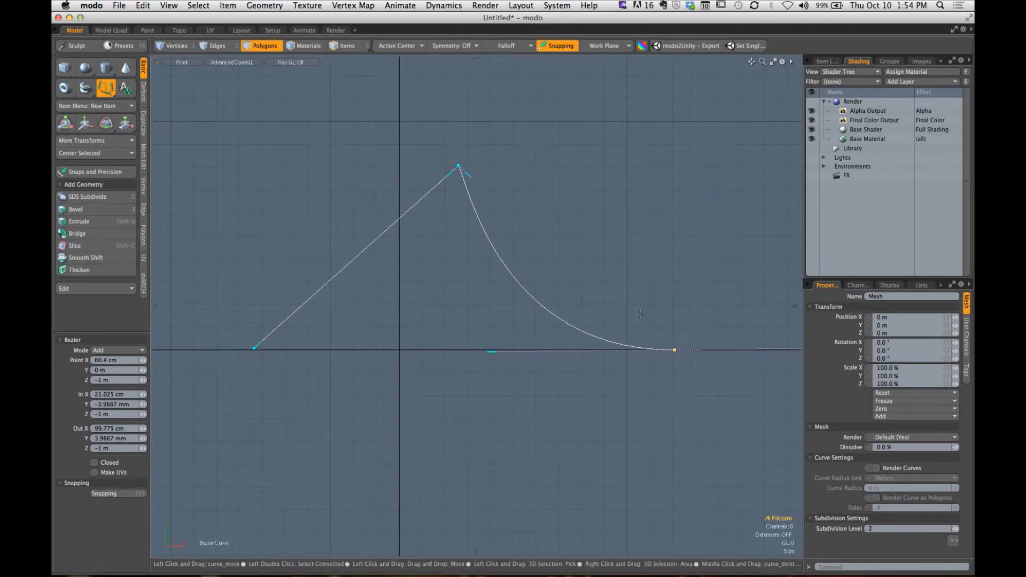
drag(477, 476, 509, 463)
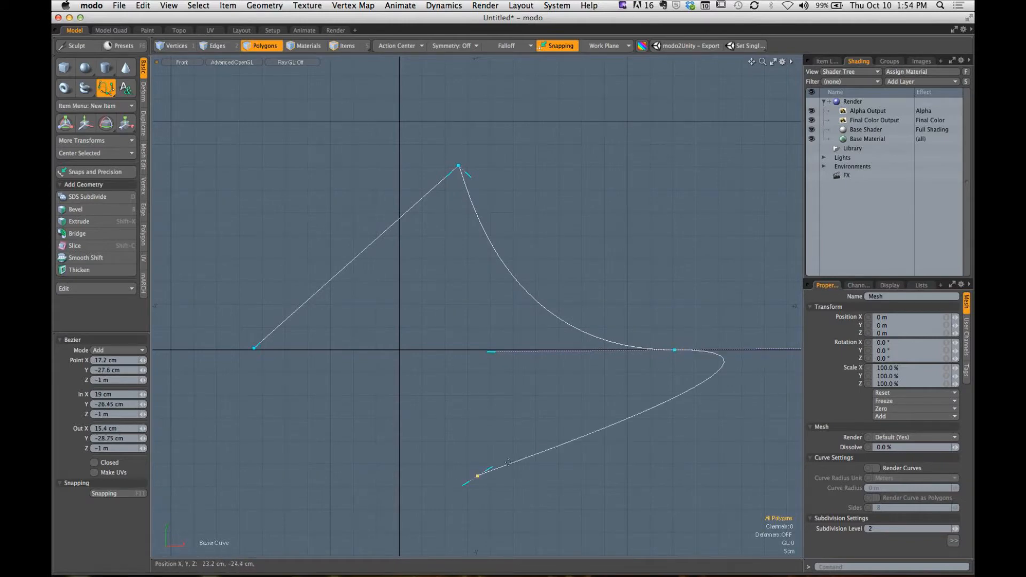
- Straighten the lower-right segment by moving the right point's outgoing handle to about (44.6, -10) cm, and close the curve
alt+shift+drag(635, 369, 485, 362)
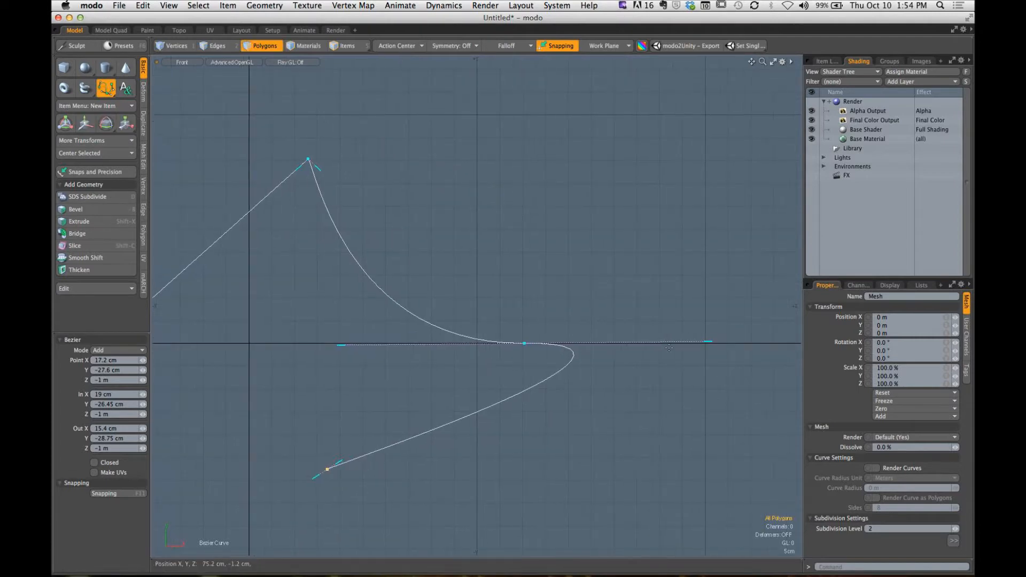
drag(708, 342, 452, 389)
alt+shift+drag(379, 402, 516, 340)
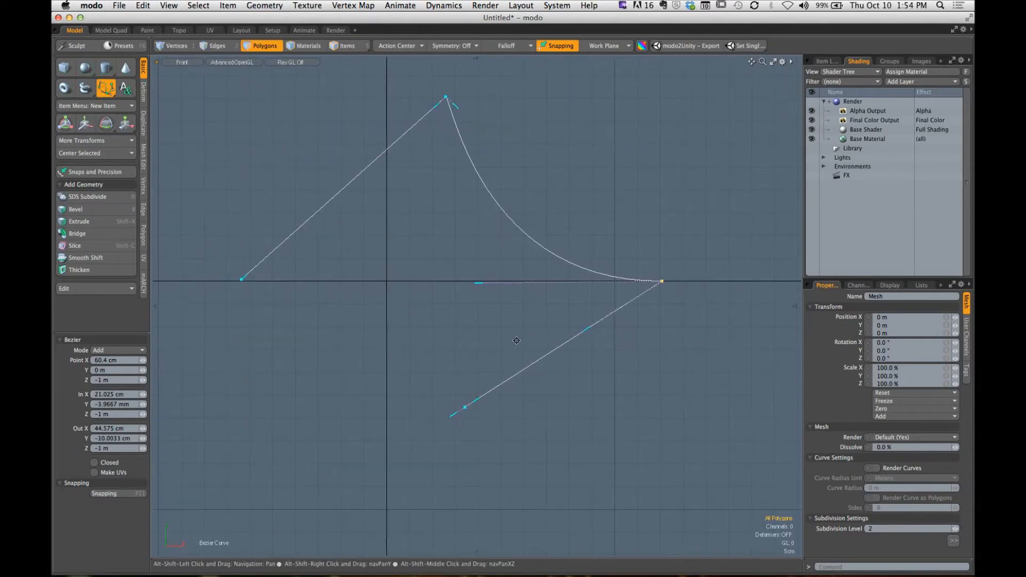
key(alt)
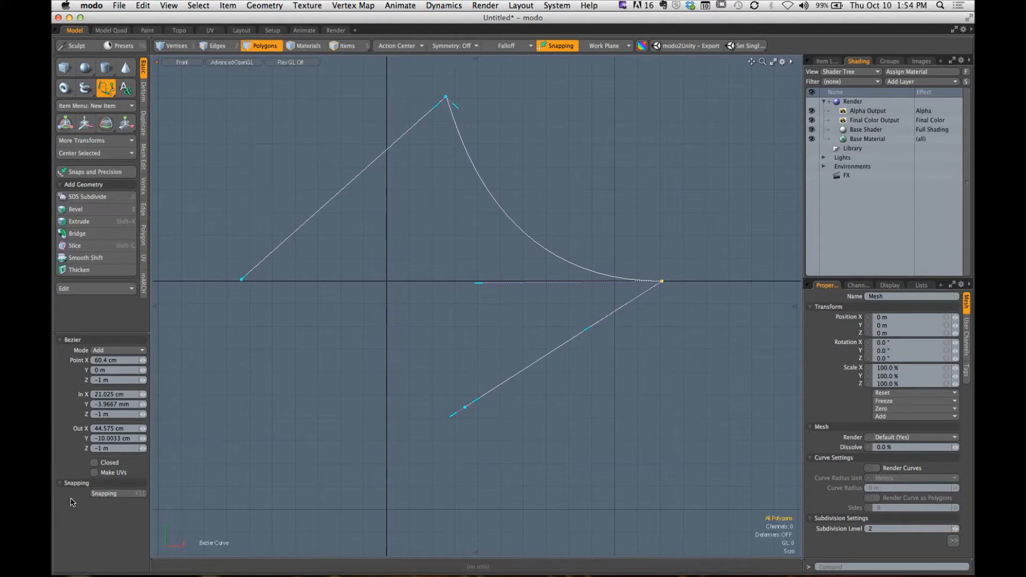
click(94, 464)
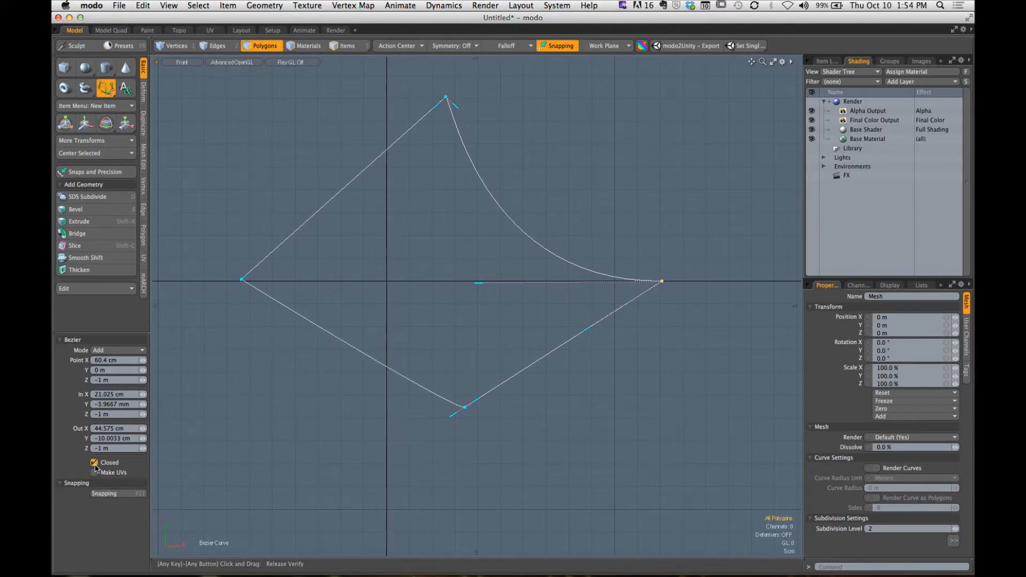
key(alt)
click(441, 421)
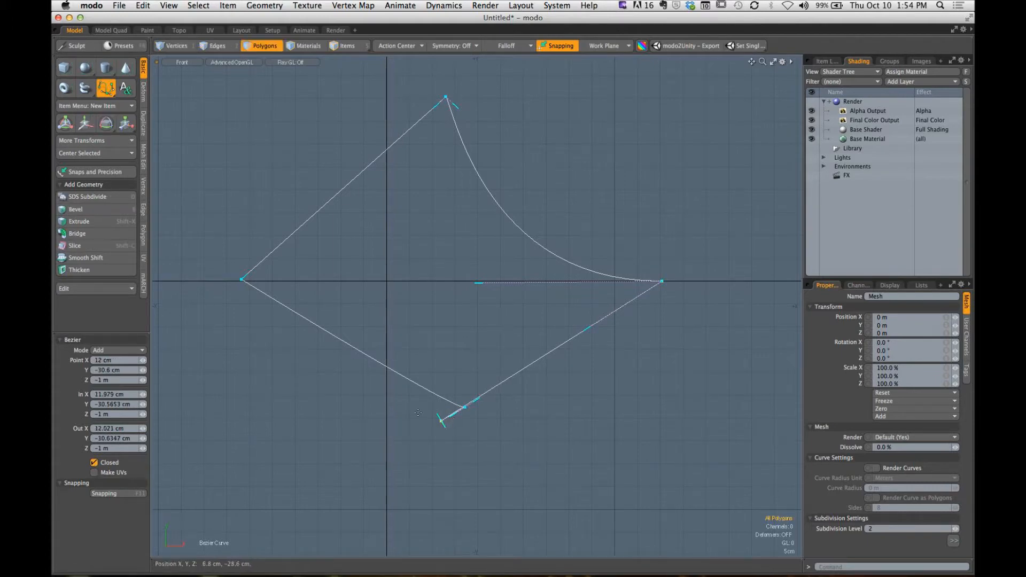
key(super+z)
- Straighten the lower-left segment and deepen the concave arc with handles at about (-5.7, 11.2) and (34, -12.4) cm, finishing the curve
ctrl+drag(452, 415, 345, 337)
alt+drag(481, 286, 479, 321)
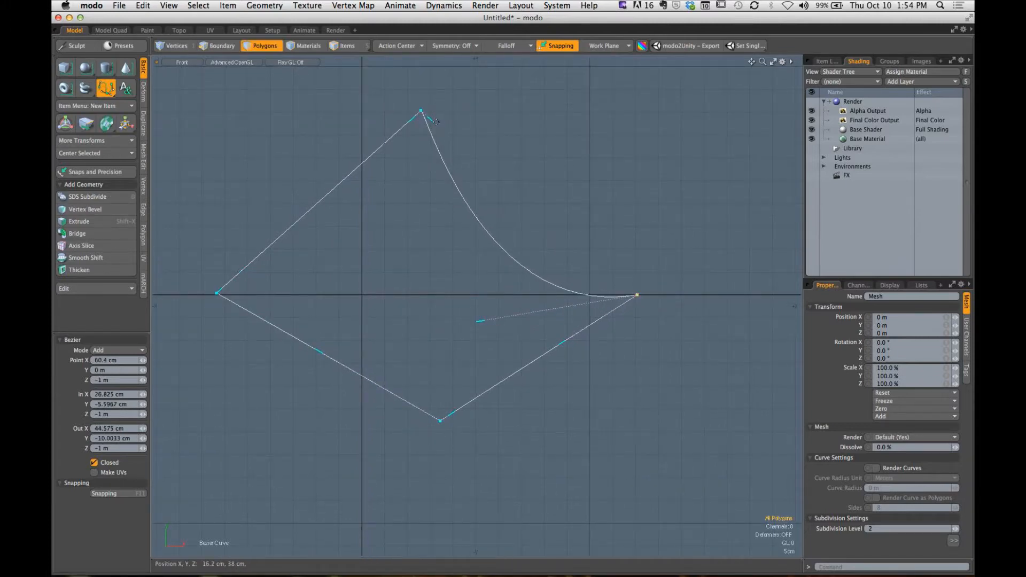
drag(436, 121, 394, 209)
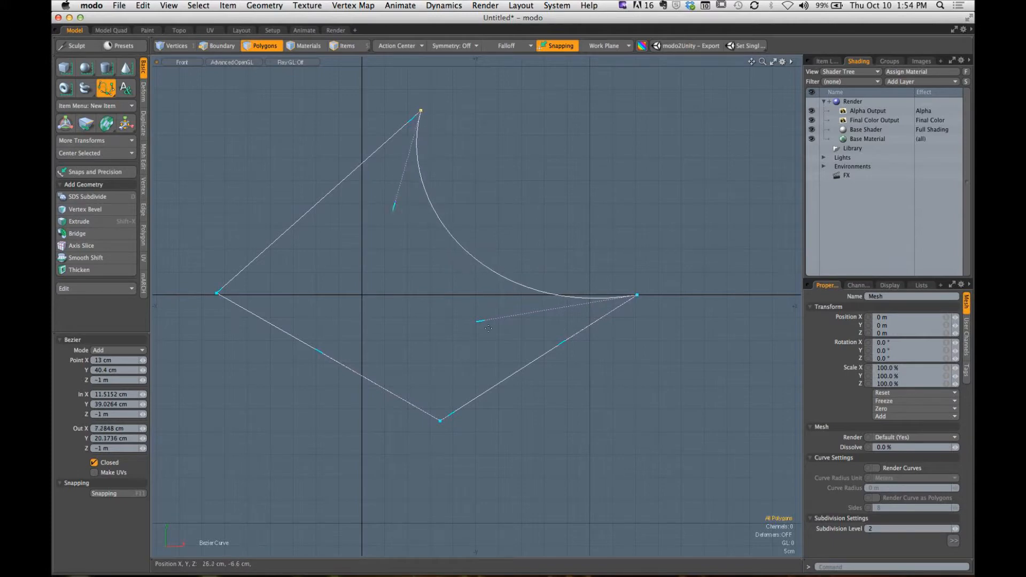
drag(478, 322, 512, 353)
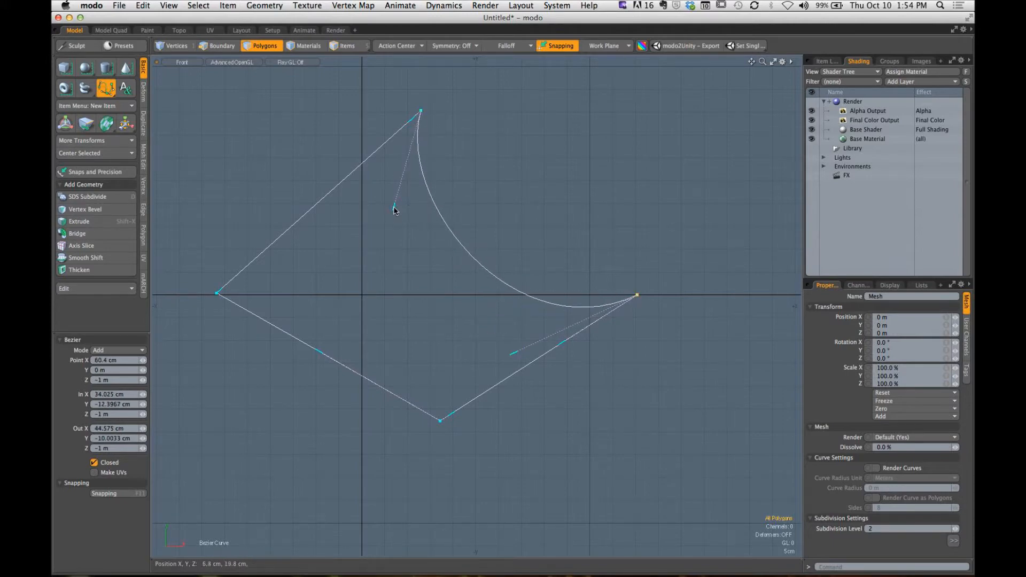
drag(394, 210, 332, 248)
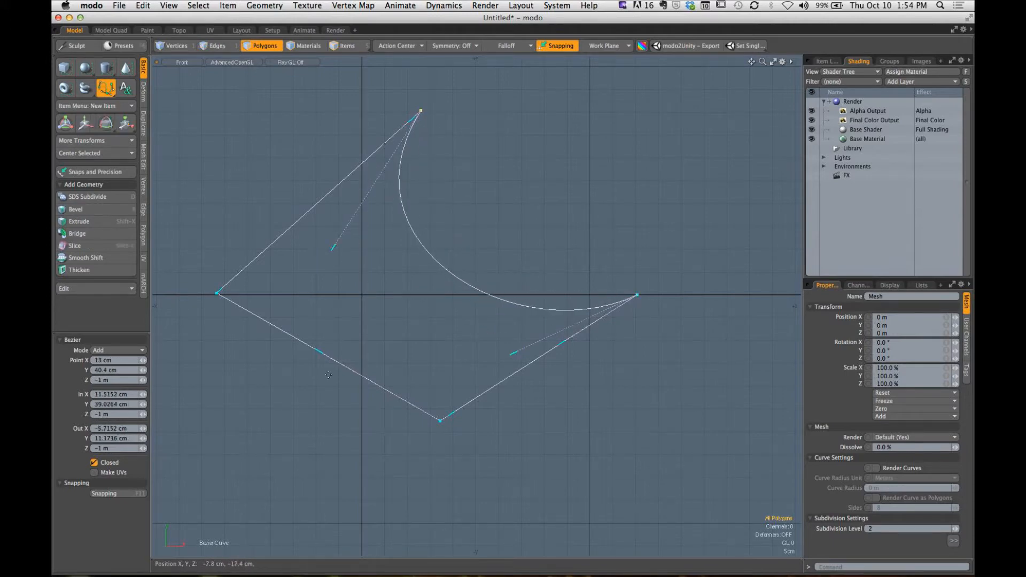
key(q)
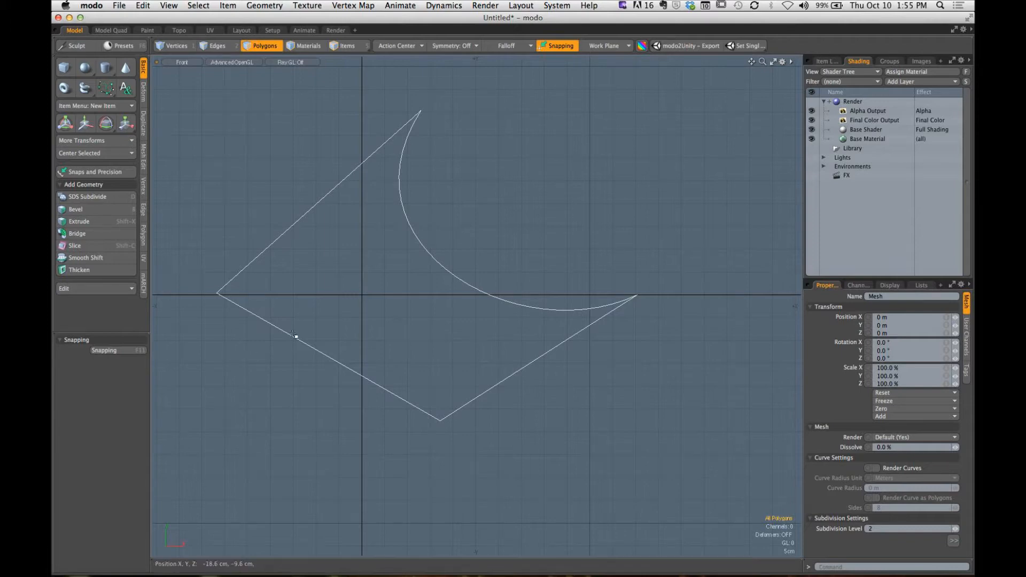
- Select the closed curve and reopen it in the Bezier Curve tool's Edit mode
alt+drag(296, 339, 333, 336)
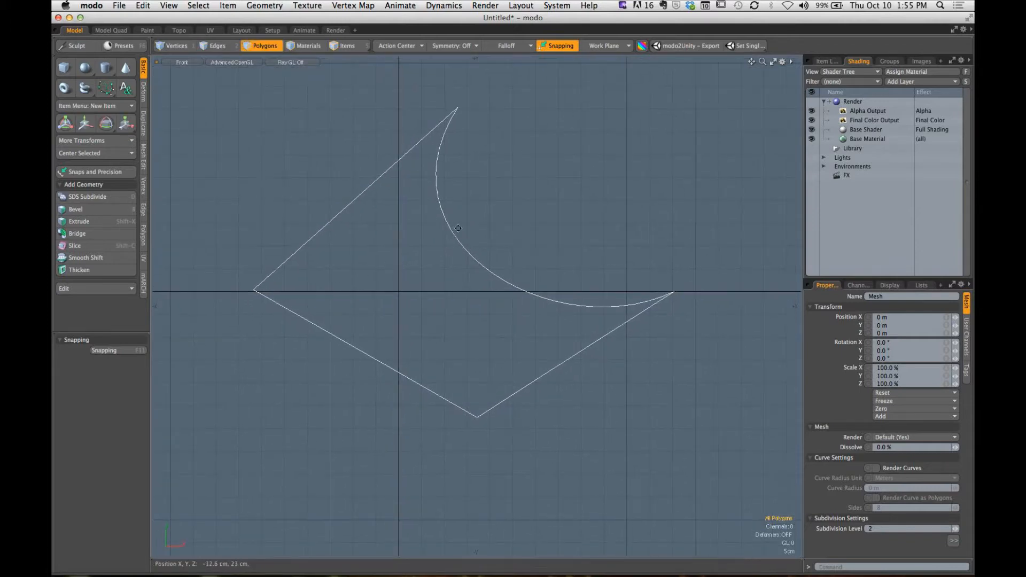
alt+drag(457, 229, 473, 220)
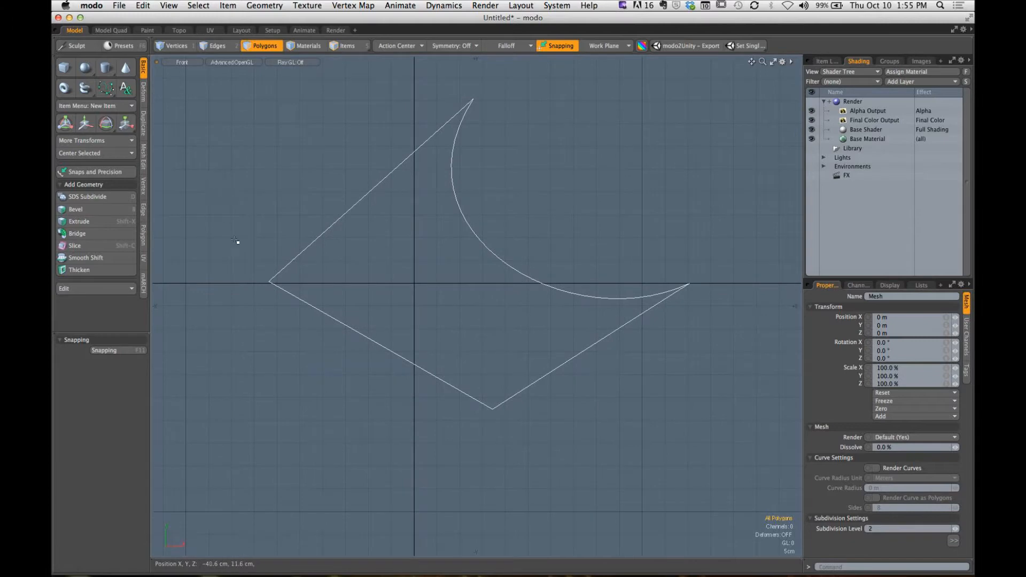
click(400, 171)
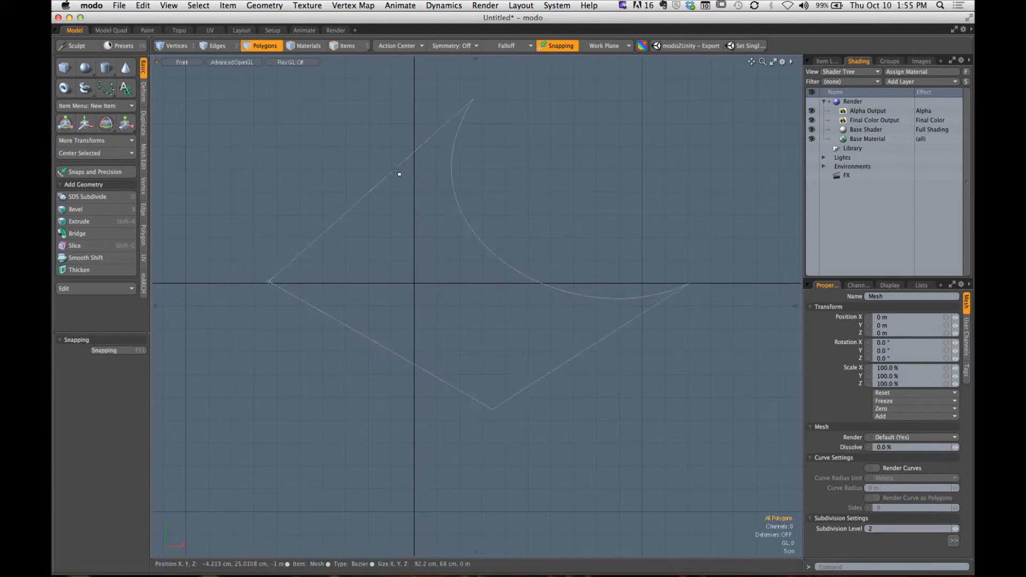
click(107, 90)
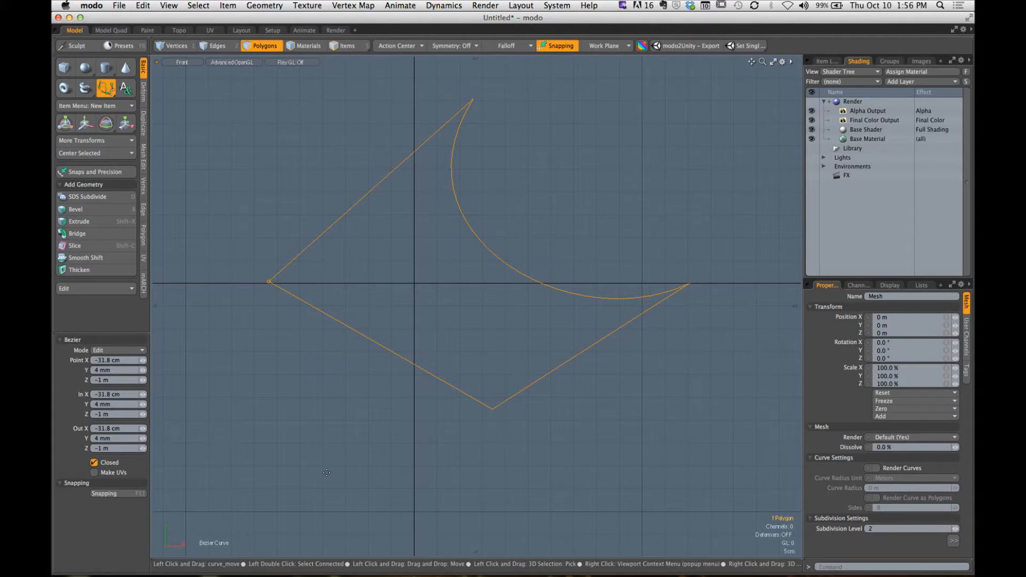
key(space)
click(404, 247)
- Turn on Show Vertices for active meshes in the viewport display options
alt+drag(410, 254, 439, 305)
ctrl+alt+drag(440, 305, 437, 294)
alt+shift+drag(672, 343, 641, 332)
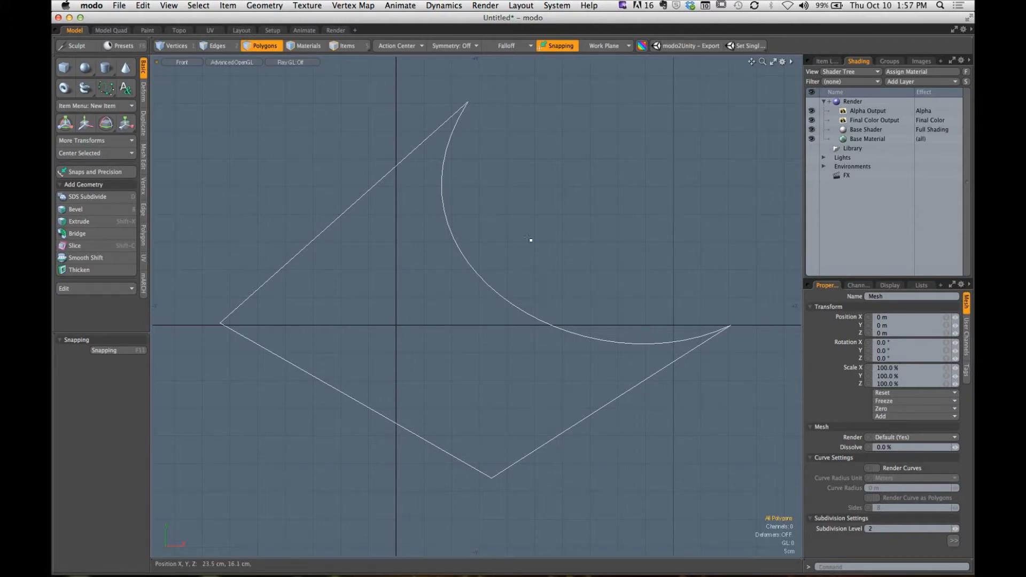
key(o)
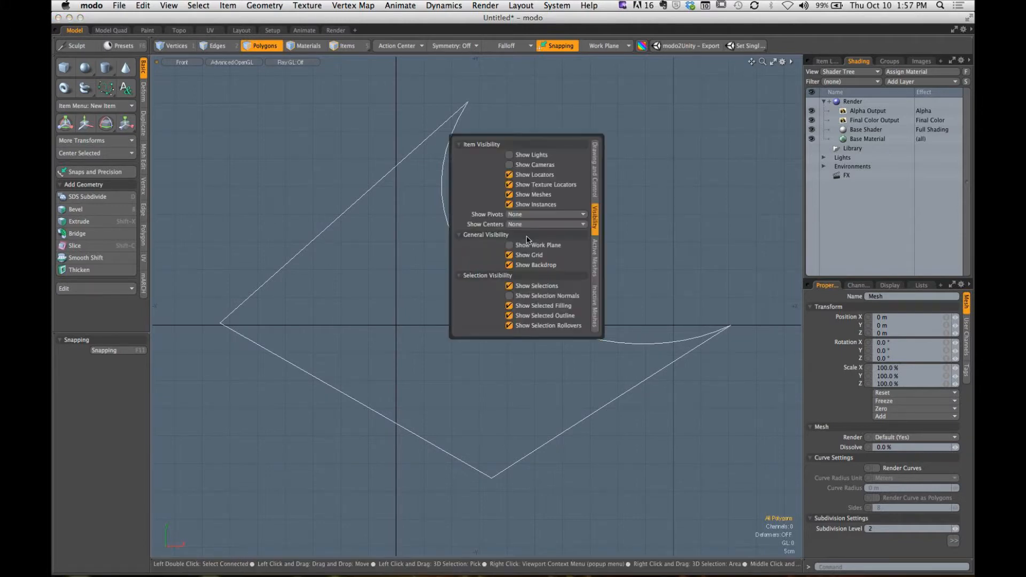
key(alt)
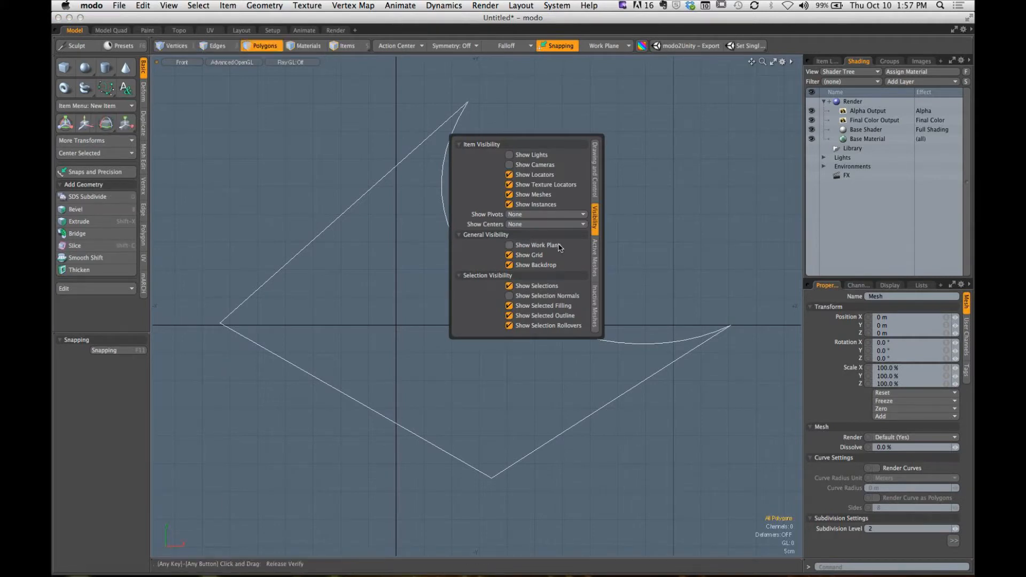
click(598, 258)
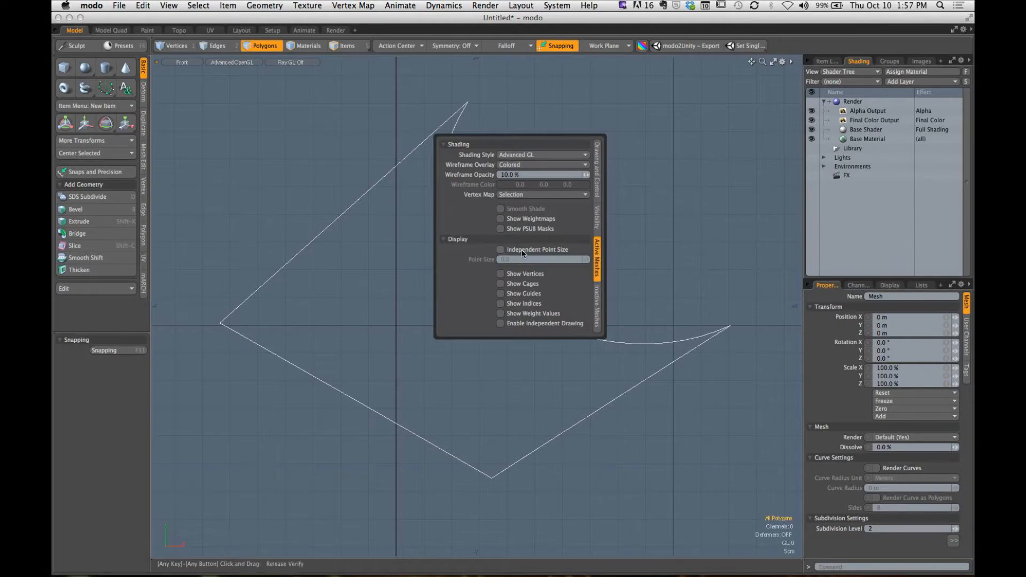
click(501, 275)
key(alt)
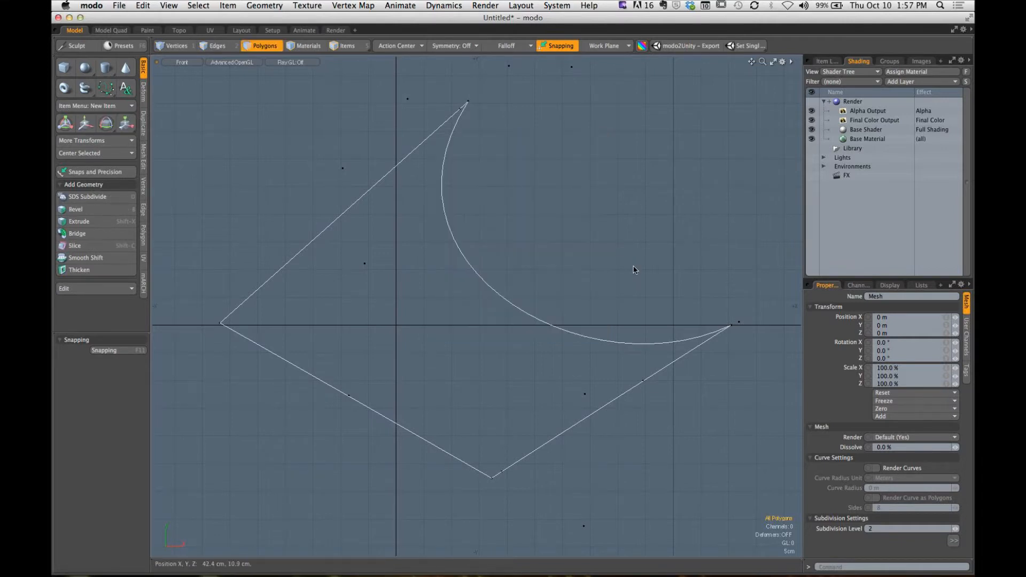
- Select the four stray vertices lying far outside the curve at its upper left and lower left, and delete them
click(827, 61)
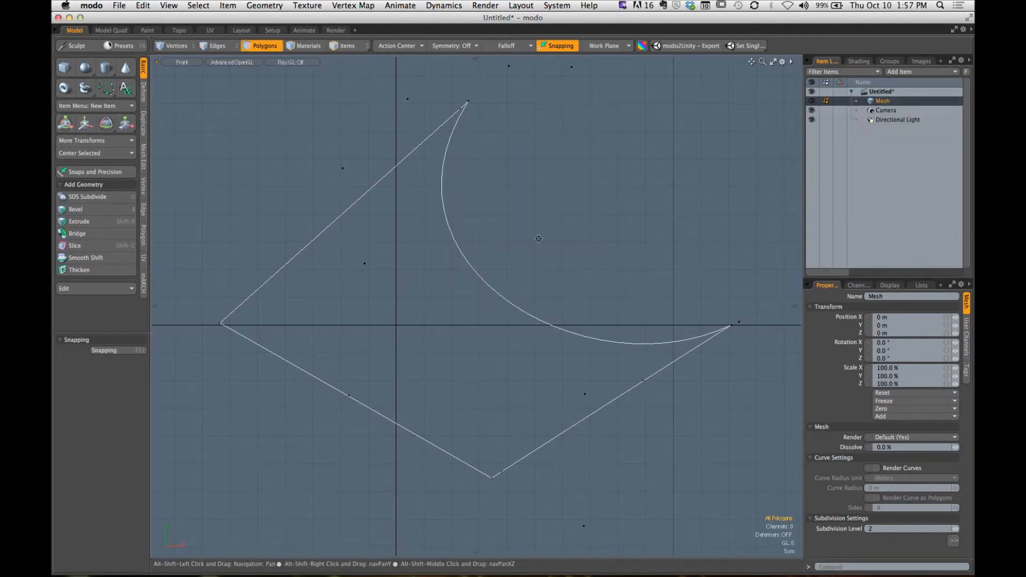
alt+drag(555, 240, 531, 264)
ctrl+alt+drag(542, 266, 507, 316)
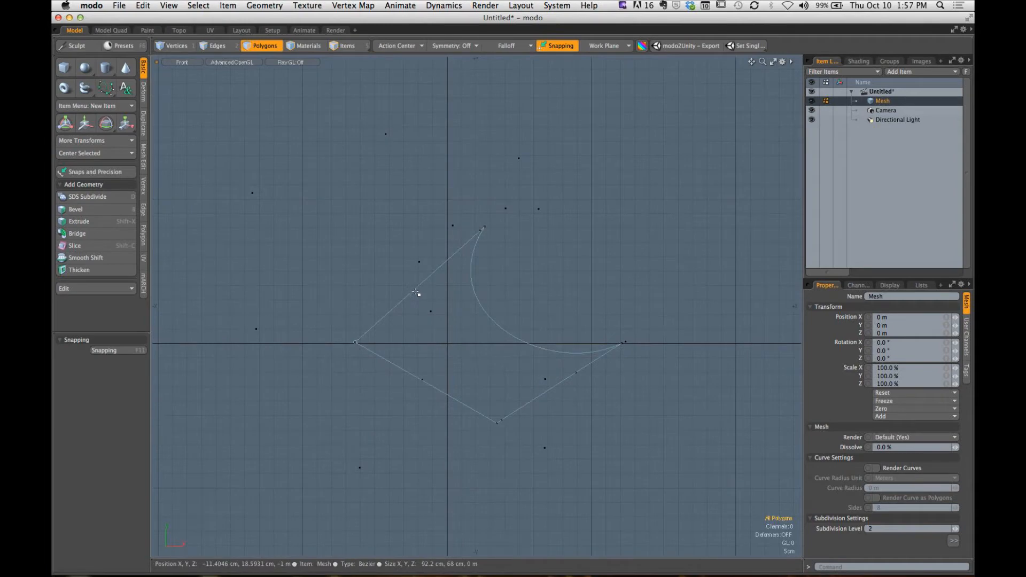
key(1)
mouse_move(396, 136)
mouse_down()
mouse_move(300, 170)
mouse_move(252, 221)
mouse_up()
drag(257, 332, 274, 386)
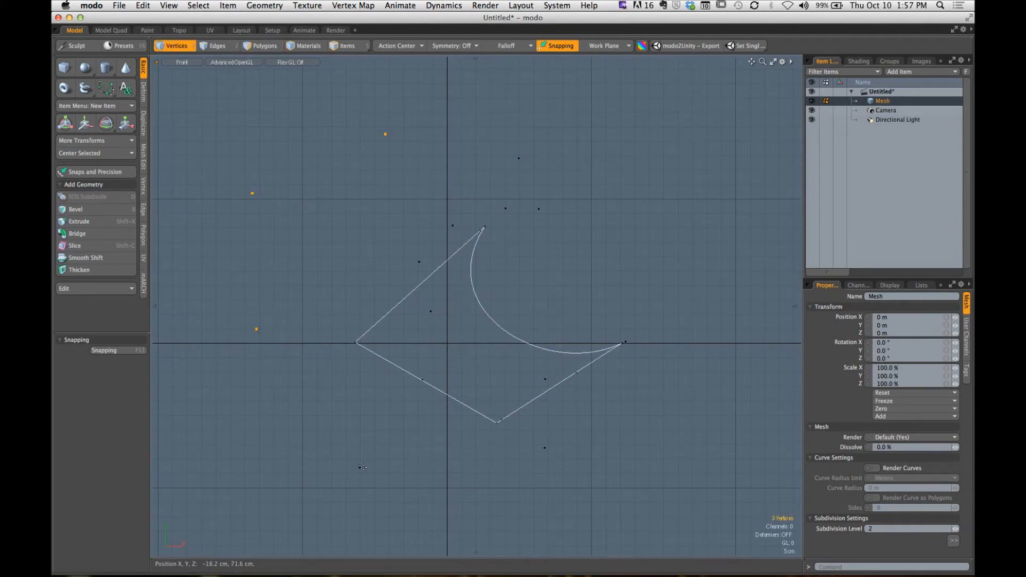
drag(363, 468, 368, 471)
key(Delete)
- Delete the highest stray vertex above the curve's top point
alt+drag(463, 223, 359, 237)
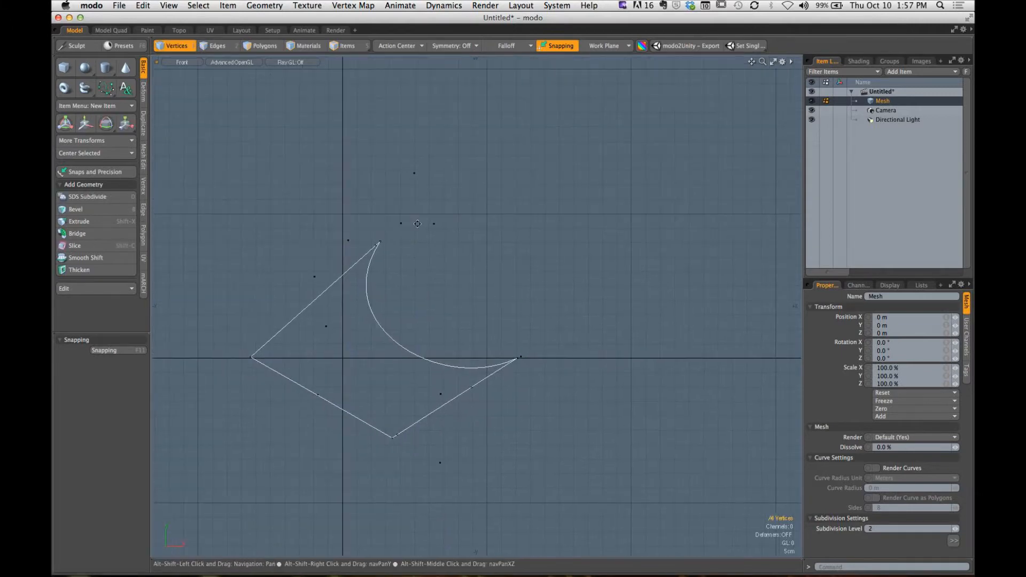
click(414, 174)
mouse_move(445, 159)
alt+mouse_down()
mouse_move(392, 192)
mouse_move(460, 160)
alt+mouse_up()
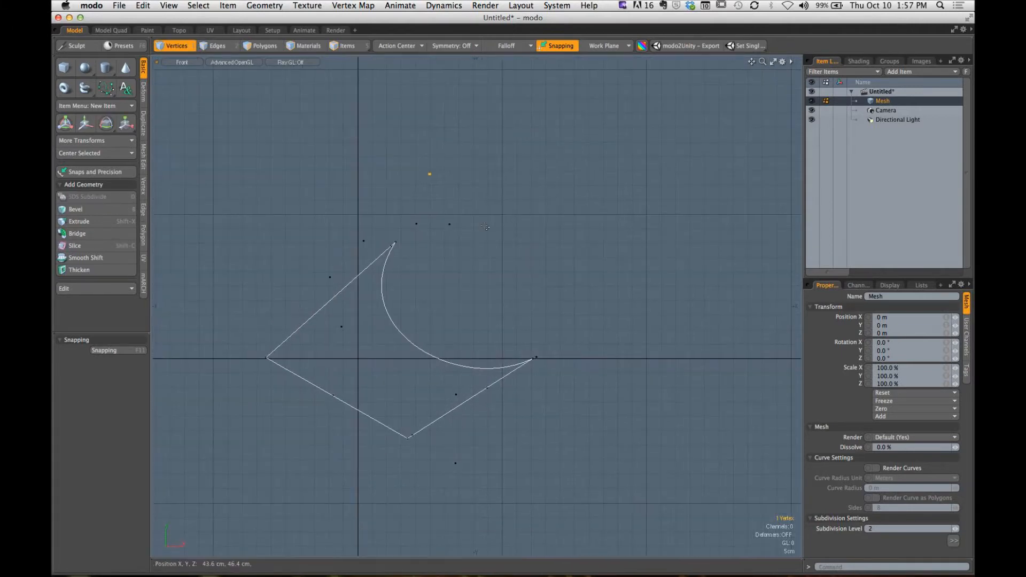
key(Delete)
- Test-move the loose vertex just outside the upper-left edge, undo the move, and delete the vertex
ctrl+alt+drag(297, 337, 422, 259)
click(367, 214)
key(w)
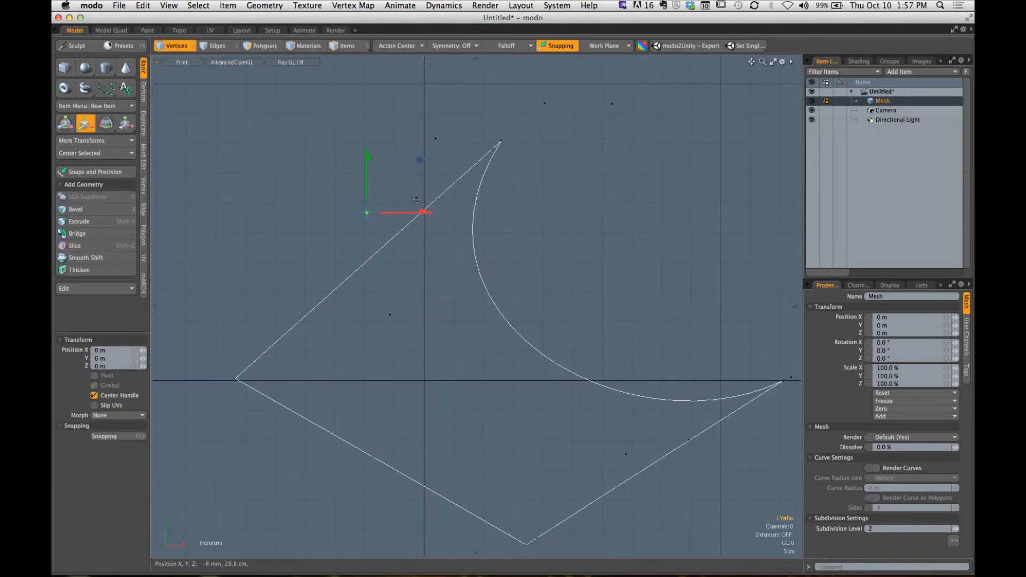
drag(420, 161, 428, 167)
key(super+z)
key(space)
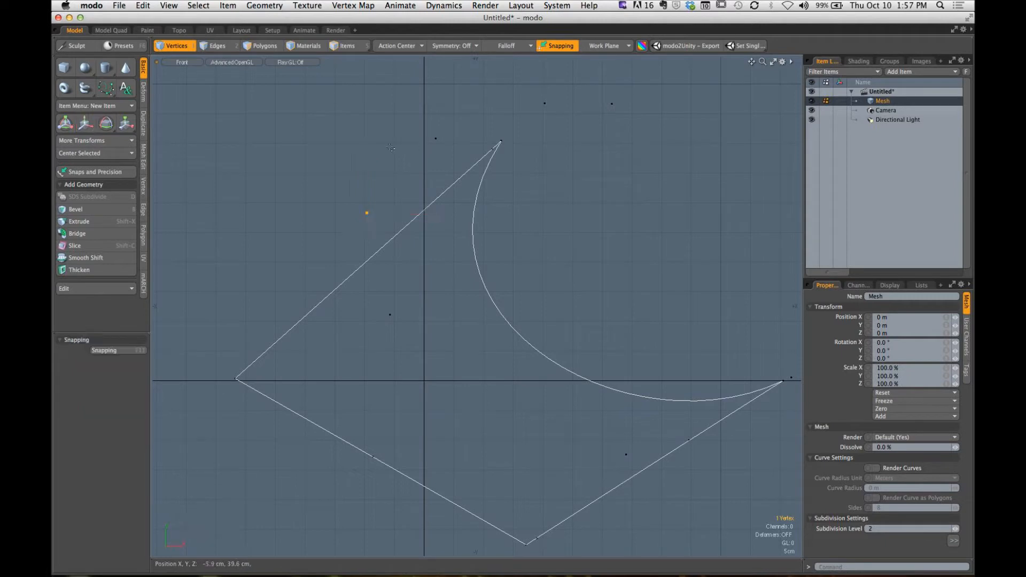
key(Delete)
- Try moving the handle vertex inside the shape by about 7 mm in X and -1.1 cm in Y, and undo the move
click(390, 314)
key(w)
mouse_move(386, 364)
mouse_down()
mouse_move(399, 380)
mouse_move(391, 370)
mouse_up()
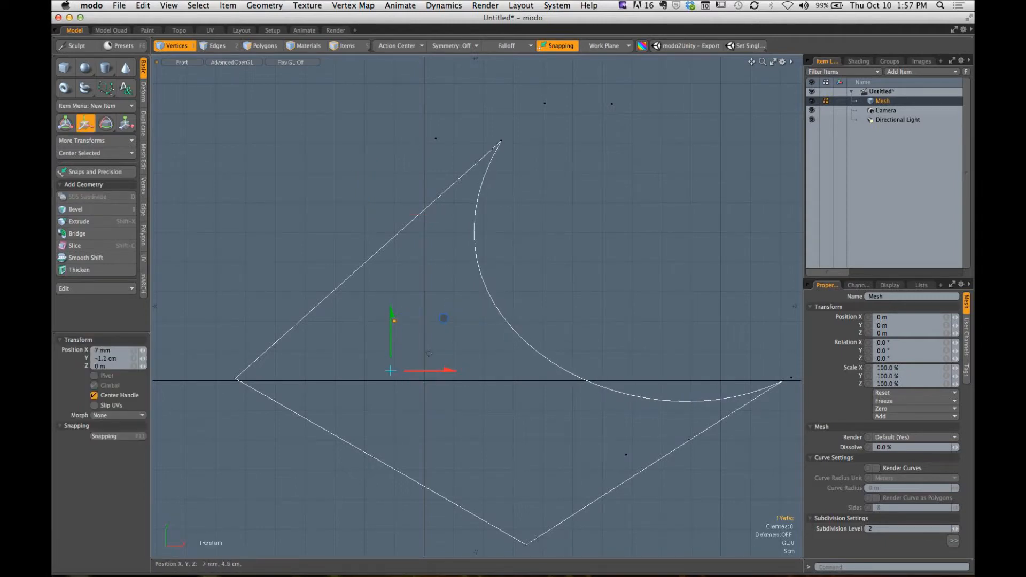
key(super+z)
key(space)
- Move the handle vertex inside the shape slightly upward to adjust the concave arc
click(449, 353)
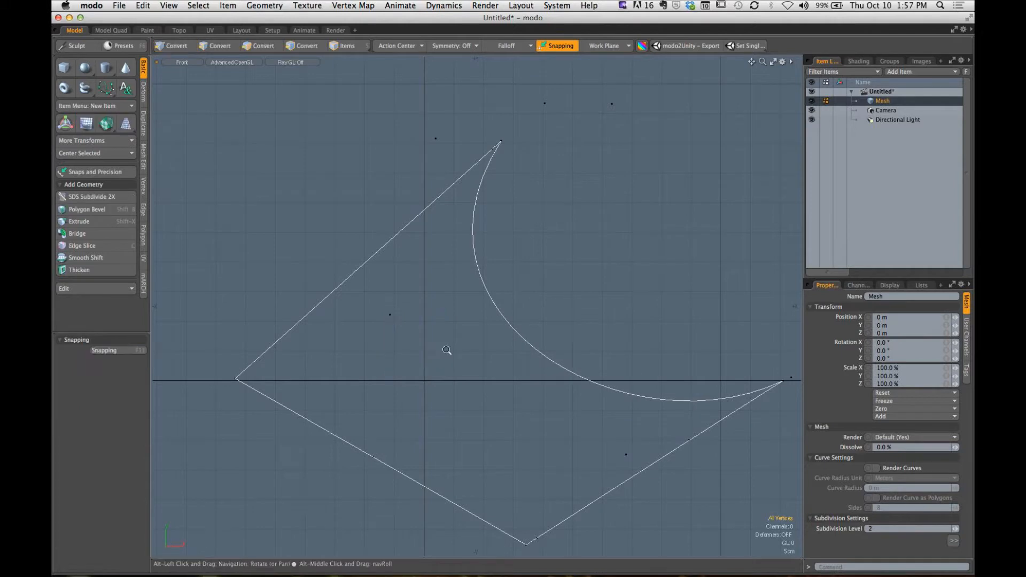
ctrl+alt+drag(449, 353, 438, 334)
alt+shift+drag(438, 334, 364, 316)
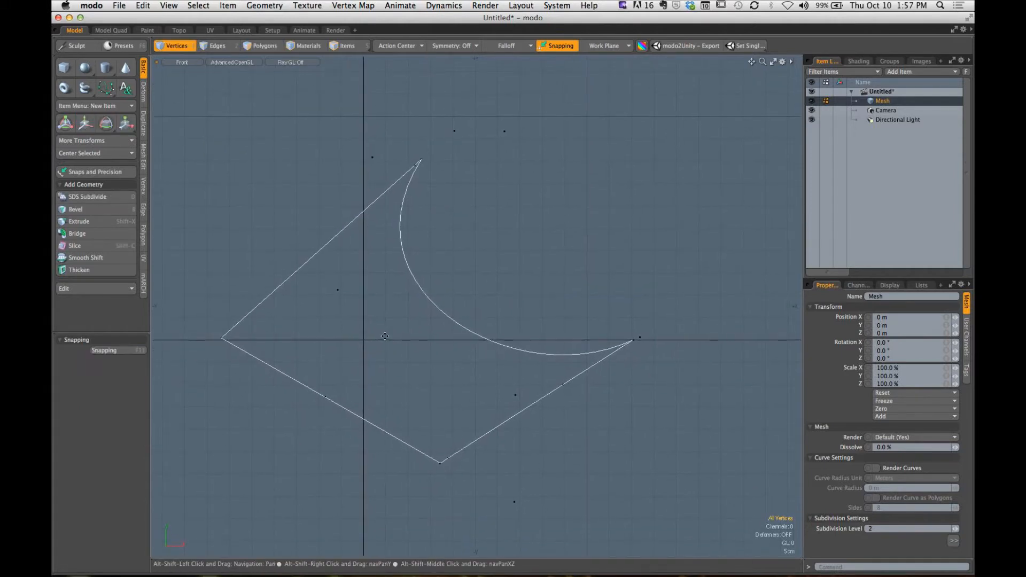
click(338, 289)
key(w)
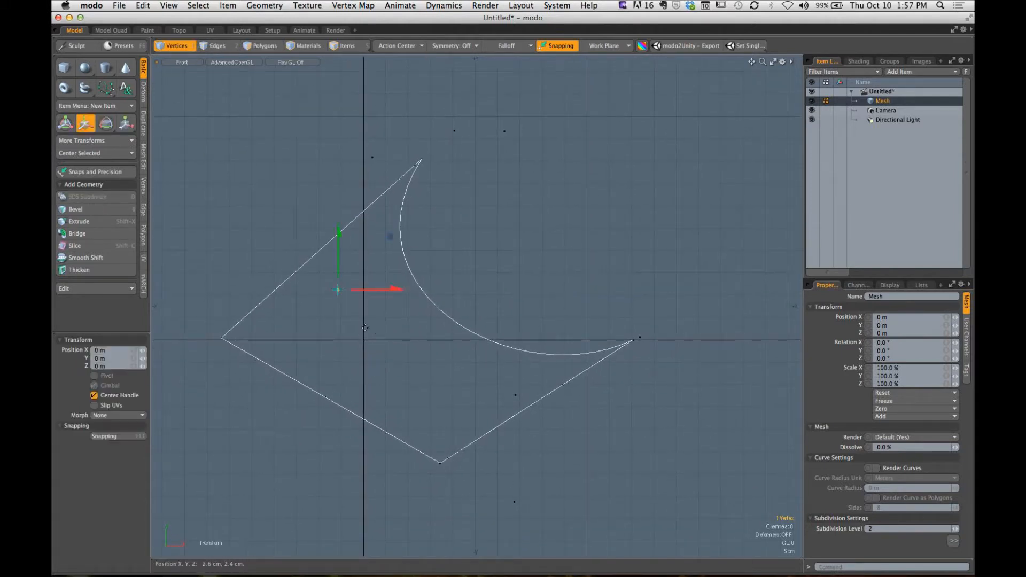
drag(342, 289, 417, 271)
drag(443, 308, 368, 319)
key(q)
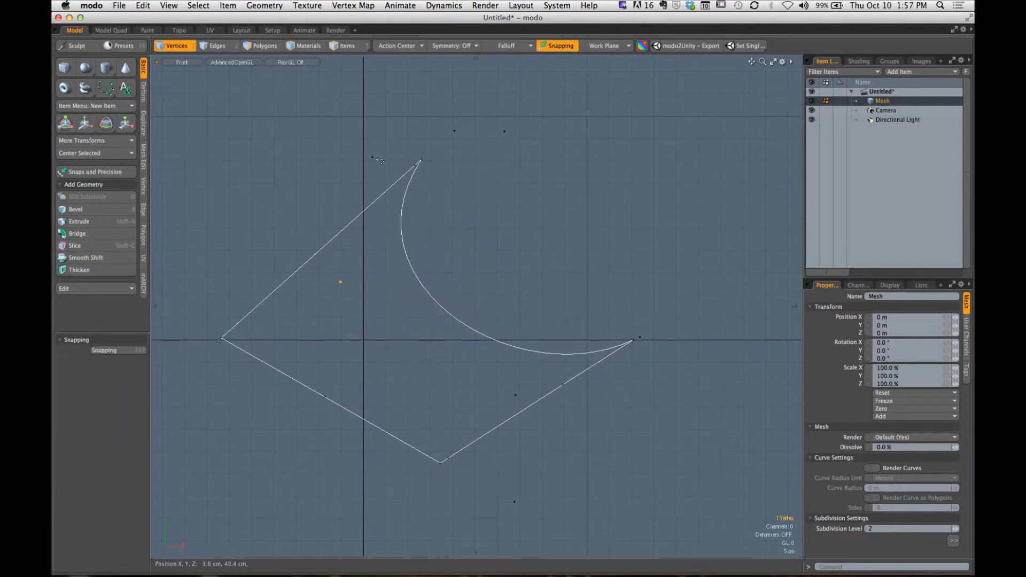
- Move the outer handle vertex to the left of the curve's top point slightly further left and down
click(373, 159)
key(w)
drag(347, 180, 335, 191)
key(q)
- Move the curve's top point by about 4.2 cm in X and -9.4 cm in Y
click(422, 160)
key(w)
drag(434, 169, 468, 228)
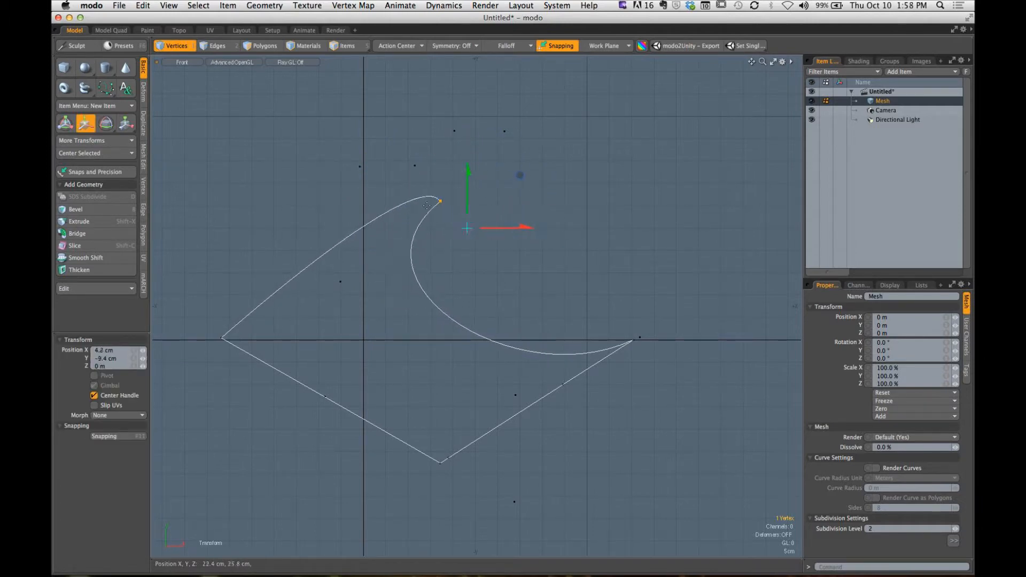
key(q)
- Adjust the rounding beside the top point by moving its nearby handle vertex left and slightly down
click(415, 166)
key(w)
drag(439, 177, 423, 184)
key(q)
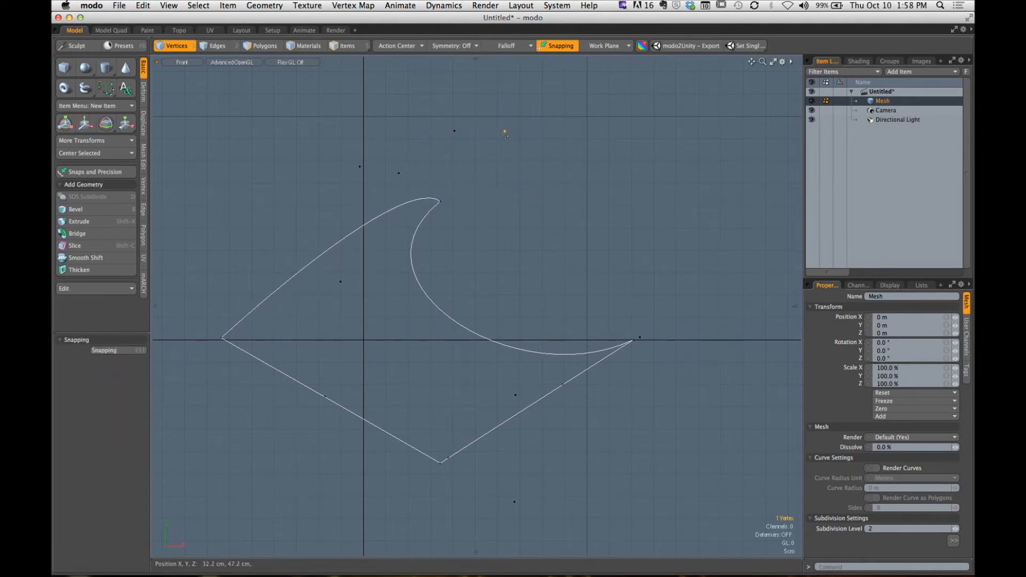
- Test-move the two stray vertices above the concave arc and delete them both
key(w)
drag(505, 133, 506, 179)
key(q)
key(w)
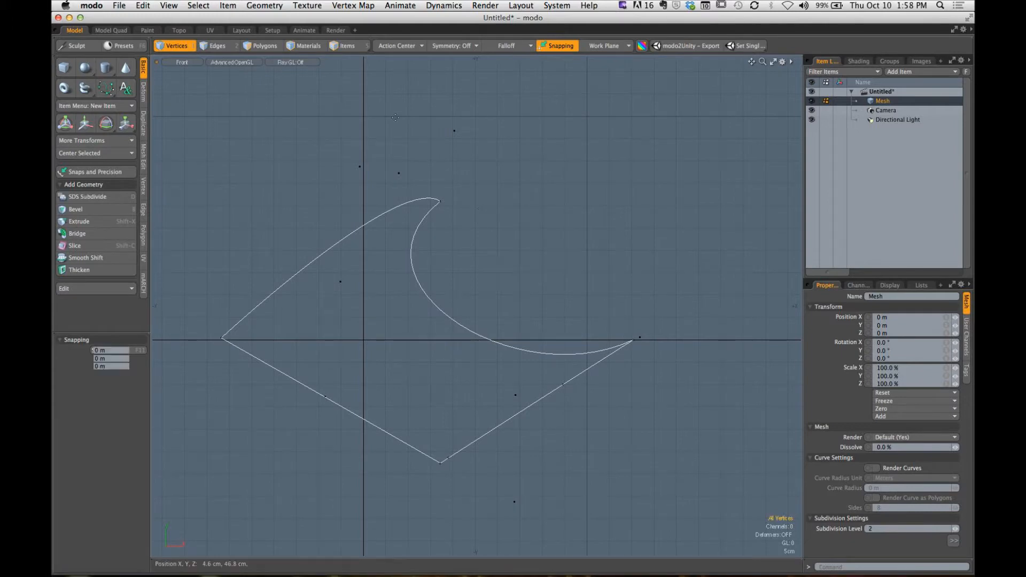
drag(481, 211, 458, 136)
key(q)
key(w)
drag(478, 172, 495, 214)
key(q)
key(Delete)
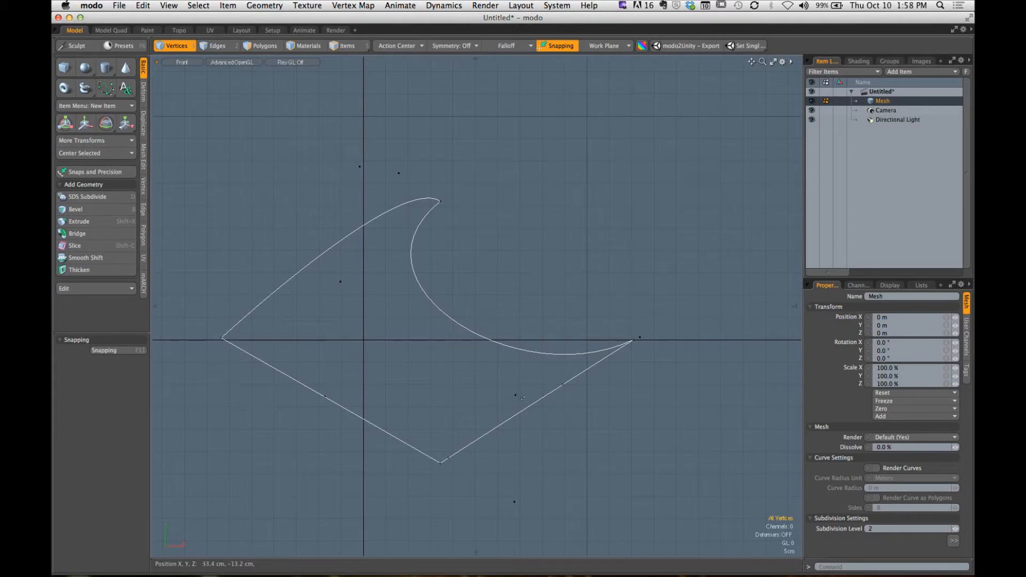
- Reshape the concave arc by moving its handle vertex above the lower-right edge up and to the left
click(515, 395)
key(w)
drag(542, 388, 492, 362)
key(q)
- Test-move the stray vertex beside the curve's right corner and delete it
click(641, 337)
key(w)
drag(678, 348, 705, 331)
key(q)
key(Delete)
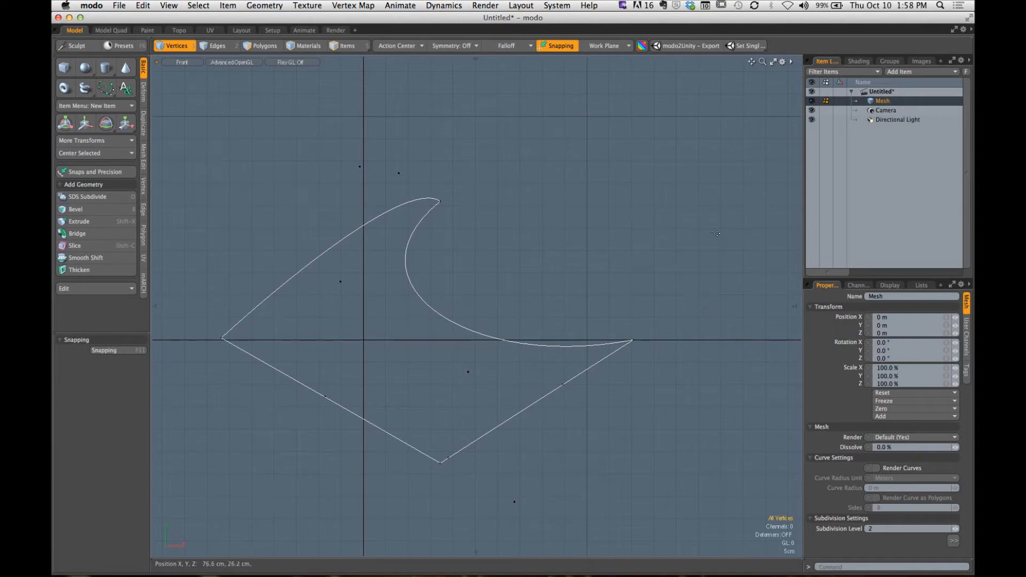
- Move the curve's right corner point by about -21 cm in X and 7.8 cm in Y, and clear the selection
click(633, 340)
key(w)
drag(642, 363, 547, 328)
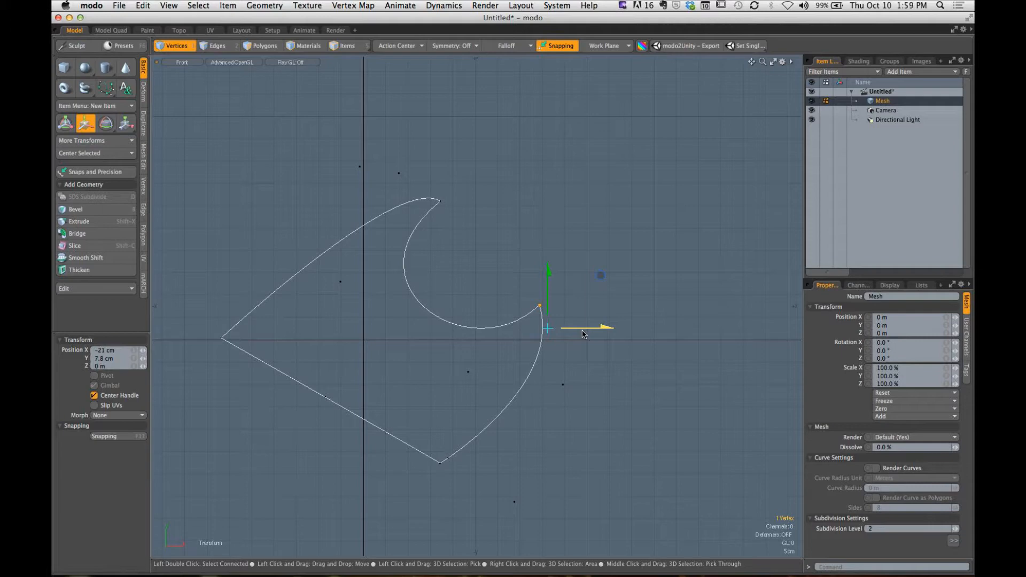
key(q)
click(497, 267)
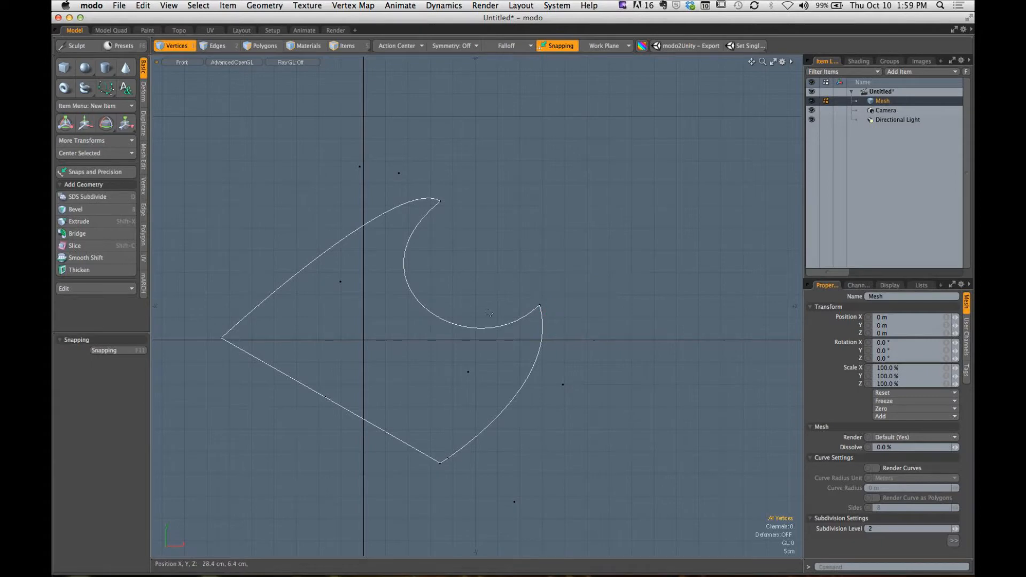
- Switch the viewport to Perspective and delete the Mesh item holding the curve from the scene
key(ctrl+space)
click(569, 180)
alt+drag(545, 254, 577, 247)
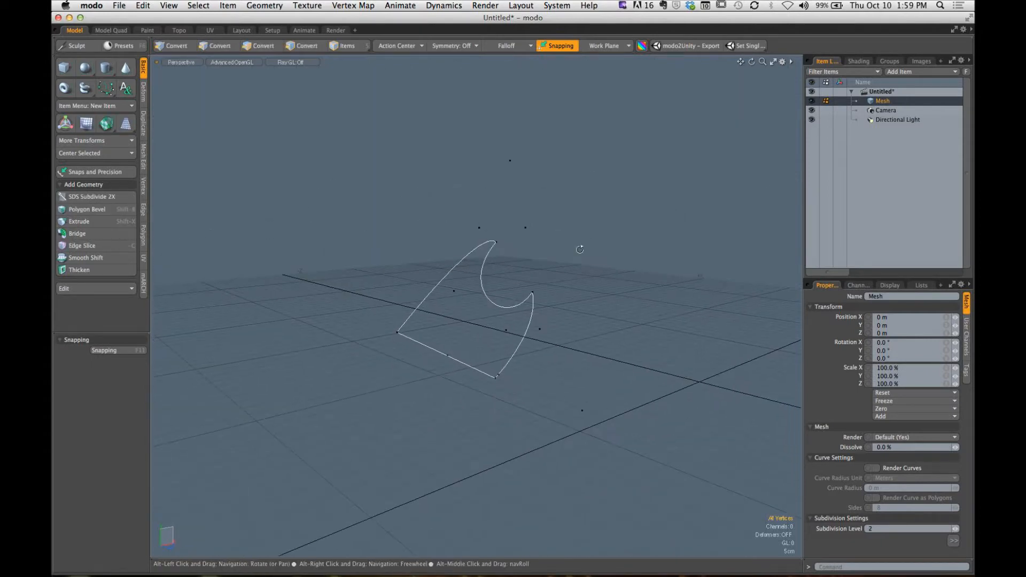
right_click(878, 104)
click(855, 369)
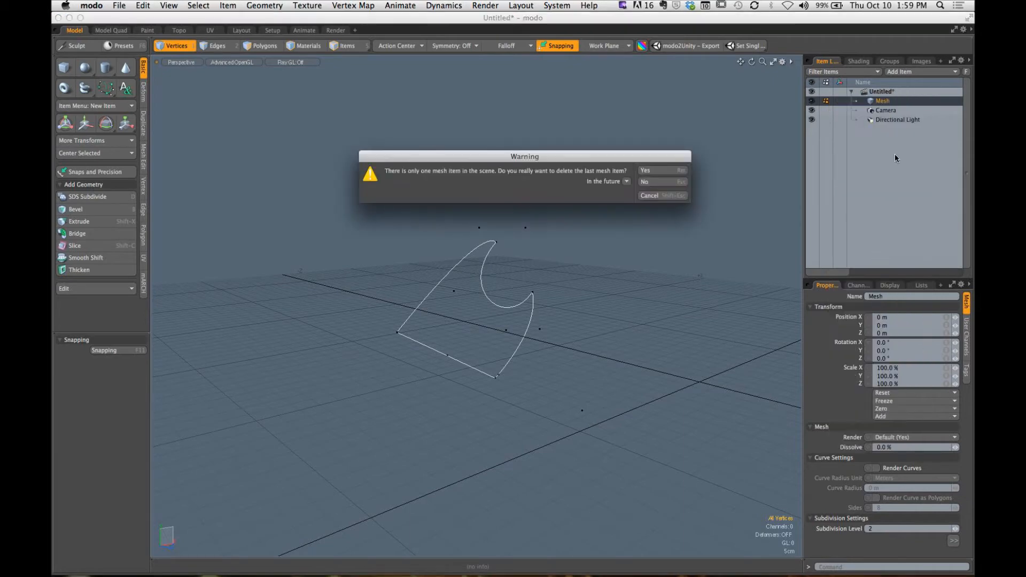
click(659, 170)
- Add a new Mesh item and turn on the work plane grid display in the viewport
click(901, 72)
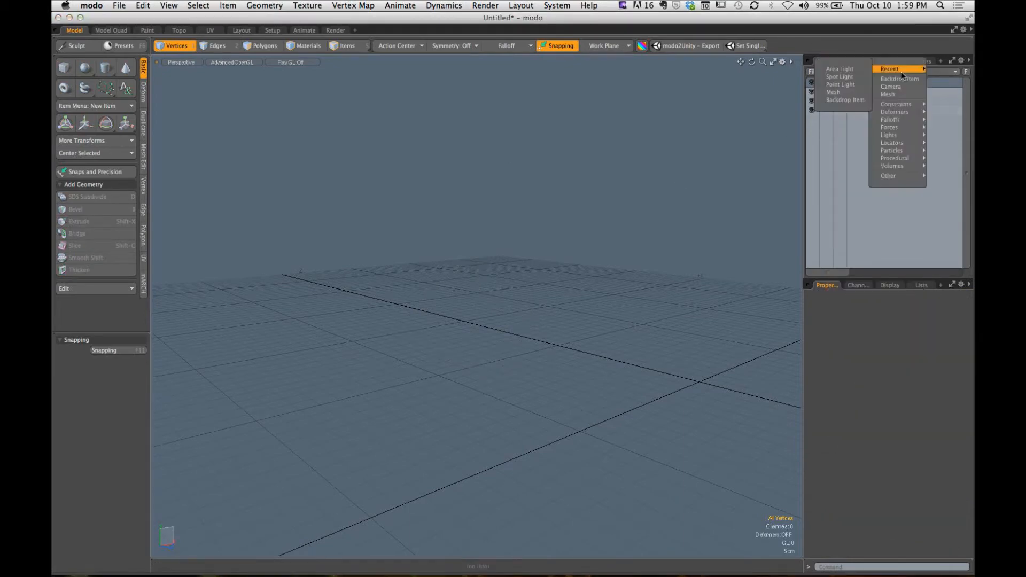
click(893, 95)
alt+drag(671, 267, 488, 266)
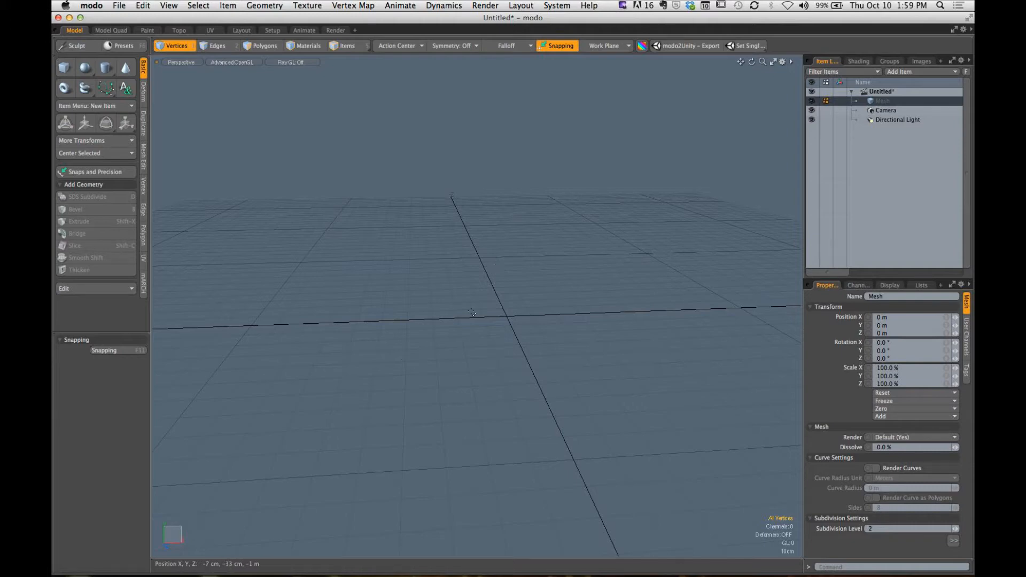
key(o)
click(599, 256)
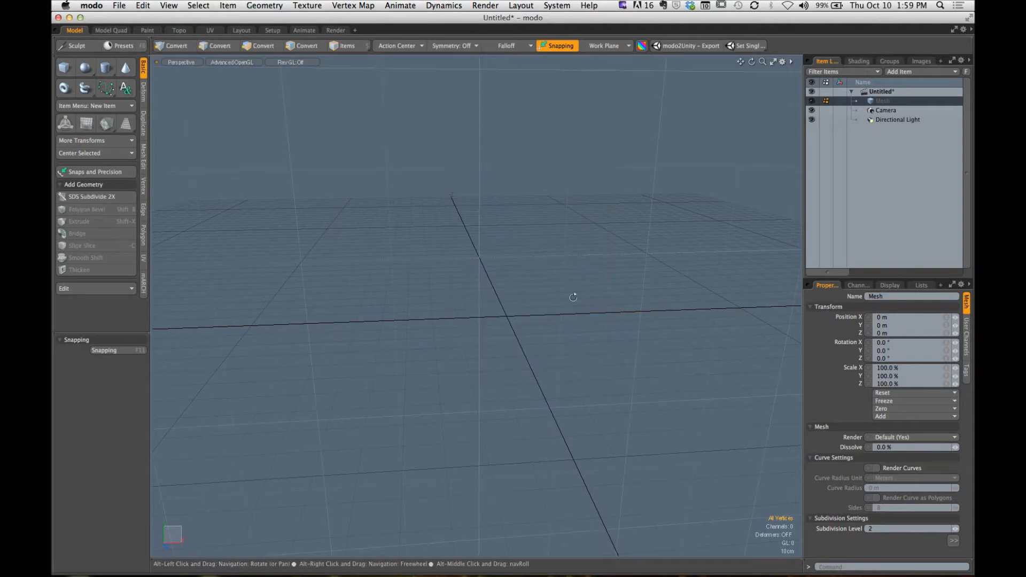
alt+drag(572, 298, 537, 309)
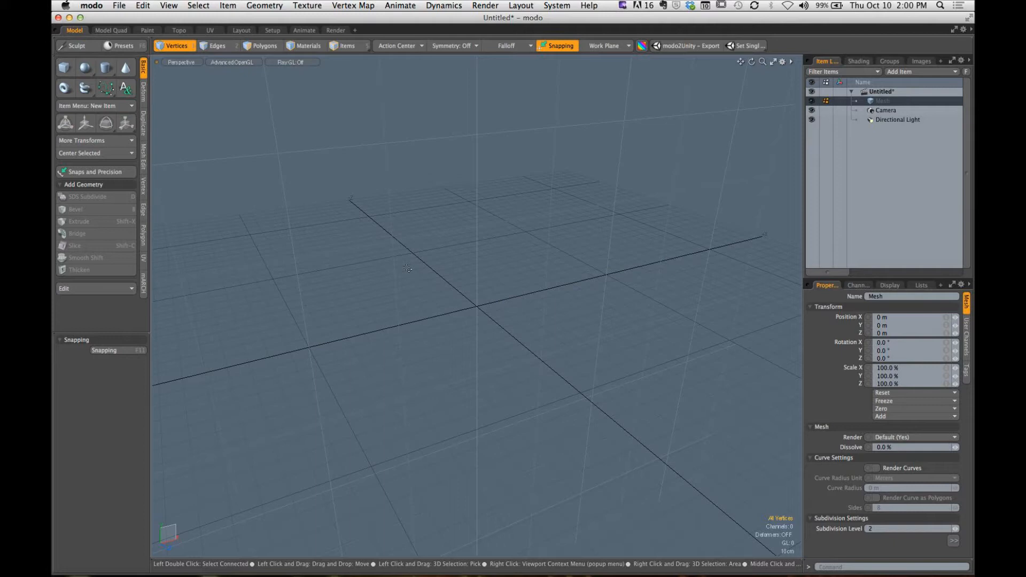
- Draw a rounded six-point curve on the XY plane with the Curve tool, starting near (-88.5, 67) cm, and make it closed
click(110, 88)
click(112, 73)
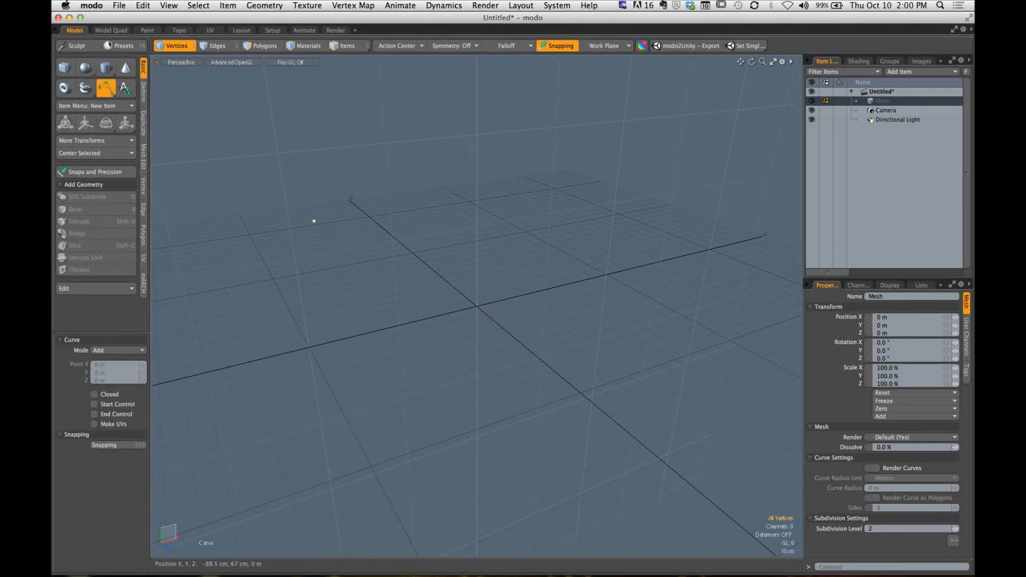
click(315, 221)
click(534, 104)
click(728, 105)
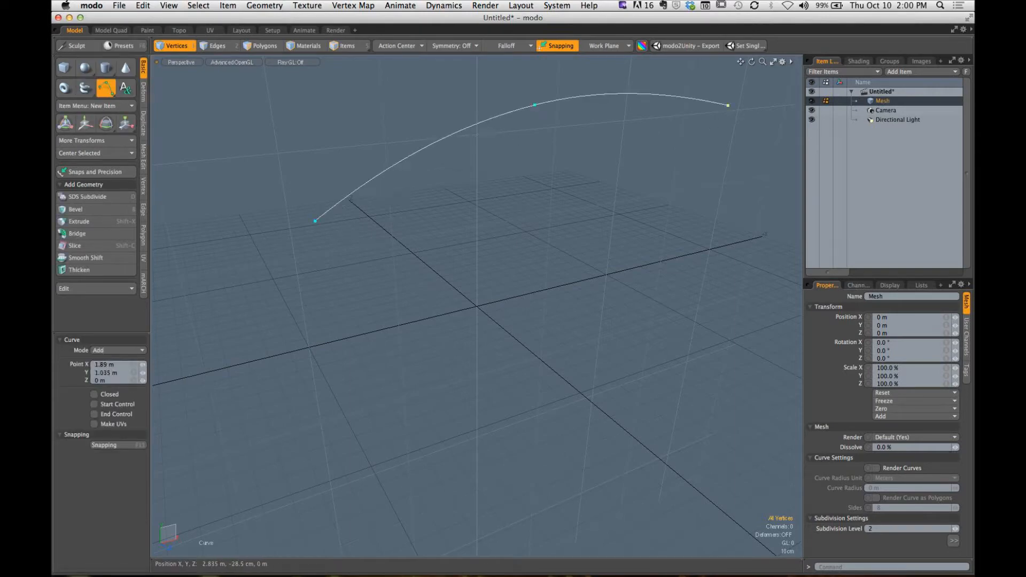
click(772, 264)
click(657, 415)
click(403, 413)
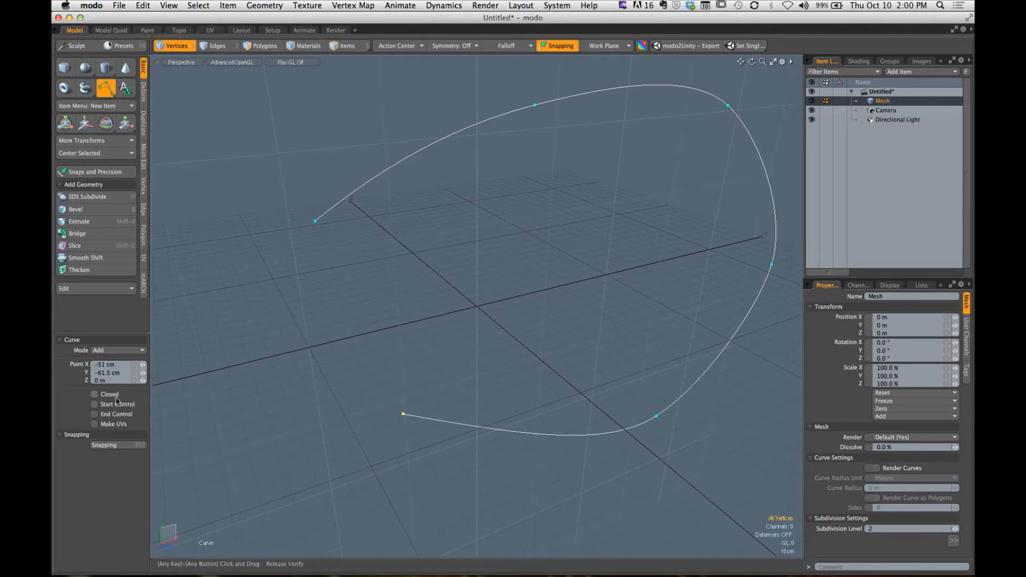
click(94, 394)
key(space)
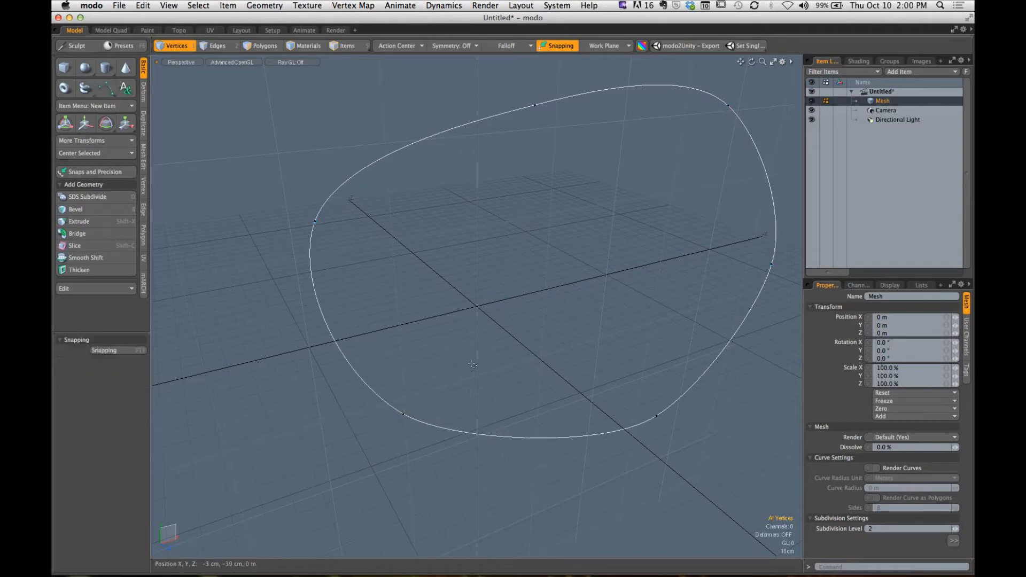
- Select the closed curve as a polygon and delete it
alt+drag(418, 297, 404, 317)
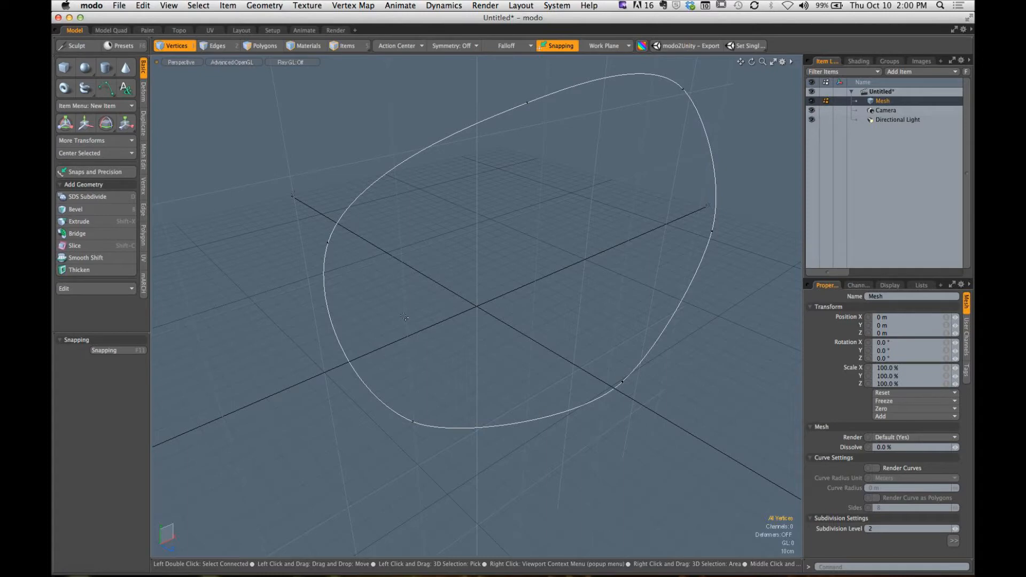
key(3)
click(407, 160)
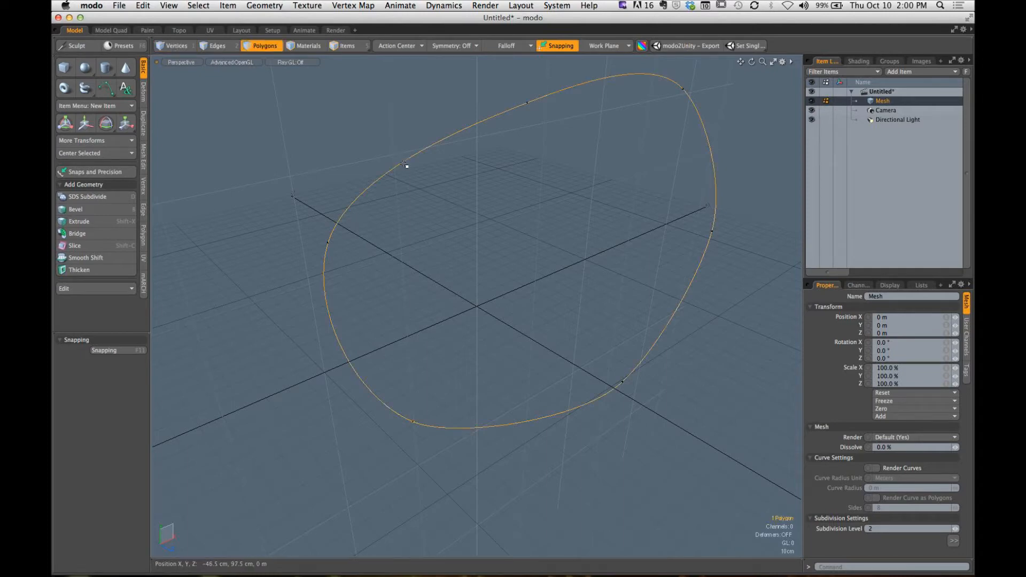
key(Delete)
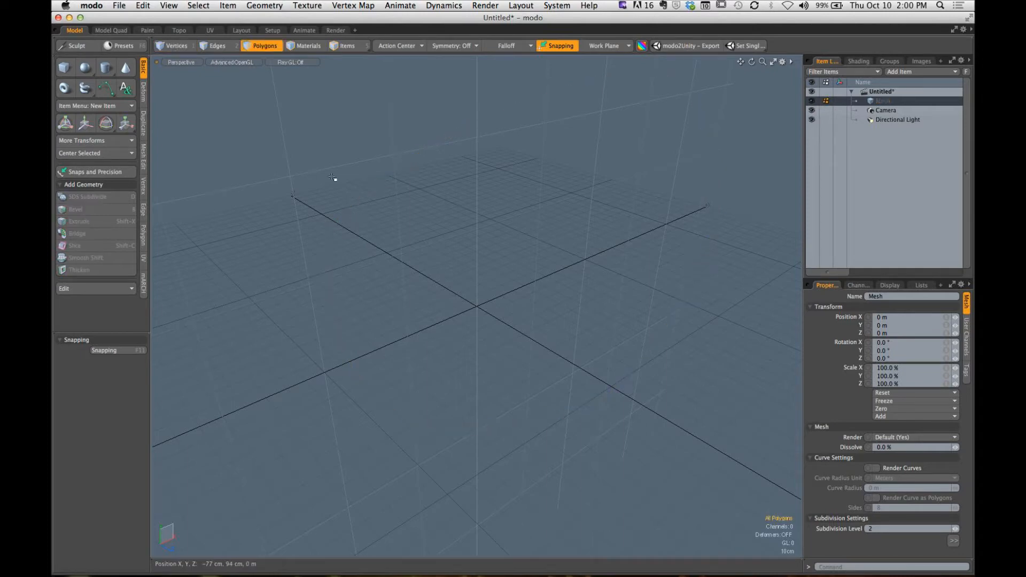
- Draw the first four points of a curve on the XY plane, from (-93, 72.5) cm to about (3.04 m, 24.5 cm)
click(106, 88)
click(317, 234)
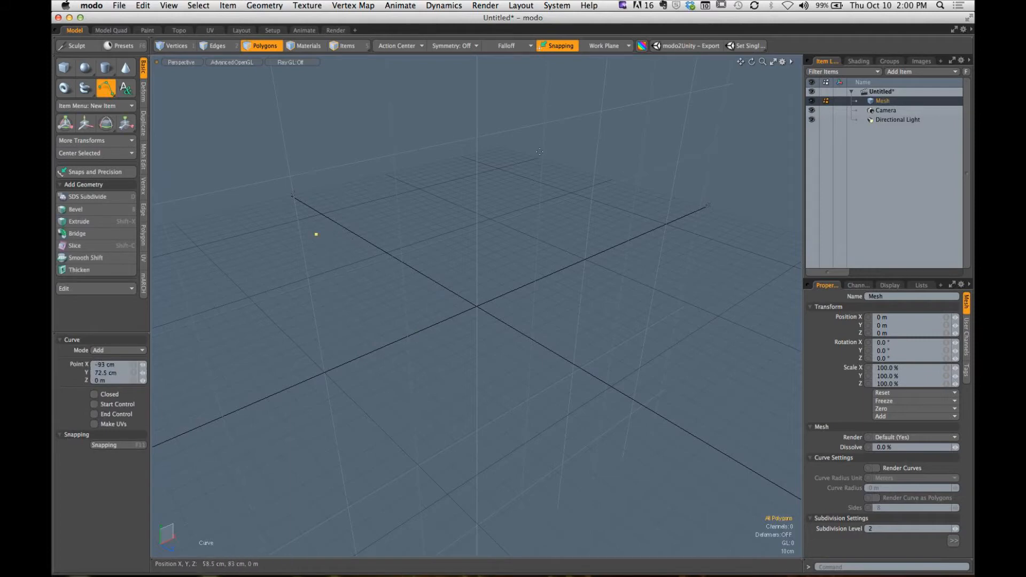
click(475, 155)
click(647, 120)
click(738, 170)
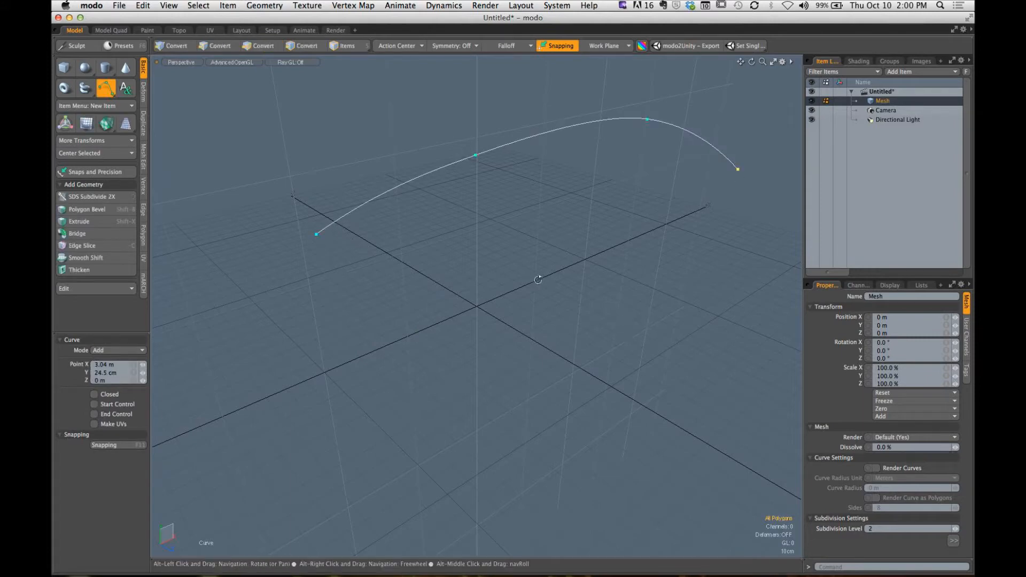
- Continue the curve with four points on the YZ plane, ending at Y -14 cm, Z 38.5 cm, and make it closed
alt+drag(647, 324, 688, 253)
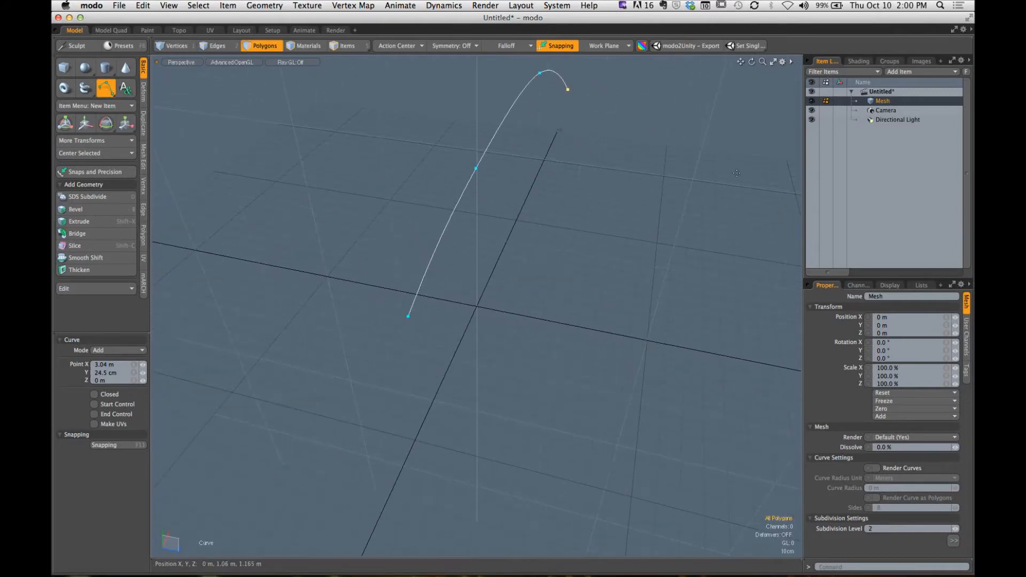
click(738, 173)
click(726, 311)
click(681, 375)
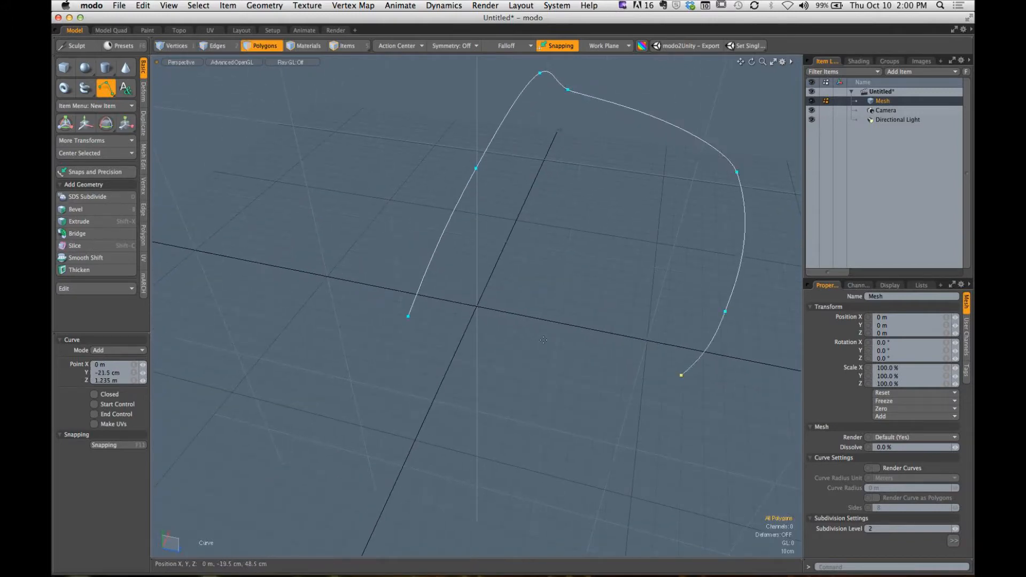
click(538, 336)
click(94, 394)
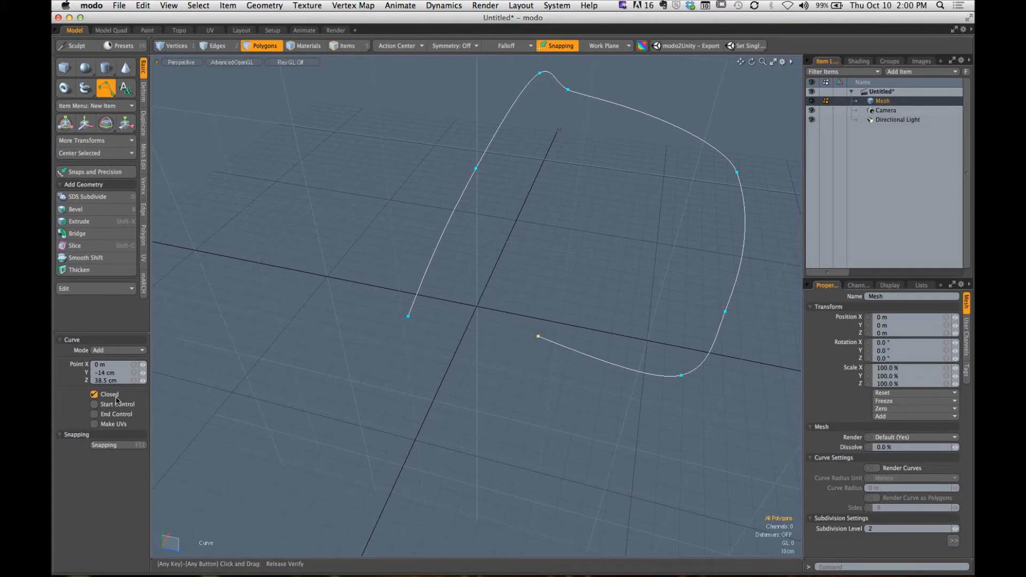
key(space)
- Select the closed curve as a polygon and examine its shape across the two planes from several angles
alt+drag(613, 294, 623, 272)
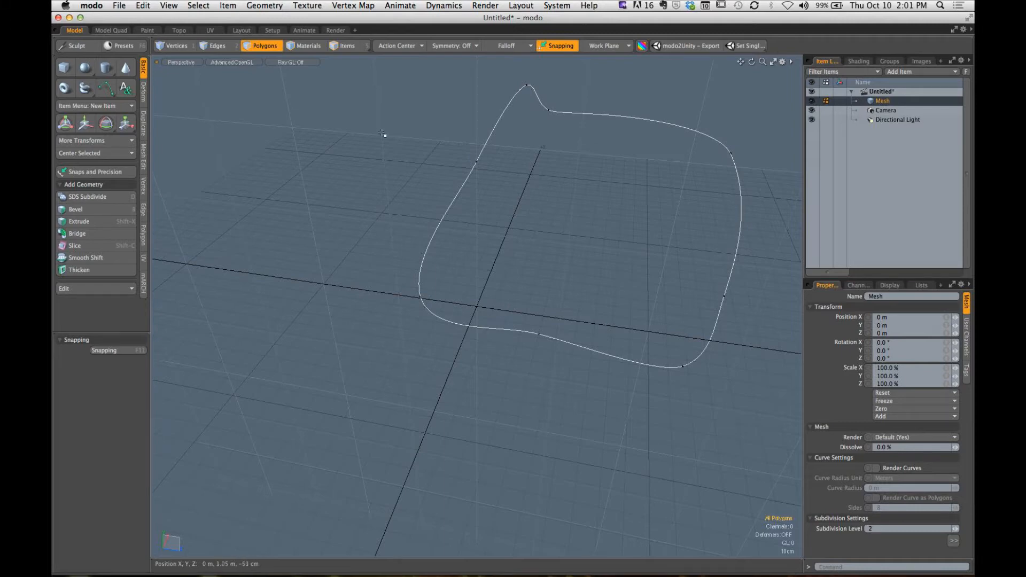
click(488, 160)
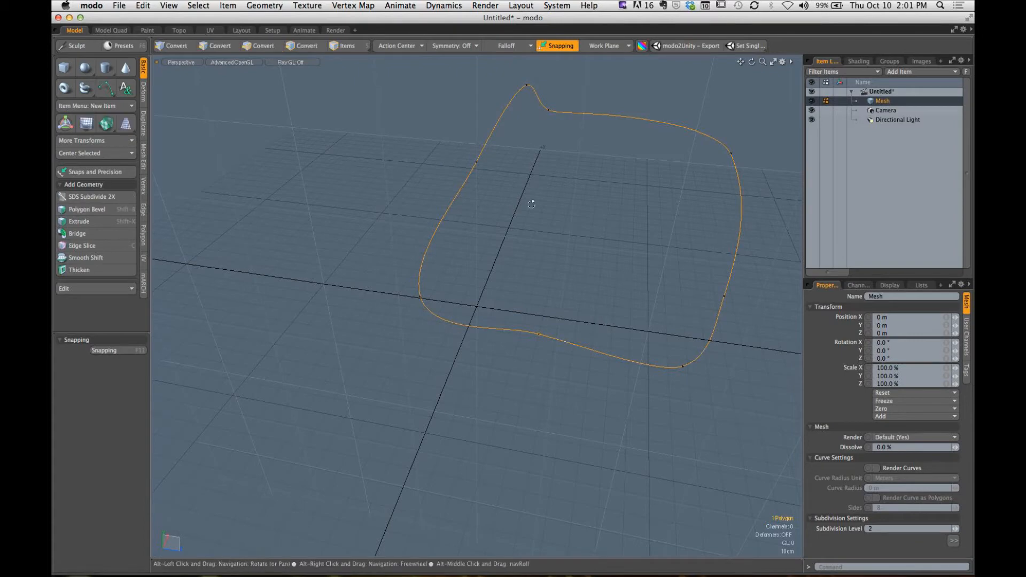
alt+drag(531, 199, 436, 290)
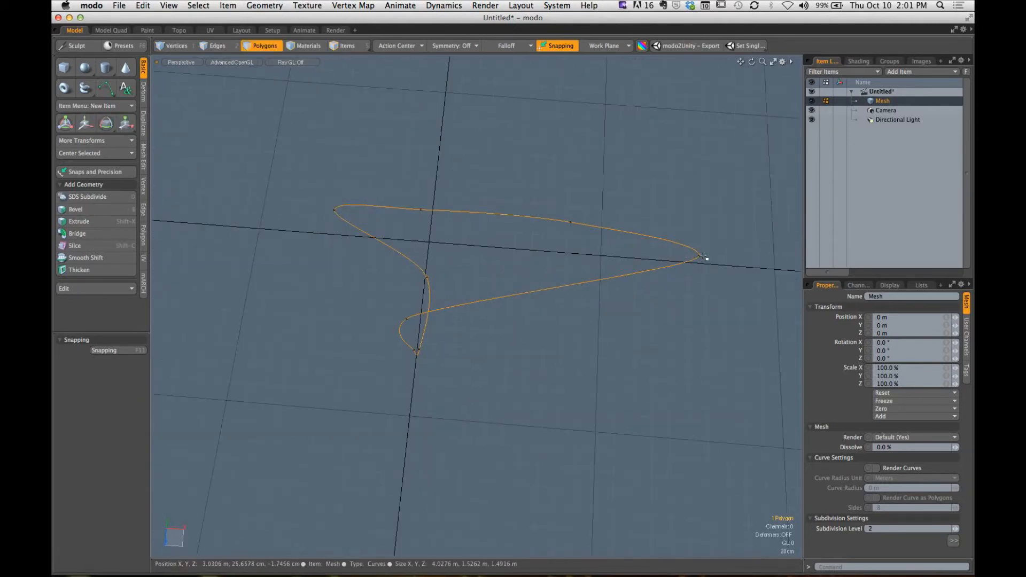
key(alt)
alt+drag(497, 319, 525, 304)
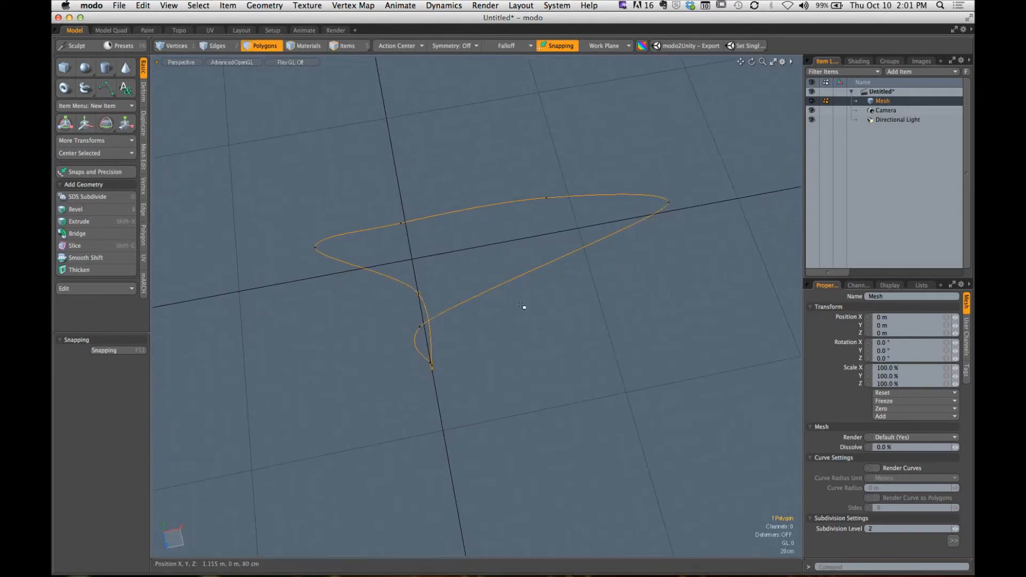
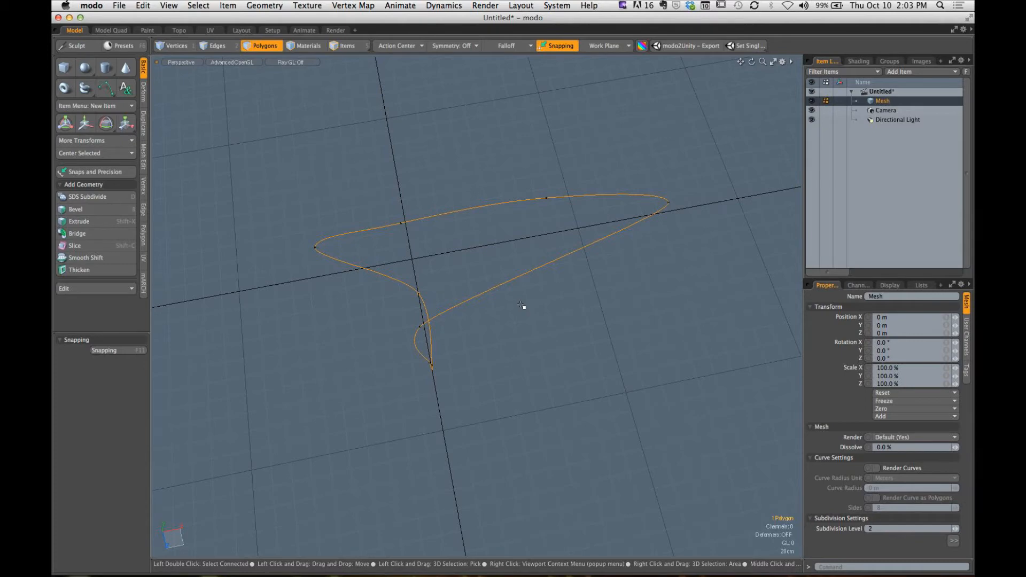
- Delete the closed curve together with all of its points
alt+drag(522, 306, 472, 244)
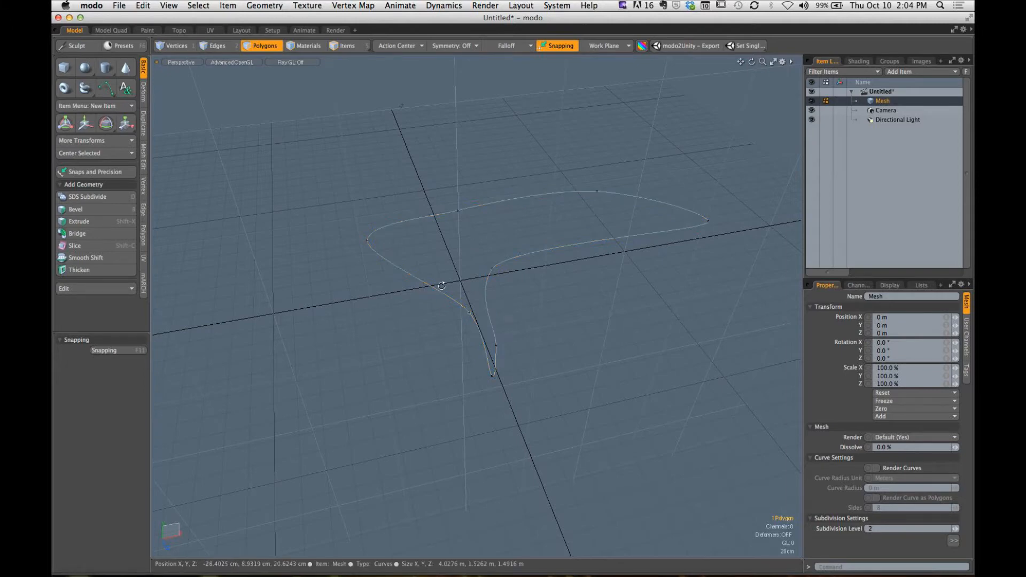
alt+drag(449, 276, 476, 268)
key(BackSpace)
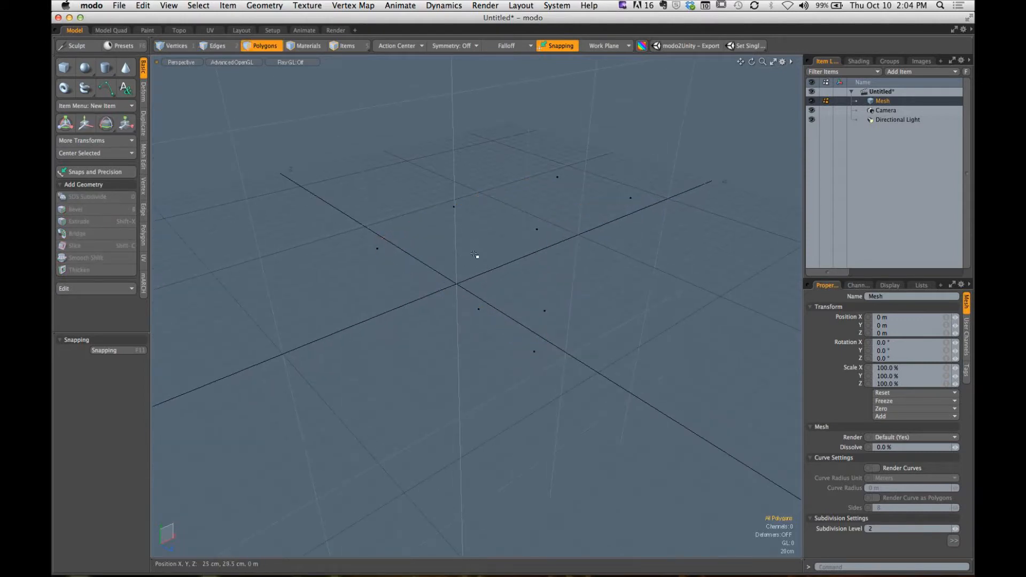
key(super+z)
key(Delete)
alt+drag(513, 249, 391, 246)
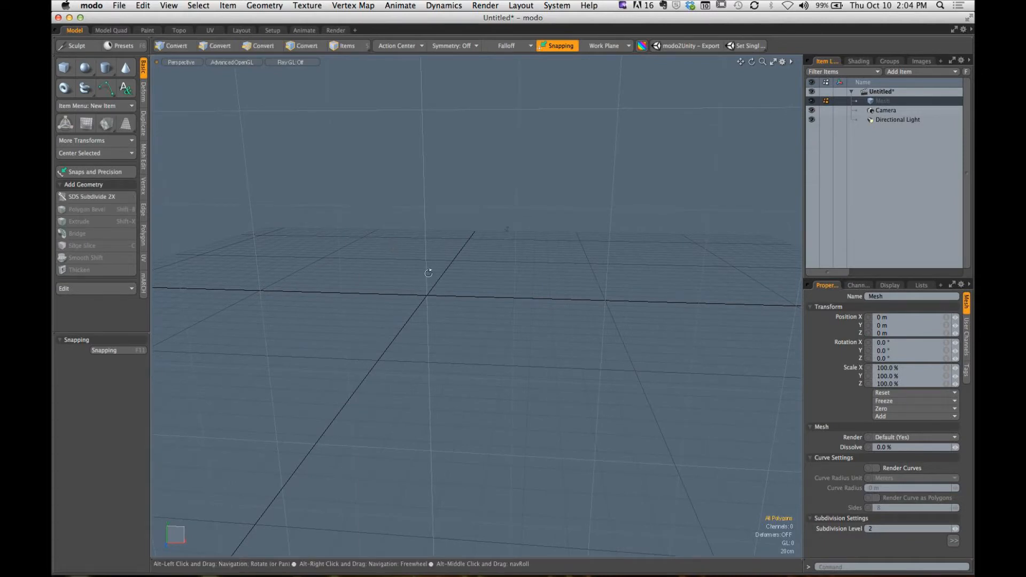
- Switch to the Front view and activate the Pen tool for drawing polygons
alt+drag(429, 251, 474, 224)
key(ctrl+space)
click(521, 338)
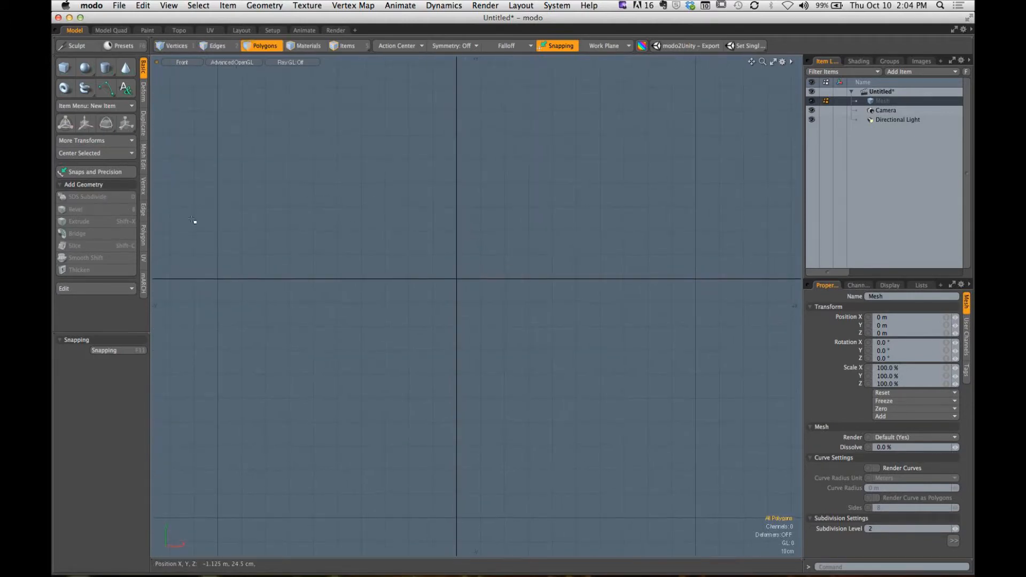
key(alt)
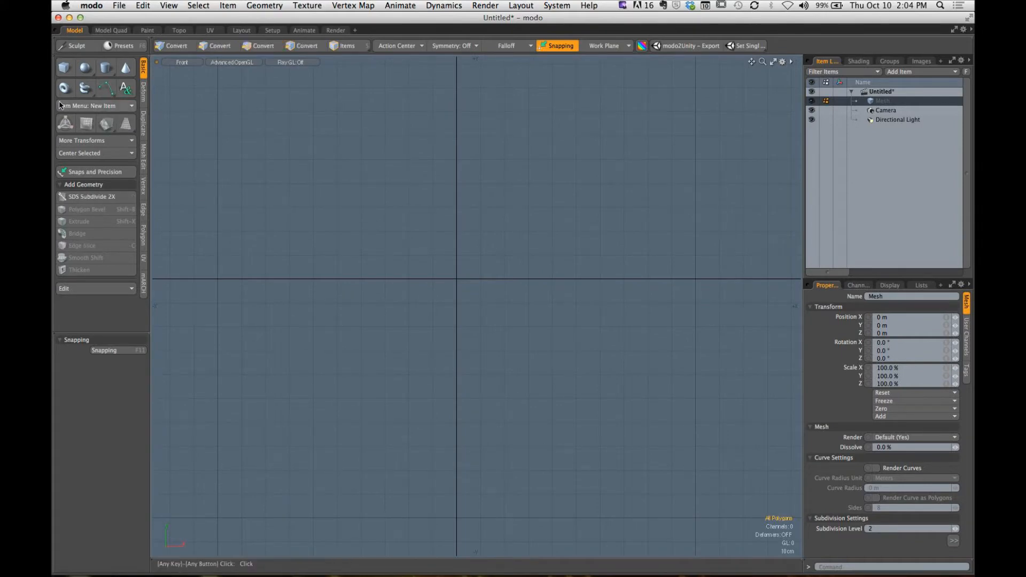
click(105, 94)
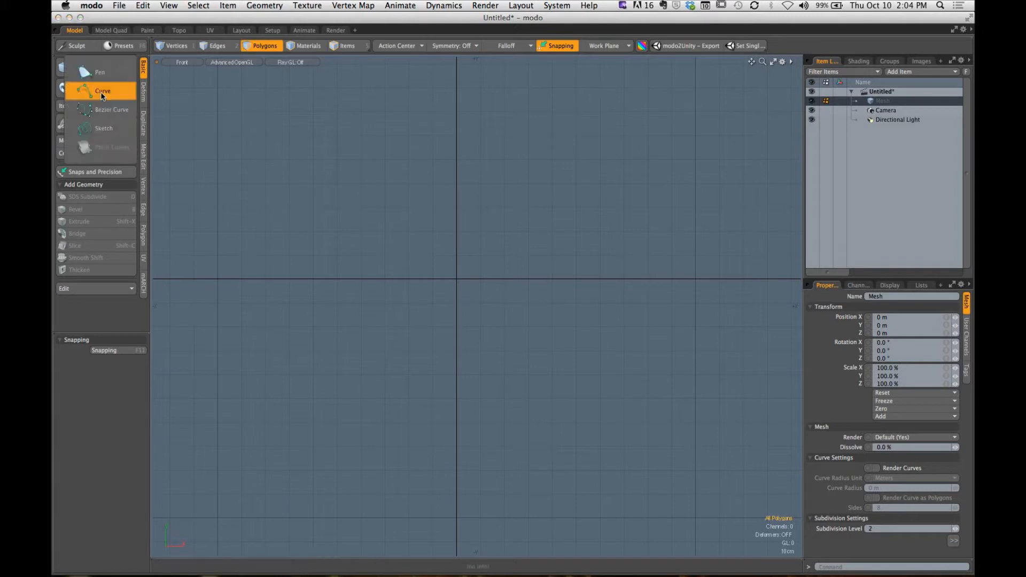
click(98, 74)
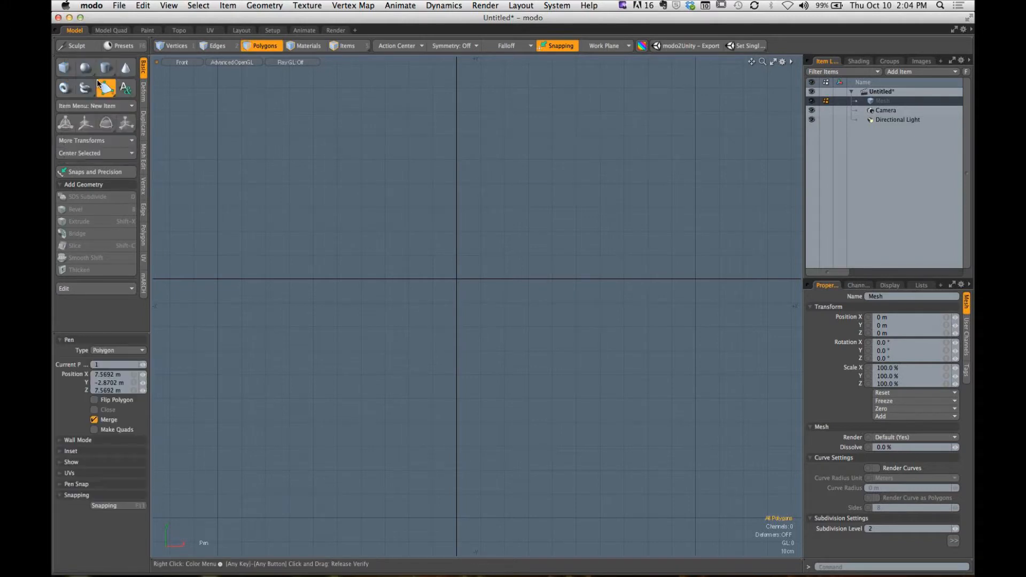
key(alt)
- Draw the outer arc of a C-shaped polygon with eight points, from (-69, 38.5) cm around to (-69, -46.5) cm
click(292, 187)
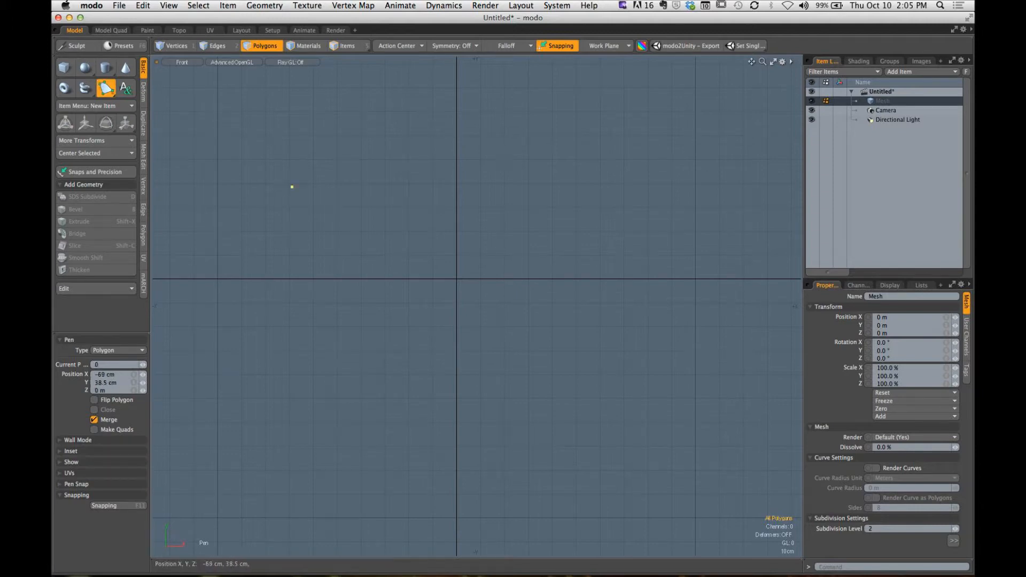
click(451, 82)
click(629, 97)
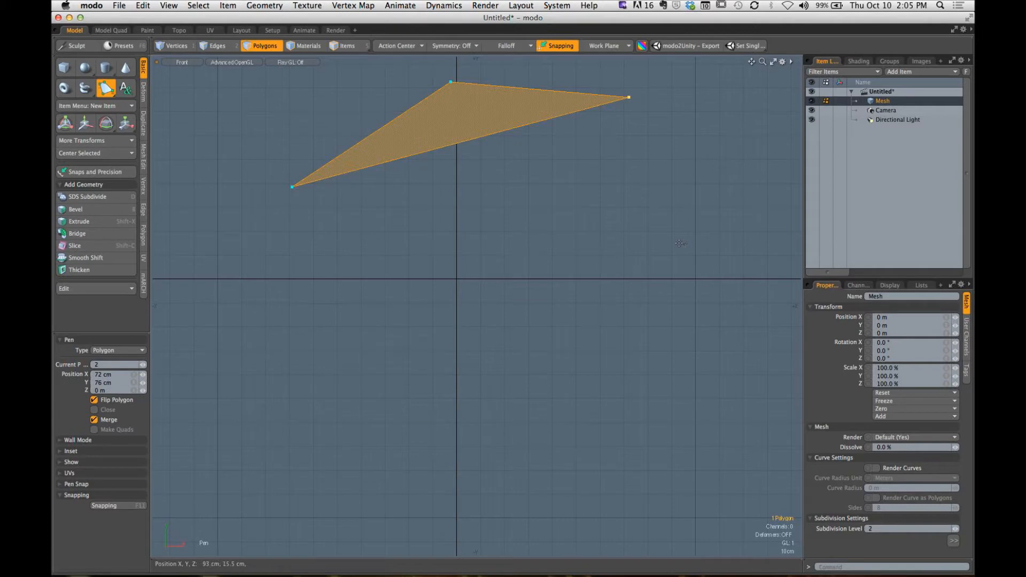
click(701, 187)
click(690, 329)
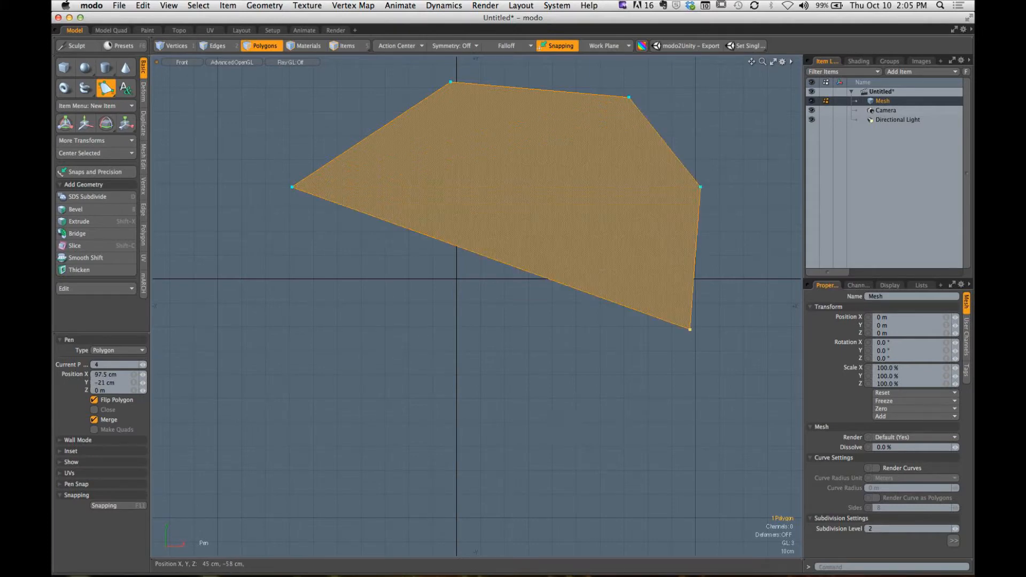
click(564, 419)
click(383, 441)
click(292, 391)
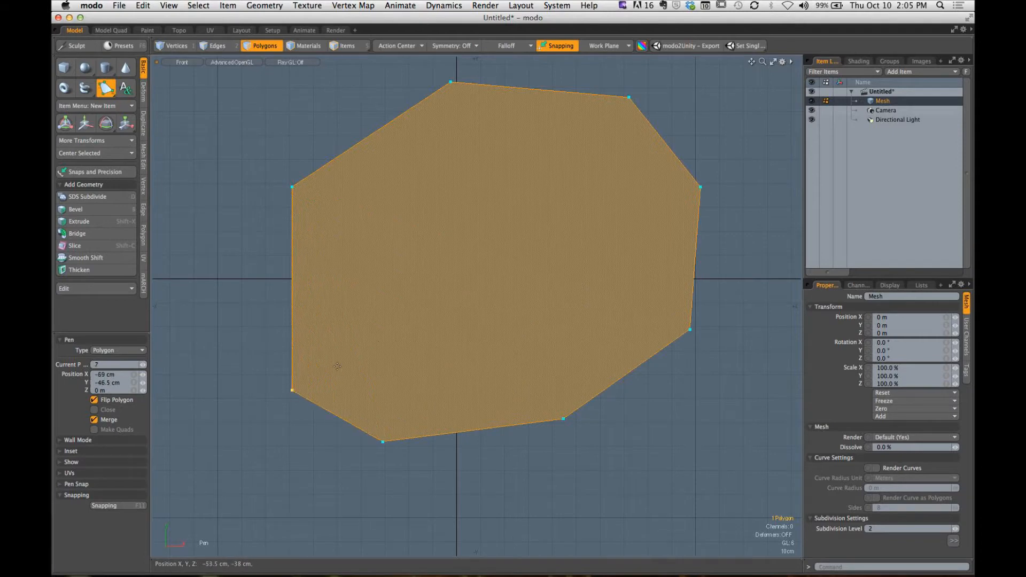
- Complete the C-shaped polygon with six inner points, ending at (-34.5, 21) cm, and finish the Pen tool
click(413, 341)
click(559, 337)
click(593, 255)
click(569, 175)
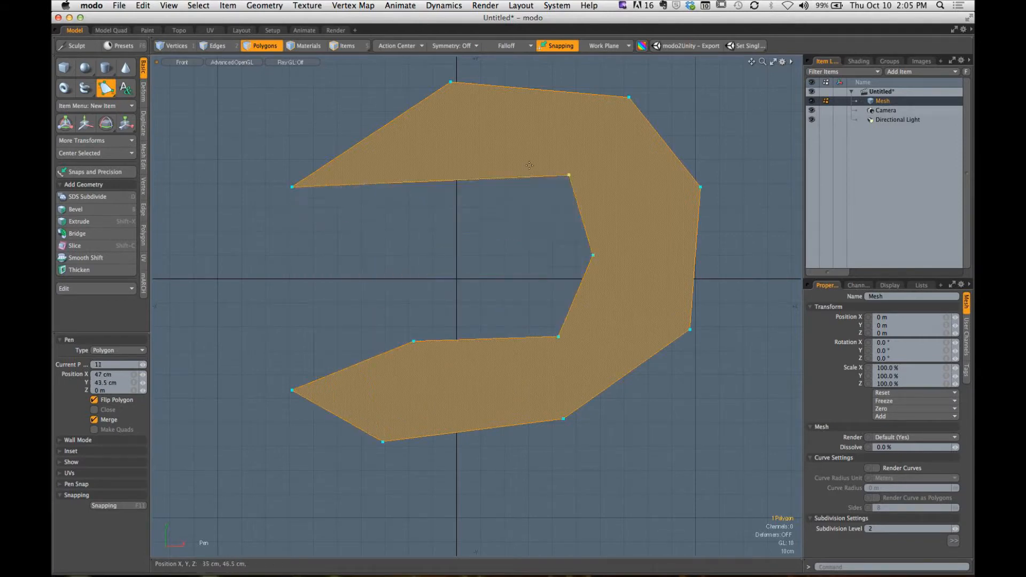
click(466, 135)
drag(409, 186, 375, 228)
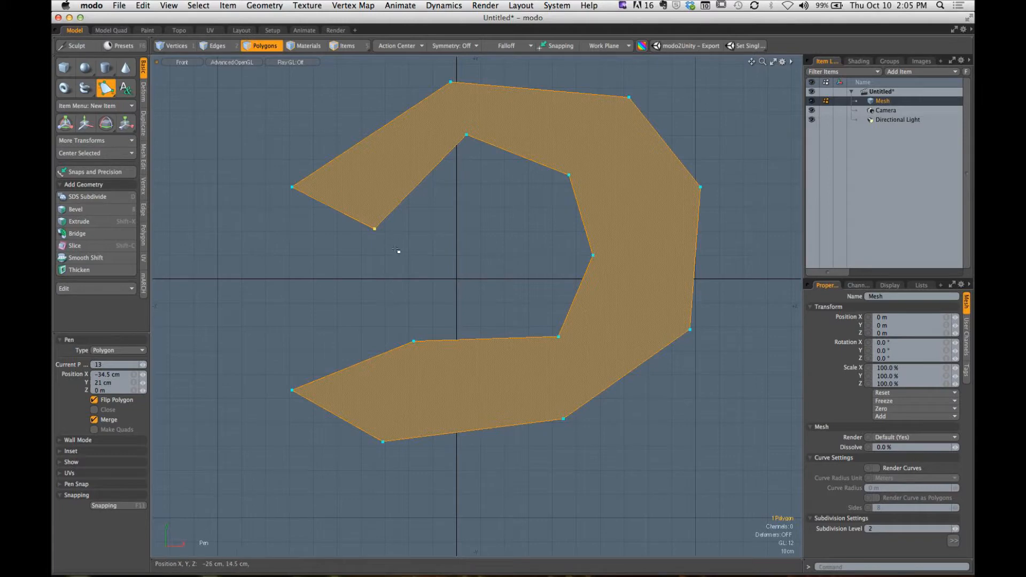
key(space)
- Select the upper arm's outer edge as an edge and move it slightly outward
click(443, 246)
alt+drag(442, 234, 379, 261)
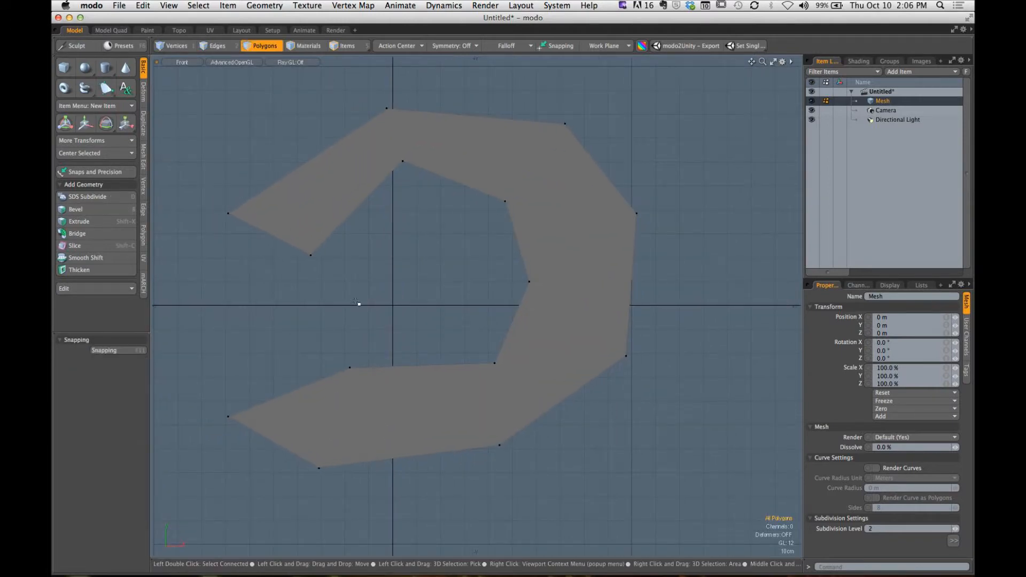
key(2)
click(312, 160)
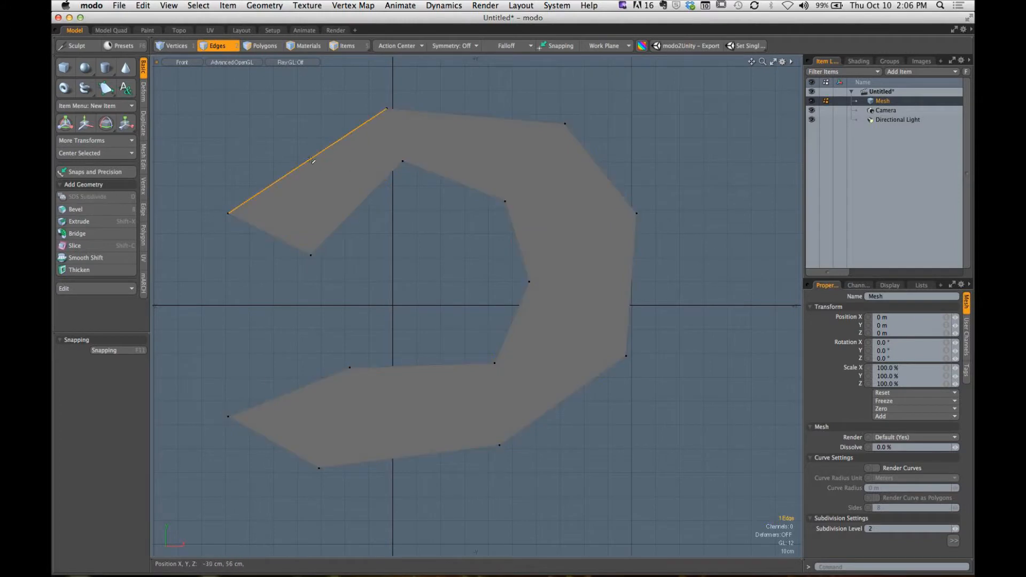
key(w)
drag(346, 175, 324, 171)
key(space)
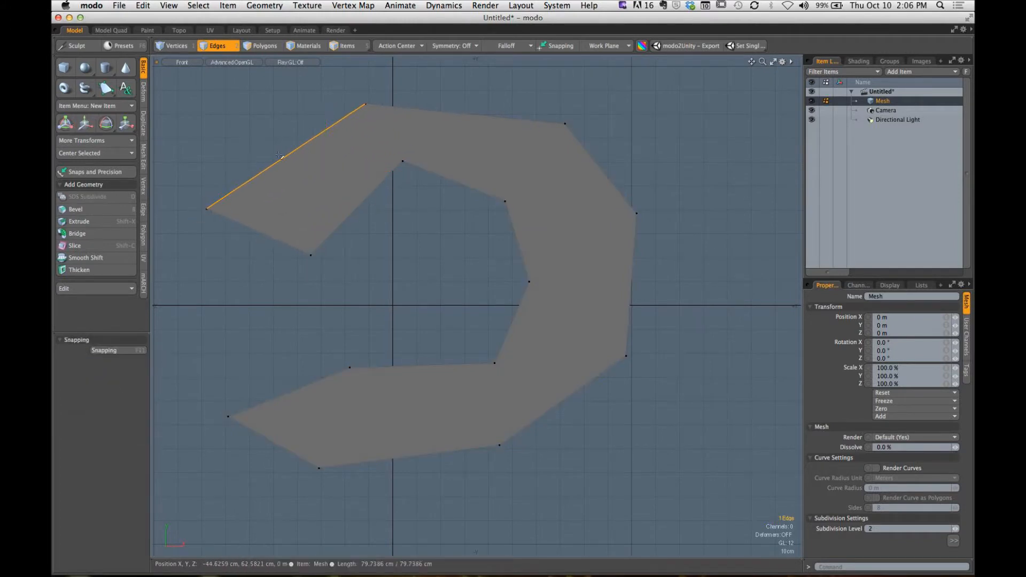
- Move the outer end vertex of the upper arm inward, mainly along X, to narrow the arm's end
key(1)
key(w)
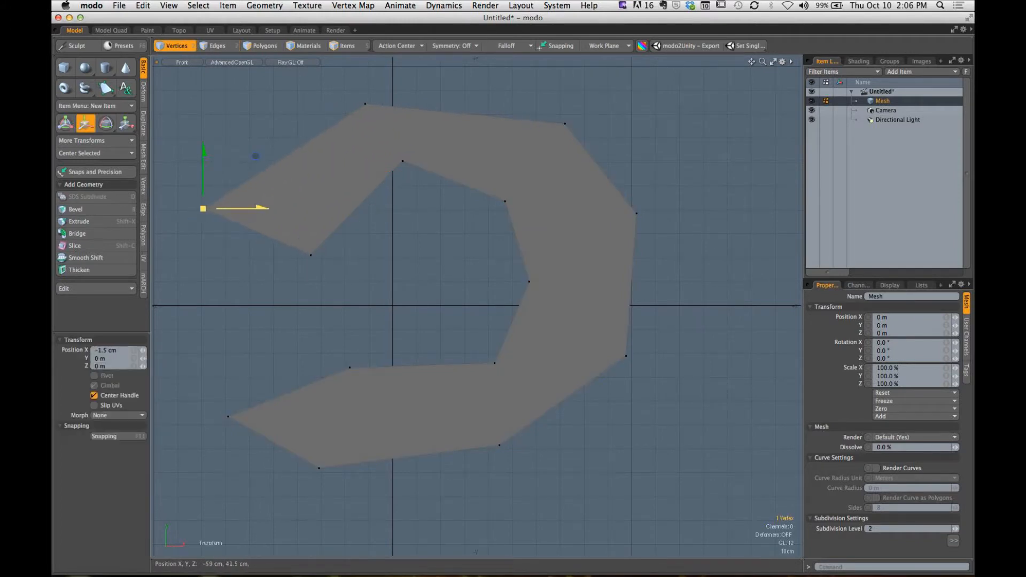
drag(256, 156, 329, 153)
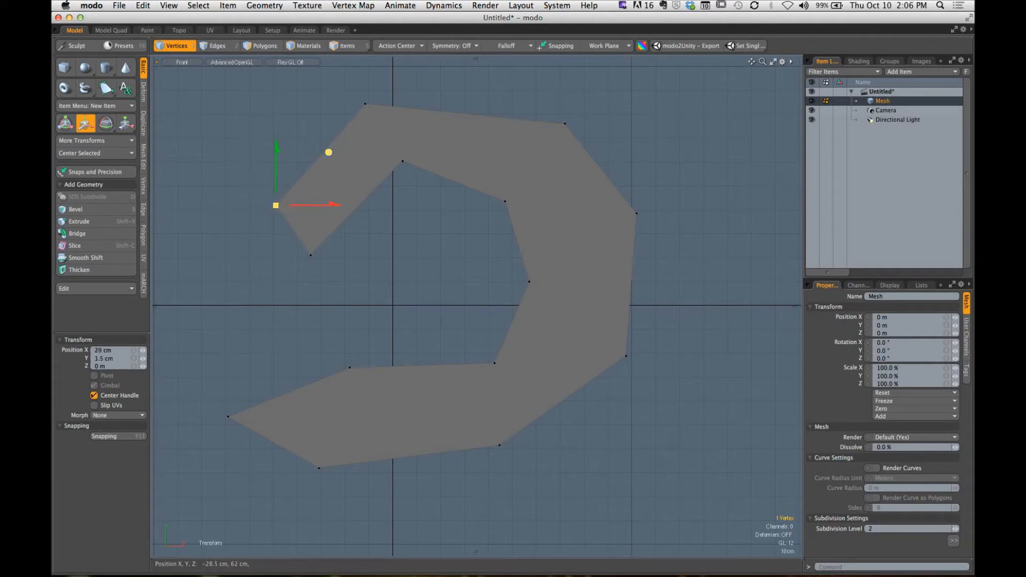
key(space)
- Select the C-shaped polygon and, in Perspective, give it a Polygon Bevel with a shift of about 31 cm
key(3)
click(451, 153)
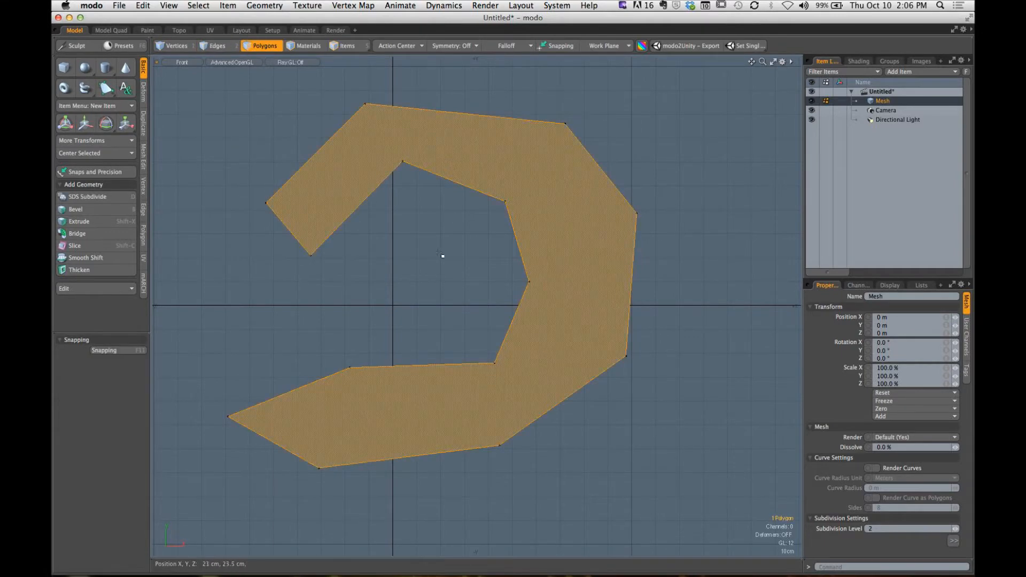
key(ctrl+space)
click(540, 160)
alt+drag(520, 251, 412, 297)
key(b)
click(453, 287)
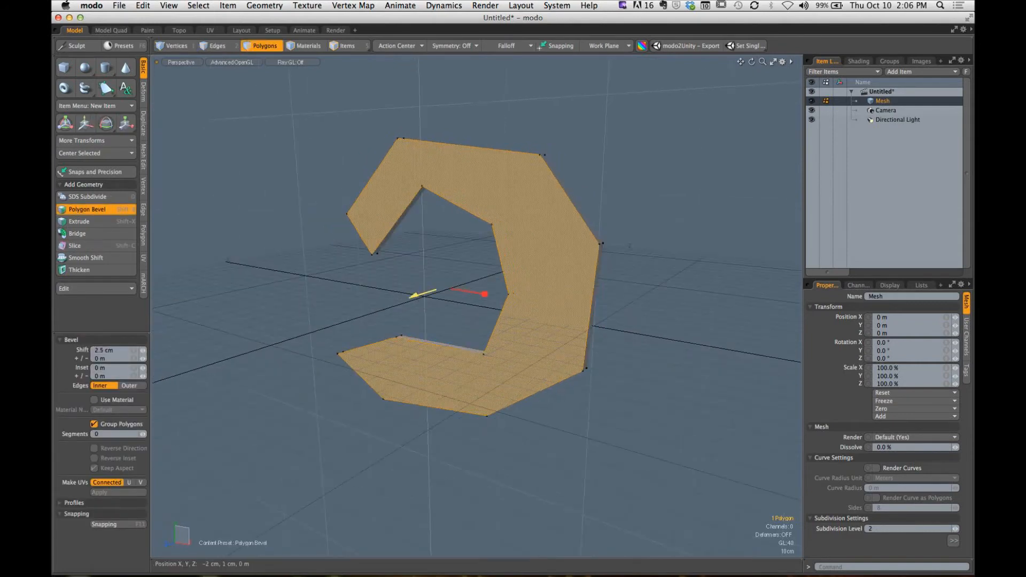
key(space)
- Select all connected polygons of the beveled C shape and delete them
alt+drag(600, 207, 392, 324)
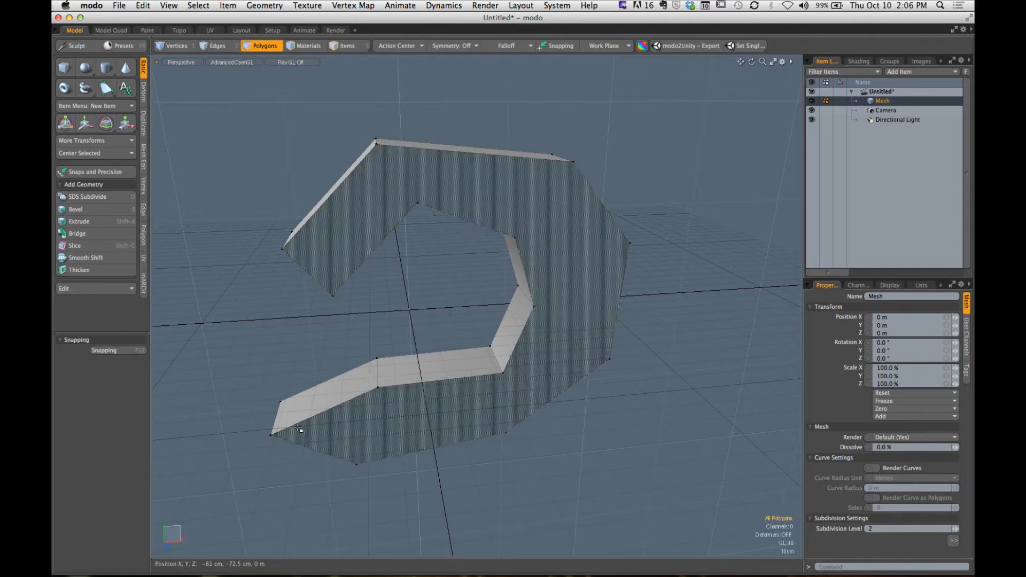
double_click(478, 205)
alt+drag(458, 201, 442, 155)
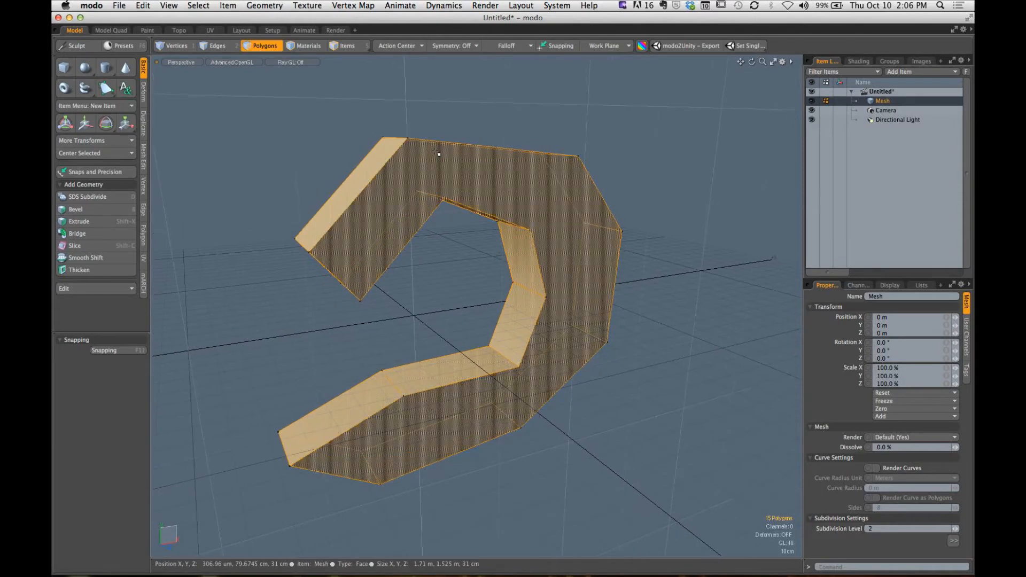
key(Delete)
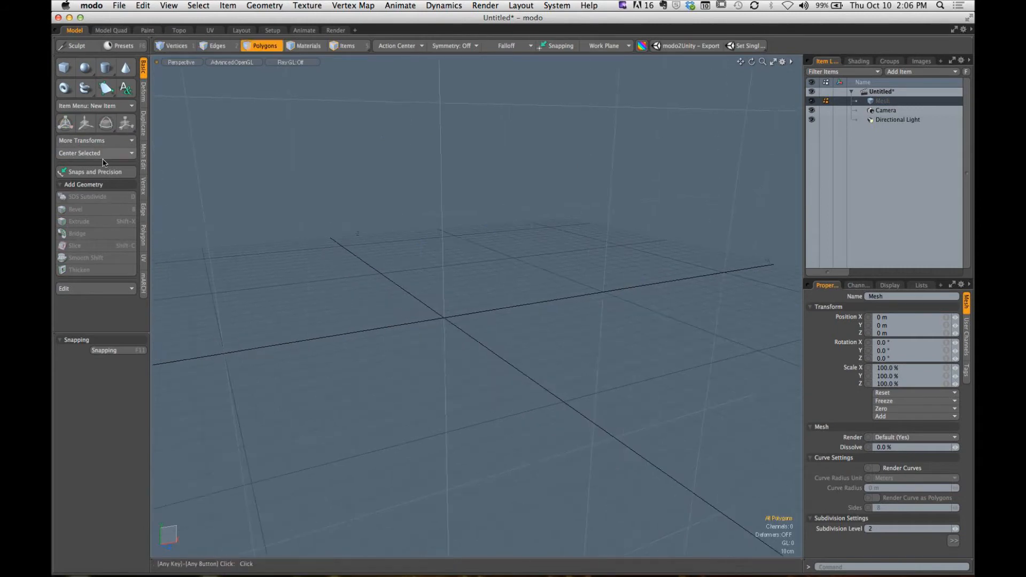
- Reactivate the Pen tool in the Front view and enlarge the area showing its properties
click(106, 88)
alt+drag(427, 257, 452, 278)
key(ctrl+space)
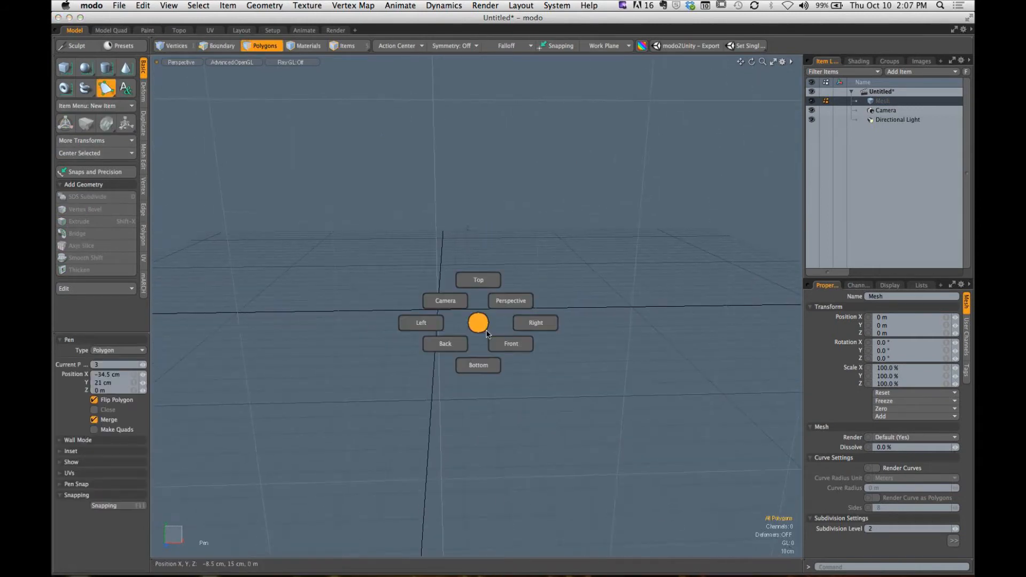
click(511, 343)
alt+drag(511, 344, 548, 305)
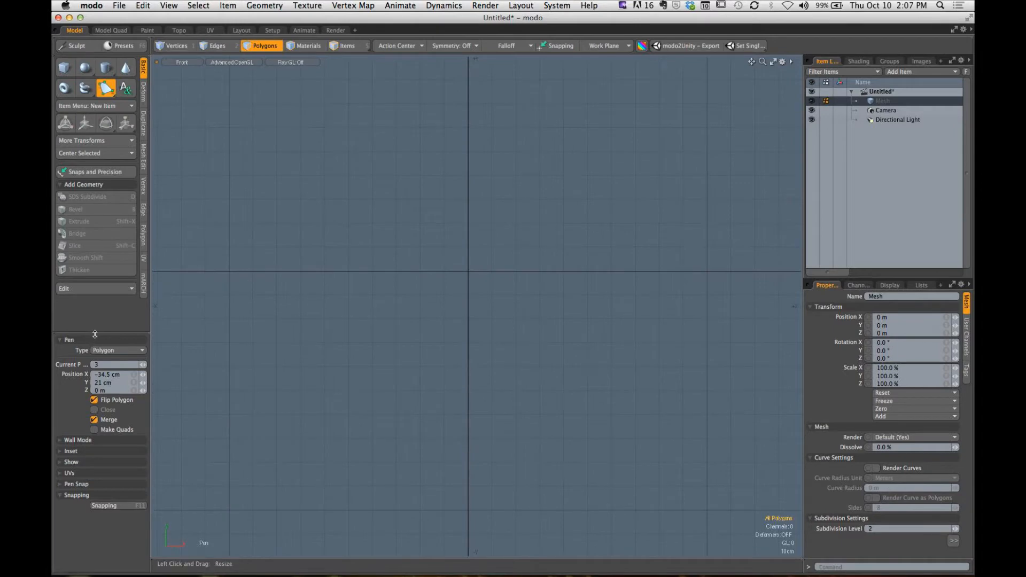
drag(94, 332, 94, 209)
- Review the Type options of the Pen tool and keep Polygon
key(alt)
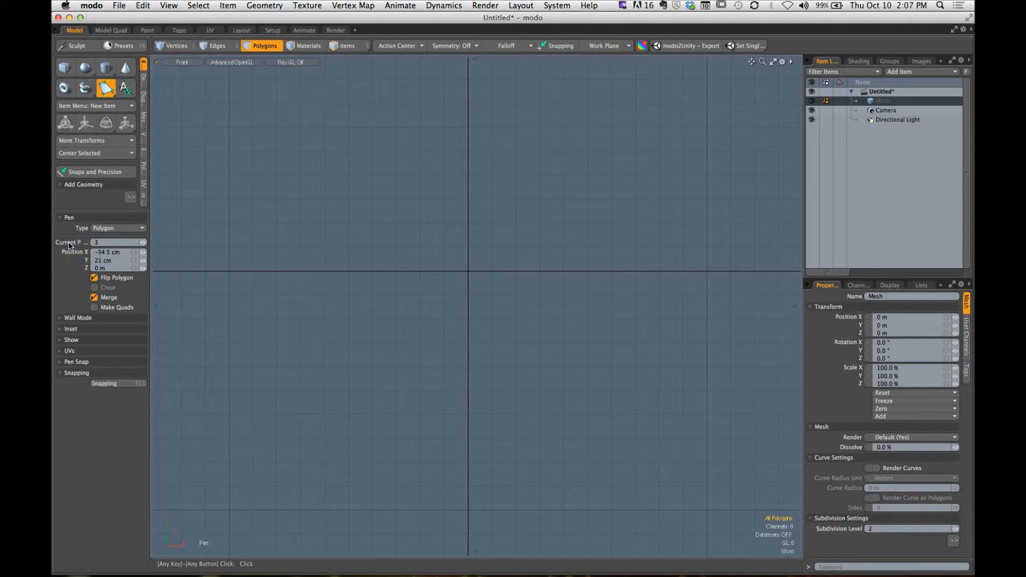
click(126, 230)
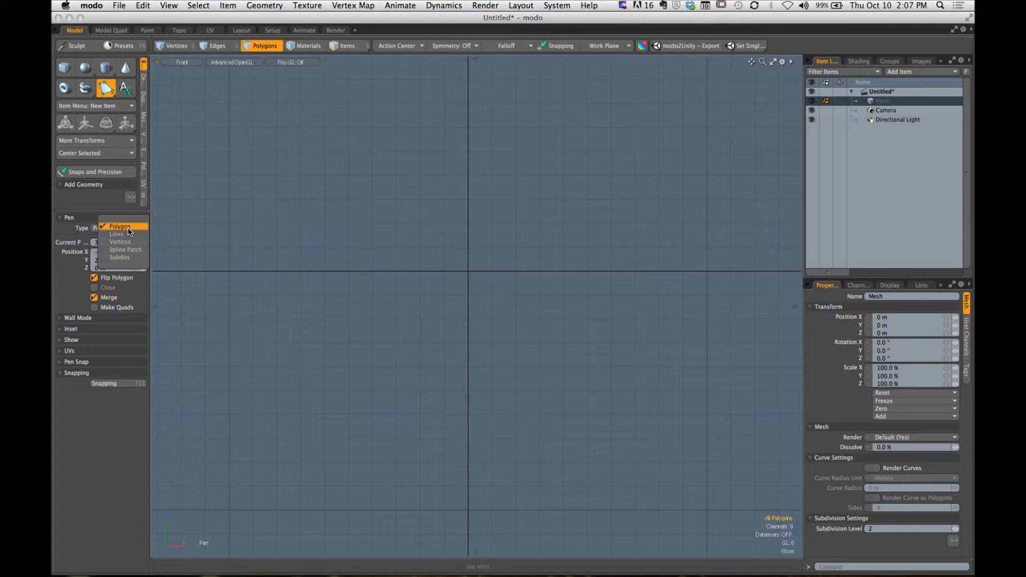
click(63, 278)
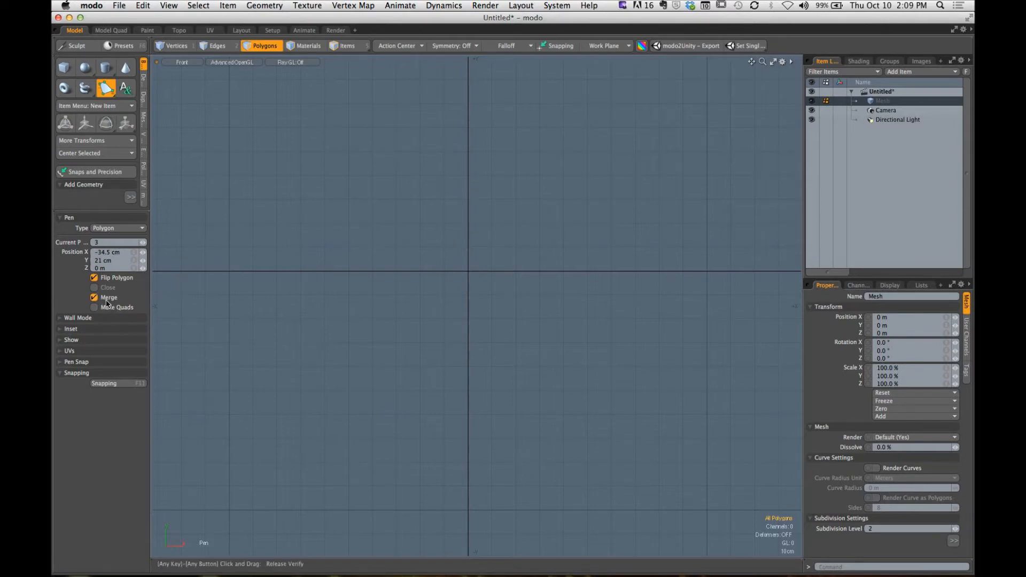
key(alt)
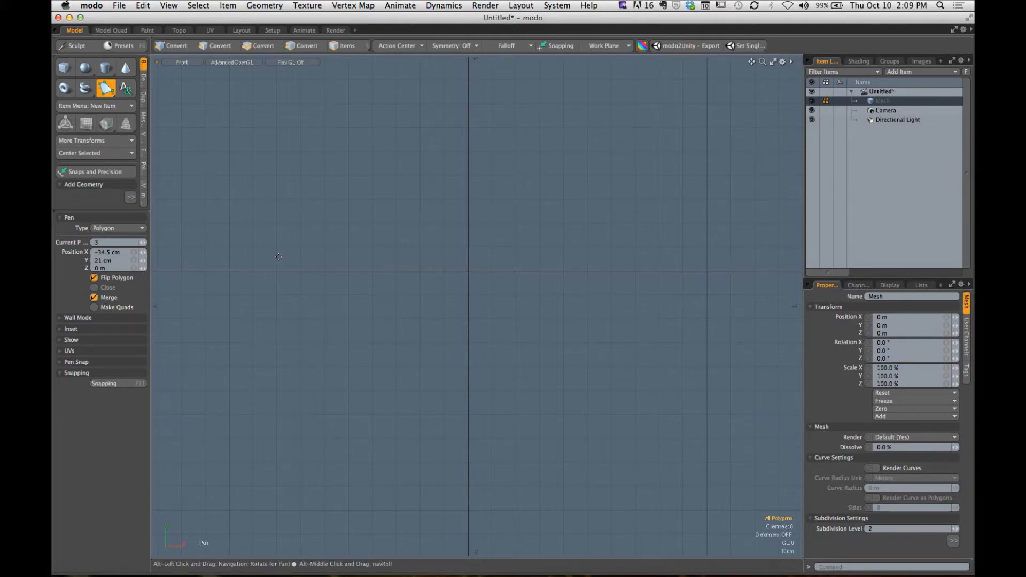
- Draw a polygon with points at (-58.5, -2), about (8.5, 67) and (41.5, 71.5) cm
key(3)
click(329, 276)
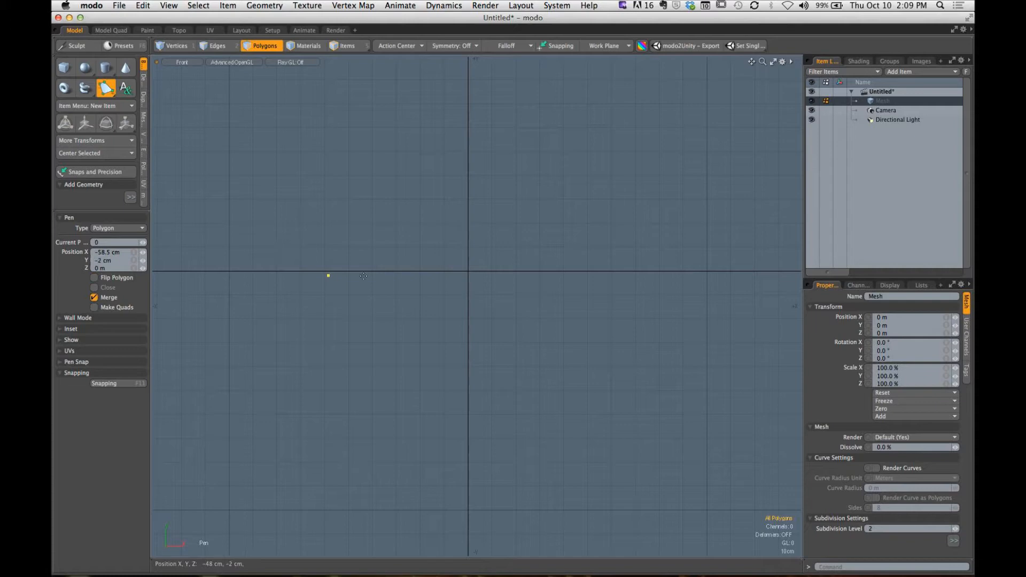
click(487, 107)
drag(550, 109, 567, 100)
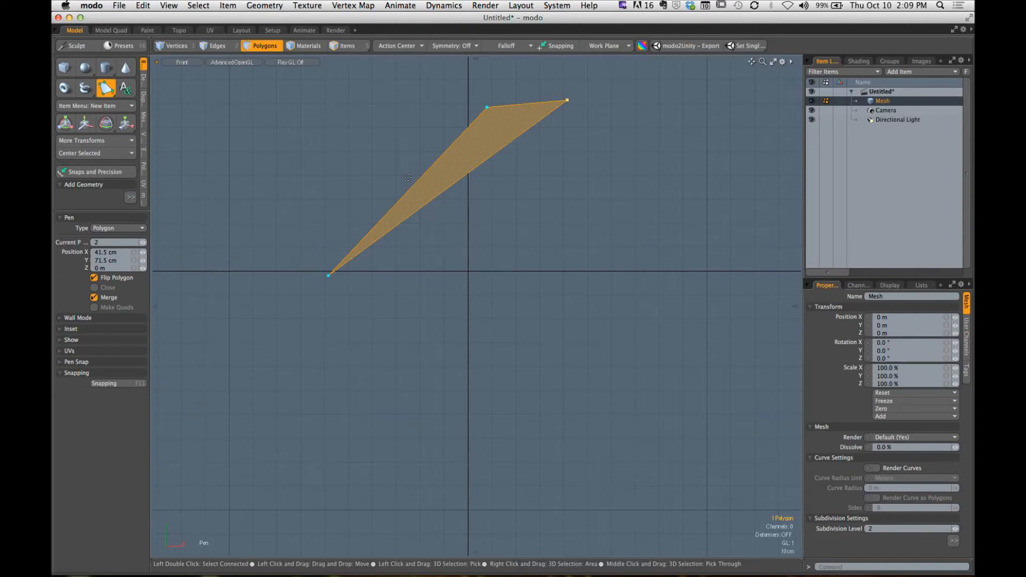
- Add a fourth point very close to the third, turn off Merge, and move the new point to (42.24, 71.02) cm
alt+shift+drag(408, 178, 319, 362)
ctrl+alt+drag(320, 361, 678, 222)
alt+shift+drag(524, 206, 625, 236)
mouse_move(562, 245)
mouse_down()
mouse_move(536, 245)
mouse_move(569, 256)
mouse_move(560, 257)
mouse_up()
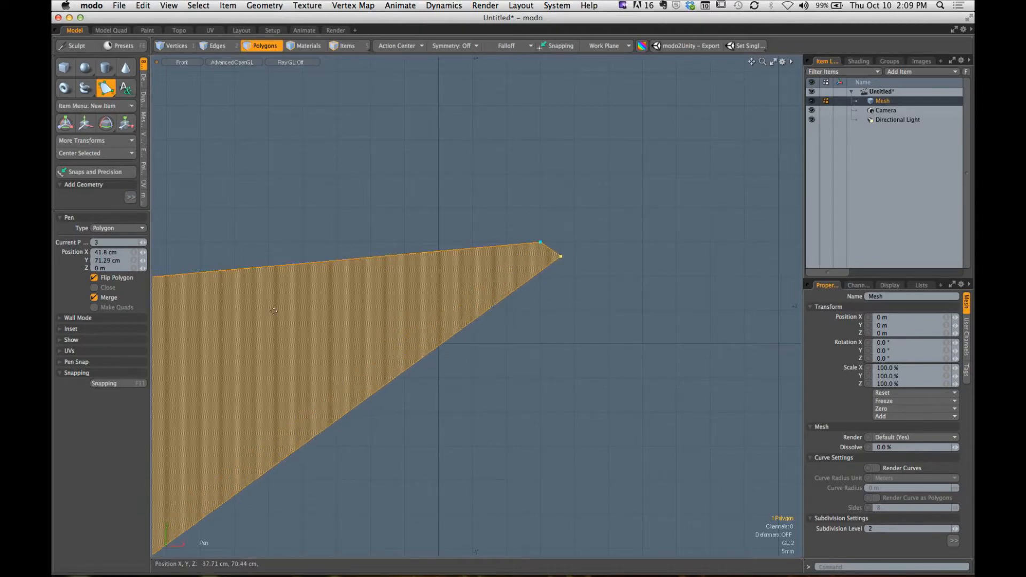
click(109, 298)
drag(560, 257, 590, 274)
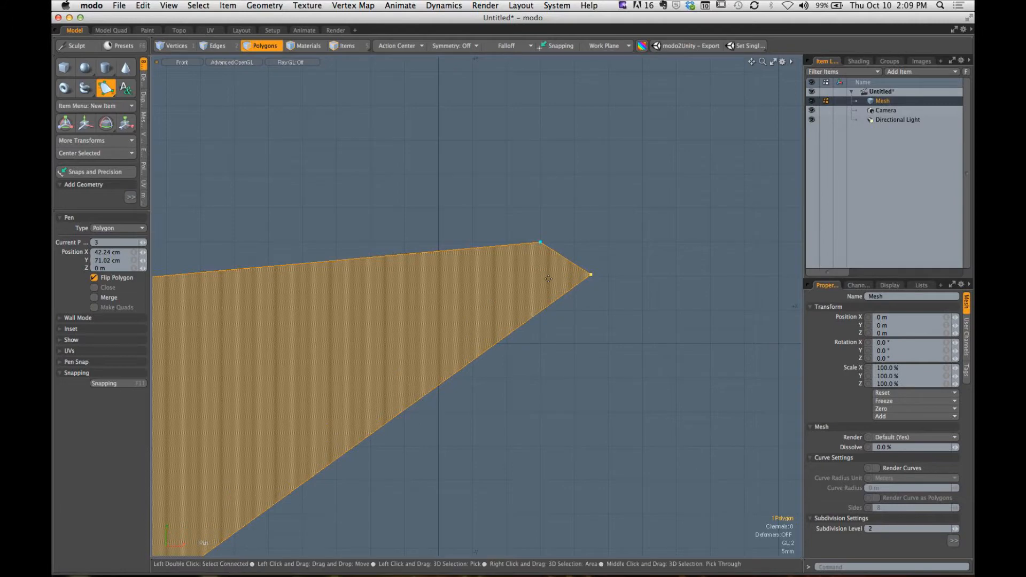
- Add and spread closely spaced points near the polygon's tip, undo one change, and move the third point to (34.4, 71.65) cm
ctrl+alt+drag(588, 275, 408, 353)
alt+shift+drag(496, 329, 562, 349)
key(super+z)
ctrl+alt+drag(490, 280, 604, 289)
drag(509, 297, 566, 382)
drag(501, 251, 350, 231)
- Turn Merge on and spread the points at the polygon's tip, moving the fourth to (38.55, 73.95) cm and placing one at (46.6, 70) cm
click(95, 297)
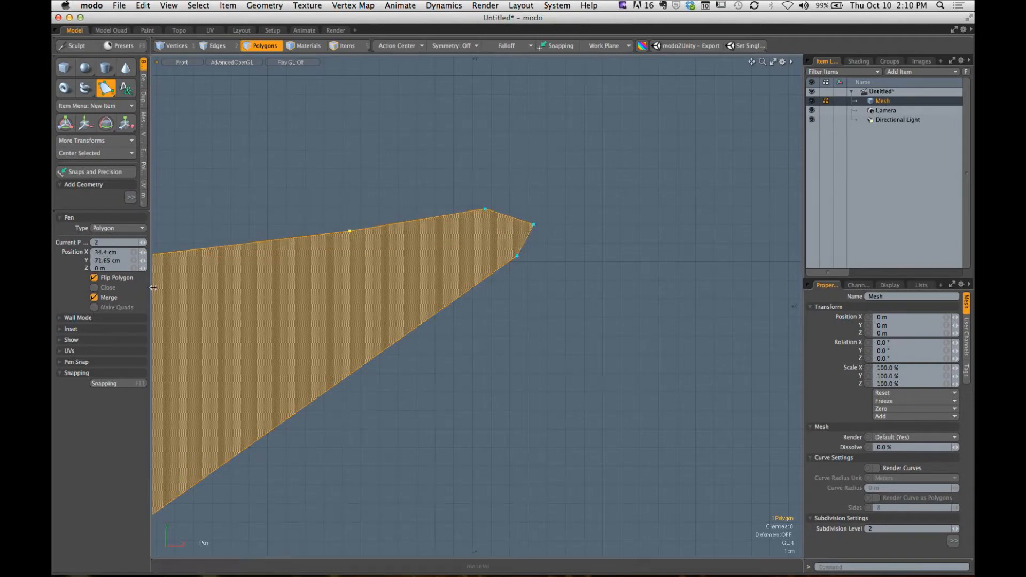
drag(486, 213, 427, 191)
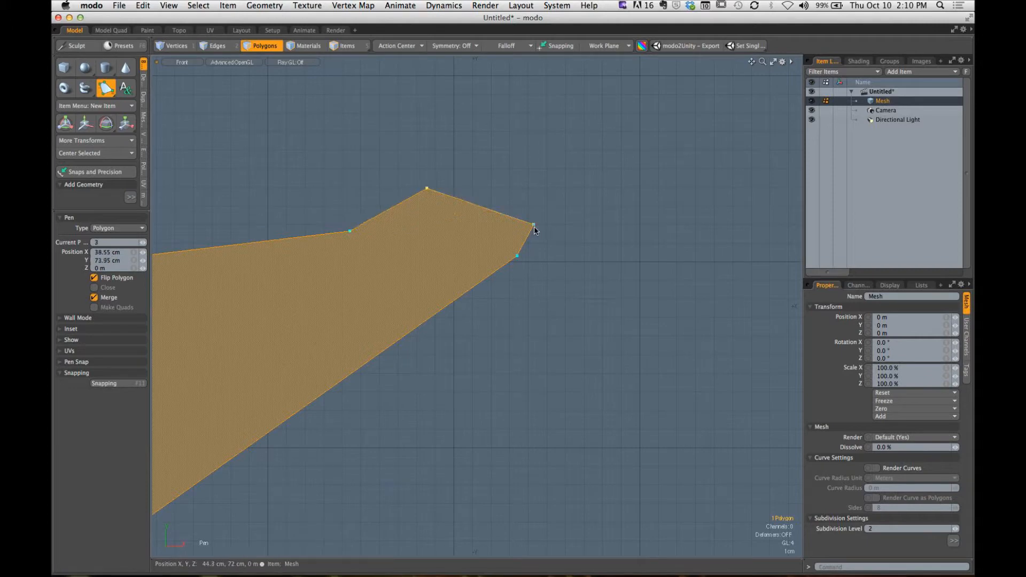
drag(533, 227, 514, 191)
drag(518, 260, 502, 380)
drag(508, 281, 577, 262)
scroll(554, 344, down, 5)
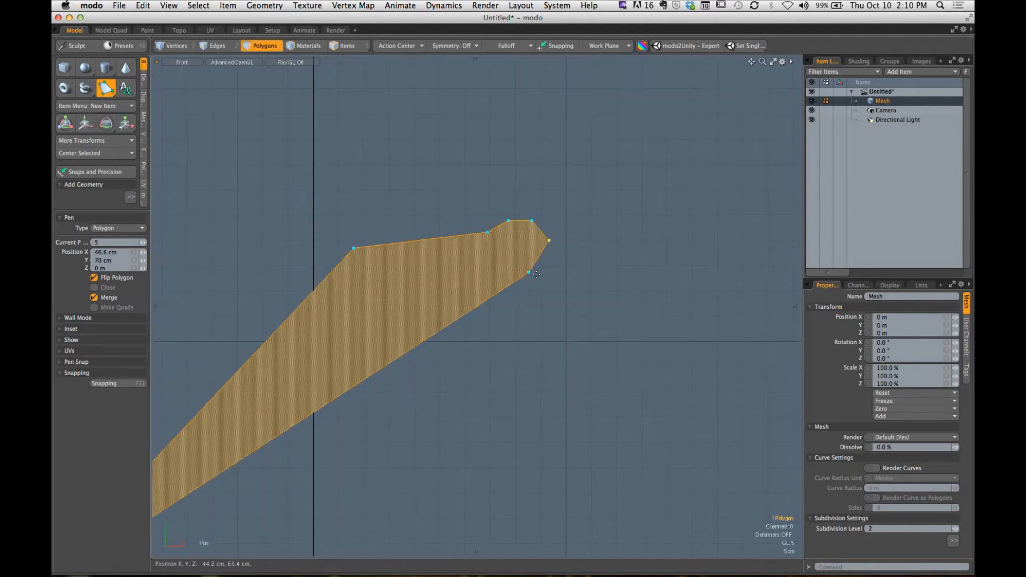
- Add points down the polygon's lower edge to (12.4, -5.6) cm, turn off Merge and add another at (-32.4, -22.6) cm
click(529, 274)
drag(530, 405, 492, 331)
scroll(490, 406, down, 5)
click(480, 427)
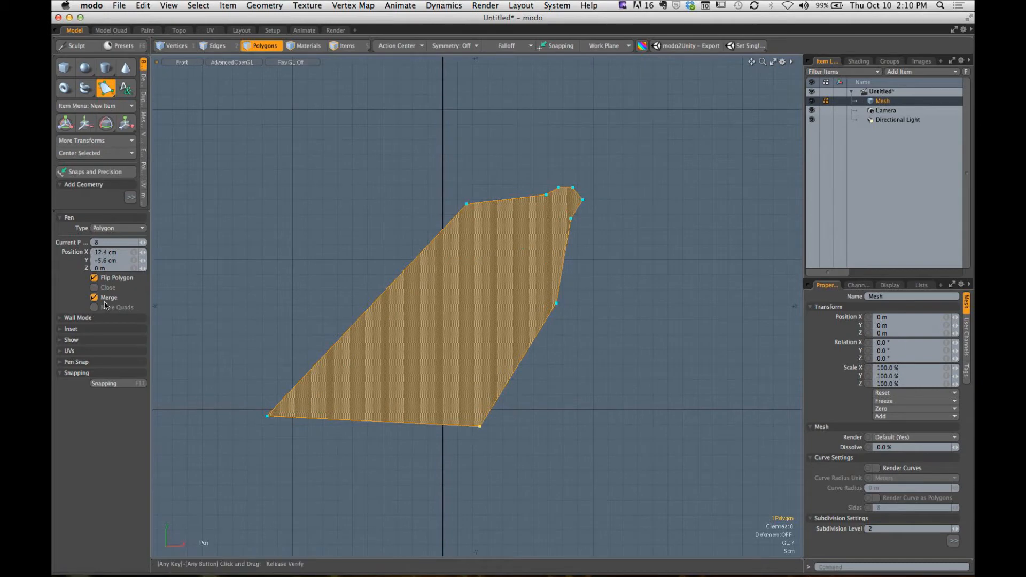
drag(361, 430, 345, 477)
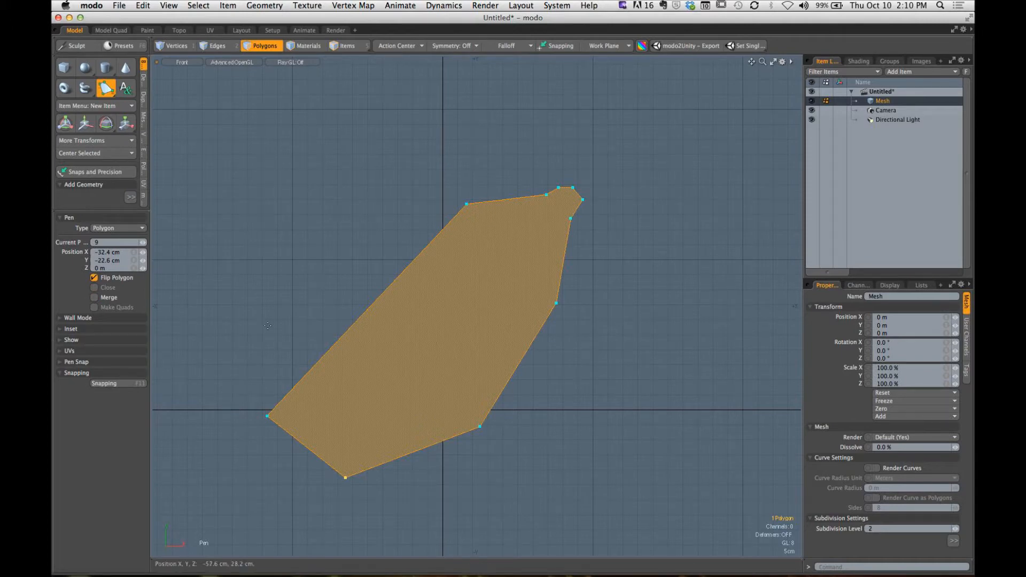
- Insert a point on the bottom edge and move the polygon's first two points to (-71.3, 31.8) and (-27.4, 75.3) cm
drag(270, 416, 415, 460)
drag(267, 416, 229, 314)
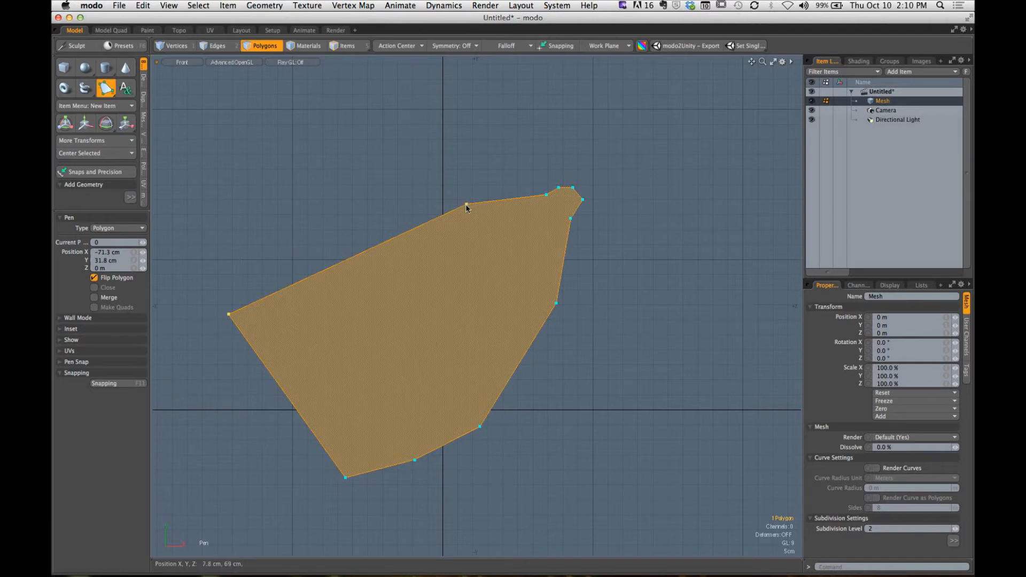
drag(466, 204, 361, 183)
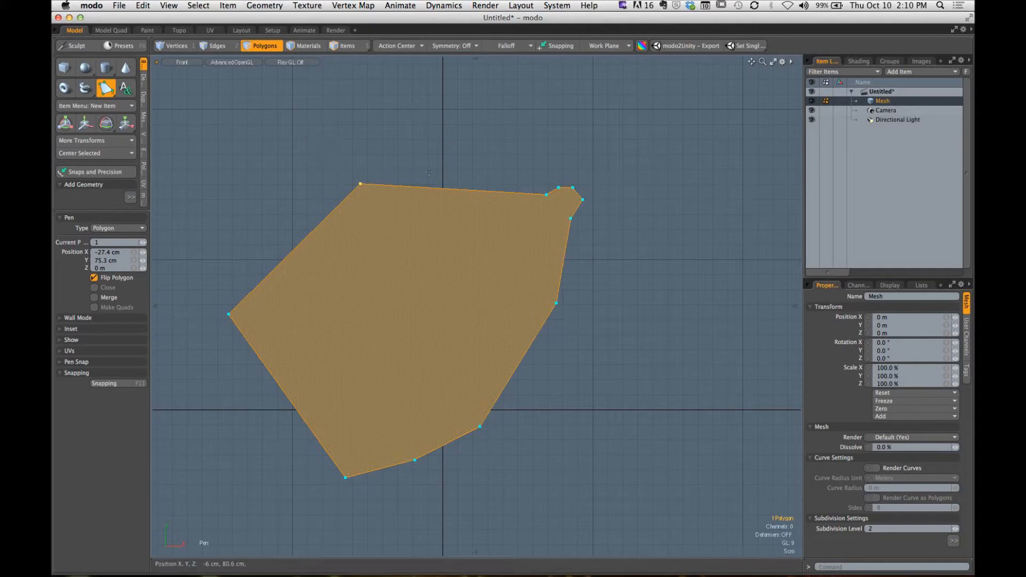
- Insert points along the polygon's lower outline, one at (28.2, -23.2) cm, and move the lower corner point to (54.2, -5.2) cm
drag(448, 443, 570, 429)
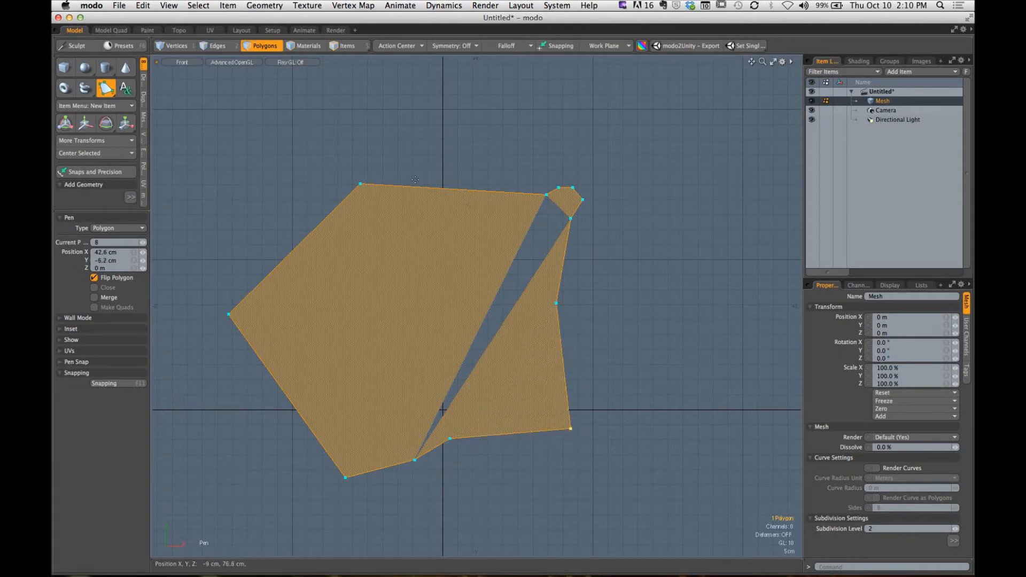
click(361, 186)
drag(422, 189, 527, 479)
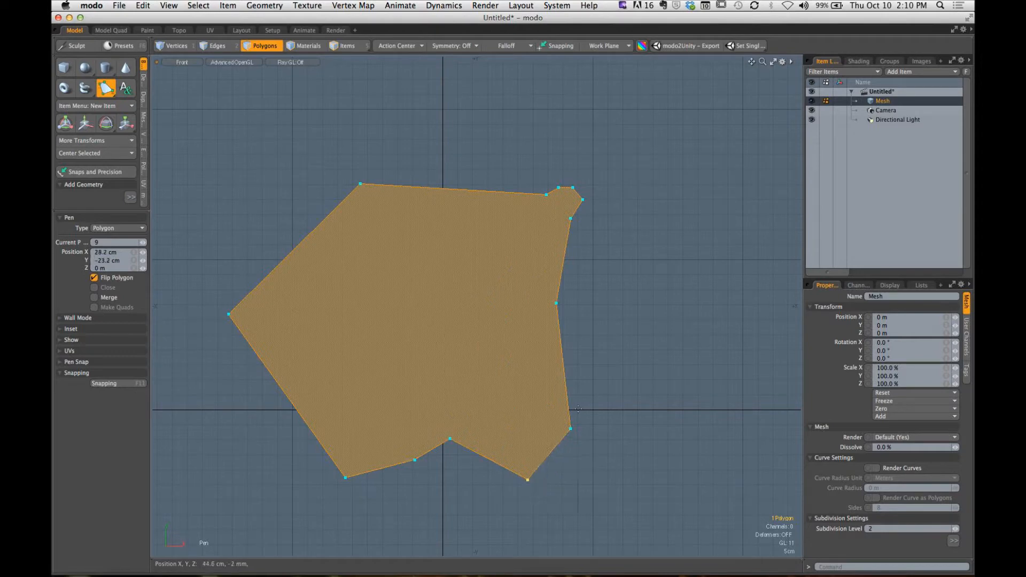
drag(571, 428, 606, 425)
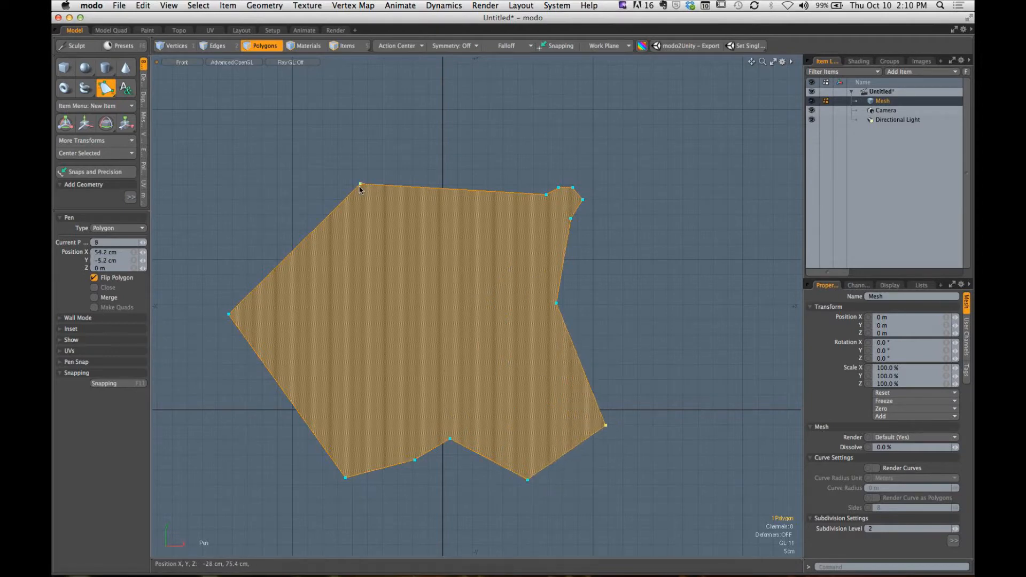
- Reshape the upper corner and the side opposite the first point, inserting a point at (40.6, -6.2) cm and moving one to (46.8, 66) cm
drag(361, 183, 298, 228)
drag(384, 214, 565, 429)
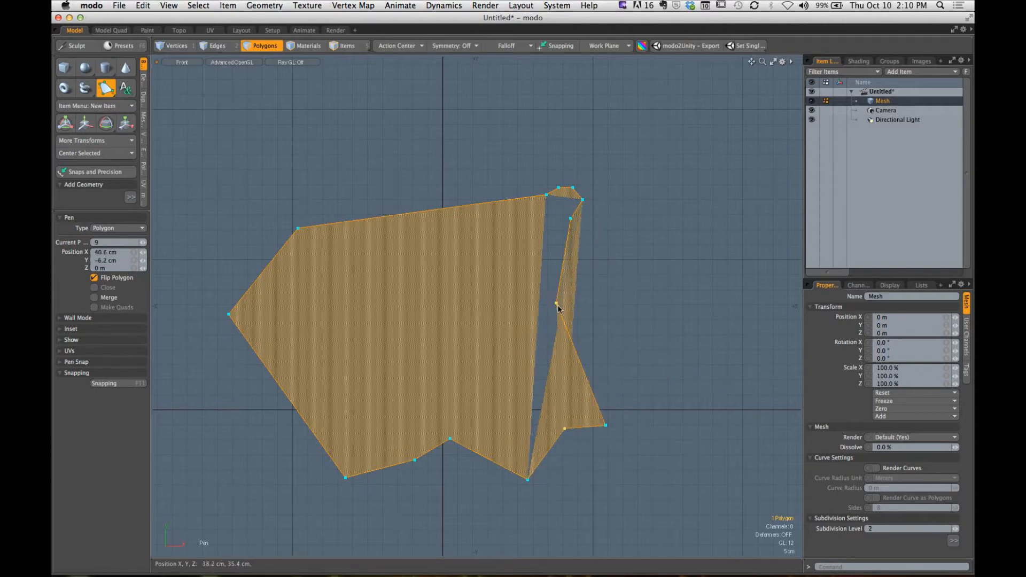
drag(557, 303, 653, 298)
drag(571, 218, 650, 210)
click(582, 199)
drag(582, 199, 583, 212)
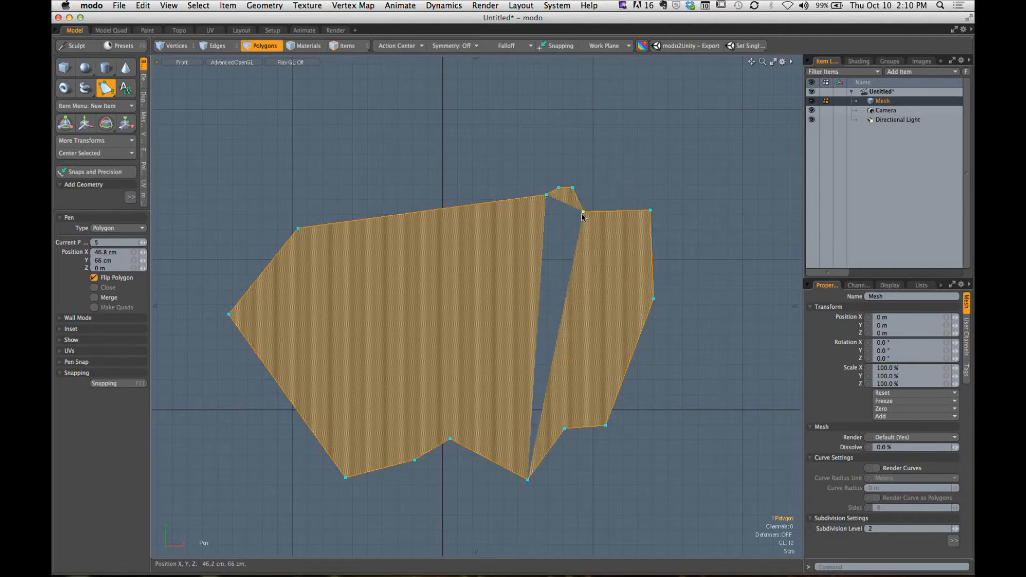
- Drop the Pen tool, then select, flip and deselect the finished concave polygon to check its shading
key(space)
click(467, 279)
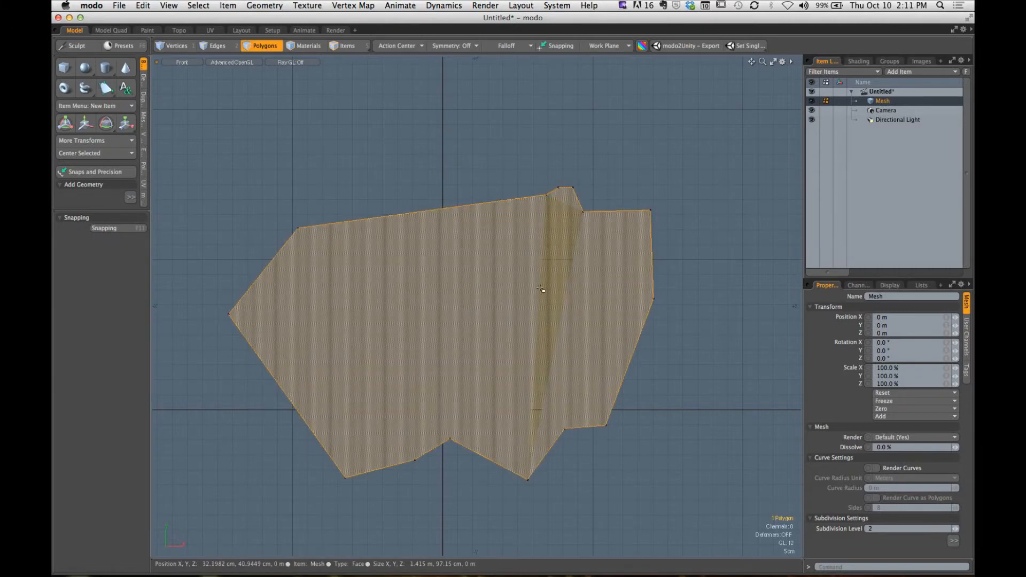
key(f)
key(f)
click(698, 266)
alt+drag(559, 328, 582, 320)
key(f)
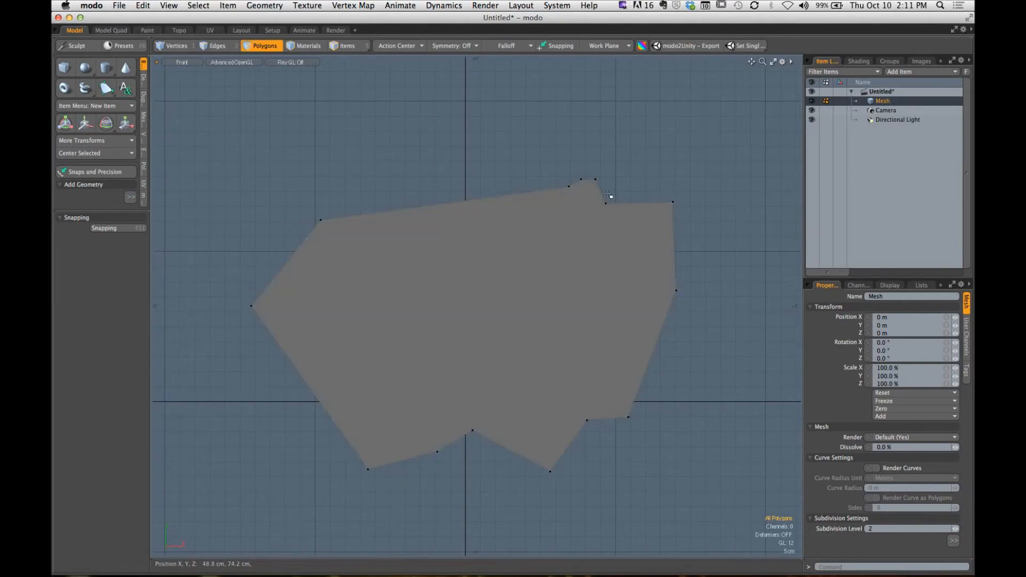
- Undo the polygon edits and point placements back to an empty mesh
key(super+z)
key(super+z)
key(super+z)
key(super+z)
key(super+z)
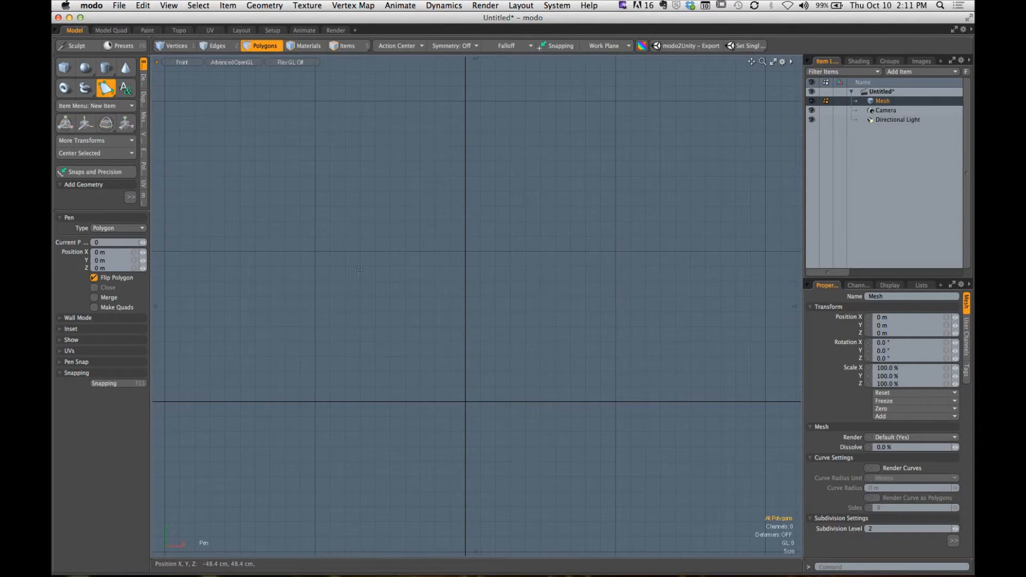
- Draw a six-point polygon starting at about (-80, 44) cm and including points at (76, 125), (111, 43) and (29, 3) cm
scroll(185, 131, down, 2)
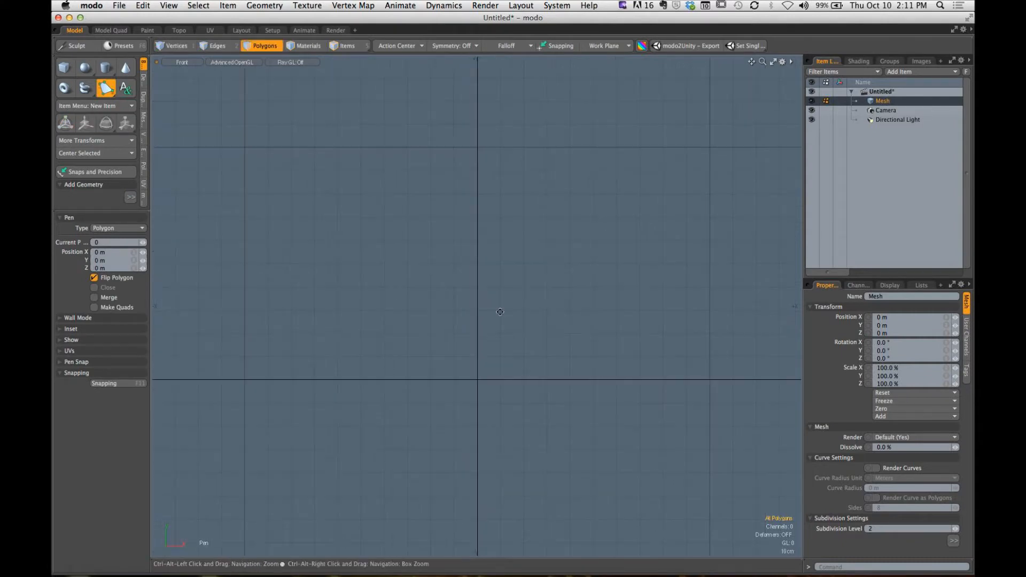
click(272, 292)
click(450, 143)
click(635, 104)
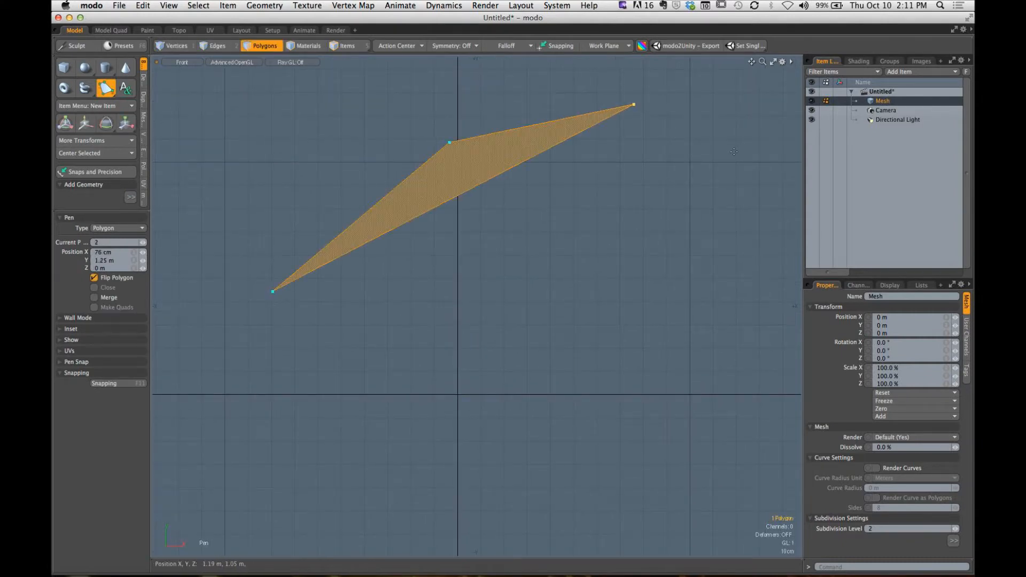
click(734, 166)
drag(733, 166, 739, 172)
click(715, 295)
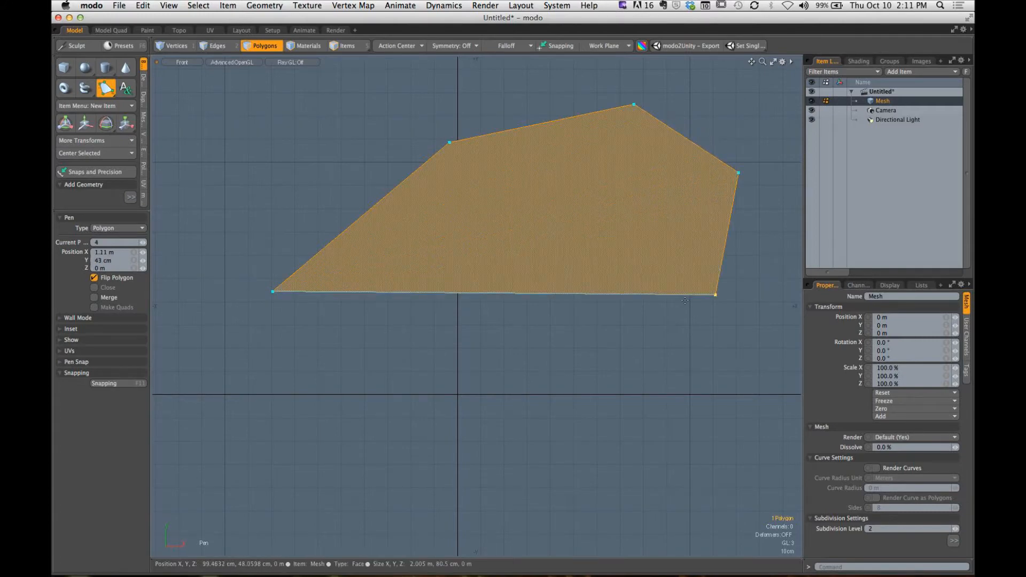
click(562, 348)
drag(562, 348, 524, 388)
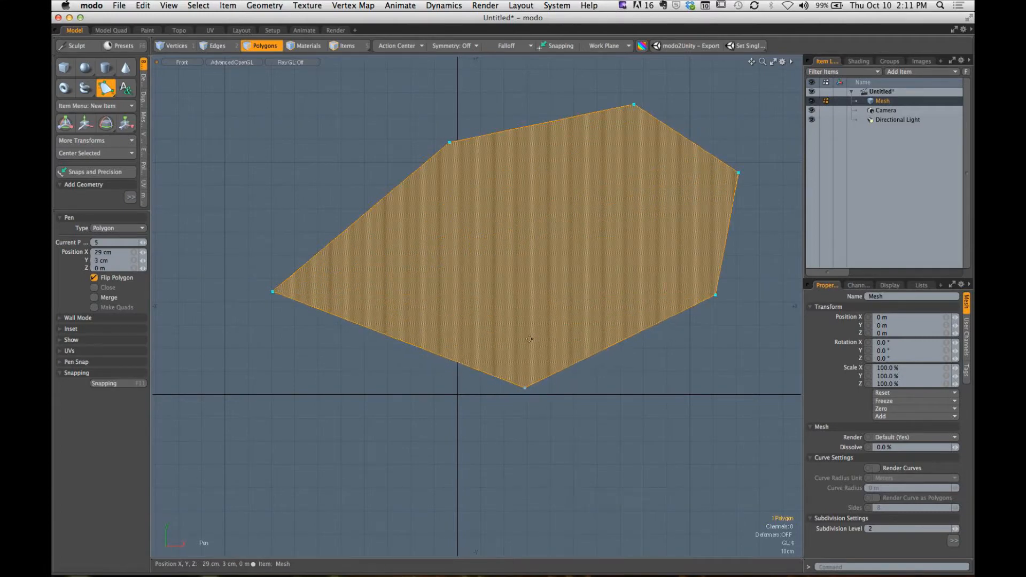
- Move the polygon's second point outward and insert two points forming inward notches, the second at (72.5, 79.5) cm
drag(450, 142, 412, 121)
drag(500, 114, 512, 159)
click(635, 107)
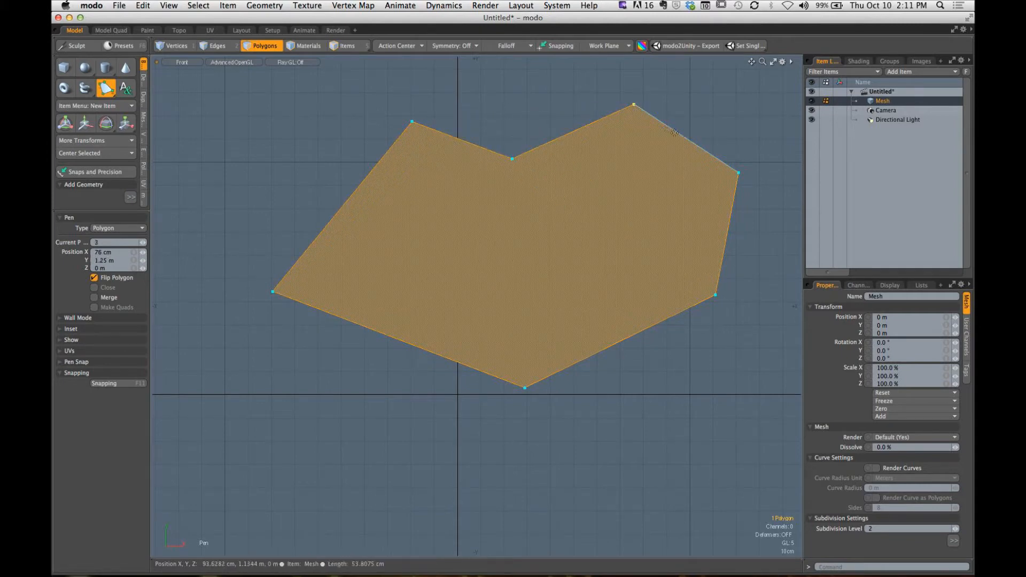
drag(686, 139, 626, 210)
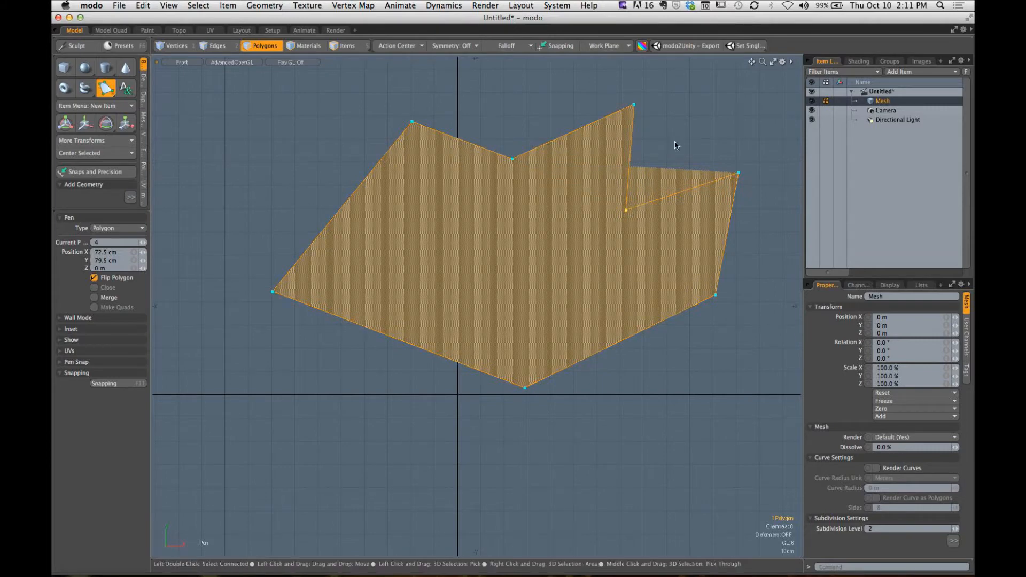
drag(695, 95, 663, 159)
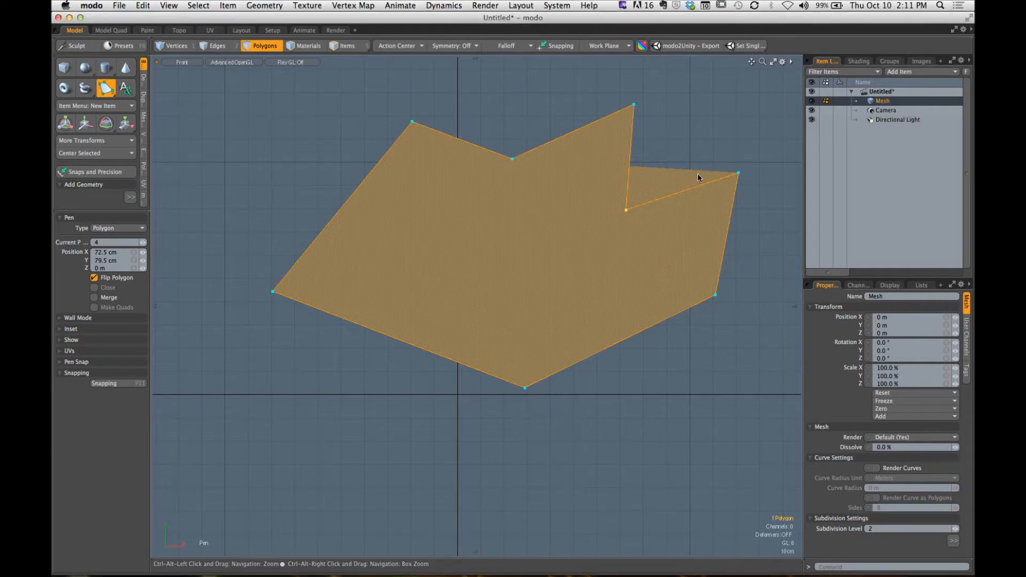
- Drop the Pen tool, inspect the notched polygon selected and deselected, and delete it
key(space)
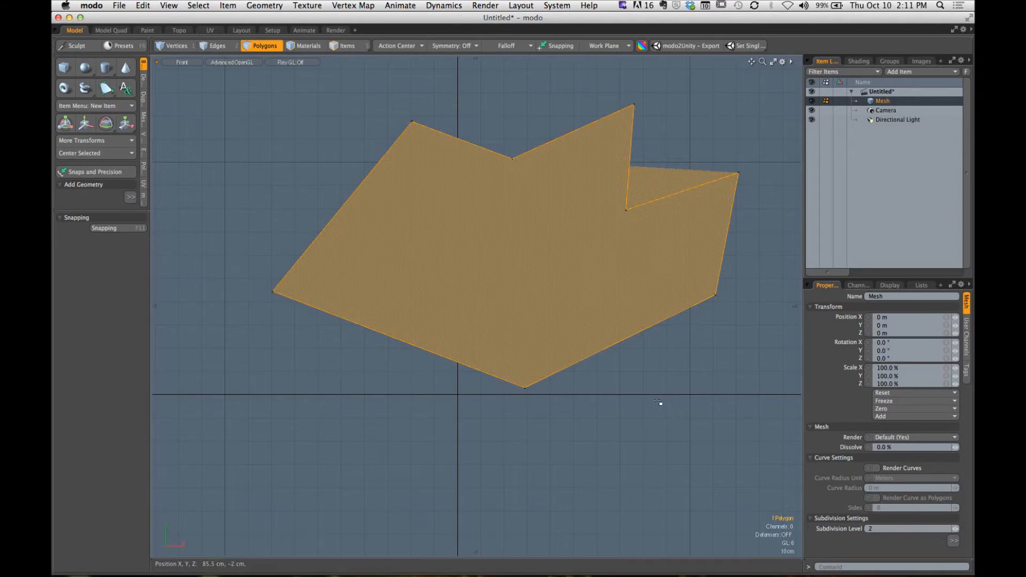
click(656, 410)
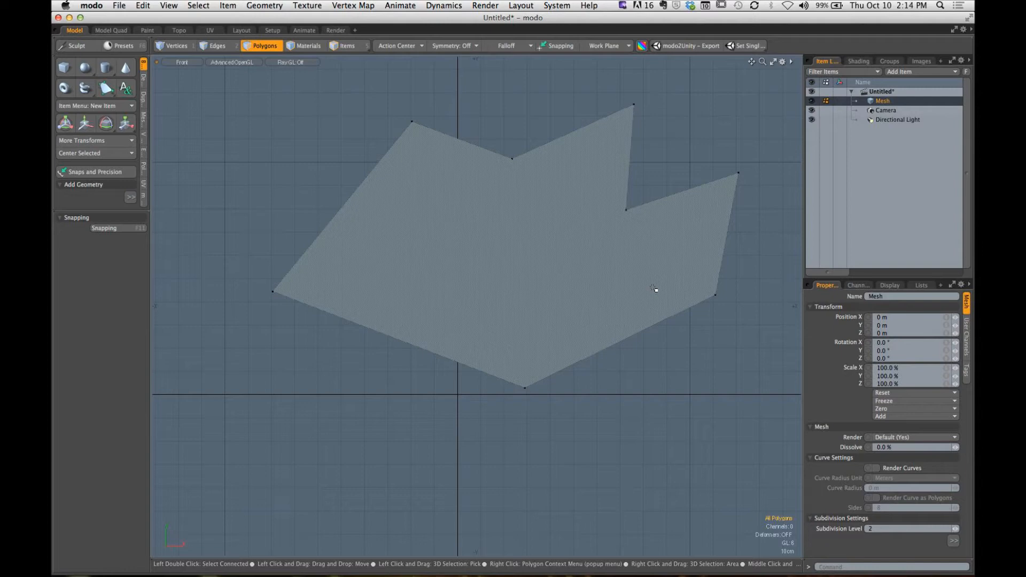
click(472, 244)
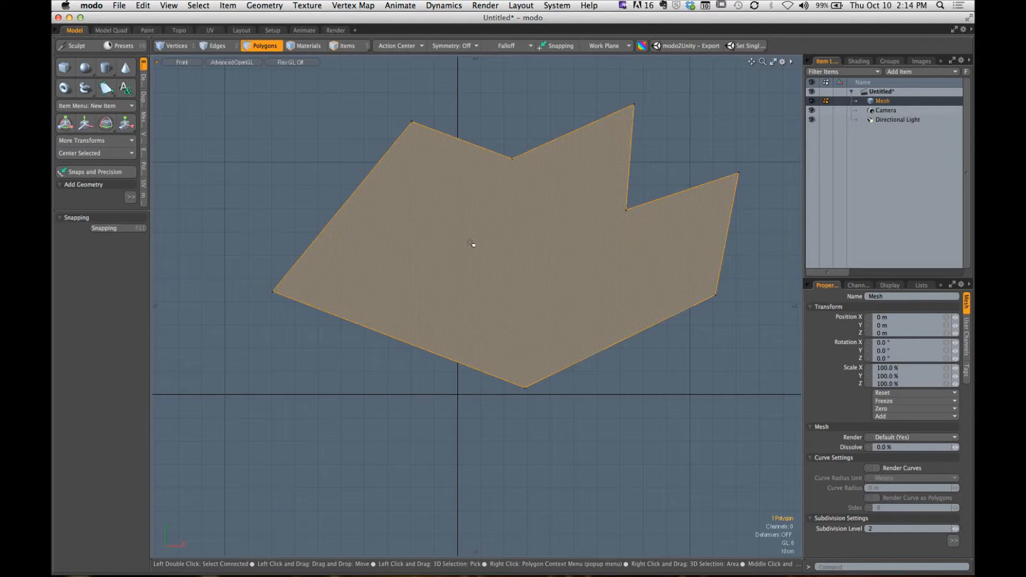
click(334, 181)
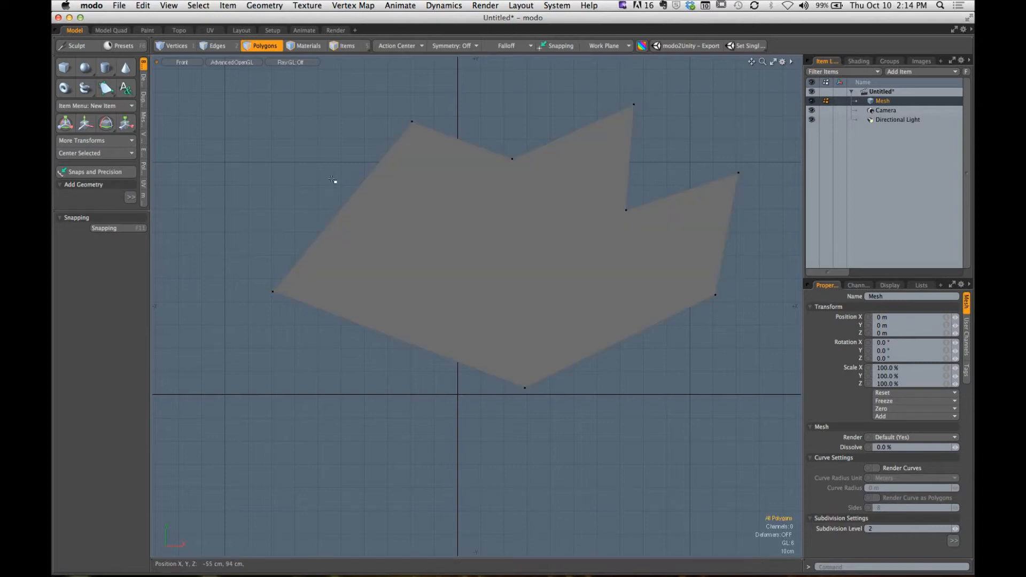
key(Delete)
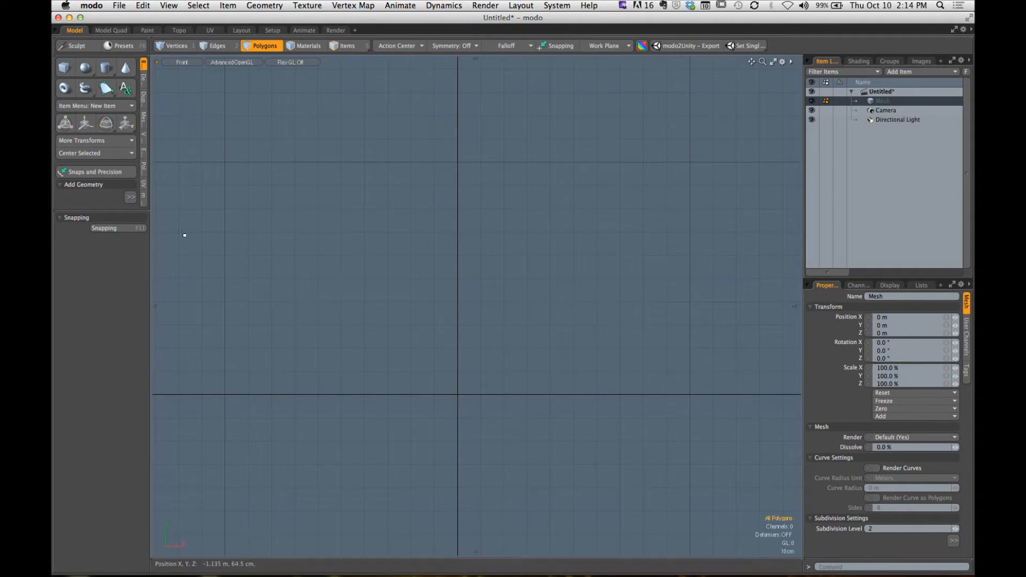
- Reactivate the Pen tool, make room for its options, and set Wall Mode to Inner
drag(77, 209, 77, 308)
click(106, 89)
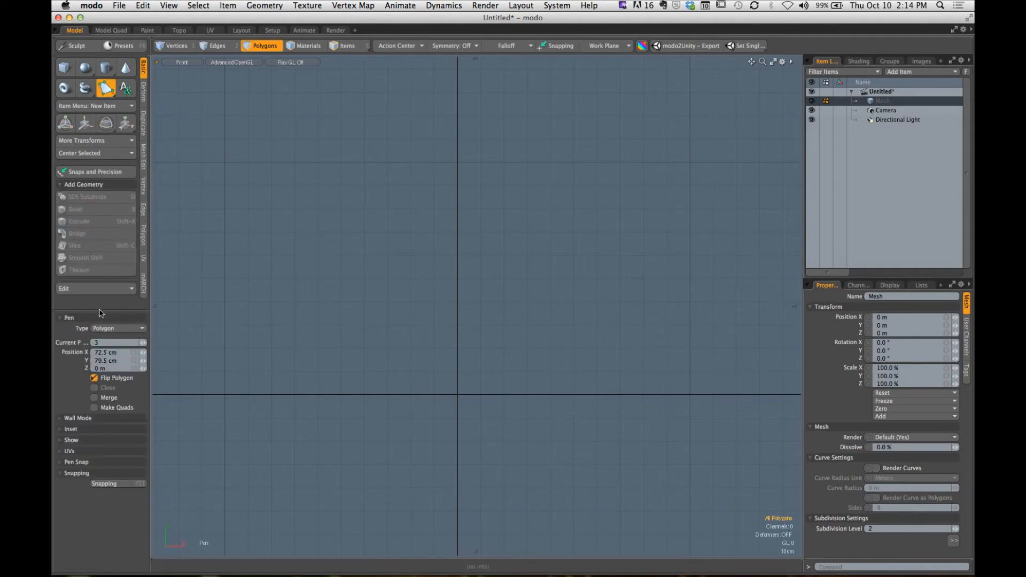
drag(97, 156, 84, 140)
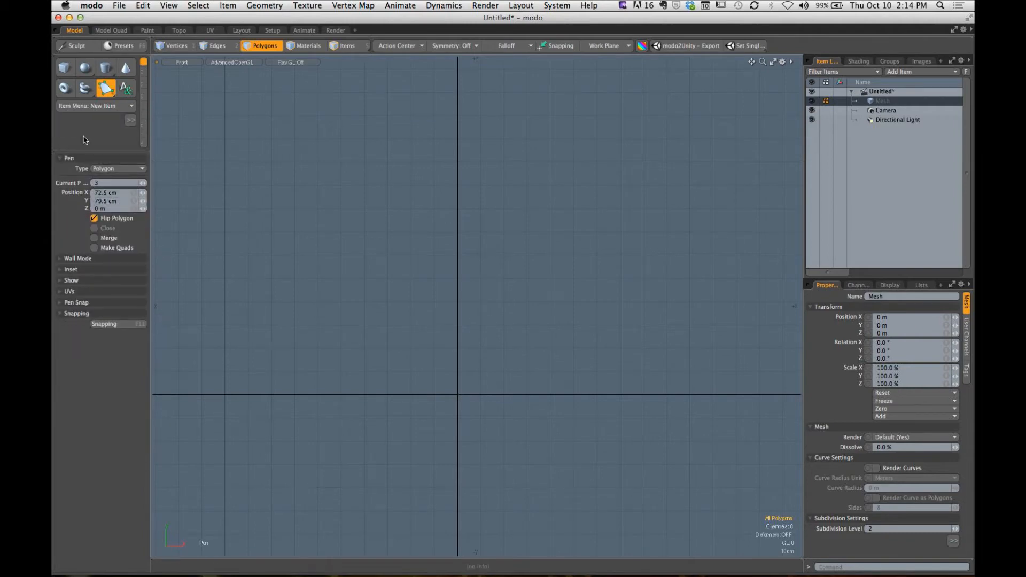
key(alt)
click(83, 259)
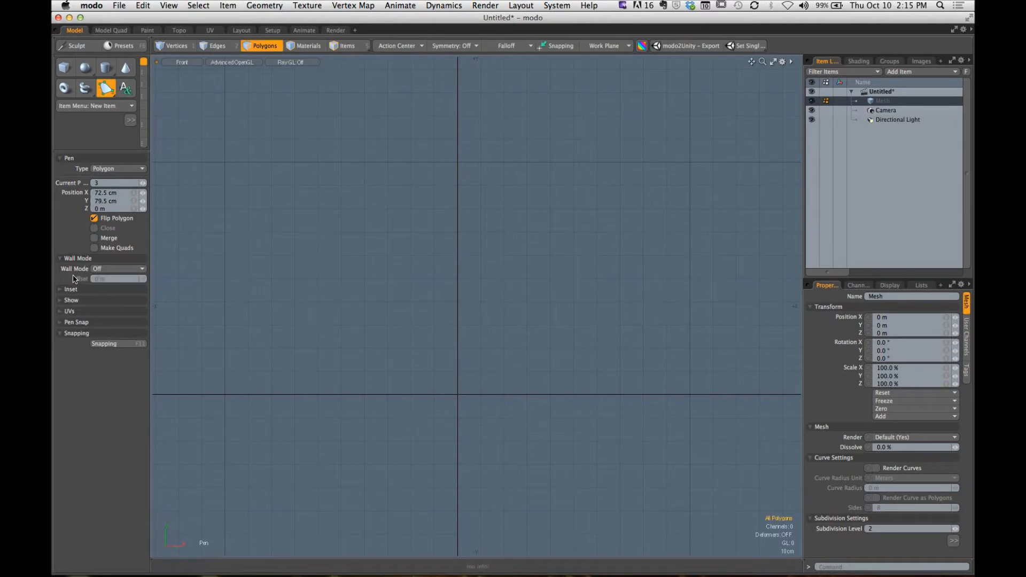
click(113, 268)
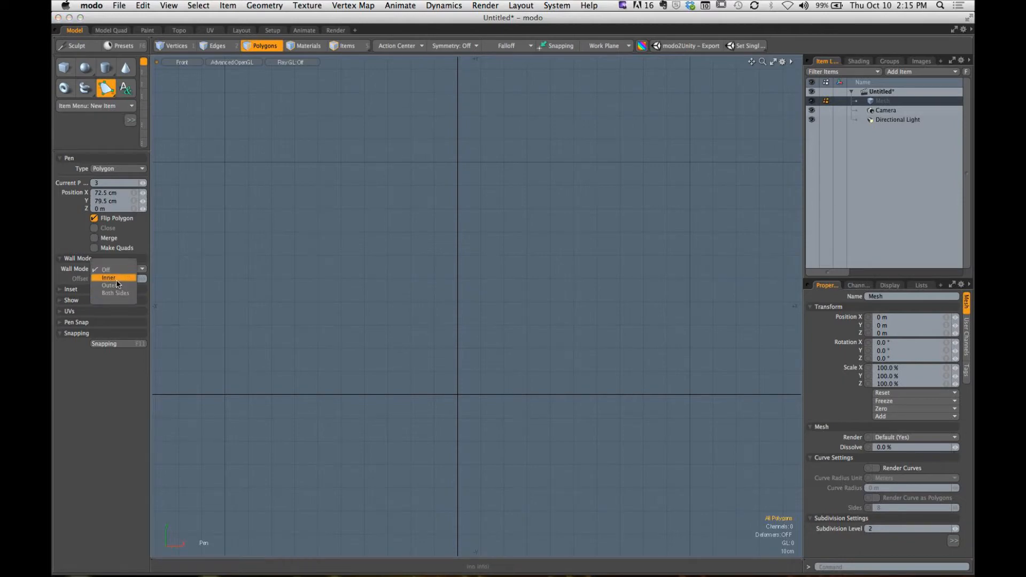
click(111, 278)
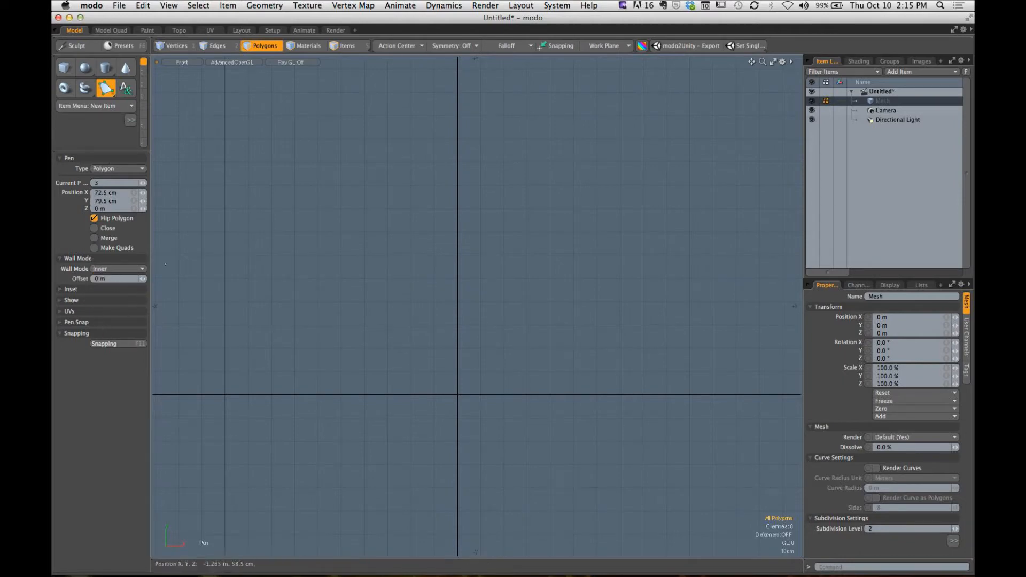
- Set the Pen tool's wall offset to 15.24 cm
key(alt)
drag(142, 279, 157, 279)
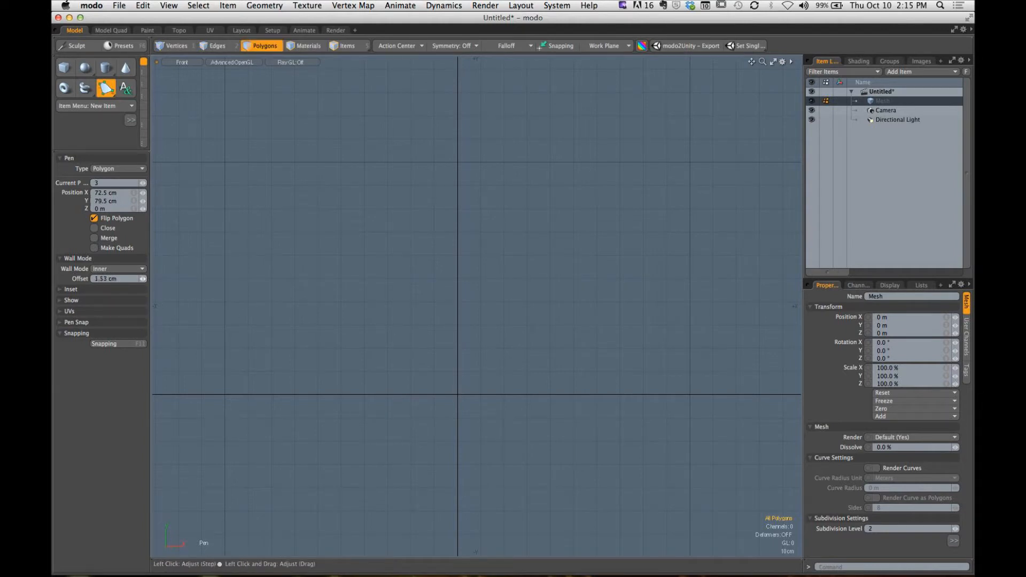
click(127, 279)
text(15.24)
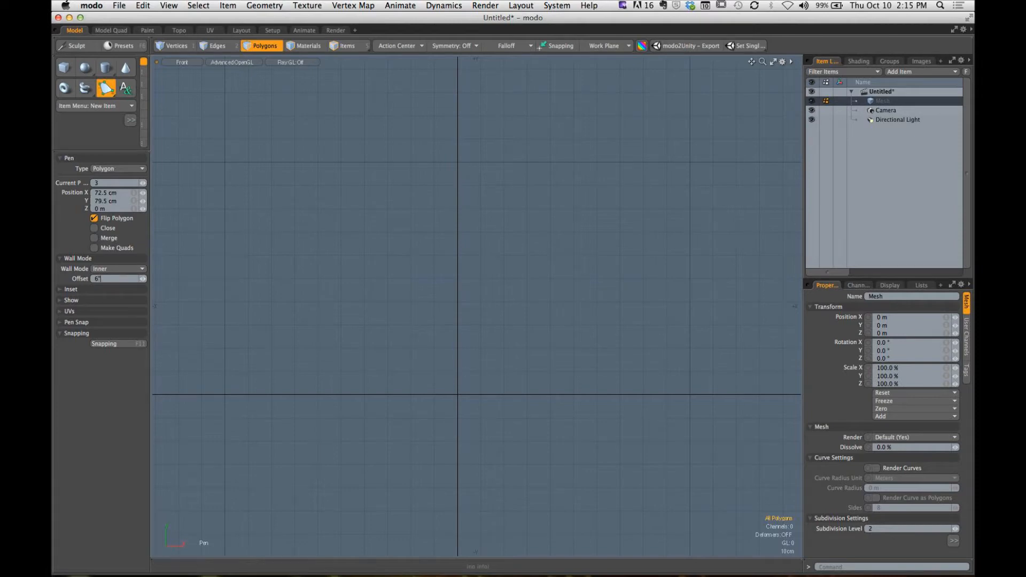
key(Return)
- Draw a three-segment wall from about (-98, 67) cm through about (0, 98) and (86, 94) cm to (94, 46) cm
click(232, 239)
click(458, 167)
click(657, 176)
click(676, 289)
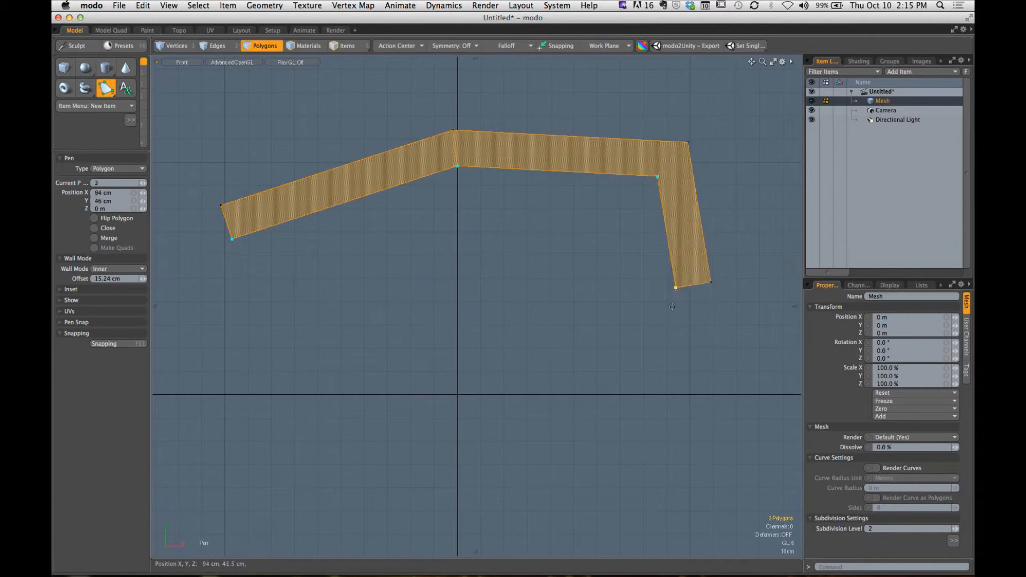
- Extend the wall with three more segments and move its last point to about (-69.5, 11) cm
click(573, 390)
click(382, 412)
click(261, 363)
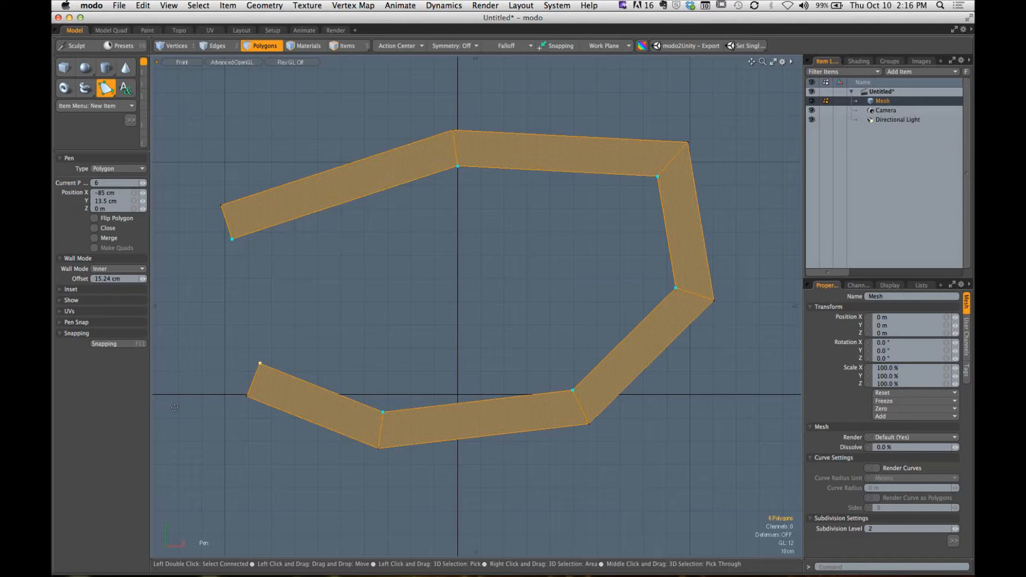
drag(259, 364, 296, 369)
- Turn Wall Mode off, drop the Pen tool, and delete the filled polygon in the perspective view
click(119, 269)
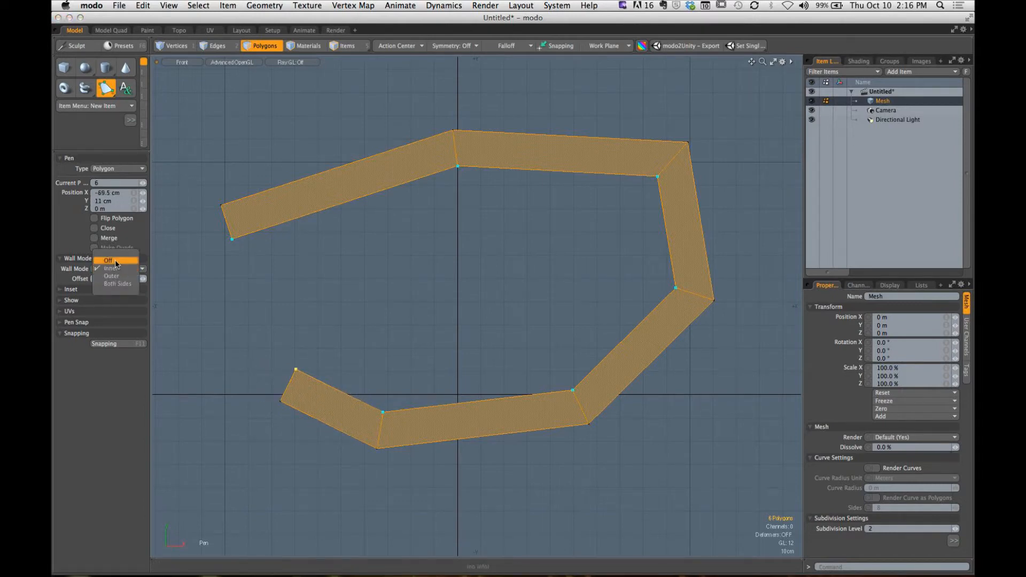
click(108, 260)
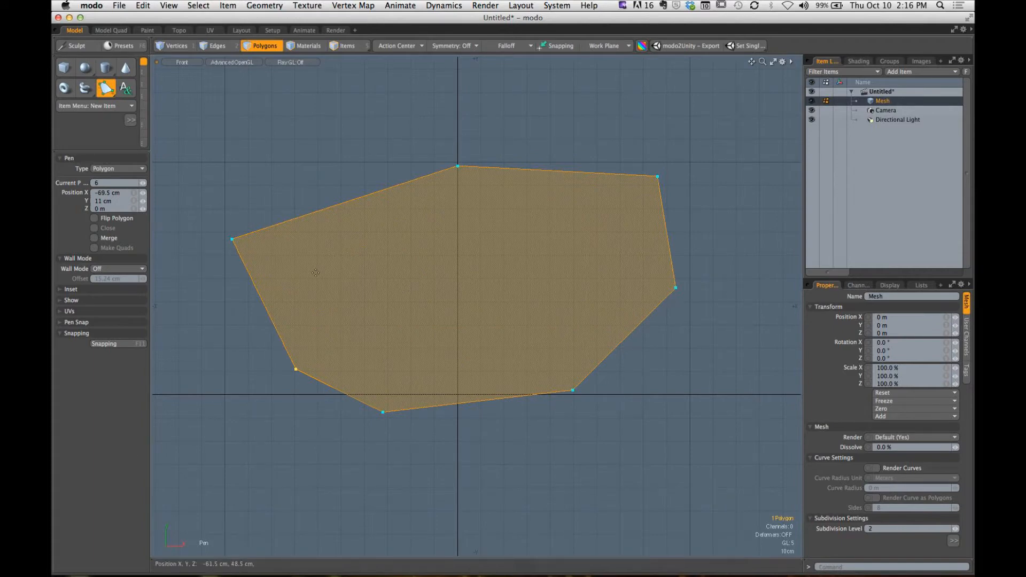
key(space)
key(Delete)
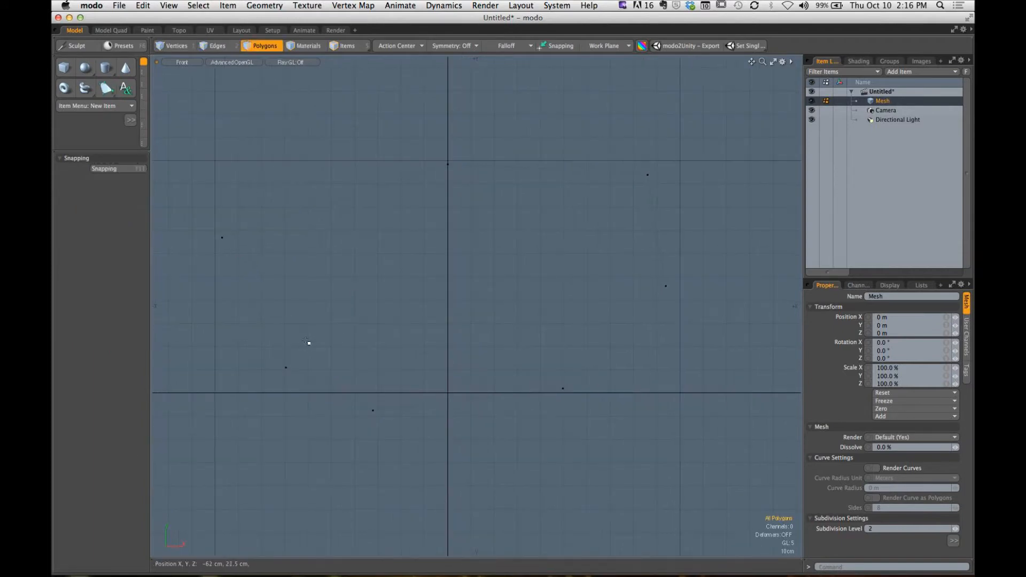
key(ctrl+space)
click(528, 196)
alt+drag(520, 321, 532, 315)
key(3)
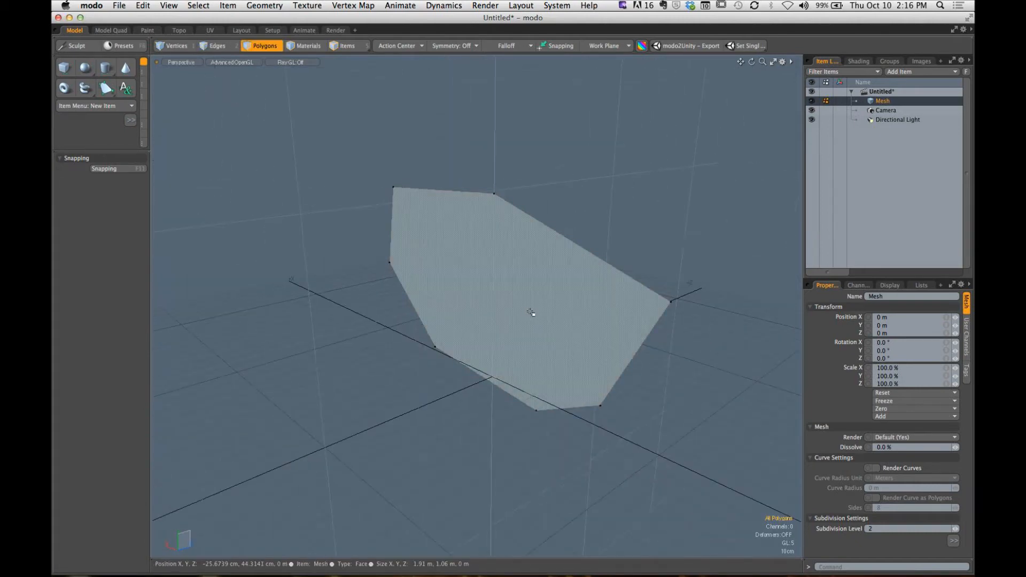
click(547, 326)
key(Delete)
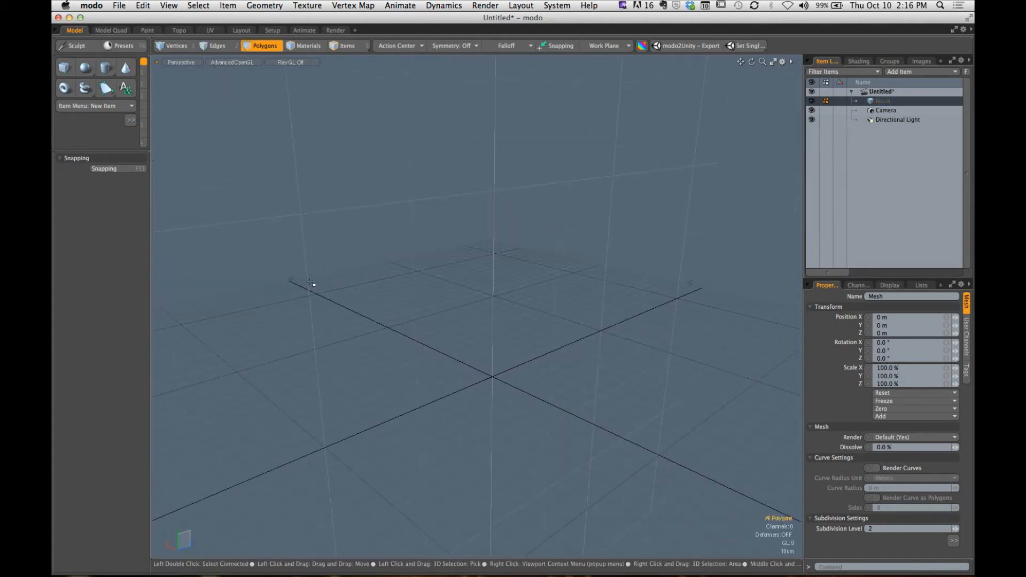
- Expand the toolbox to reveal the modeling tools and switch the viewport to the front view
alt+drag(596, 320, 490, 341)
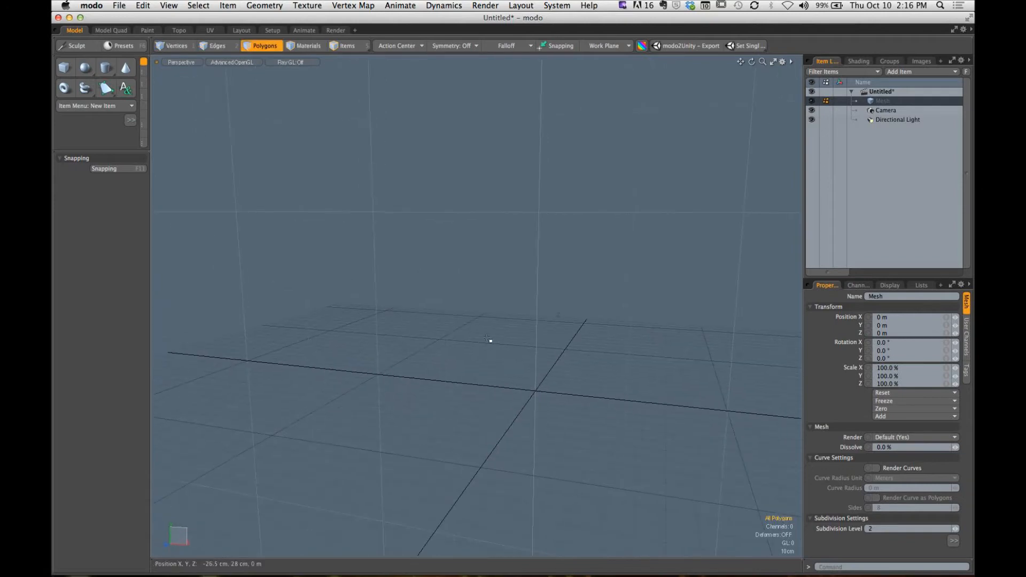
drag(111, 151, 112, 320)
alt+drag(456, 328, 440, 293)
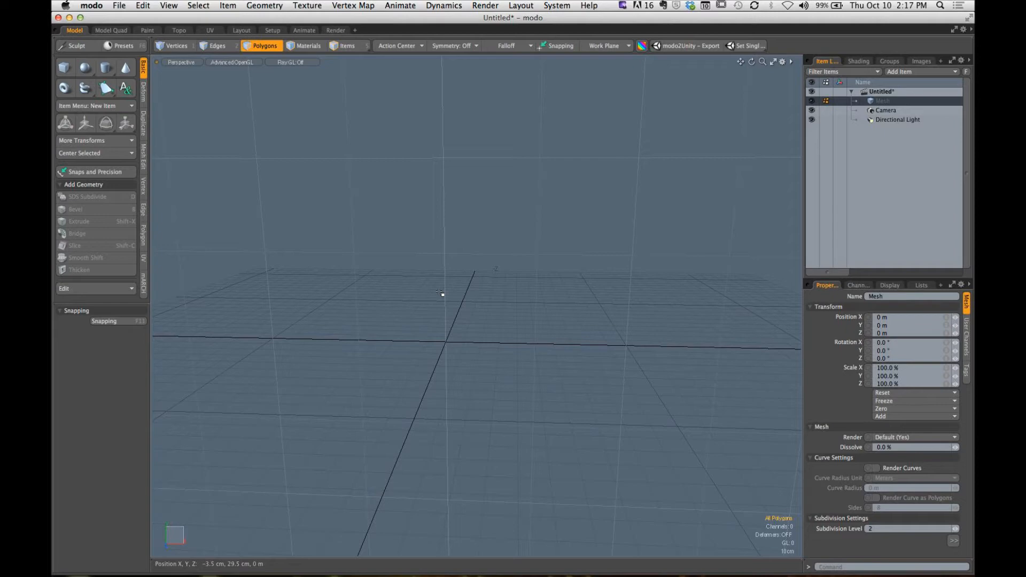
alt+drag(340, 330, 416, 332)
key(ctrl+space)
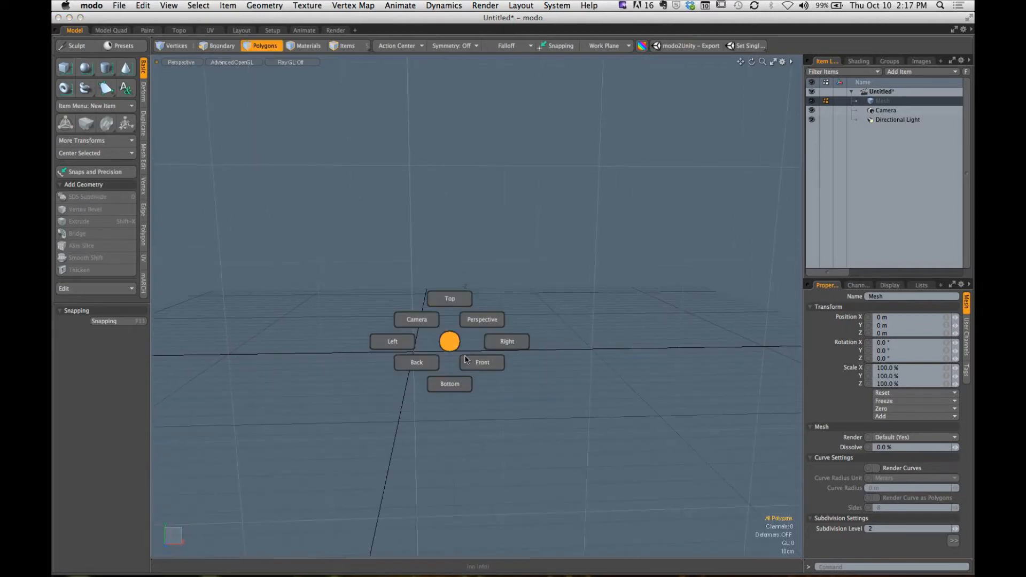
click(468, 361)
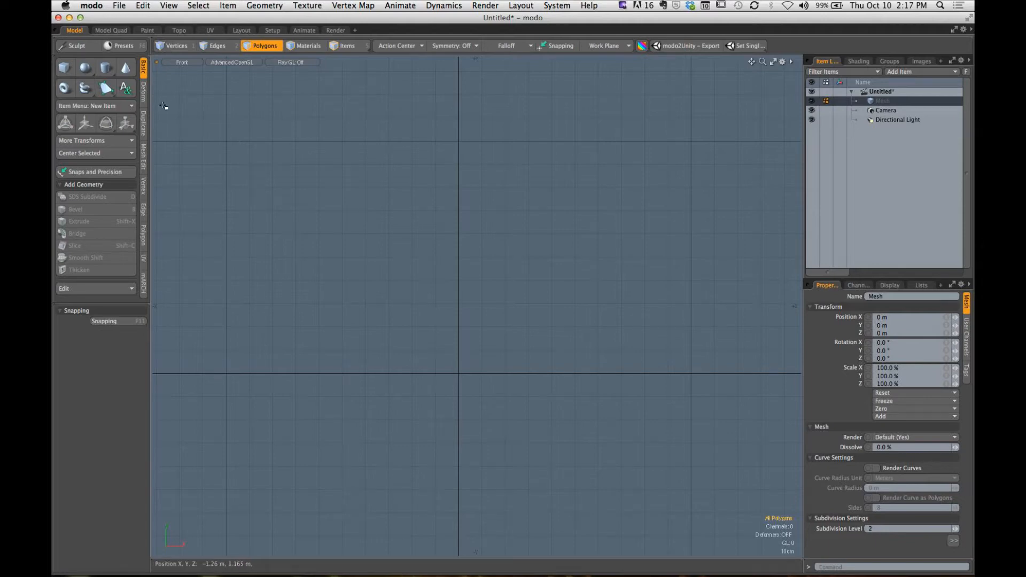
- Draw an L-shaped six-point polygon with the Pen tool, about 1.8 m wide and 1.5 m high, with its last point at the origin
click(107, 88)
alt+drag(502, 337, 441, 356)
click(401, 365)
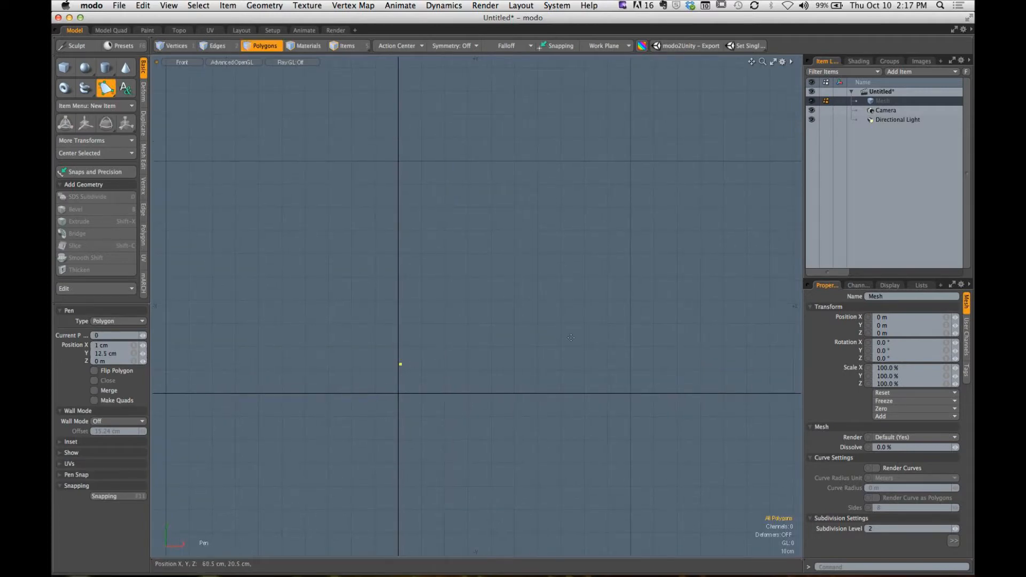
click(637, 348)
scroll(690, 321, down, 1)
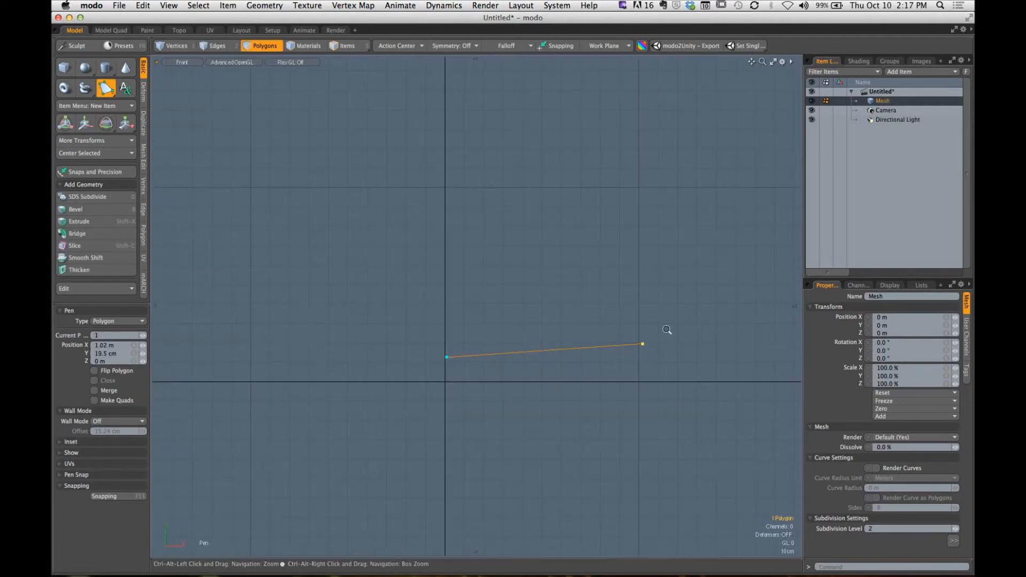
alt+shift+drag(670, 330, 558, 368)
click(630, 142)
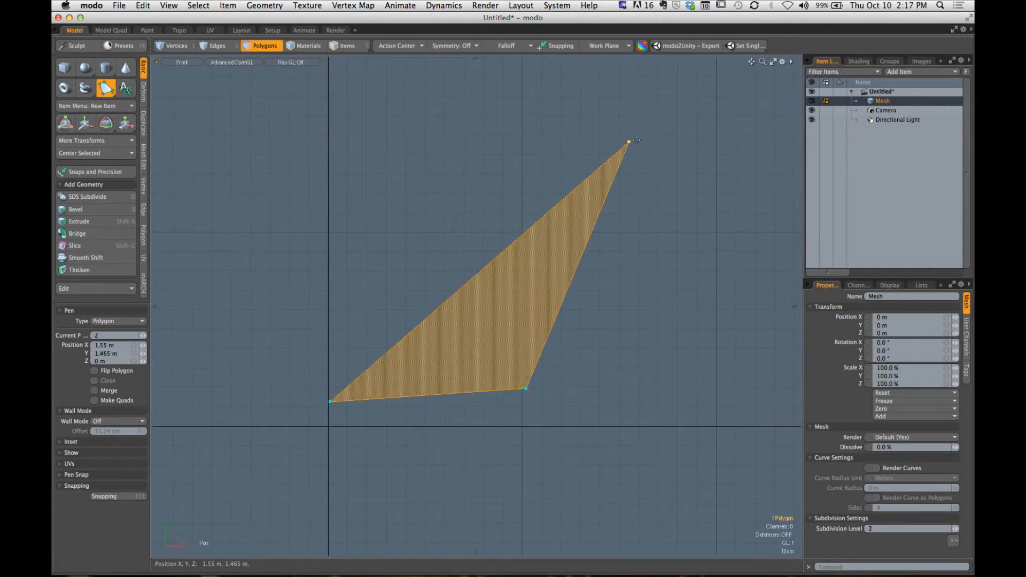
click(683, 137)
click(675, 425)
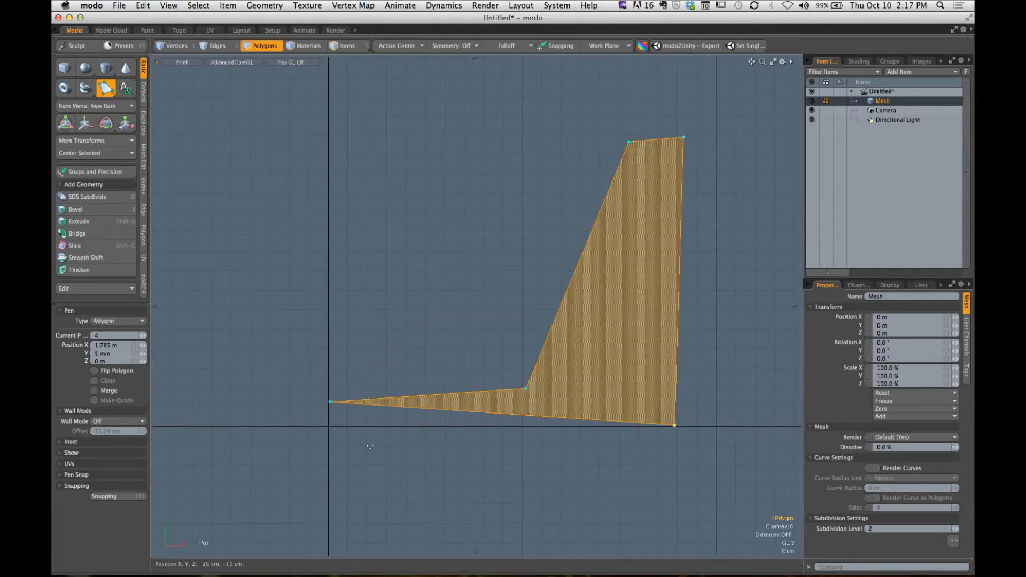
click(328, 427)
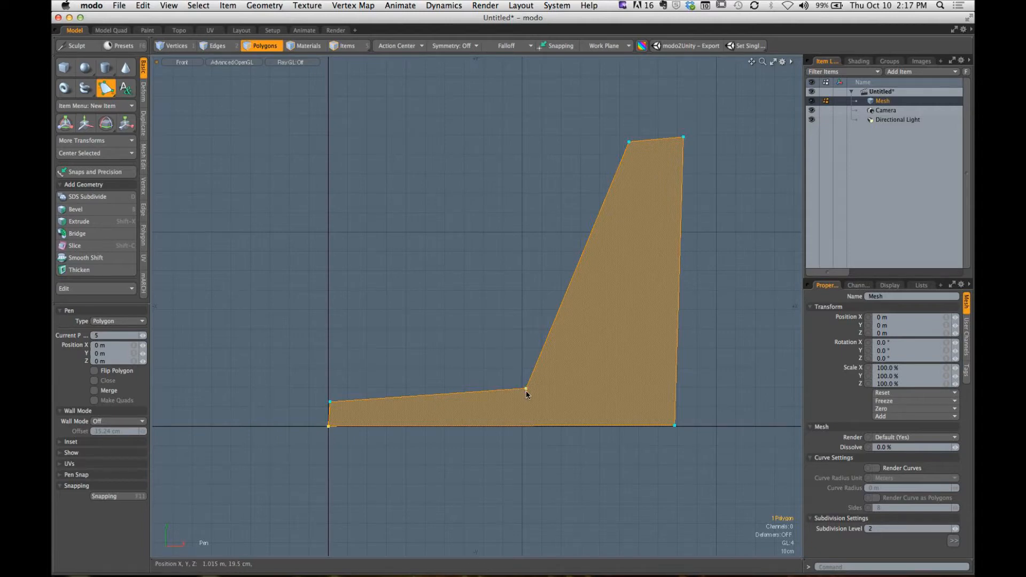
- Move the inner corner to about (1.175, 0.23) m and the upright's outer top point to about (1.86, 1.685) m, and drop the Pen tool
drag(526, 390, 557, 381)
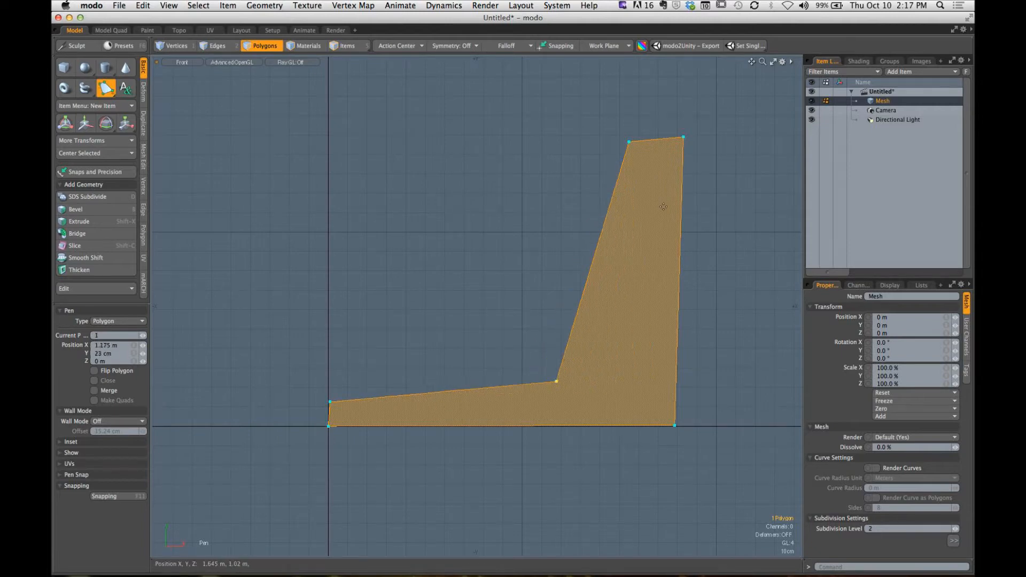
drag(684, 137, 690, 99)
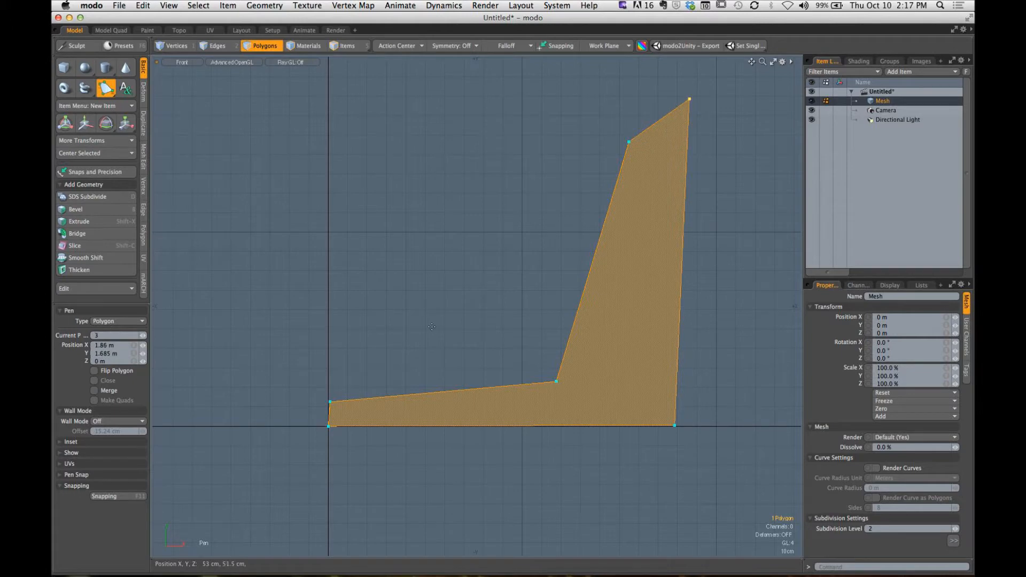
key(space)
click(418, 384)
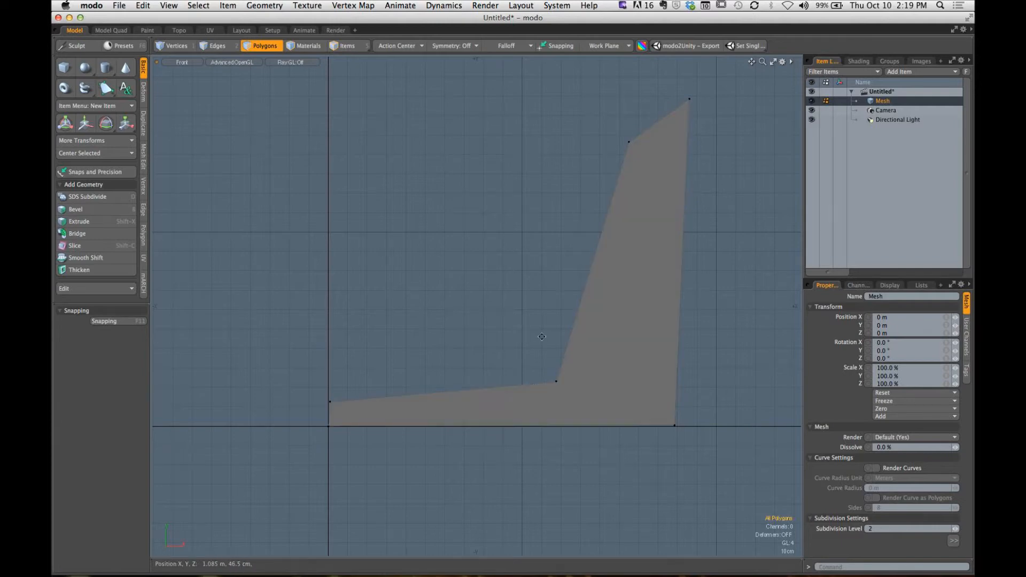
- Examine the L-shaped polygon in the perspective view and return to the front view
ctrl+alt+drag(506, 348, 497, 383)
alt+shift+drag(497, 383, 515, 396)
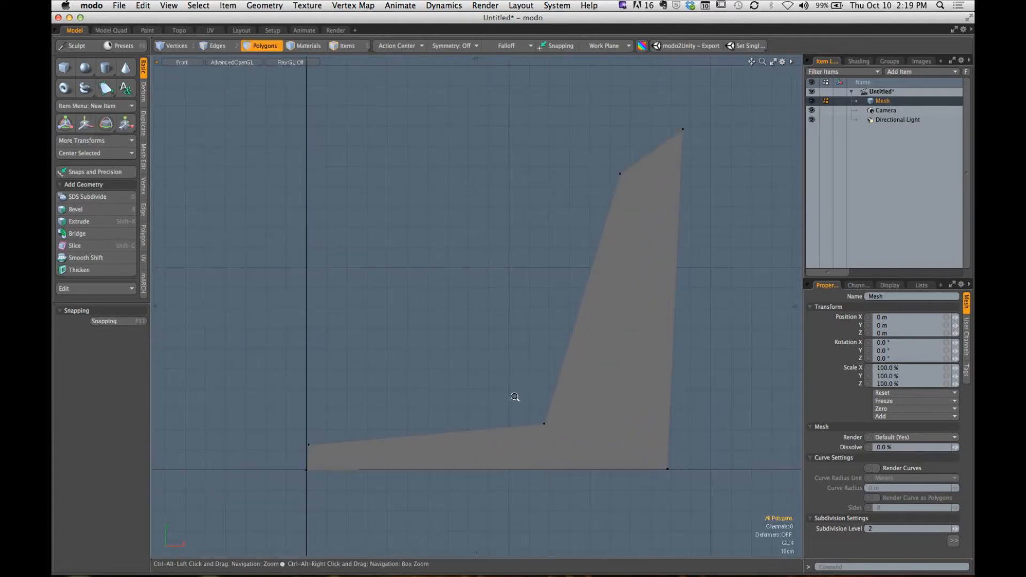
key(ctrl+space)
click(628, 279)
alt+drag(628, 279, 473, 343)
click(626, 314)
click(474, 343)
alt+drag(545, 355, 547, 395)
key(ctrl+space)
click(614, 408)
alt+drag(548, 395, 565, 408)
- Move the upright's slanted inner edge outward to make the upright thinner
key(2)
click(544, 359)
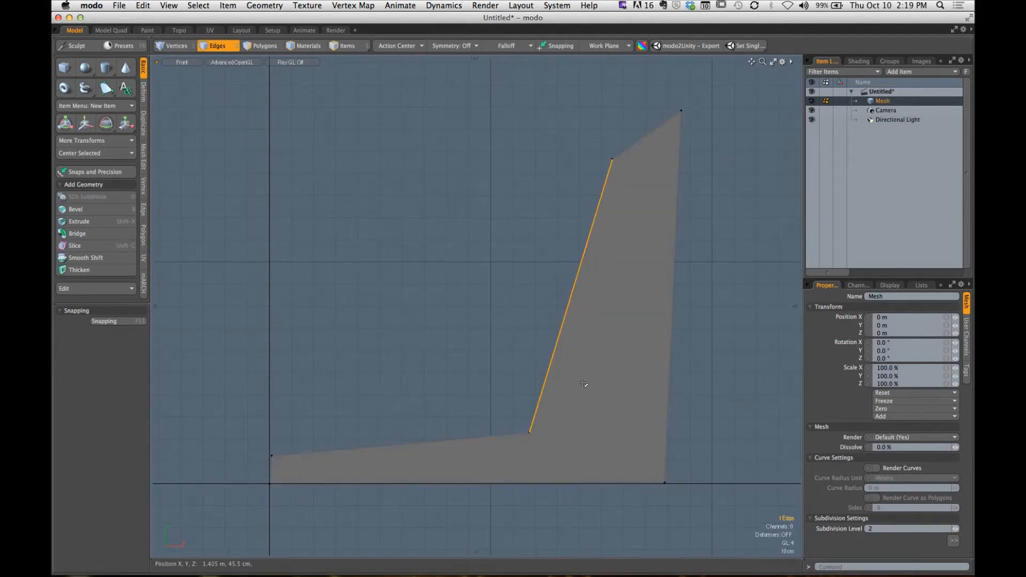
key(w)
drag(625, 245, 667, 250)
key(space)
- Lower the upright's outer top vertex to slightly above the neighbouring inner top vertex
key(1)
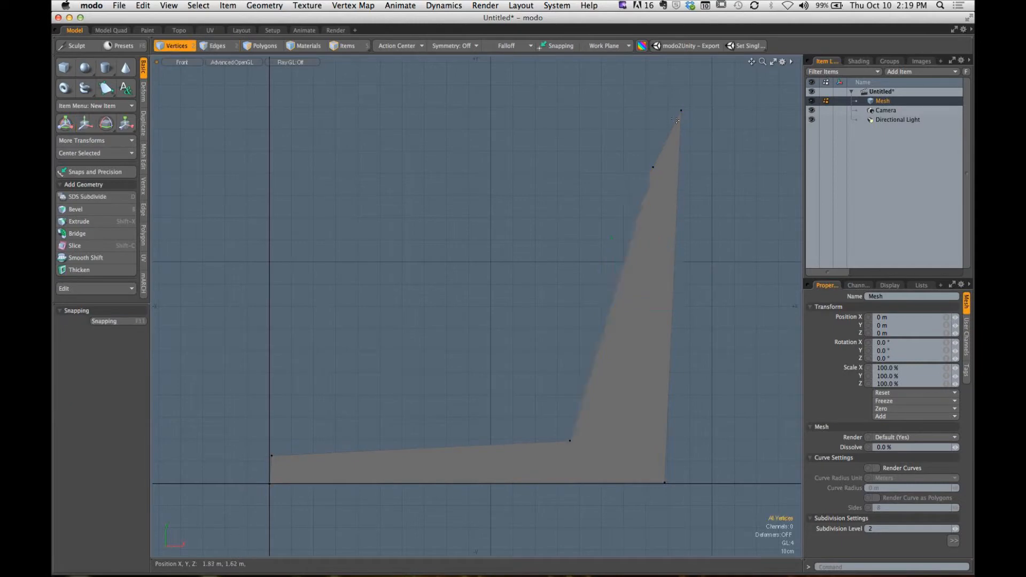
click(676, 119)
key(w)
mouse_move(683, 89)
mouse_down()
mouse_move(682, 125)
mouse_move(683, 92)
mouse_up()
key(Escape)
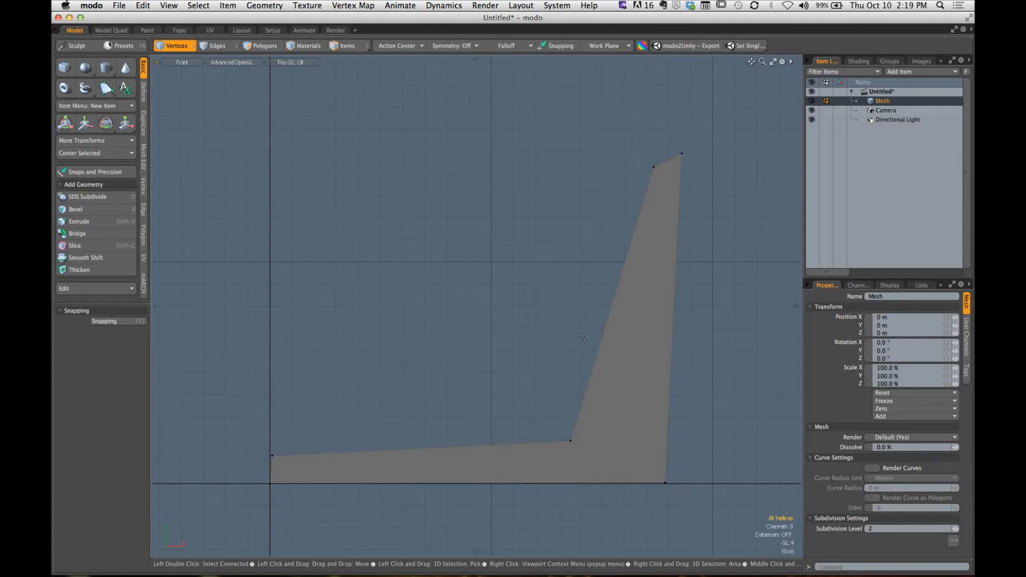
- Select the two edges that meet at the profile's inner corner
key(2)
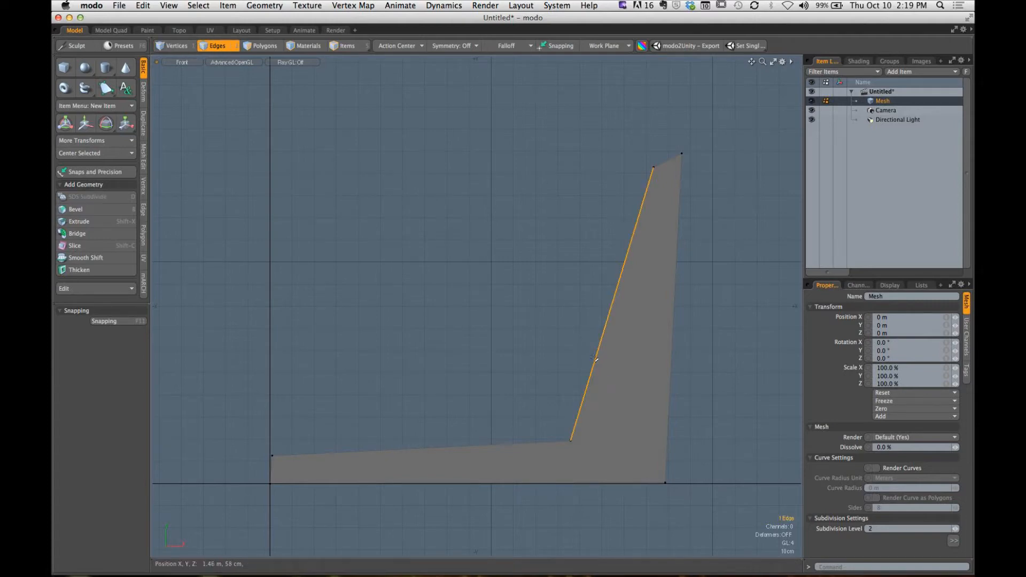
click(577, 379)
shift+drag(538, 440, 598, 416)
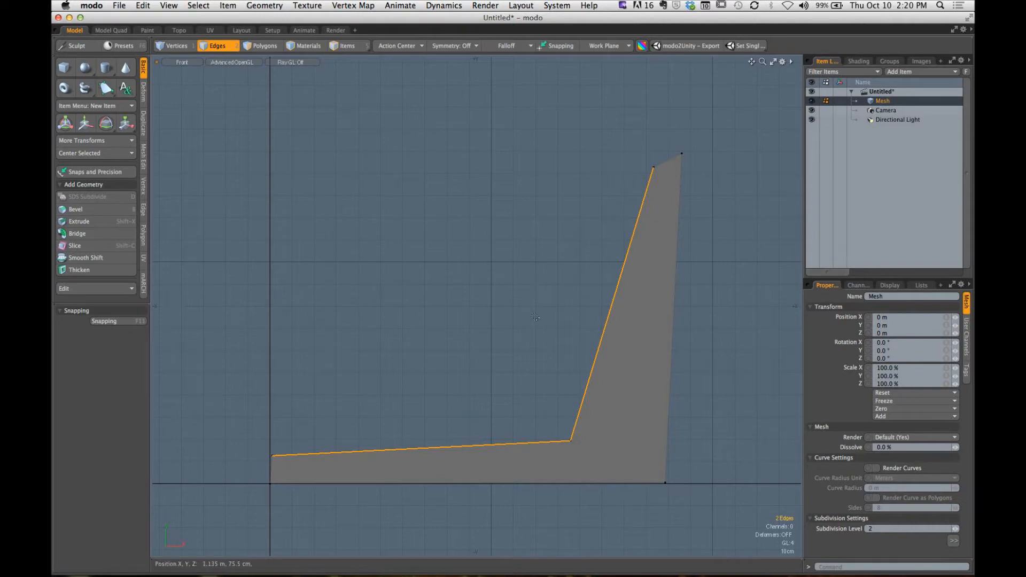
- Apply a Vertex Bevel to the inner corner vertex with an inset of about 33.2 cm
key(1)
click(573, 453)
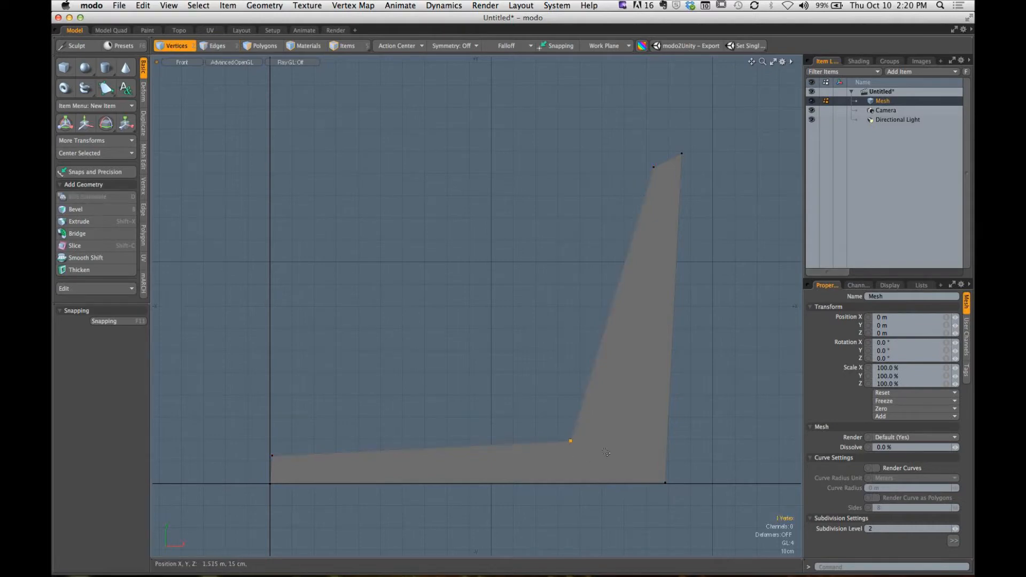
alt+shift+drag(571, 438, 588, 424)
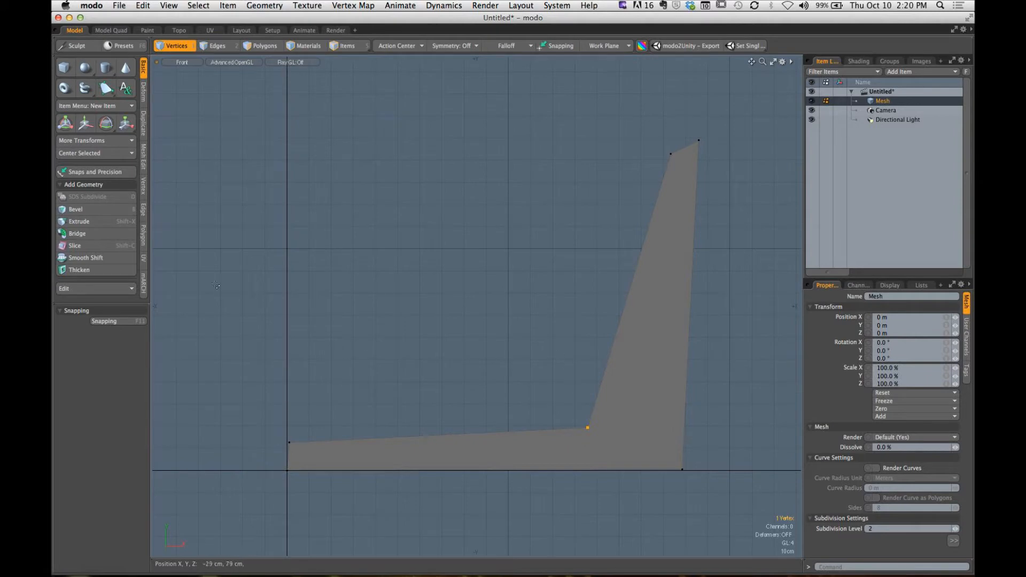
key(b)
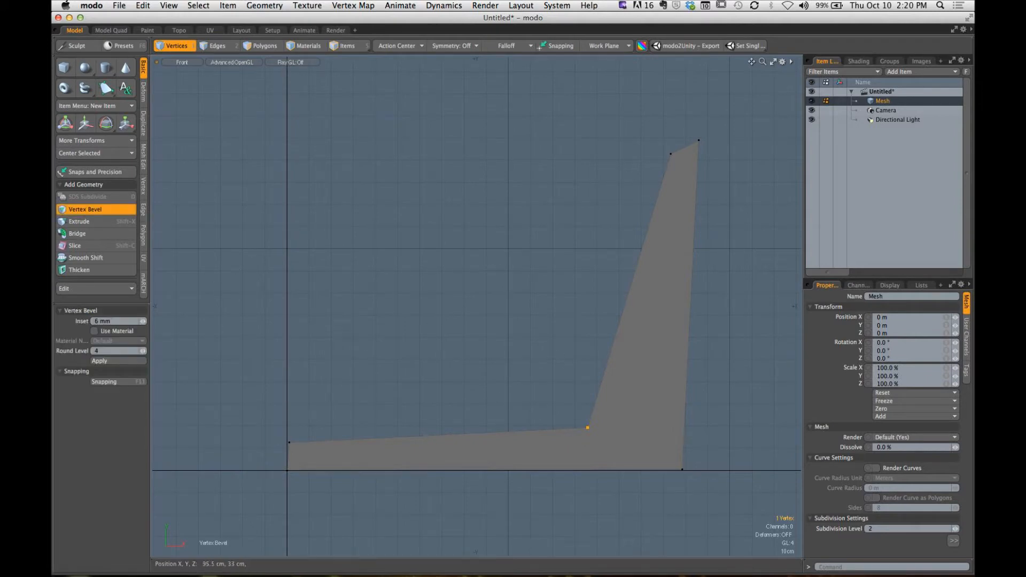
drag(587, 426, 659, 426)
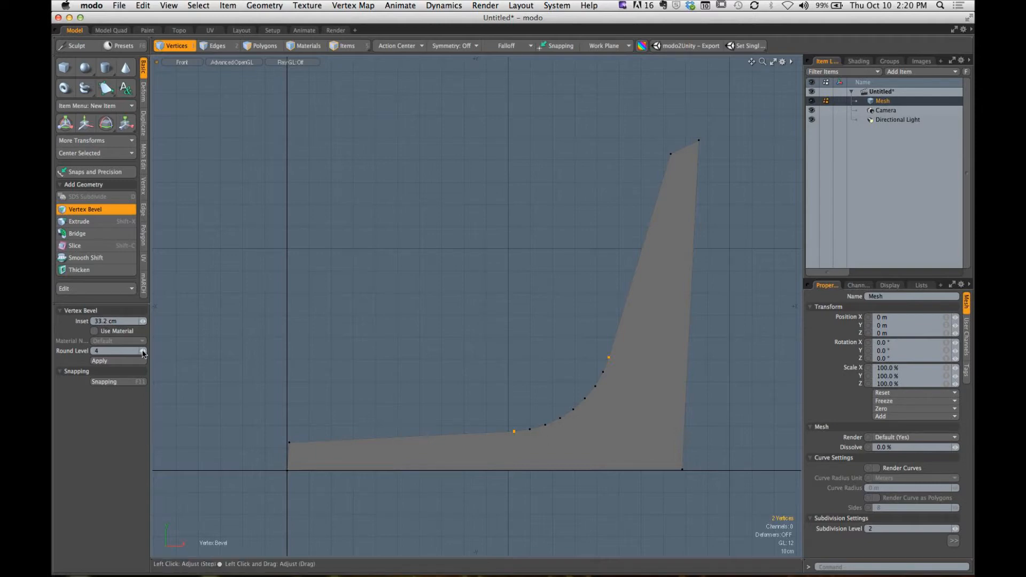
- Reduce the inner corner's bevel inset to about 14.75 cm, set its Round Level to 2, and drop the tool
drag(143, 352, 127, 352)
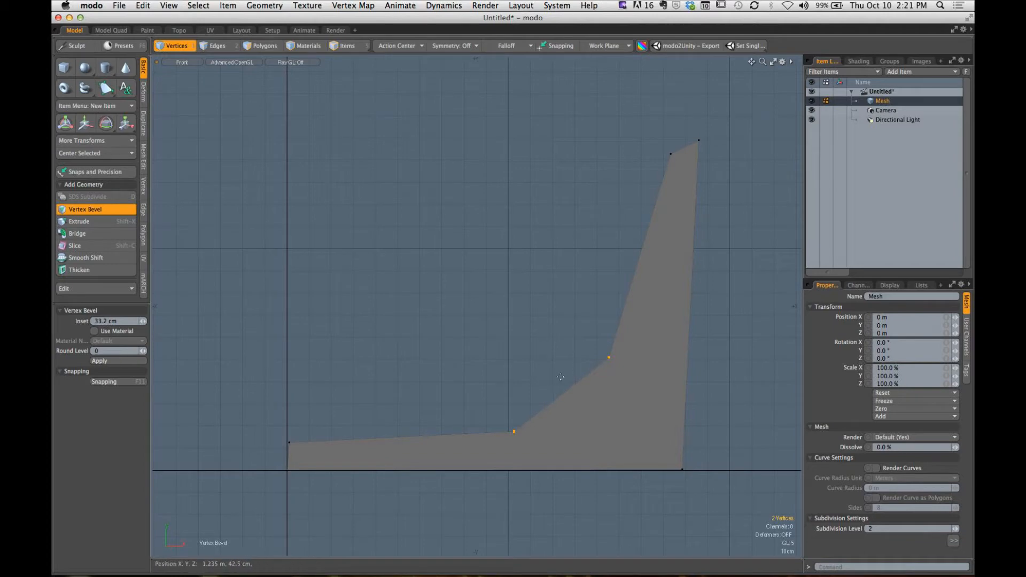
drag(529, 379, 489, 379)
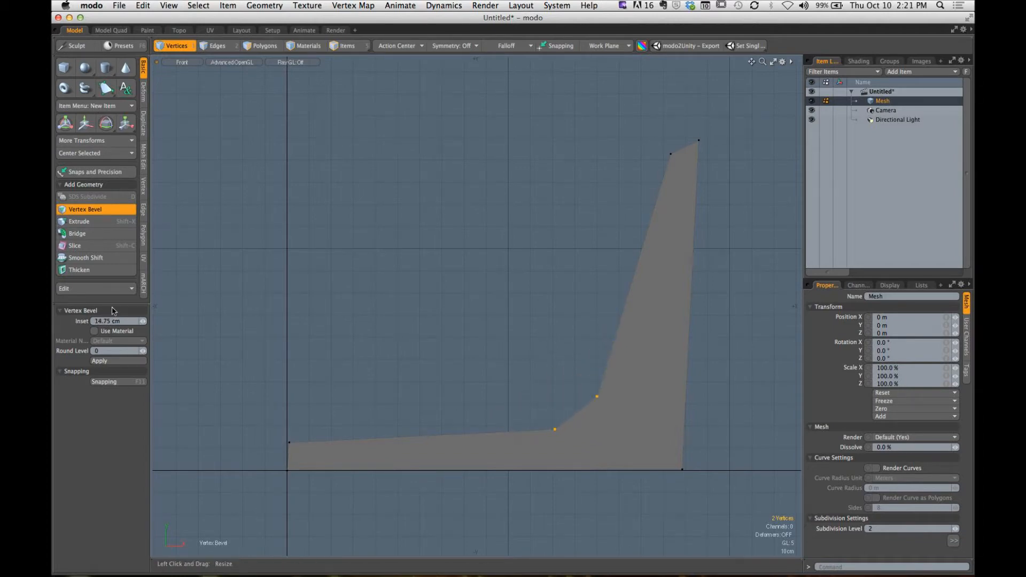
click(145, 352)
click(143, 351)
mouse_move(479, 398)
mouse_down()
mouse_move(529, 398)
mouse_move(448, 398)
mouse_move(517, 398)
mouse_move(479, 399)
mouse_up()
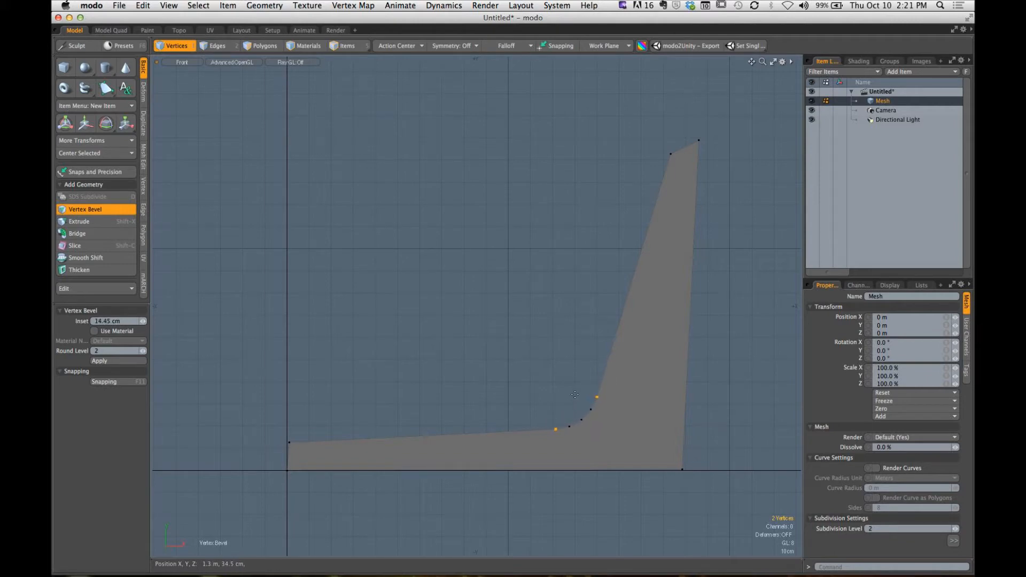
key(space)
- Round the upright's inner top vertex with a small Vertex Bevel and deselect it
click(554, 349)
alt+shift+drag(588, 275, 541, 277)
click(606, 179)
key(b)
key(space)
click(556, 368)
alt+shift+drag(562, 393, 618, 374)
ctrl+alt+drag(618, 374, 597, 385)
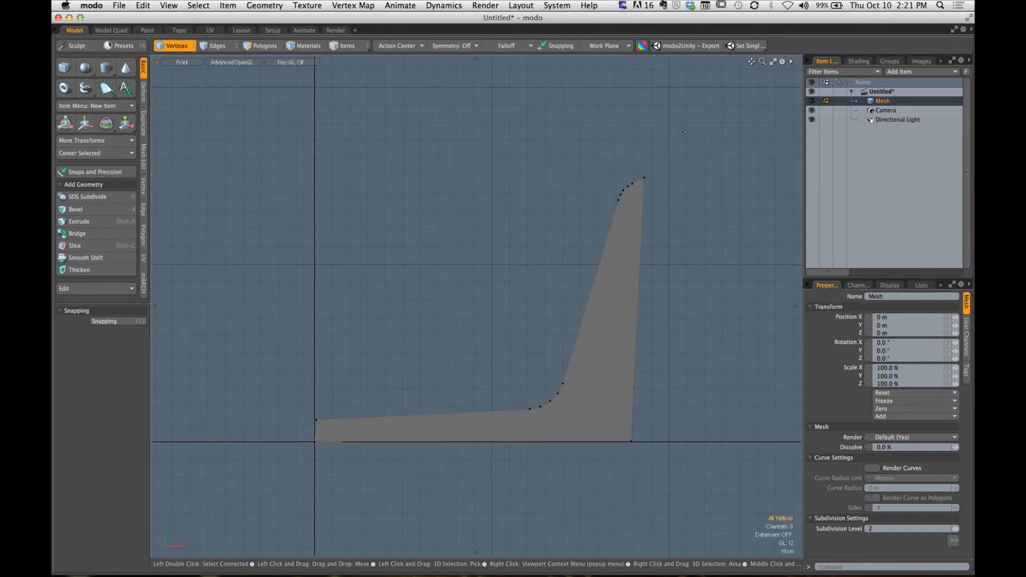
- Select the whole L-shaped profile polygon in the perspective view
alt+shift+drag(428, 371, 447, 357)
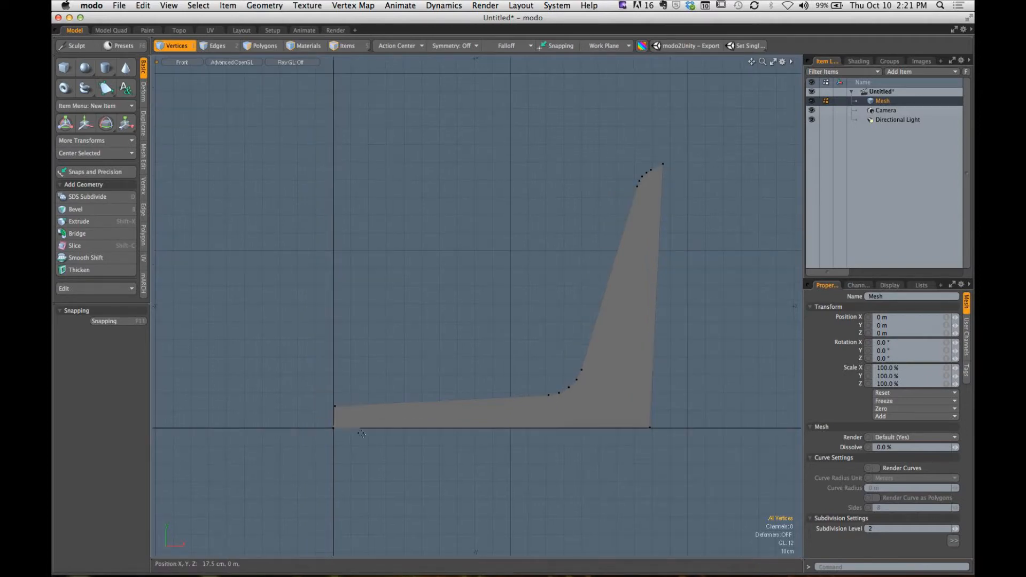
key(ctrl+space)
click(550, 255)
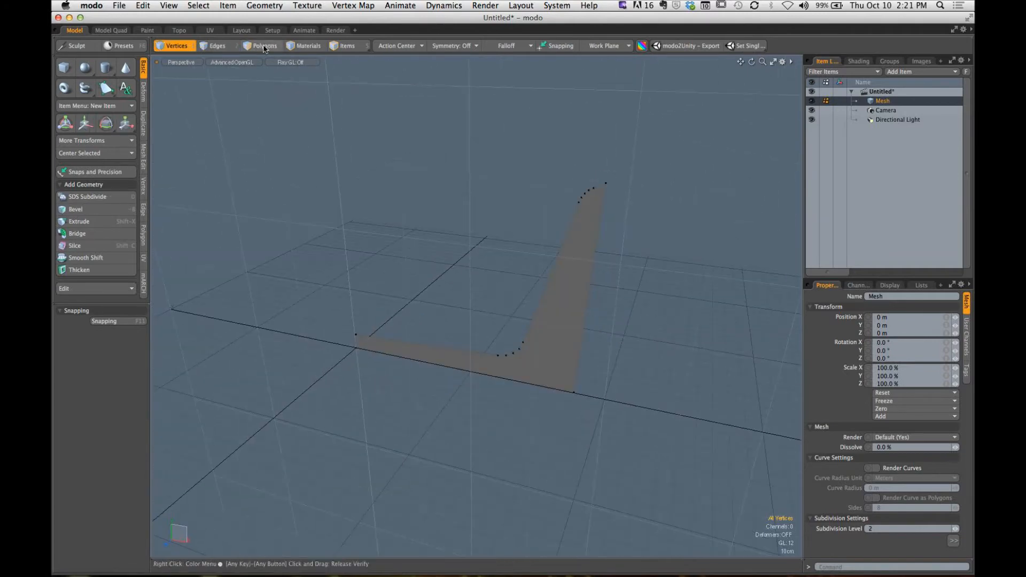
click(262, 46)
key(bracketleft)
alt+shift+drag(634, 301, 624, 314)
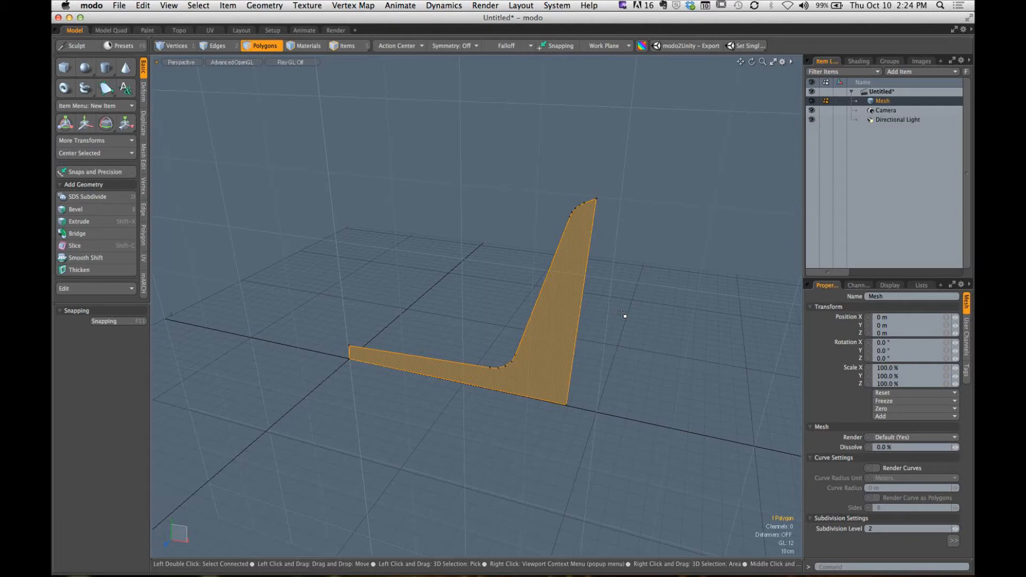
- Center the selected L-shaped profile polygon on the Z axis
click(104, 155)
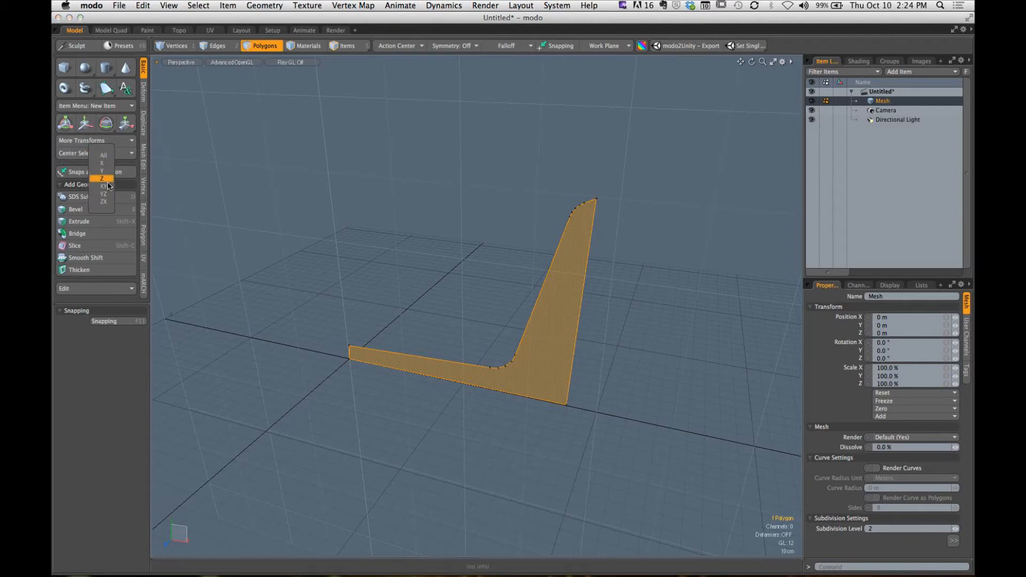
click(104, 179)
alt+drag(383, 277, 366, 314)
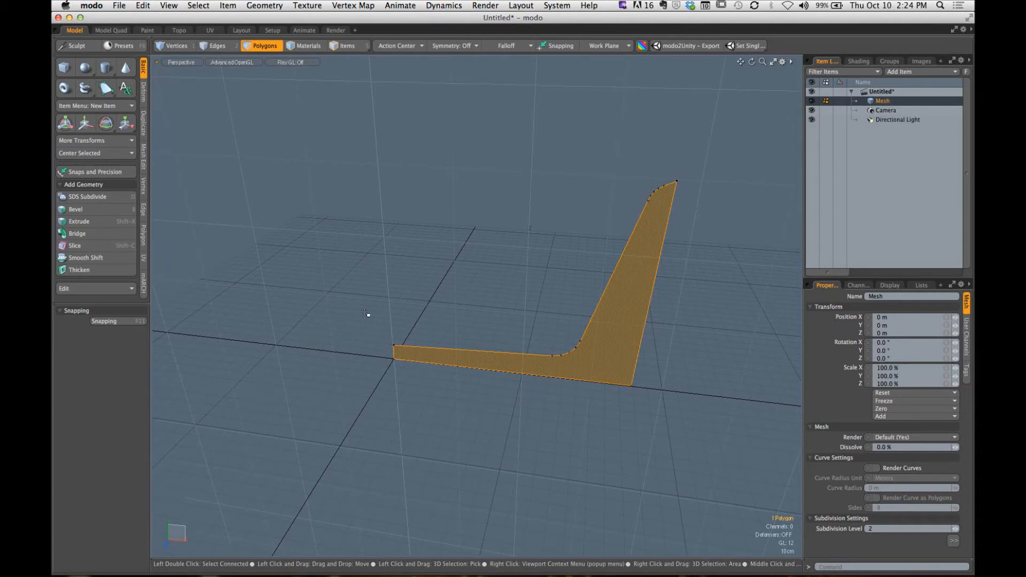
- Try a Radial Sweep of the profile around the Y axis with its center at about X -73 cm
click(143, 124)
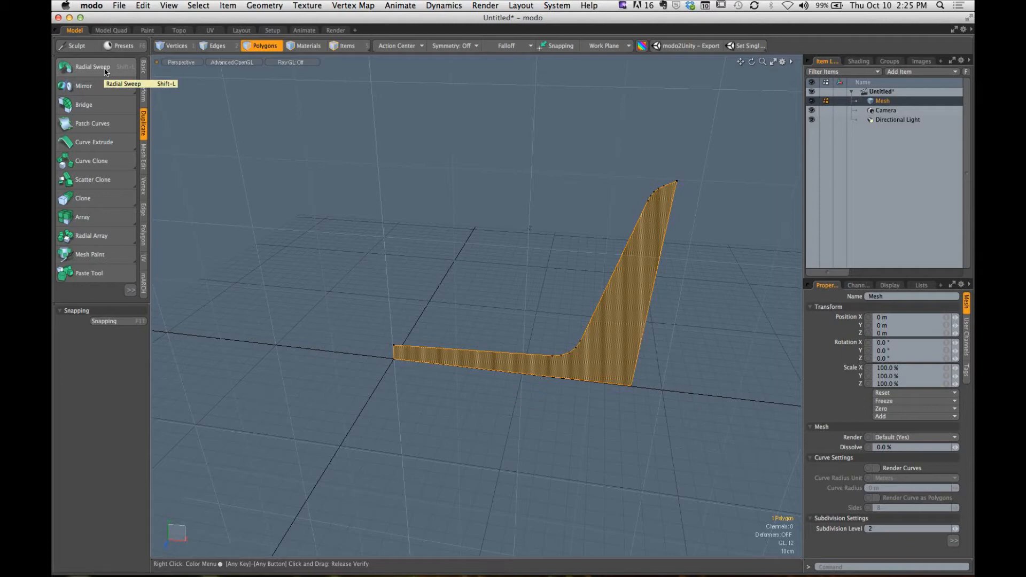
click(91, 67)
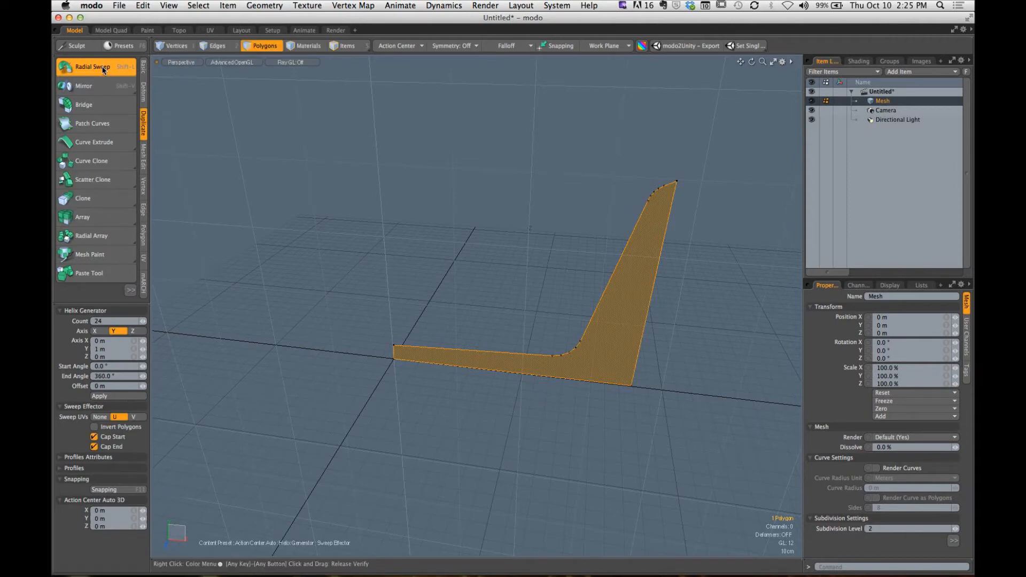
alt+drag(450, 325, 478, 365)
click(423, 344)
alt+drag(478, 314, 651, 300)
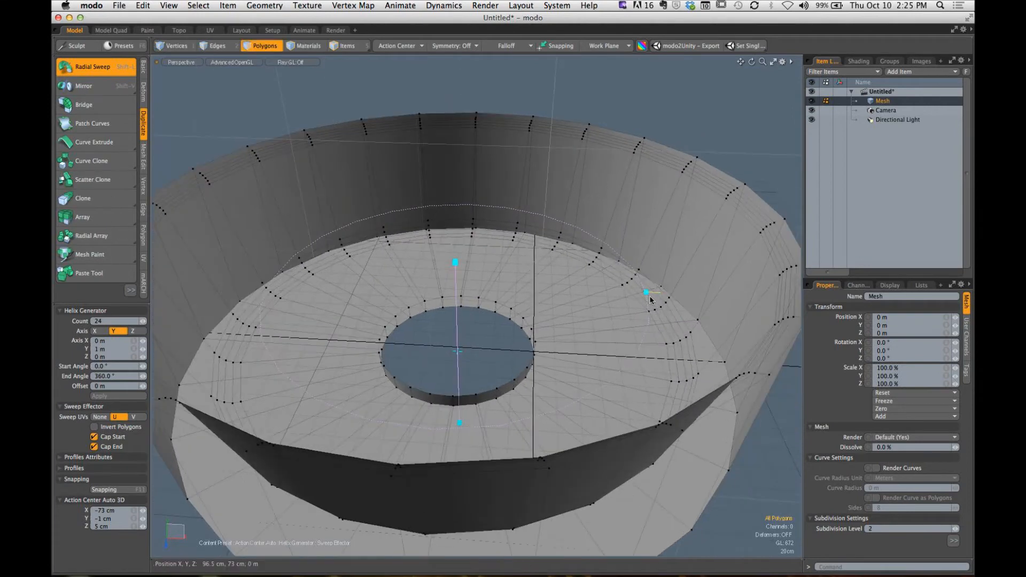
ctrl+alt+drag(566, 332, 342, 347)
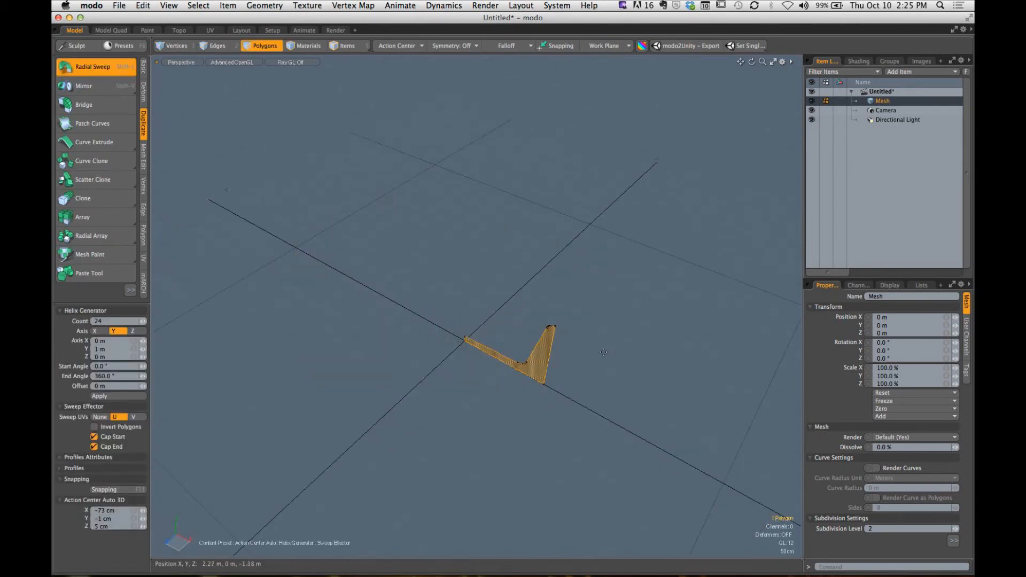
key(space)
- Run Mesh Cleanup on the L-shaped profile with all cleanup options enabled
click(587, 378)
alt+drag(587, 378, 588, 338)
click(558, 359)
click(591, 355)
scroll(585, 339, up, 5)
click(558, 337)
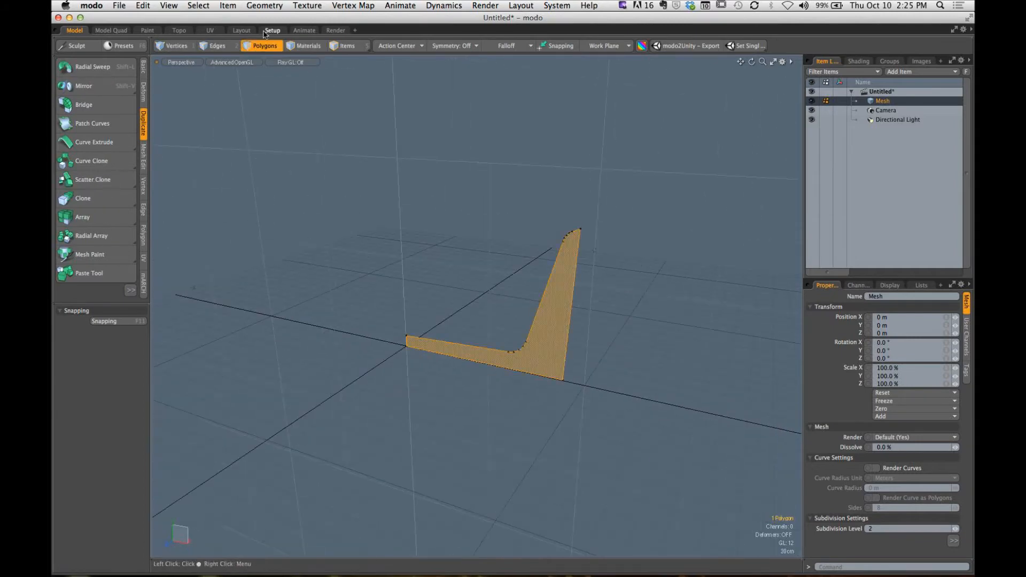
click(265, 6)
click(279, 150)
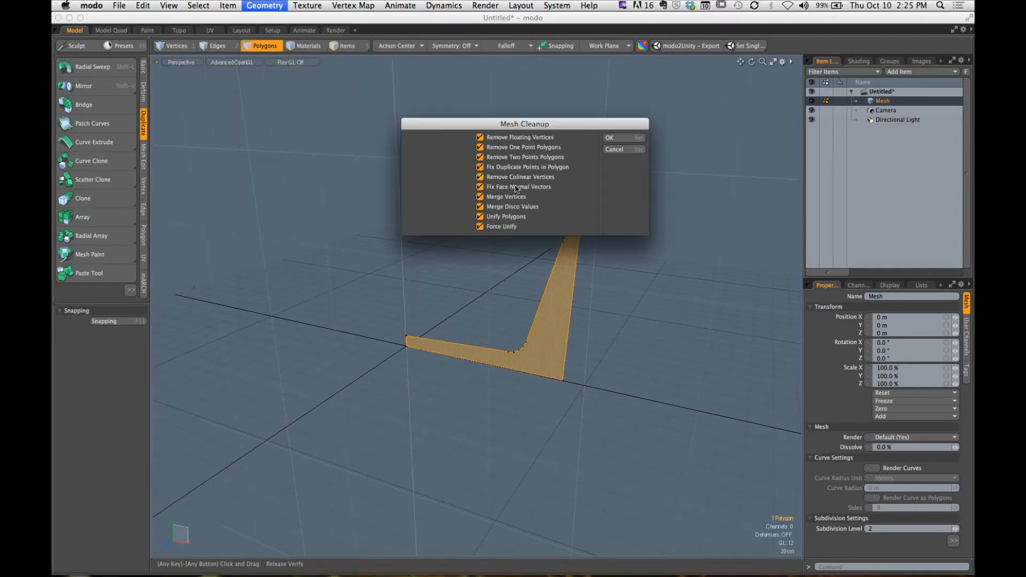
click(609, 137)
click(568, 178)
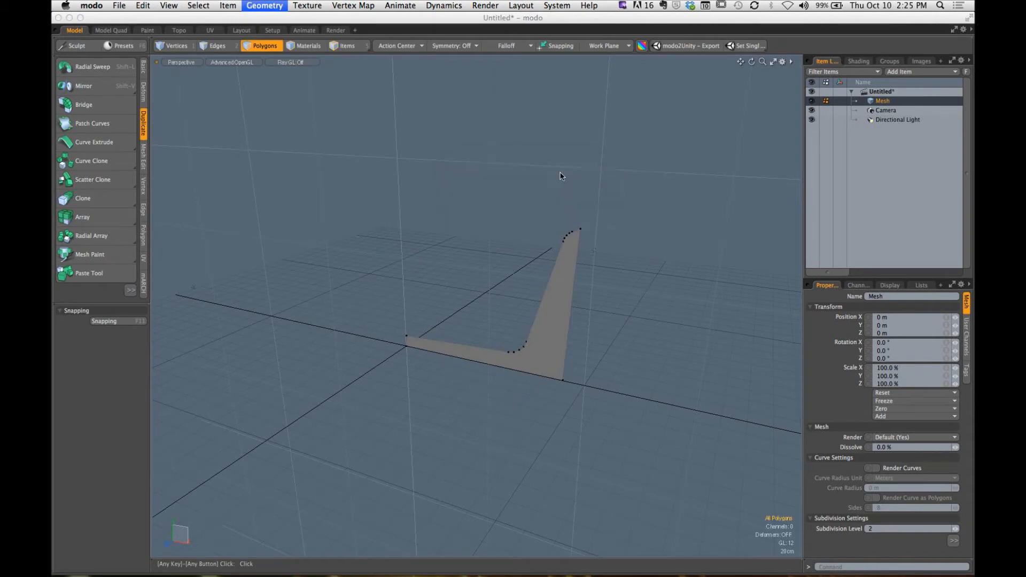
- Select the cleaned profile polygon and Radial Sweep it 360° around the Y axis with a Count of 24
click(545, 329)
alt+drag(364, 300, 462, 302)
scroll(518, 321, up, 5)
key(shift+l)
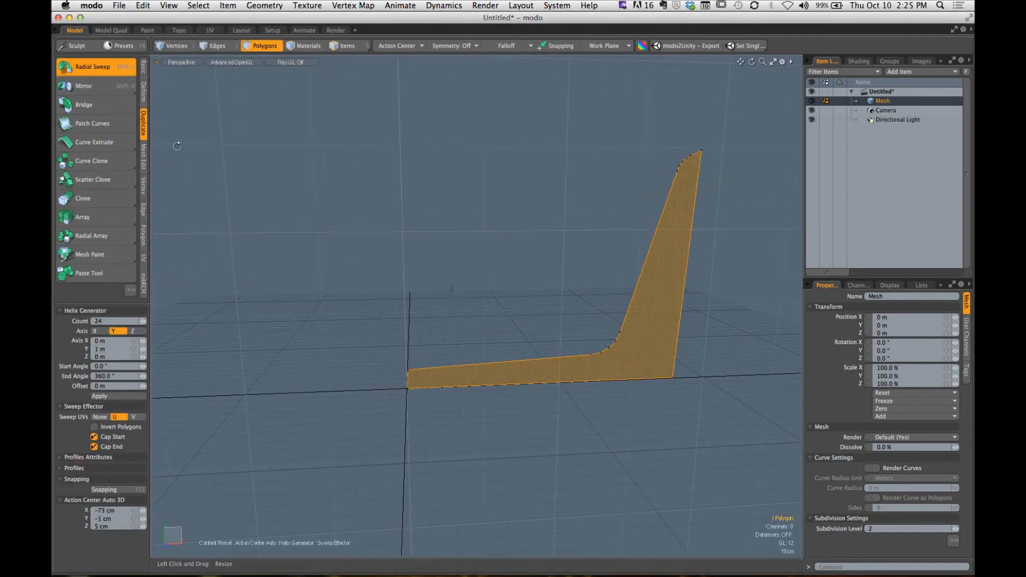
alt+drag(377, 316, 424, 366)
scroll(424, 366, down, 4)
alt+drag(470, 316, 436, 300)
click(412, 332)
scroll(442, 298, down, 3)
mouse_move(435, 300)
alt+shift+mouse_down()
mouse_move(425, 208)
mouse_move(446, 308)
alt+shift+mouse_up()
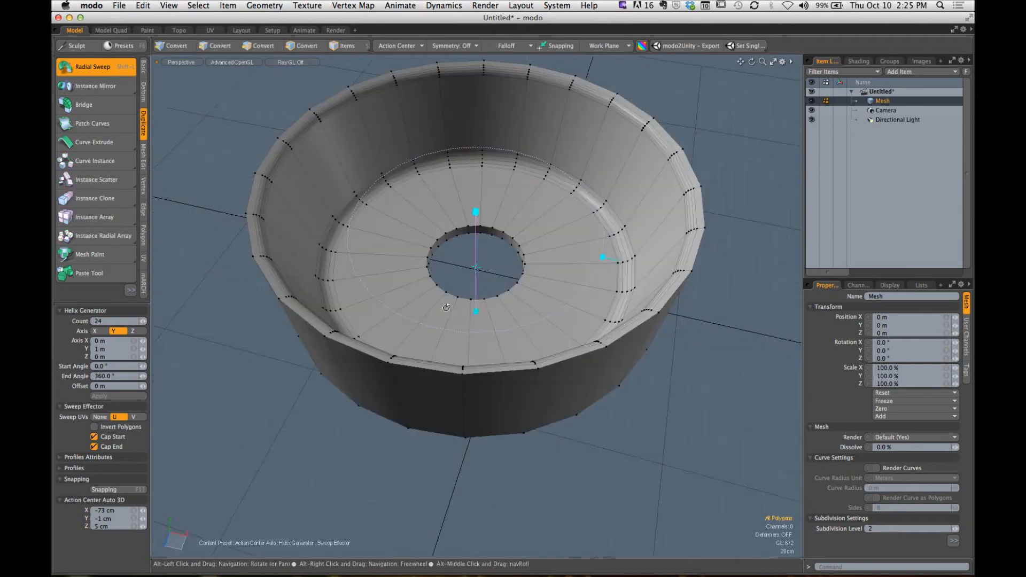
- Move the sweep's center to about X -1.525 m, Y 0 m, Z -2.5 cm and set its End Angle to 180°
drag(476, 267, 436, 305)
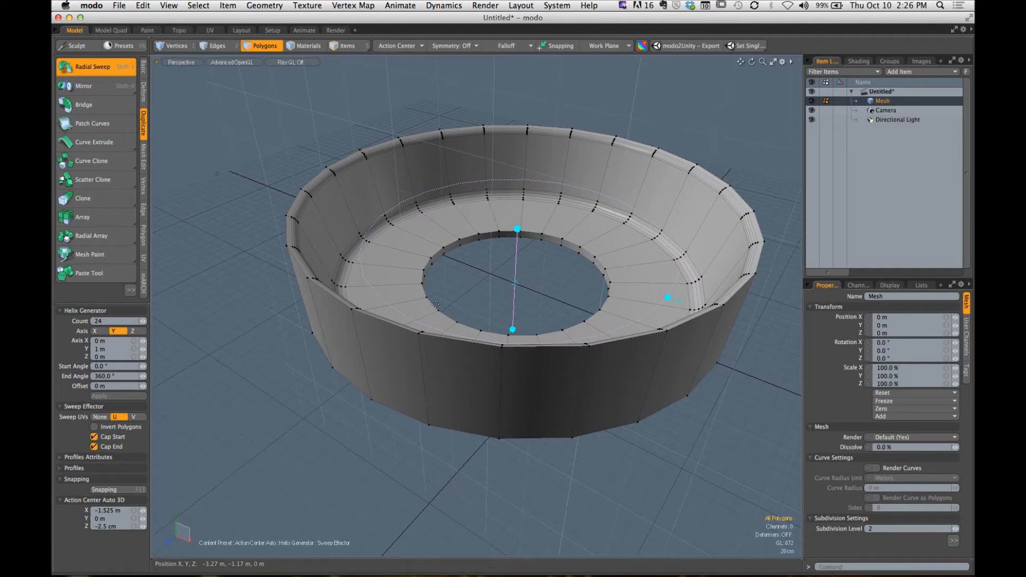
key(ctrl)
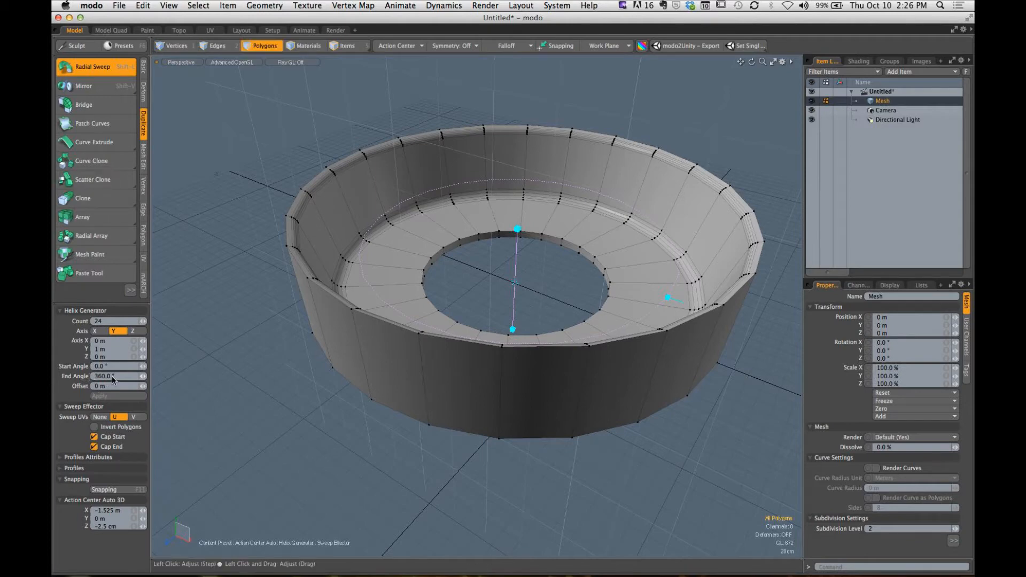
text(180)
key(Return)
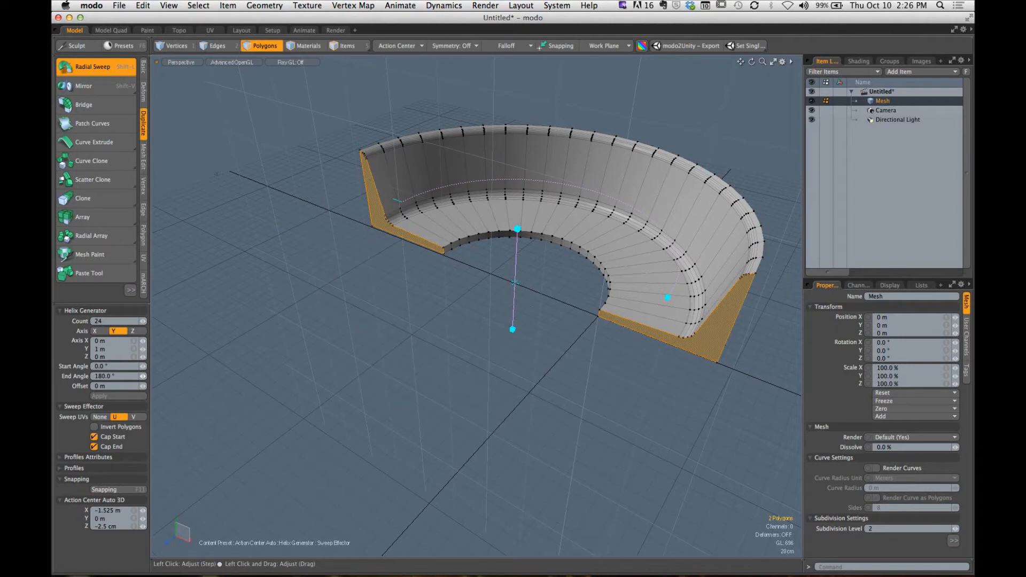
key(ctrl)
alt+drag(476, 342, 503, 417)
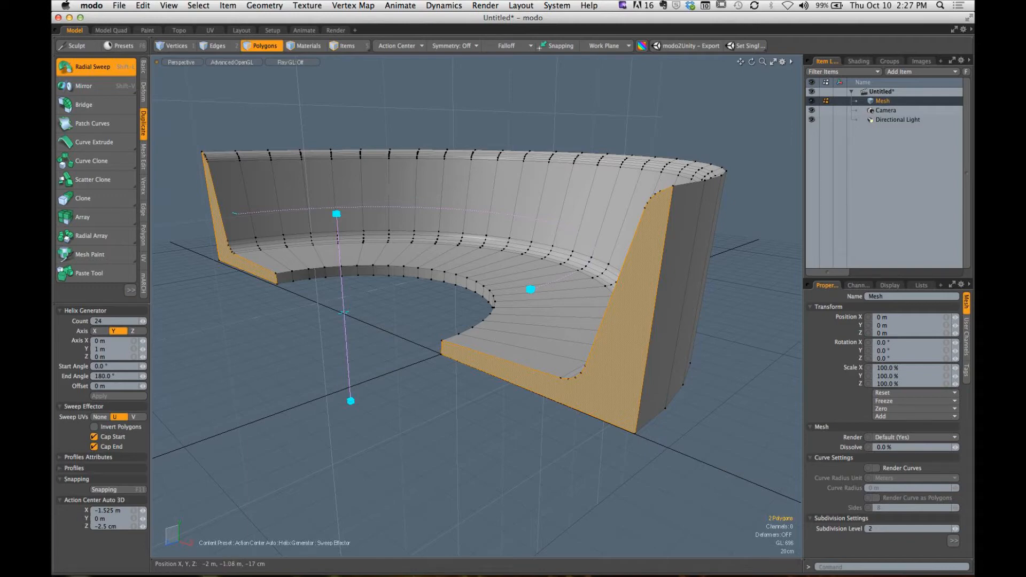
alt+drag(425, 316, 481, 364)
alt+drag(460, 326, 417, 345)
alt+drag(420, 303, 389, 315)
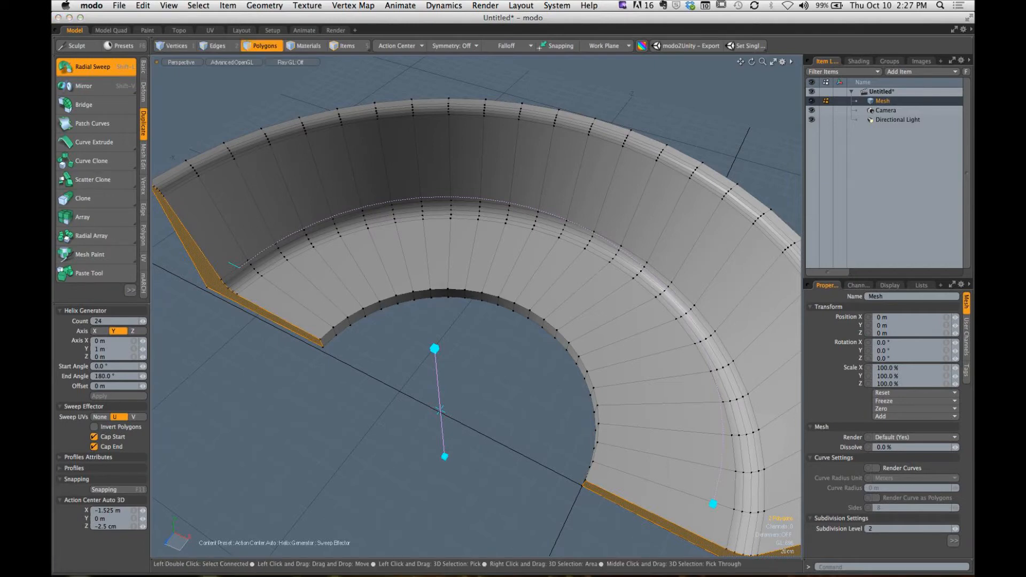
drag(169, 92, 185, 159)
drag(206, 90, 225, 142)
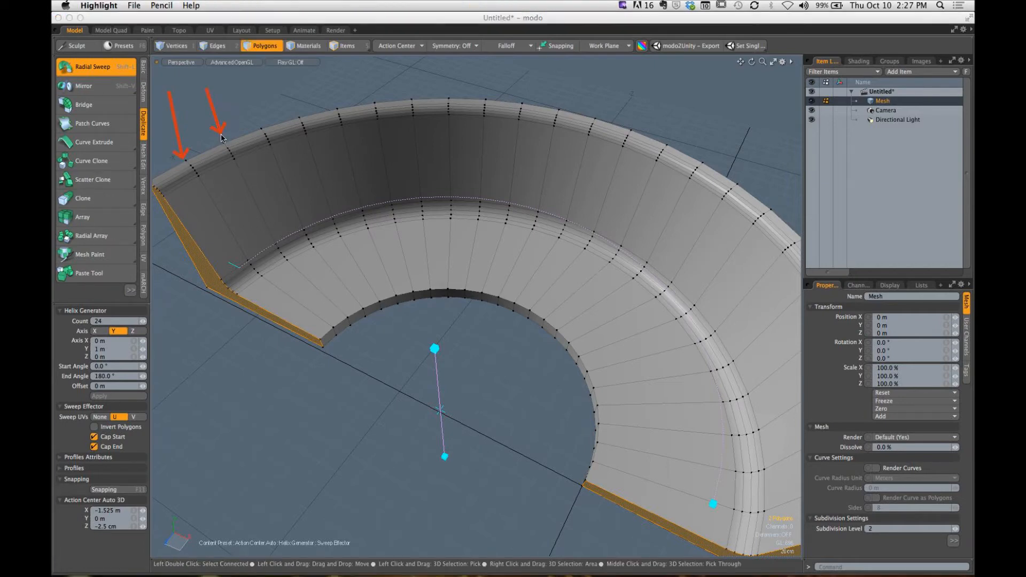
drag(248, 93, 261, 128)
drag(282, 80, 299, 117)
mouse_move(318, 77)
mouse_down()
mouse_move(337, 108)
mouse_move(451, 99)
mouse_up()
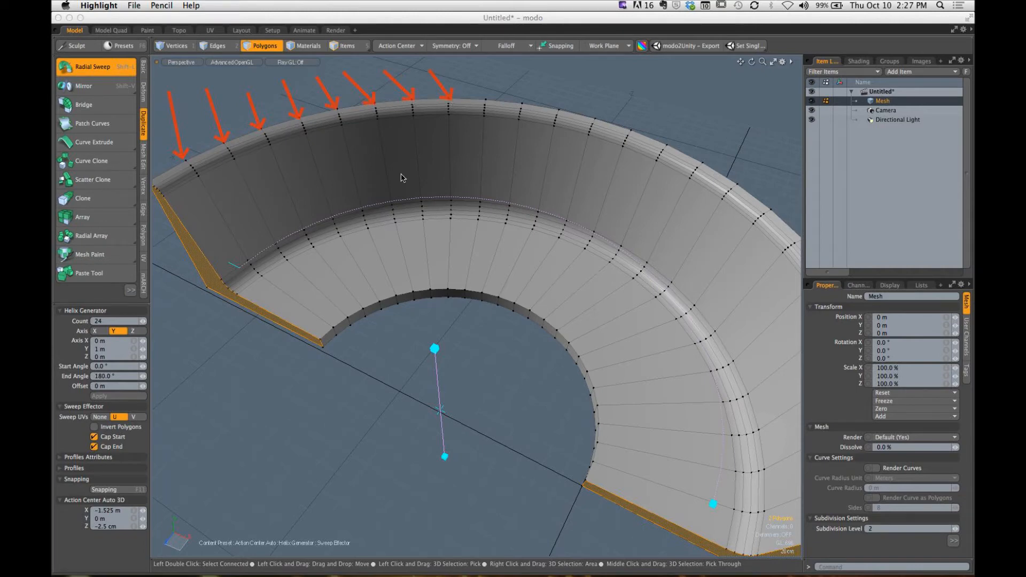
mouse_move(229, 223)
mouse_down()
mouse_move(443, 181)
mouse_move(762, 392)
mouse_move(757, 502)
mouse_up()
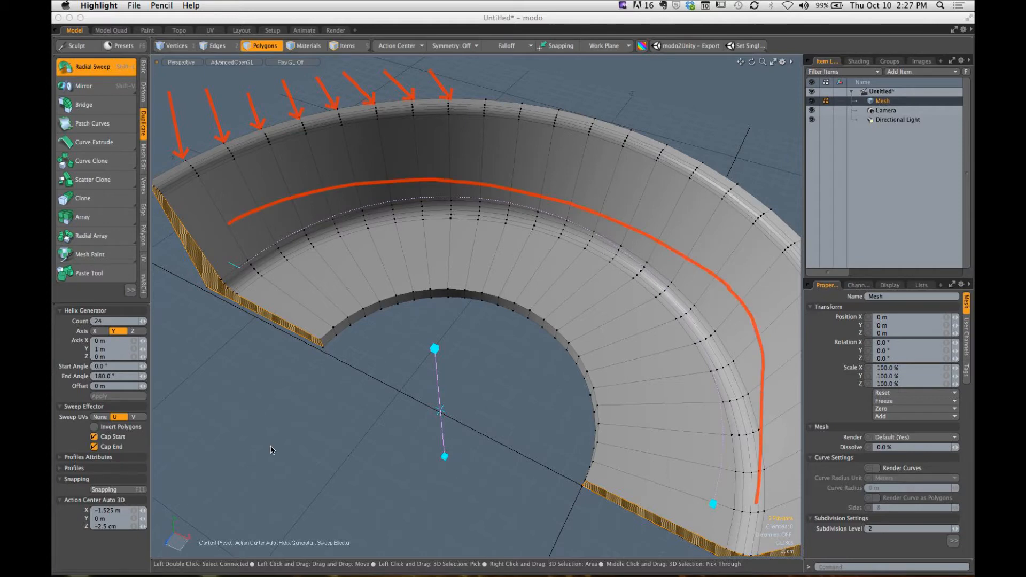
key(Escape)
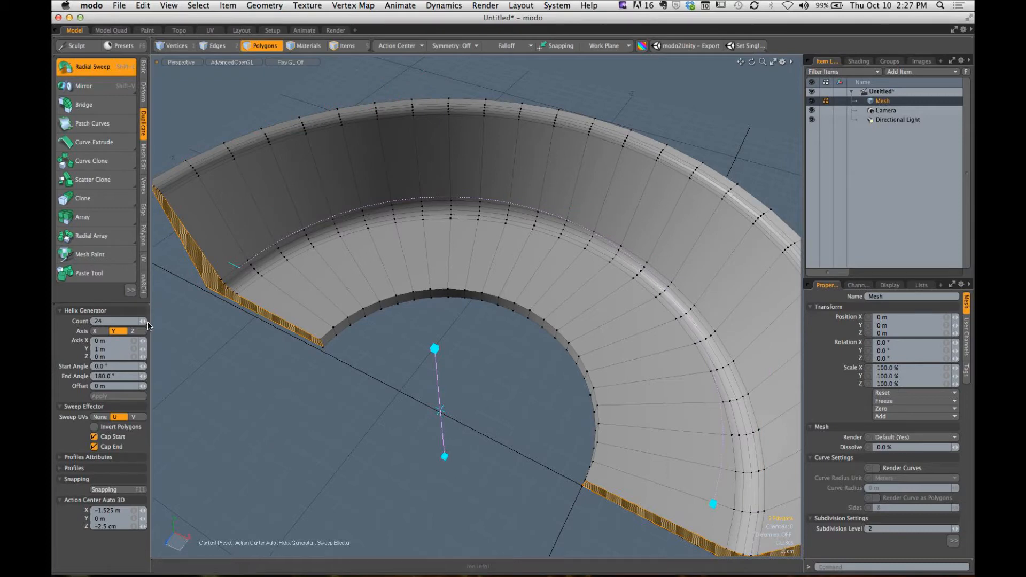
- Reduce the half-ring sweep's Count to 10, reduce it further to 1, and raise it to 3
drag(143, 321, 139, 321)
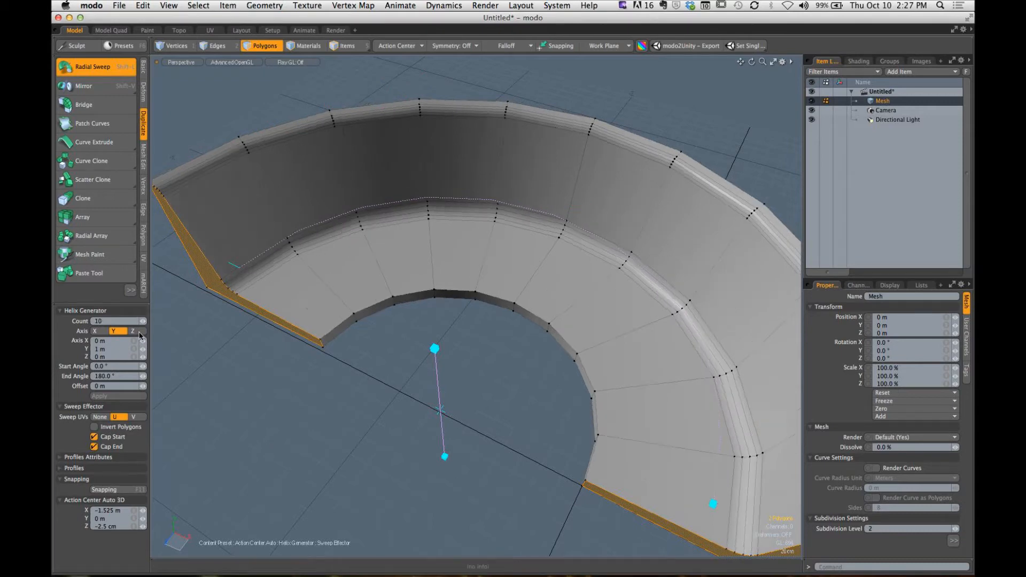
alt+drag(412, 364, 479, 350)
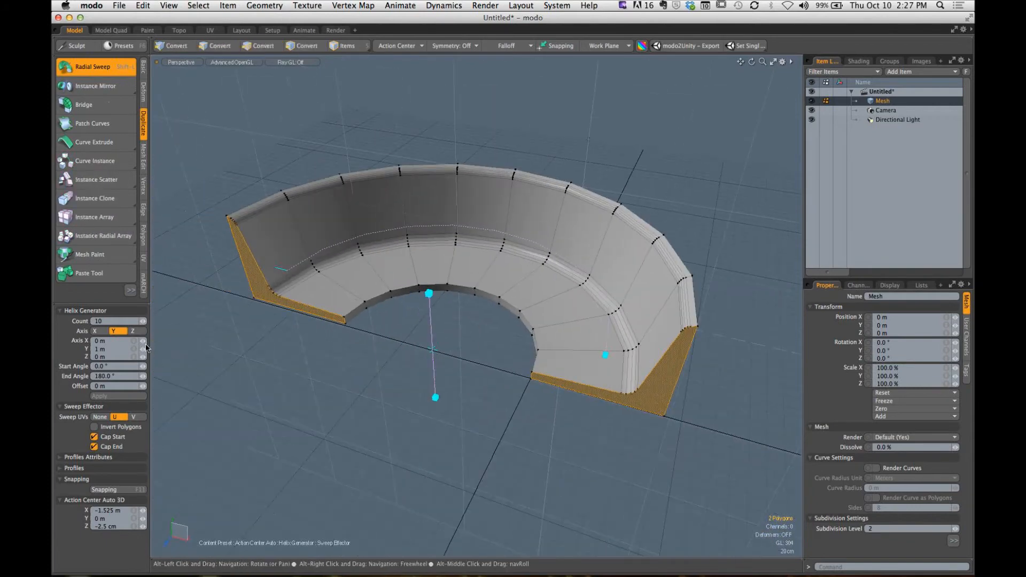
drag(143, 321, 133, 322)
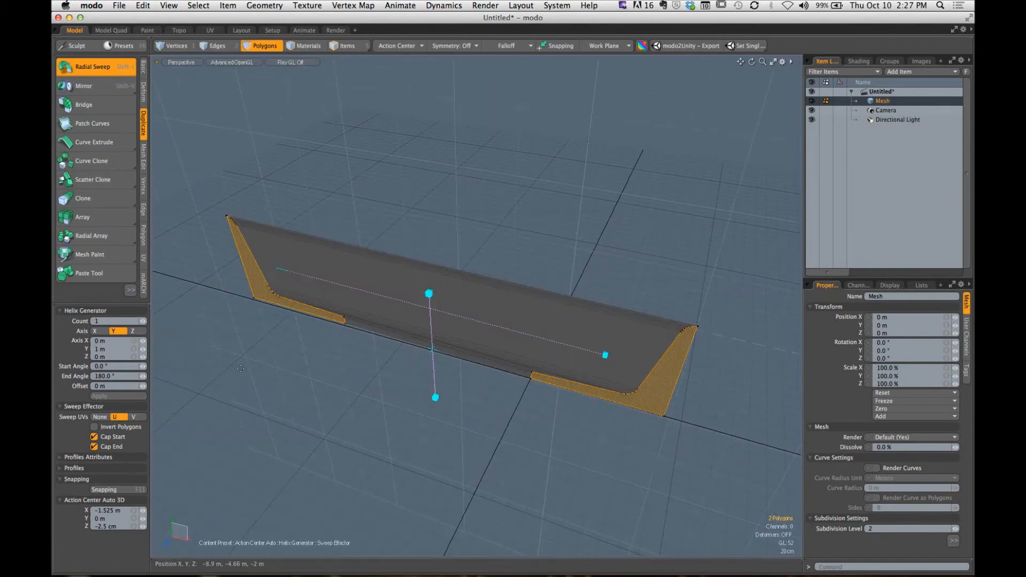
alt+drag(409, 362, 323, 358)
click(144, 323)
click(145, 322)
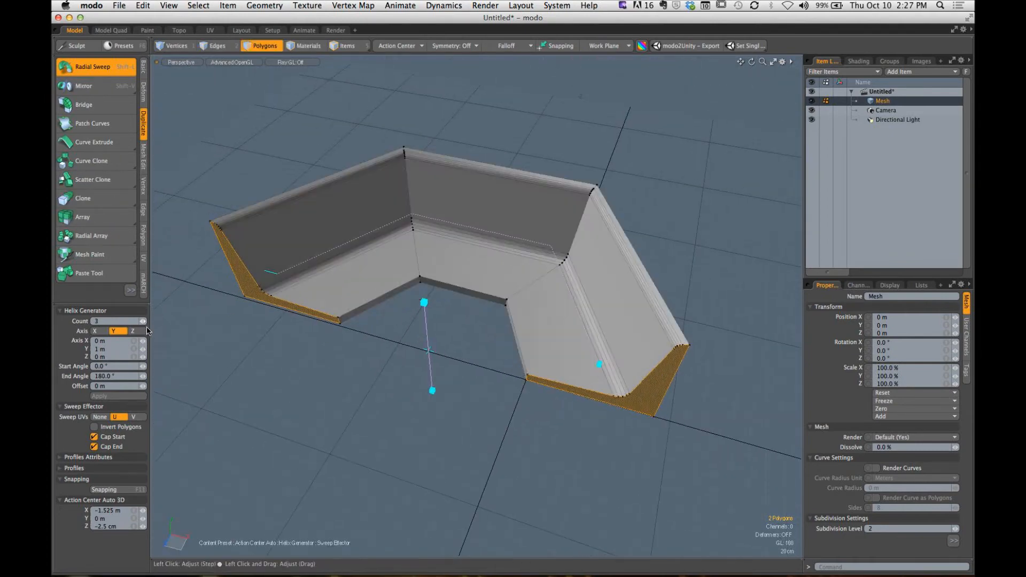
alt+drag(455, 369, 399, 307)
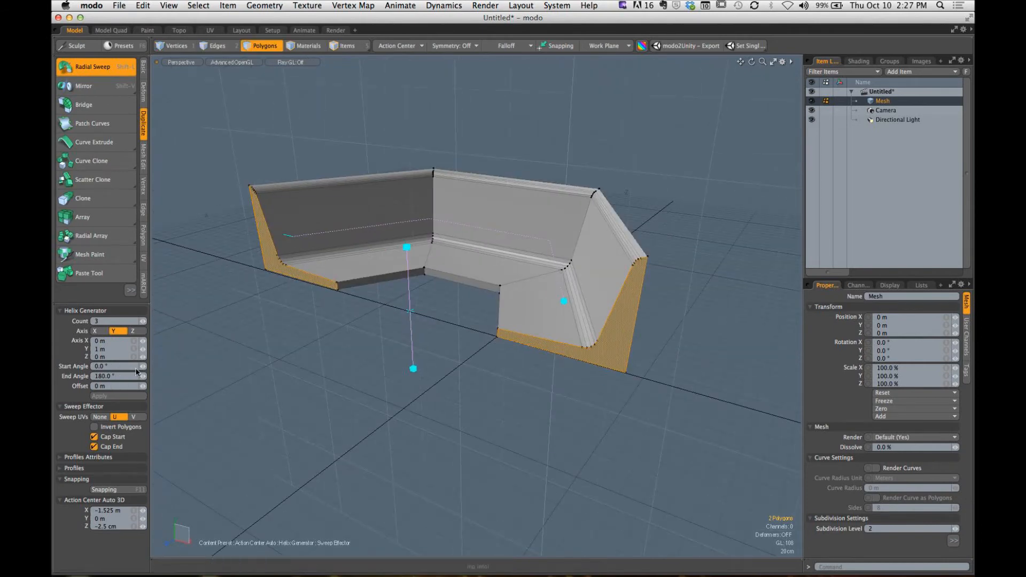
- Set the sweep's End Angle to 360° and its Count to 4 for a closed square ring
click(117, 378)
text(36)
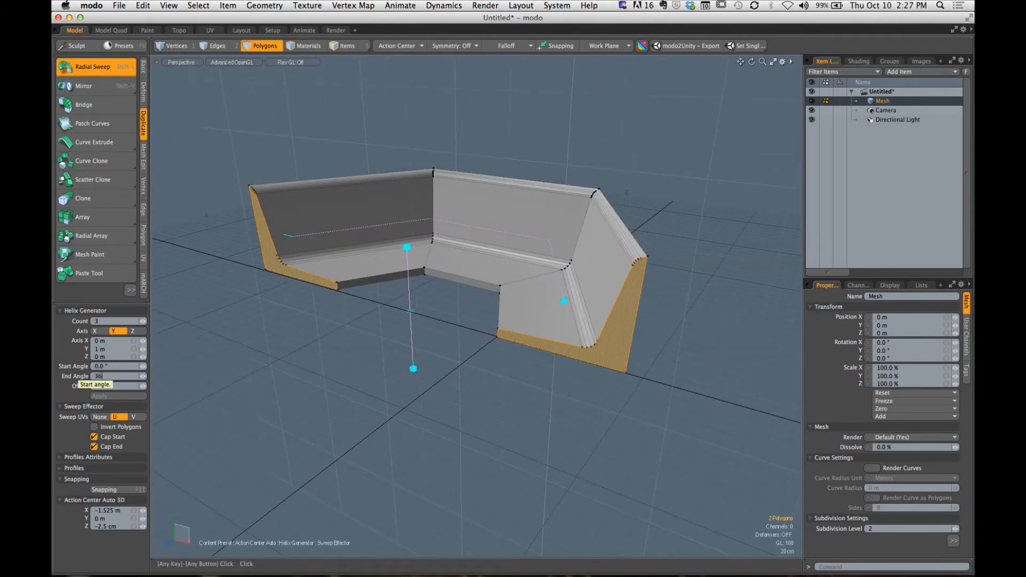
text(0)
key(Return)
alt+drag(458, 265, 403, 335)
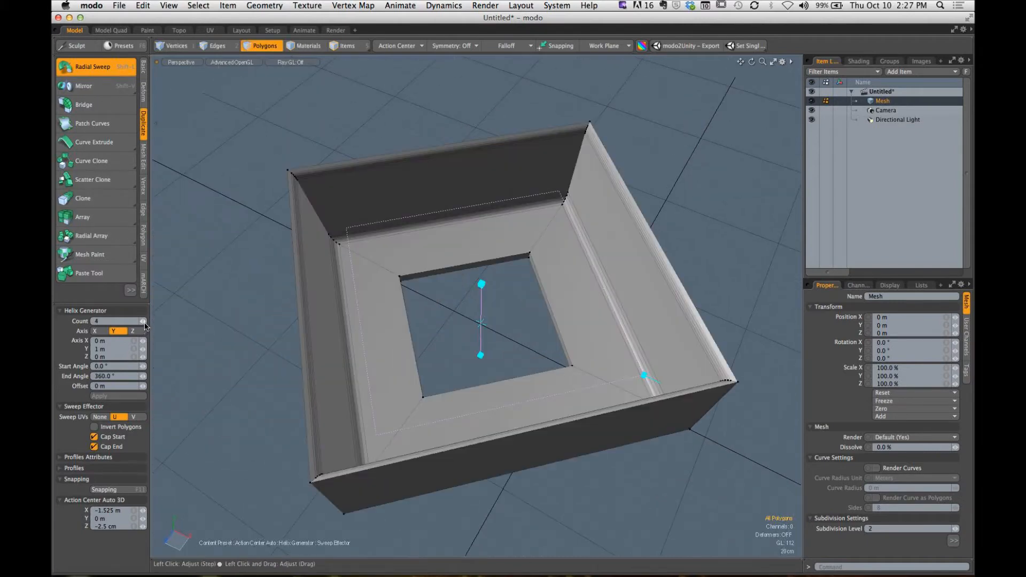
click(144, 321)
alt+drag(498, 334, 442, 327)
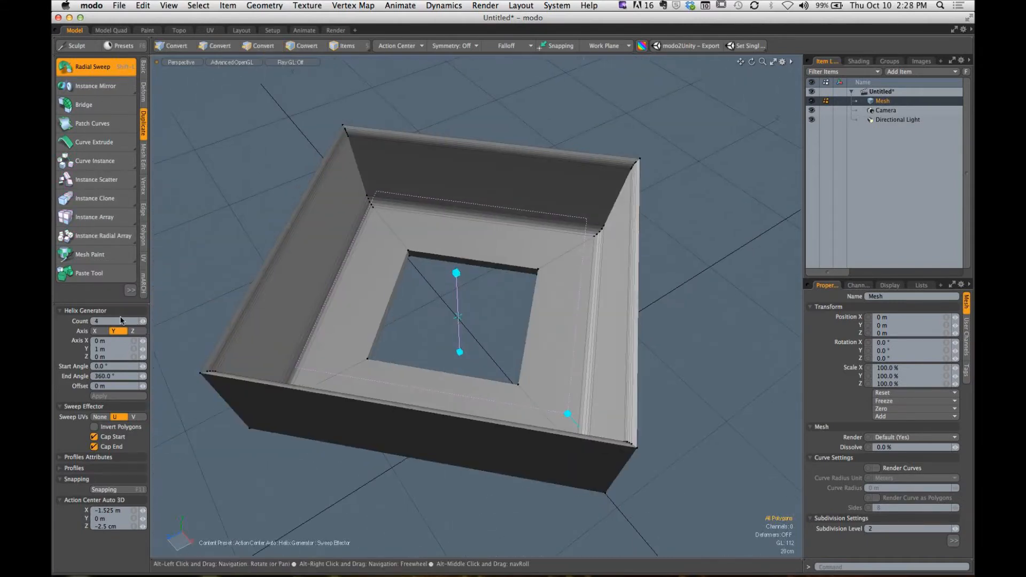
- Raise the closed ring's sweep Count to 5 and on to 12
click(143, 323)
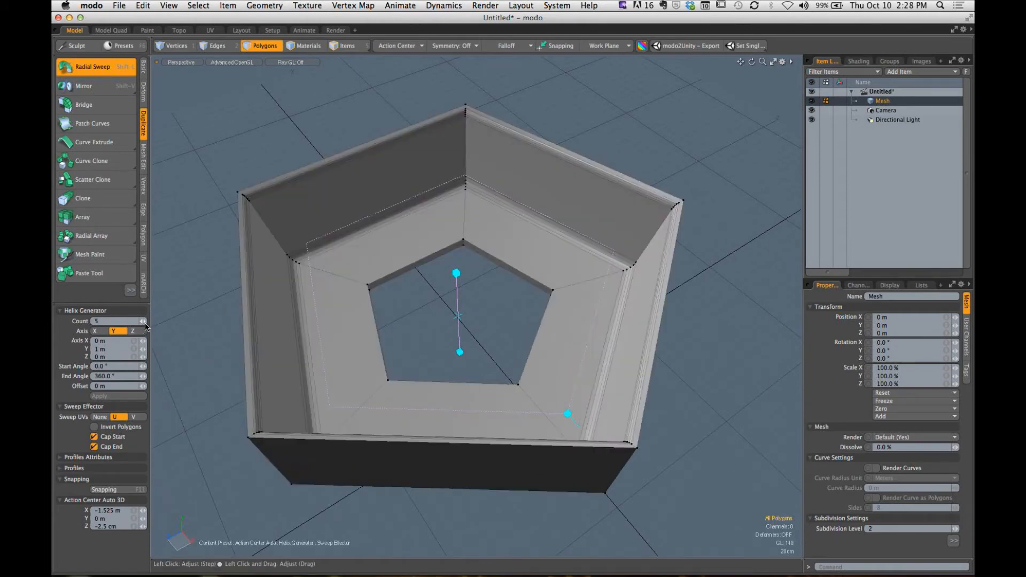
click(144, 322)
click(144, 322)
click(143, 321)
click(144, 321)
click(143, 322)
click(144, 322)
click(144, 321)
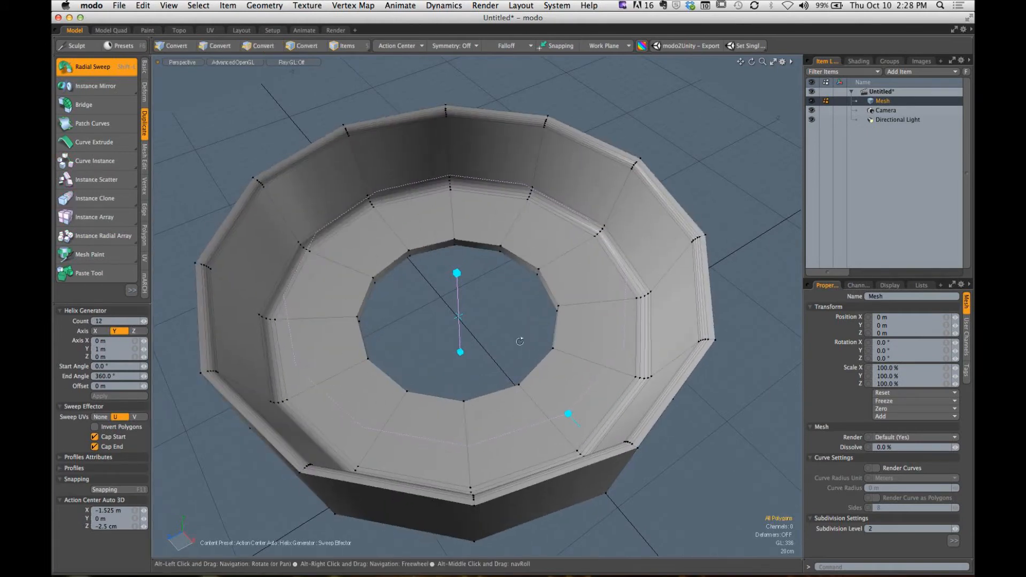
alt+drag(518, 339, 460, 307)
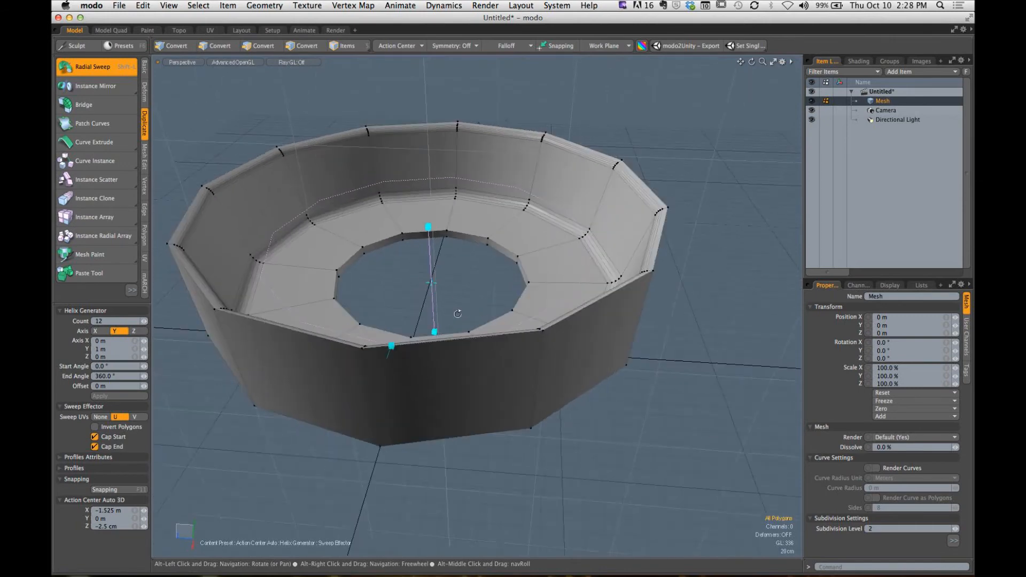
- Try to tilt the sweep axis to about Y 83 cm, Z -19 cm and move its center to about Y 71 cm, Z -1.005 m
drag(427, 230, 458, 235)
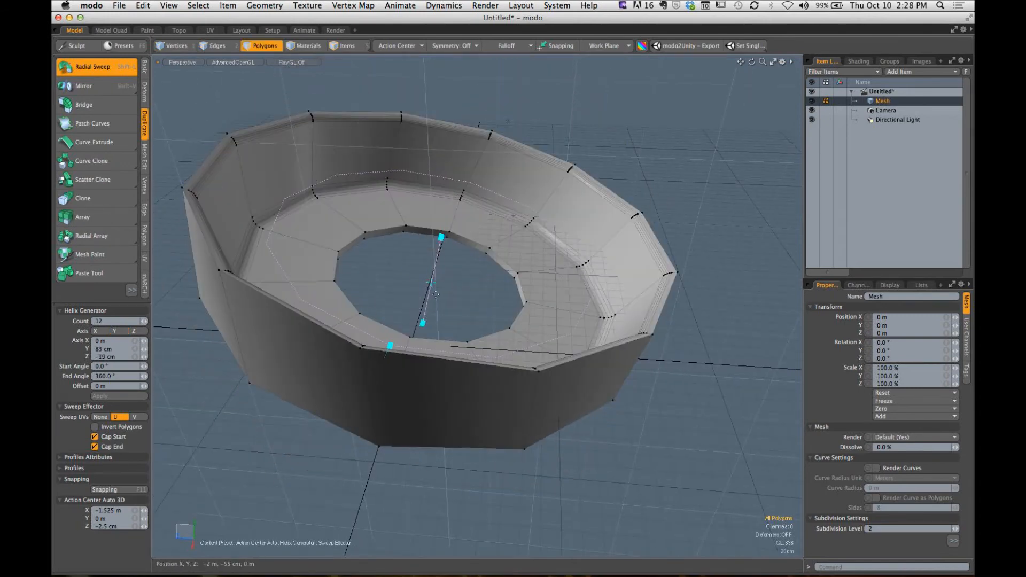
drag(447, 280, 495, 244)
alt+drag(526, 295, 435, 273)
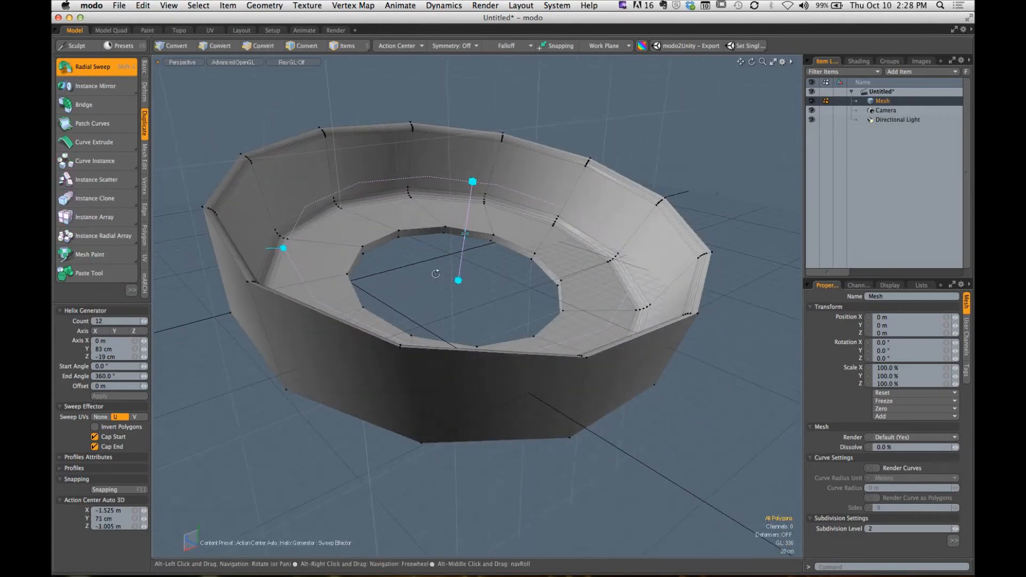
- Undo the sweep's axis tilt and center move, and drop the Radial Sweep tool
key(super+z)
key(super+z)
key(super+z)
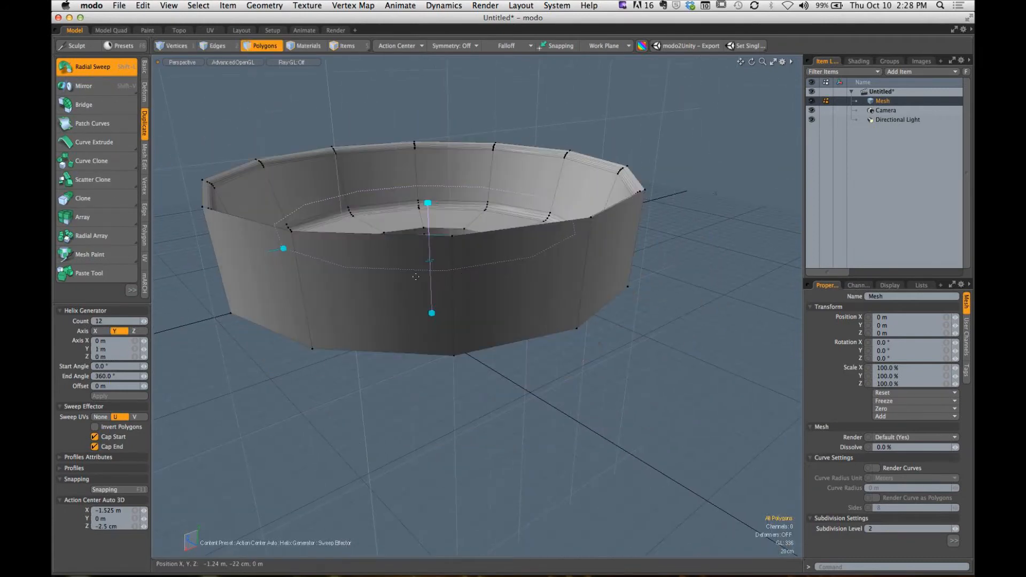
key(space)
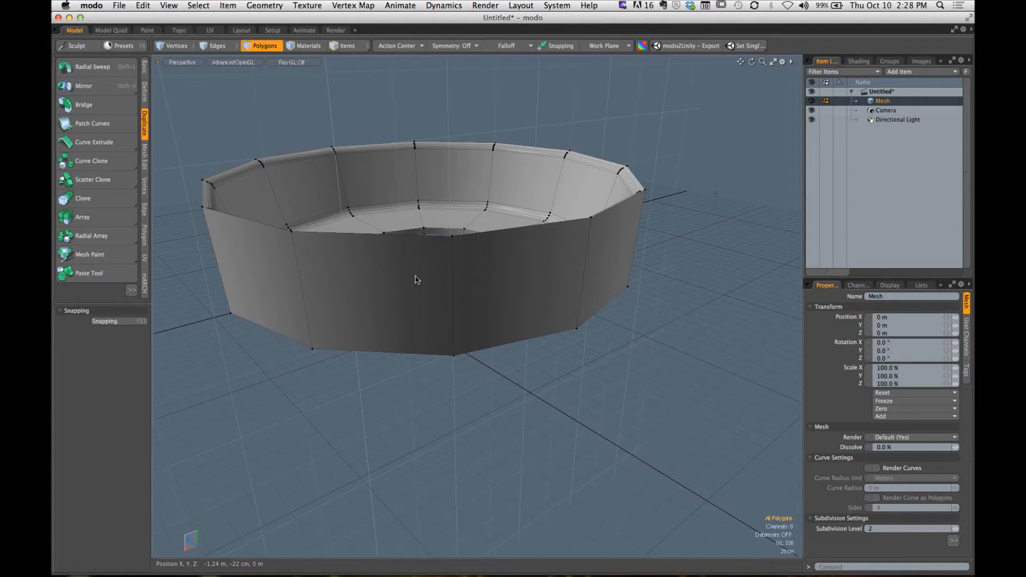
- Undo the 12-count radial sweep to return to the flat L-shaped profile polygon
alt+drag(415, 280, 480, 313)
key(super+z)
key(super+z)
key(super+z)
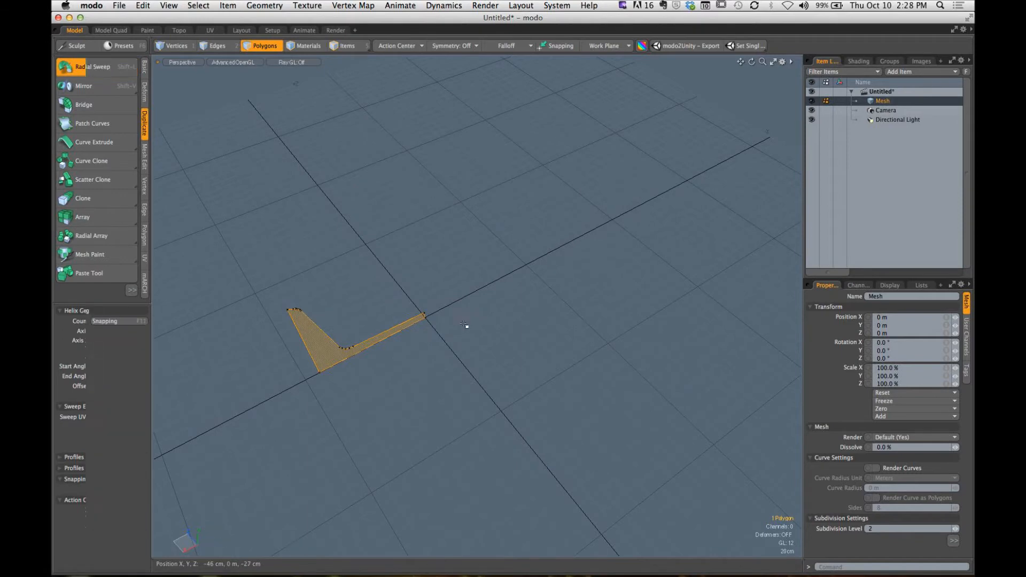
- Select the upper and lower vertices at the profile's inner end, beside the origin, to examine their alignment with the center axis
alt+drag(361, 357, 556, 348)
alt+drag(555, 348, 492, 345)
click(506, 316)
mouse_move(492, 345)
ctrl+alt+mouse_down()
mouse_move(531, 346)
mouse_move(511, 330)
mouse_move(517, 355)
mouse_move(478, 348)
ctrl+alt+mouse_up()
key(1)
click(378, 287)
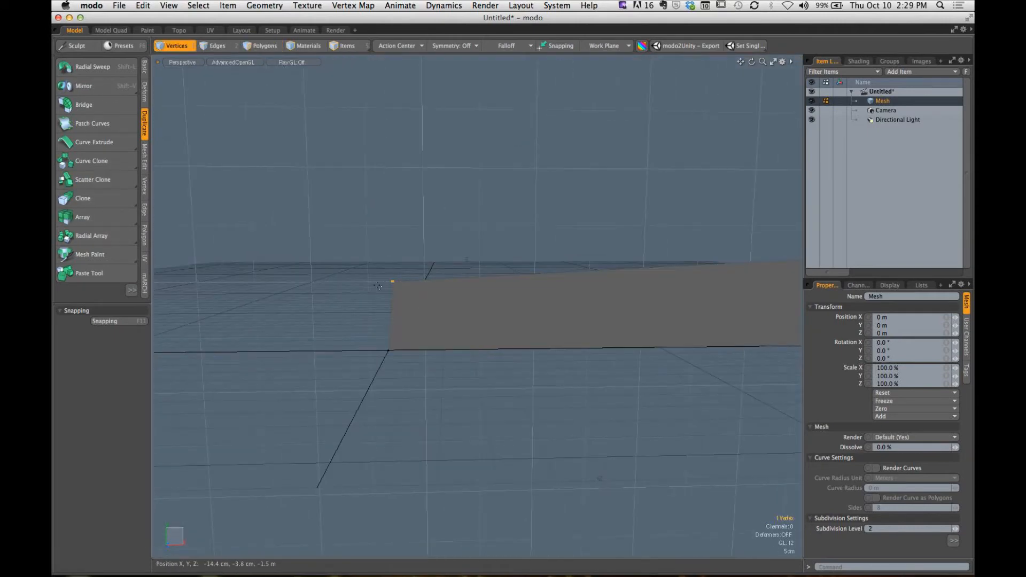
shift+click(404, 344)
alt+drag(435, 355, 505, 364)
ctrl+alt+drag(505, 365, 384, 372)
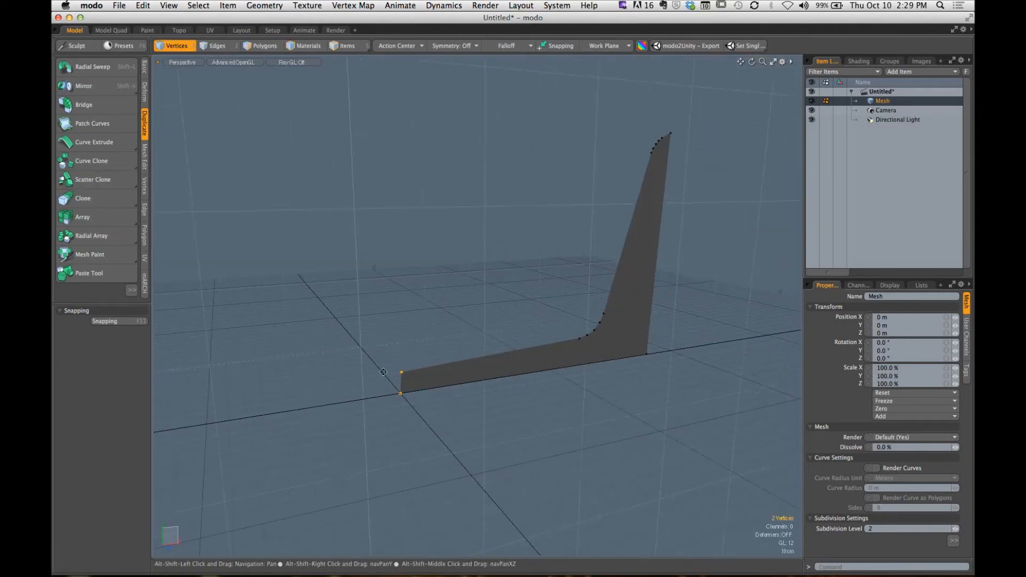
mouse_move(461, 369)
alt+mouse_down()
mouse_move(434, 354)
mouse_move(447, 355)
alt+mouse_up()
alt+shift+drag(447, 355, 473, 358)
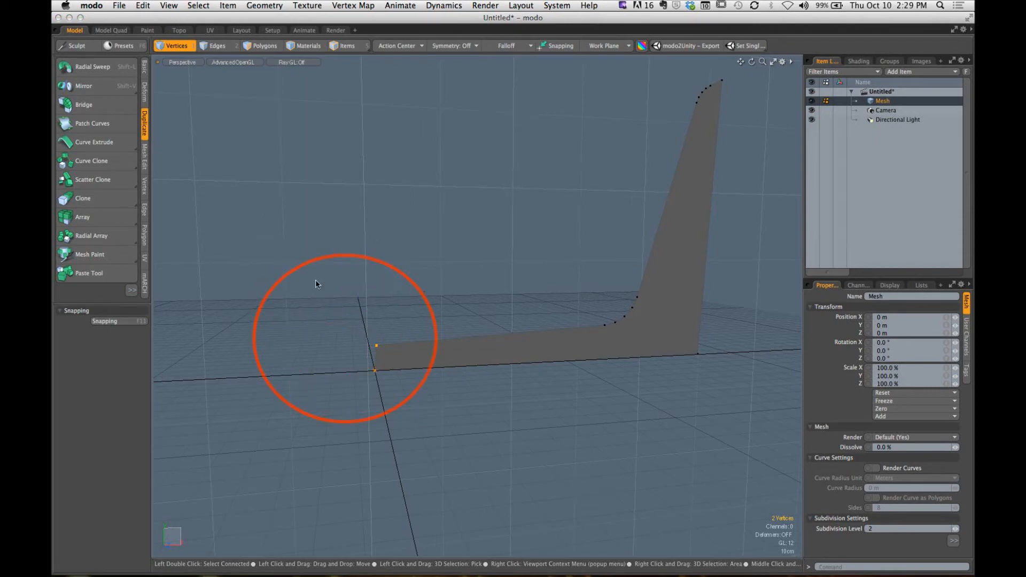
drag(311, 278, 372, 336)
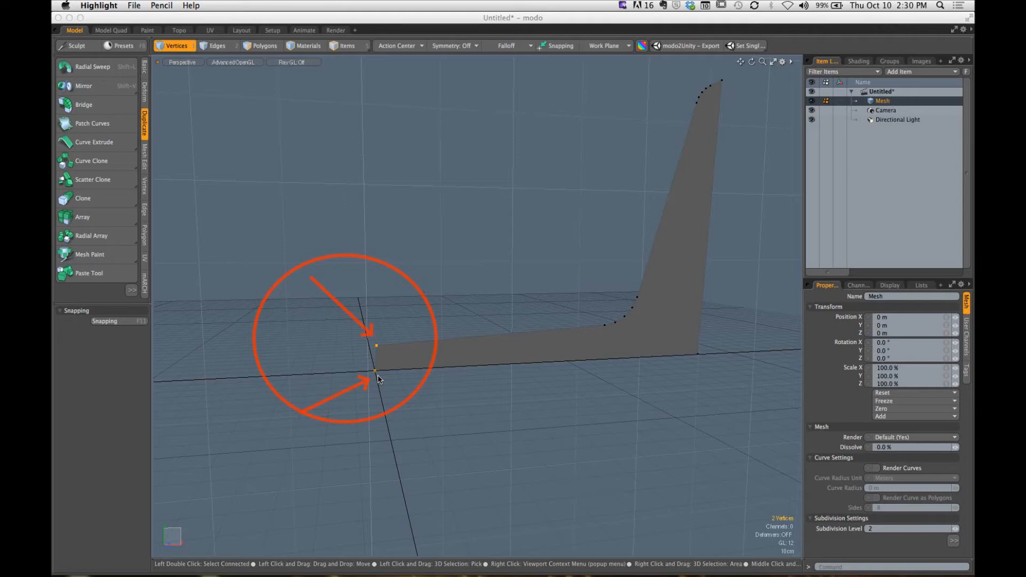
key(Escape)
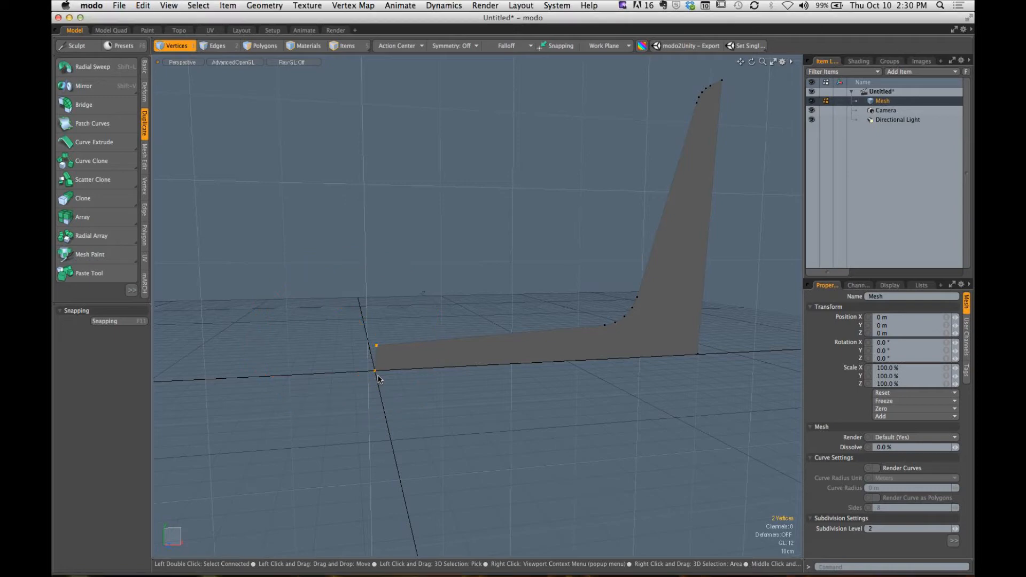
- Move only the upper inner-end vertex along positive X, away from the center axis, to slant the end edge, and clear the selection
mouse_move(399, 287)
ctrl+alt+mouse_down()
mouse_move(442, 351)
mouse_move(469, 343)
mouse_move(413, 352)
ctrl+alt+mouse_up()
key(shift+a)
alt+drag(413, 351, 419, 352)
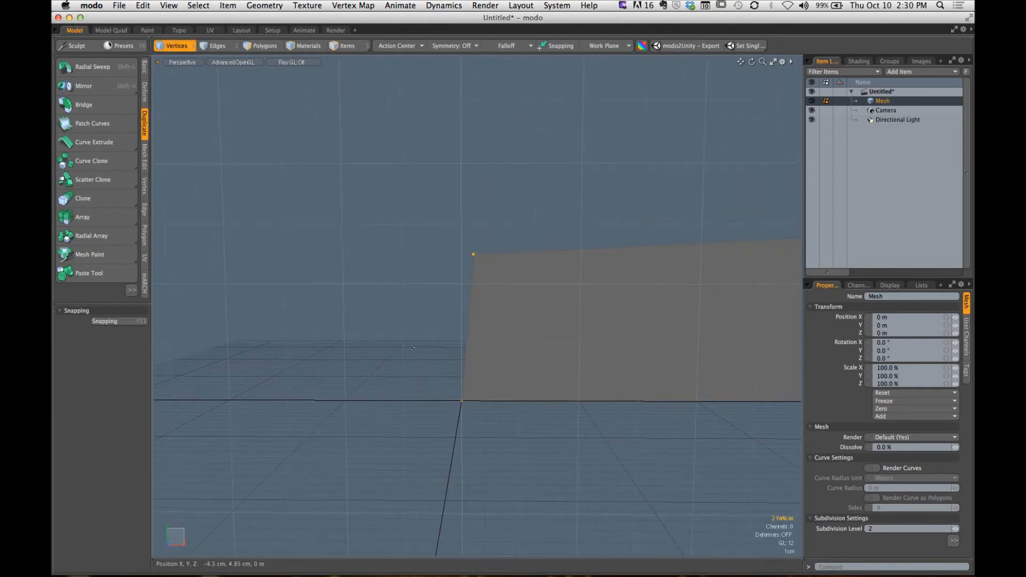
click(427, 315)
click(474, 254)
key(w)
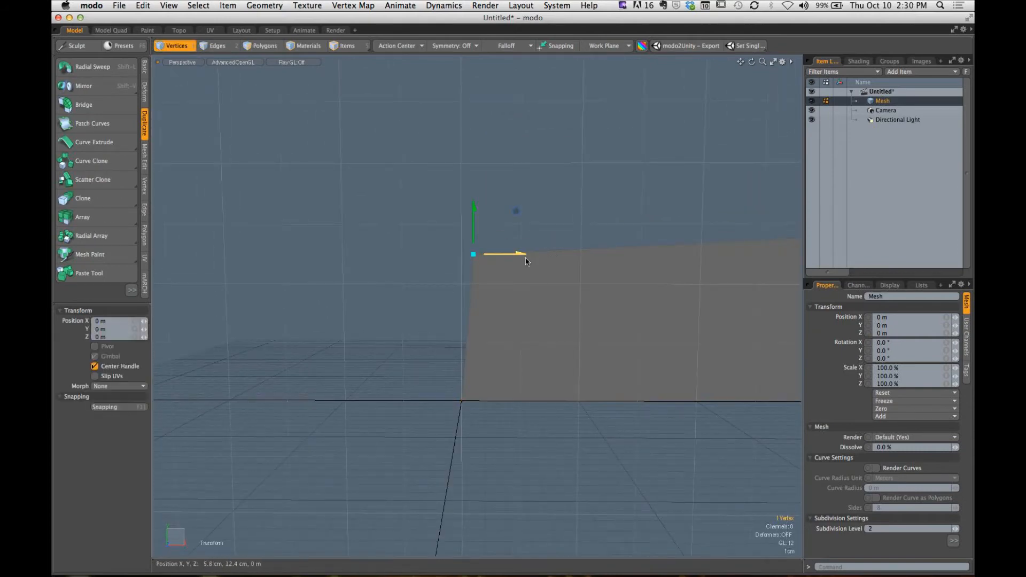
drag(521, 253, 628, 252)
alt+drag(543, 327, 511, 310)
key(q)
click(505, 319)
- Select both vertices of the slanted inner end and center them along the X axis
key(1)
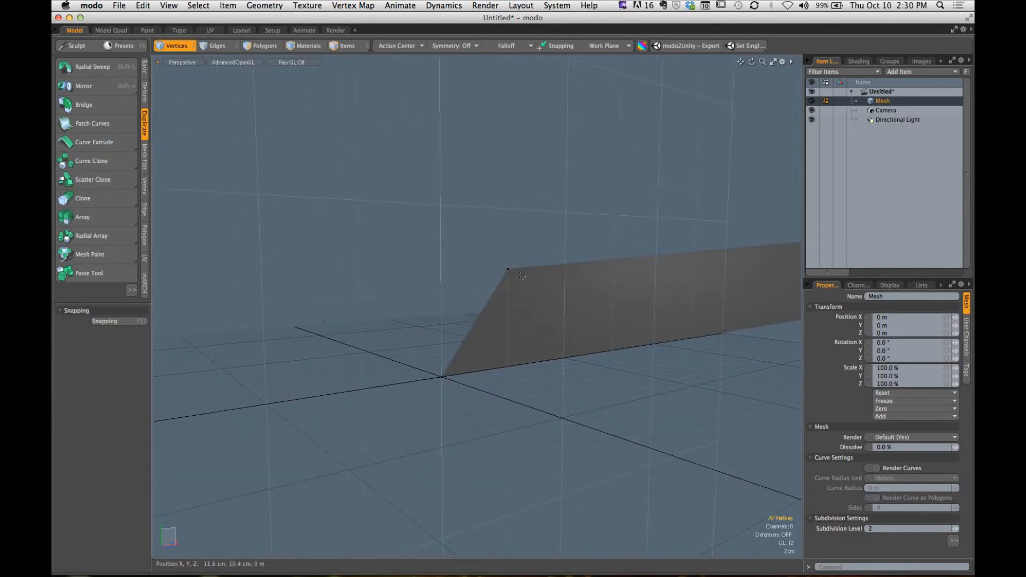
click(508, 269)
shift+click(442, 379)
alt+drag(443, 384, 479, 360)
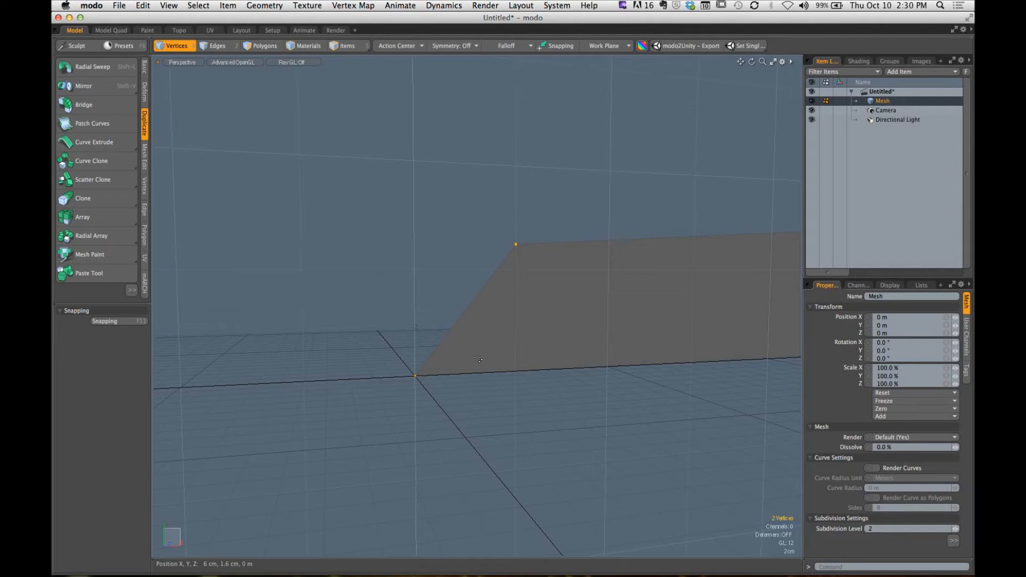
click(144, 69)
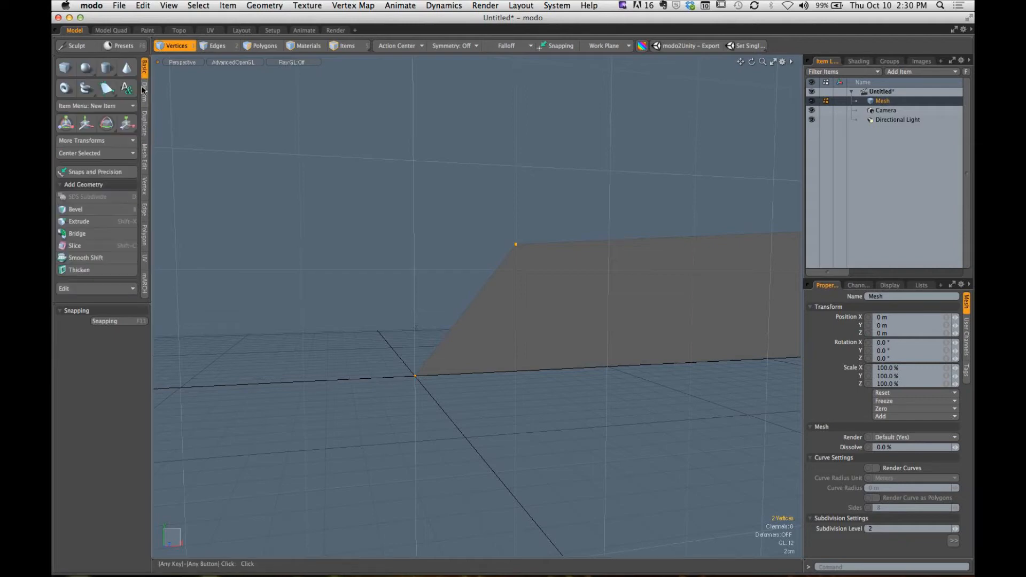
click(98, 154)
click(96, 162)
alt+drag(455, 299, 412, 306)
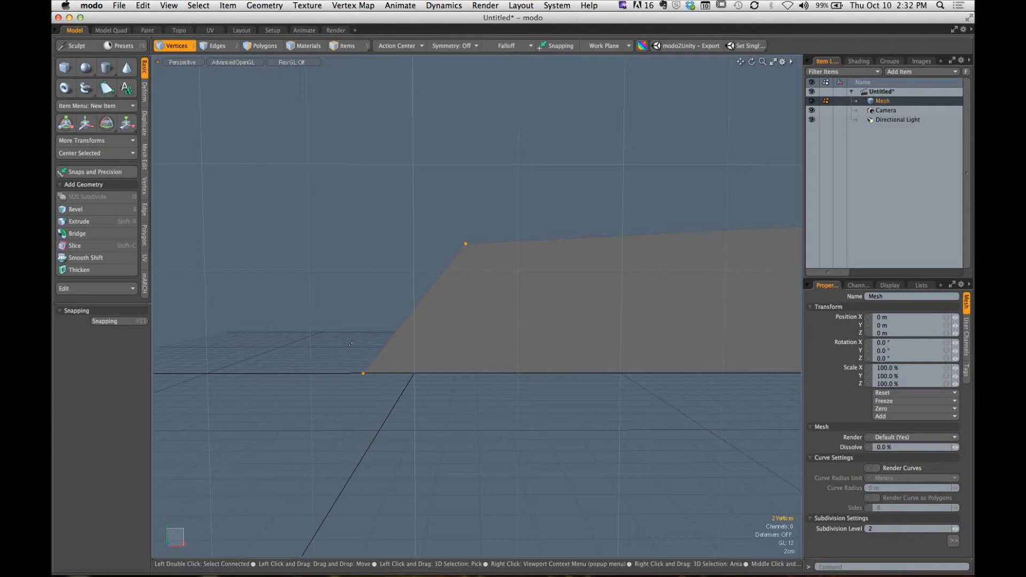
- Set the X position of both selected inner-end vertices to 0 m with Set Position
key(alt)
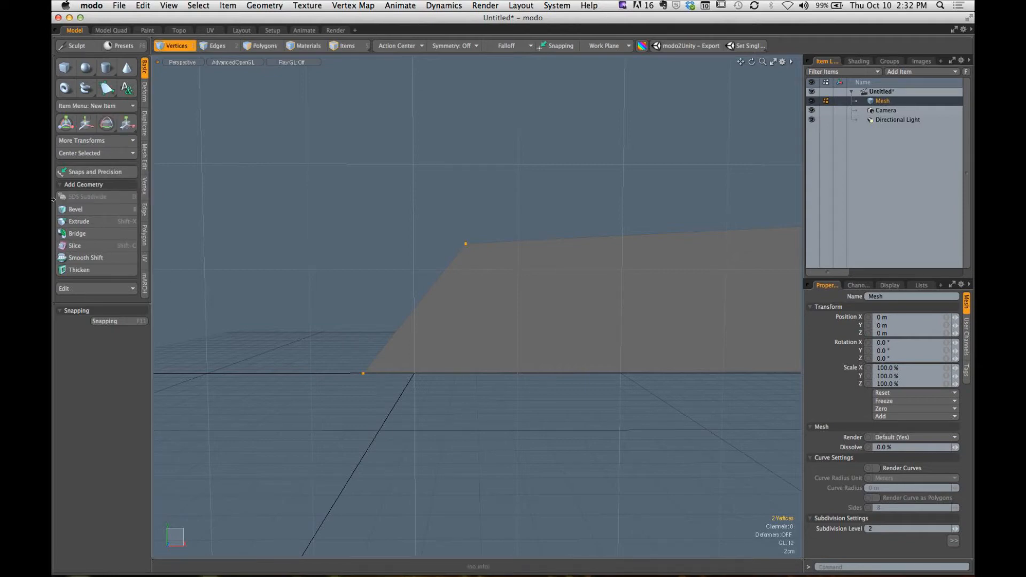
drag(273, 205, 152, 189)
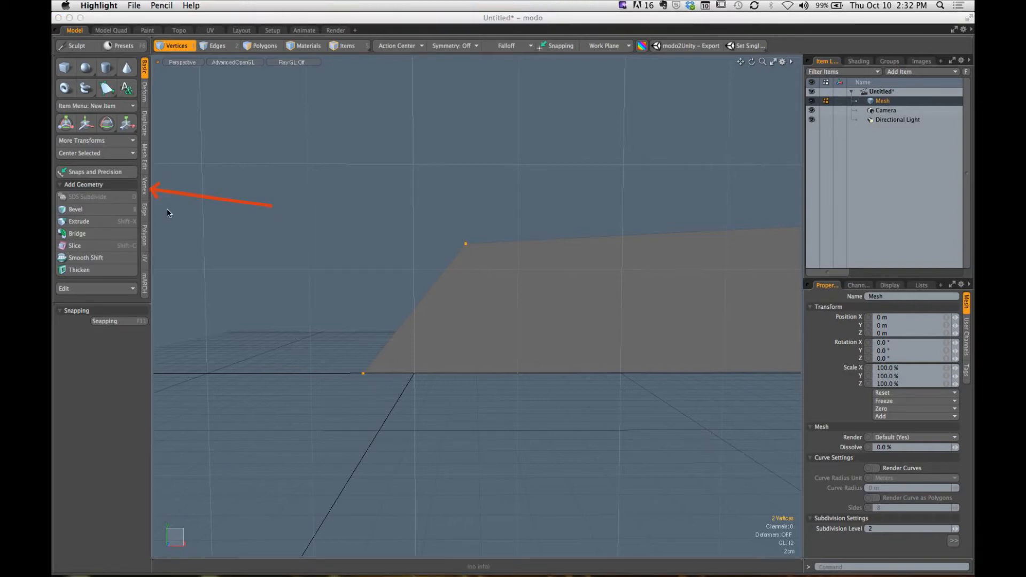
key(Escape)
click(145, 188)
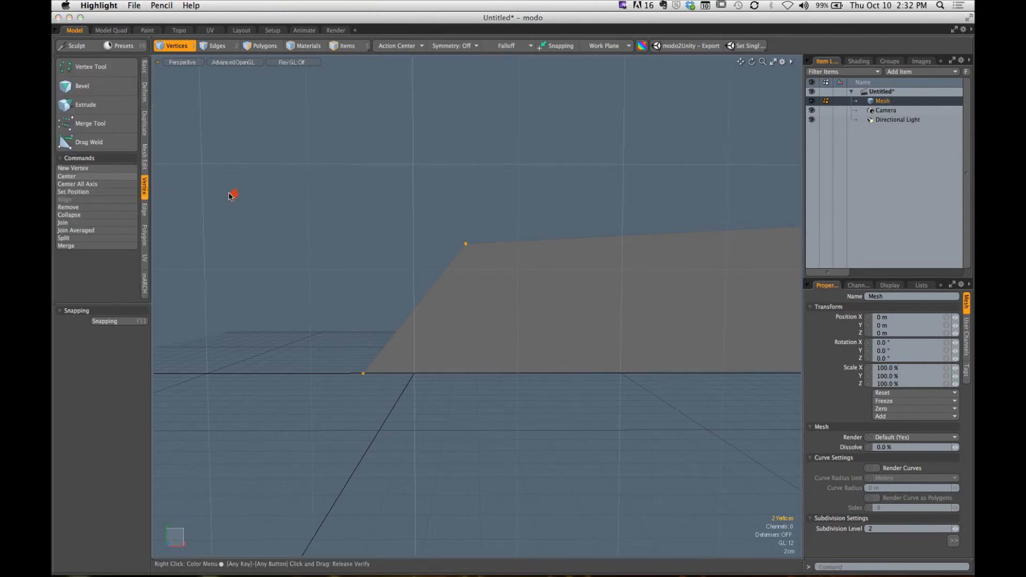
drag(237, 194, 98, 192)
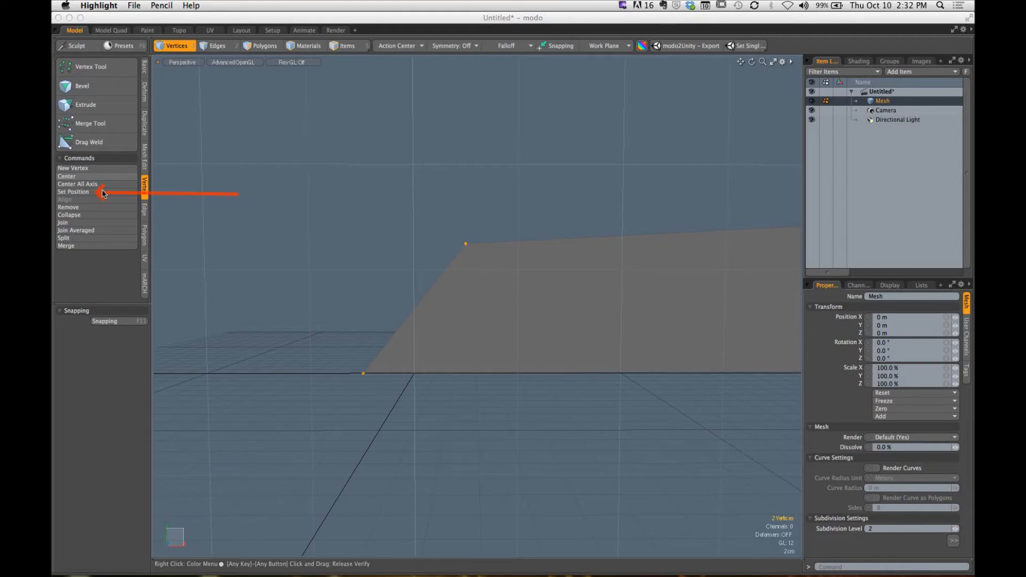
key(Escape)
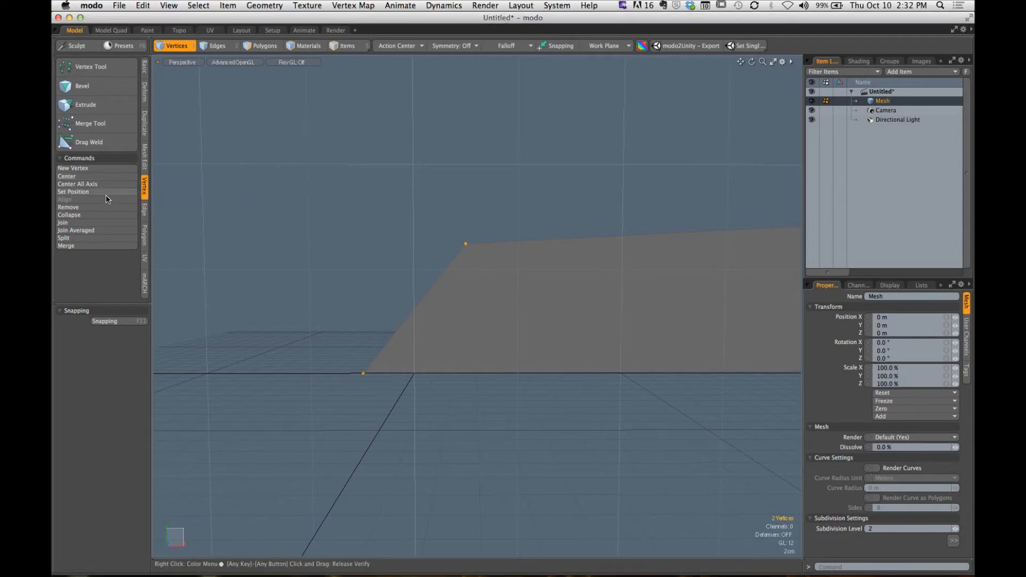
click(90, 191)
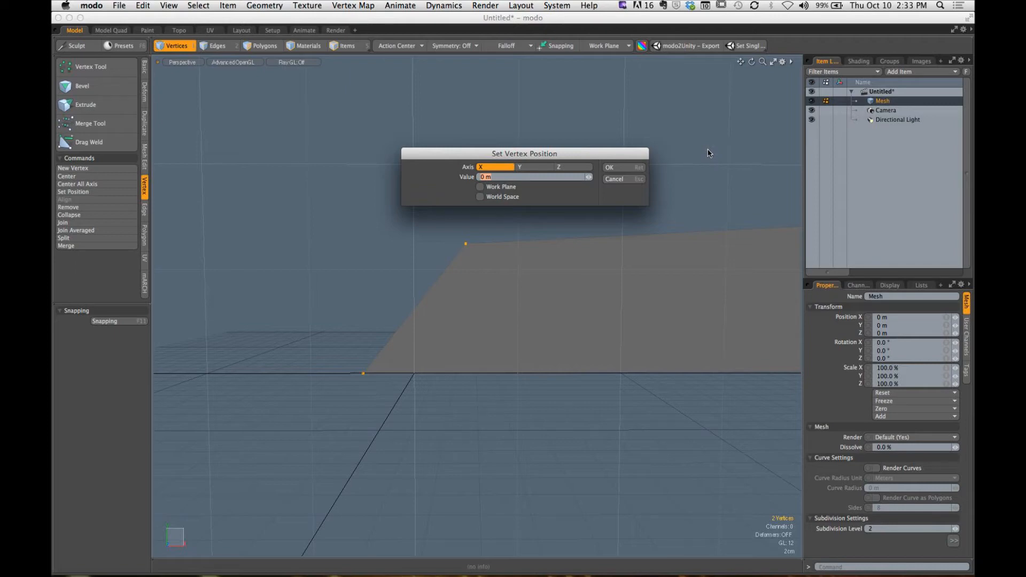
key(Return)
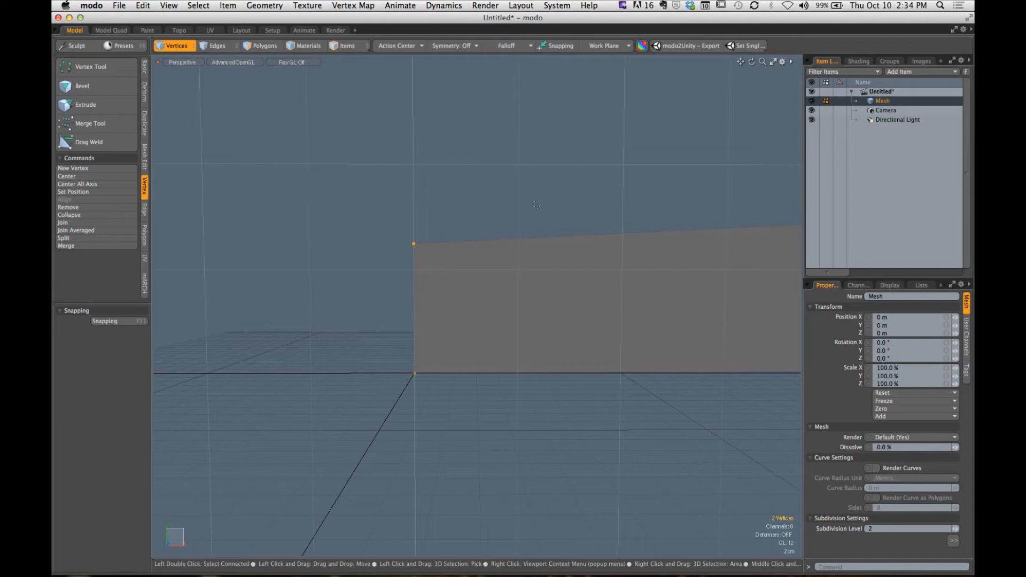
- Select the whole L-shaped profile polygon in polygon mode and bring up the basic modeling tools
alt+drag(536, 204, 451, 295)
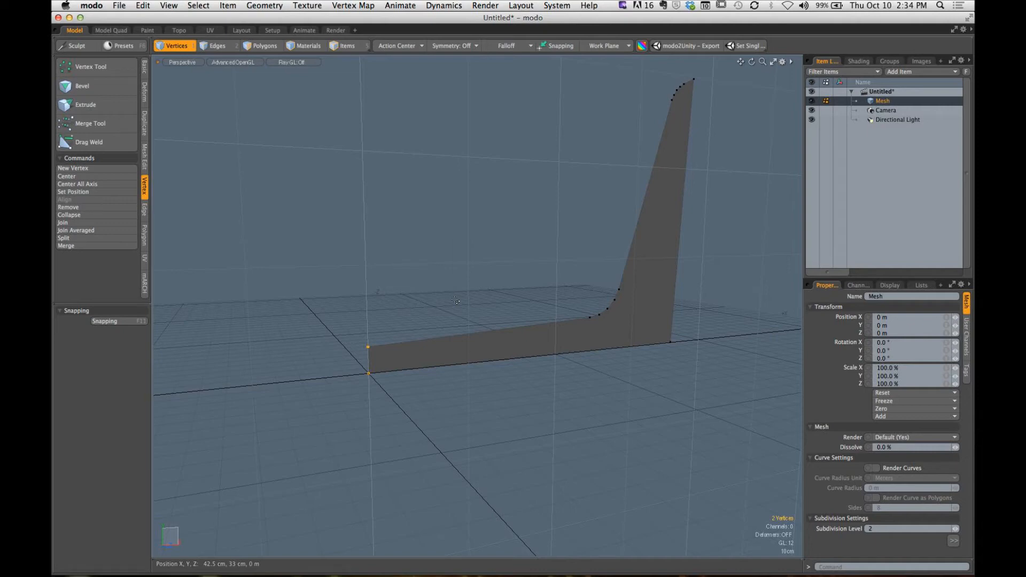
click(603, 290)
alt+drag(605, 291, 428, 300)
key(3)
click(607, 339)
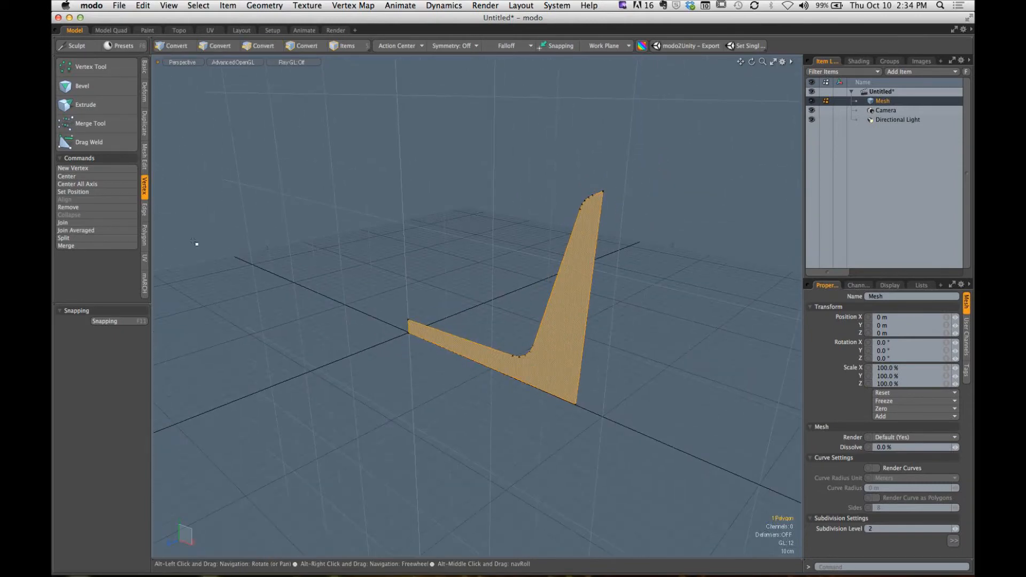
click(145, 74)
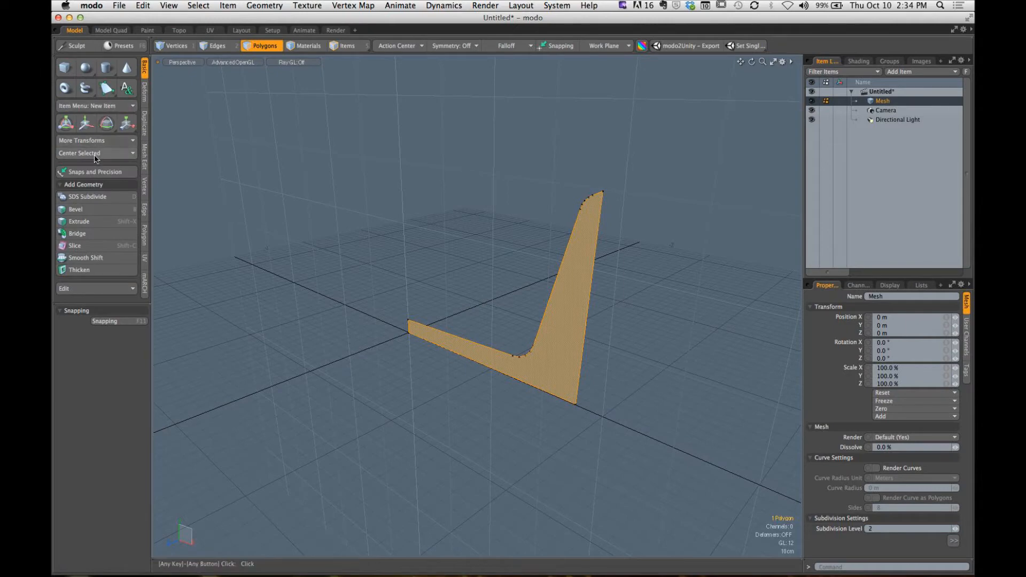
- Reselect the profile's two inner-end vertices to review their alignment and the vertex commands, and clear the selection
click(370, 264)
alt+drag(383, 310, 446, 381)
key(1)
click(398, 348)
shift+click(398, 378)
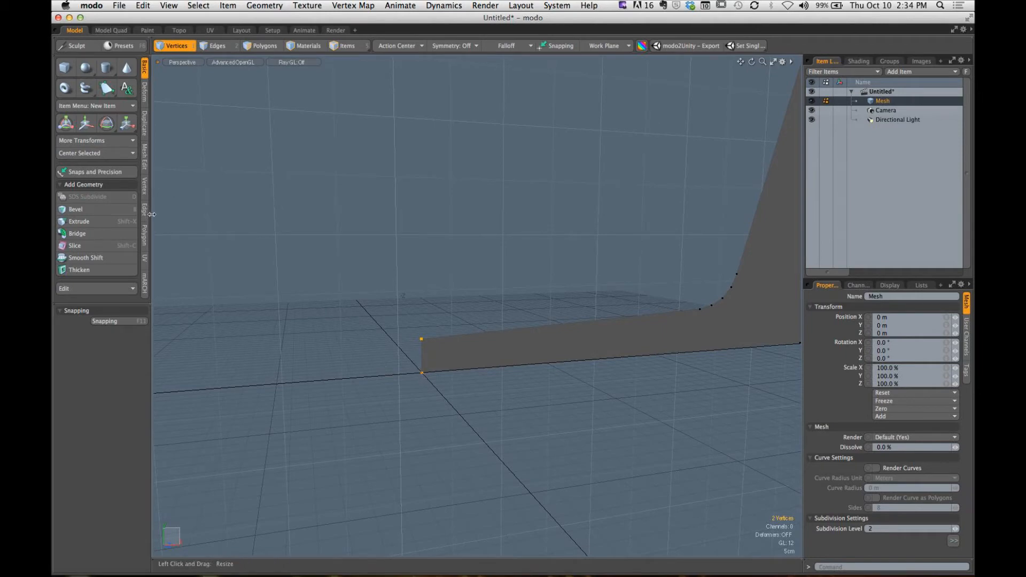
click(144, 187)
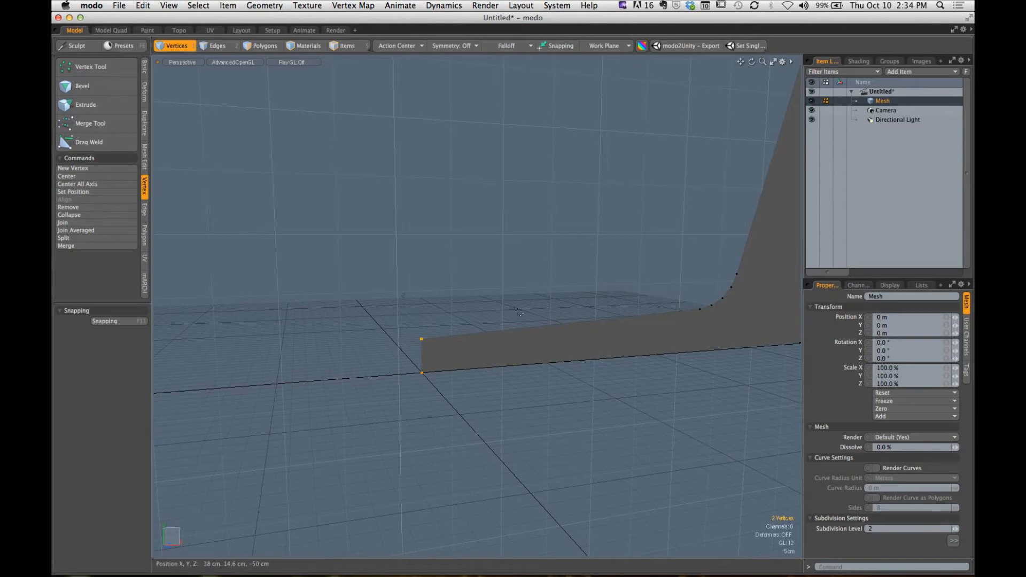
click(551, 307)
mouse_move(551, 308)
alt+mouse_down()
mouse_move(559, 297)
mouse_move(546, 312)
mouse_move(522, 310)
mouse_move(545, 316)
alt+mouse_up()
scroll(552, 307, down, 4)
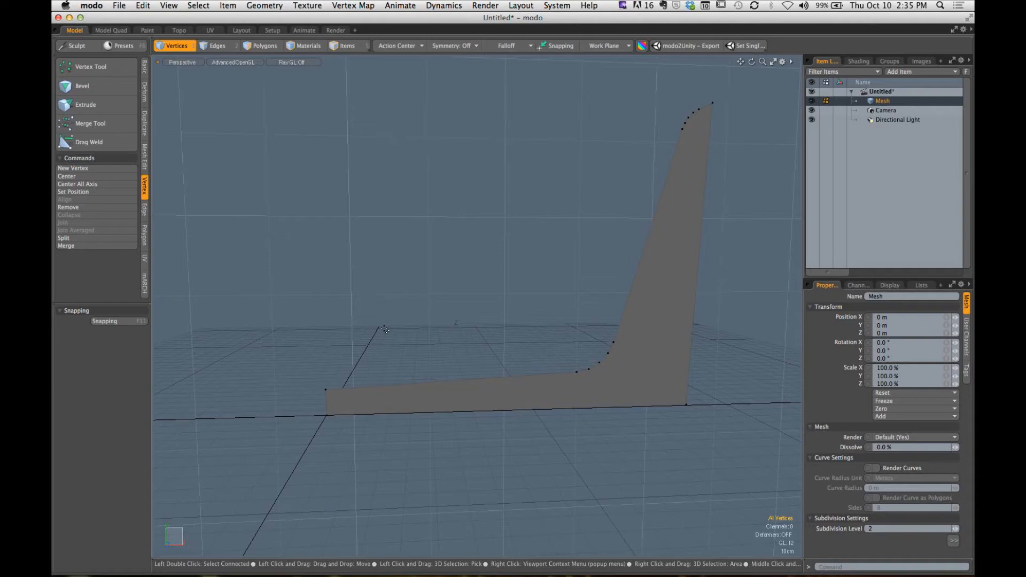
- Select the L-shaped profile polygon and Radial Sweep it 360° around the Y axis from the Origin action center with a count of 12
click(262, 46)
click(648, 253)
mouse_move(648, 254)
alt+mouse_down()
mouse_move(552, 309)
mouse_move(481, 267)
alt+mouse_up()
click(144, 124)
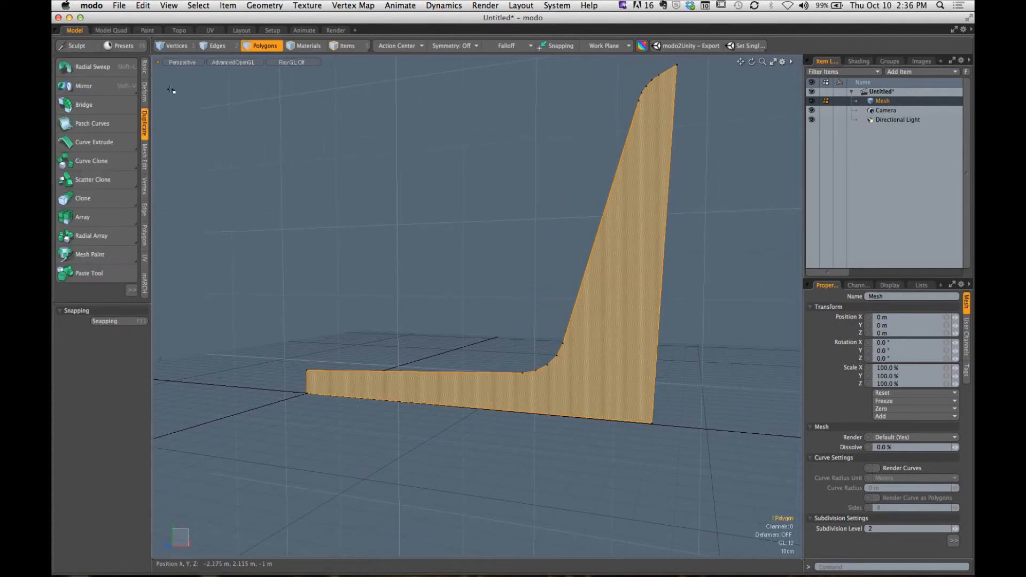
click(93, 66)
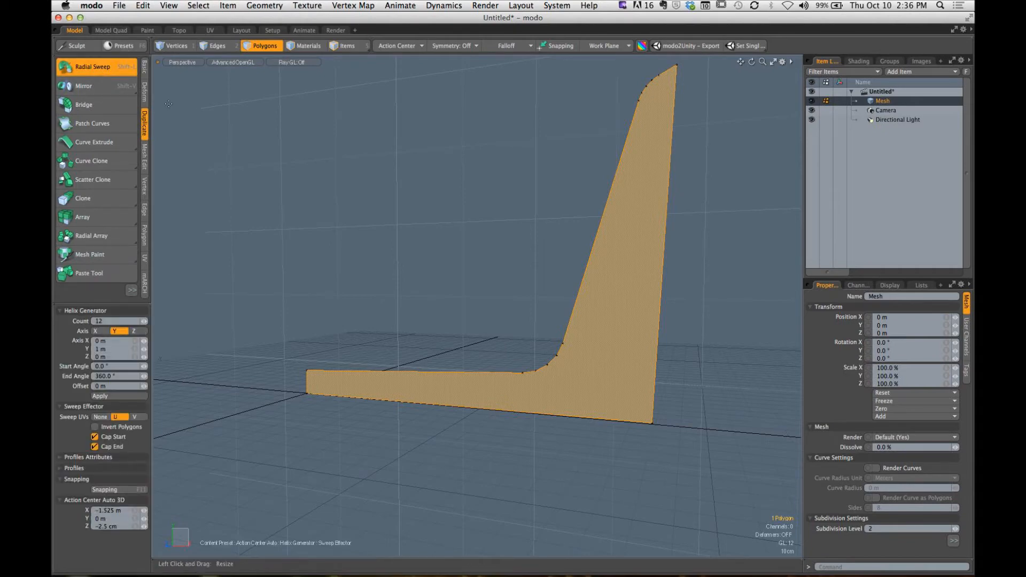
click(398, 47)
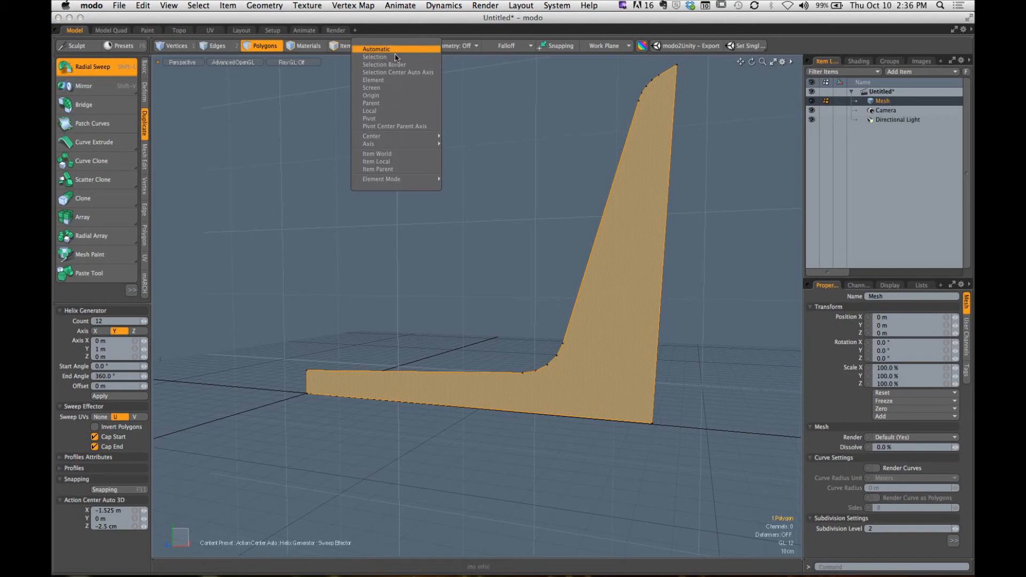
click(376, 96)
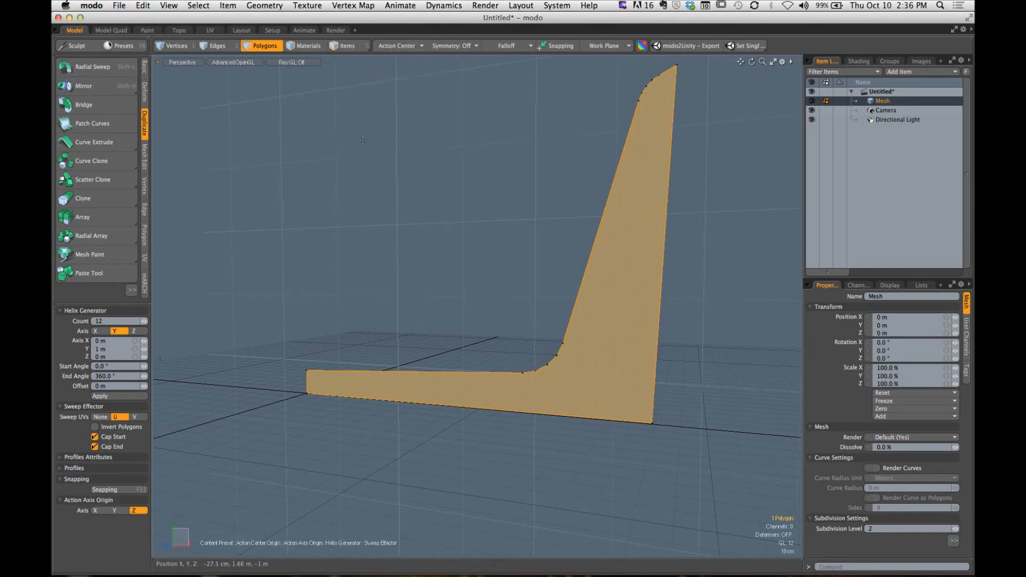
alt+drag(363, 261, 383, 447)
click(398, 414)
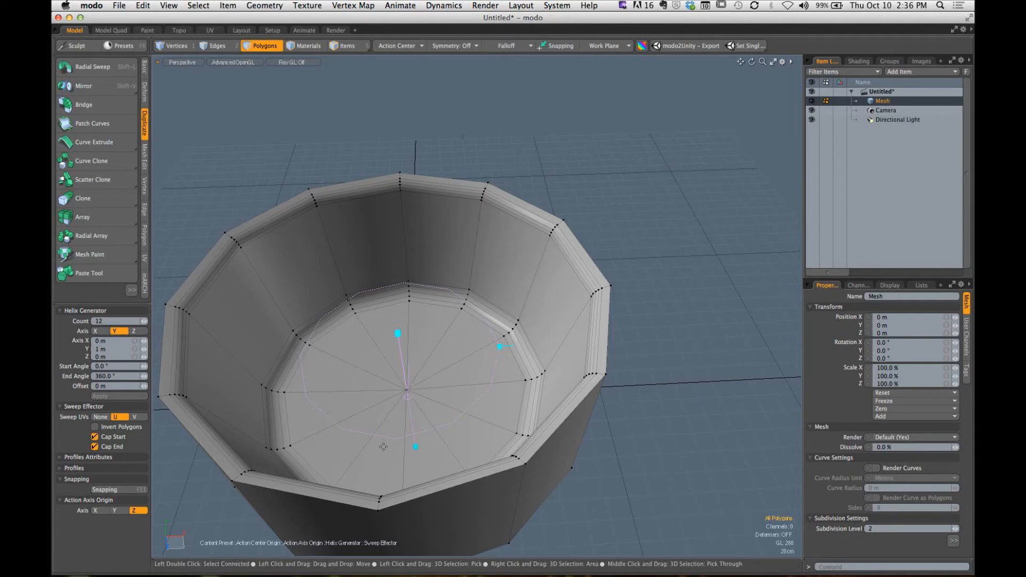
- Undo the origin-centered radial sweep to return to the flat profile polygon and drop the sweep tool
key(space)
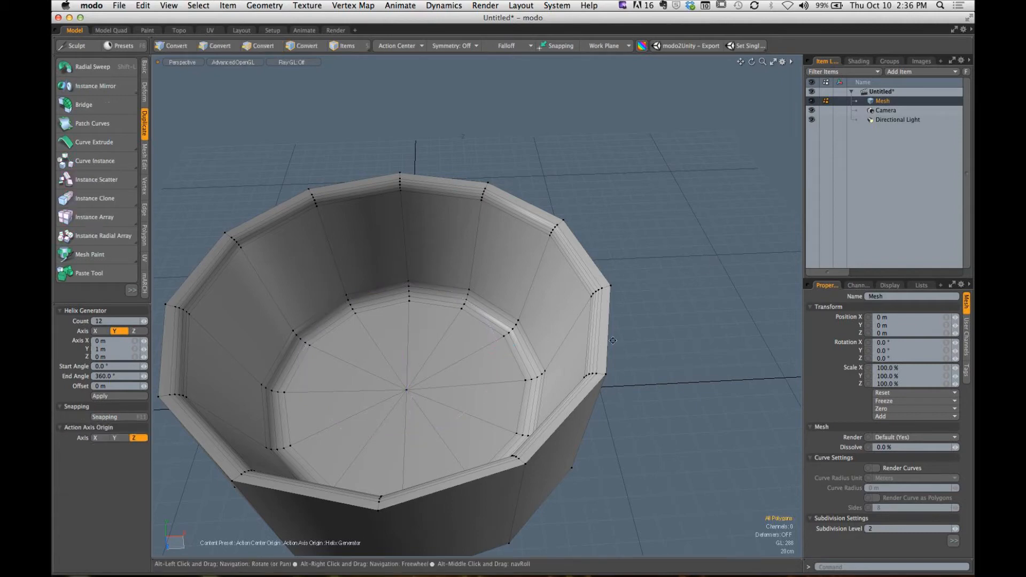
key(super+z)
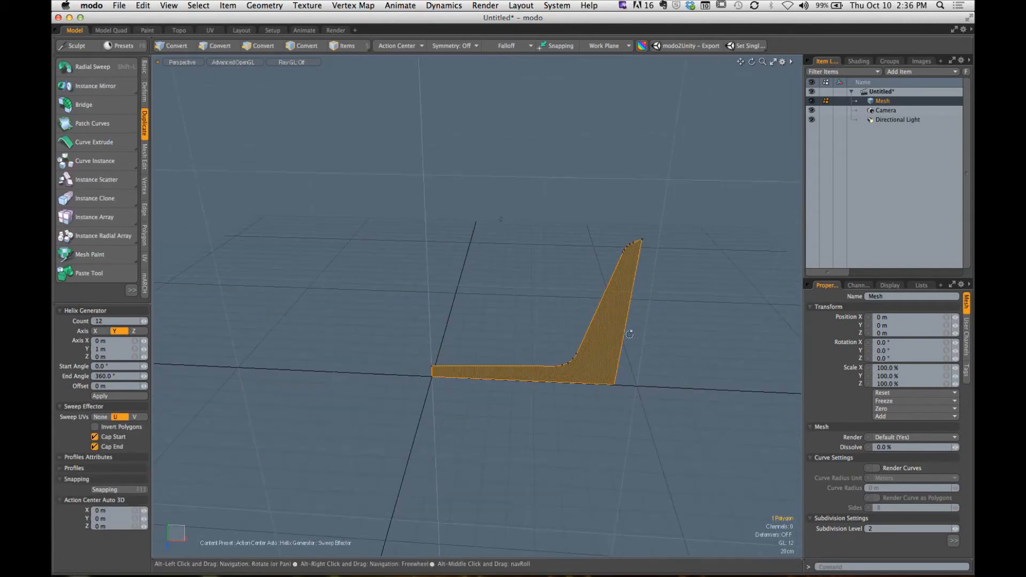
key(space)
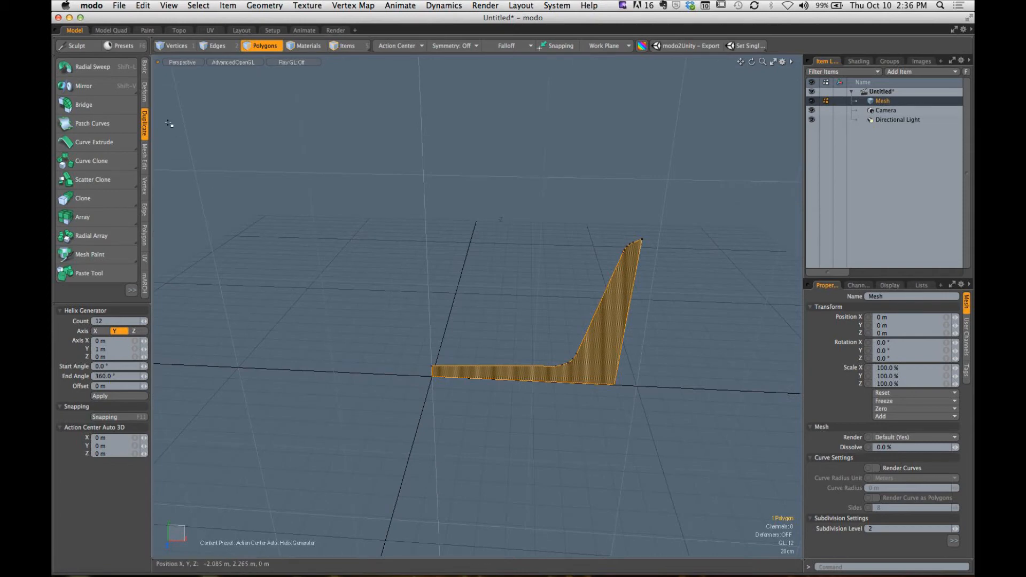
click(121, 73)
click(121, 73)
- Repeat the 12-count, 360° Radial Sweep of the profile around Y with the Origin action center, and drop the tool
mouse_move(598, 350)
alt+shift+mouse_down()
mouse_move(550, 345)
mouse_move(583, 347)
alt+shift+mouse_up()
alt+drag(583, 346, 625, 374)
click(549, 352)
click(625, 373)
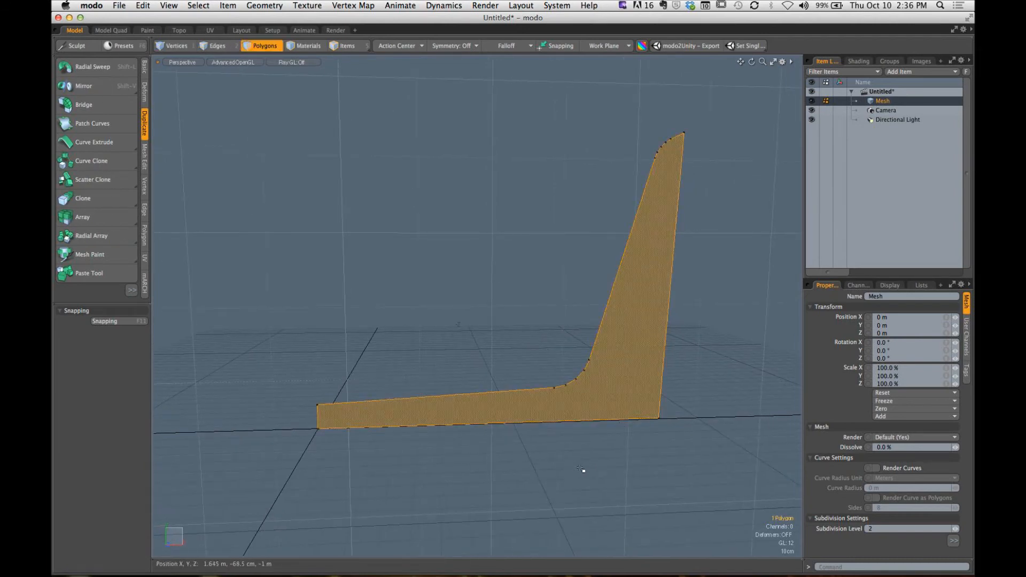
click(92, 71)
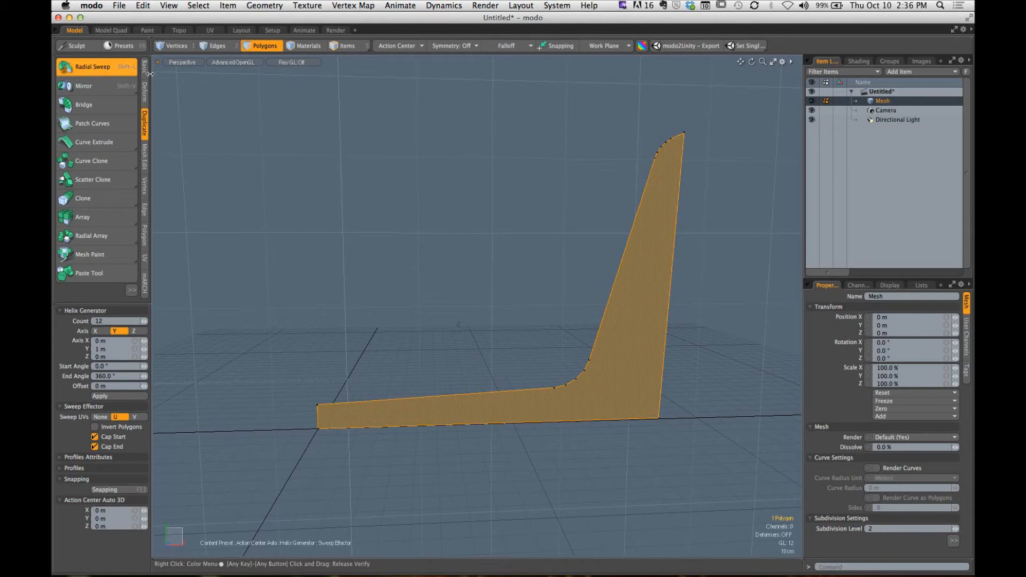
click(406, 48)
click(405, 95)
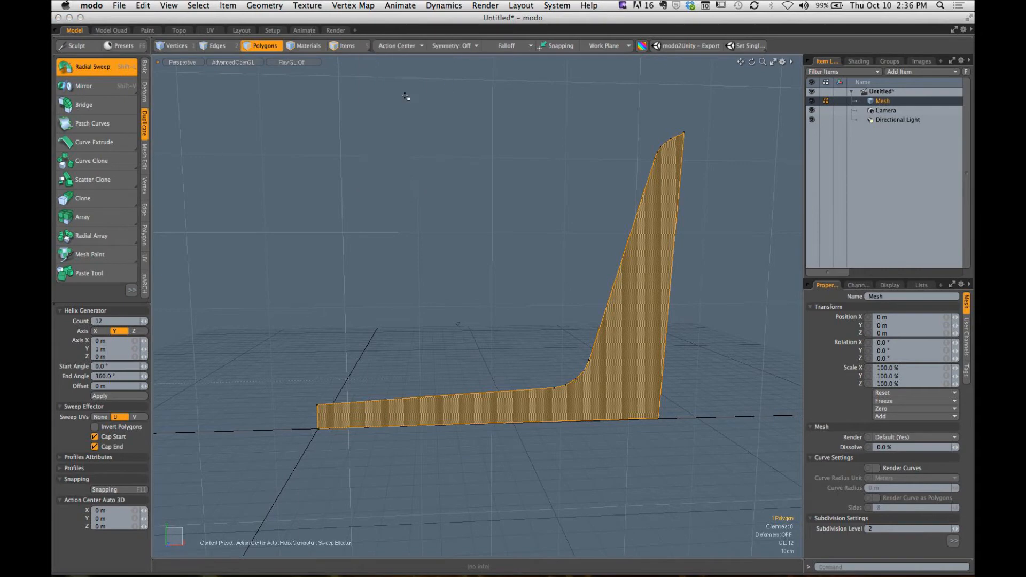
alt+drag(393, 372, 480, 420)
click(481, 420)
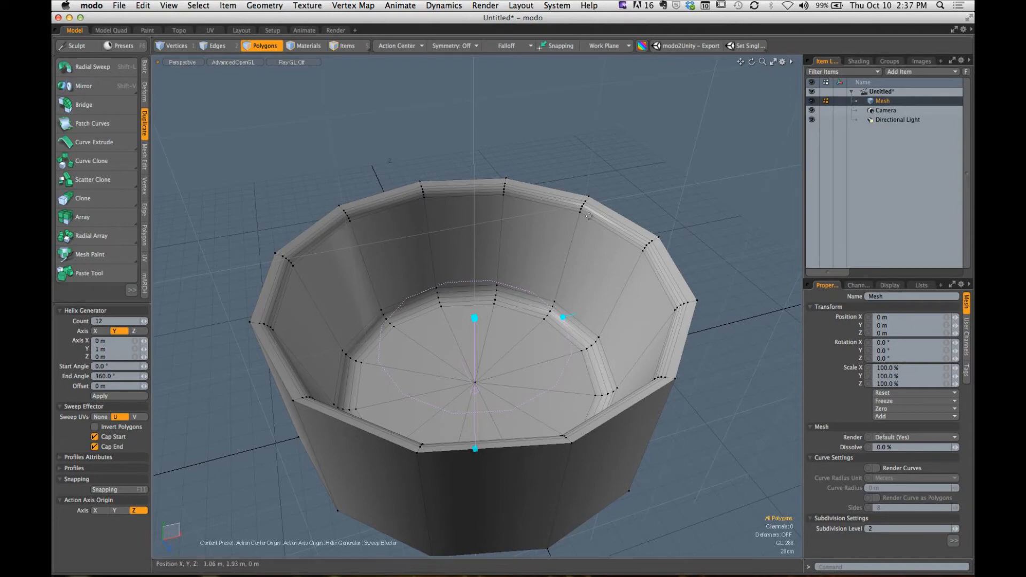
key(space)
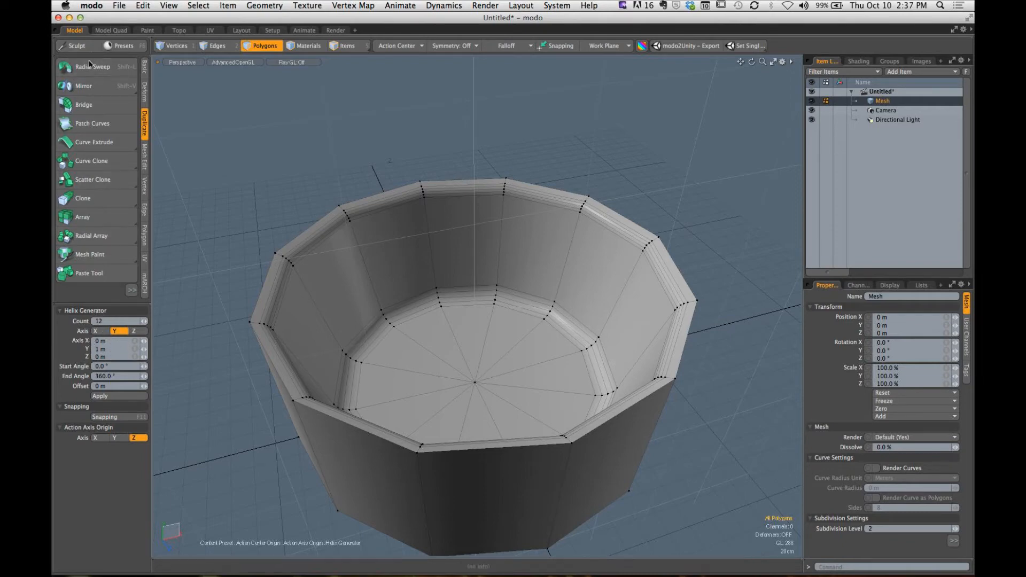
key(ctrl)
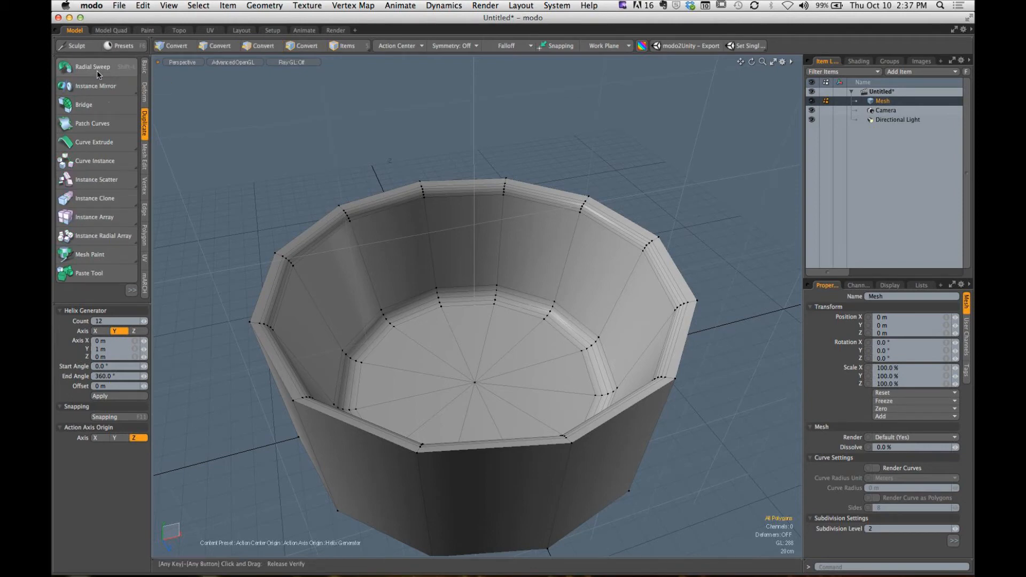
click(98, 70)
click(98, 71)
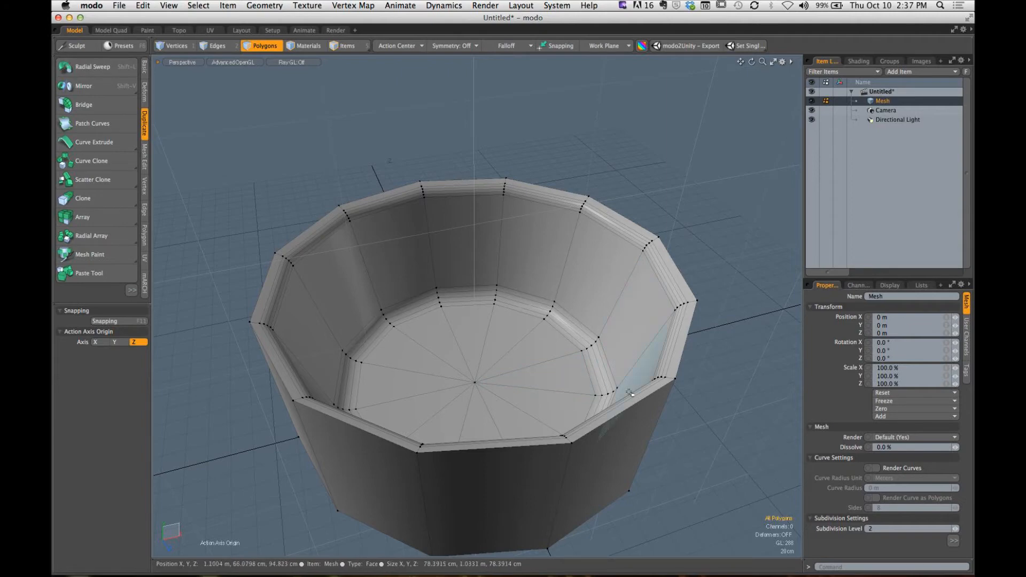
- Preview the swept bowl shape with subdivision smoothing and return it to plain polygons
alt+drag(620, 397, 528, 319)
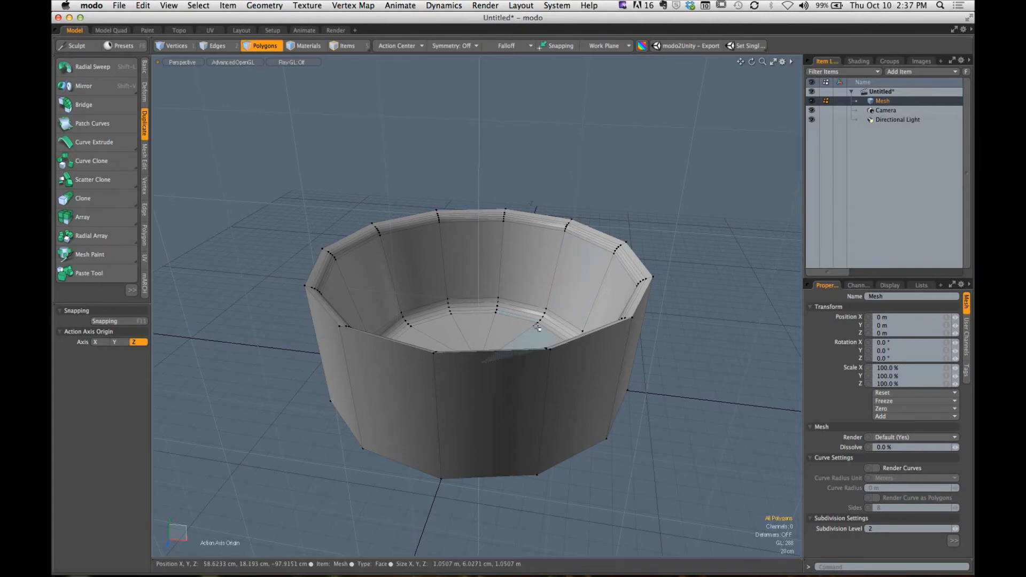
alt+drag(528, 319, 486, 317)
key(Tab)
- Add an edge loop around the bowl's walls with Loop Slice and turn on subdivision smoothing
key(Tab)
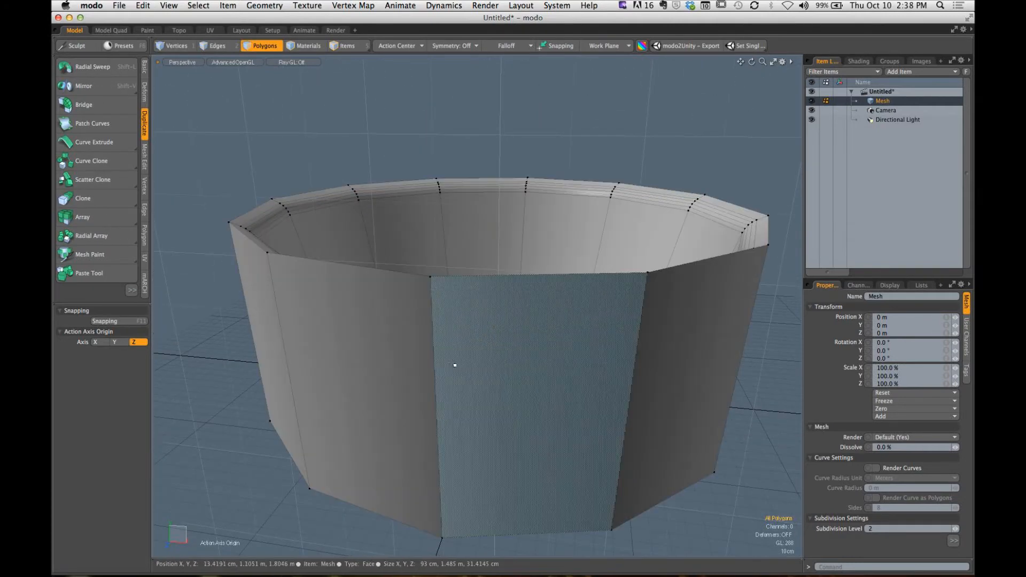
drag(415, 365, 389, 373)
key(alt+c)
key(space)
click(704, 339)
- Switch subdivision off and Bevel the twelve underside polygons as a group with a slight inset from the outer edge
key(Tab)
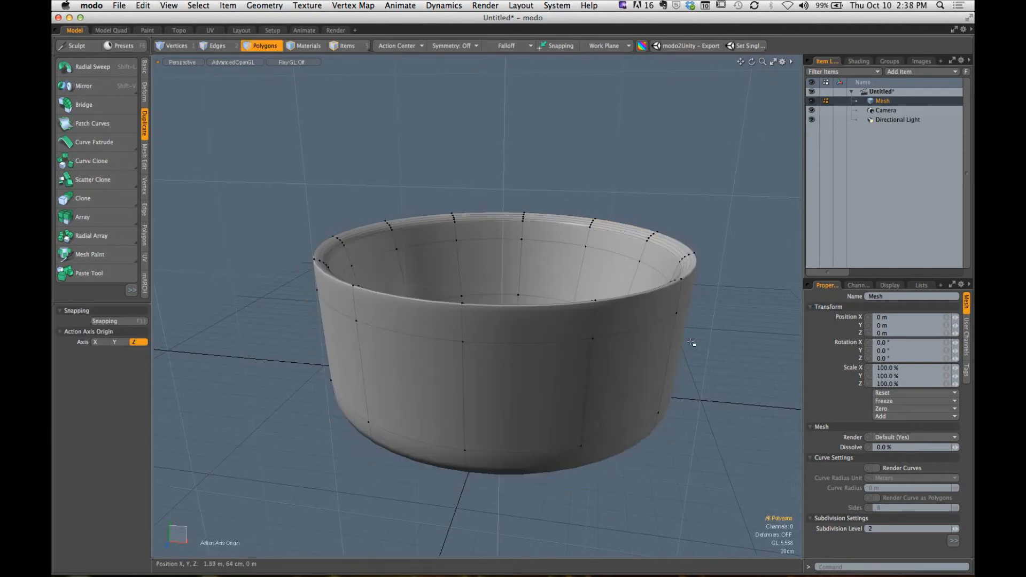
alt+drag(483, 362, 452, 220)
mouse_move(461, 348)
alt+mouse_down()
mouse_move(464, 282)
mouse_move(522, 384)
mouse_move(508, 394)
alt+mouse_up()
key(3)
click(698, 237)
key(Tab)
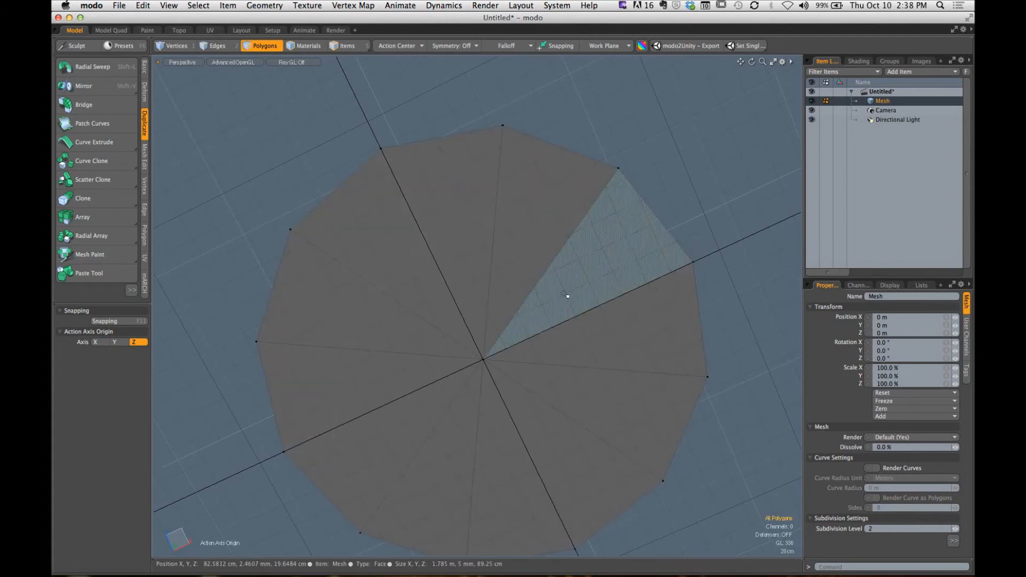
mouse_move(566, 294)
mouse_down()
mouse_move(435, 378)
mouse_move(451, 304)
mouse_up()
key(b)
click(519, 328)
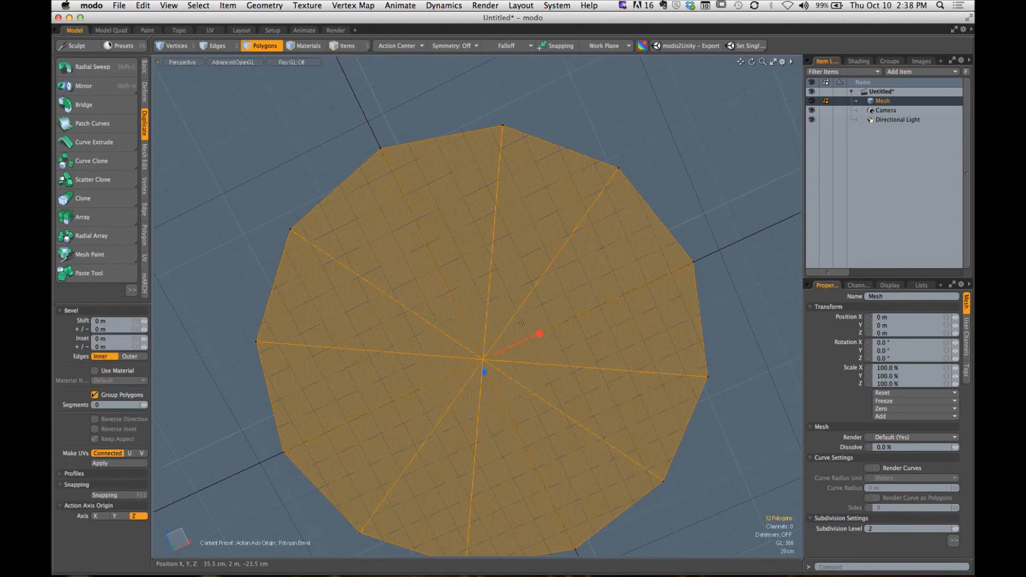
drag(540, 335, 502, 346)
key(space)
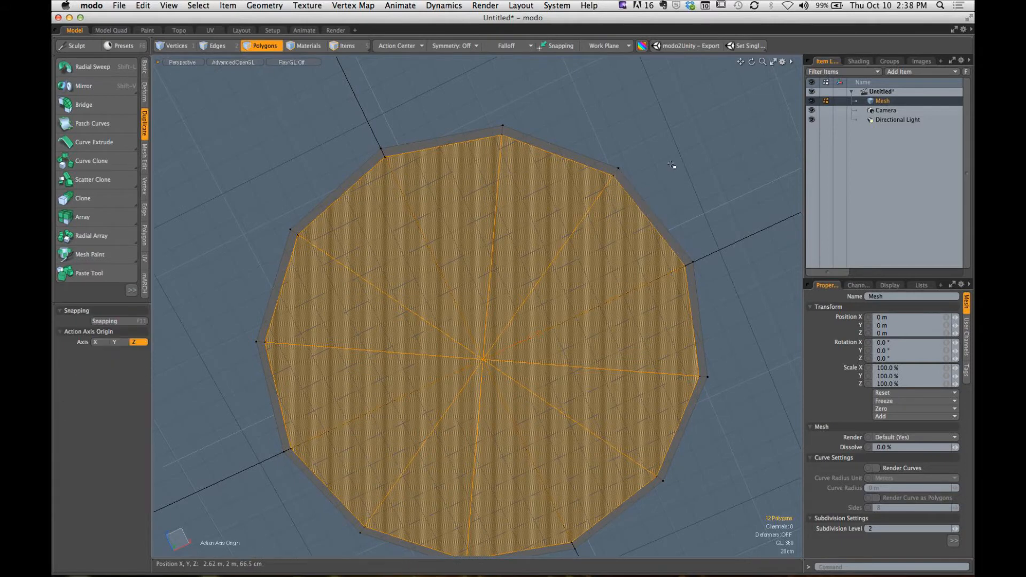
- Clear the polygon selection and turn subdivision smoothing back on to view the bowl from above
click(671, 164)
key(Tab)
alt+drag(622, 152, 451, 338)
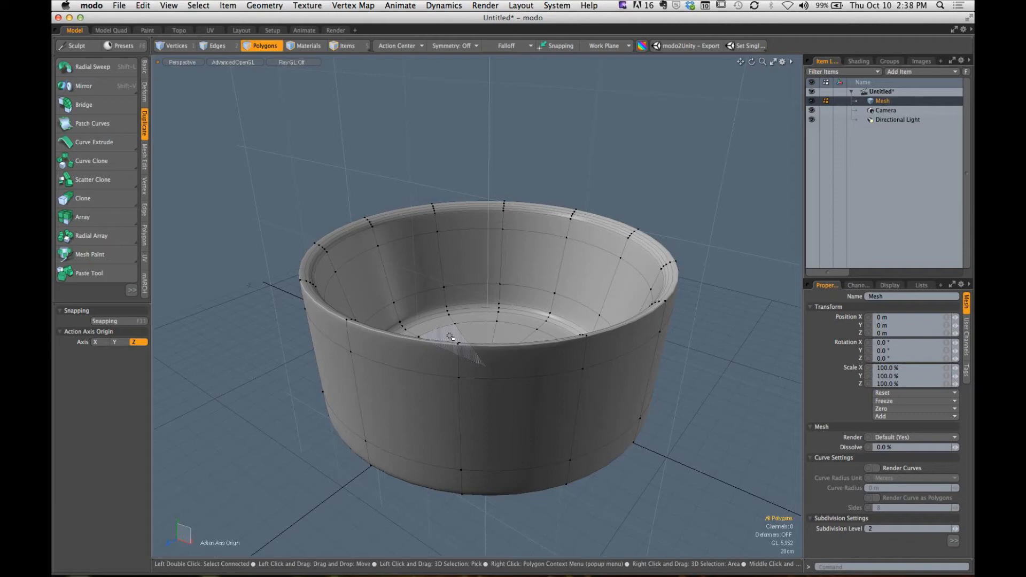
- Undo the subdivision smoothing, underside bevel and Loop Slice back to the plain Radial Sweep result of the bowl
alt+drag(451, 338, 499, 321)
alt+drag(499, 320, 481, 352)
mouse_move(481, 353)
alt+shift+mouse_down()
mouse_move(513, 347)
mouse_move(471, 369)
alt+shift+mouse_up()
alt+shift+drag(471, 369, 459, 303)
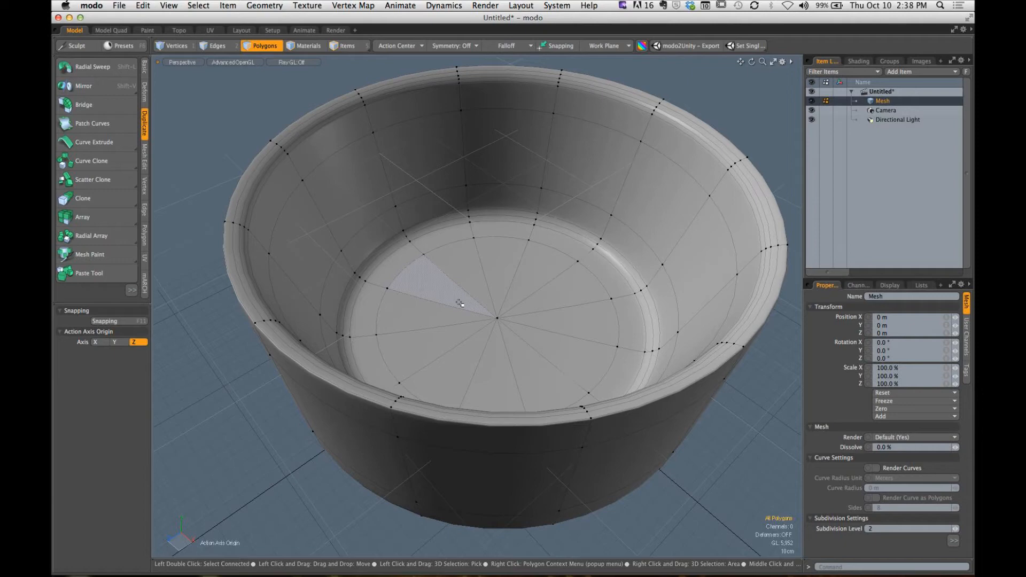
key(super+z)
key(super+z)
key(super+z)
key(super+z)
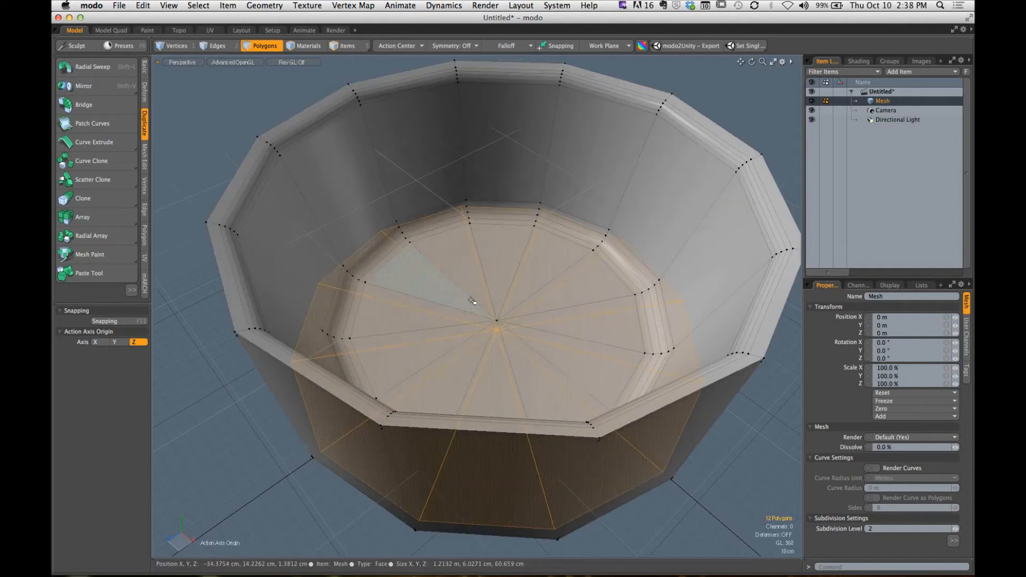
key(super+z)
key(super+z)
key(super+z)
key(super+z)
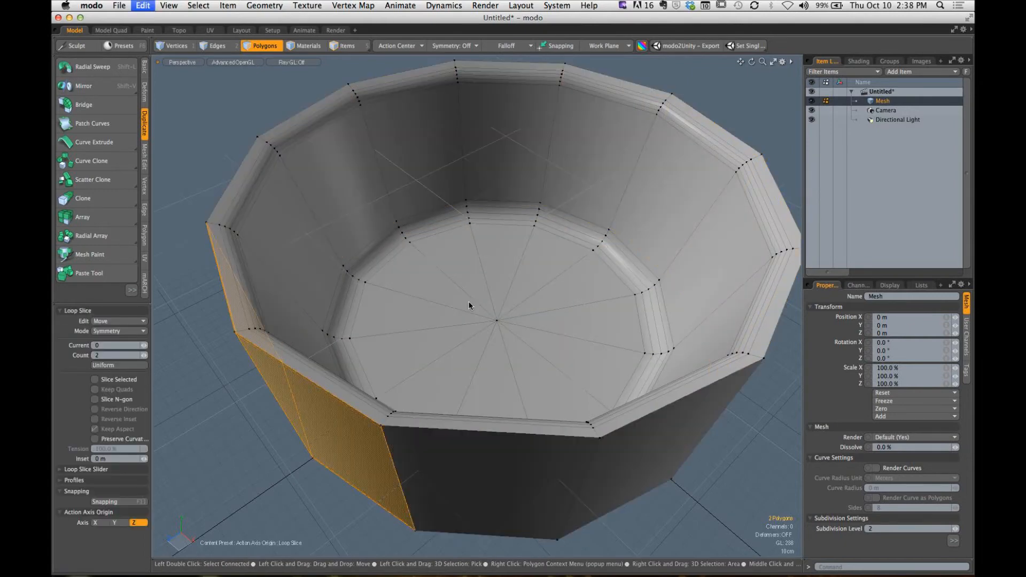
key(super+z)
key(super+z)
key(super+z)
key(super+z)
key(super+z)
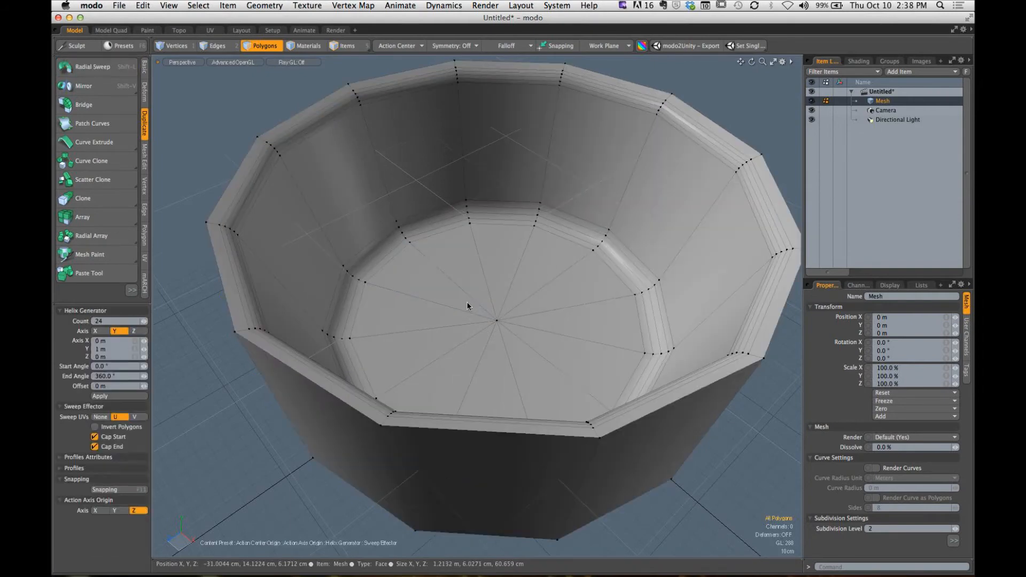
- Drop the sweep tool, then reactivate and drop Radial Sweep to clear the leftover Helix Generator settings
key(space)
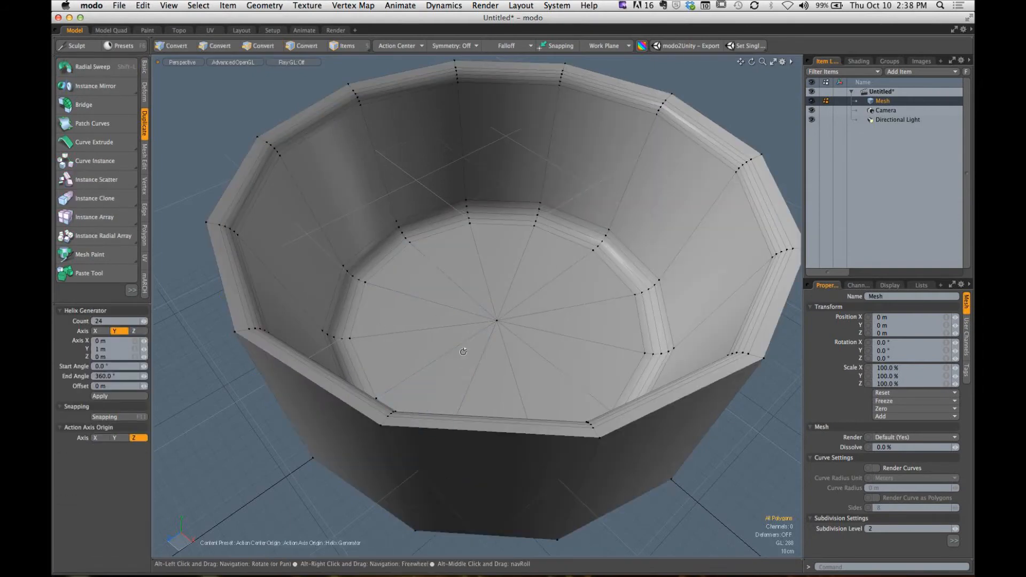
alt+drag(458, 357, 484, 302)
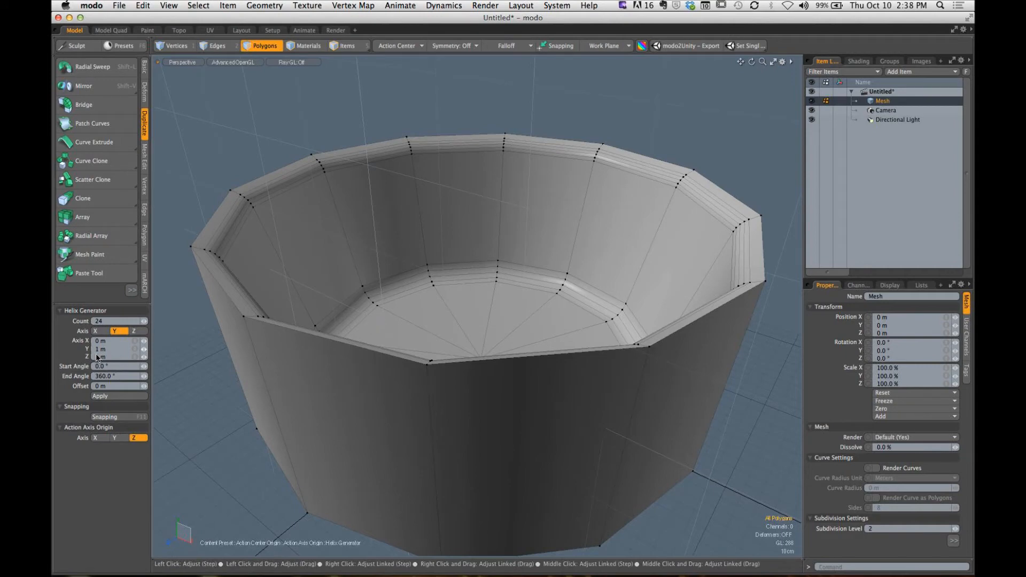
click(98, 350)
click(94, 73)
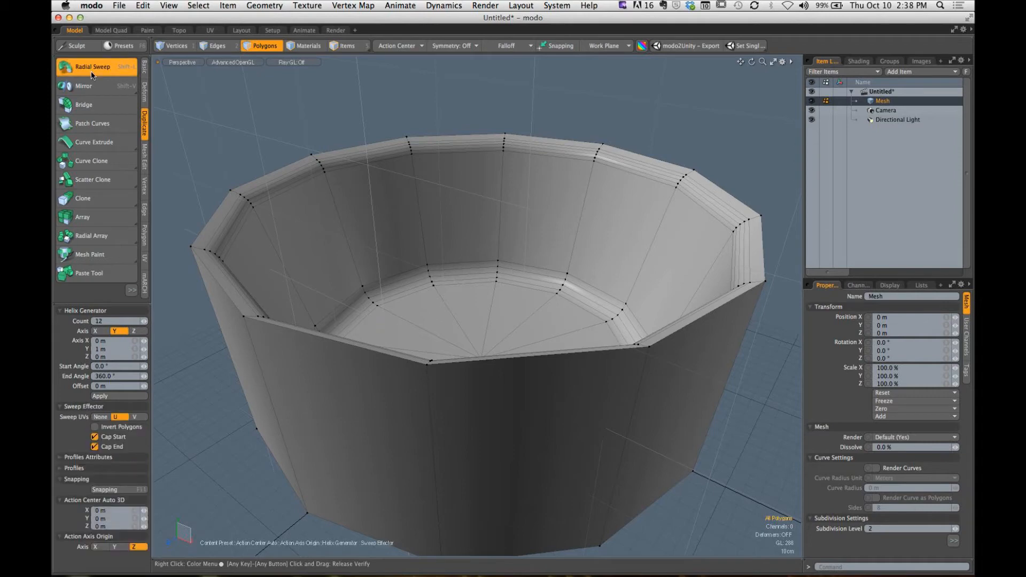
click(91, 71)
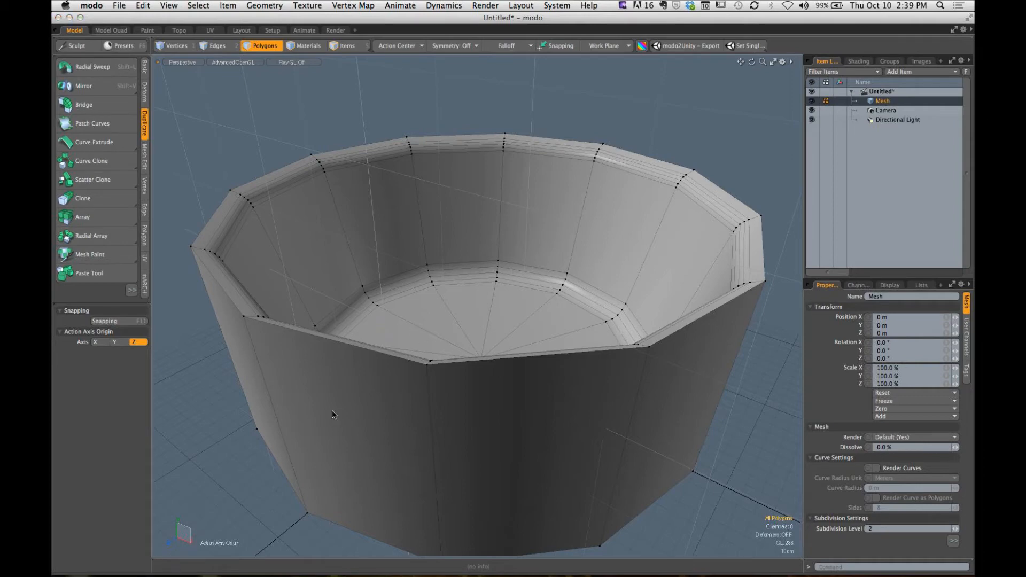
drag(374, 419, 164, 408)
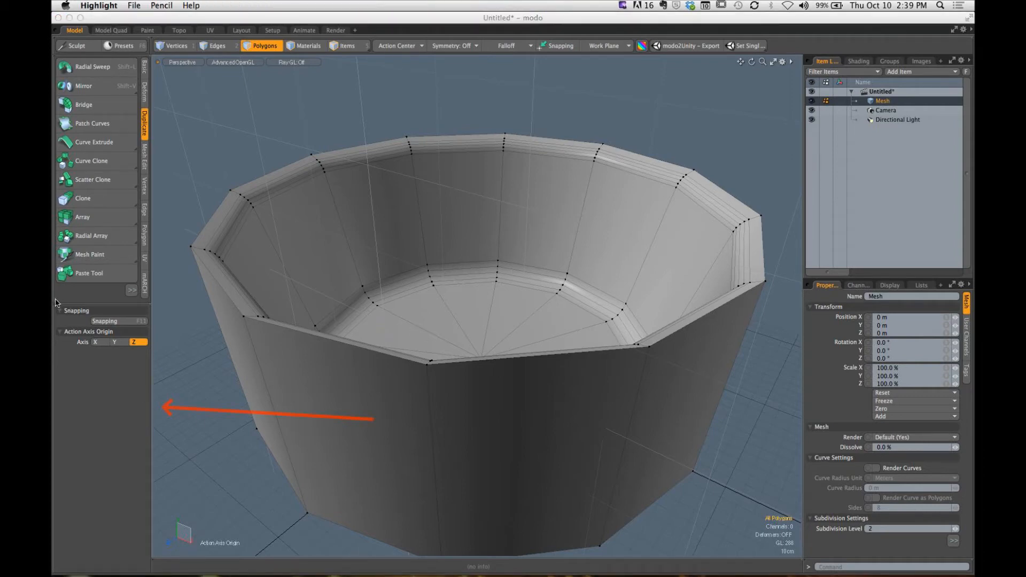
drag(55, 301, 161, 556)
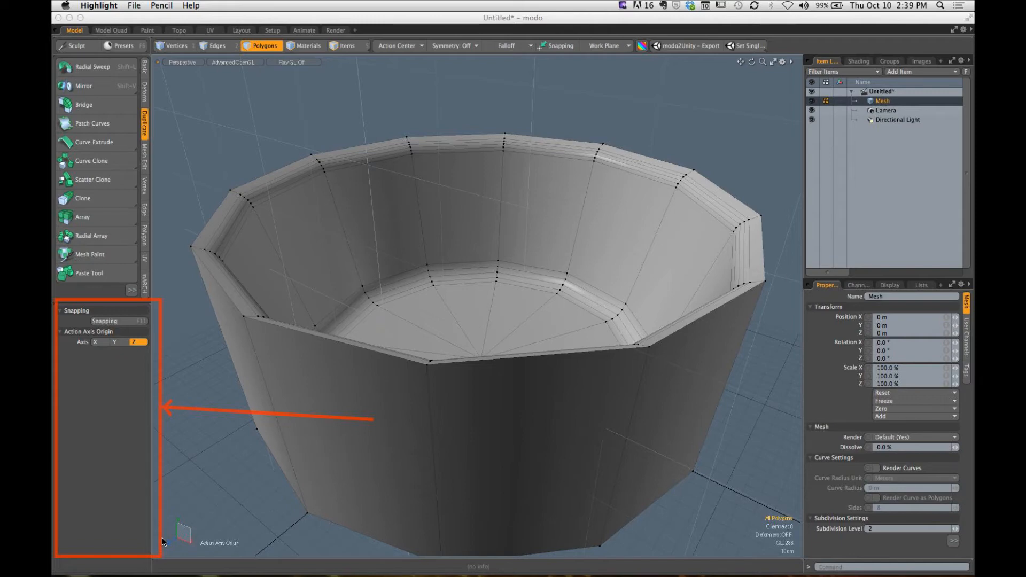
key(Escape)
- Activate and drop Radial Sweep once more, then undo and drop it again to bring back the leftover Helix Generator
key(shift+l)
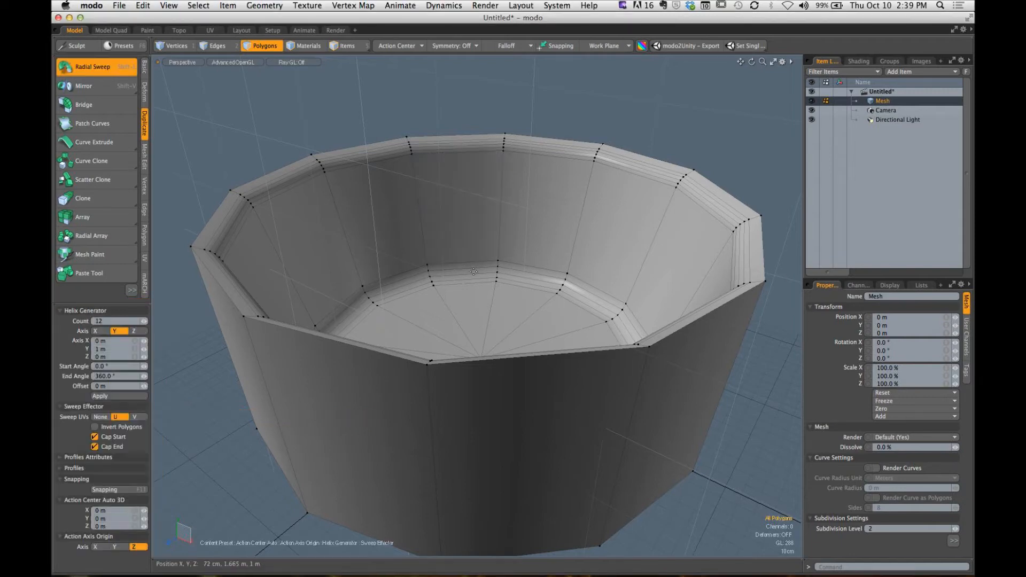
key(space)
key(super+z)
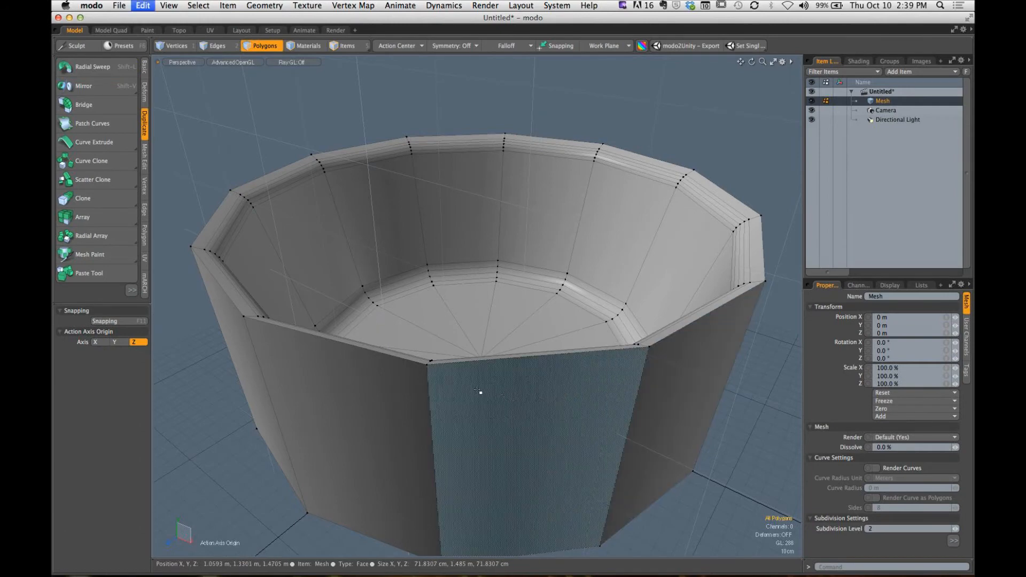
key(space)
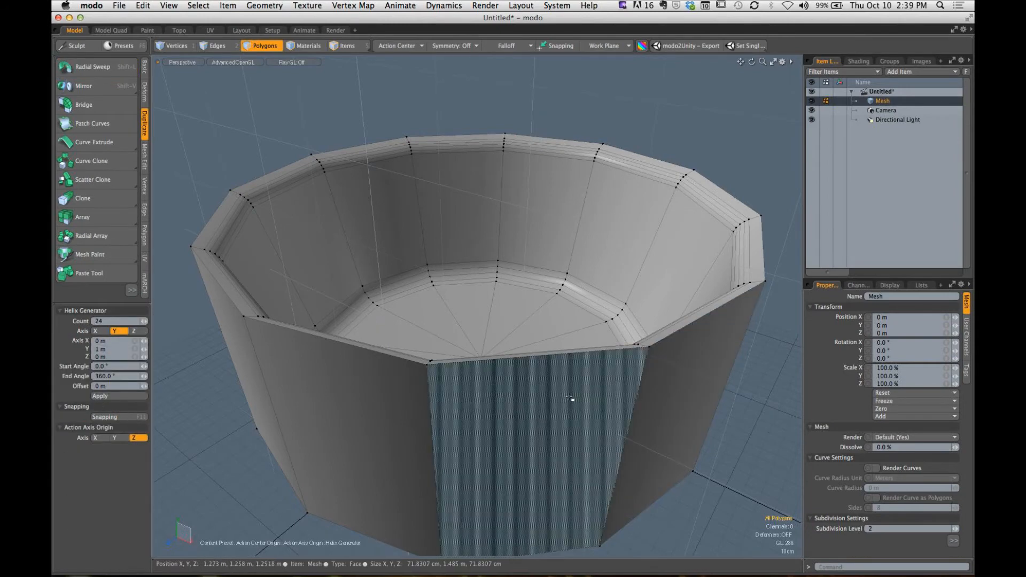
- Remove the leftover Helix Generator from the tool pipeline, keeping the action center and axis entries
click(920, 286)
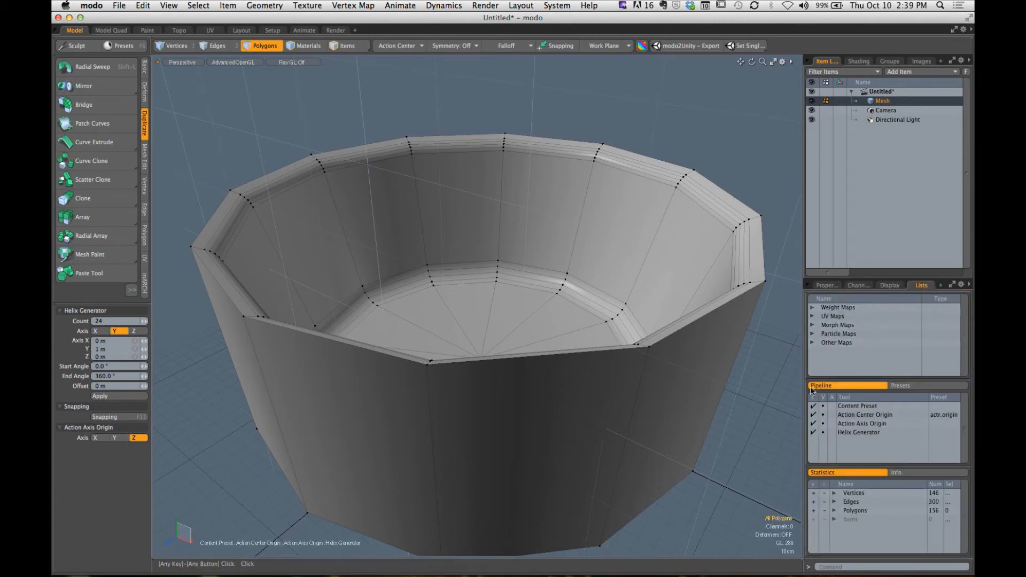
click(861, 435)
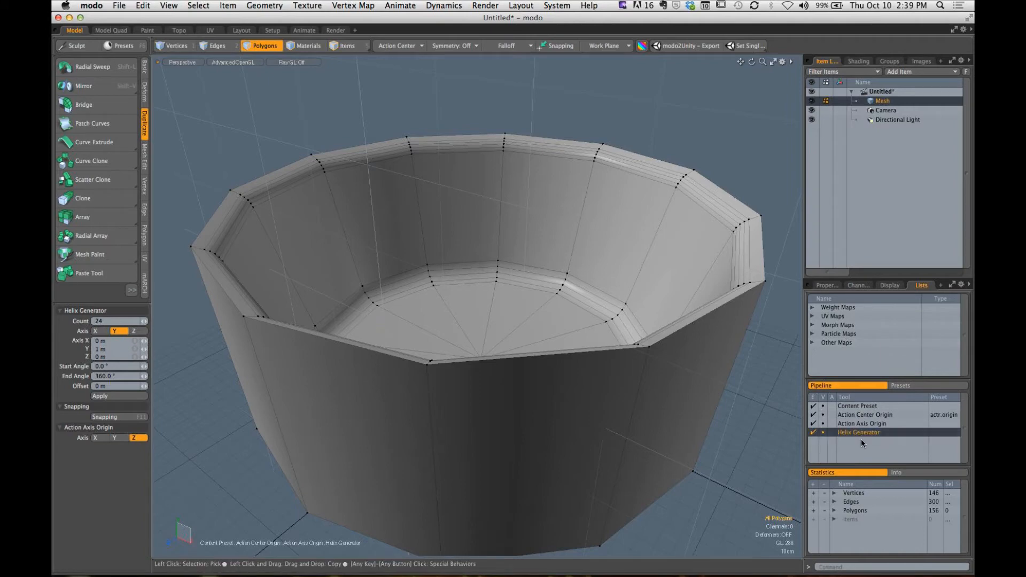
right_click(861, 434)
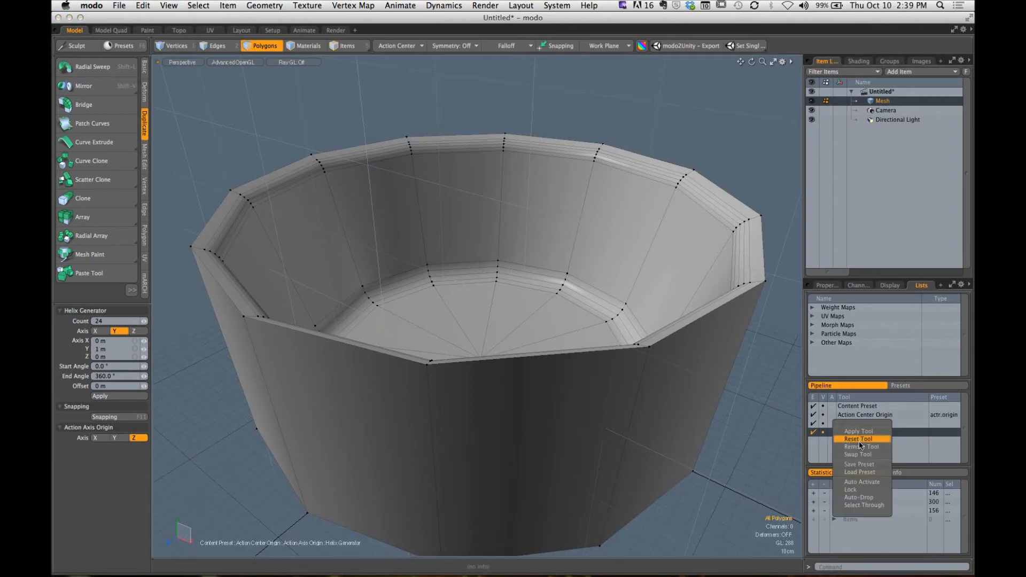
click(874, 447)
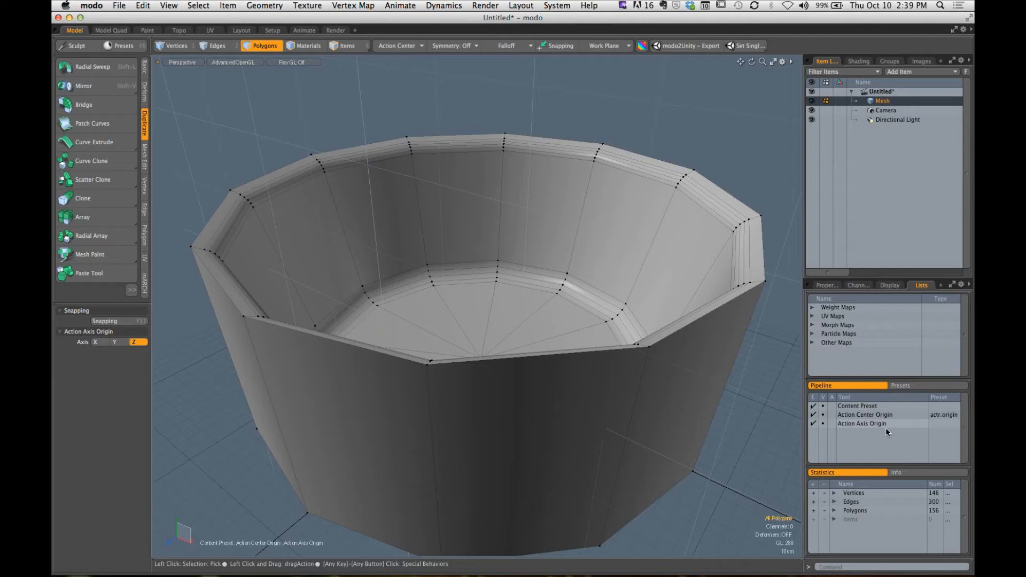
alt+drag(606, 290, 575, 252)
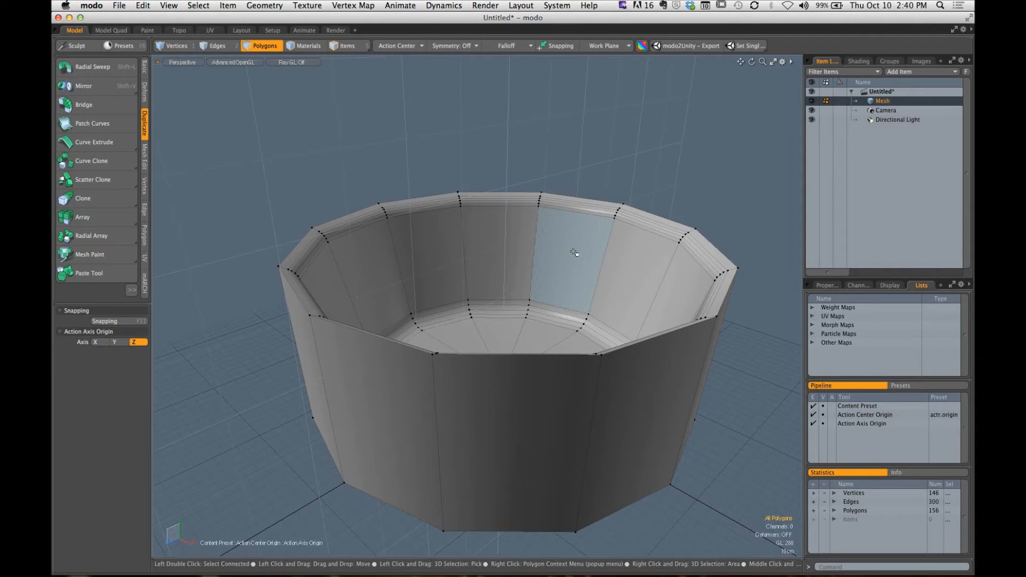
alt+drag(497, 365, 492, 321)
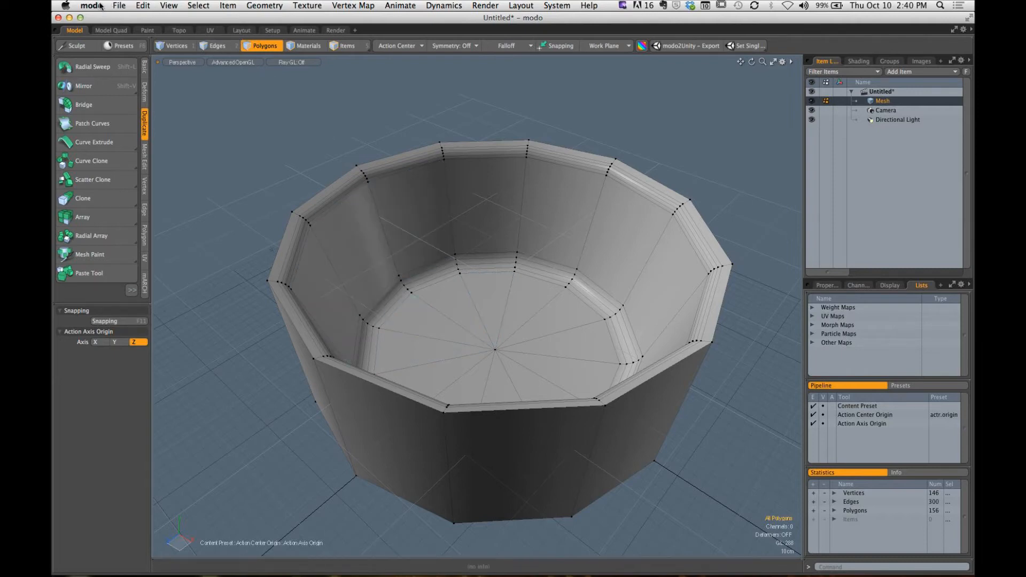
- Switch to Finder, open break_time_counter.mov from the STREAMING_ASSETS folder inside SCC, and play it
mouse_move(196, 558)
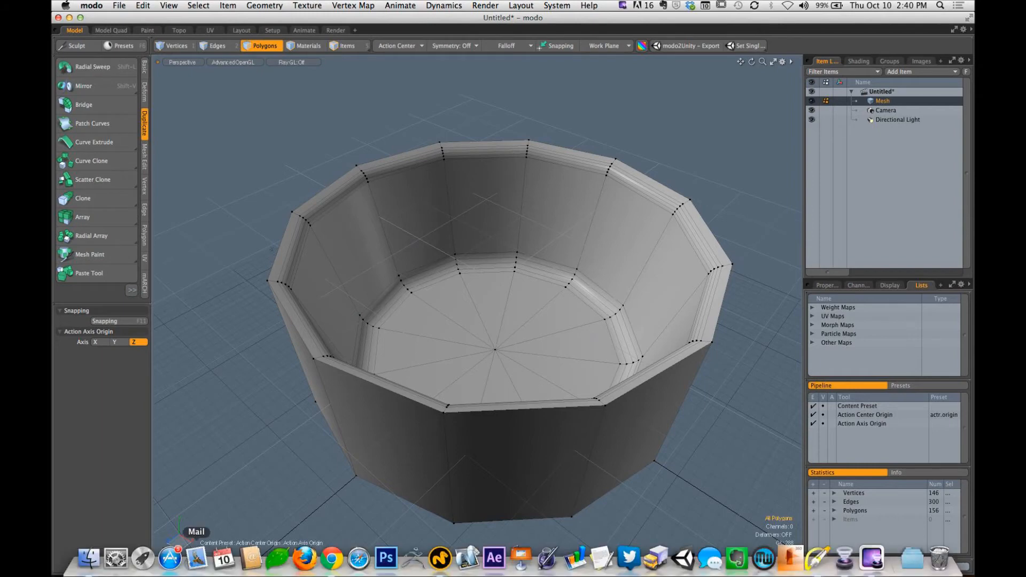
click(88, 559)
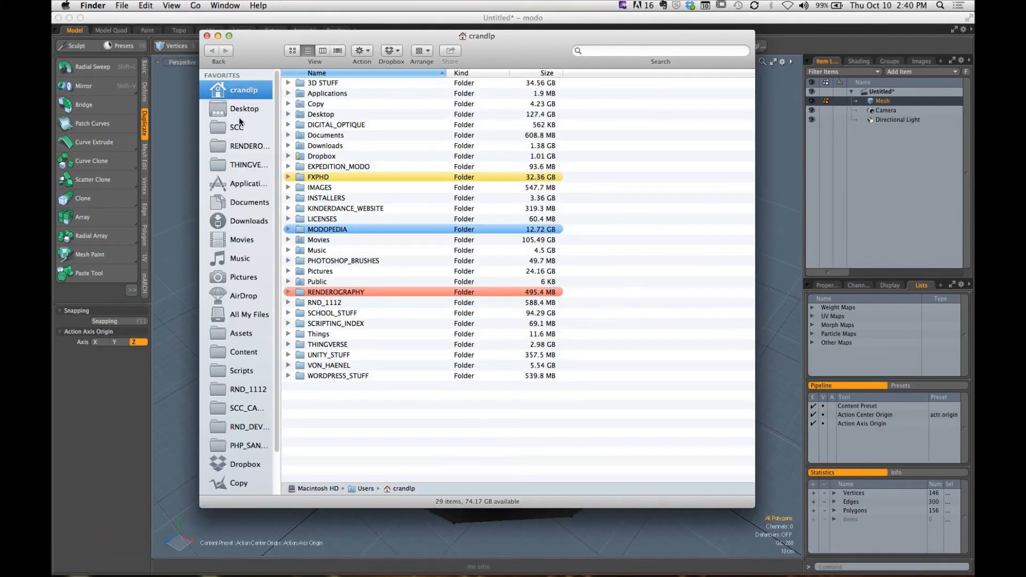
click(239, 124)
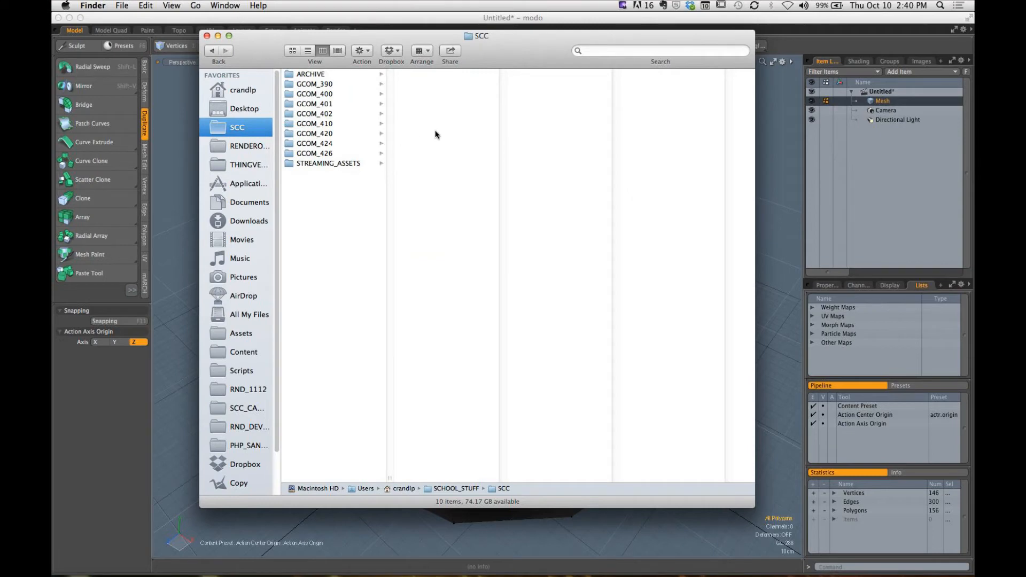
click(354, 163)
double_click(454, 95)
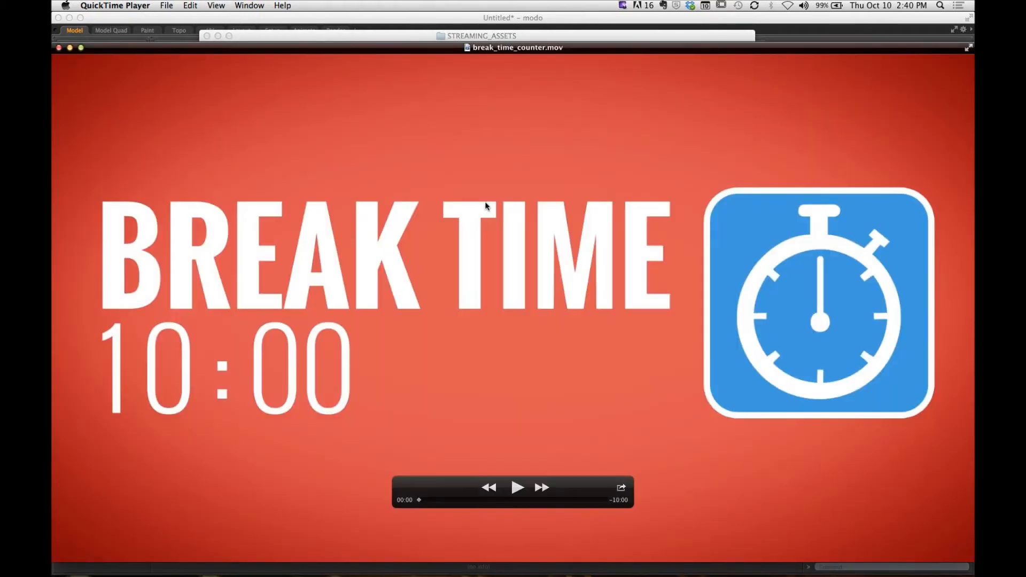
key(space)
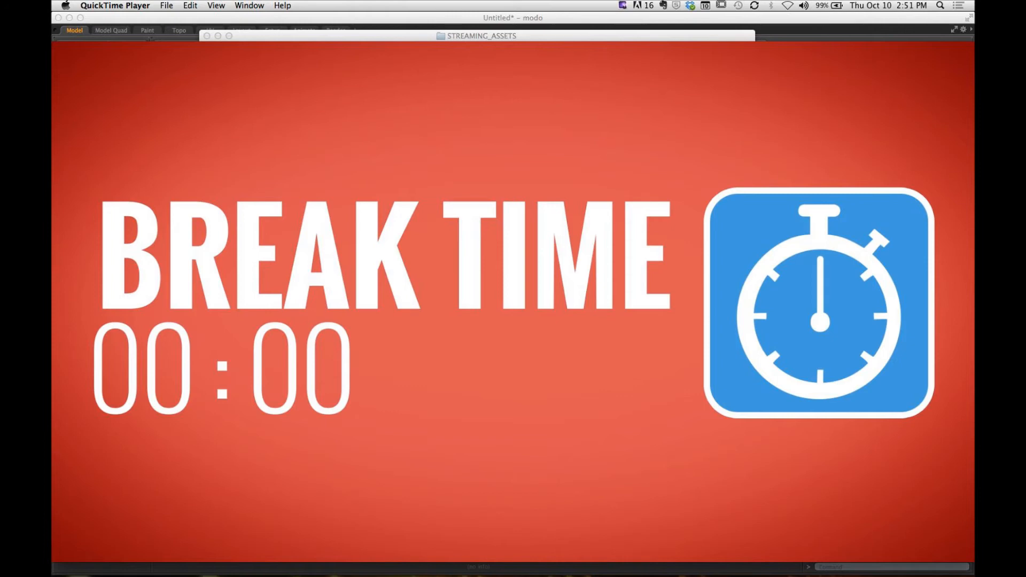
- Quit QuickTime Player and close the Finder window to get back to the modo scene
key(super+q)
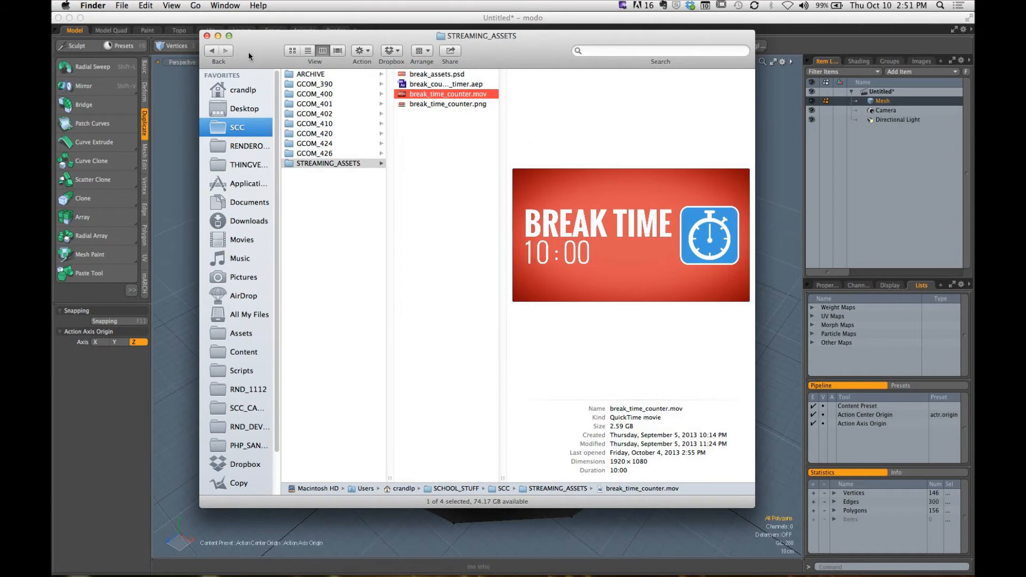
drag(214, 39, 208, 84)
click(201, 82)
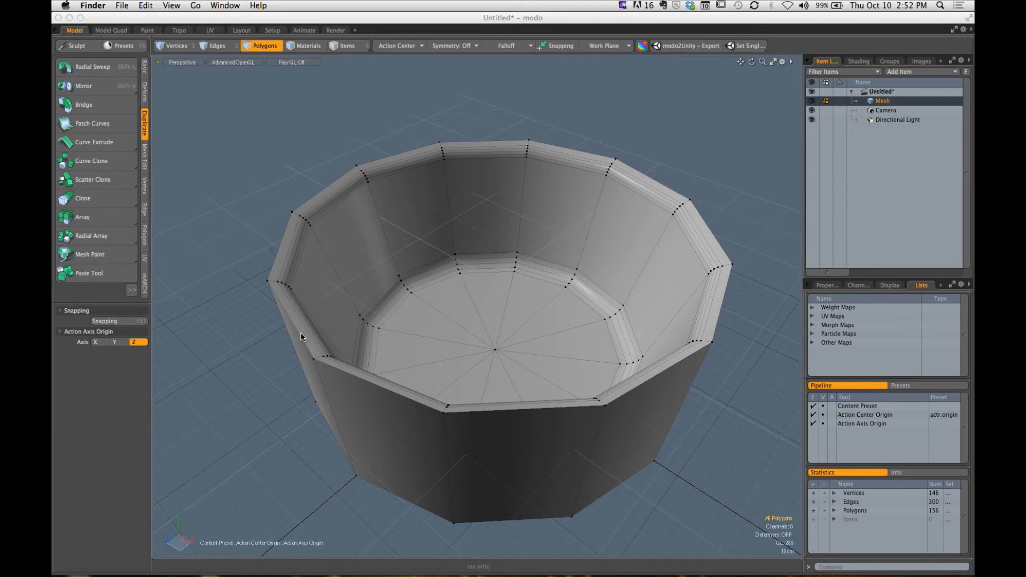
- Select all connected polygons of the swept bowl and delete them
click(510, 297)
alt+drag(510, 297, 473, 337)
click(522, 293)
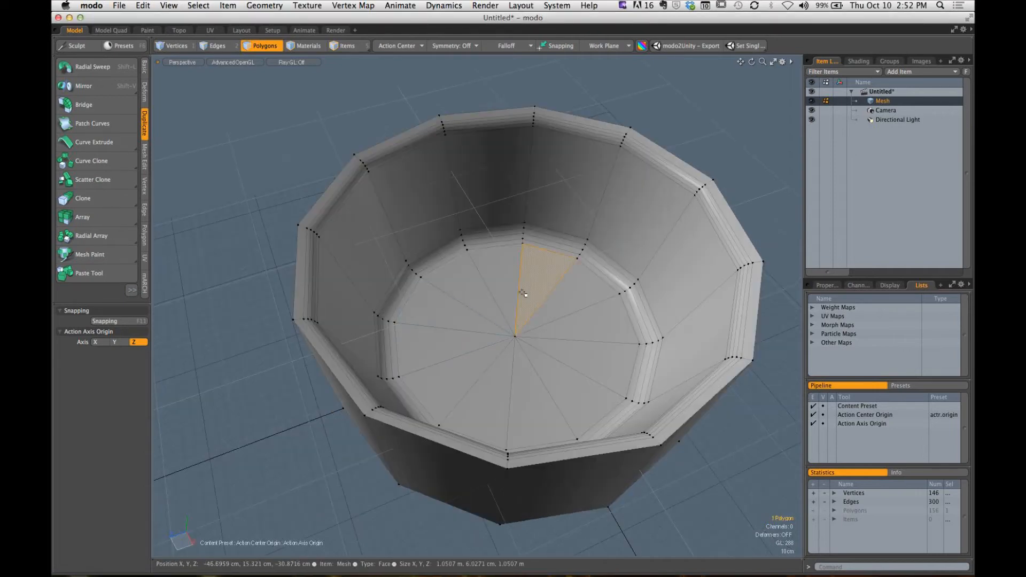
double_click(522, 292)
alt+drag(522, 293, 474, 266)
key(Delete)
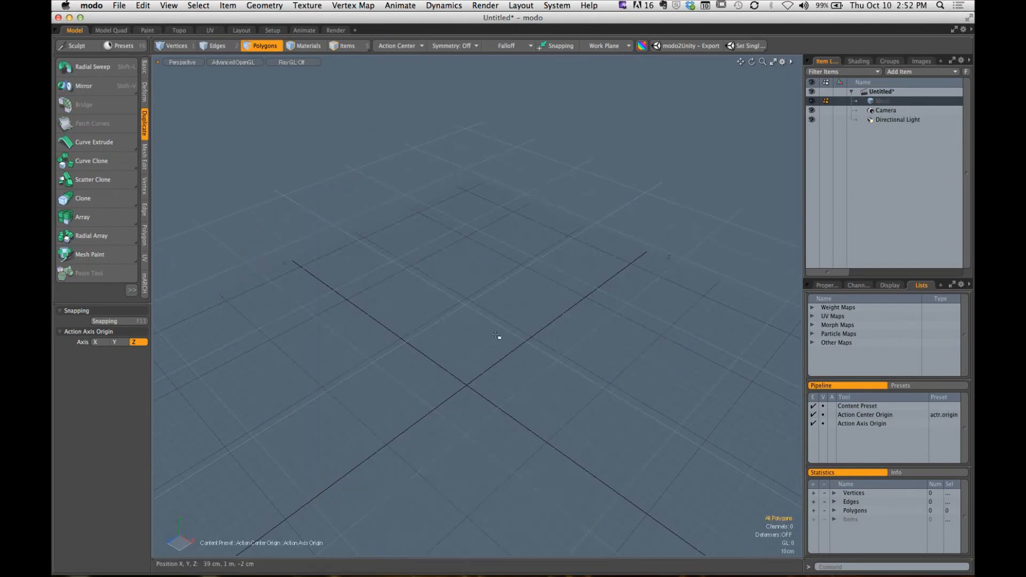
- Add a second, empty mesh item to the scene
alt+drag(497, 336, 477, 319)
click(914, 72)
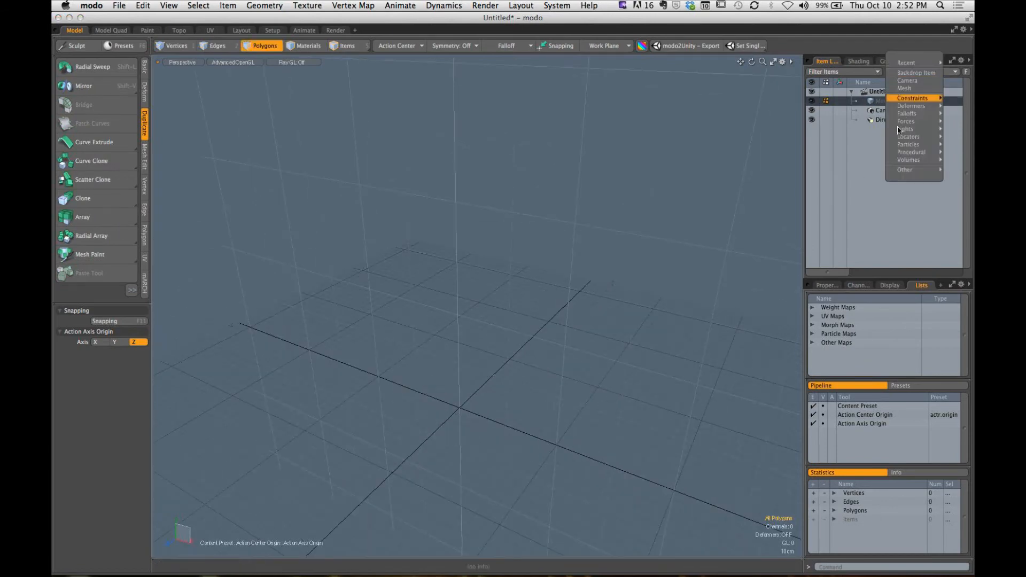
click(904, 88)
alt+drag(513, 348, 344, 293)
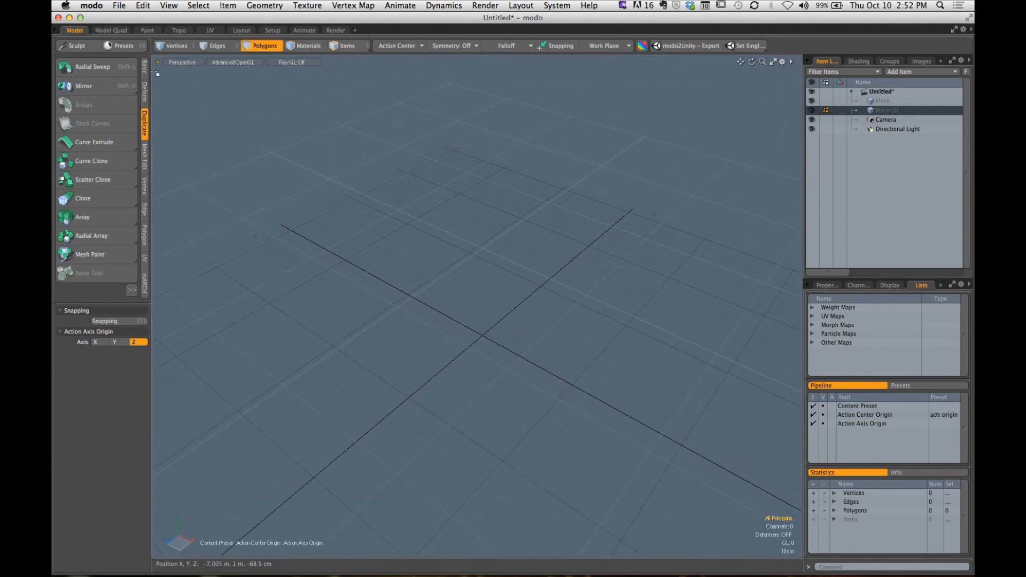
alt+drag(432, 349, 458, 339)
key(ctrl+space)
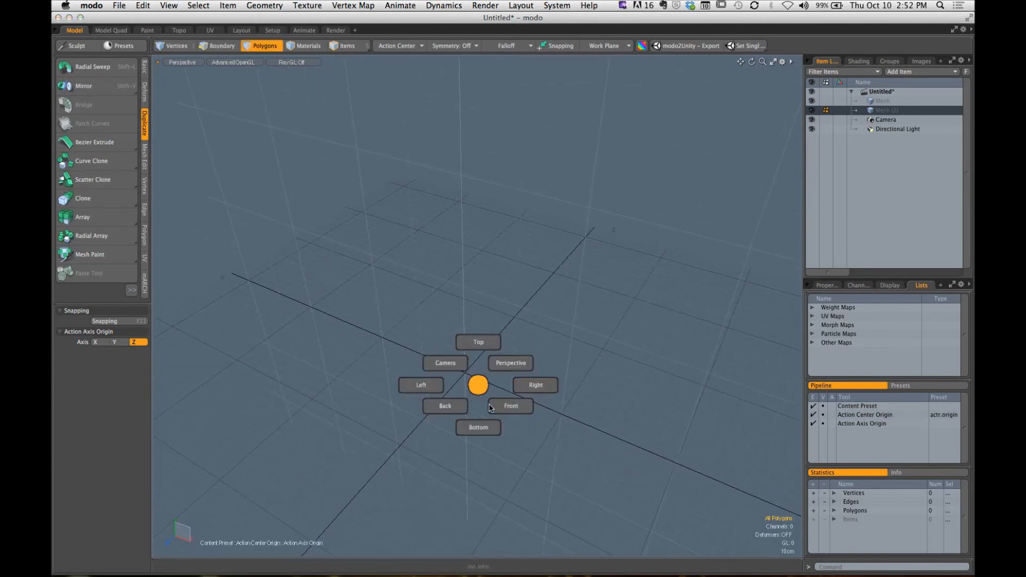
click(480, 386)
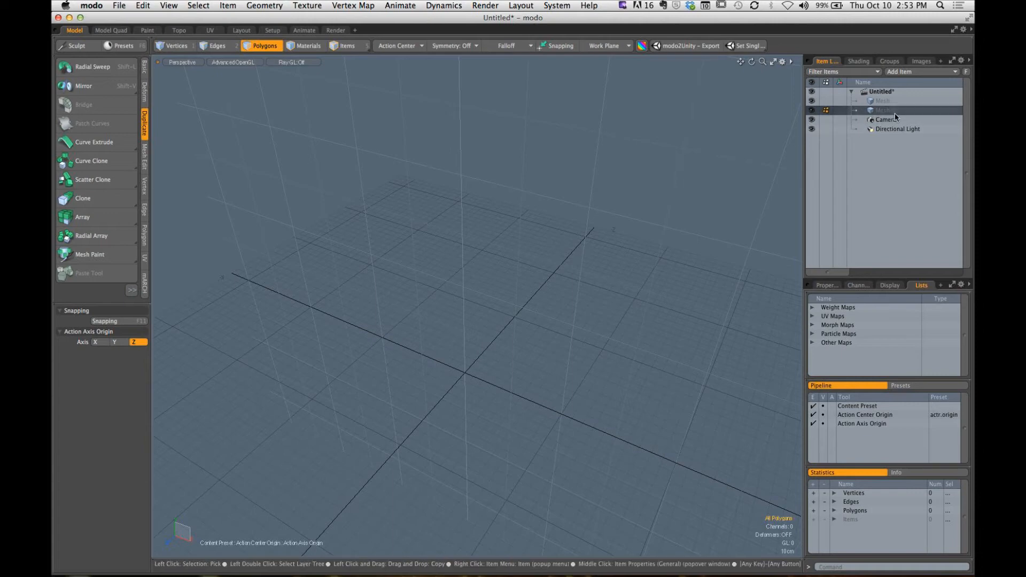
- Add a Backdrop Item to the scene
key(alt)
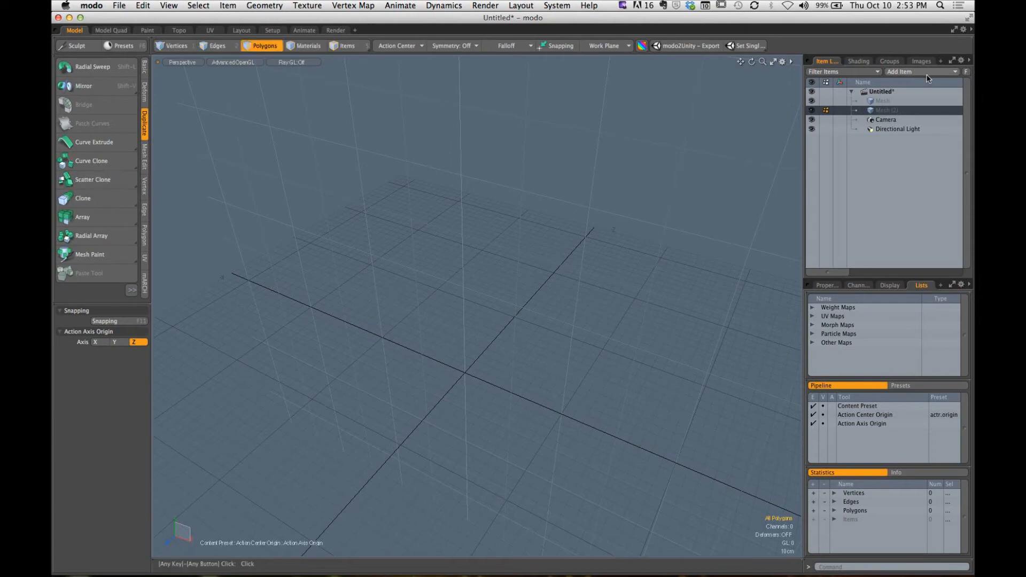
click(920, 76)
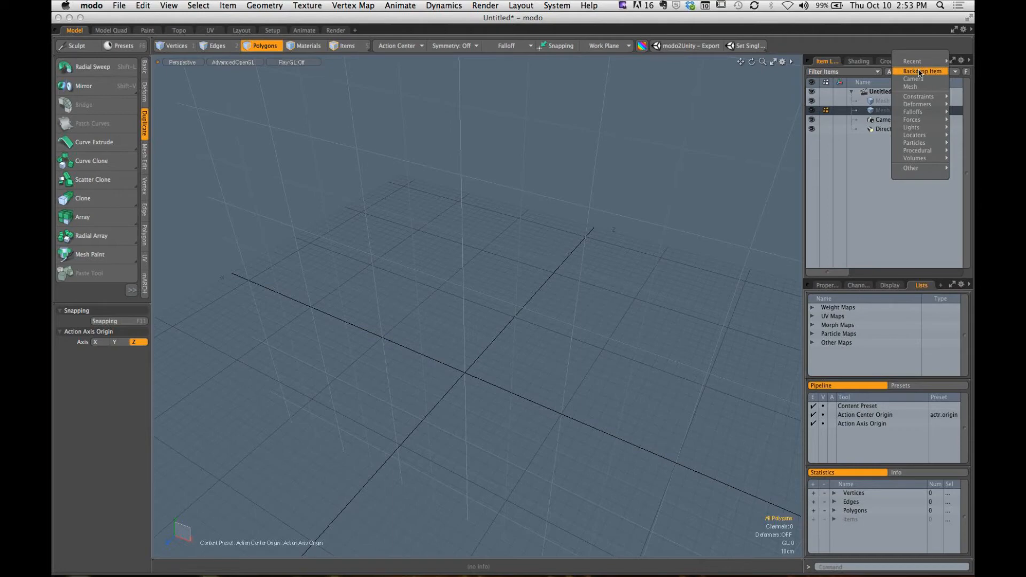
click(916, 70)
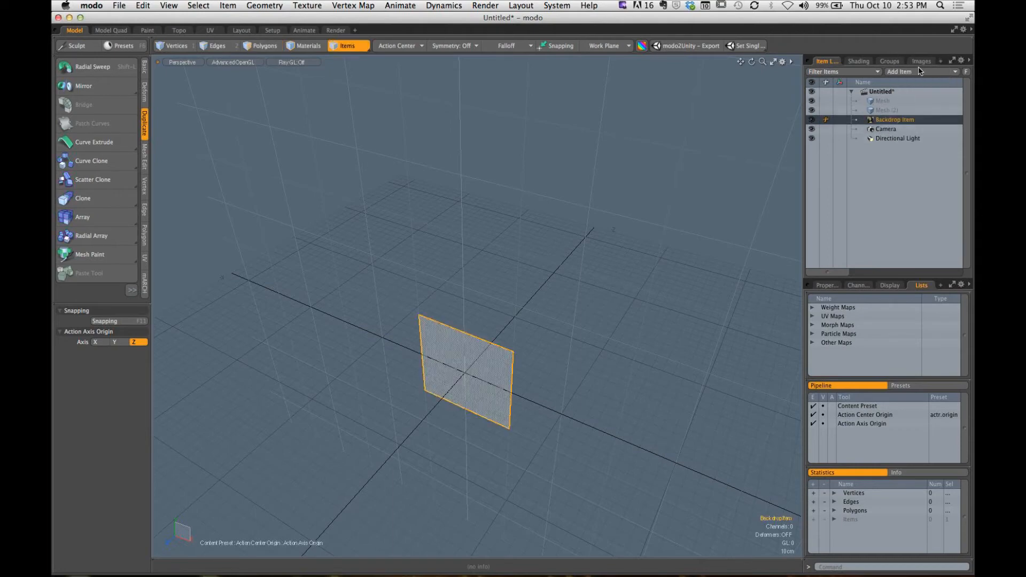
- Enlarge the properties area and show the Backdrop Item's transform and backdrop settings
key(ctrl)
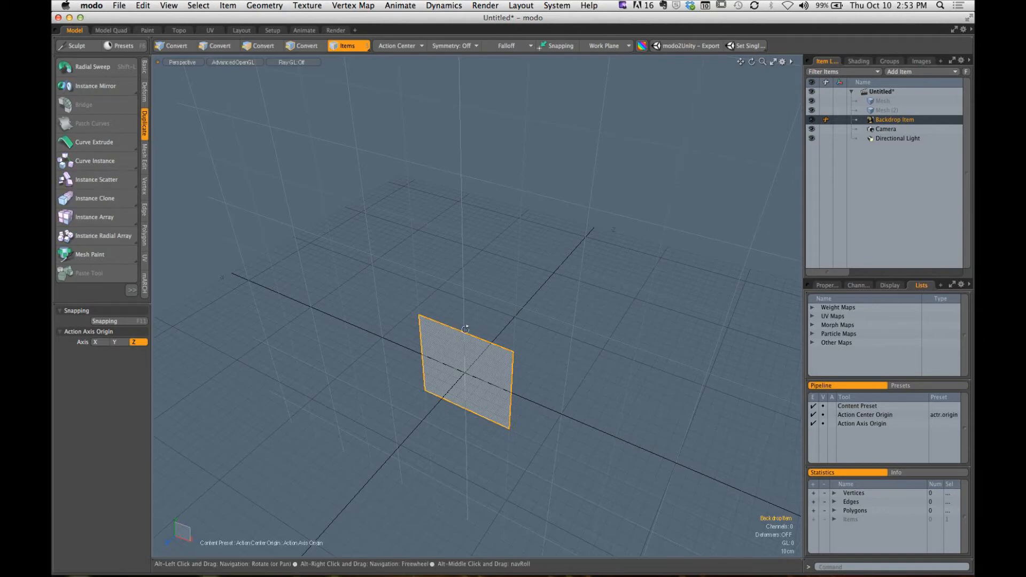
alt+drag(516, 386, 498, 274)
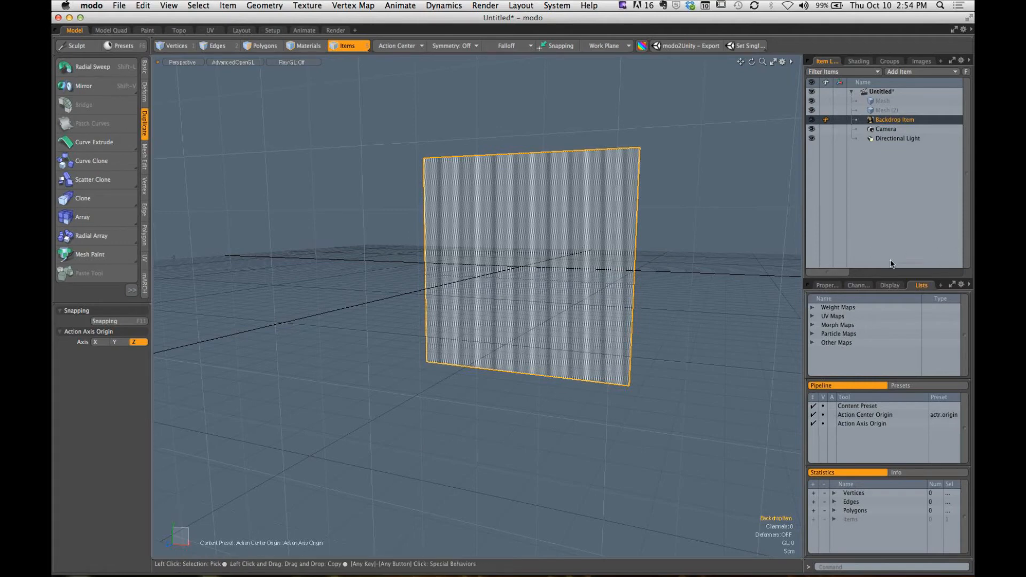
drag(873, 281, 873, 214)
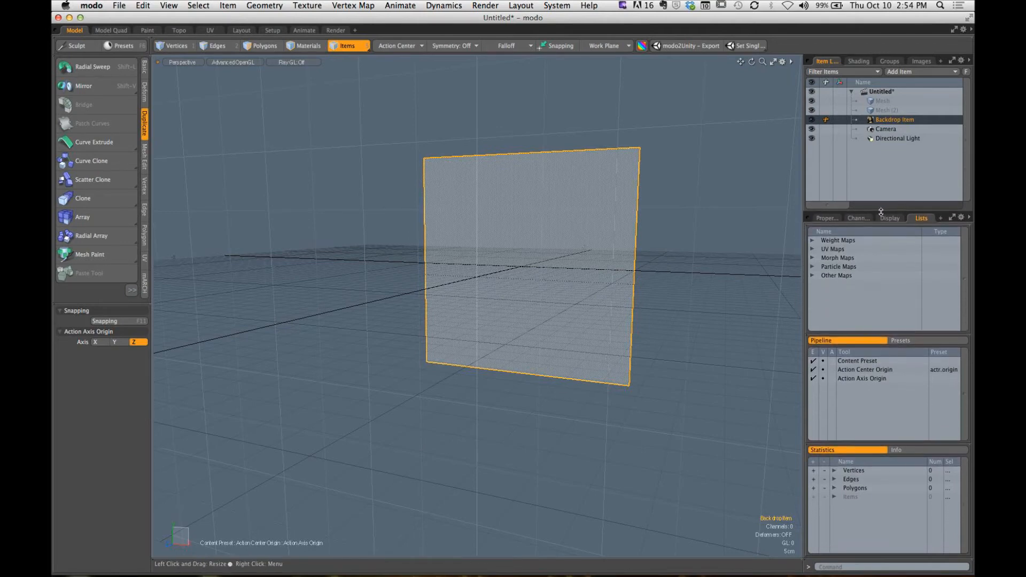
click(824, 219)
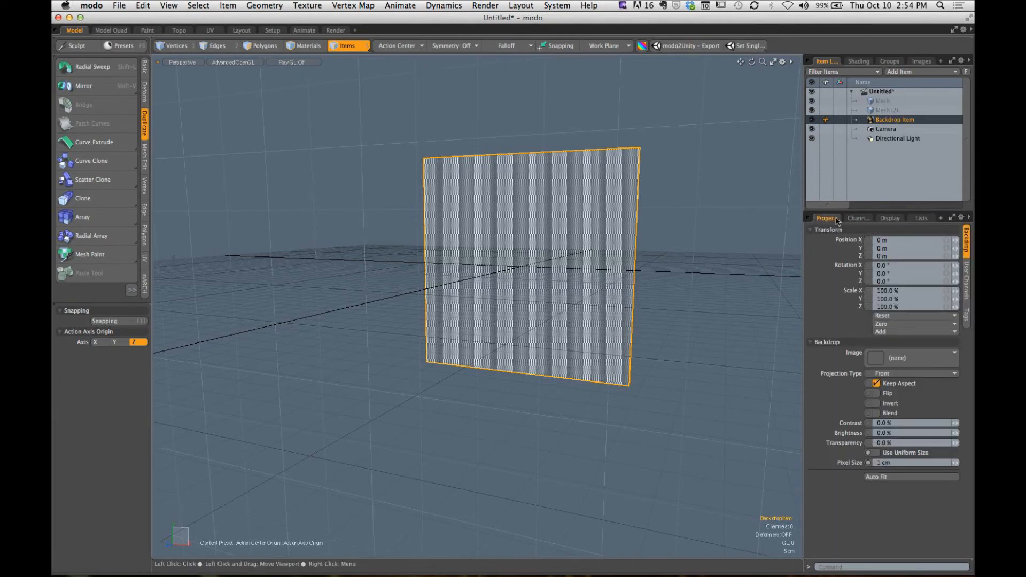
key(alt)
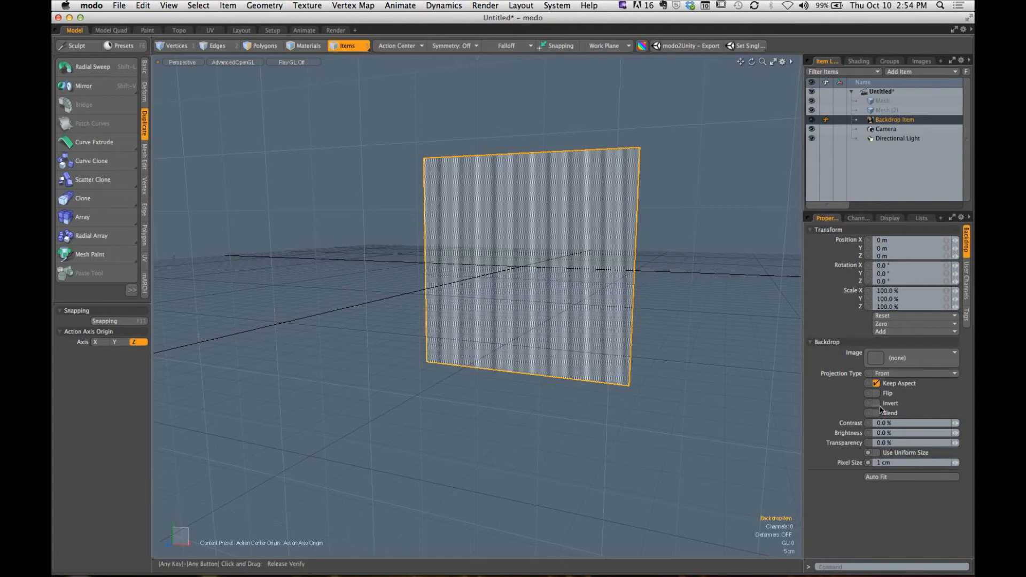
- Load bottle_template.tga from SCC > GCOM_402 > WEEK_07_MEDICINE_BOTTLE as the Backdrop Item's image
click(902, 364)
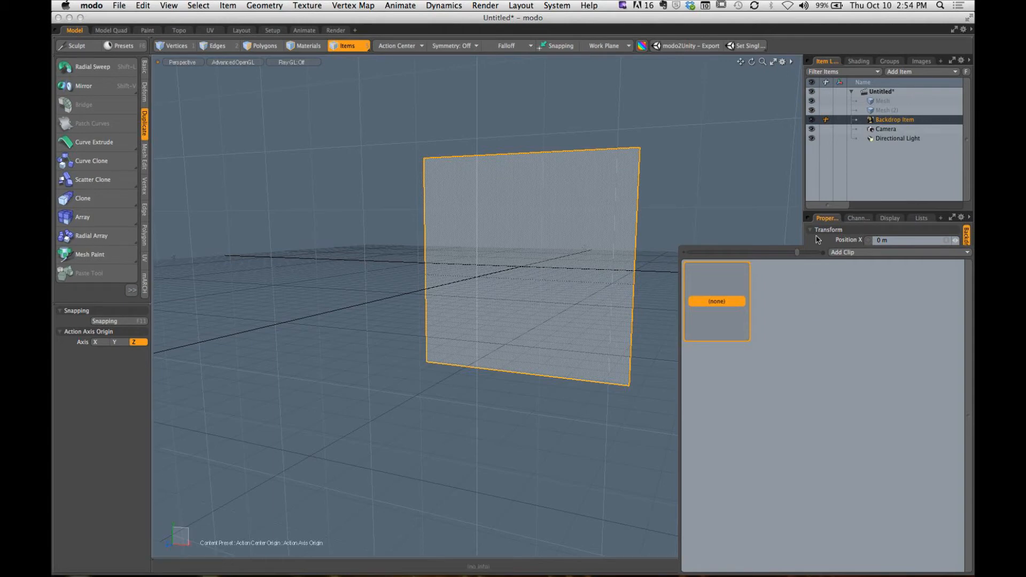
click(863, 255)
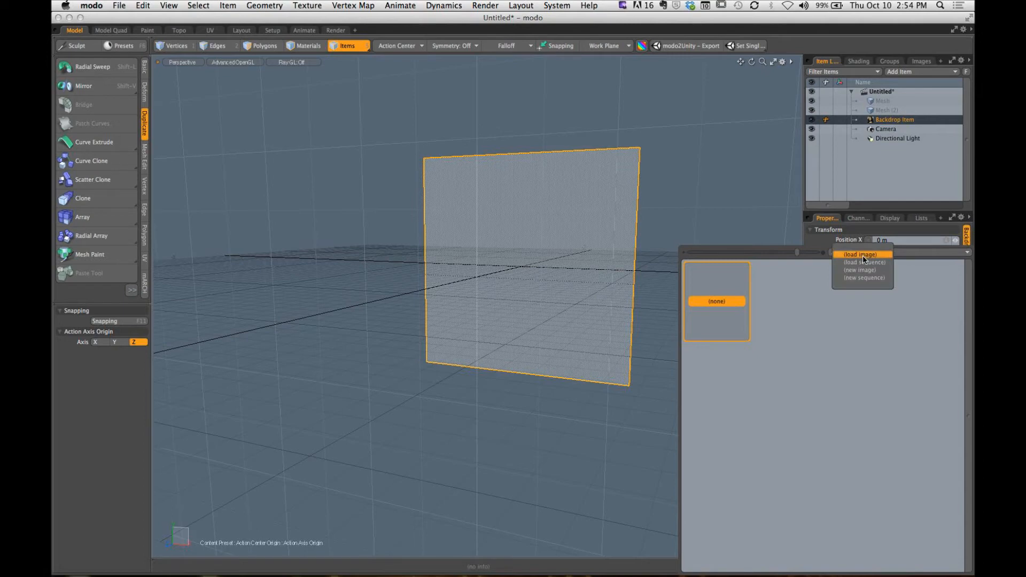
click(865, 255)
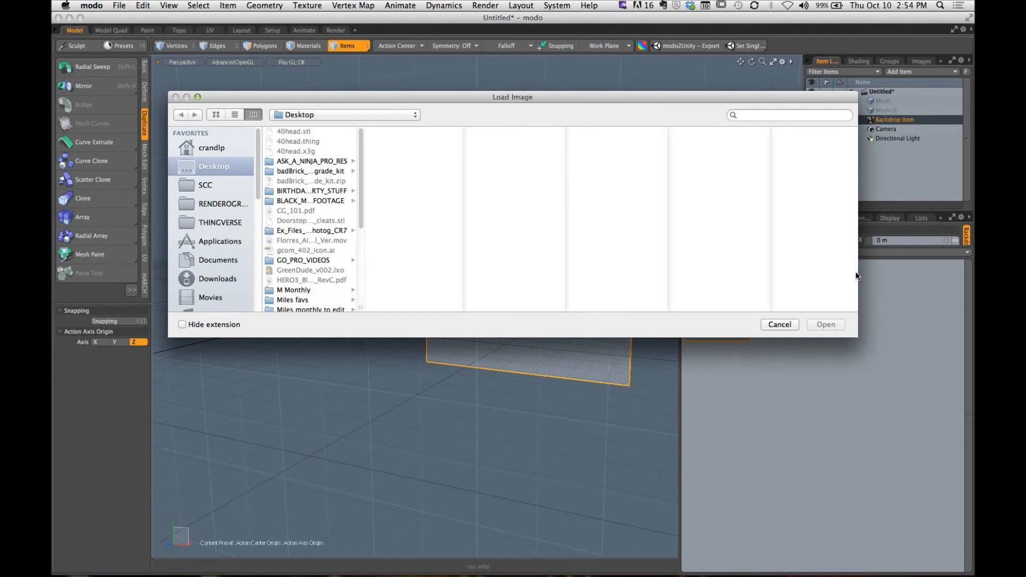
click(222, 185)
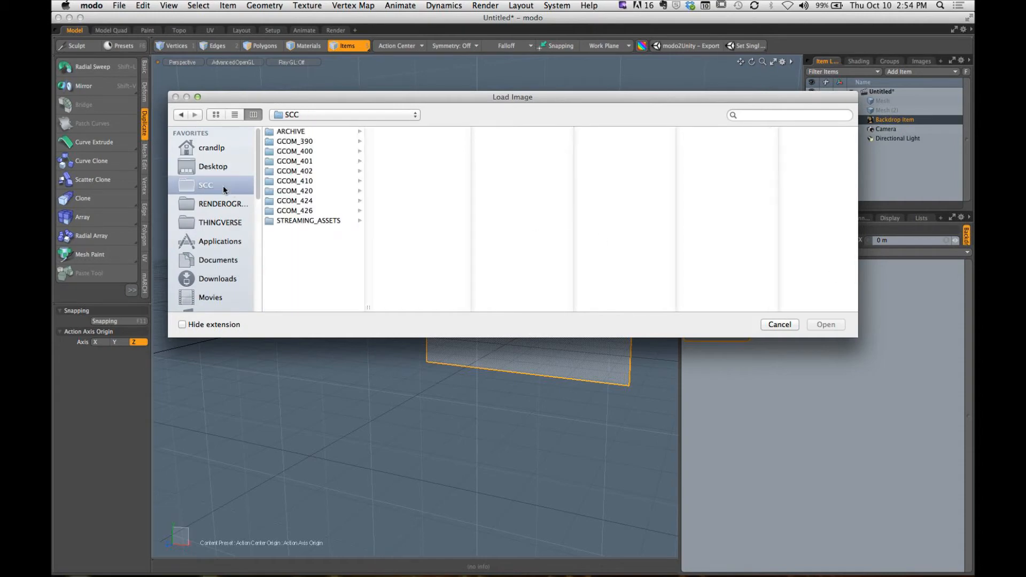
click(323, 171)
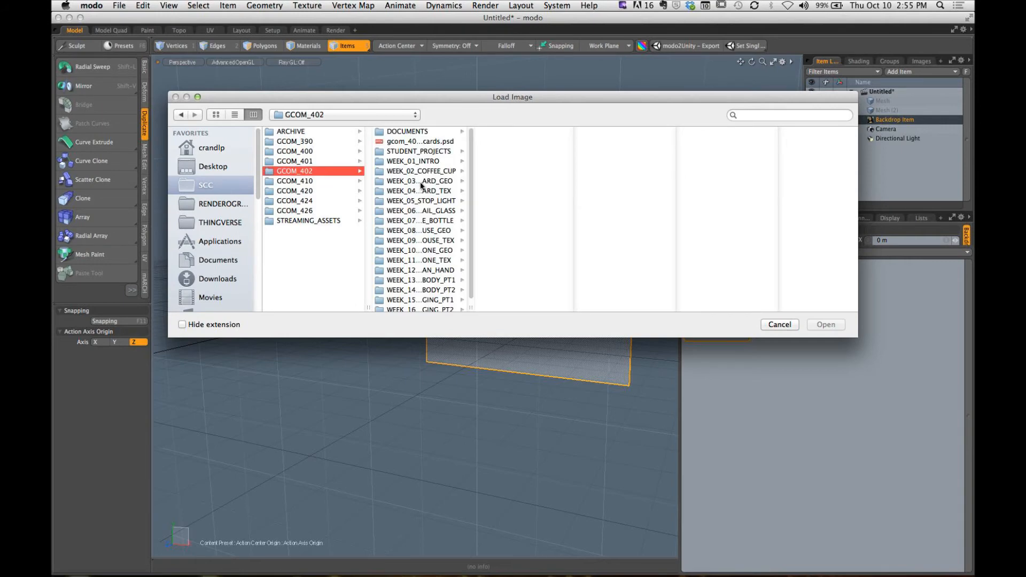
click(449, 220)
click(534, 182)
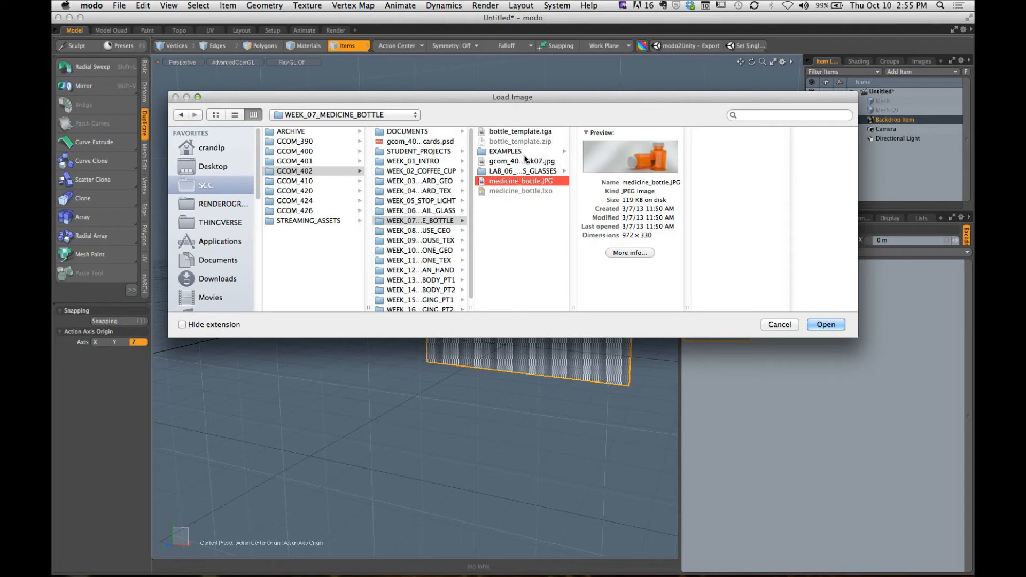
click(530, 131)
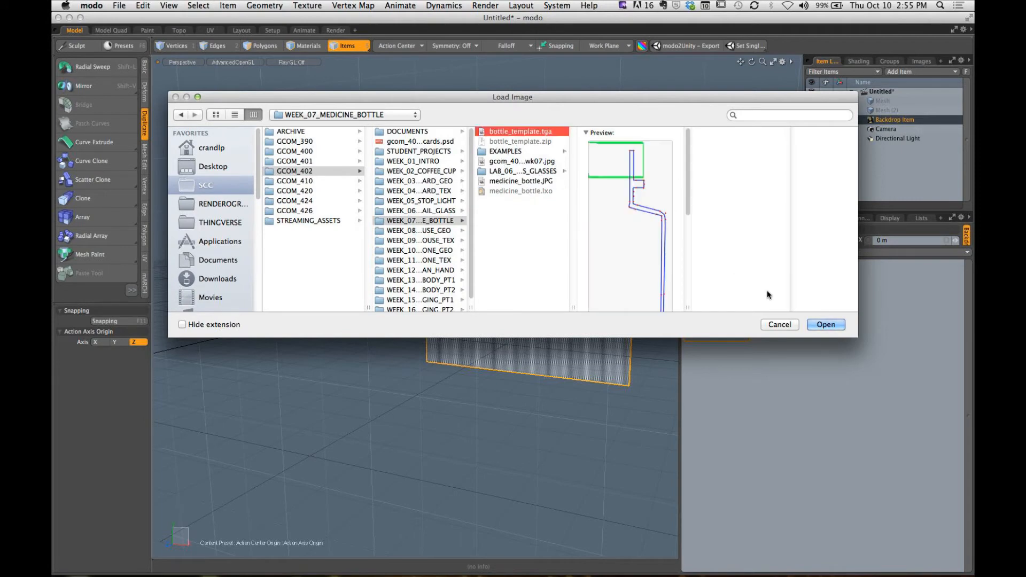
click(825, 325)
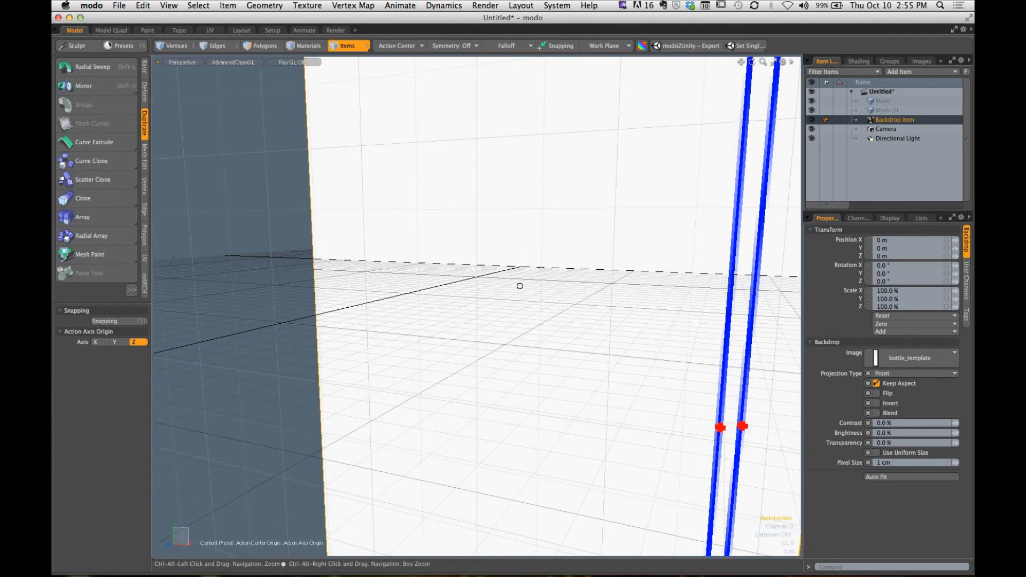
- Examine the whole bottle template in the perspective view, deselecting and reselecting the Backdrop Item
ctrl+alt+drag(520, 286, 473, 312)
alt+shift+drag(474, 312, 567, 303)
click(581, 317)
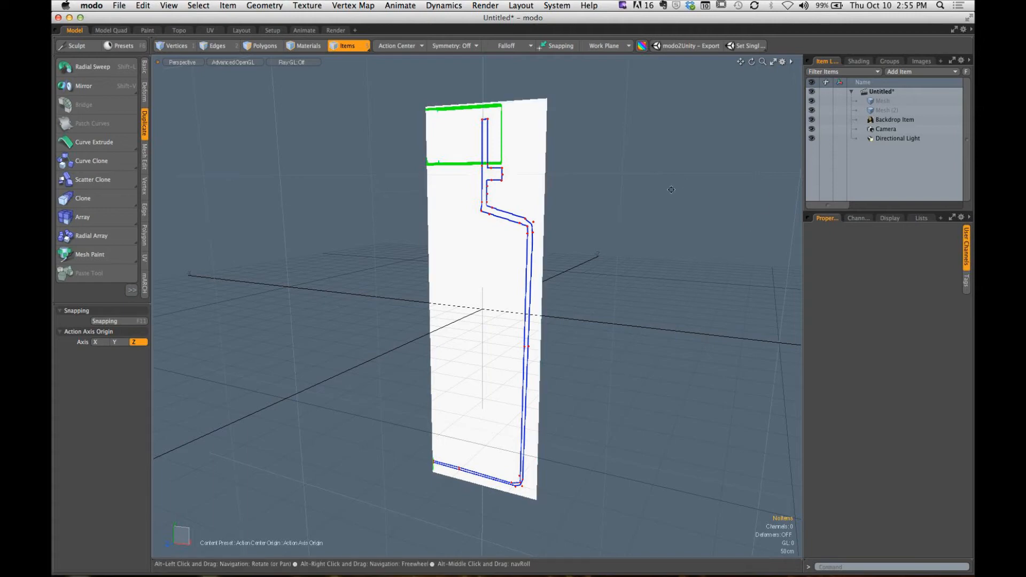
alt+drag(609, 208, 644, 202)
click(887, 122)
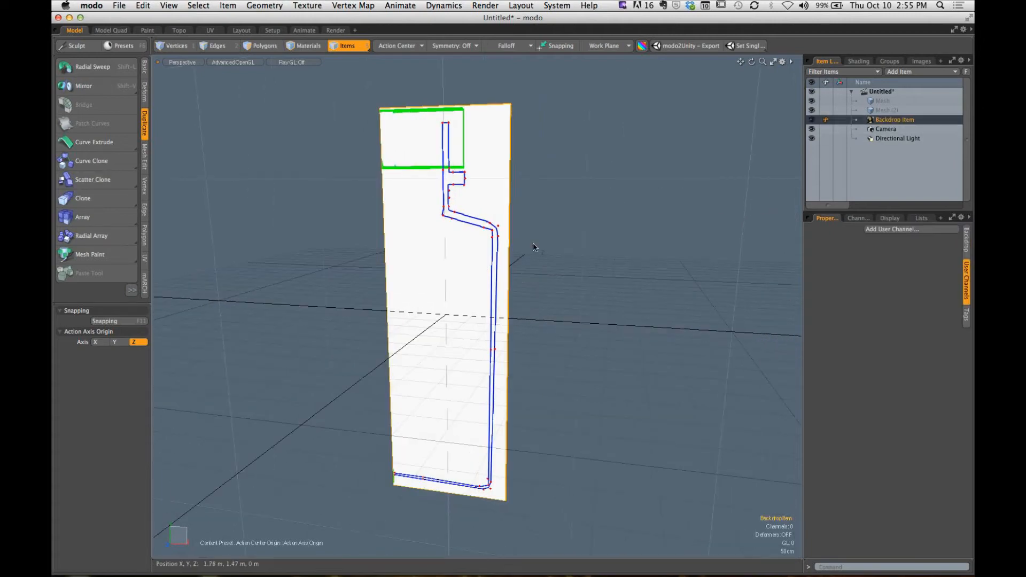
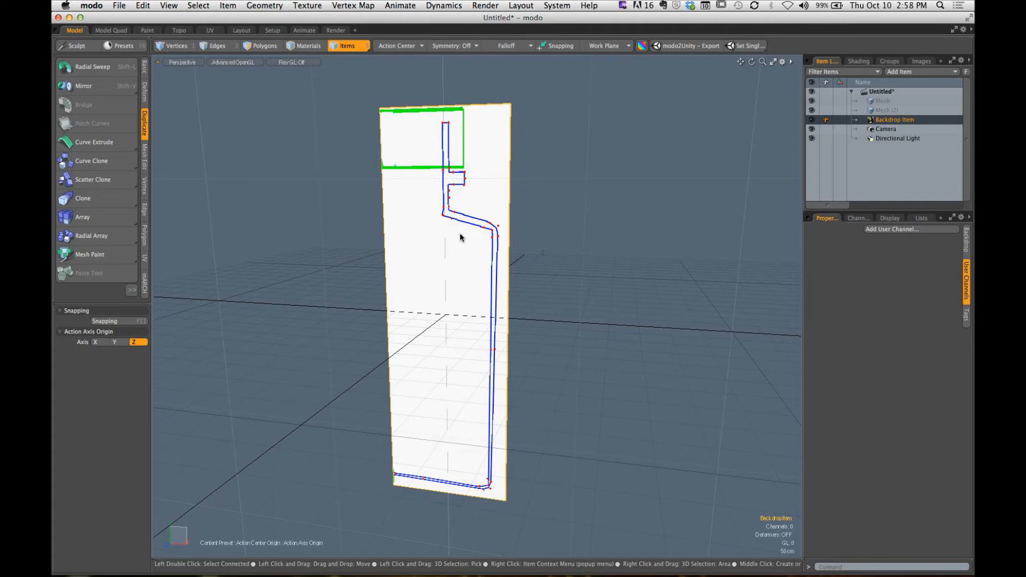
- Switch the viewport to the front view and deselect the Backdrop Item, framing the lower corner of the bottle template
key(ctrl+space)
click(419, 268)
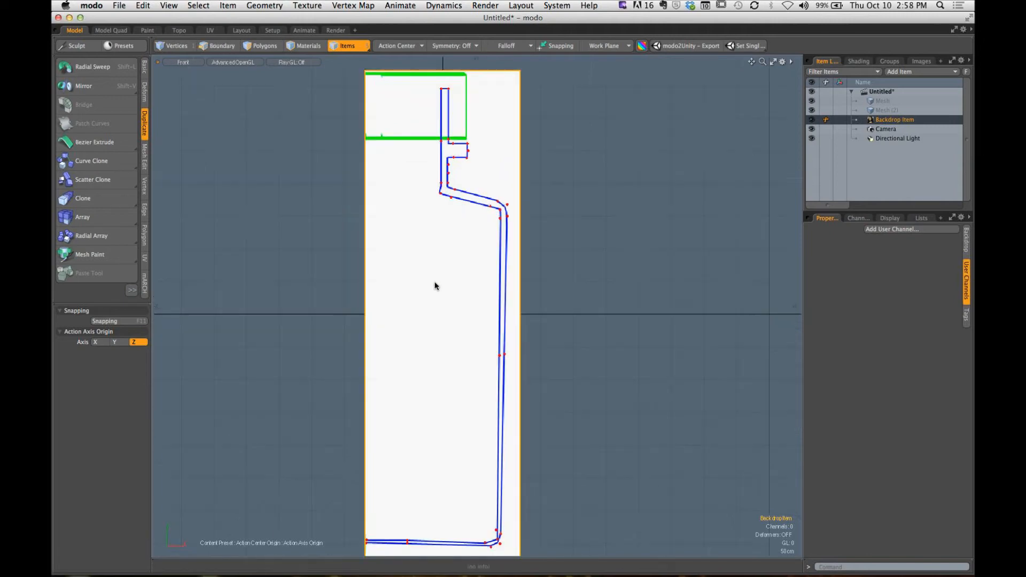
alt+shift+drag(451, 346, 408, 424)
click(391, 428)
scroll(409, 424, up, 6)
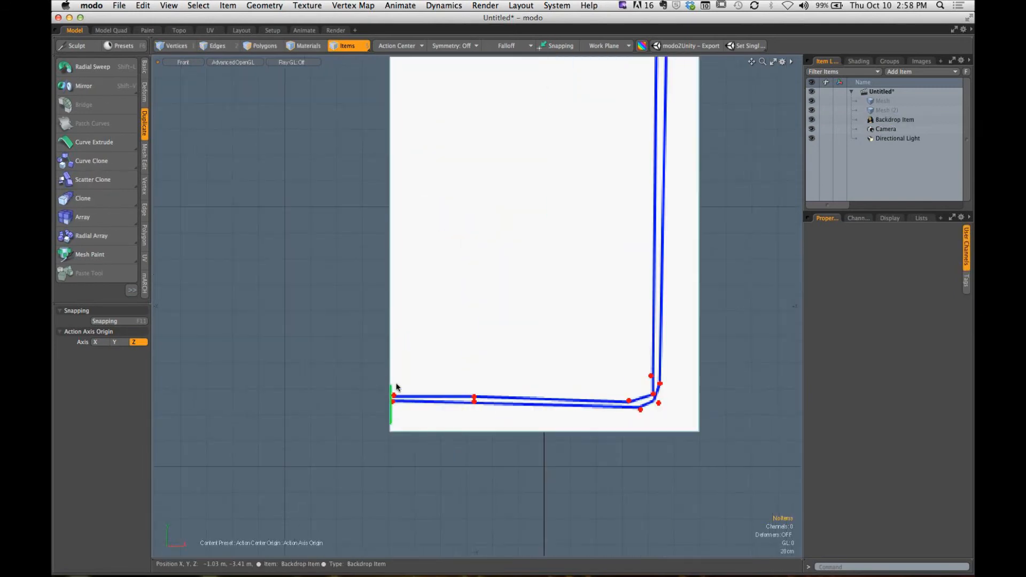
scroll(416, 405, up, 2)
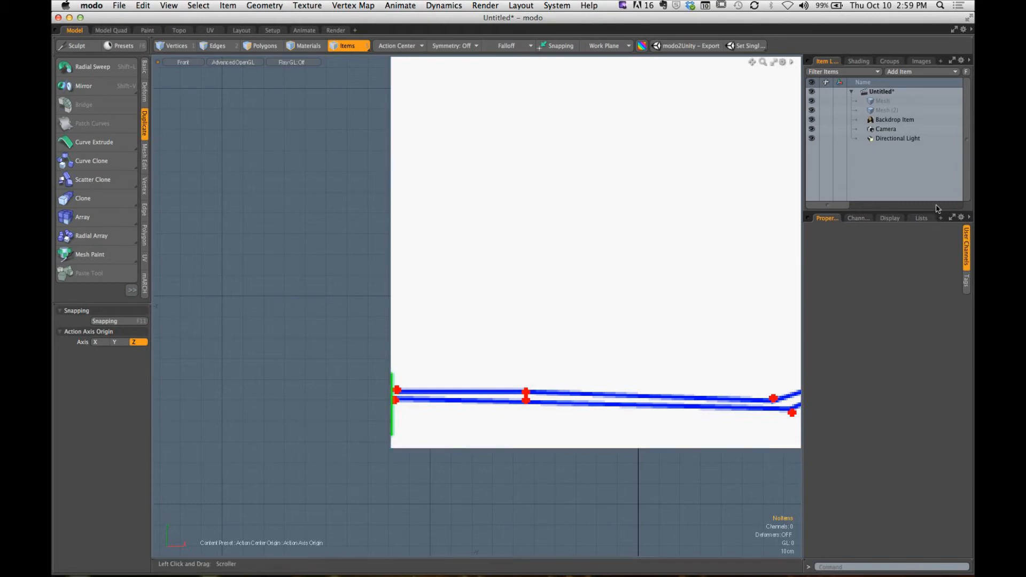
- Select the Backdrop Item and set its backdrop transparency to 70%
click(892, 121)
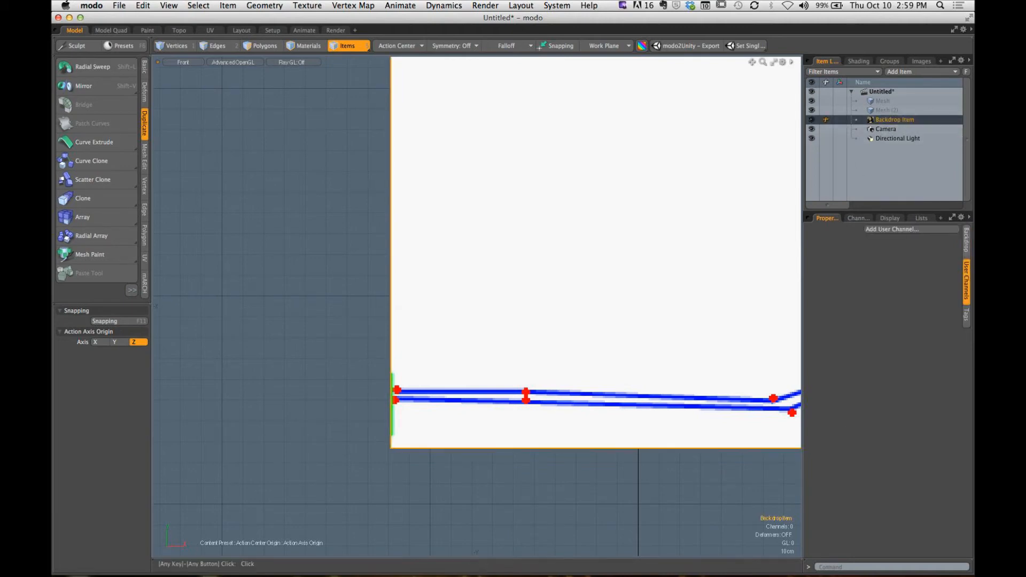
click(967, 240)
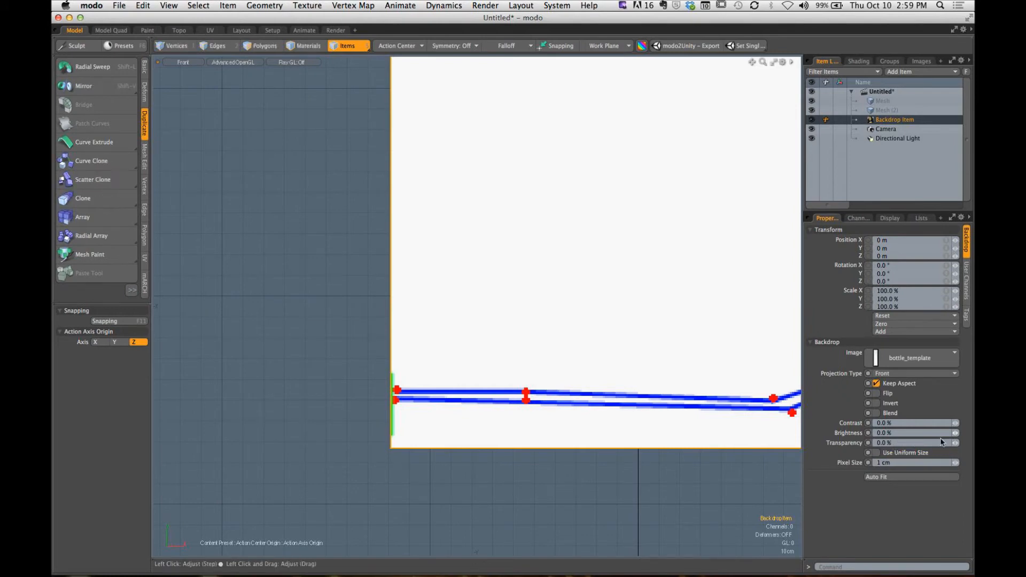
click(888, 443)
text(70)
key(Return)
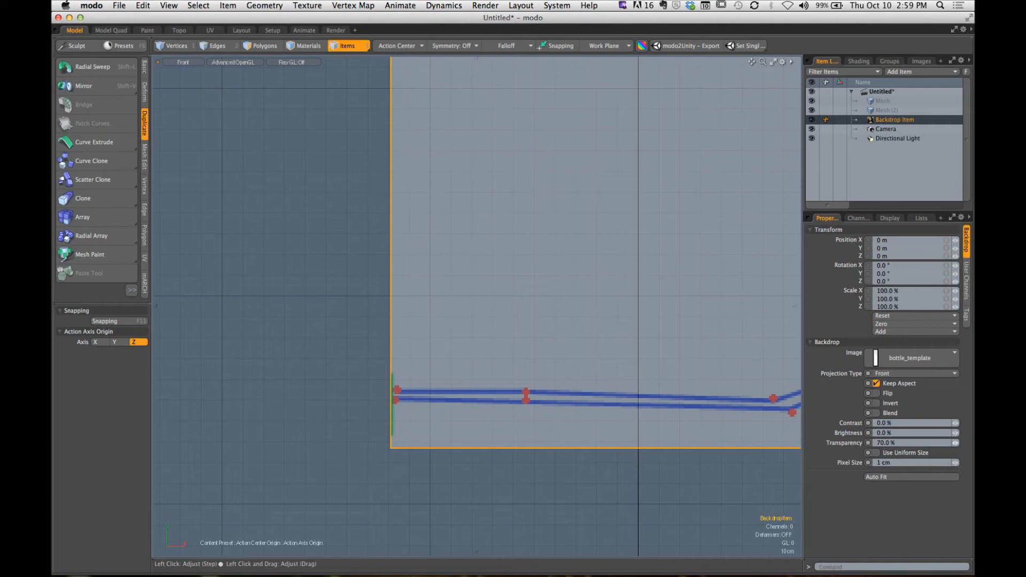
- Move the Backdrop Item to X 1.185 m and Y -5 mm, aligning the template's centreline edge with the vertical axis, and deselect it
key(shift)
alt+drag(641, 347, 513, 386)
ctrl+alt+drag(513, 386, 469, 390)
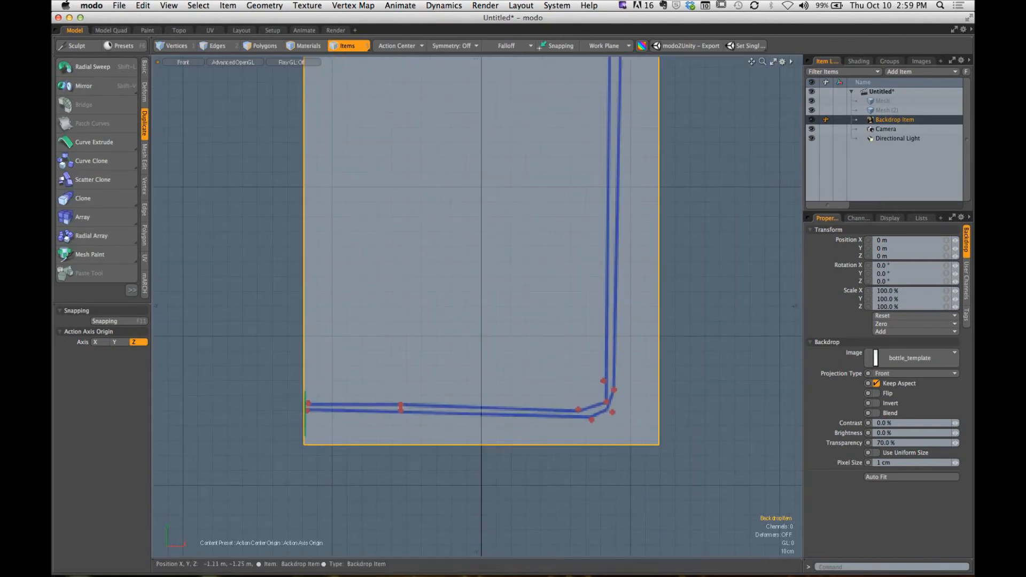
key(w)
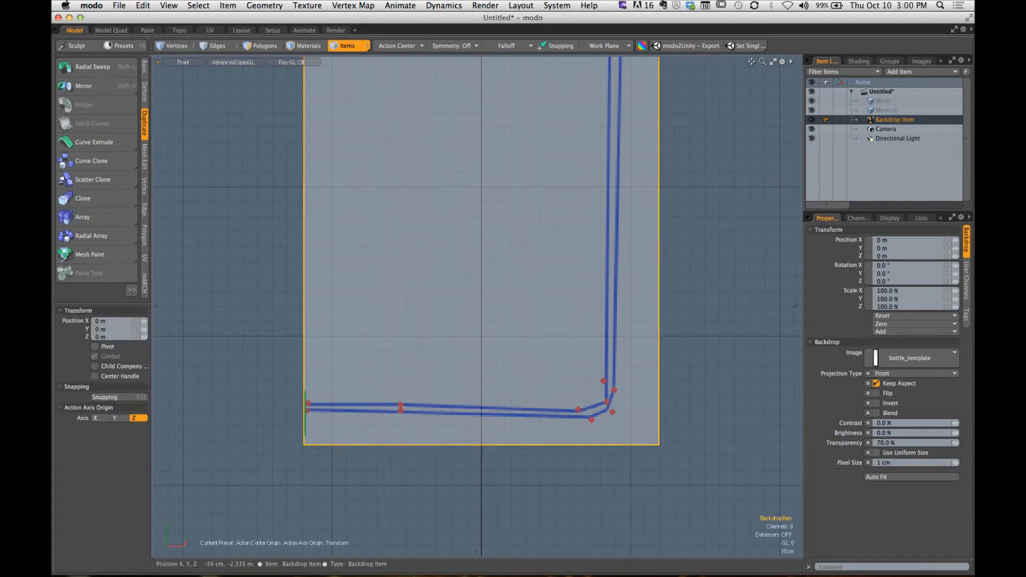
drag(349, 383, 350, 385)
scroll(460, 255, down, 3)
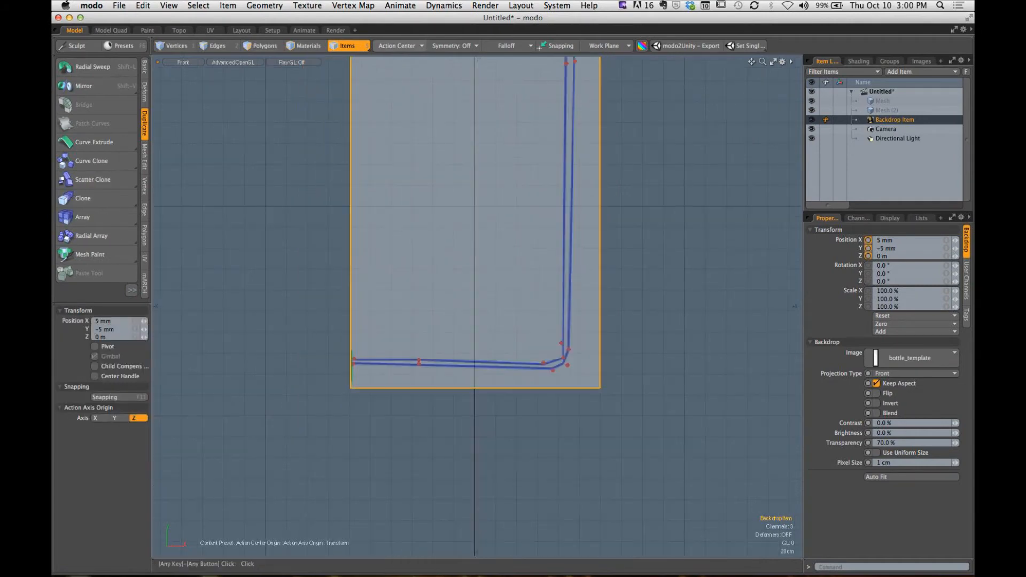
click(400, 47)
click(332, 124)
scroll(379, 383, down, 3)
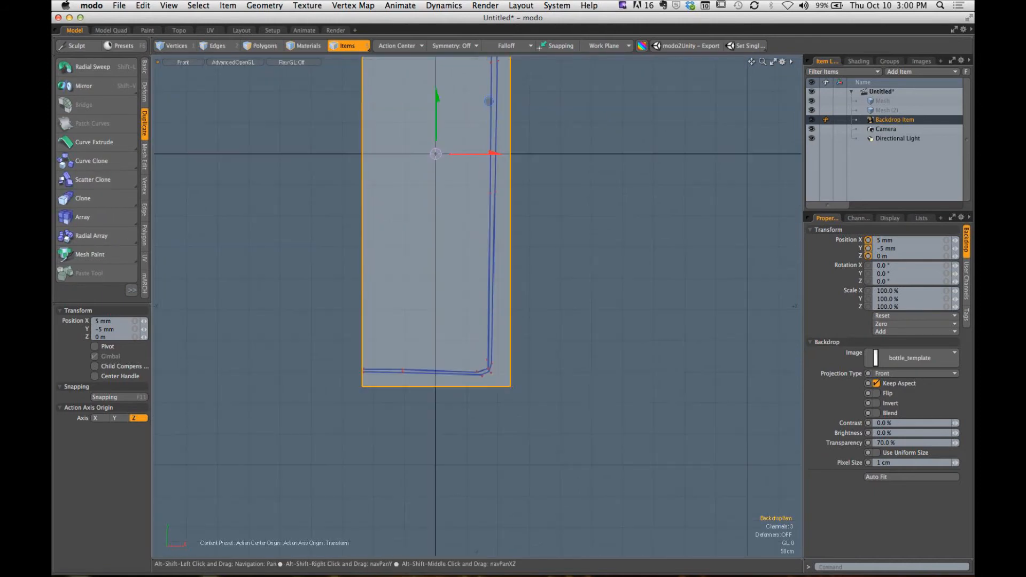
drag(477, 154, 553, 154)
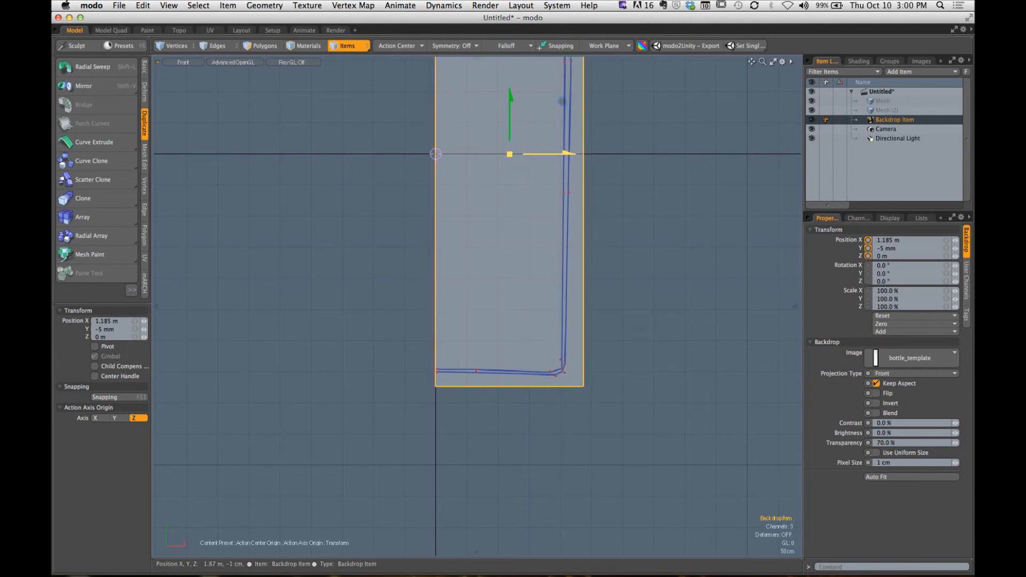
key(space)
click(642, 225)
- Examine the whole repositioned template from different views and return to the front view
alt+shift+drag(641, 224, 557, 254)
ctrl+alt+drag(360, 407, 405, 284)
alt+shift+drag(405, 284, 438, 371)
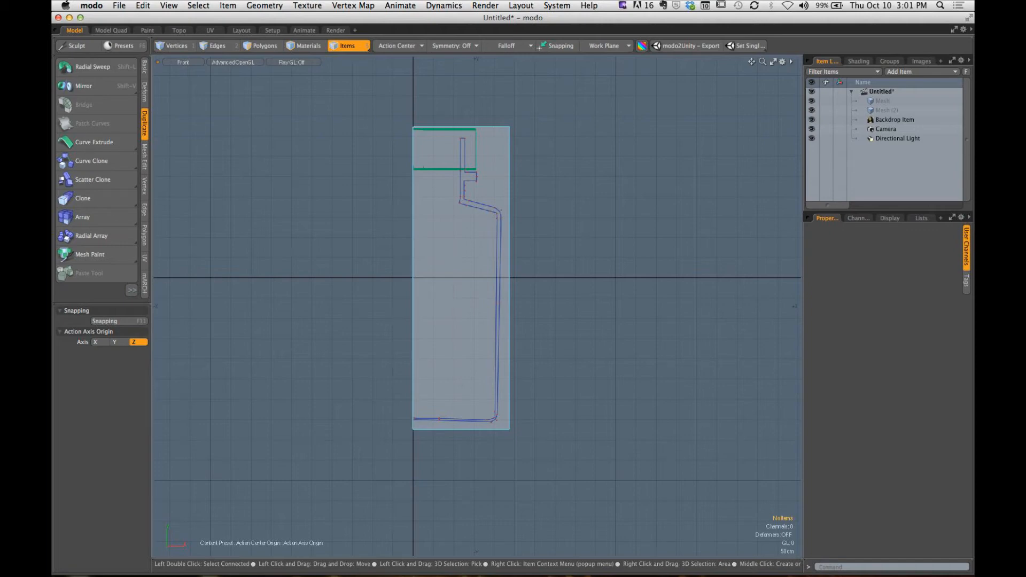
alt+drag(462, 289, 546, 358)
key(ctrl+space)
click(536, 323)
key(ctrl+space)
click(551, 392)
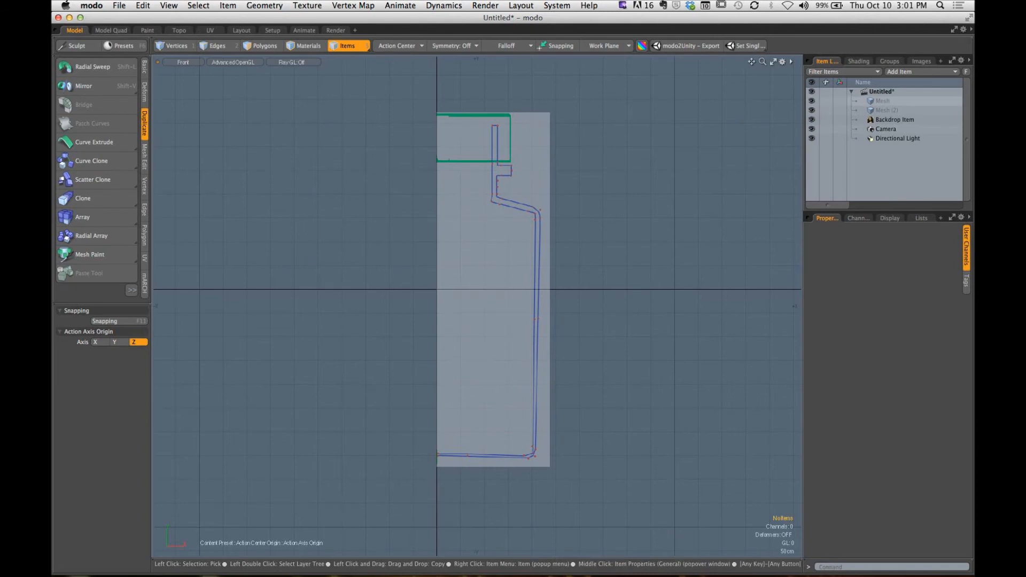
- Make the first Mesh item the active layer and show the basic geometry creation tools
click(884, 101)
click(144, 68)
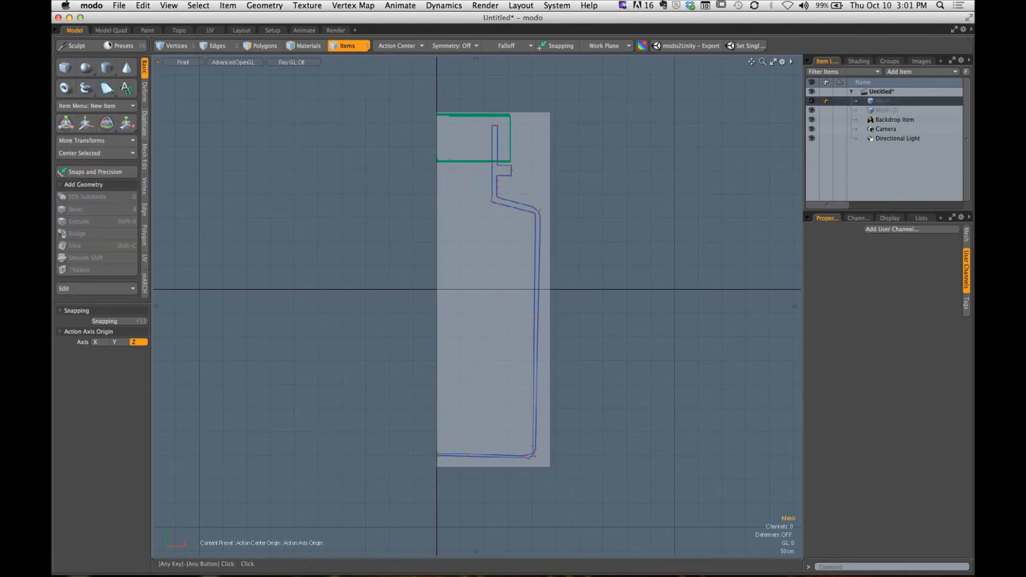
click(106, 88)
alt+shift+drag(459, 428, 493, 262)
ctrl+alt+drag(494, 262, 561, 357)
click(379, 257)
ctrl+alt+drag(588, 272, 475, 272)
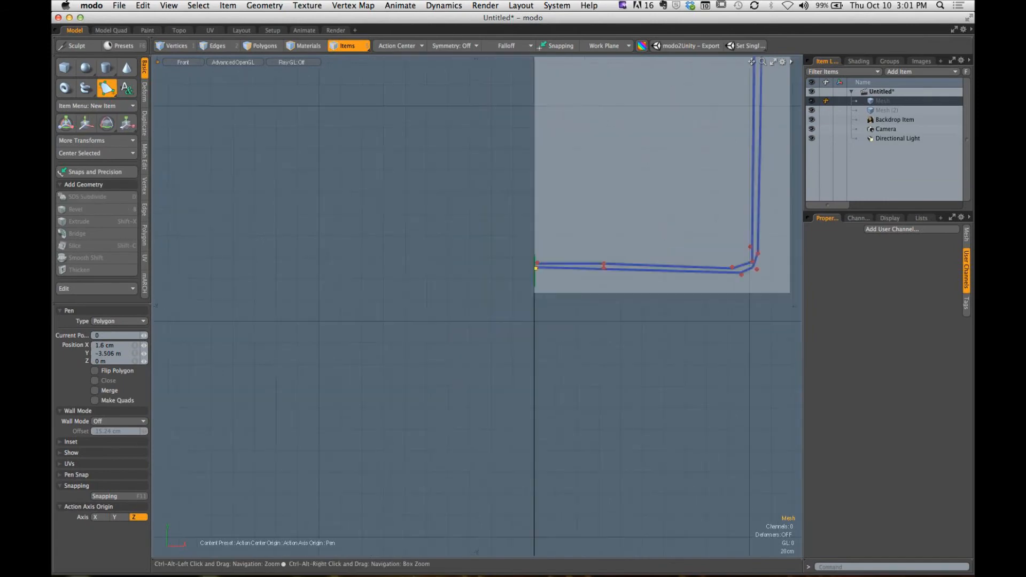
alt+shift+drag(741, 275, 519, 255)
click(536, 277)
click(553, 256)
alt+shift+drag(519, 255, 507, 389)
key(space)
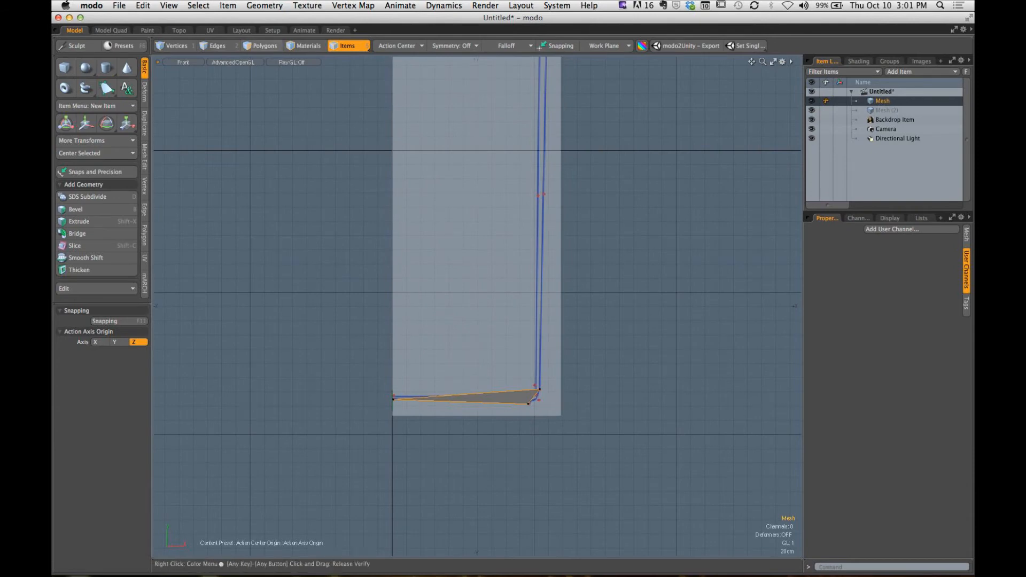
key(3)
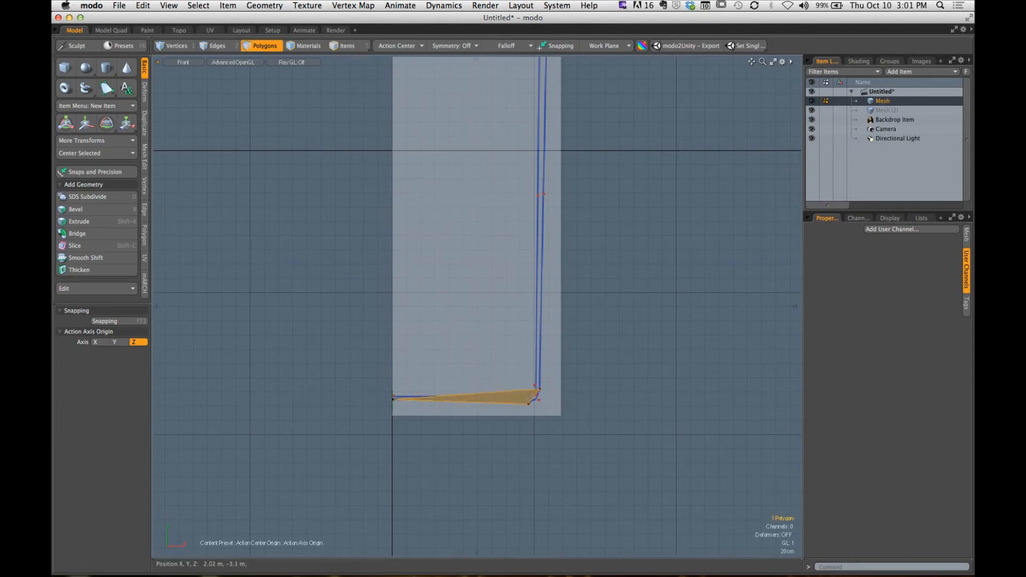
key(Delete)
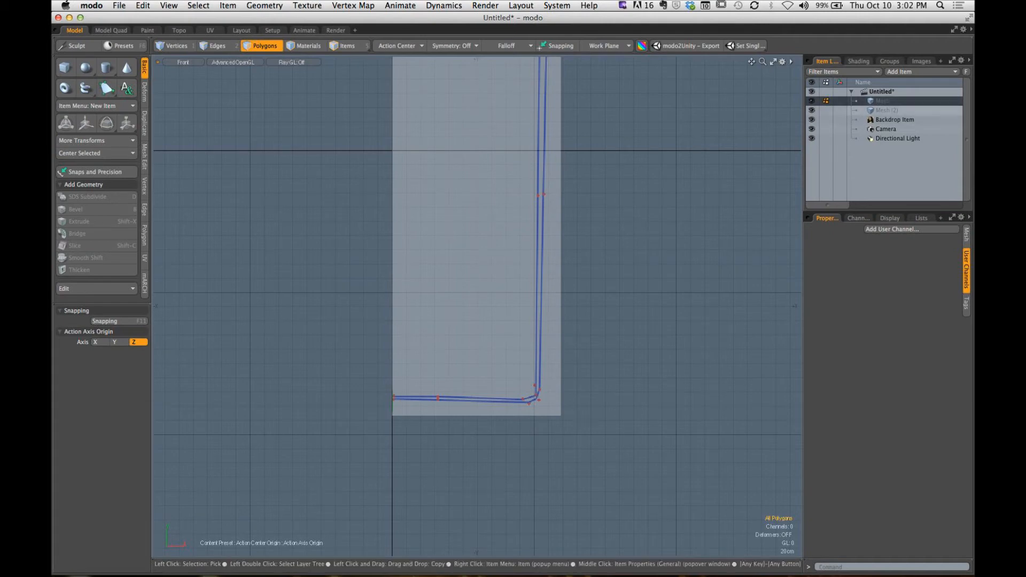
- Trace the bottle's outer base, side wall and shoulder as a Pen polygon, starting at the centre axis and ending at the neck
alt+drag(417, 416, 373, 390)
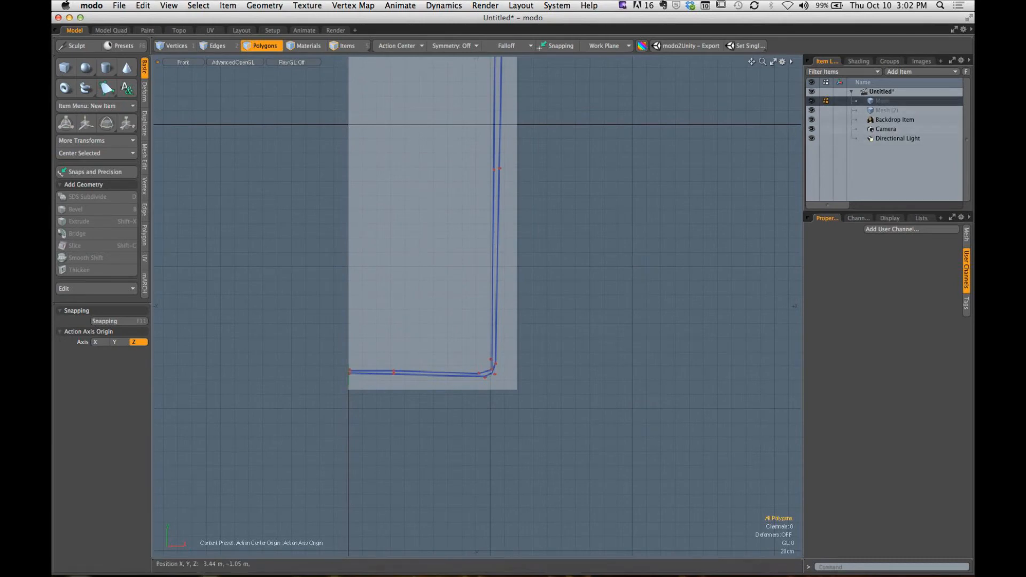
click(107, 88)
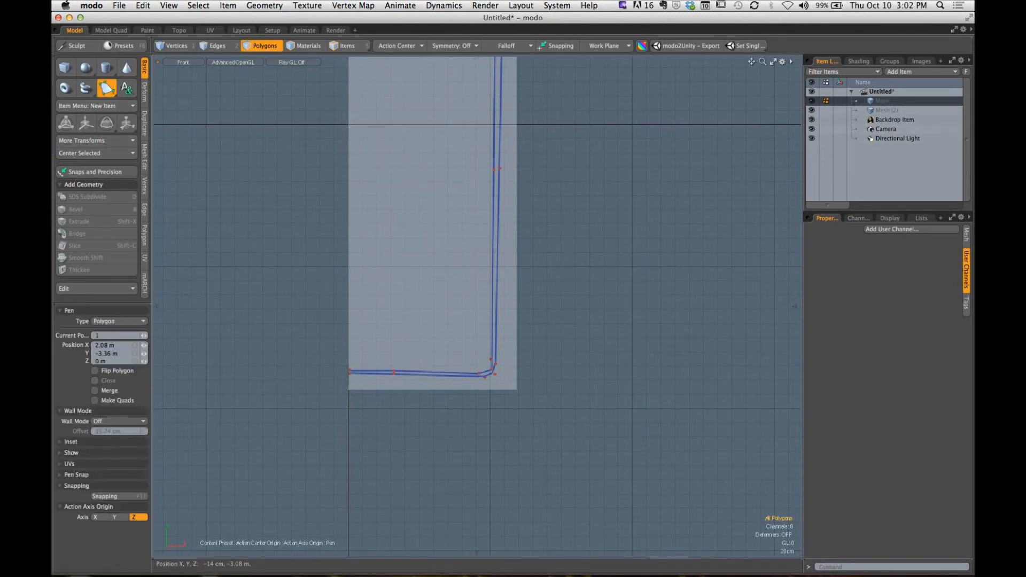
click(350, 374)
click(484, 378)
click(496, 363)
scroll(496, 364, down, 1)
alt+shift+drag(496, 364, 477, 485)
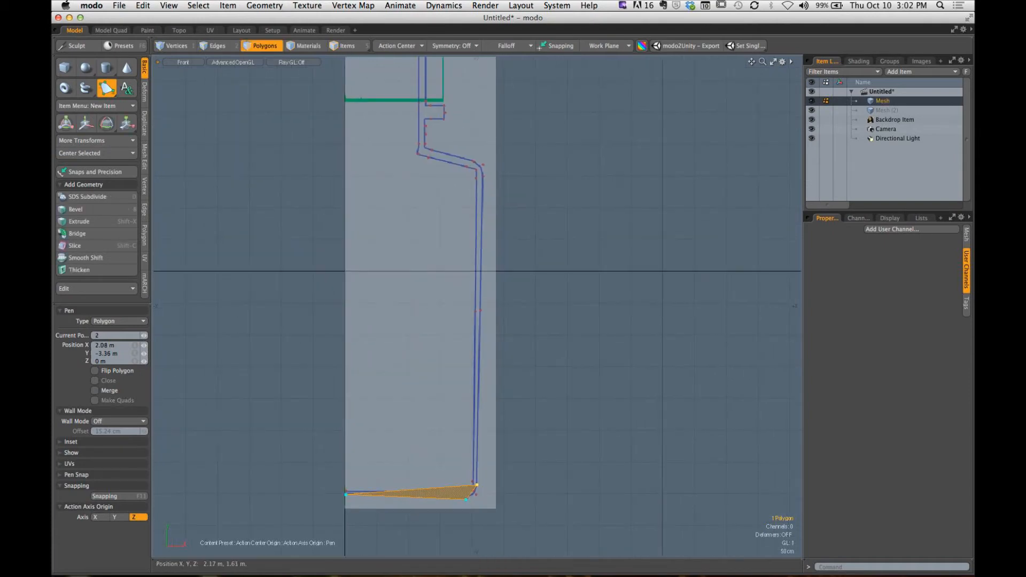
click(482, 176)
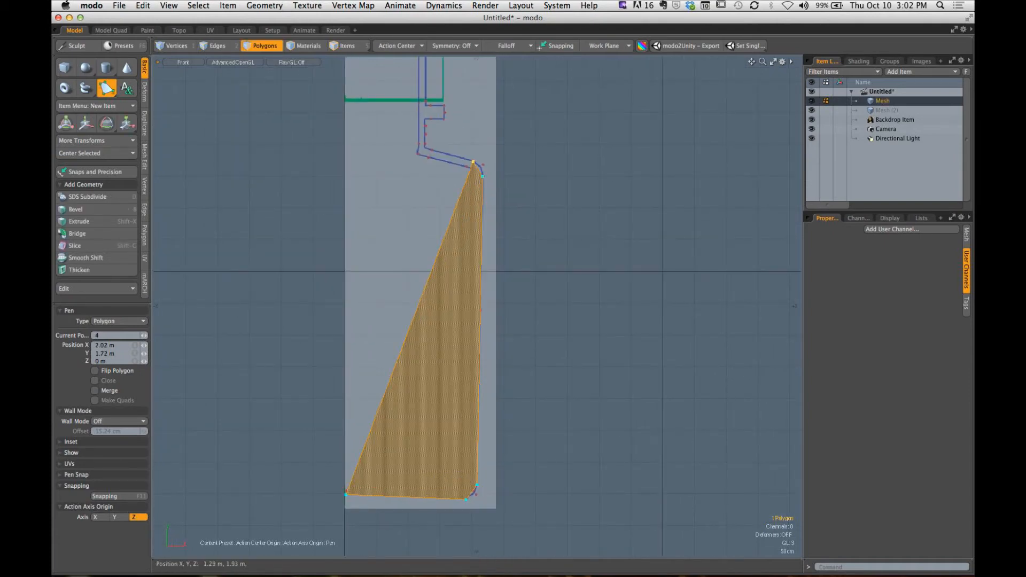
click(424, 145)
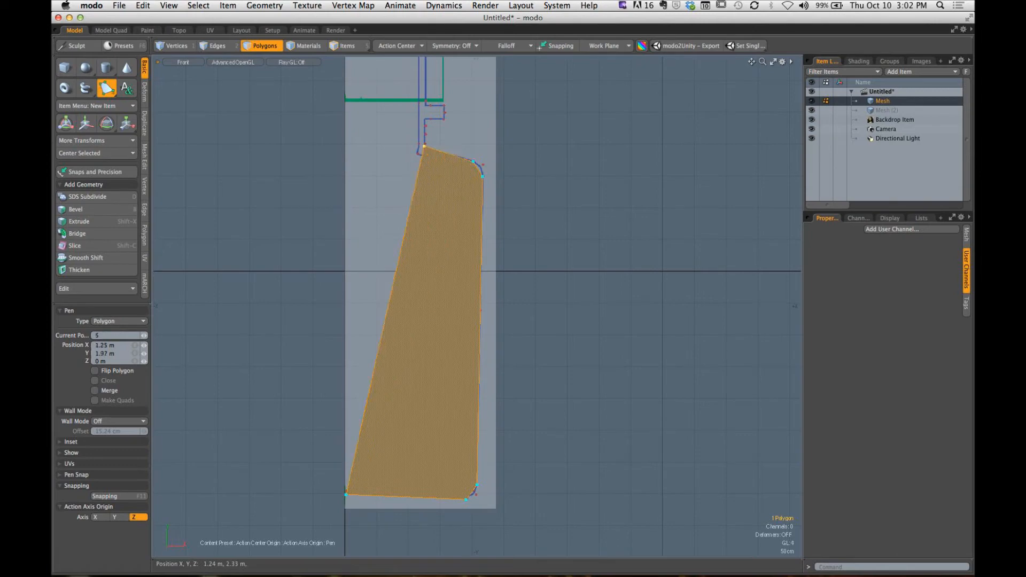
- Continue the Pen polygon around the projecting neck ring, placing its four corners and fitting them to the template
click(423, 119)
click(443, 119)
click(443, 102)
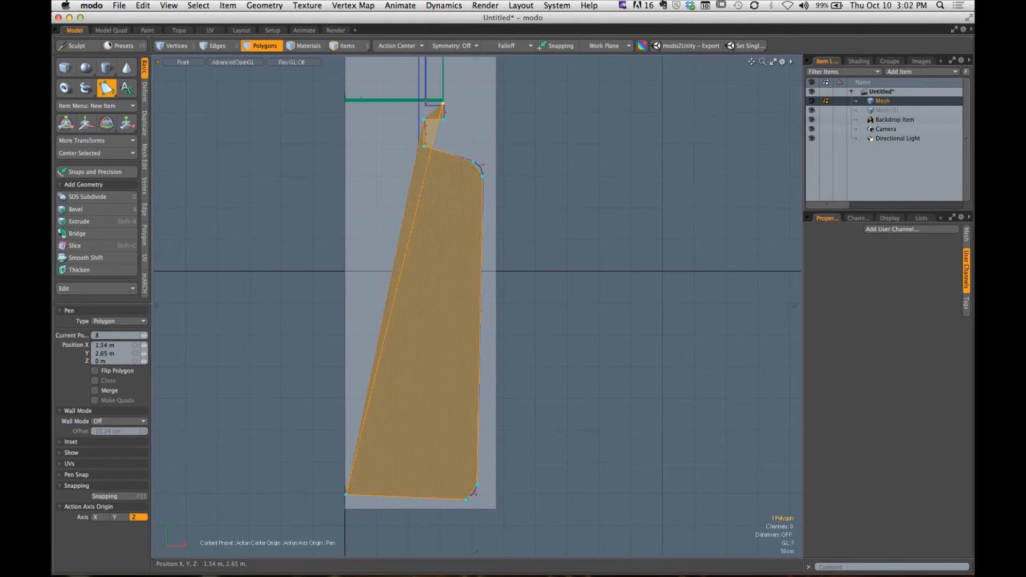
alt+shift+drag(433, 103, 433, 160)
alt+shift+drag(433, 160, 434, 62)
alt+shift+drag(418, 345, 391, 322)
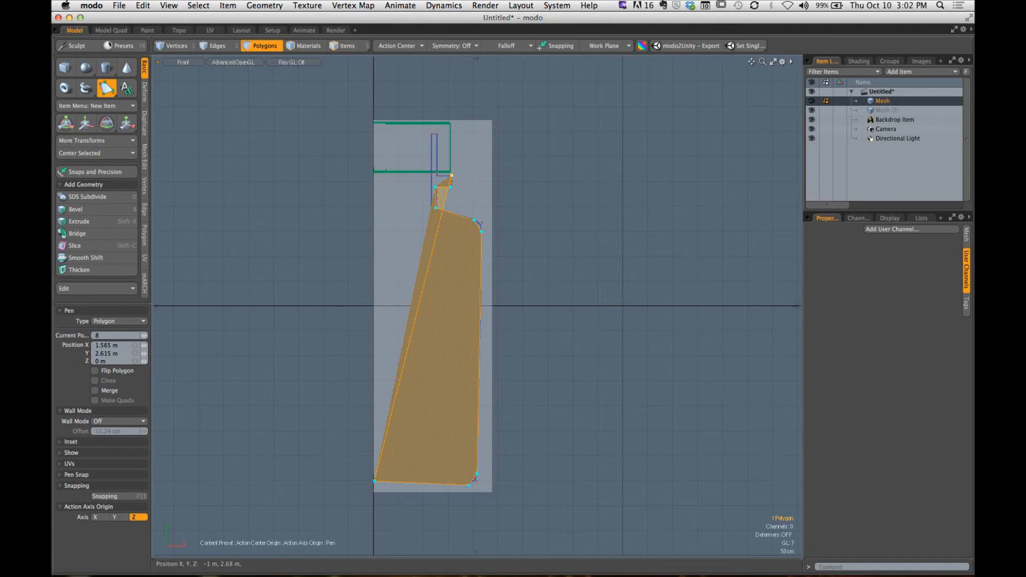
ctrl+alt+drag(456, 185, 497, 185)
click(387, 153)
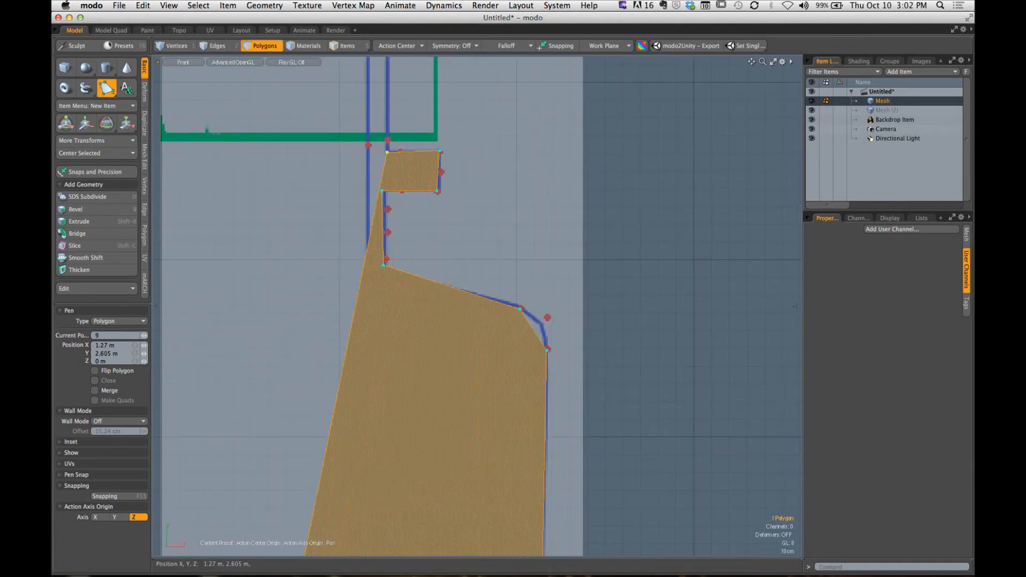
ctrl+alt+drag(386, 152, 383, 152)
alt+shift+drag(383, 153, 386, 200)
- Add the two rim points at Y 3.45 m, then trace the inner neck and the inside of the shoulder
click(398, 72)
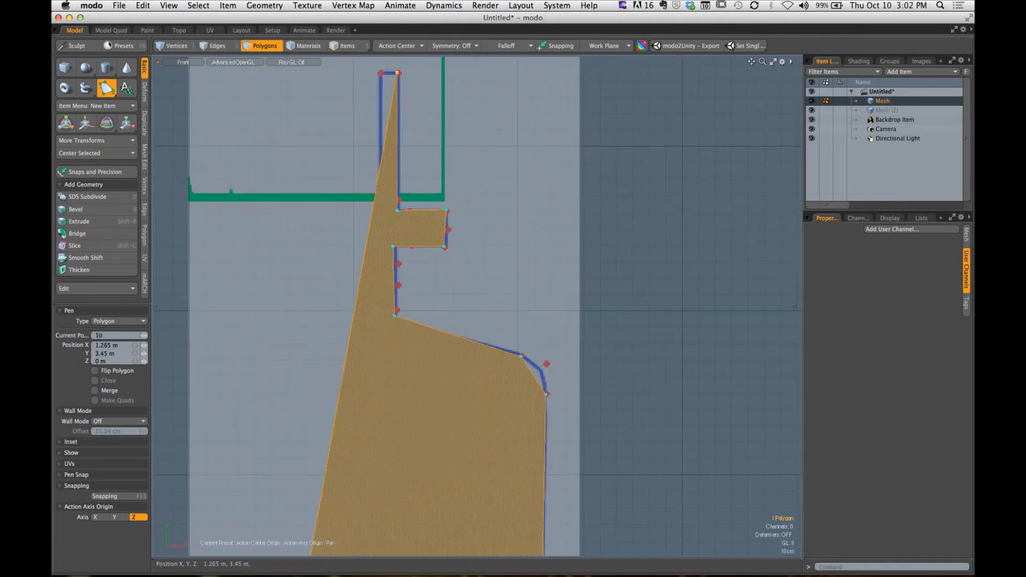
click(380, 72)
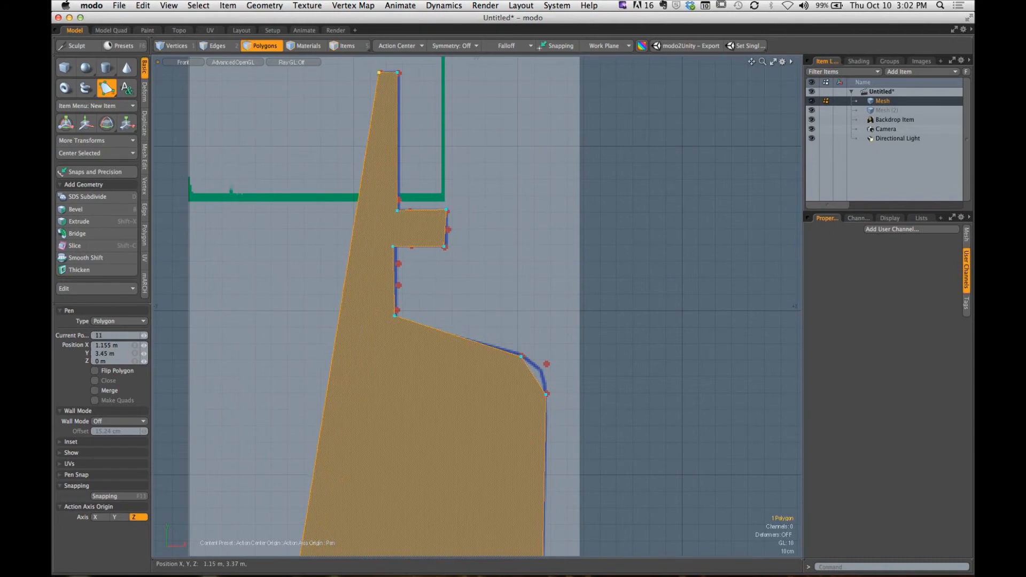
ctrl+alt+drag(380, 116, 372, 116)
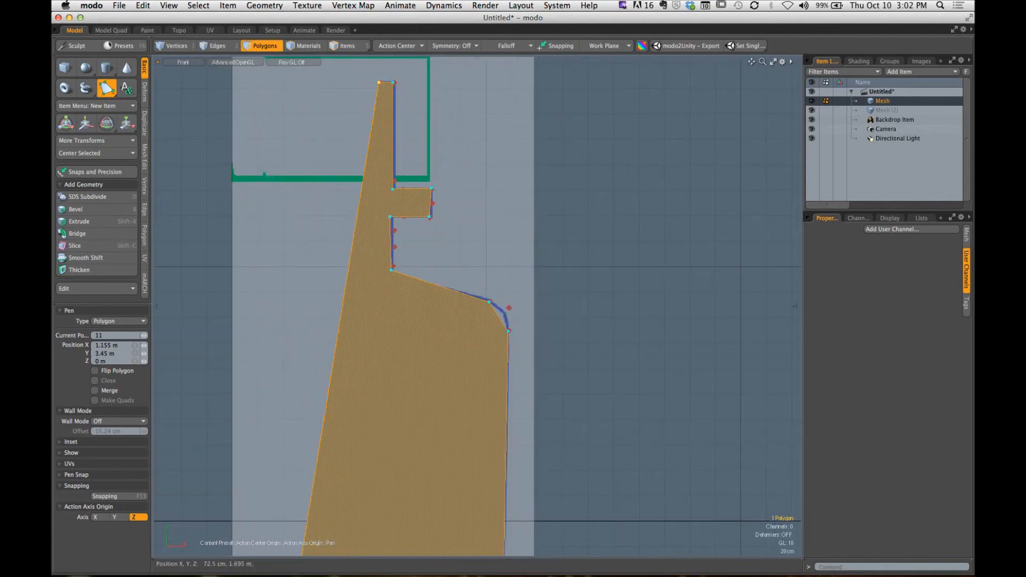
drag(373, 272, 373, 228)
drag(343, 194, 396, 225)
alt+shift+drag(396, 225, 346, 122)
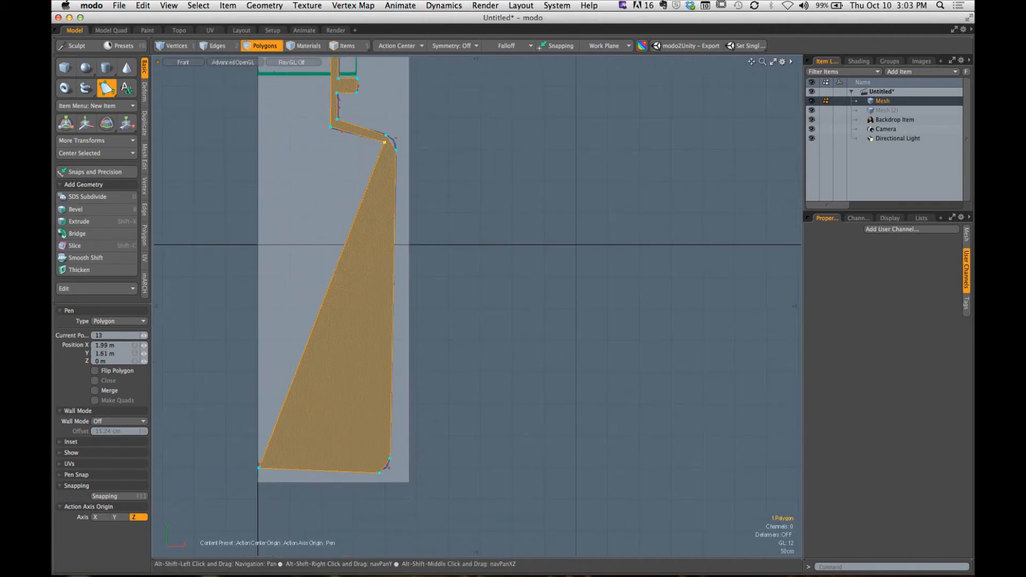
- Trace the inner side wall and base back to the centre axis, placing the last point at about X 1 cm, Y -3.41 m
drag(364, 196, 364, 220)
drag(313, 309, 361, 375)
click(276, 378)
drag(276, 378, 267, 378)
mouse_move(359, 374)
mouse_down()
mouse_move(290, 379)
mouse_move(420, 384)
mouse_move(377, 368)
mouse_move(375, 379)
mouse_up()
key(super+z)
drag(191, 373, 193, 381)
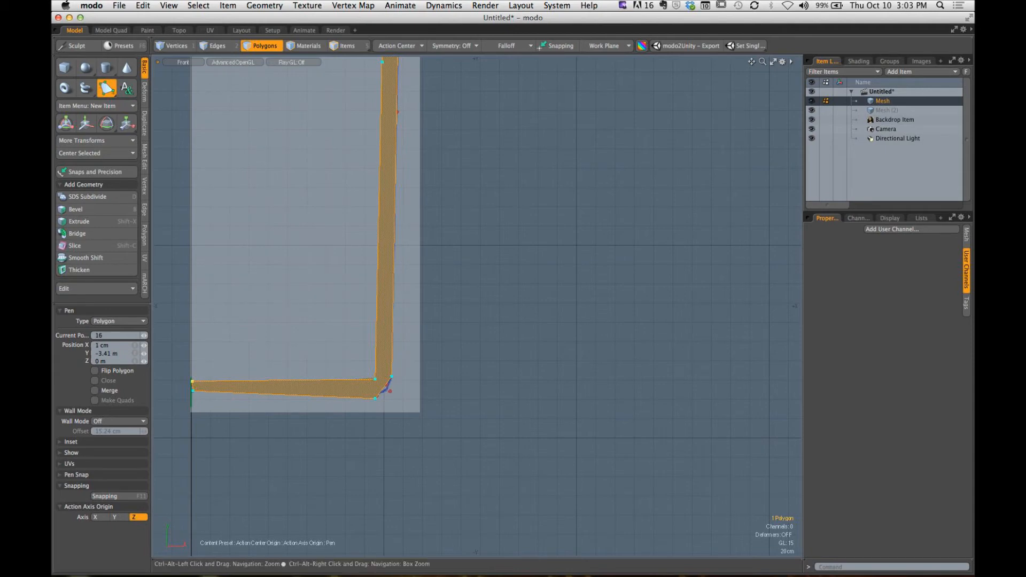
- Undo the stray Pen edit and move the inner base corner point to about X 1.89 m, Y -3.42 m
click(370, 384)
key(super+z)
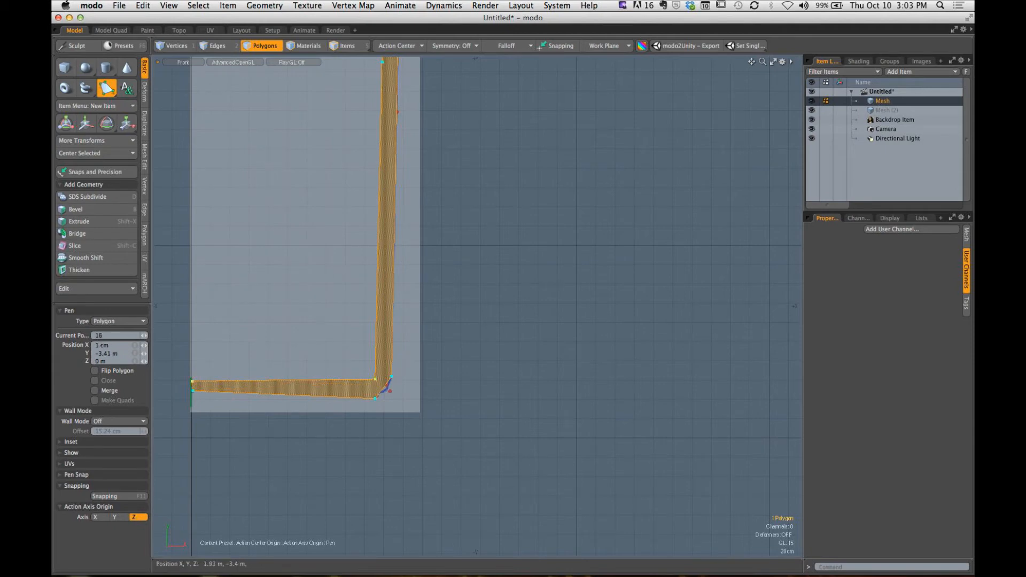
drag(376, 380, 373, 383)
scroll(375, 384, down, 1)
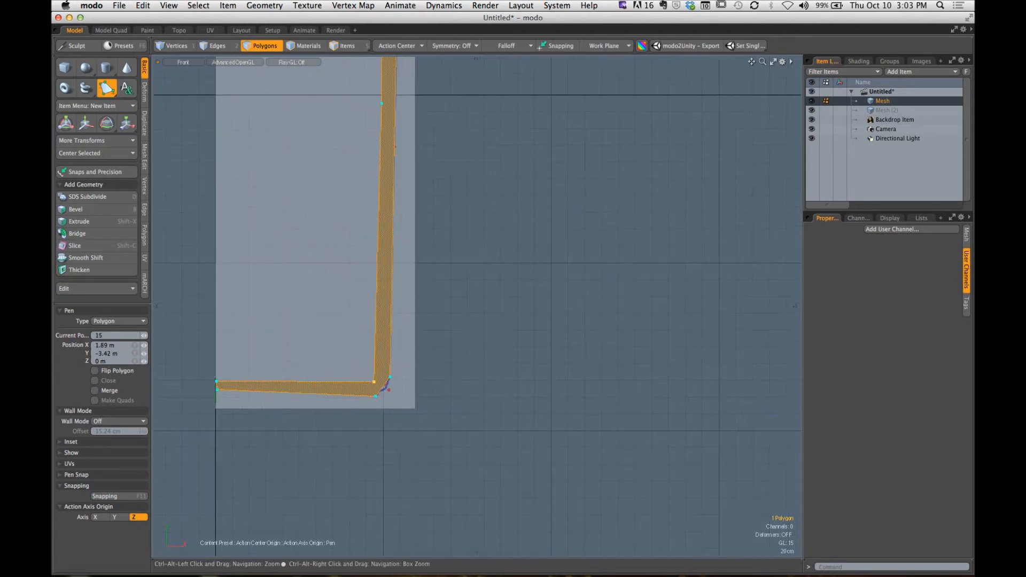
- Move the inner shoulder corner point to about X 2.04 m, Y 1.57 m for a more even wall thickness
alt+drag(378, 246, 378, 480)
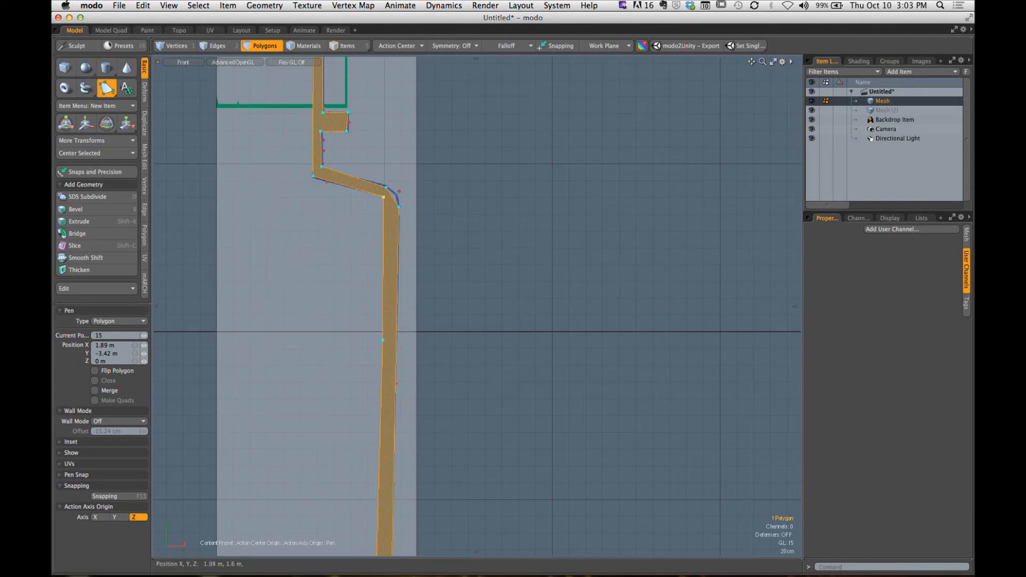
mouse_move(383, 203)
mouse_down()
mouse_move(383, 215)
mouse_move(387, 200)
mouse_up()
key(super+z)
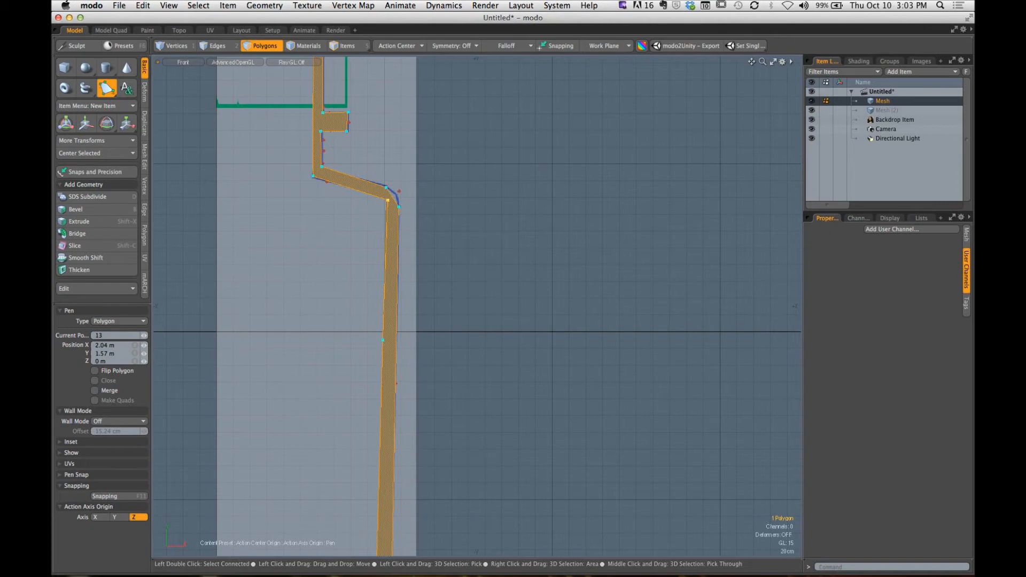
- Add an outer shoulder corner point at about X 2.185 m, Y 1.68 m and move its inward neighbour to about X 2.025 m, Y 1.735 m
scroll(399, 206, up, 5)
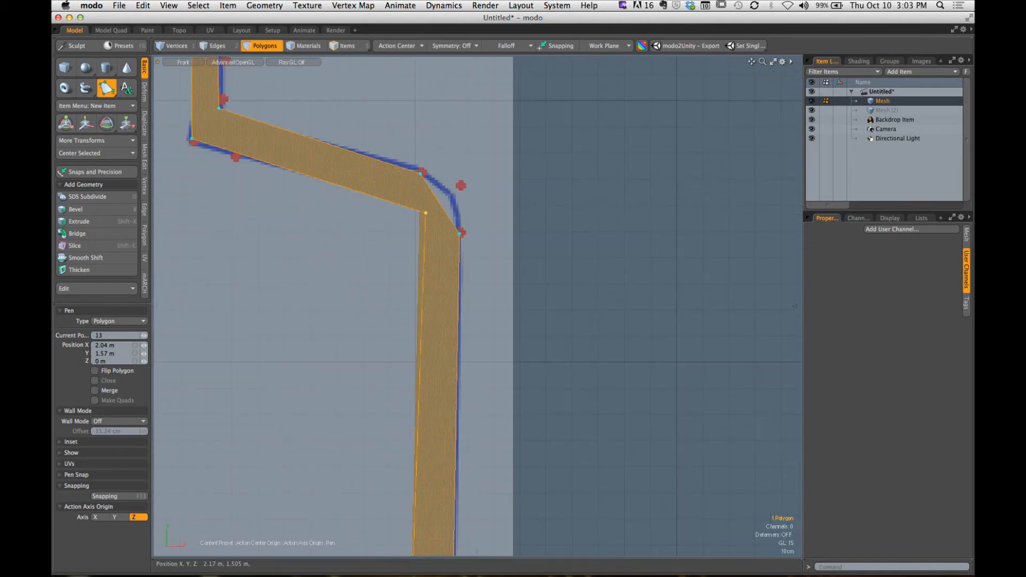
click(460, 234)
click(462, 184)
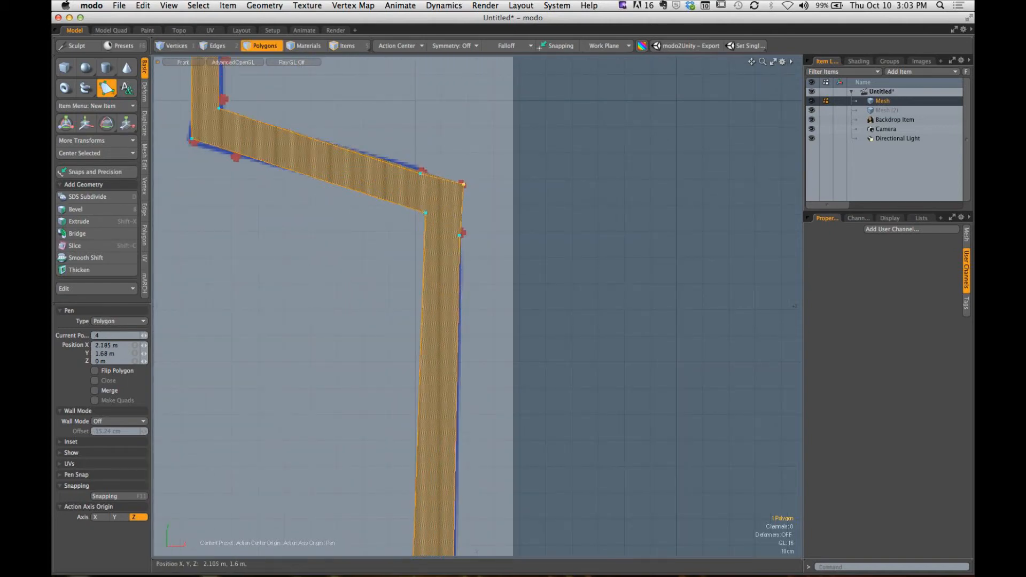
mouse_move(420, 174)
mouse_down()
mouse_move(422, 193)
mouse_move(421, 170)
mouse_up()
scroll(438, 209, down, 5)
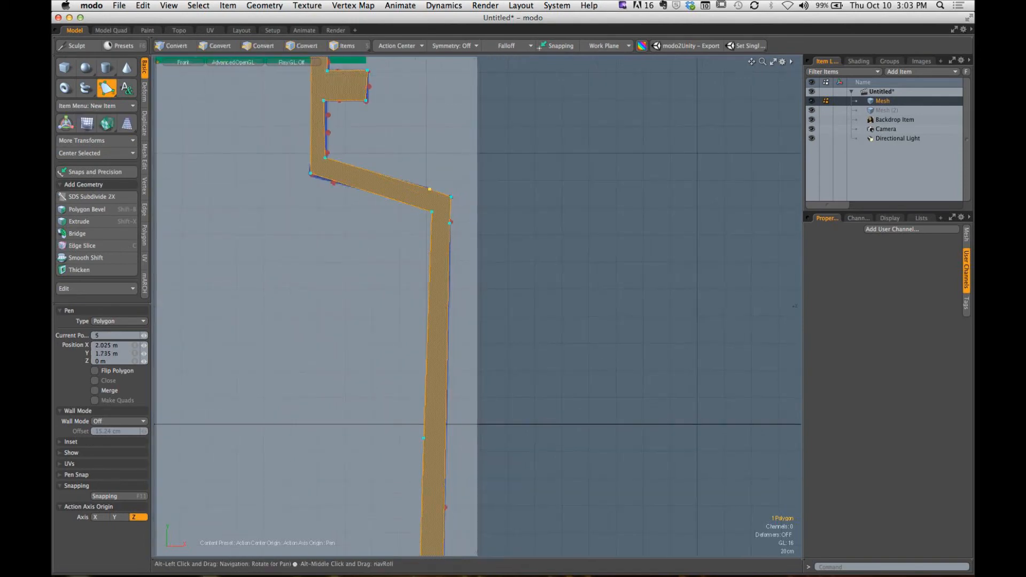
- Add an outer base corner point at about X 2.083 m, Y -3.53 m and finish the Pen profile
alt+shift+drag(449, 507, 404, 69)
alt+shift+drag(370, 492, 449, 369)
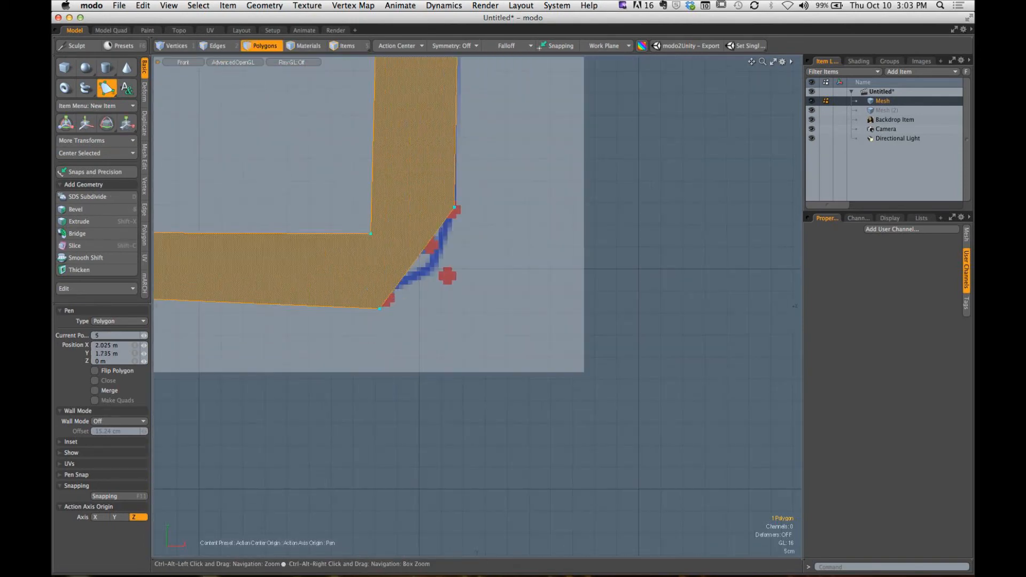
click(379, 309)
drag(446, 276, 455, 282)
scroll(460, 284, down, 3)
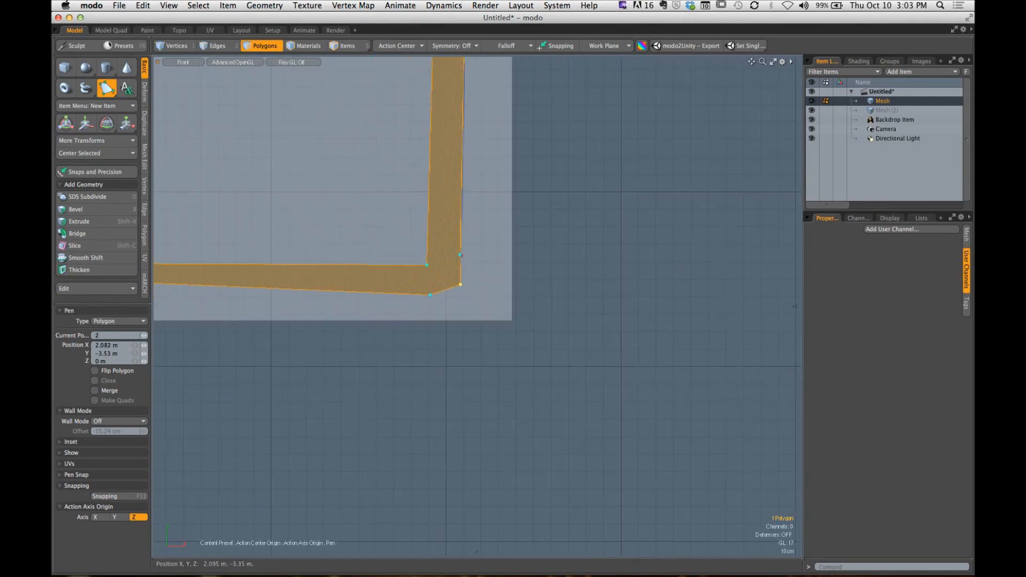
click(462, 257)
scroll(462, 257, down, 5)
alt+shift+drag(462, 256, 461, 513)
key(Escape)
scroll(401, 369, down, 1)
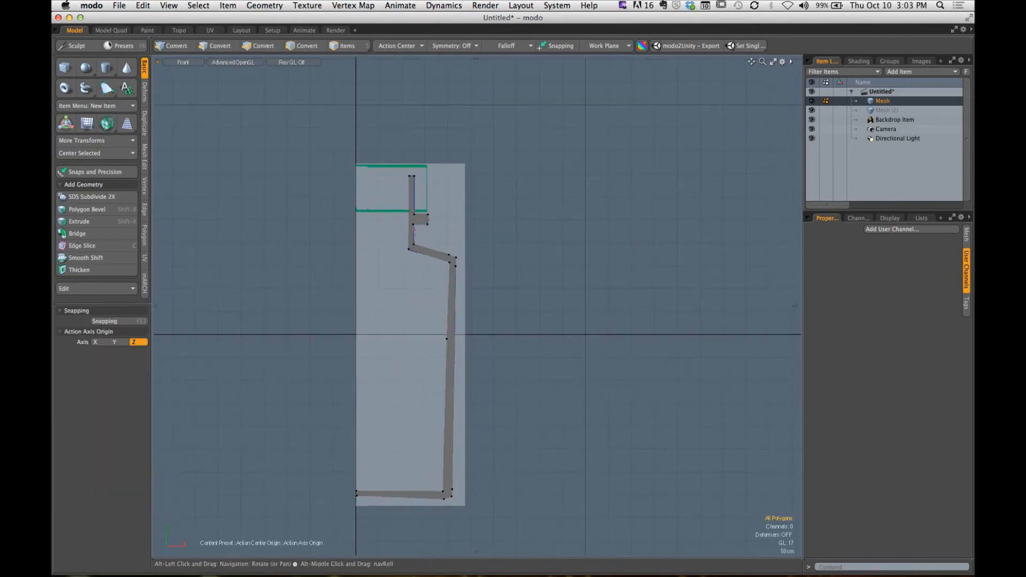
- Examine the profile's base end near the centre axis and hide the backdrop item
alt+shift+drag(401, 369, 392, 263)
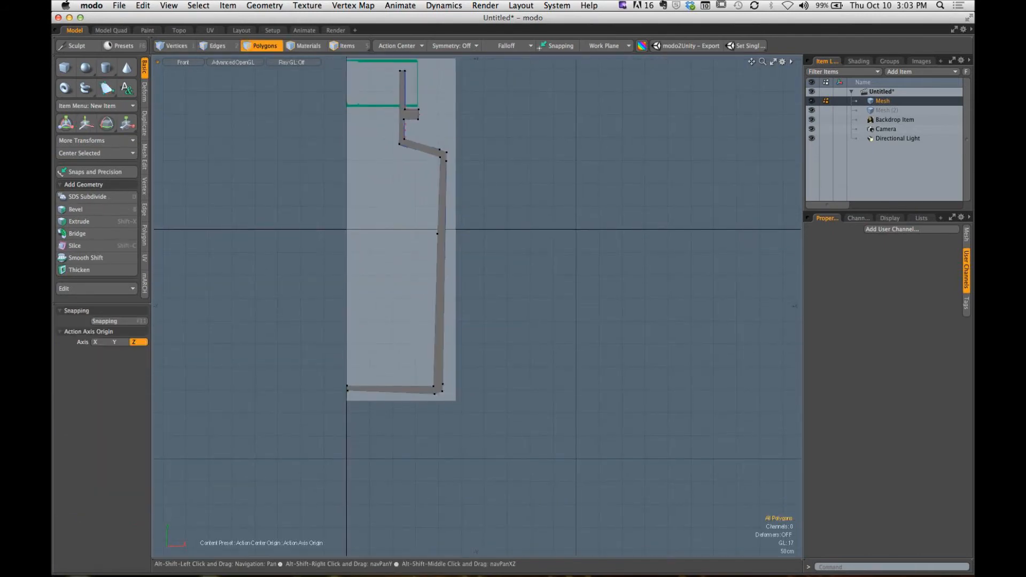
alt+shift+drag(354, 389, 393, 354)
ctrl+alt+drag(393, 355, 540, 355)
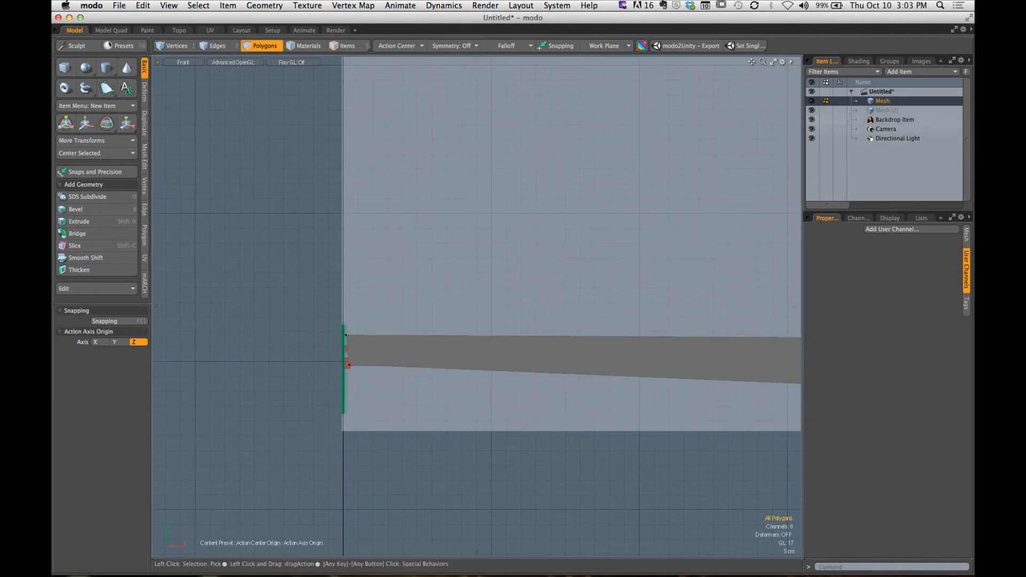
click(811, 120)
- Set the X position of the profile's two base vertices nearest the centre axis to 0 m
ctrl+alt+drag(551, 278, 473, 278)
key(1)
right_drag(415, 296, 452, 332)
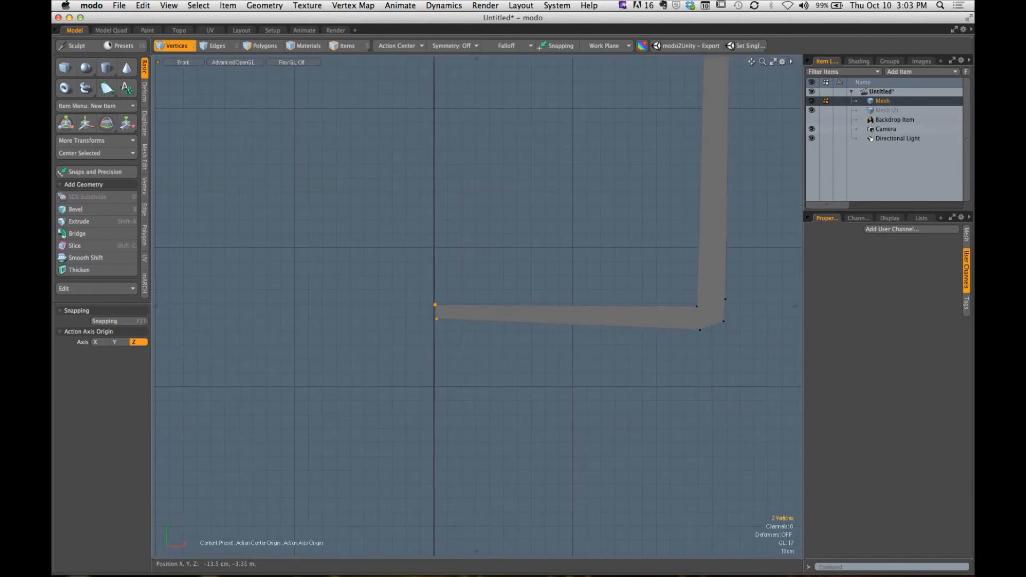
ctrl+alt+drag(435, 330, 561, 300)
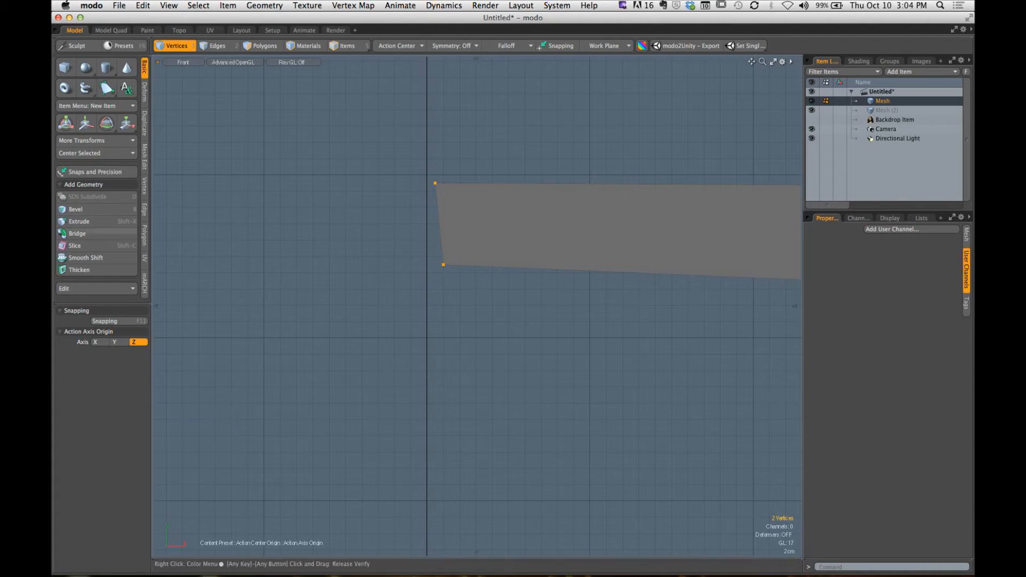
click(145, 185)
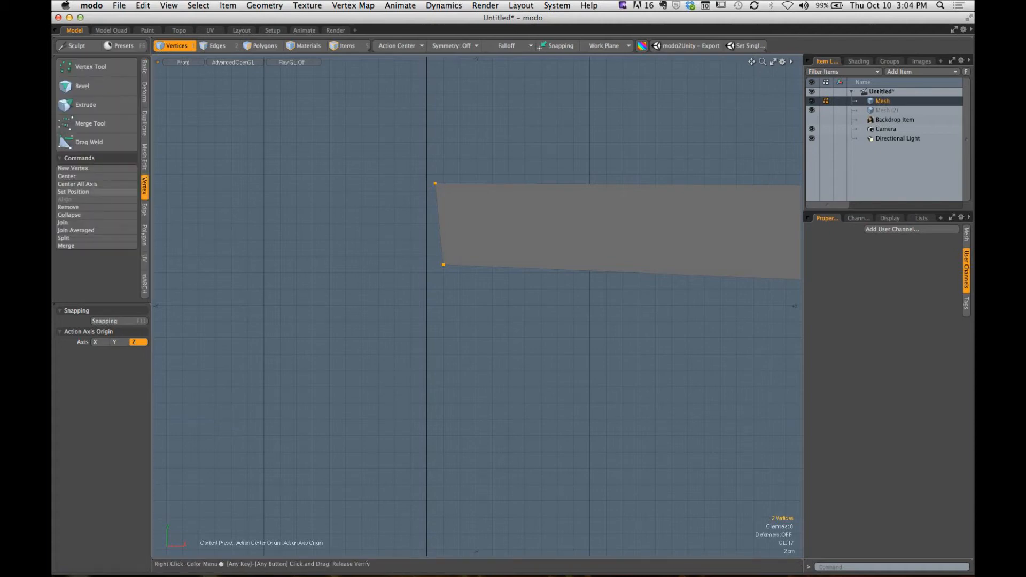
click(73, 192)
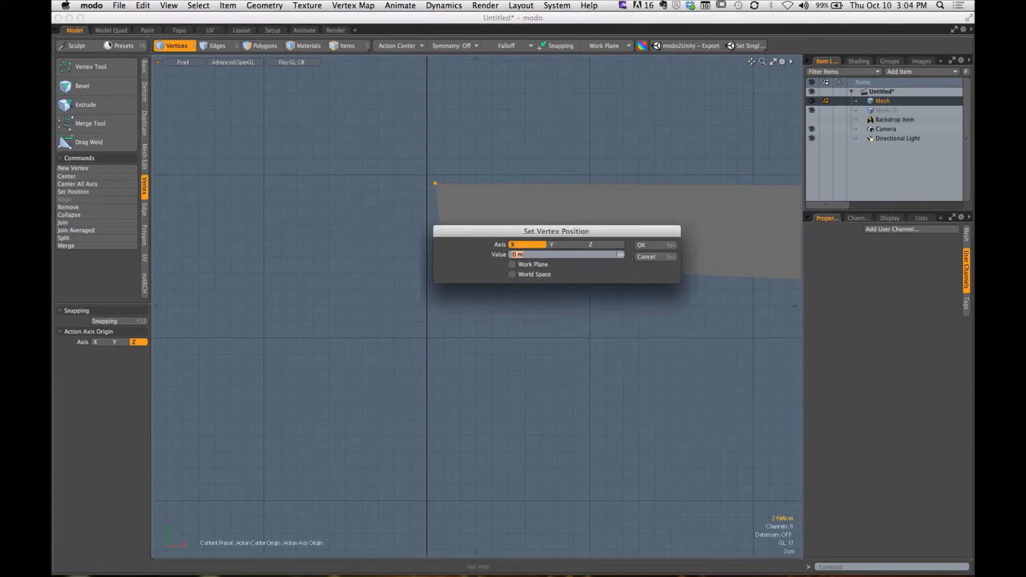
drag(557, 232, 411, 127)
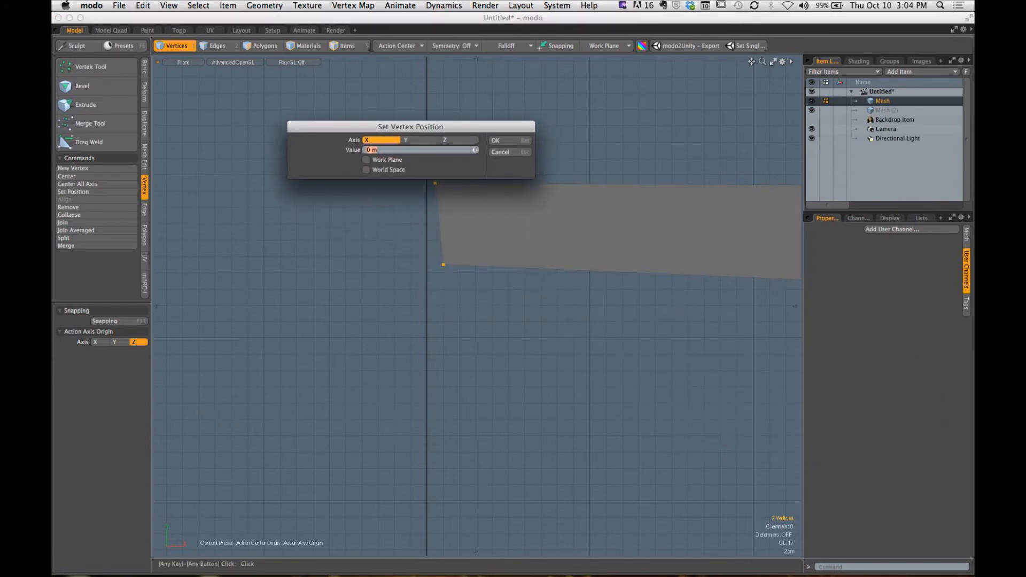
click(510, 141)
click(531, 165)
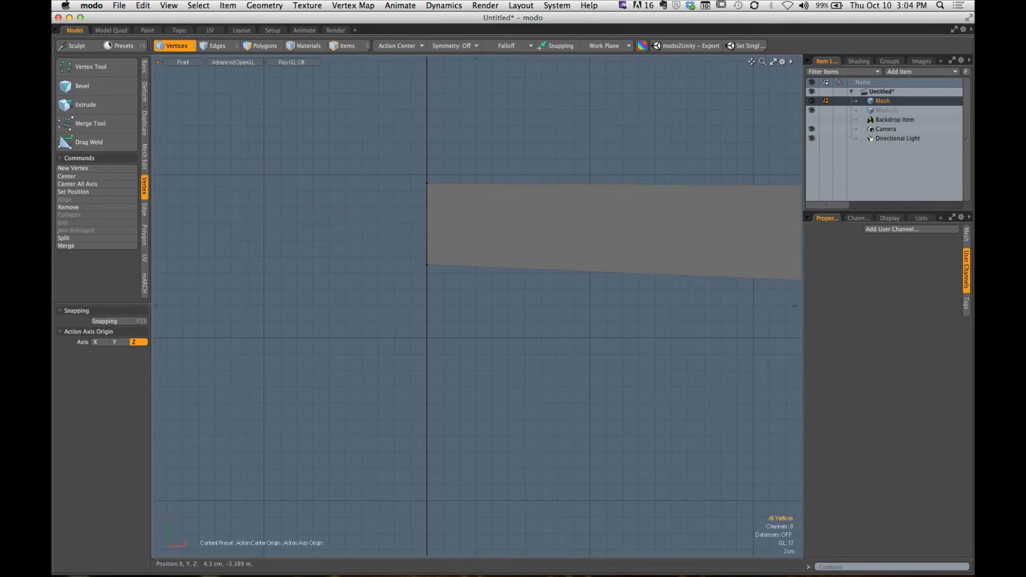
- Switch the viewport to Perspective and select the bottle profile polygon
ctrl+alt+drag(593, 169, 535, 176)
alt+shift+drag(663, 210, 481, 408)
alt+shift+drag(550, 263, 513, 297)
ctrl+alt+drag(513, 297, 468, 327)
key(ctrl+space)
click(536, 287)
click(262, 46)
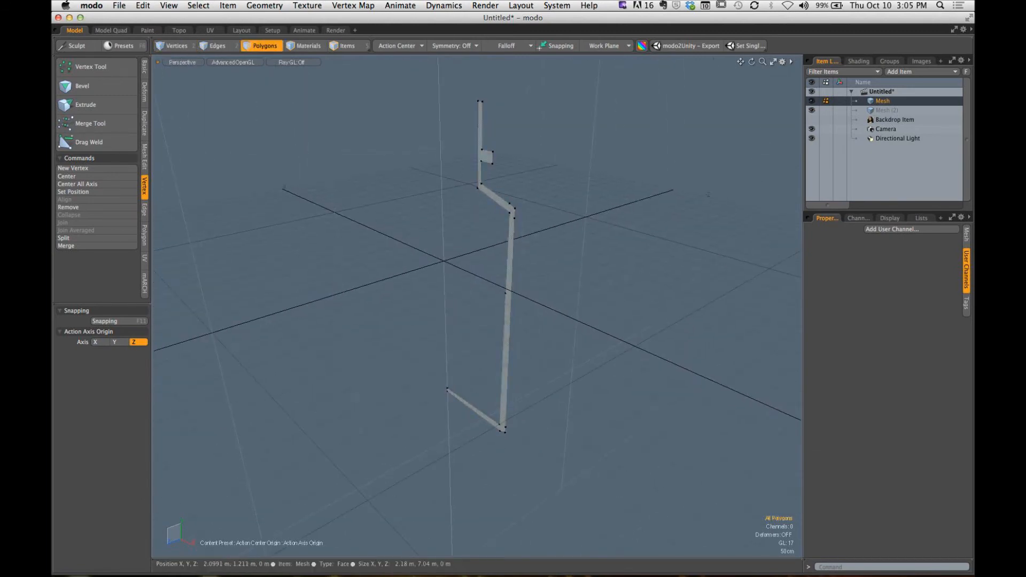
click(509, 267)
scroll(510, 267, down, 3)
mouse_move(510, 267)
alt+mouse_down()
mouse_move(502, 315)
mouse_move(540, 261)
mouse_move(502, 278)
mouse_move(449, 270)
mouse_move(534, 262)
mouse_move(516, 270)
alt+mouse_up()
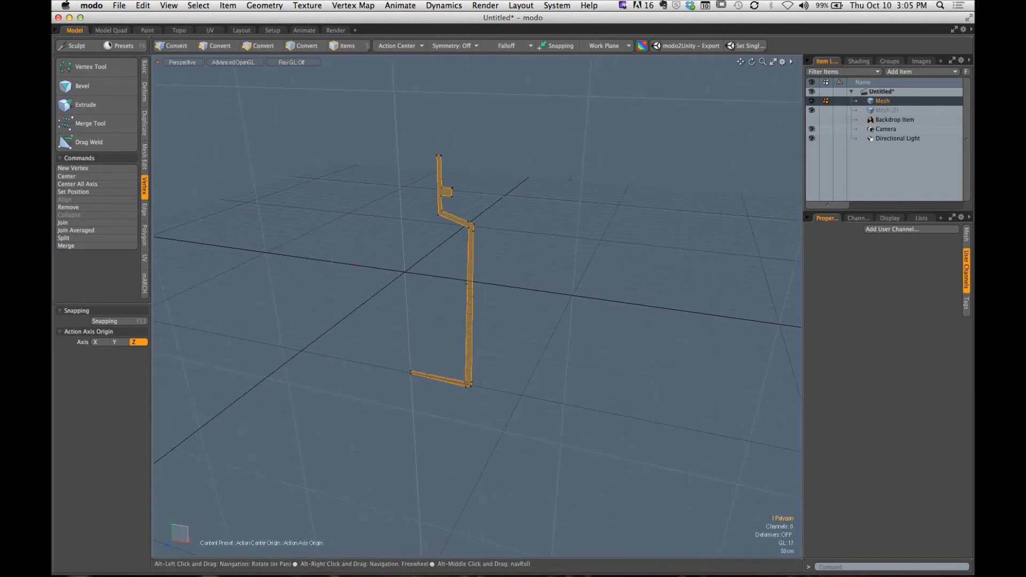
click(145, 68)
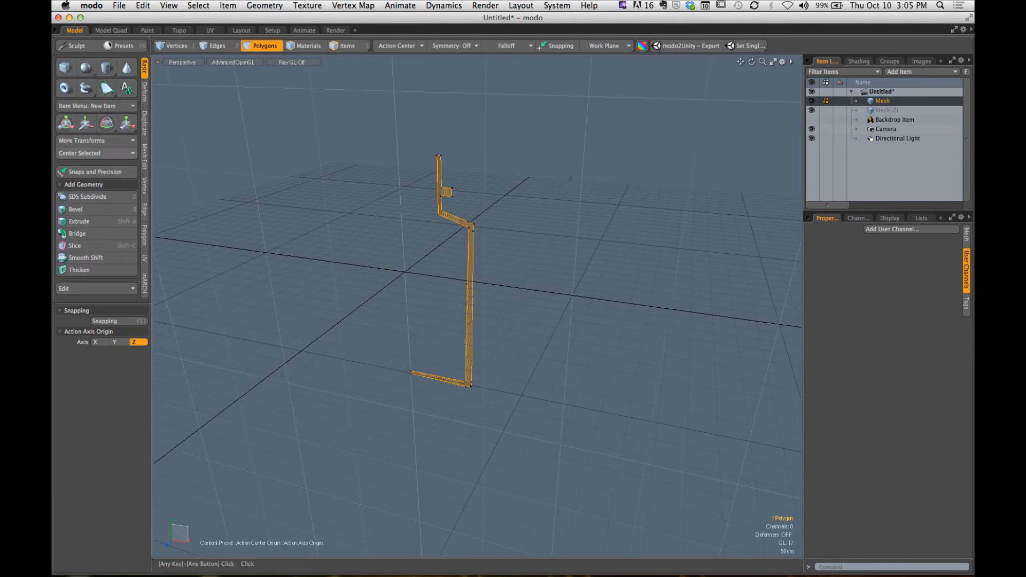
click(87, 154)
click(86, 176)
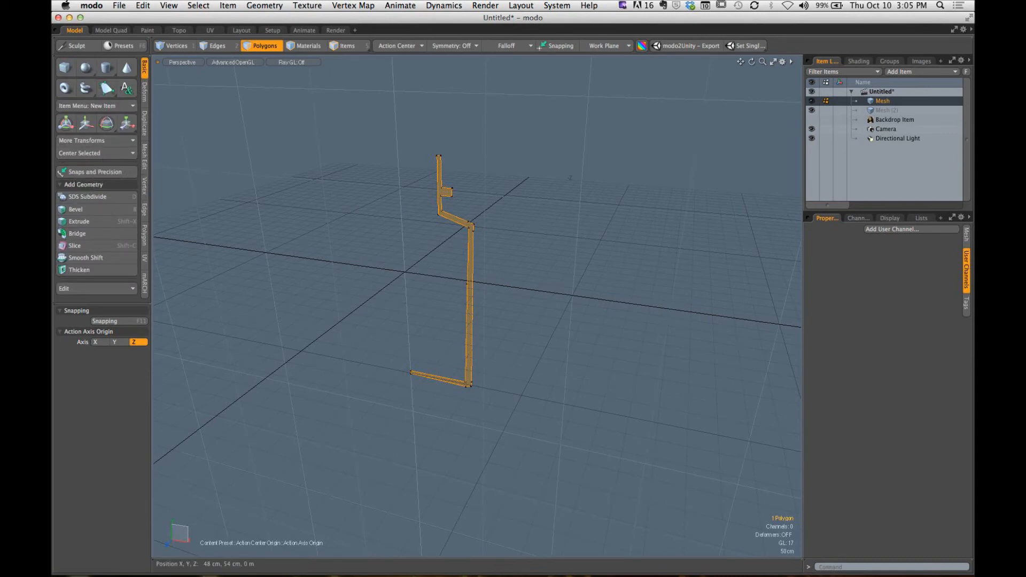
alt+drag(502, 267, 534, 262)
key(Escape)
key(1)
key(3)
- Radial Sweep the profile polygon 360° around the Y axis with a count of 12, using the Origin action center
click(499, 297)
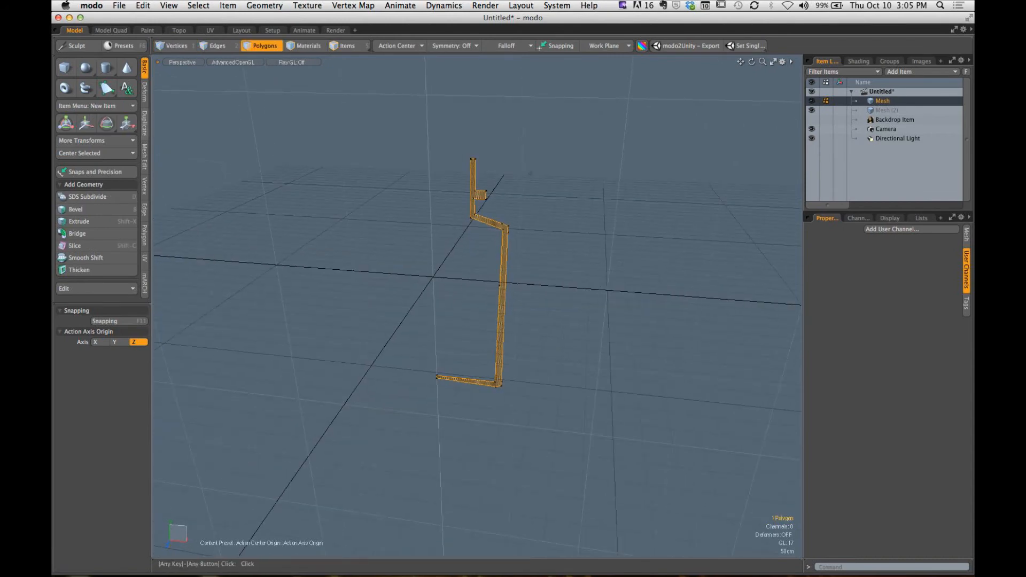
click(144, 123)
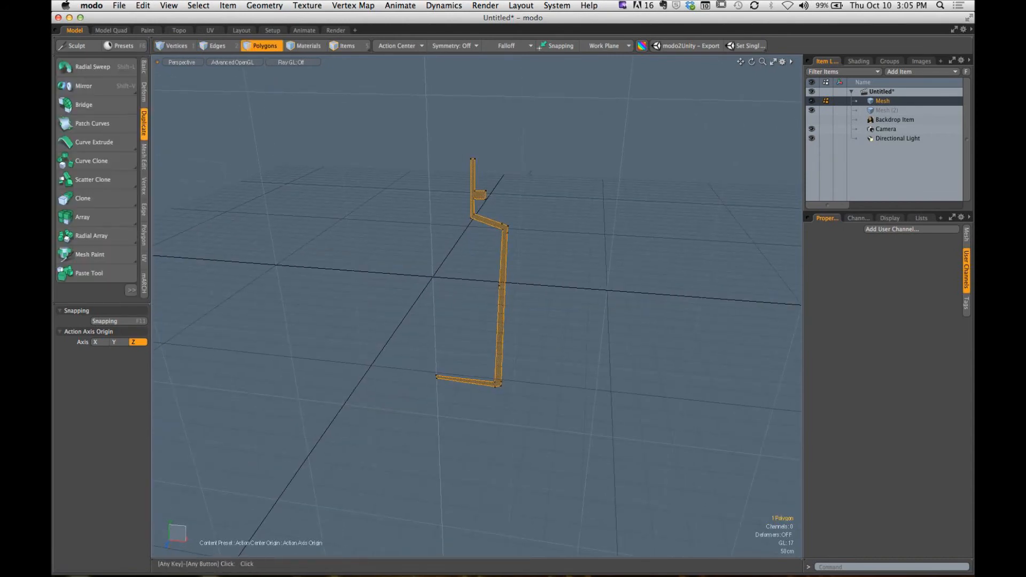
click(92, 66)
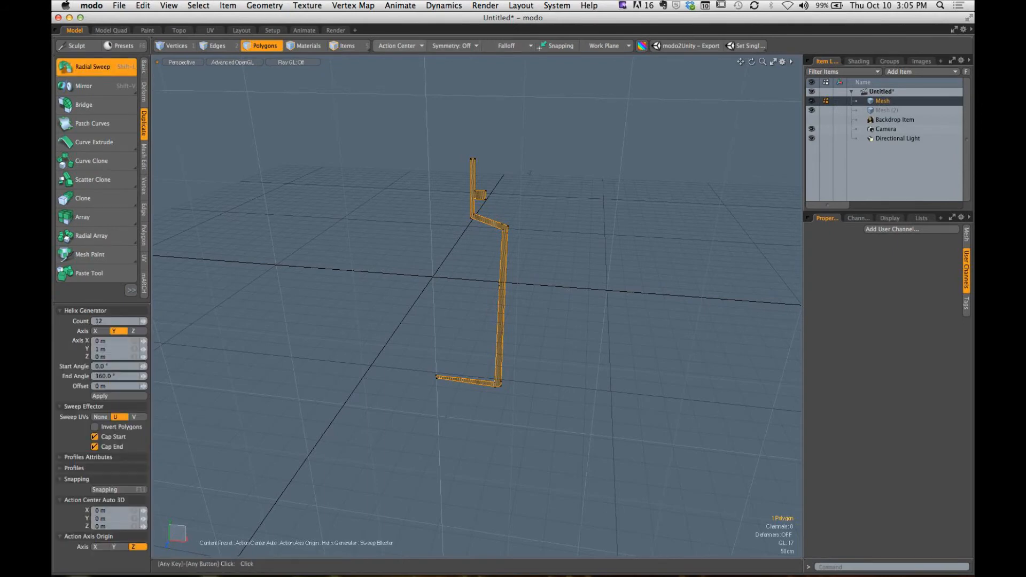
click(400, 46)
click(394, 92)
alt+drag(406, 213, 433, 213)
click(438, 278)
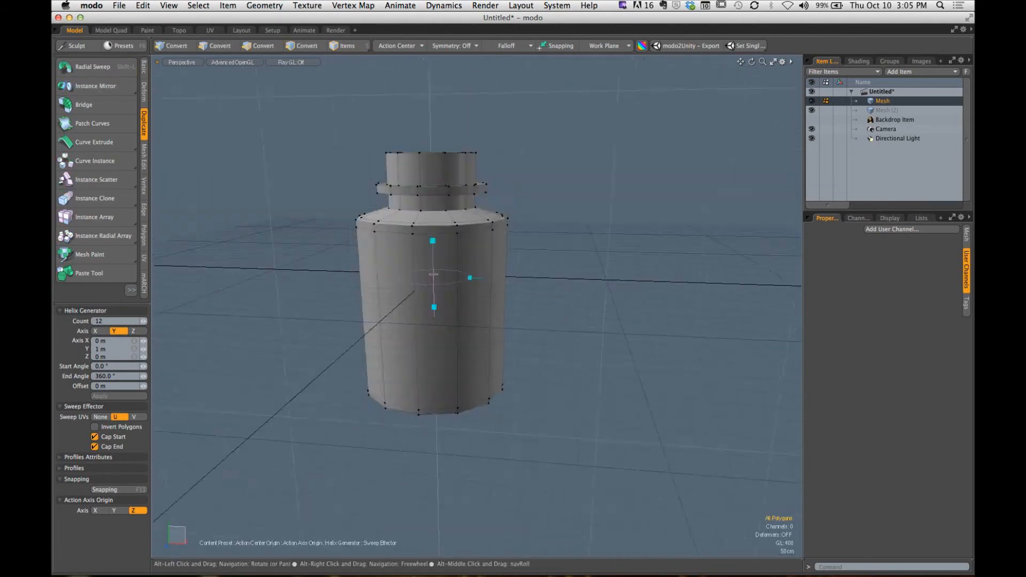
alt+drag(562, 158, 601, 225)
key(space)
click(96, 67)
click(96, 67)
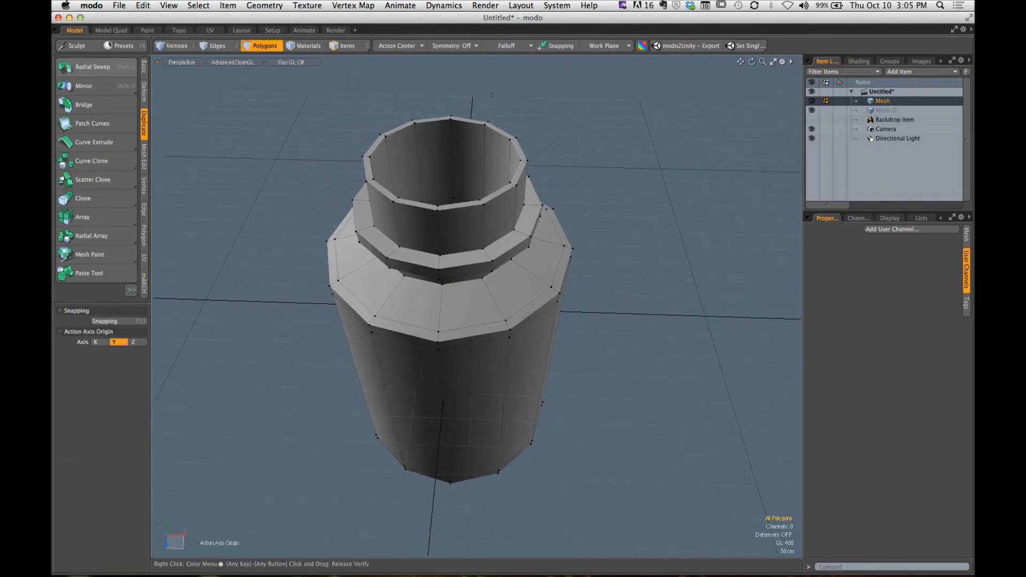
- Preview the swept bottle as a subdivision surface and check its underside
alt+drag(465, 270, 441, 270)
key(Tab)
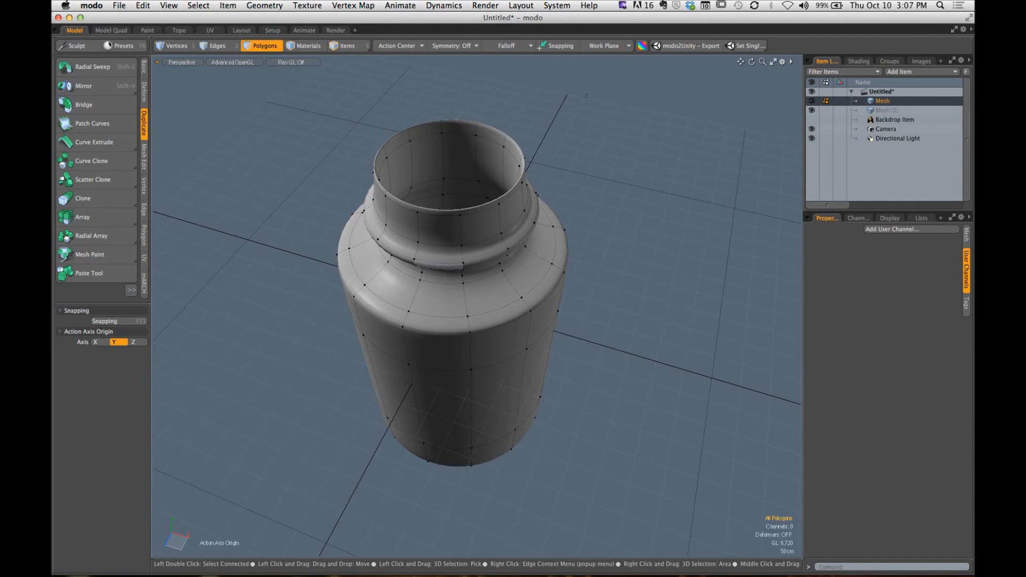
alt+drag(508, 252, 472, 100)
key(Tab)
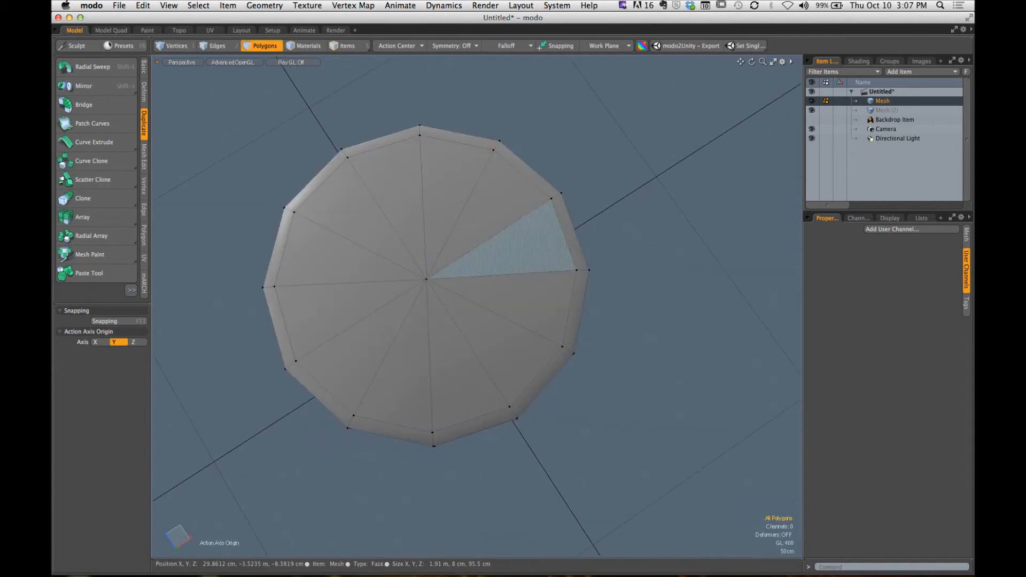
- Replace the triangle fan on the bottle's outer base with a single polygon built from the open edge loop
mouse_move(458, 176)
mouse_down()
mouse_move(343, 313)
mouse_move(403, 353)
mouse_up()
mouse_move(476, 331)
mouse_down()
mouse_move(498, 298)
mouse_move(425, 366)
mouse_move(434, 270)
mouse_up()
key(Delete)
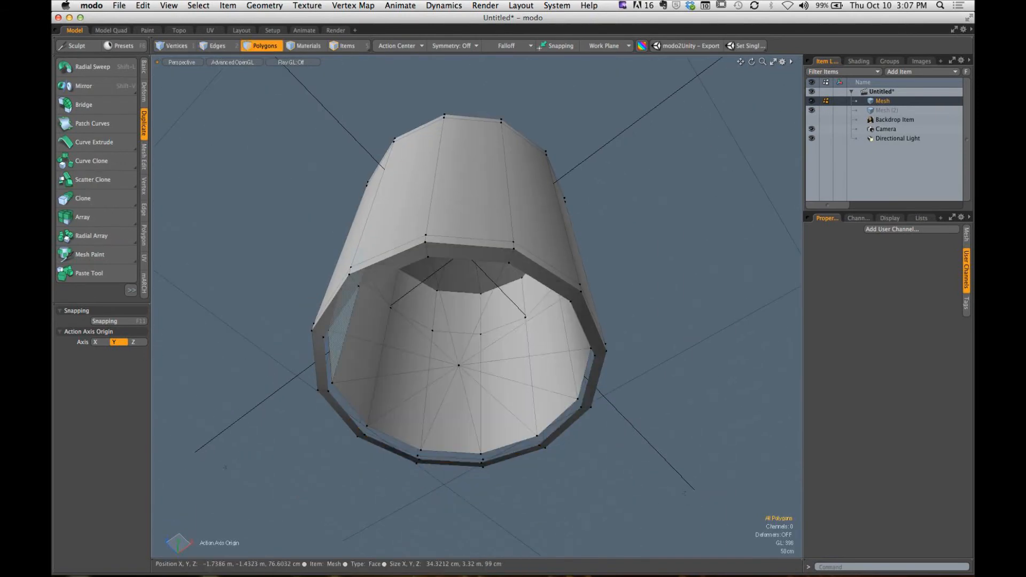
key(2)
double_click(395, 272)
alt+drag(394, 272, 404, 239)
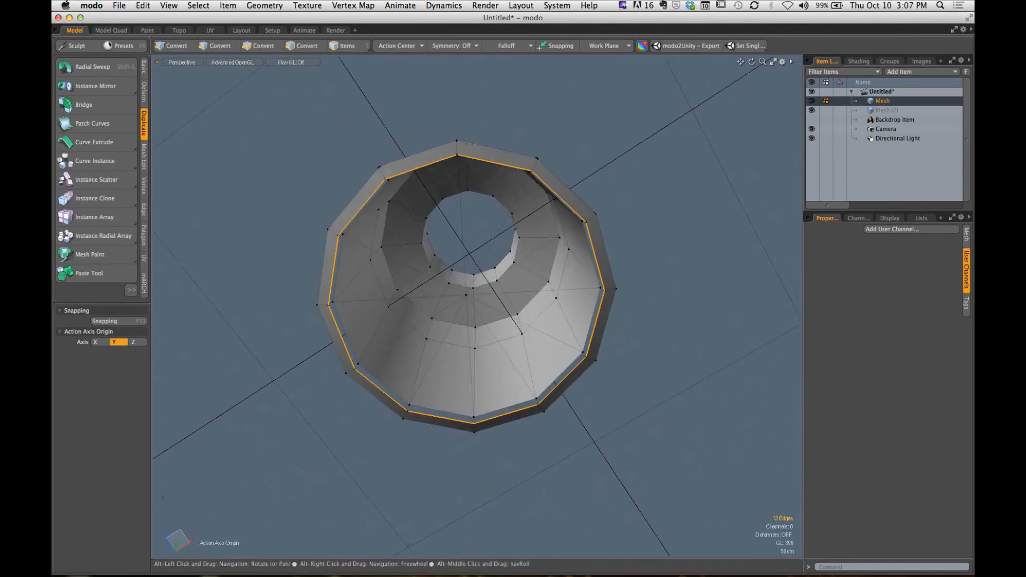
key(p)
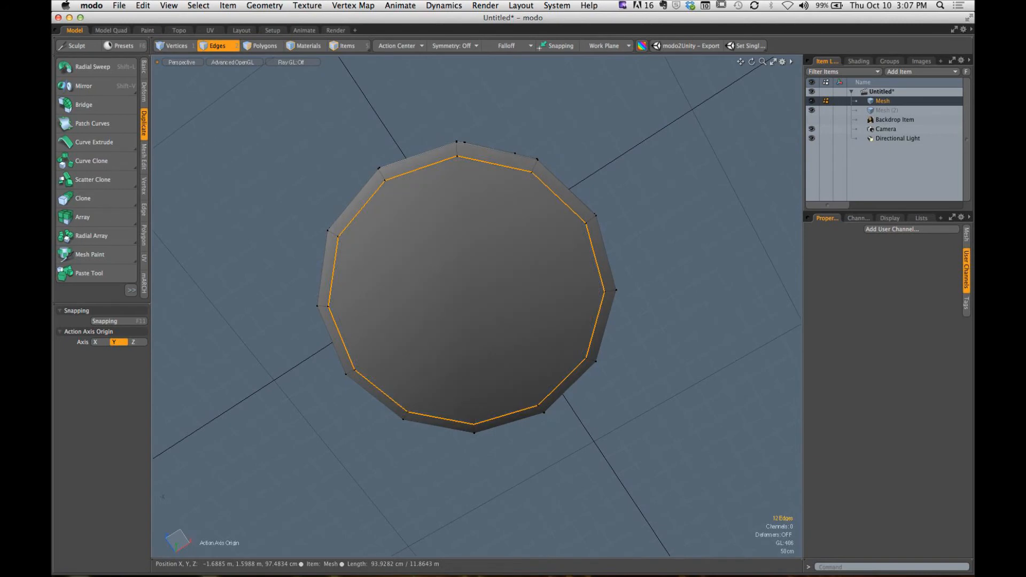
- Clear the edge selection and examine the inner base through the bottle's neck
key(3)
click(291, 300)
alt+drag(291, 301, 303, 414)
alt+shift+drag(302, 414, 327, 465)
mouse_move(327, 465)
alt+shift+mouse_down()
mouse_move(320, 342)
mouse_move(332, 454)
alt+shift+mouse_up()
alt+shift+drag(332, 455, 315, 438)
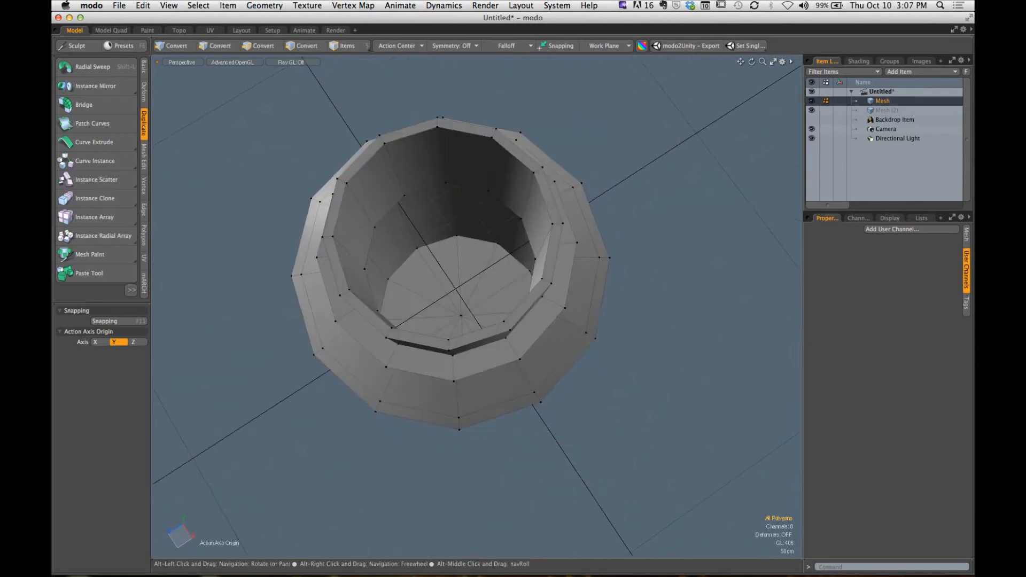
alt+drag(421, 297, 420, 284)
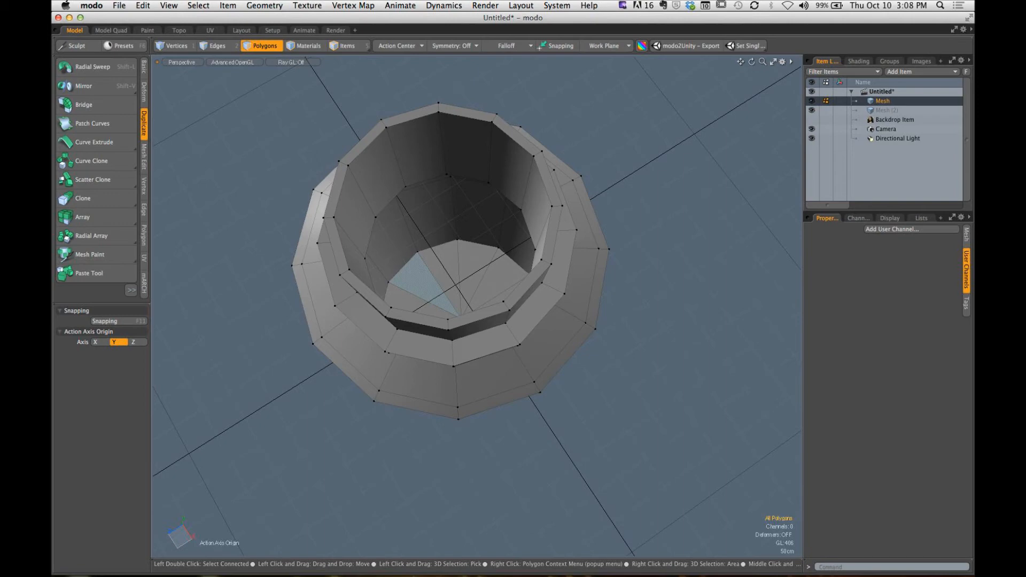
- Turn on subdivision for the bottle mesh and compare the smoothed and unsmoothed curvature where the neck meets the shoulder
key(Tab)
alt+shift+drag(544, 276, 388, 211)
key(Tab)
key(Tab)
key(Tab)
key(Tab)
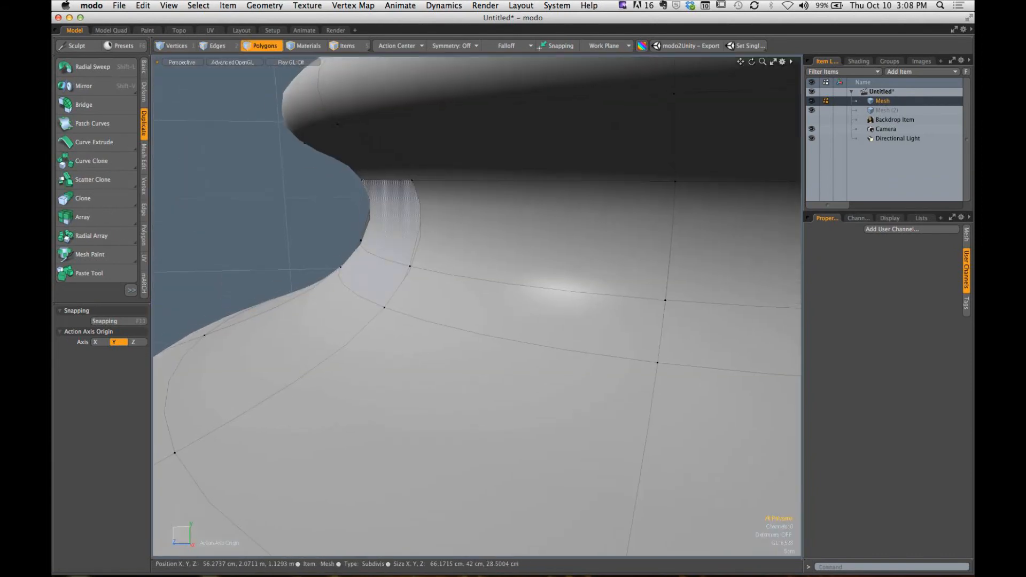
key(Tab)
key(Tab)
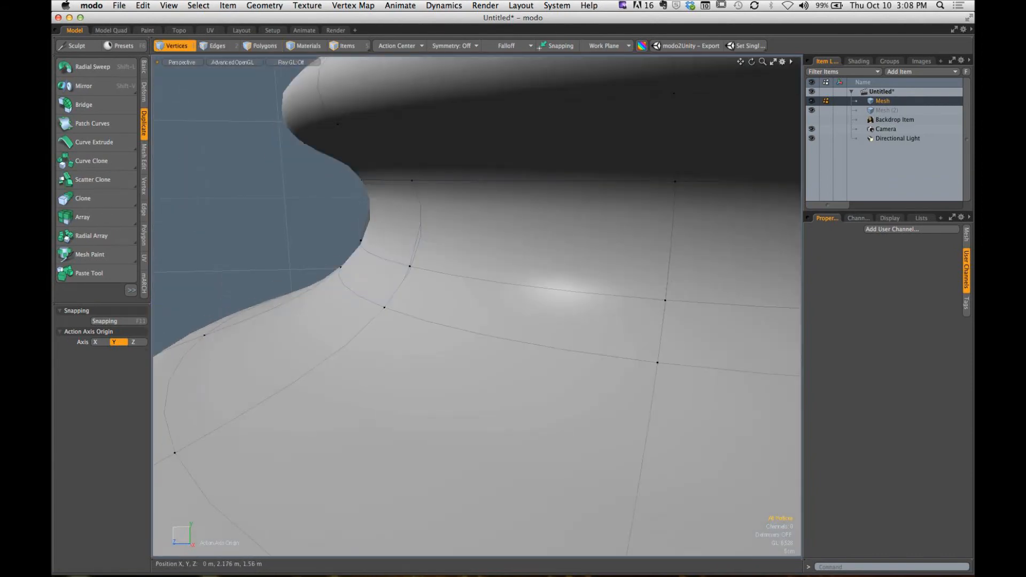
key(1)
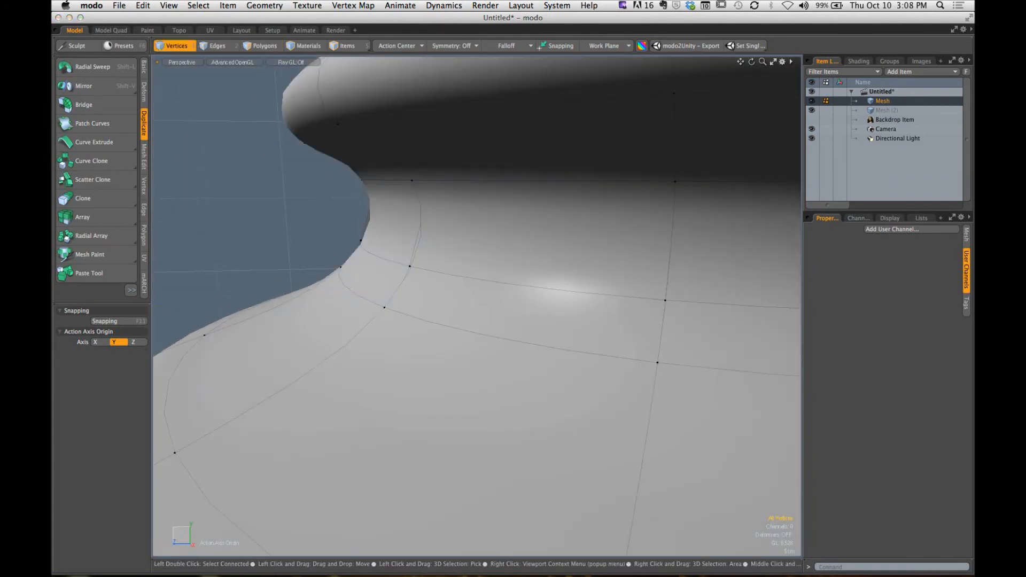
drag(233, 167, 359, 227)
drag(550, 190, 453, 237)
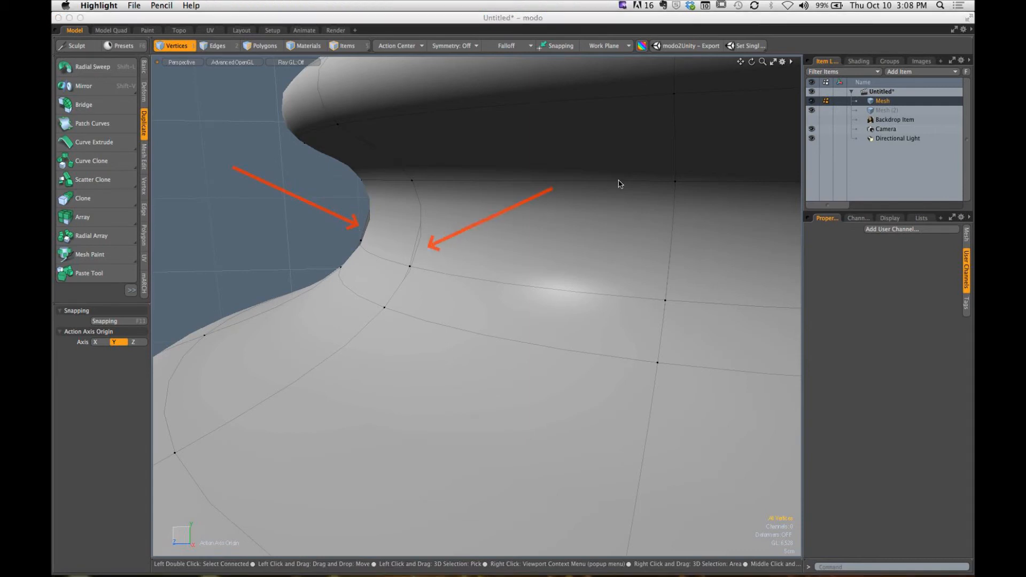
drag(618, 182, 666, 272)
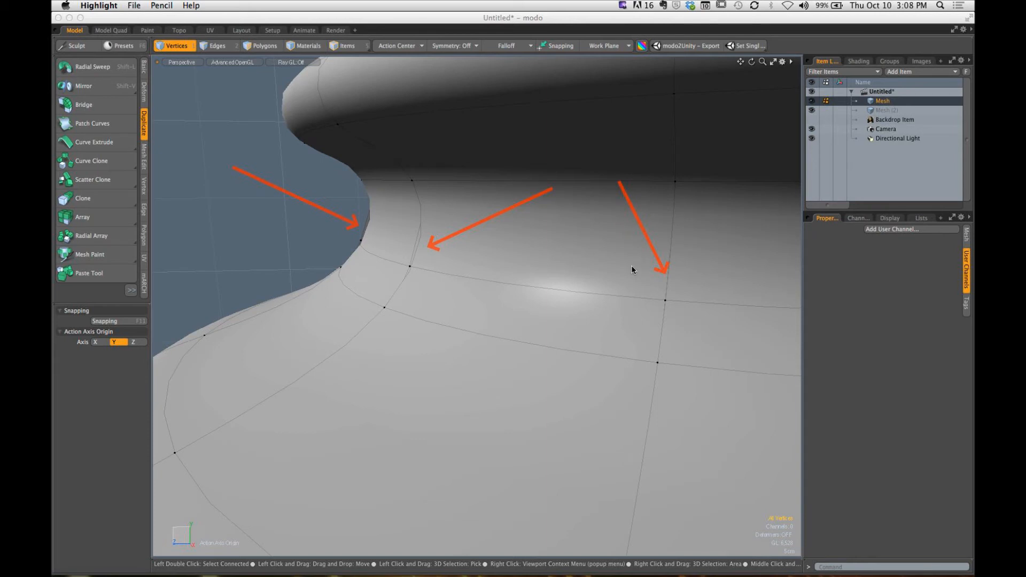
key(Escape)
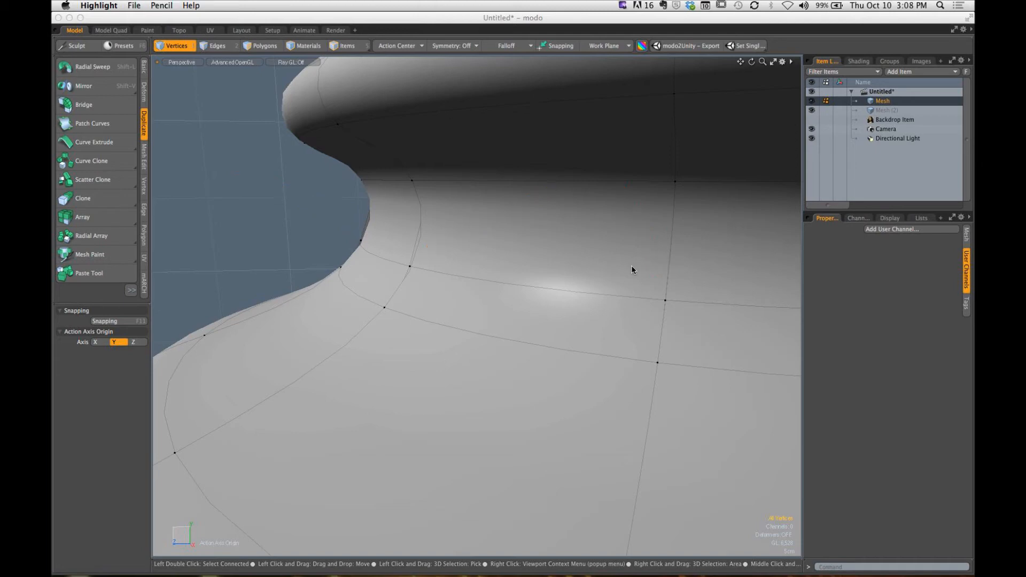
- Turn off the mesh smoothing and add two symmetric loop slices at 10% to the neck band between collar and shoulder
alt+drag(417, 325, 503, 304)
key(Tab)
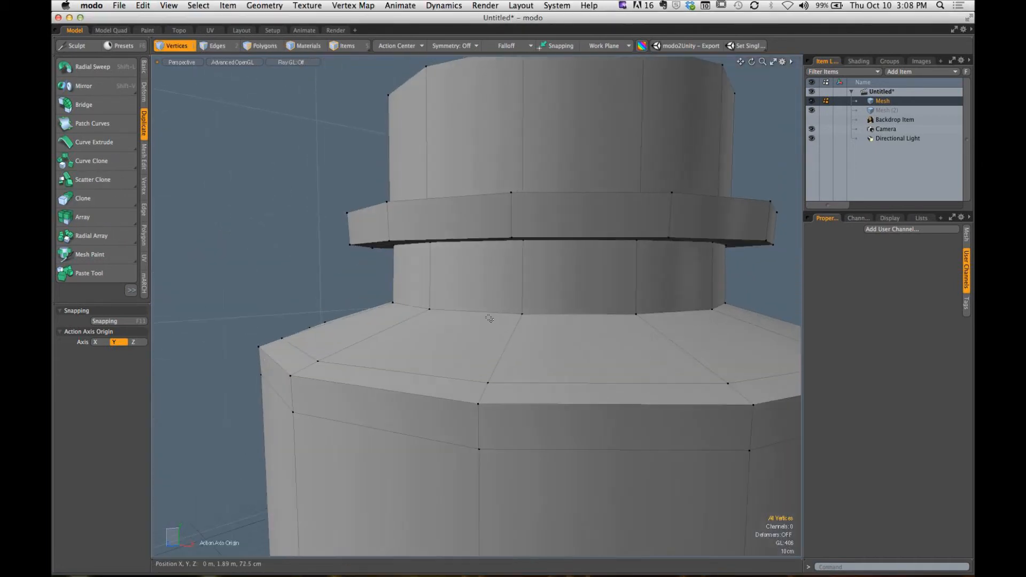
key(3)
mouse_move(423, 291)
mouse_down()
mouse_move(479, 288)
mouse_move(464, 292)
mouse_up()
scroll(474, 288, up, 5)
key(alt+c)
click(466, 292)
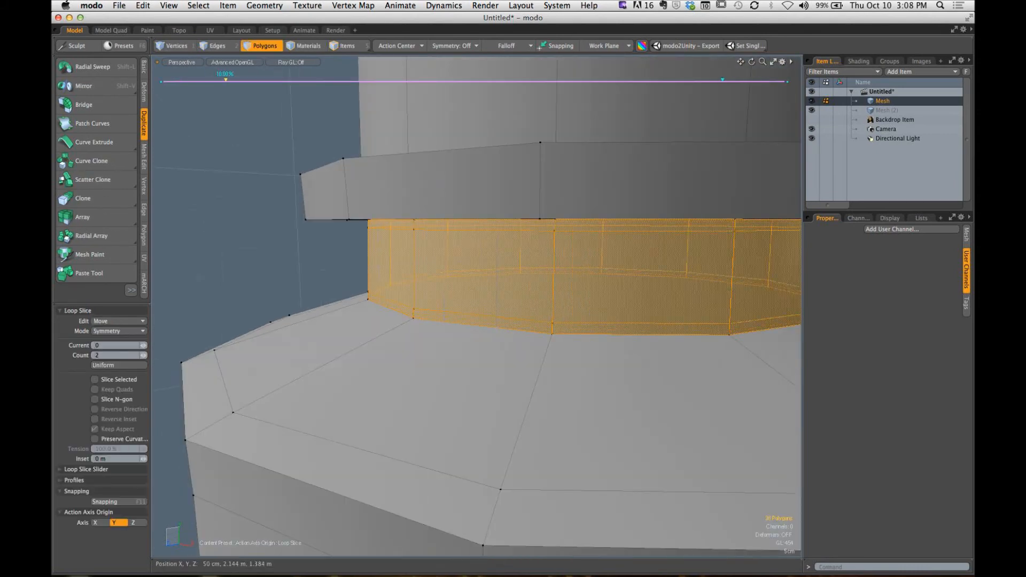
key(space)
- Add a symmetric pair of loop slices around the bottle's sloping outer shoulder
mouse_move(355, 321)
mouse_down()
mouse_move(440, 367)
mouse_move(431, 348)
mouse_move(314, 283)
mouse_move(382, 299)
mouse_move(405, 220)
mouse_move(395, 272)
mouse_up()
key(alt+c)
key(space)
click(314, 283)
- Add symmetric pairs of loop slices to the collar's underside and to its outer rim
mouse_move(463, 290)
mouse_down()
mouse_move(501, 288)
mouse_move(468, 281)
mouse_up()
key(alt+c)
key(space)
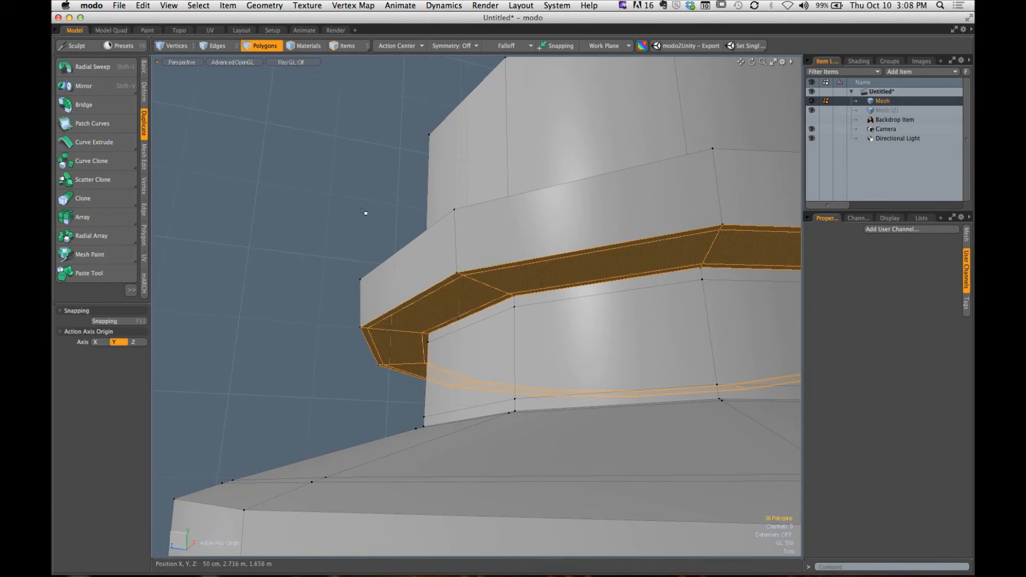
click(367, 213)
mouse_move(368, 215)
alt+mouse_down()
mouse_move(446, 267)
mouse_move(526, 263)
alt+mouse_up()
key(alt+c)
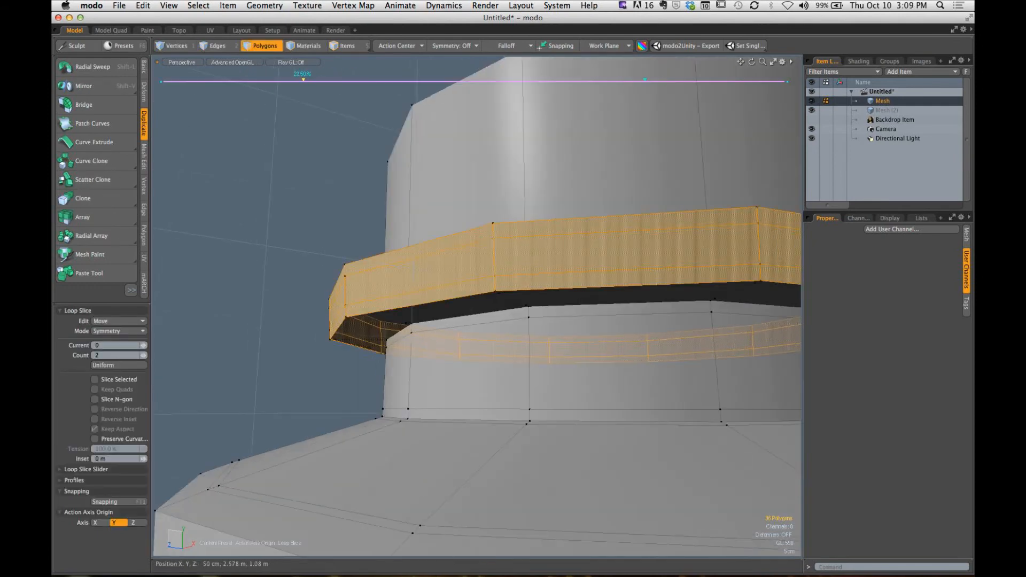
key(space)
click(369, 221)
- Add symmetric loop slices at 10% to the collar's top face, and another pair to the outer neck wall above it
alt+drag(370, 221, 383, 322)
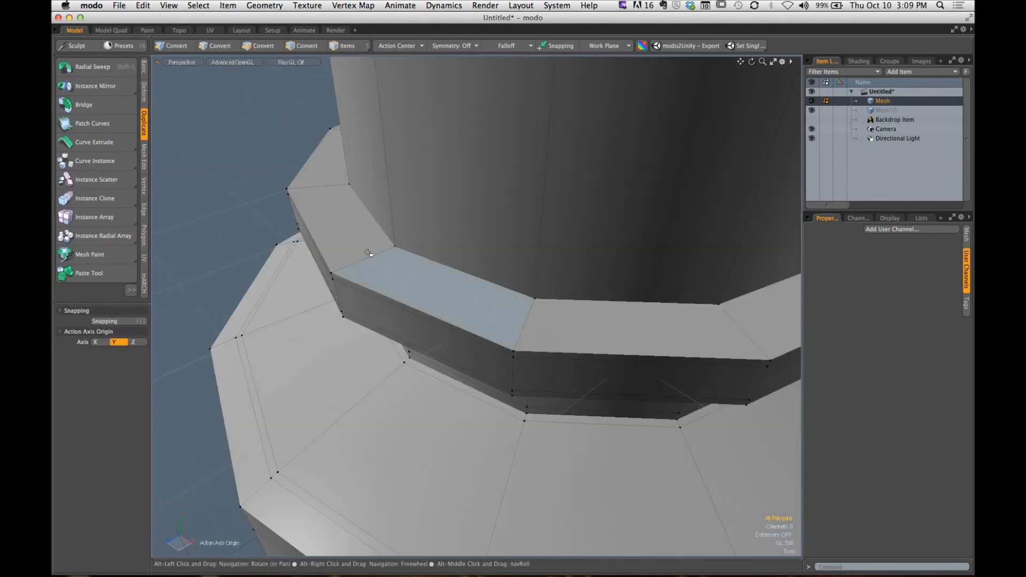
mouse_move(369, 254)
mouse_down()
mouse_move(408, 282)
mouse_move(354, 271)
mouse_up()
key(alt+c)
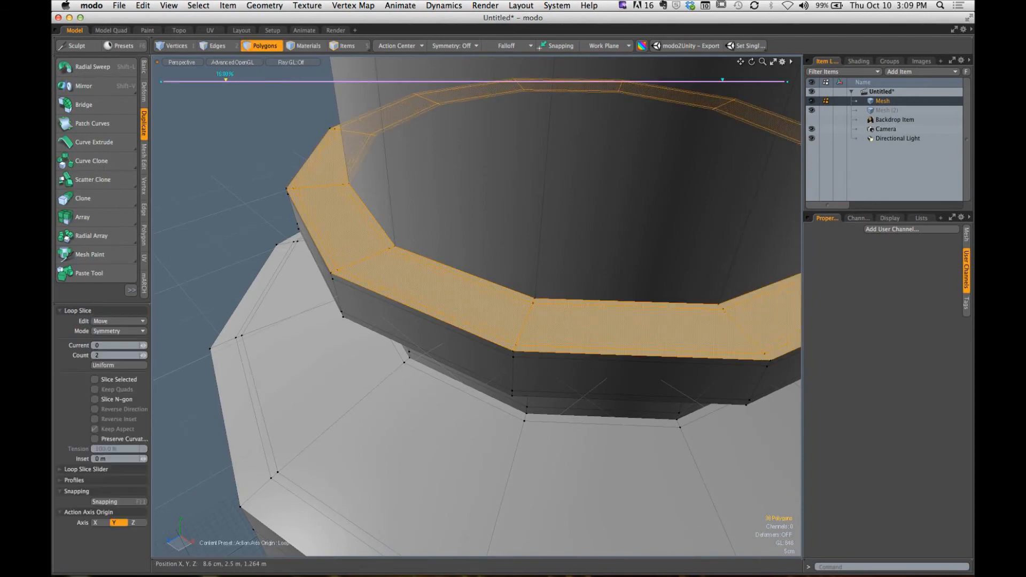
key(space)
key(Escape)
mouse_move(369, 196)
mouse_down()
mouse_move(460, 211)
mouse_move(444, 217)
mouse_up()
key(alt+c)
key(space)
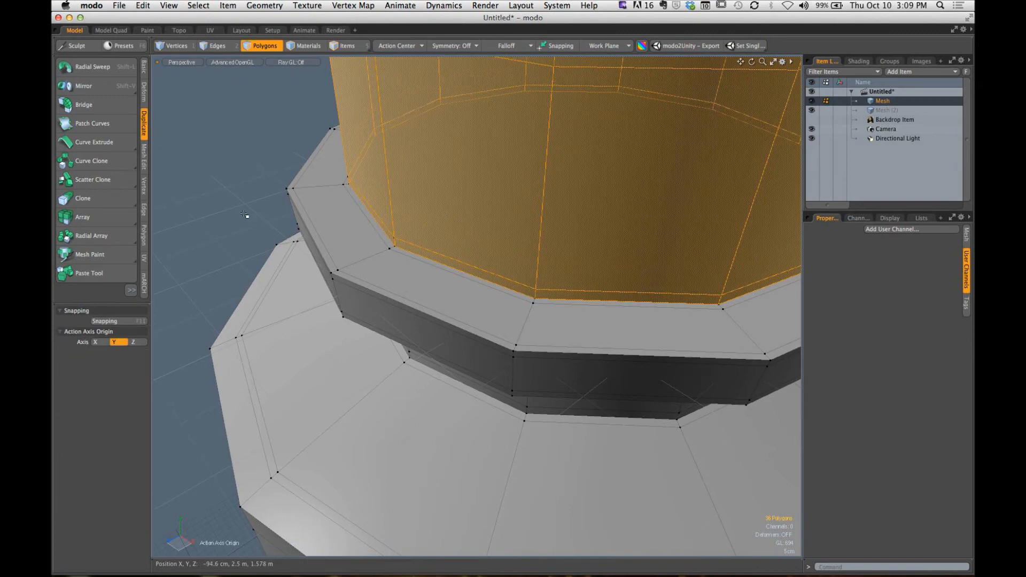
click(247, 216)
- Preview the sliced bottle with subdivision on, inspect the collar and neck corners, and turn the smoothing off again
alt+drag(369, 299, 391, 208)
key(Tab)
alt+shift+drag(410, 322, 363, 314)
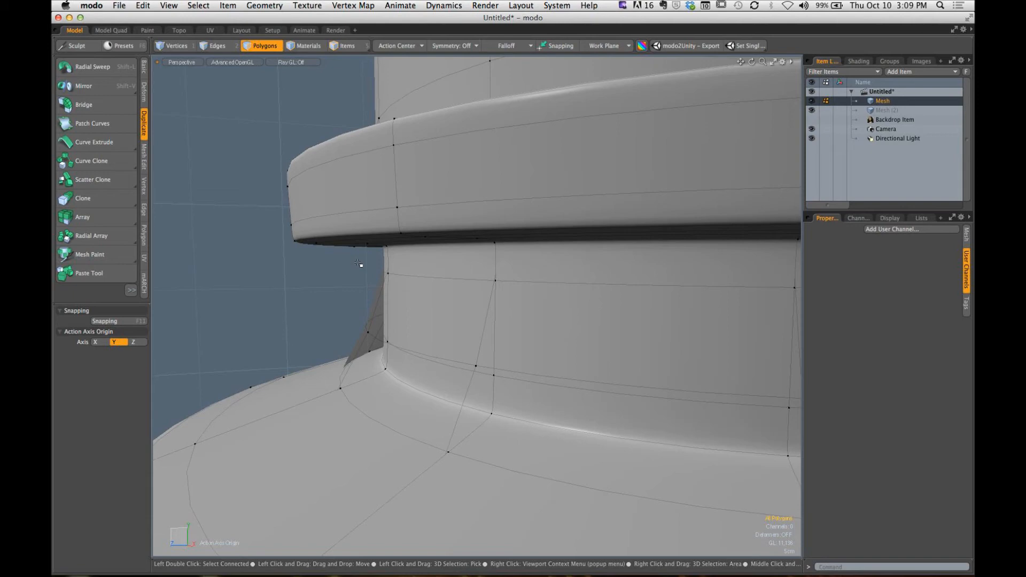
alt+drag(630, 238, 443, 260)
key(Tab)
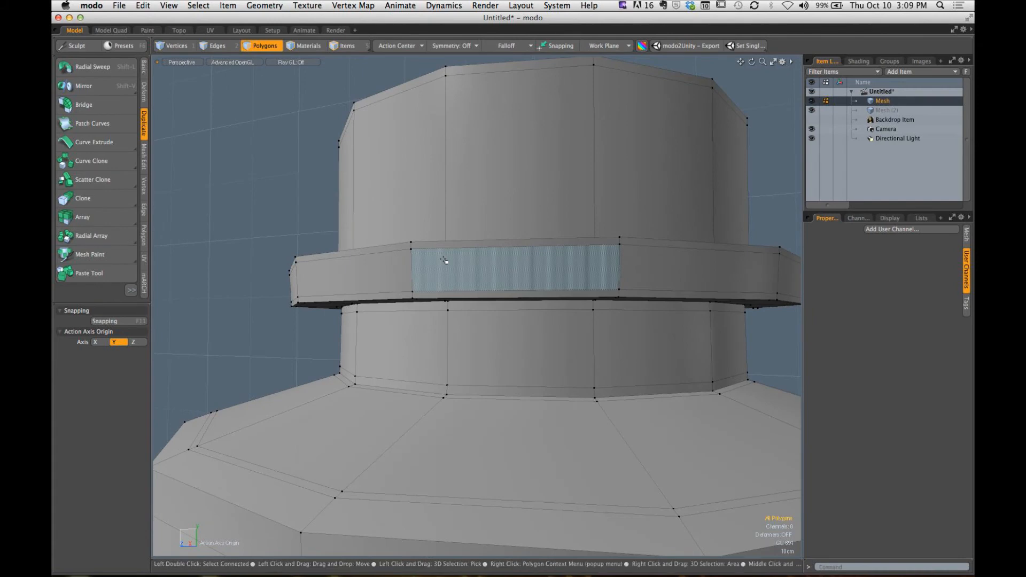
- Add another symmetric pair of loop slices to the collar's outer rim and slide them close to its edges
mouse_move(406, 251)
alt+mouse_down()
mouse_move(396, 294)
mouse_move(403, 273)
mouse_move(324, 298)
mouse_move(415, 264)
mouse_move(470, 265)
alt+mouse_up()
key(alt+c)
drag(285, 81, 190, 80)
key(q)
click(267, 179)
- Inside the bottle, add a symmetric pair of loop slices to the ring of inner shoulder polygons
alt+drag(305, 214, 496, 134)
alt+drag(465, 161, 464, 170)
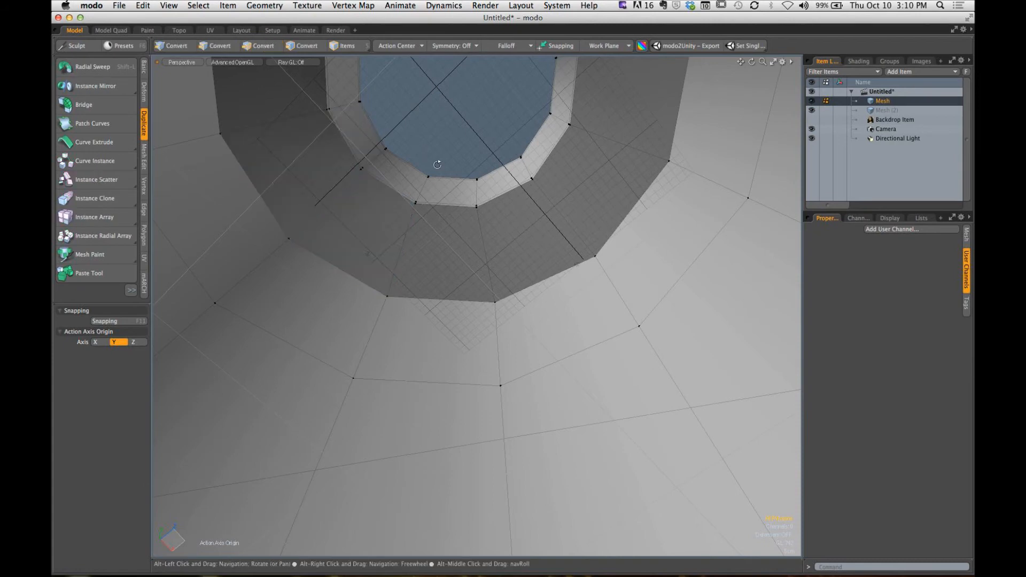
drag(321, 160, 475, 239)
key(alt+c)
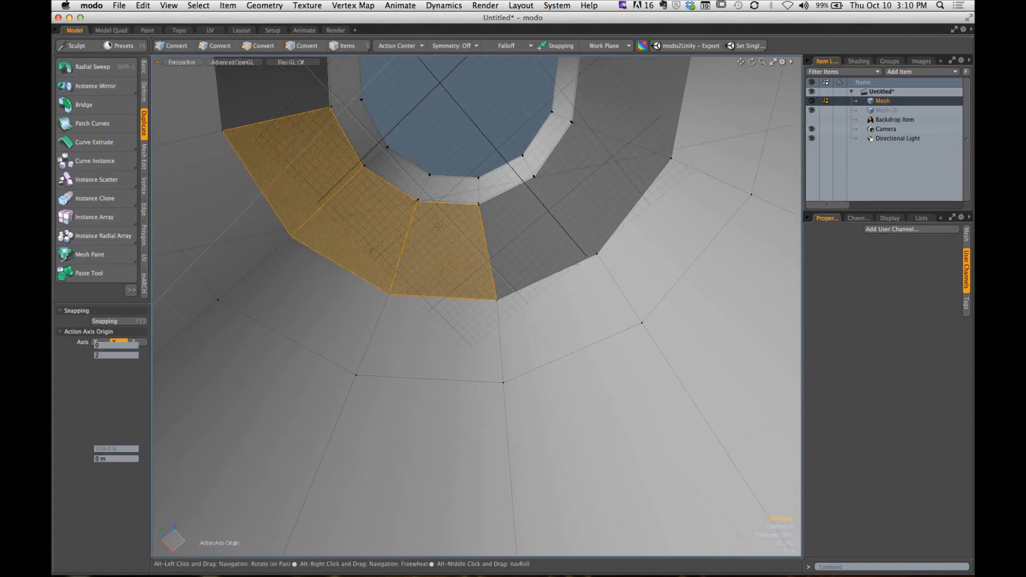
click(474, 239)
key(space)
click(449, 136)
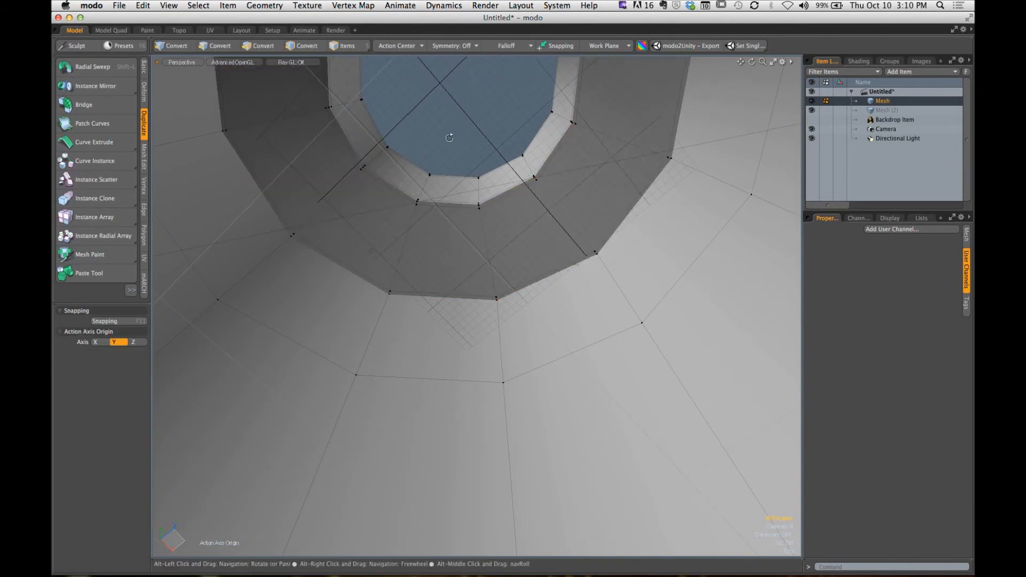
- Add a symmetric pair of loop slices to the inner wall band adjoining the inner shoulder
alt+drag(449, 136, 448, 128)
mouse_move(366, 287)
mouse_down()
mouse_move(451, 300)
mouse_move(241, 292)
mouse_up()
key(alt+c)
key(space)
click(456, 129)
- Inset the single polygon of the bottle's outer base with the Bevel tool
alt+drag(455, 137, 493, 303)
alt+drag(493, 303, 379, 307)
key(Tab)
alt+shift+drag(379, 308, 444, 260)
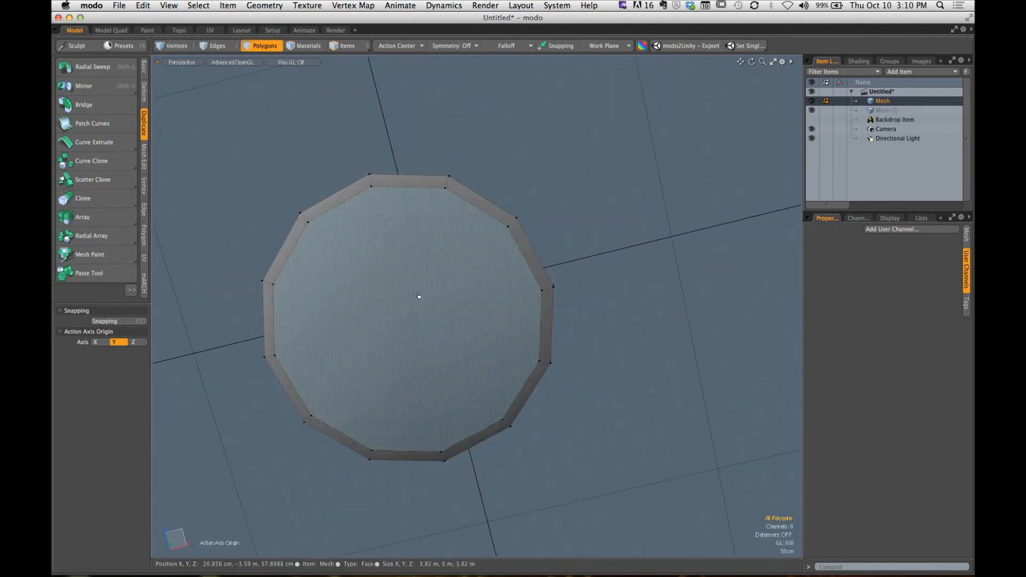
click(449, 307)
key(b)
drag(471, 310, 413, 321)
key(space)
click(586, 177)
- Select the entire bottle mesh and move it up the Y axis by about 3.64 m
alt+drag(584, 176, 579, 263)
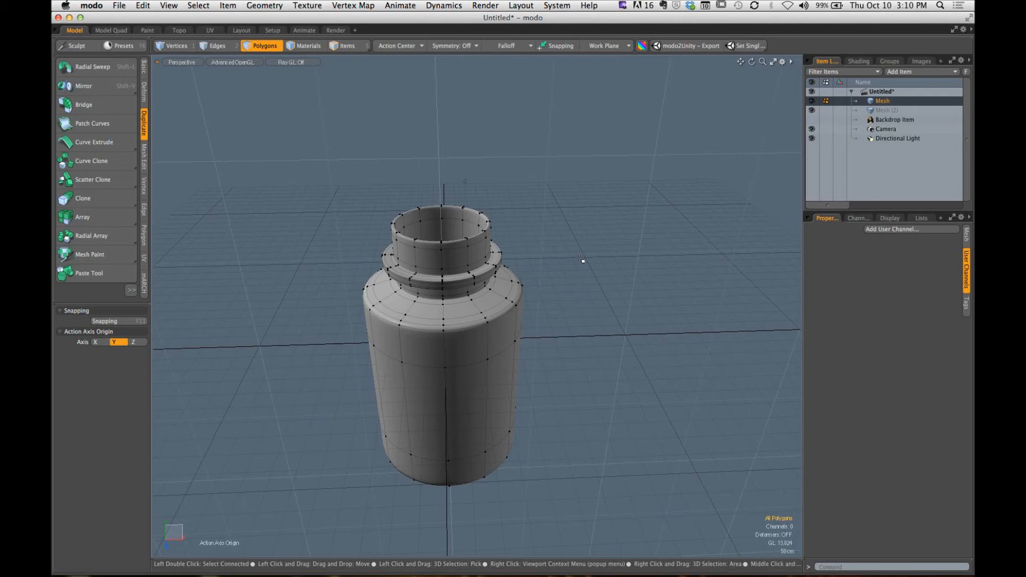
alt+drag(505, 321, 452, 316)
double_click(497, 266)
key(w)
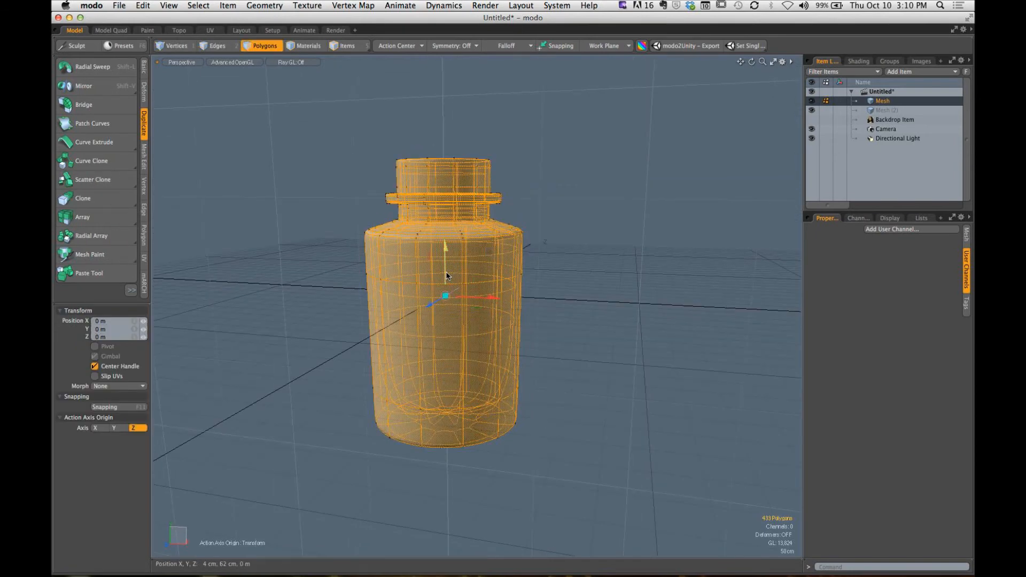
drag(448, 278, 444, 141)
- In the front view, fine-tune the bottle's Y offset to 3.58 m so its base sits on the ground, and deselect it
alt+shift+drag(492, 256, 458, 307)
key(ctrl+space)
click(454, 305)
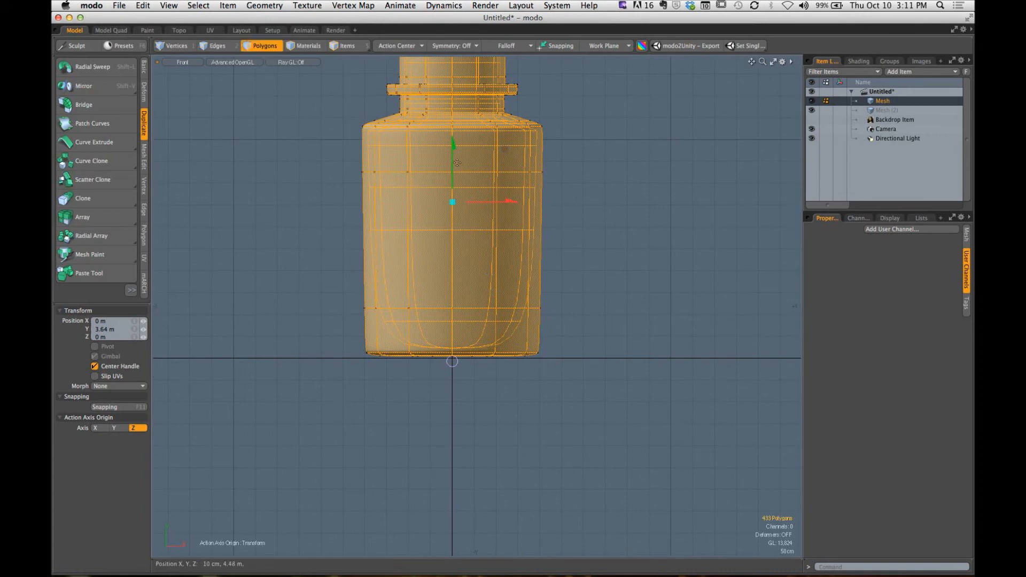
drag(453, 164, 453, 166)
key(ctrl+space)
click(471, 219)
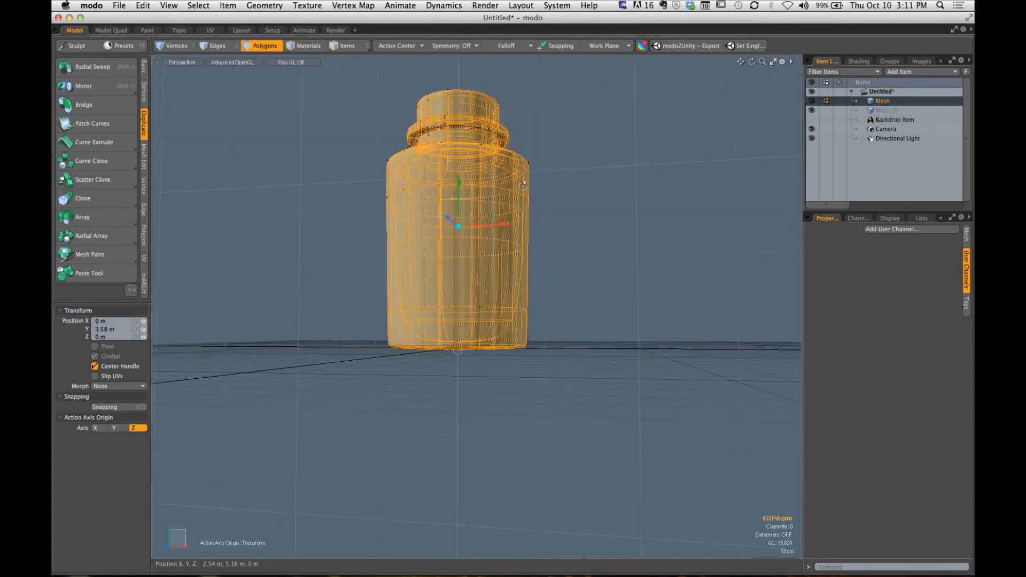
alt+drag(575, 227, 582, 258)
key(space)
click(582, 258)
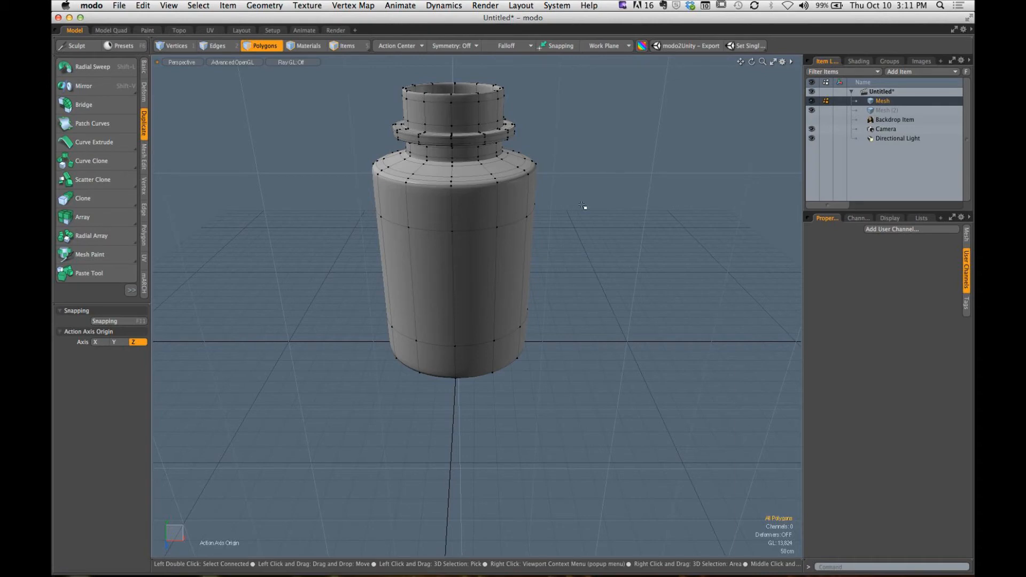
- Switch to the Render layout and frame the whole bottle through the render camera in the preview
click(335, 31)
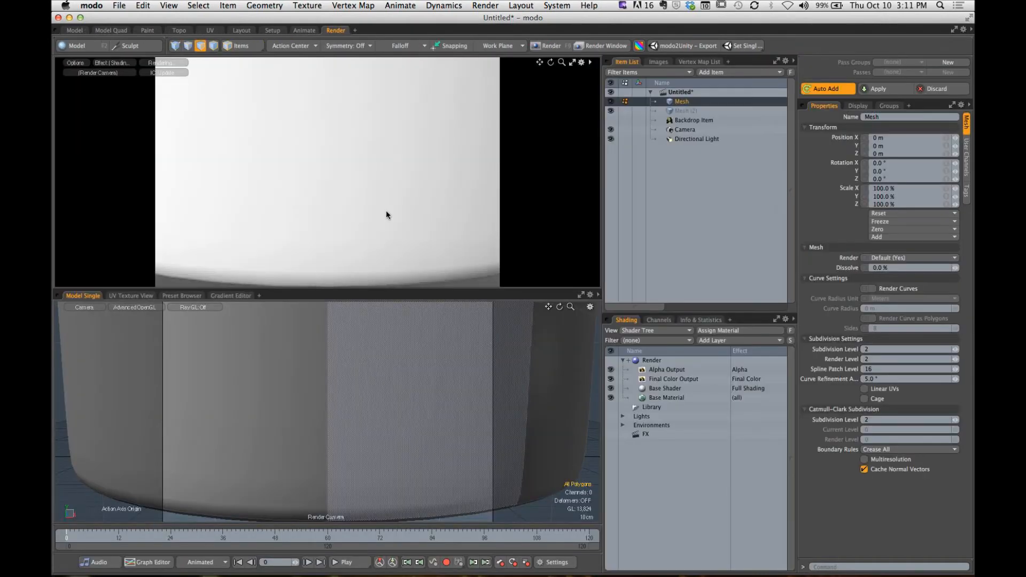
ctrl+alt+drag(418, 200, 338, 203)
alt+shift+drag(336, 163, 360, 220)
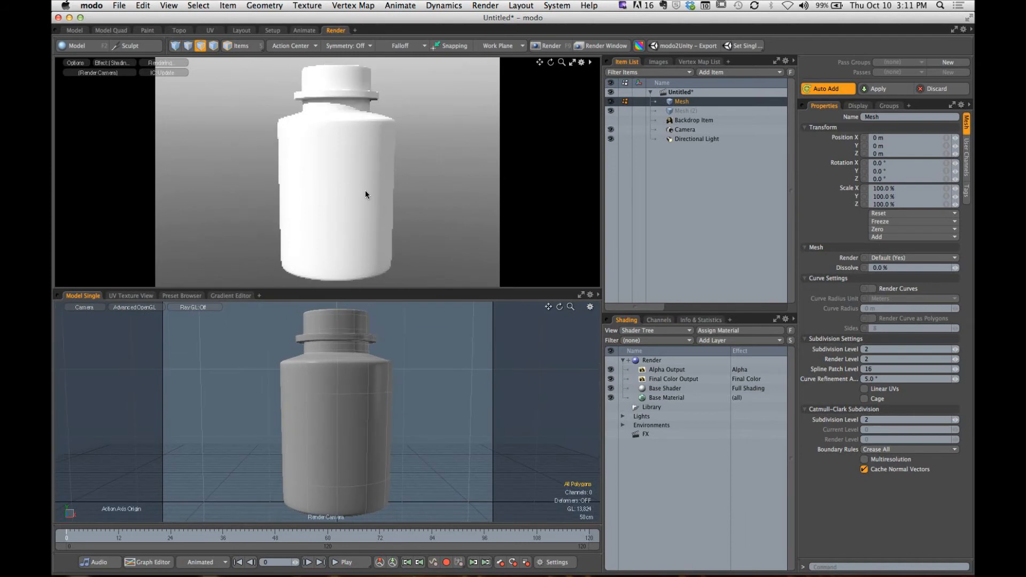
- Set the model viewport to the Perspective view and frame the whole bottle there
click(90, 309)
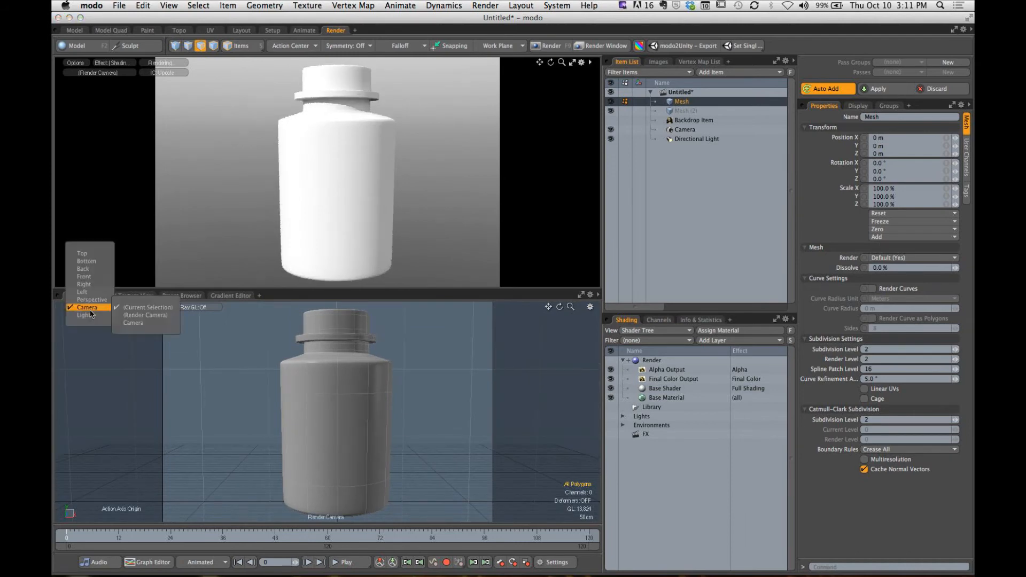
click(91, 300)
alt+drag(393, 353, 368, 405)
scroll(384, 358, down, 3)
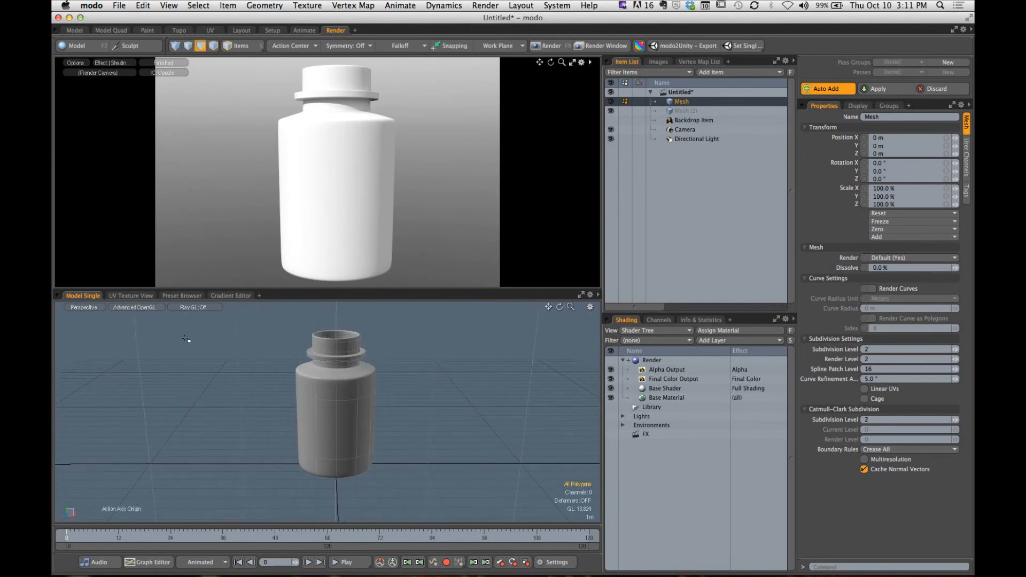
- Add the ShadowCatcher mesh preset to the scene and enlarge its plane beneath the bottle with the Transform tool
click(182, 297)
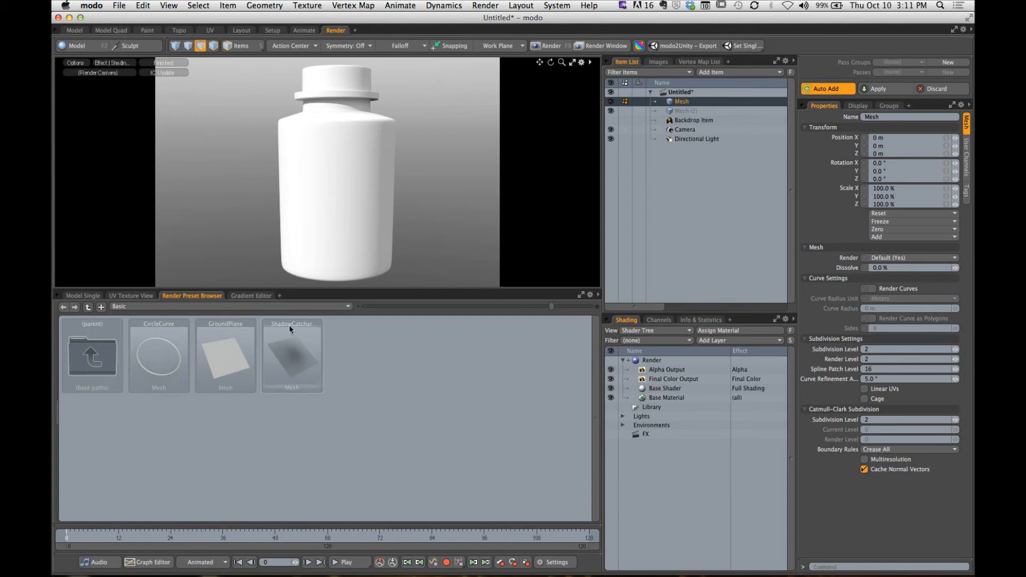
double_click(293, 347)
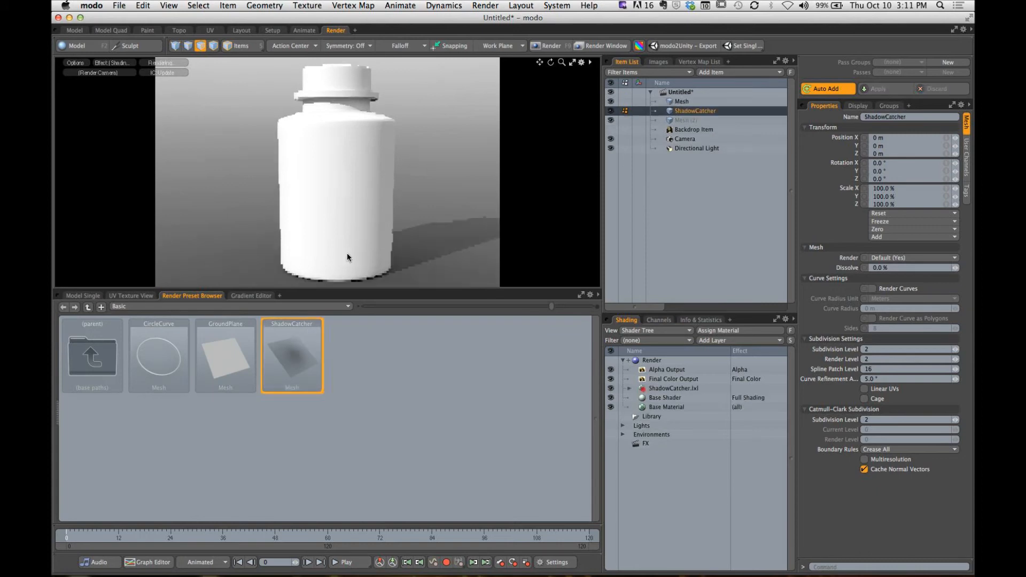
click(83, 296)
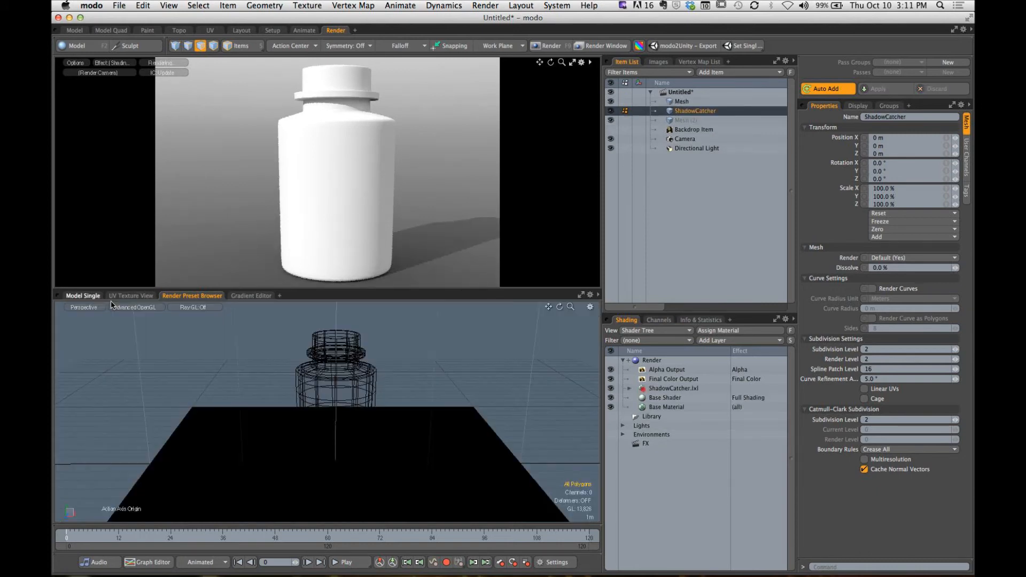
click(467, 412)
alt+drag(466, 413, 444, 417)
key(y)
key(Escape)
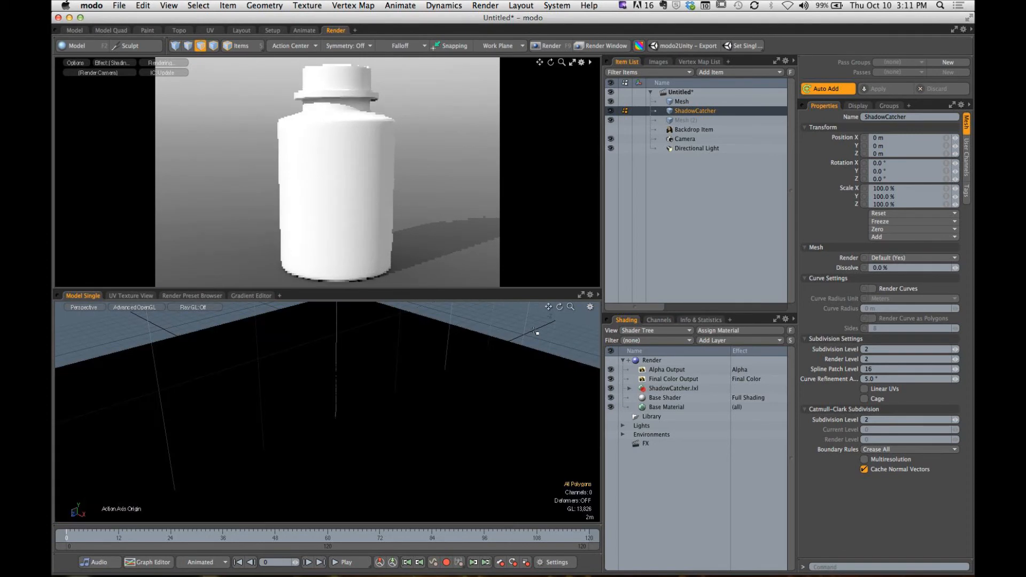
alt+drag(505, 333, 471, 366)
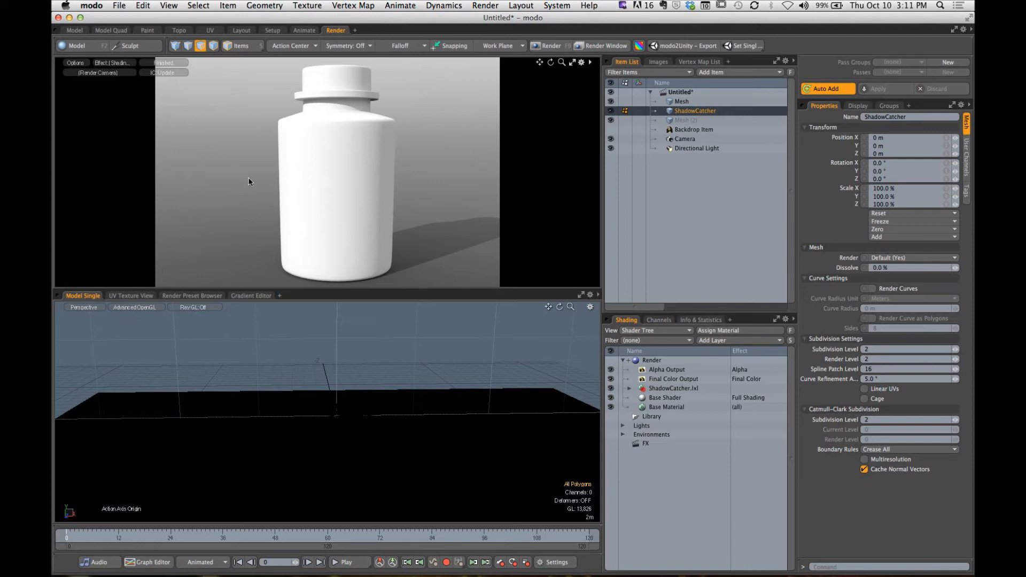
- Try the Black 01 preset from the Studio environments, and replace it with the Black Studio 01 environment
click(188, 296)
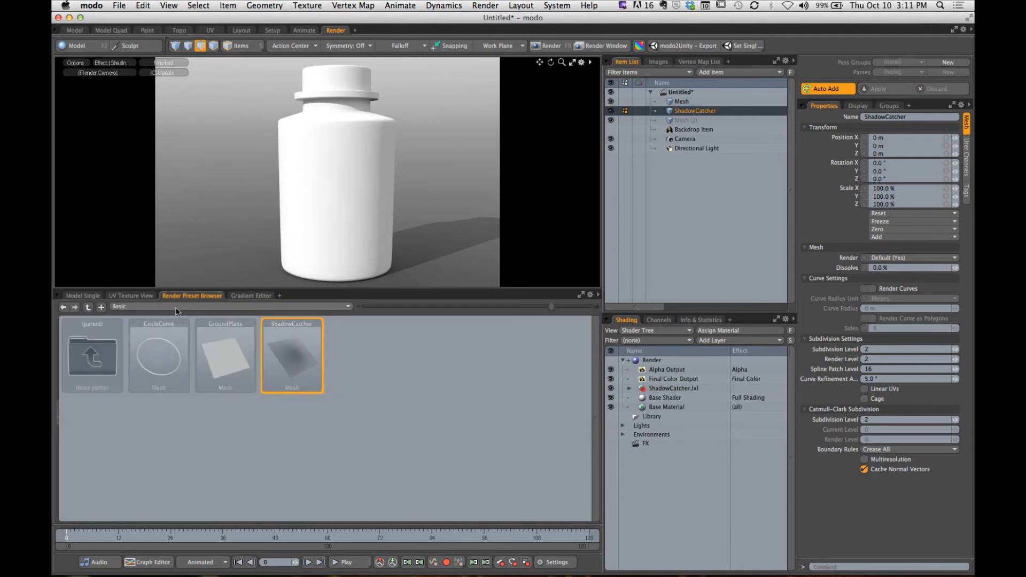
click(192, 307)
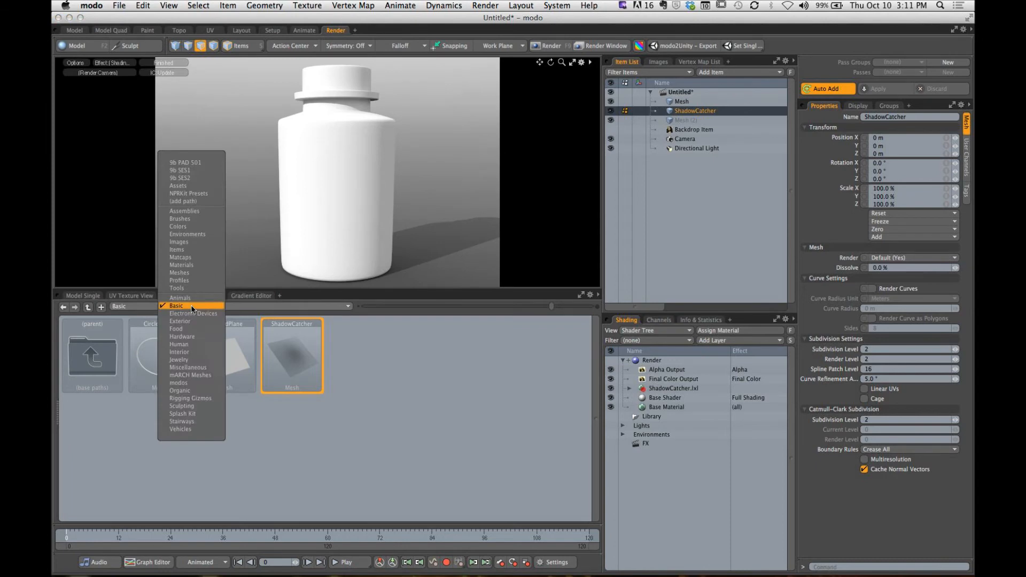
click(193, 238)
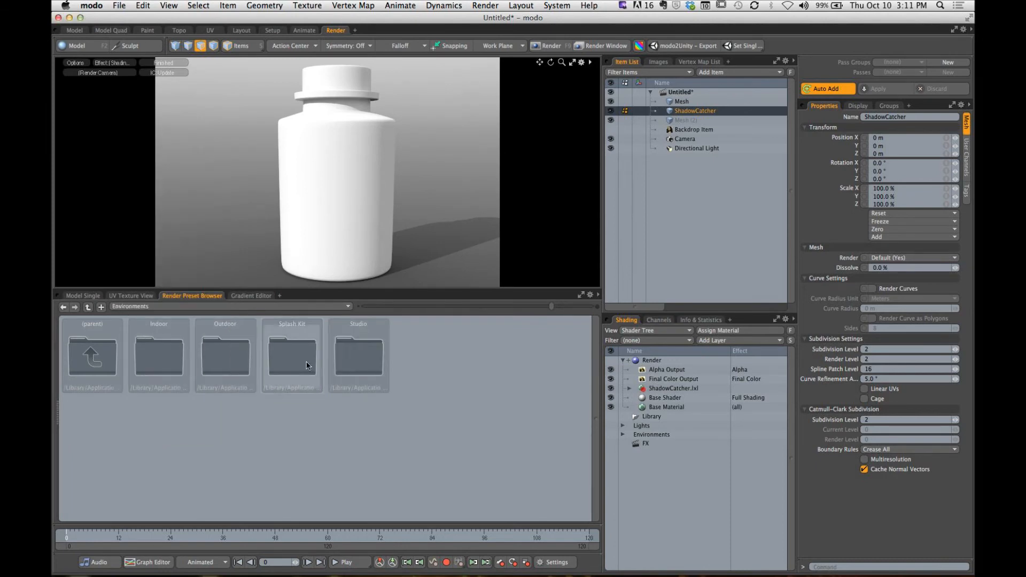
double_click(363, 353)
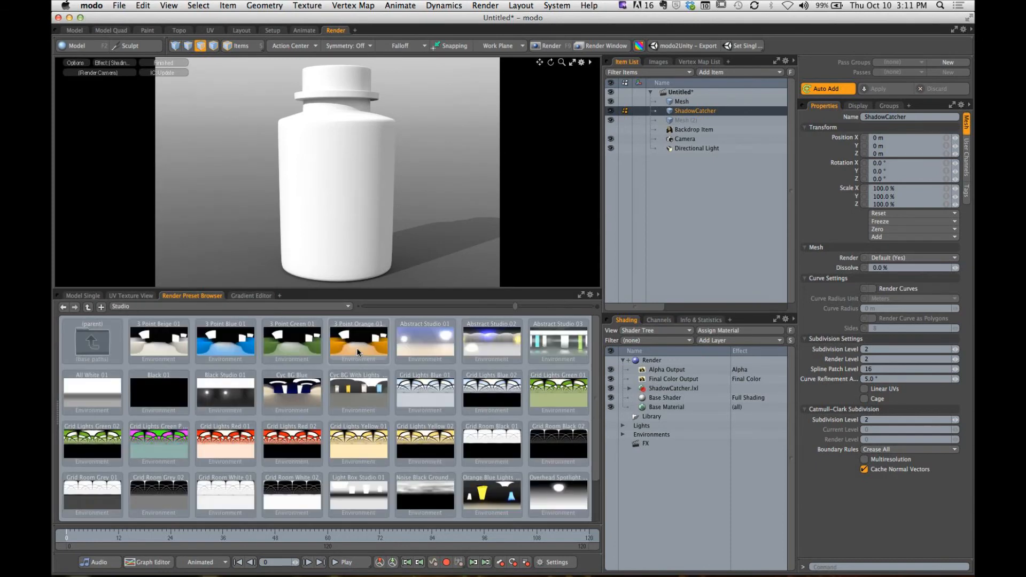
double_click(165, 400)
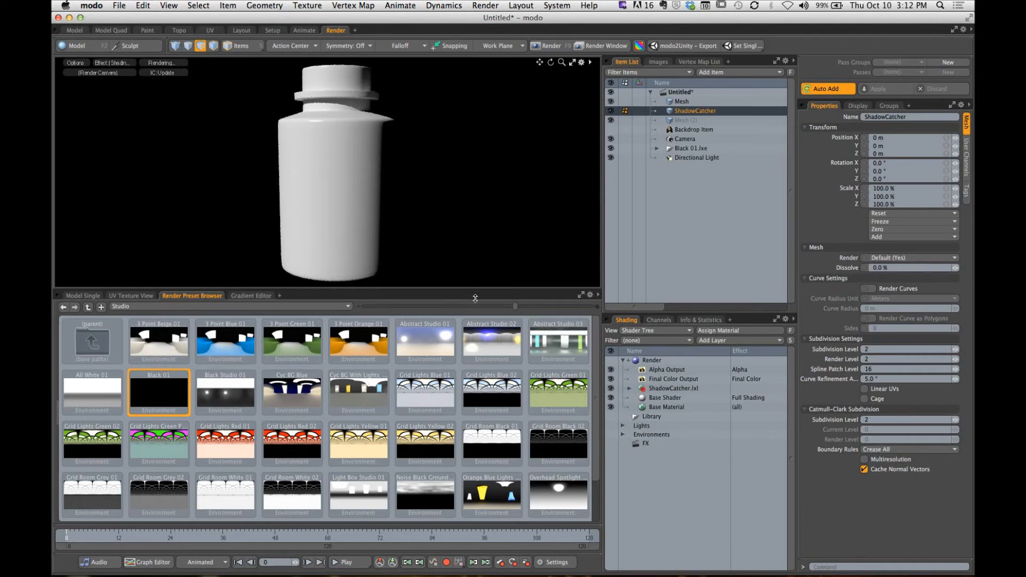
double_click(255, 394)
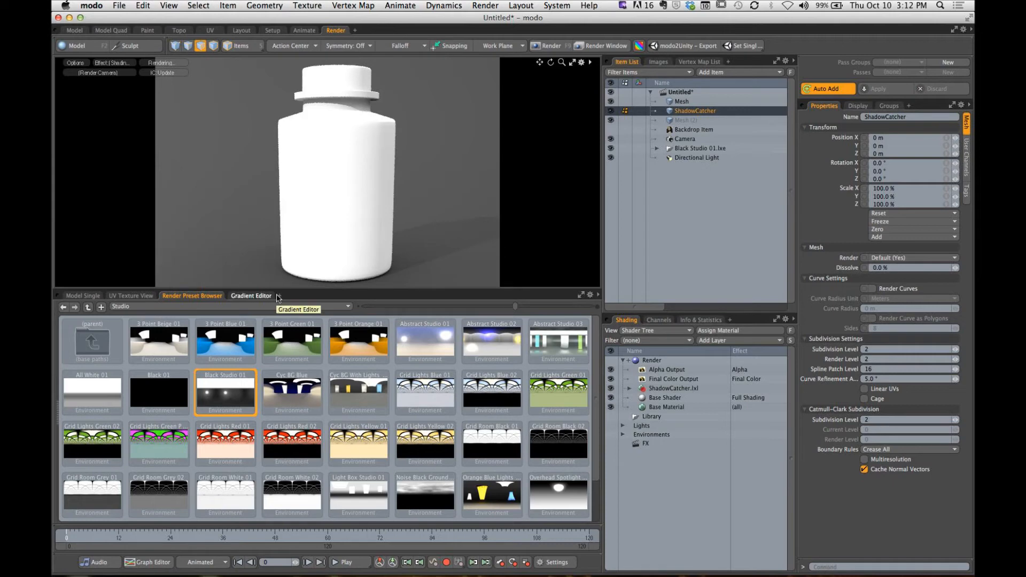
- Shift the camera framing so the bottle sits left of centre, and enlarge the render preview over the model view
alt+shift+drag(404, 197, 379, 207)
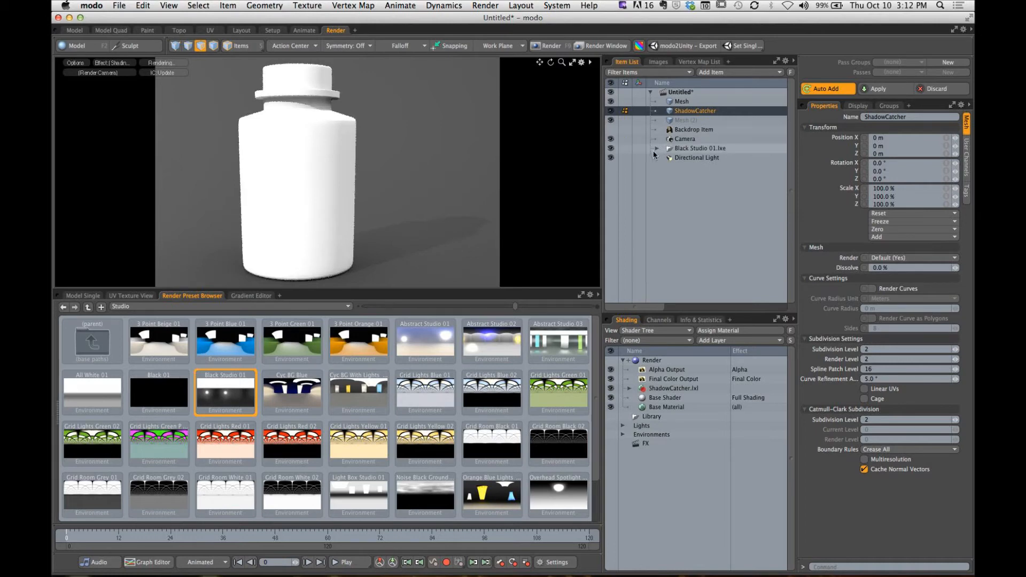
click(572, 63)
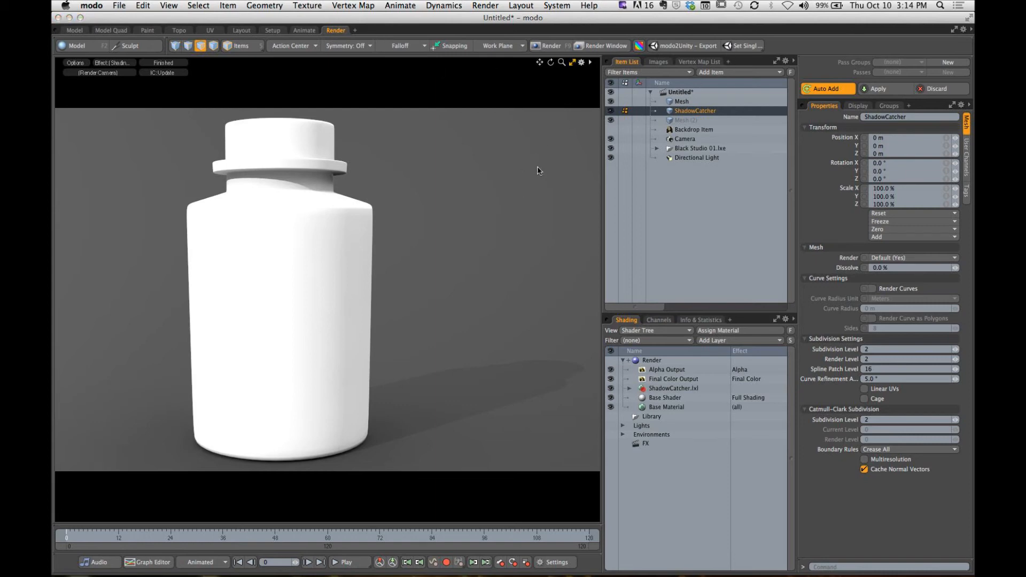
key(super+Tab)
drag(505, 165, 661, 163)
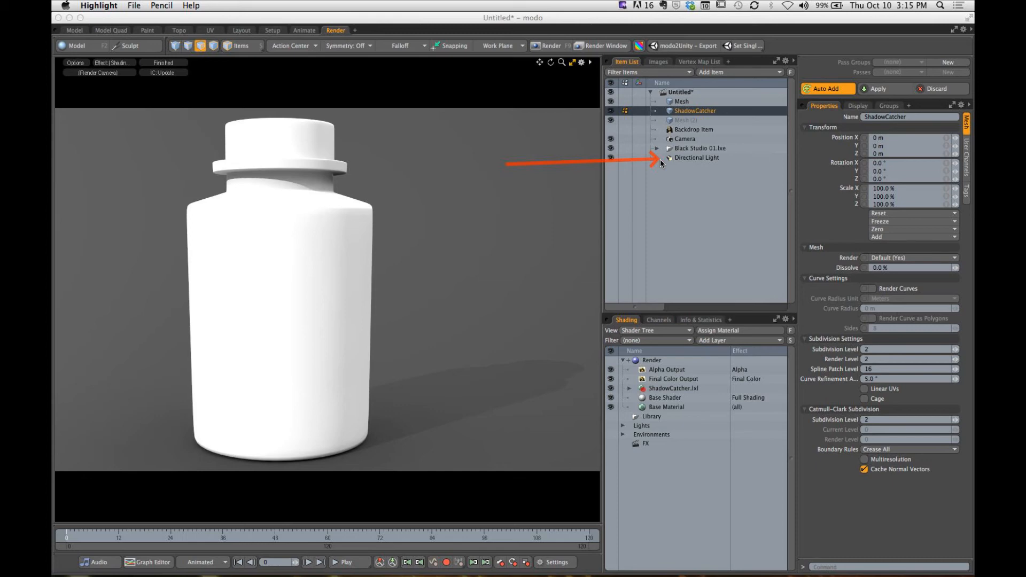
drag(433, 200, 449, 362)
drag(617, 486, 501, 422)
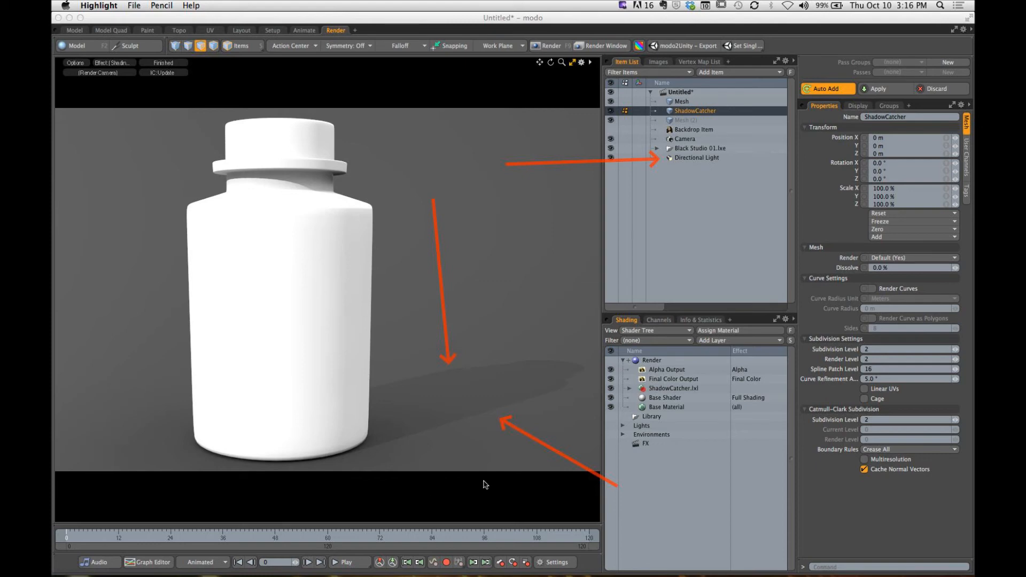
drag(451, 447, 392, 449)
drag(570, 292, 567, 357)
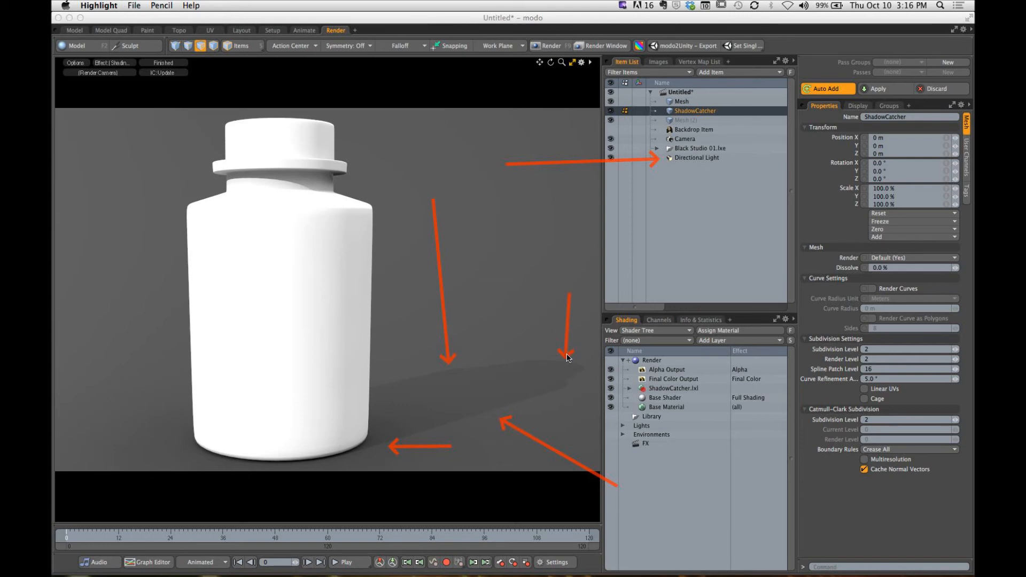
key(Escape)
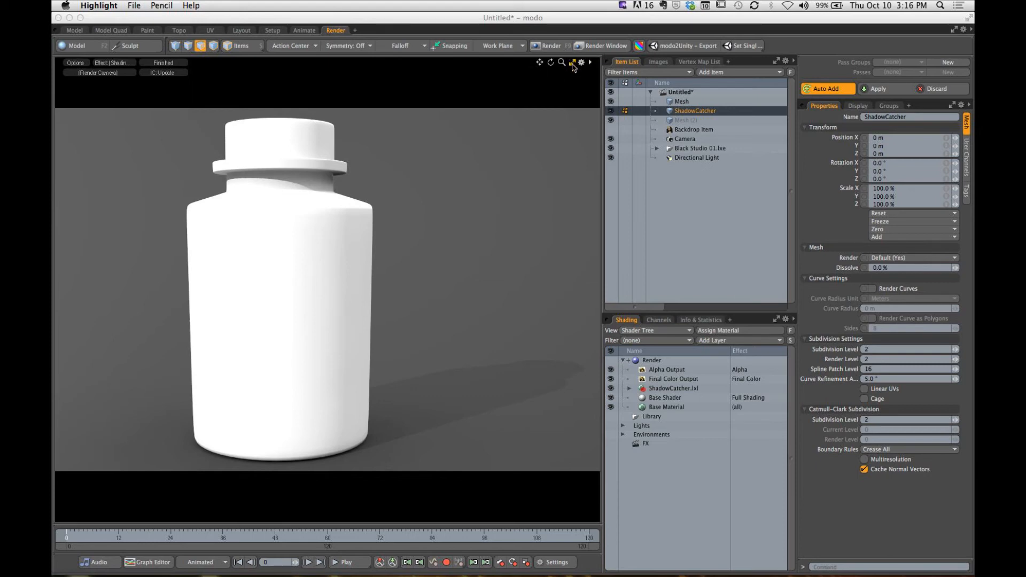
- Restore the render preview to its normal size, bring back the single model view, and select the Directional Light in Items mode
key(super+z)
click(573, 63)
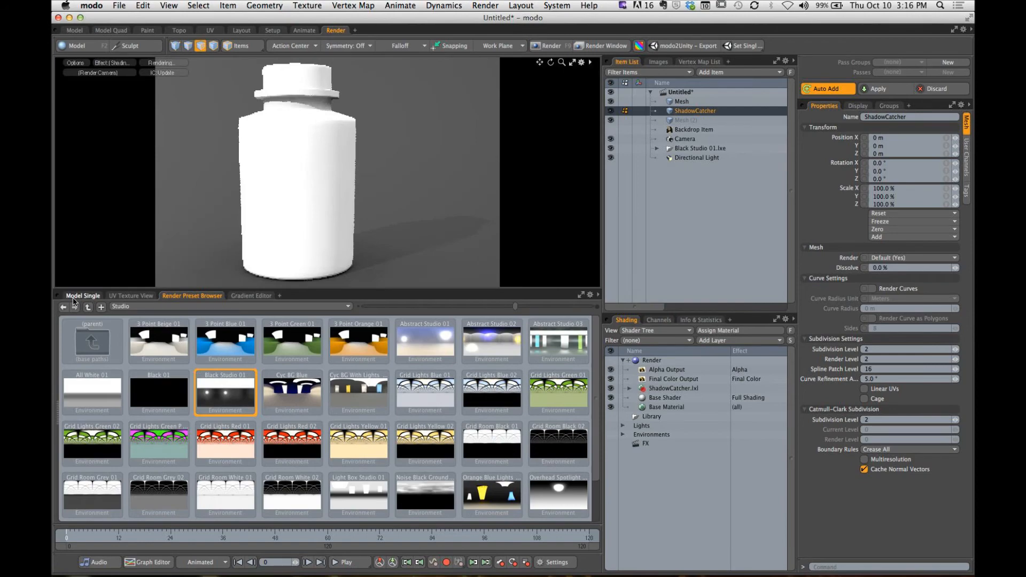
click(83, 296)
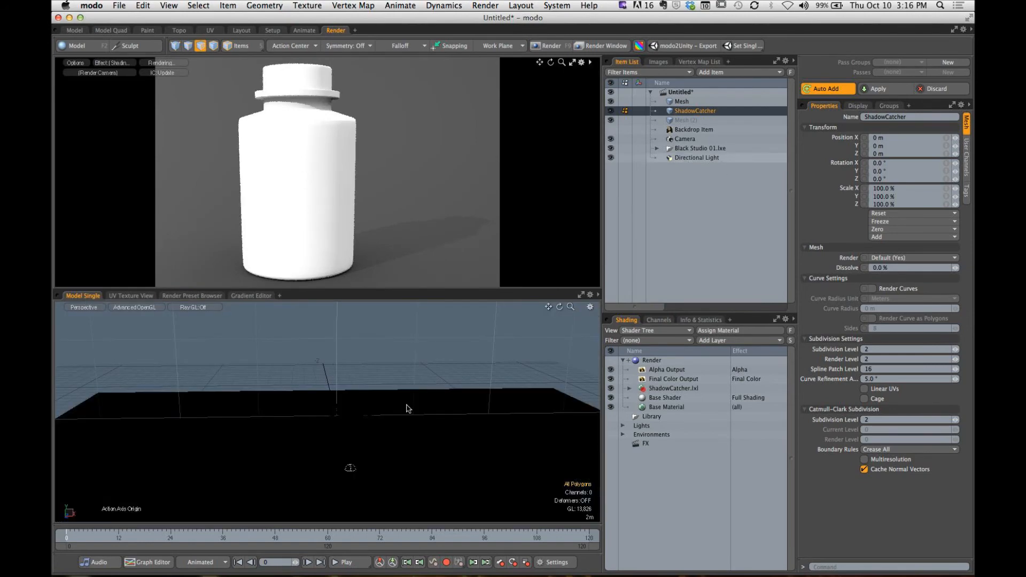
alt+drag(408, 409, 460, 364)
click(257, 49)
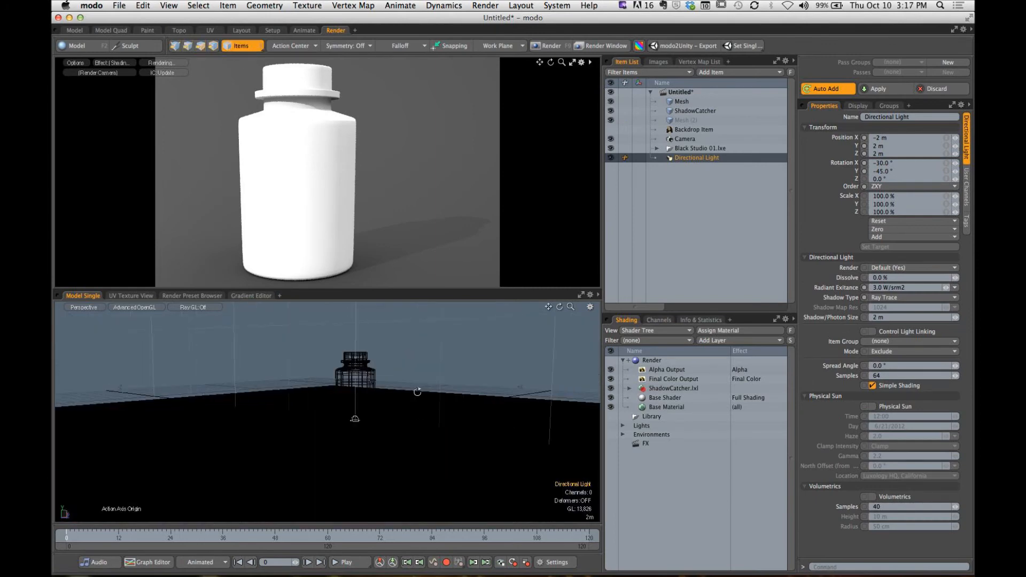
mouse_move(417, 389)
alt+mouse_down()
mouse_move(425, 381)
mouse_move(414, 391)
alt+mouse_up()
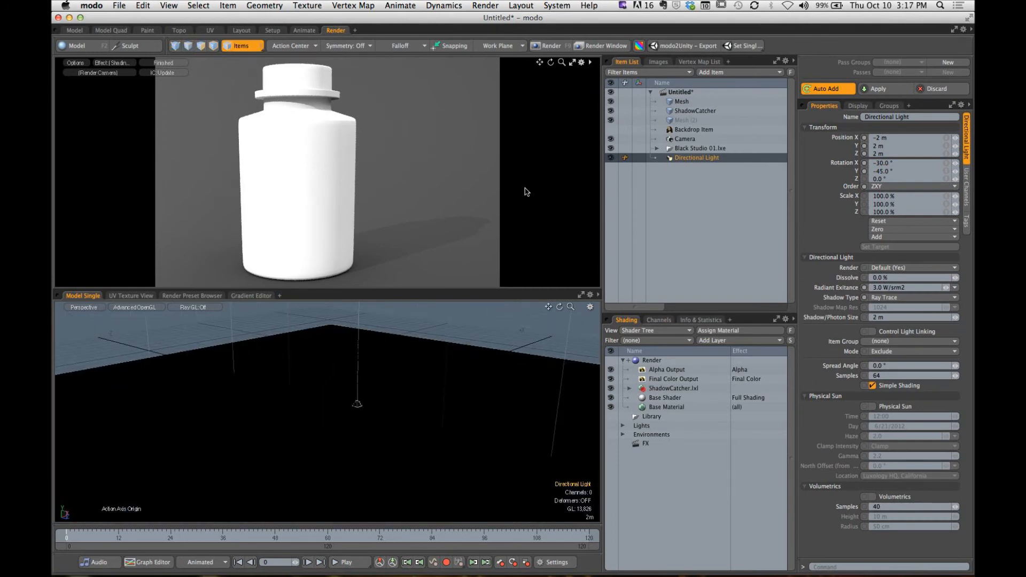
key(shift+a)
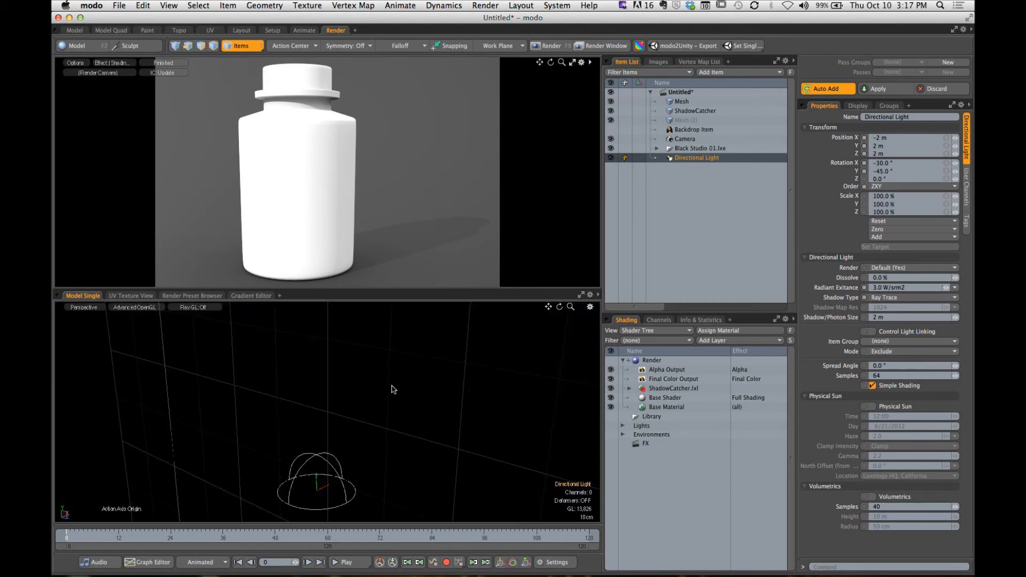
alt+drag(393, 389, 373, 382)
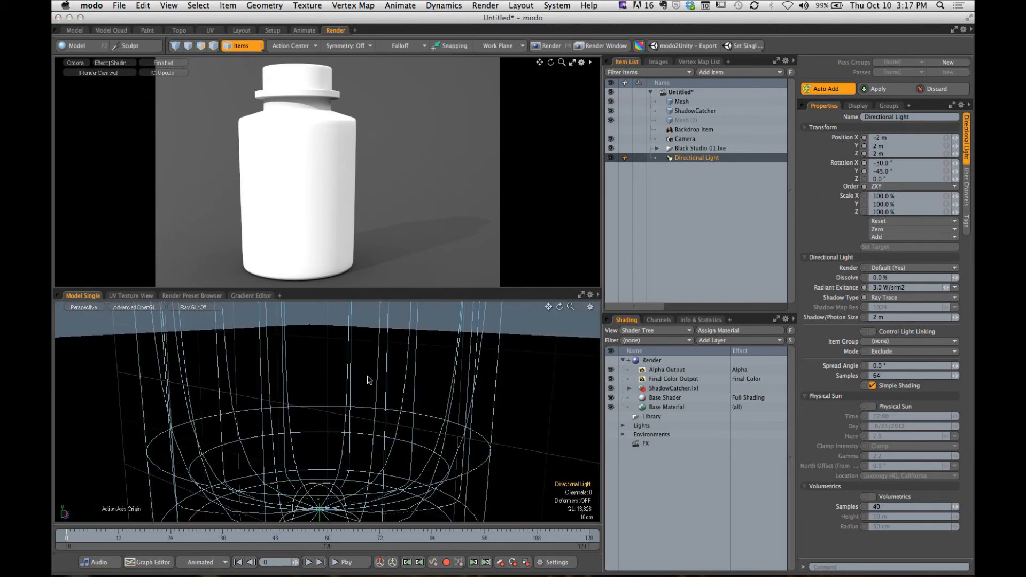
- Look over the model viewport's item visibility options, and pick out the directional light beside the bottle in the Perspective view
key(o)
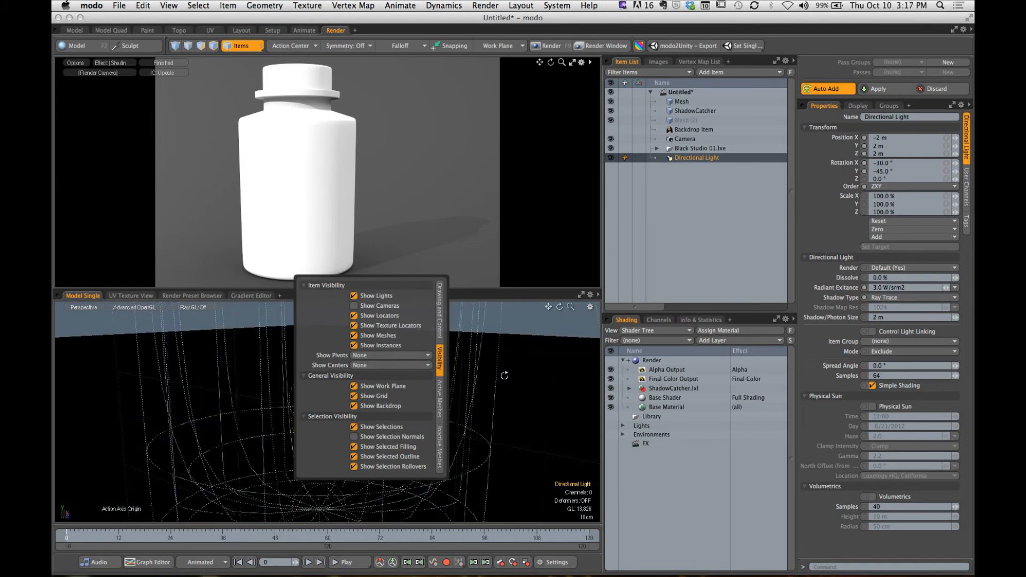
click(544, 339)
alt+drag(411, 383, 482, 367)
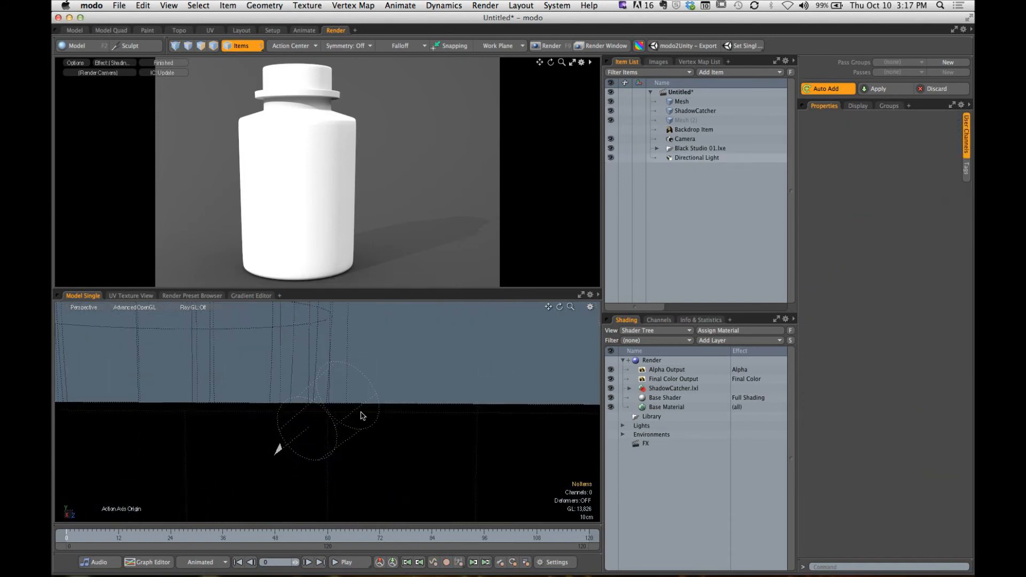
click(374, 405)
mouse_move(375, 402)
alt+mouse_down()
mouse_move(477, 394)
mouse_move(398, 383)
mouse_move(268, 419)
mouse_move(203, 417)
mouse_move(312, 426)
mouse_move(417, 390)
mouse_move(421, 375)
mouse_move(362, 412)
mouse_move(220, 433)
mouse_move(363, 412)
alt+mouse_up()
scroll(477, 394, down, 5)
mouse_move(363, 411)
ctrl+alt+mouse_down()
mouse_move(428, 403)
mouse_move(389, 391)
mouse_move(373, 401)
mouse_move(376, 428)
mouse_move(367, 404)
mouse_move(356, 404)
mouse_move(357, 421)
ctrl+alt+mouse_up()
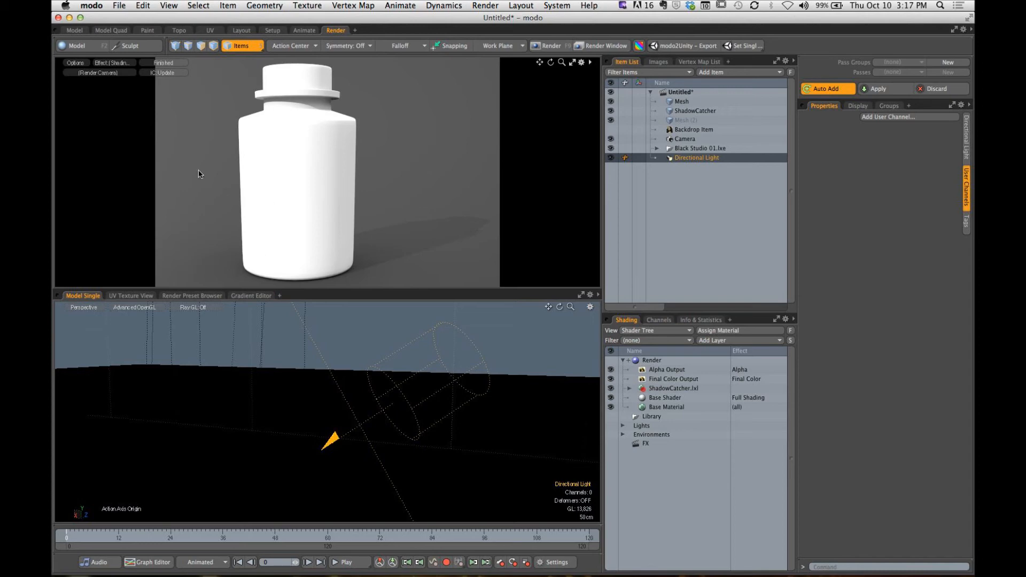
- Turn on Show Cameras in the model viewport's visibility options and reselect the directional light
key(o)
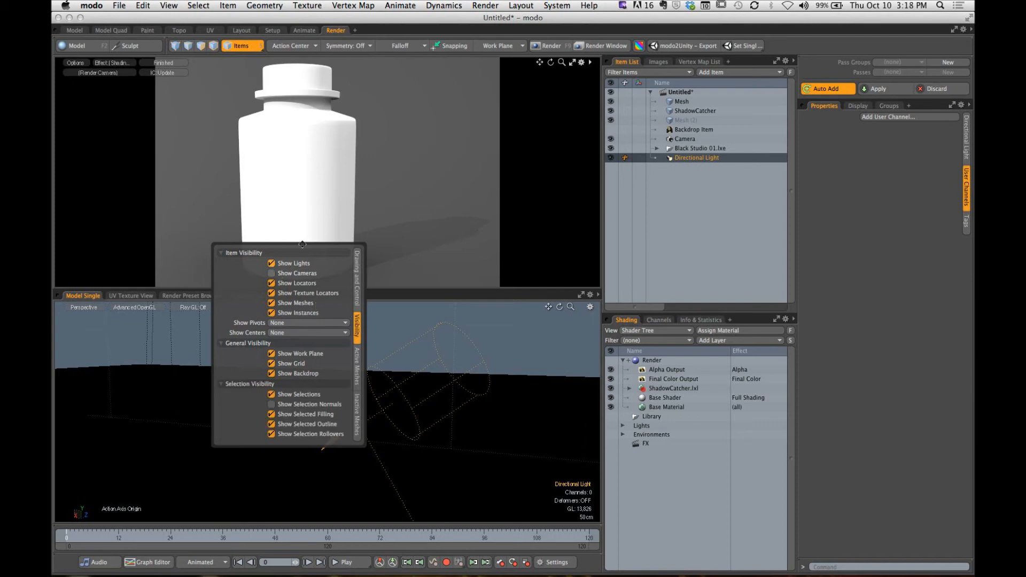
click(272, 273)
click(515, 333)
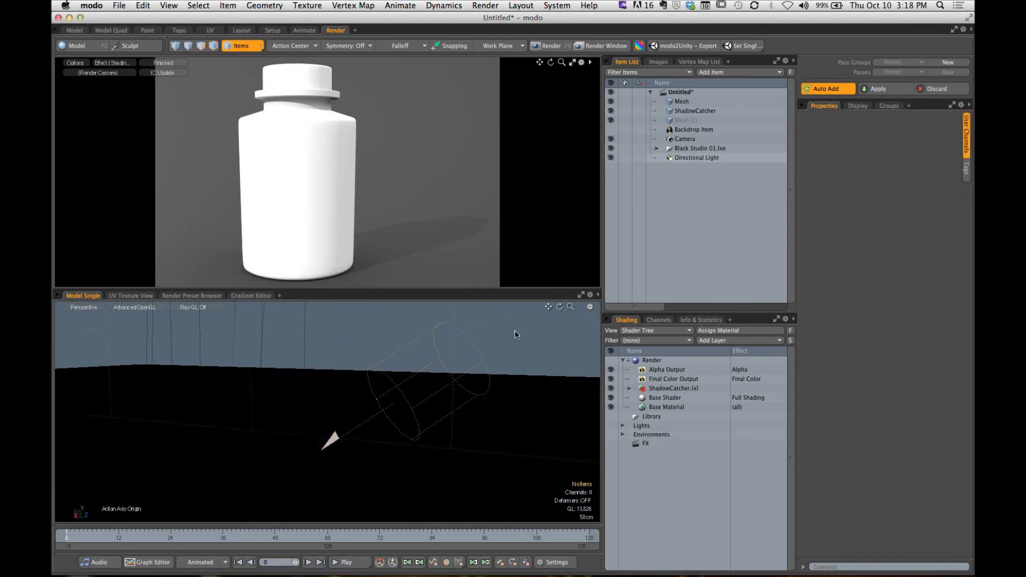
click(487, 367)
alt+drag(459, 348, 380, 387)
- Hide the ShadowCatcher to view the light and bottle without the plane, and show it again
click(611, 111)
scroll(447, 428, up, 5)
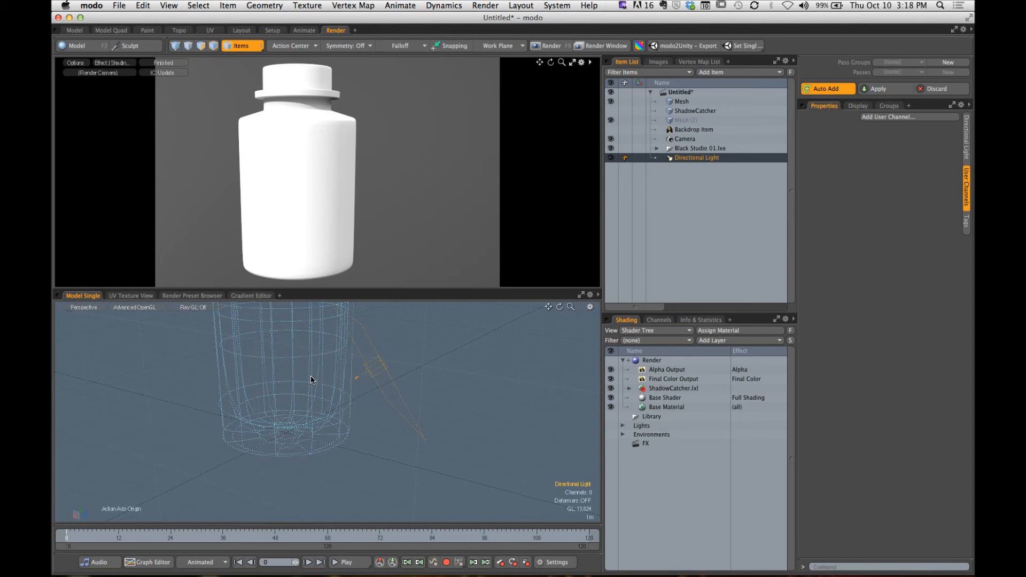
click(611, 111)
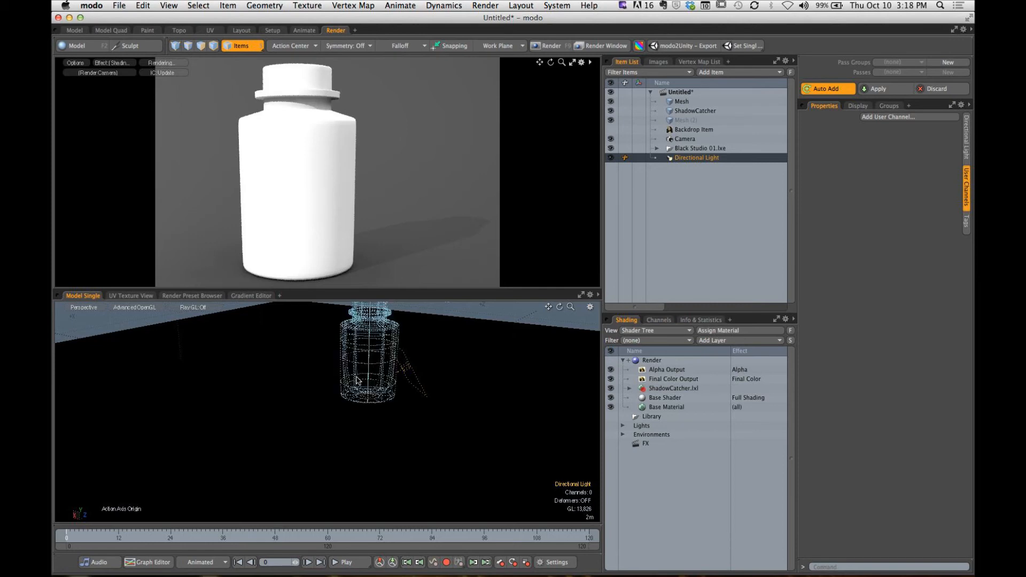
- Move the directional light horizontally to the other side of the bottle, at about X 11.8 m and Z -6.9 m
ctrl+alt+drag(359, 387, 393, 394)
key(w)
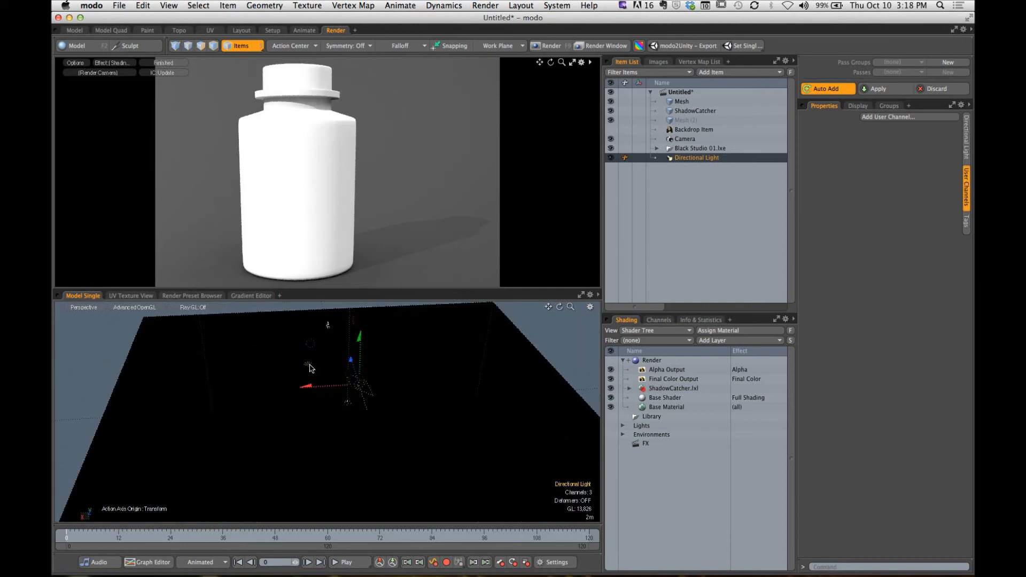
drag(311, 365, 209, 385)
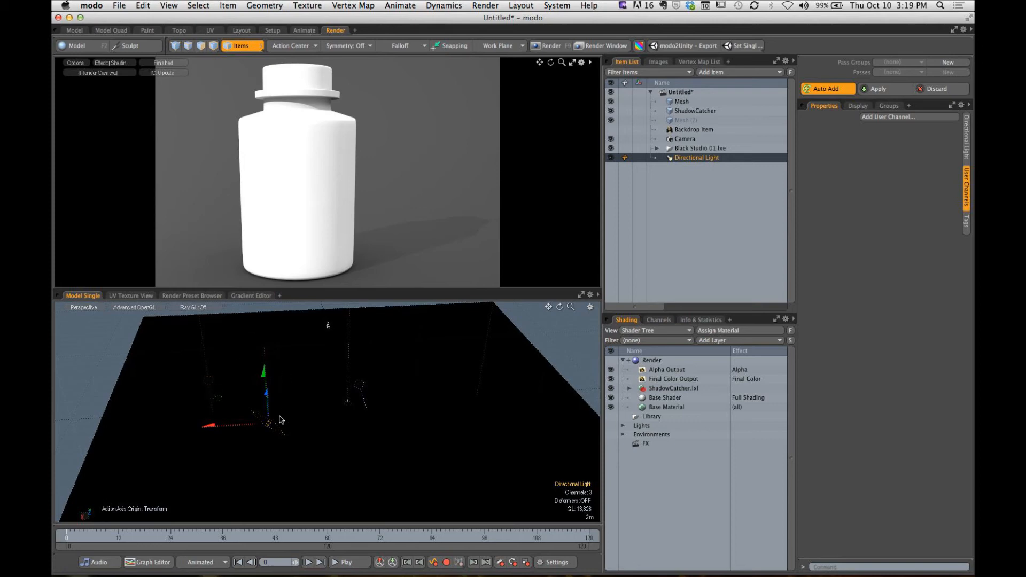
- Rotate the directional light to about X -69.9°, Y -306.9°, Z 28.2° so the bottle's shadow falls on its opposite side
key(e)
alt+drag(287, 419, 270, 431)
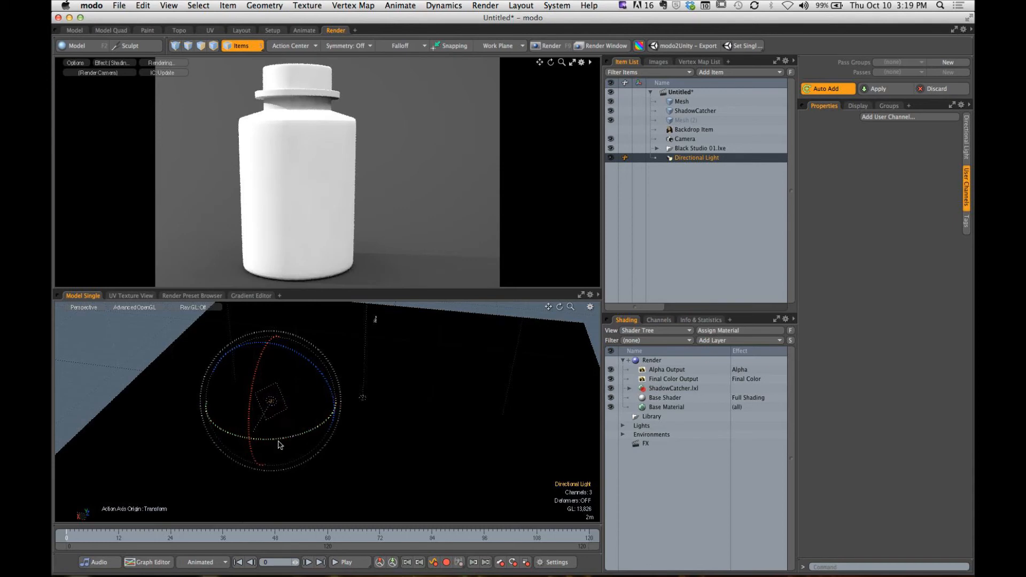
mouse_move(299, 440)
mouse_down()
mouse_move(287, 439)
mouse_move(305, 433)
mouse_move(274, 435)
mouse_up()
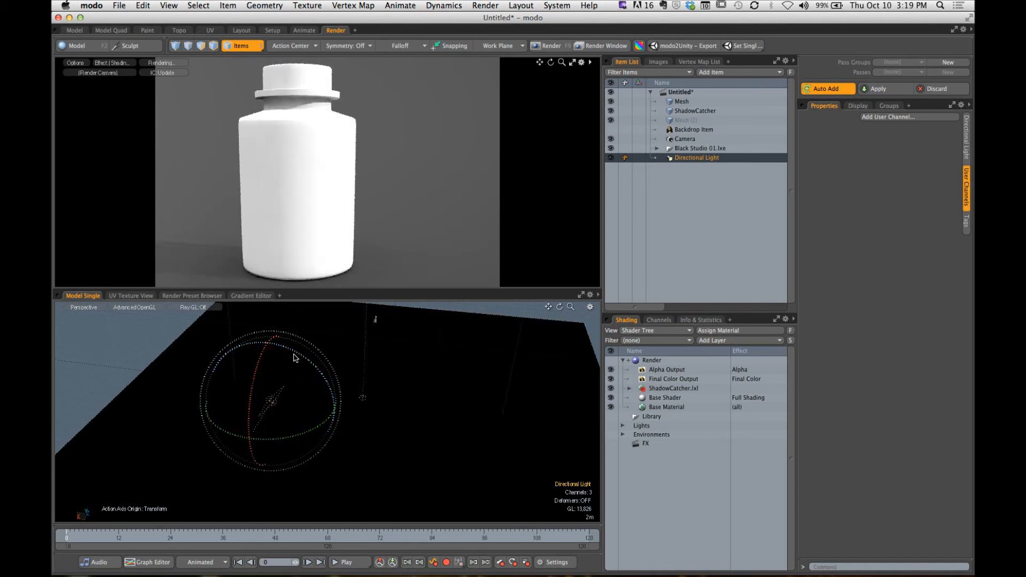
drag(294, 357, 324, 381)
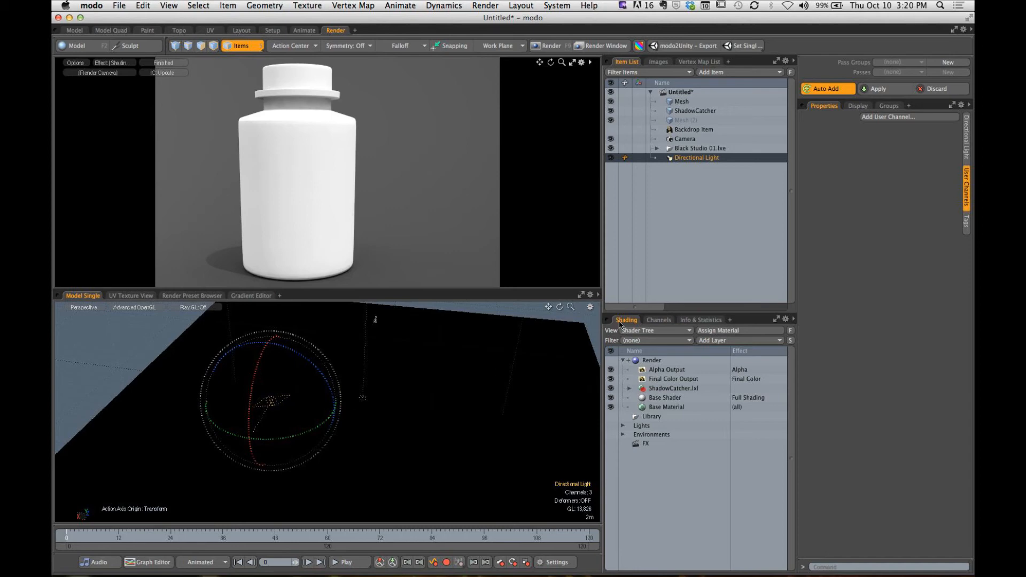
- Enlarge the Shader Tree, expand its Lights group, and show the texture layer properties of the directional light's Light Material
drag(682, 315, 695, 199)
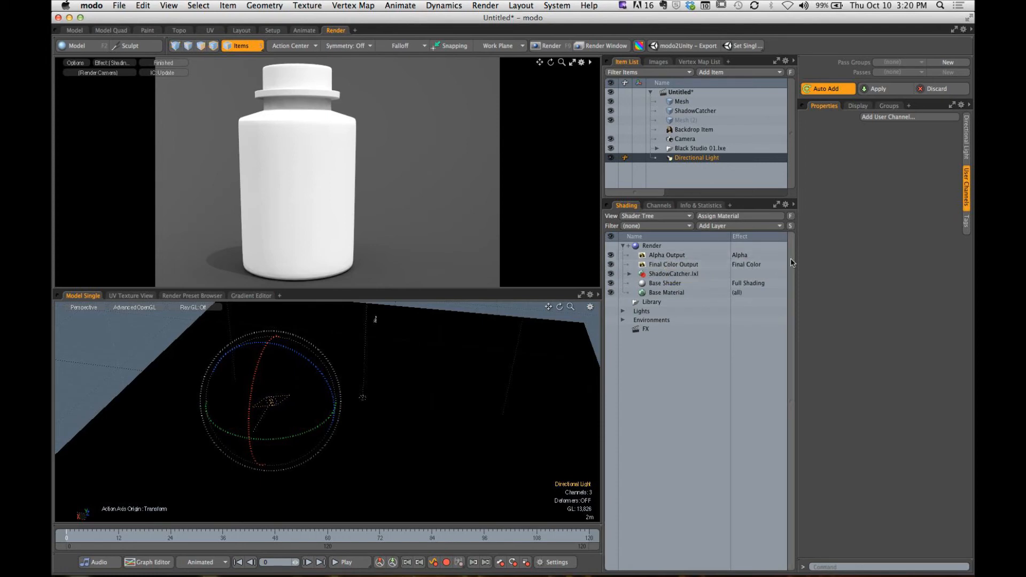
click(641, 312)
click(623, 311)
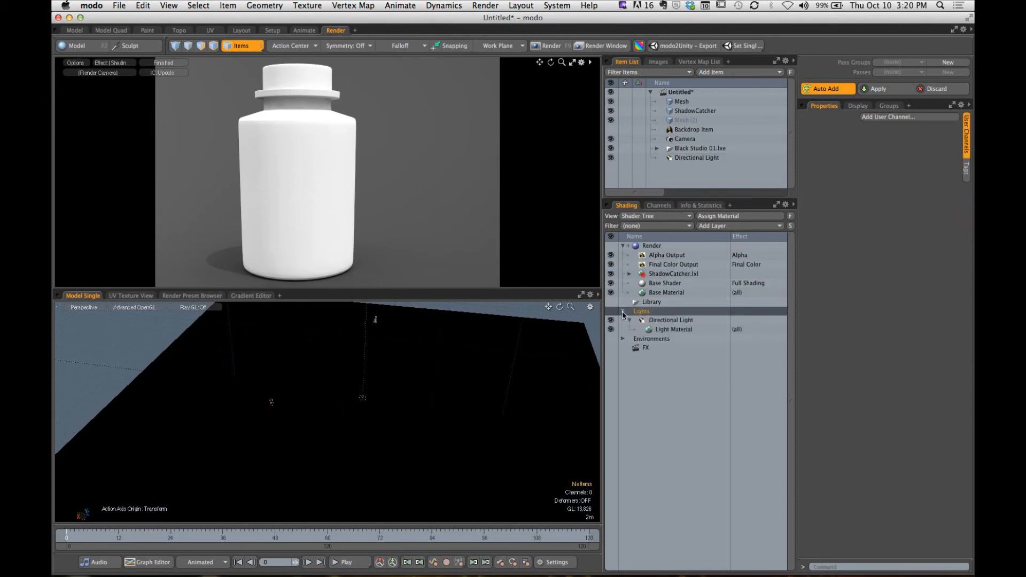
click(651, 320)
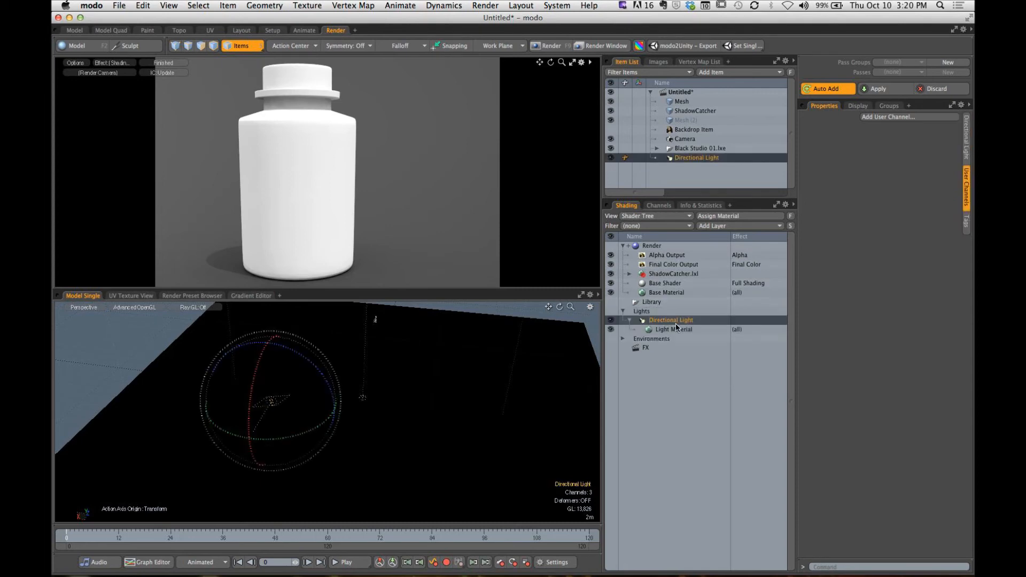
click(678, 329)
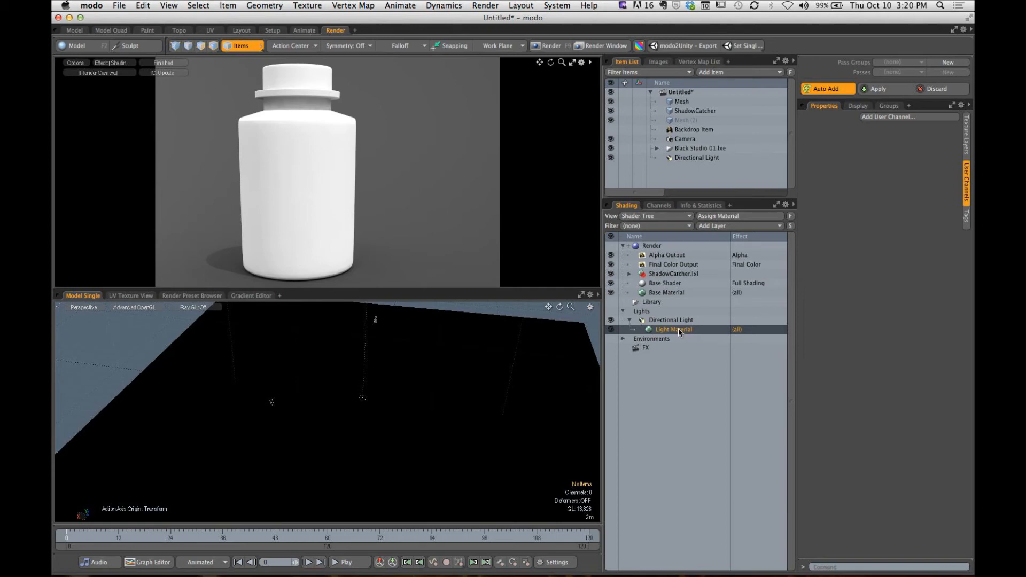
click(676, 322)
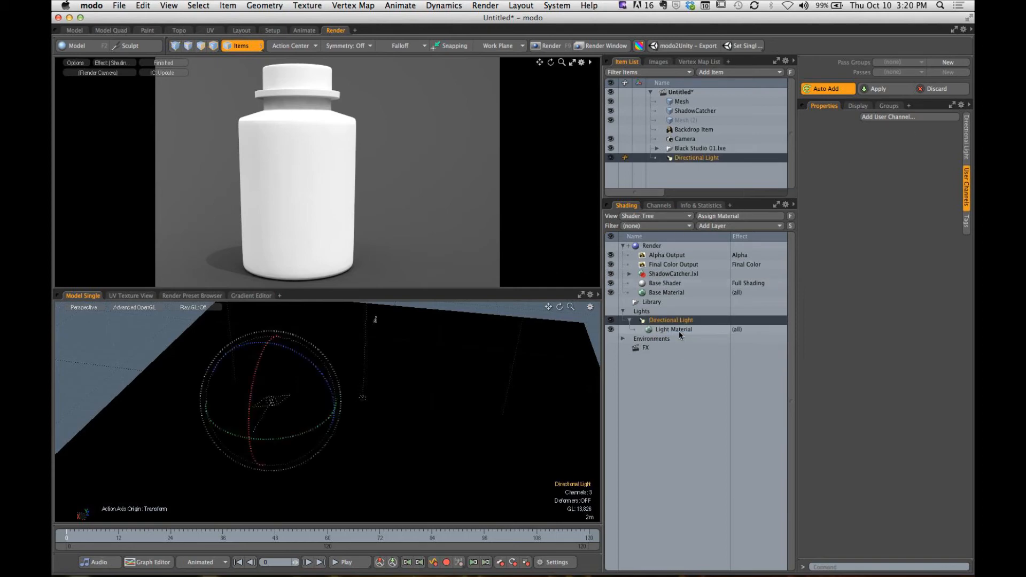
click(679, 330)
click(966, 133)
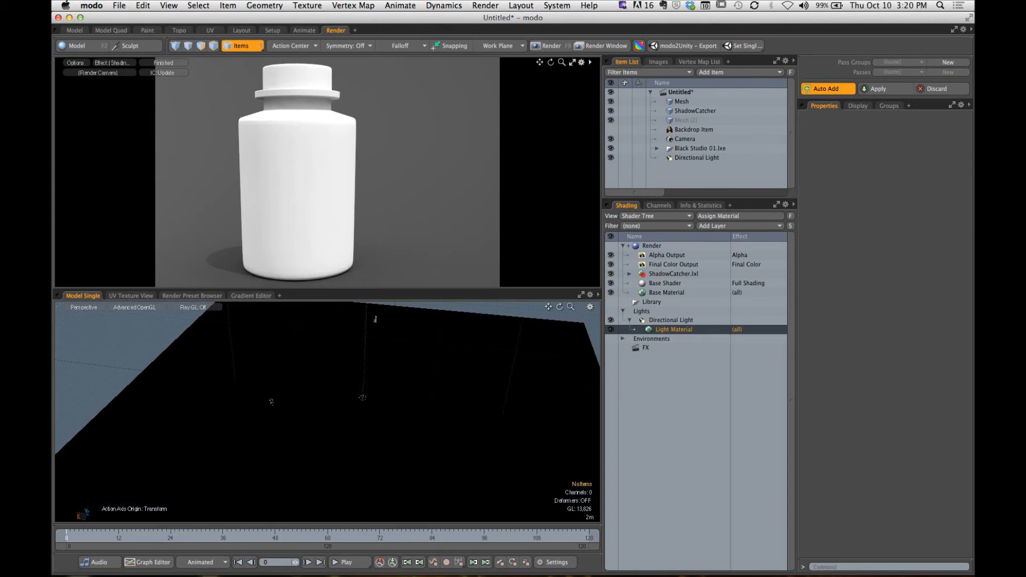
- Try blue, yellow and near-white colours for the Light Material, ending on a saturated blue
double_click(890, 181)
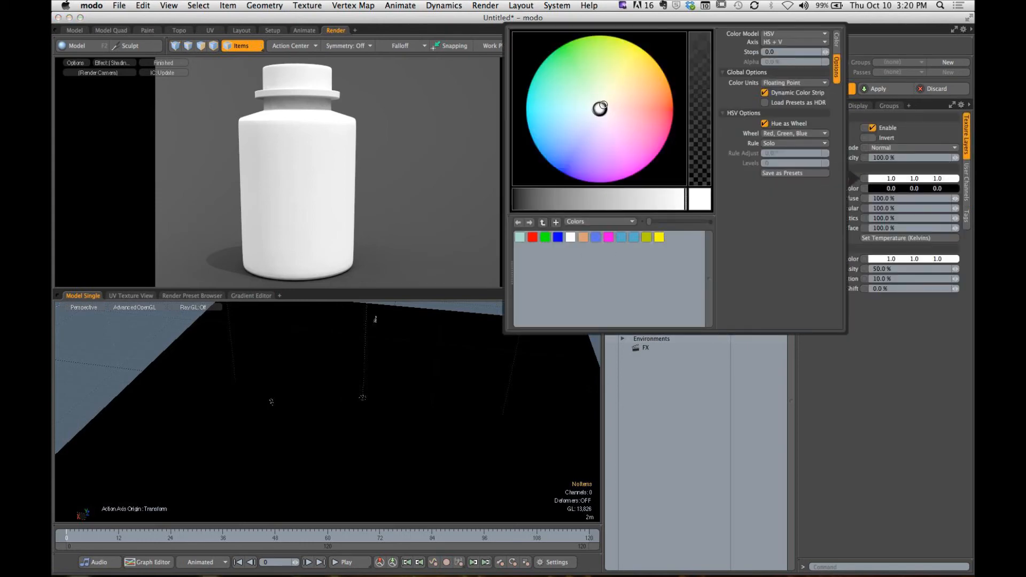
drag(599, 108, 610, 98)
click(558, 236)
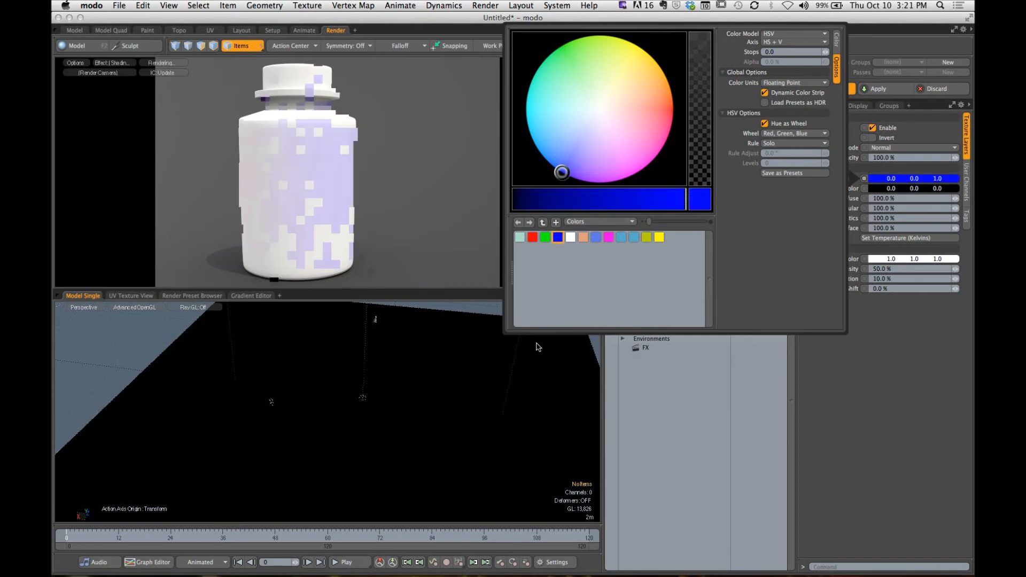
click(660, 238)
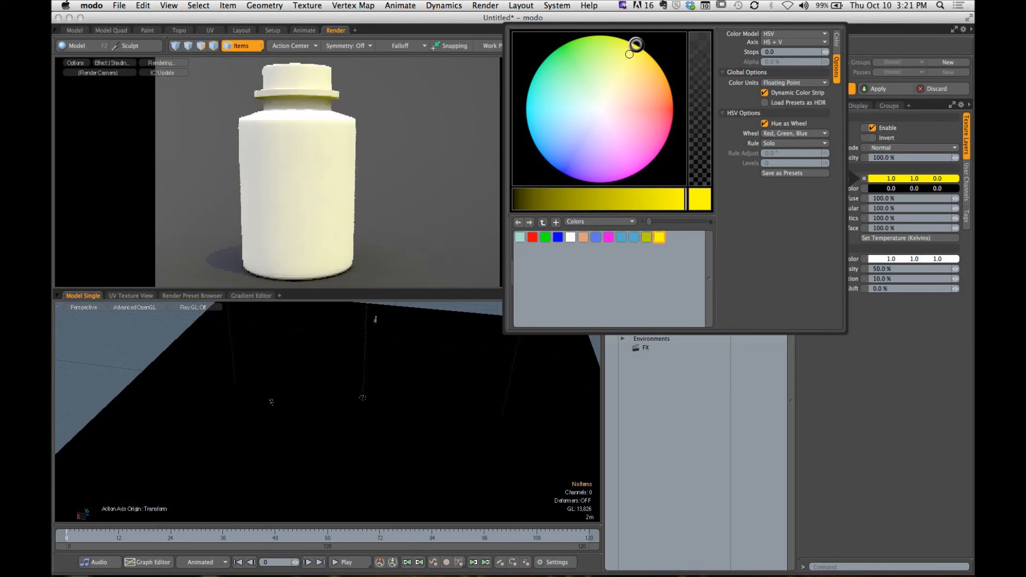
drag(637, 44, 597, 109)
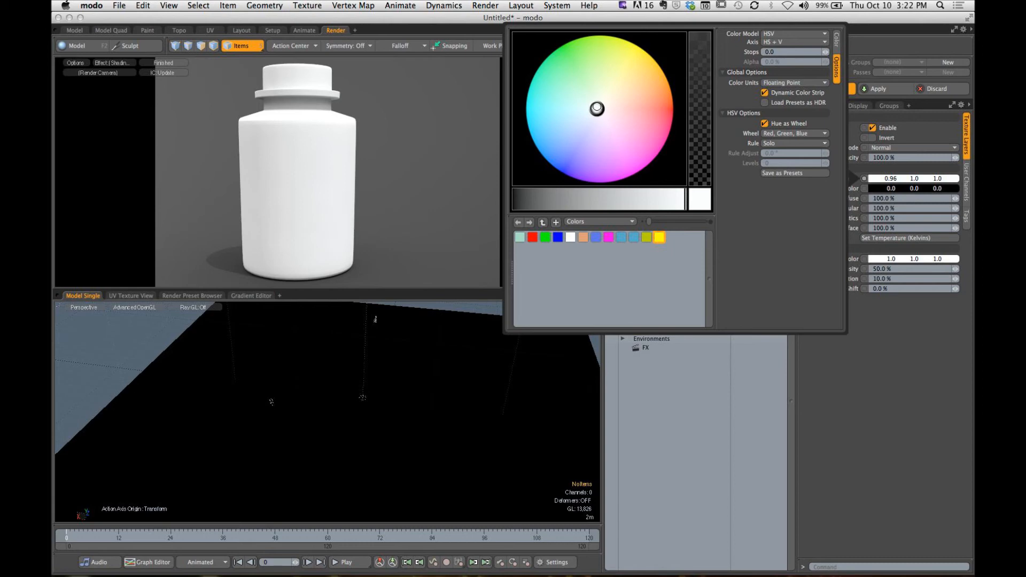
drag(597, 109, 559, 170)
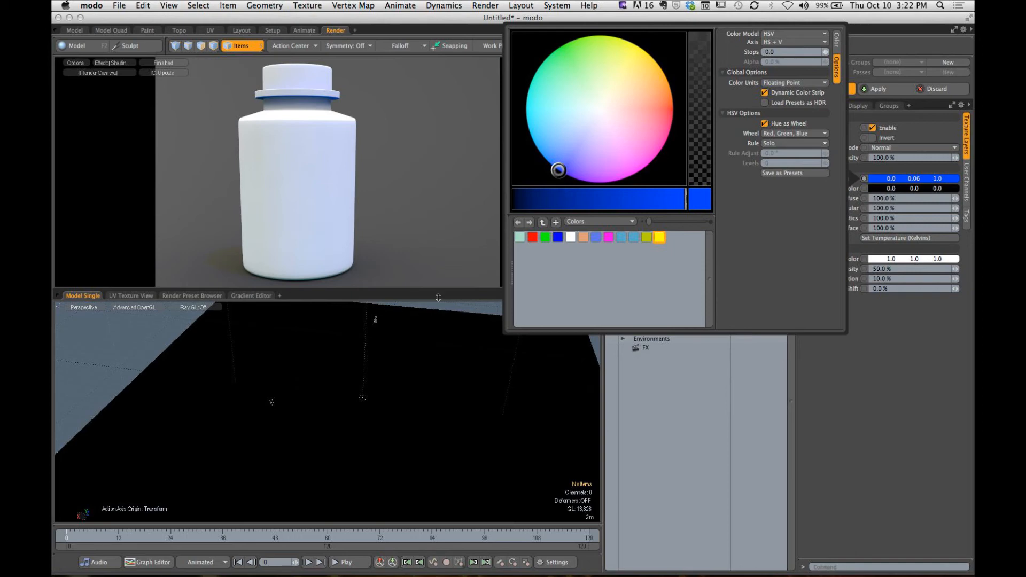
- Set the Light Material's colour to a warm off-white of 1.0, 0.95, 0.81, and reselect the Directional Light
click(571, 238)
drag(604, 113, 609, 99)
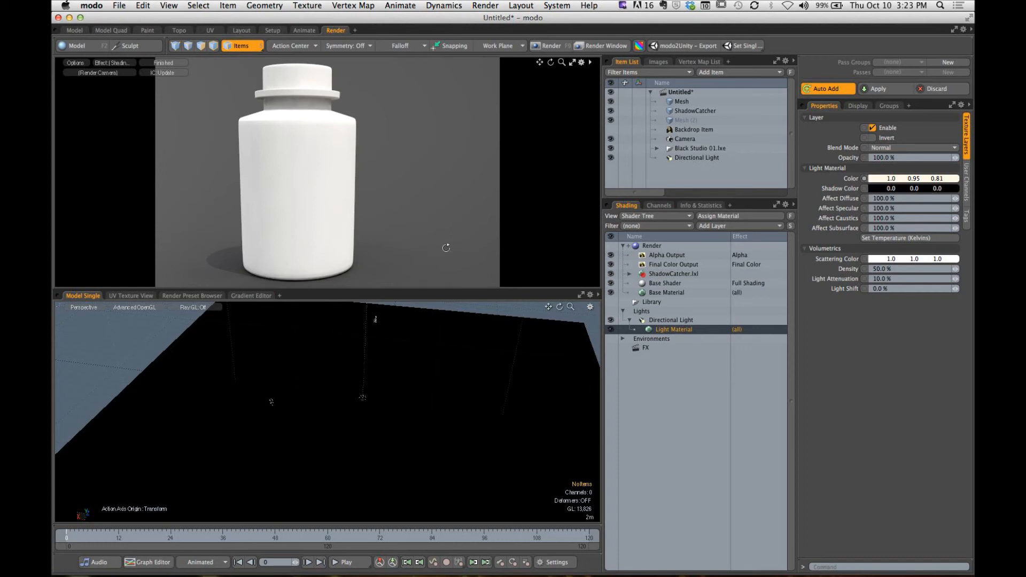
click(685, 158)
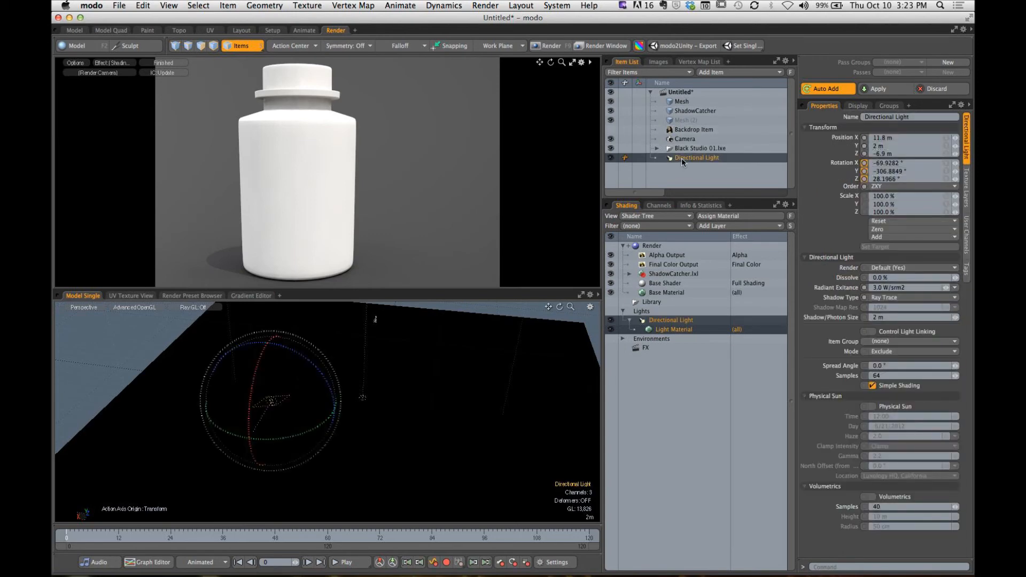
- Delete the Directional Light and its Light Material from the scene
right_click(679, 159)
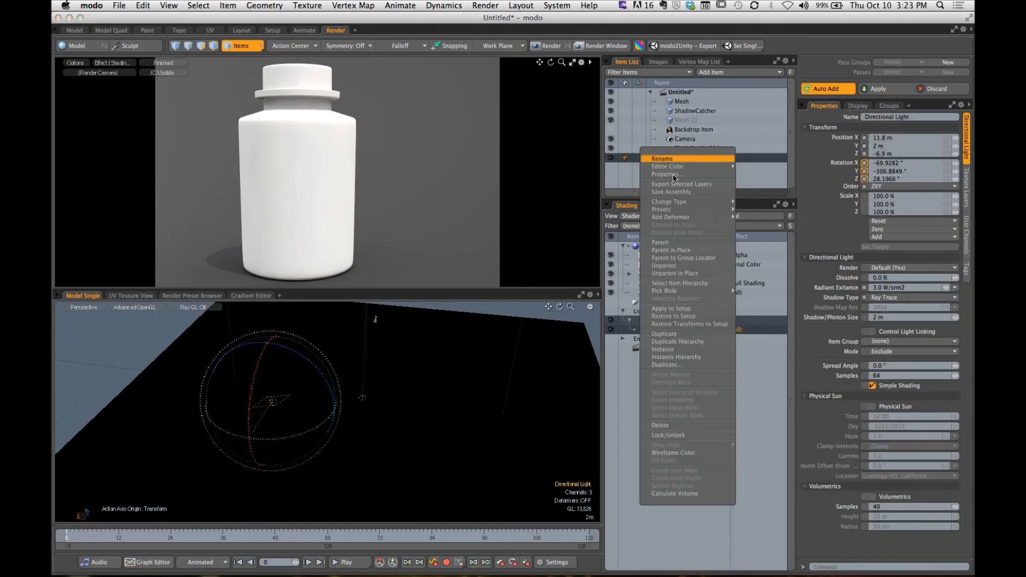
click(666, 426)
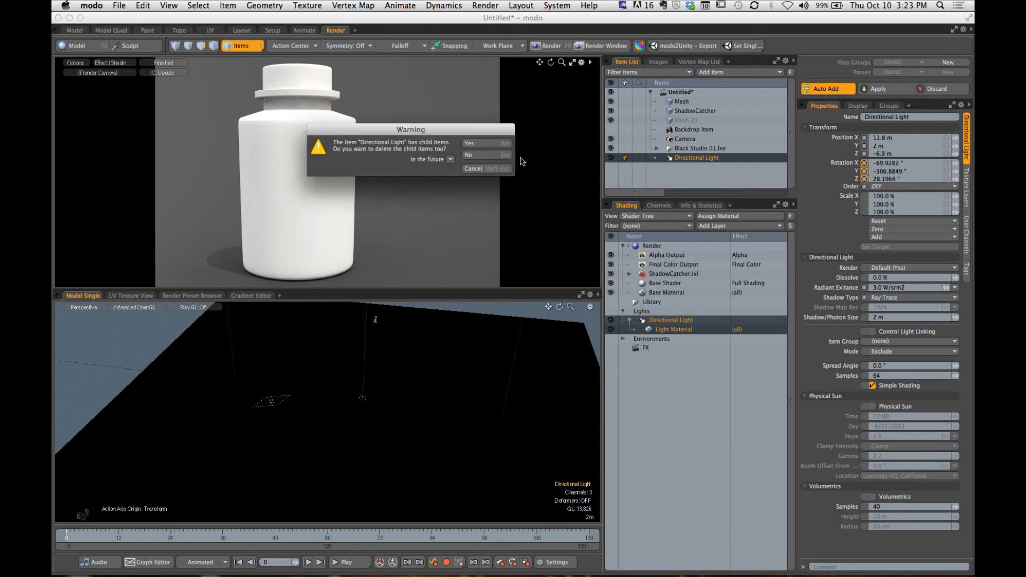
click(484, 142)
click(489, 155)
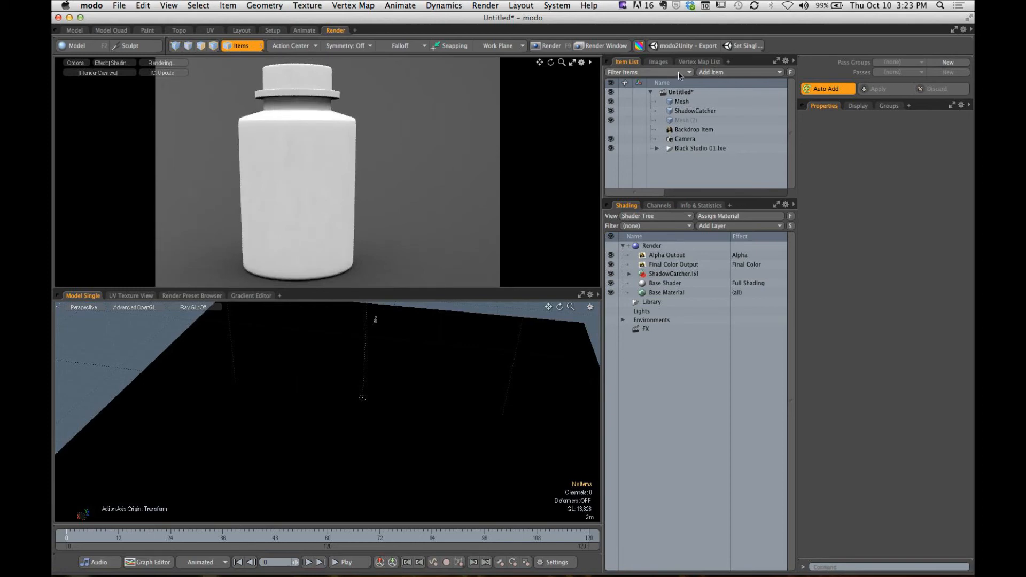
- Add a Point Light item to the scene
click(766, 75)
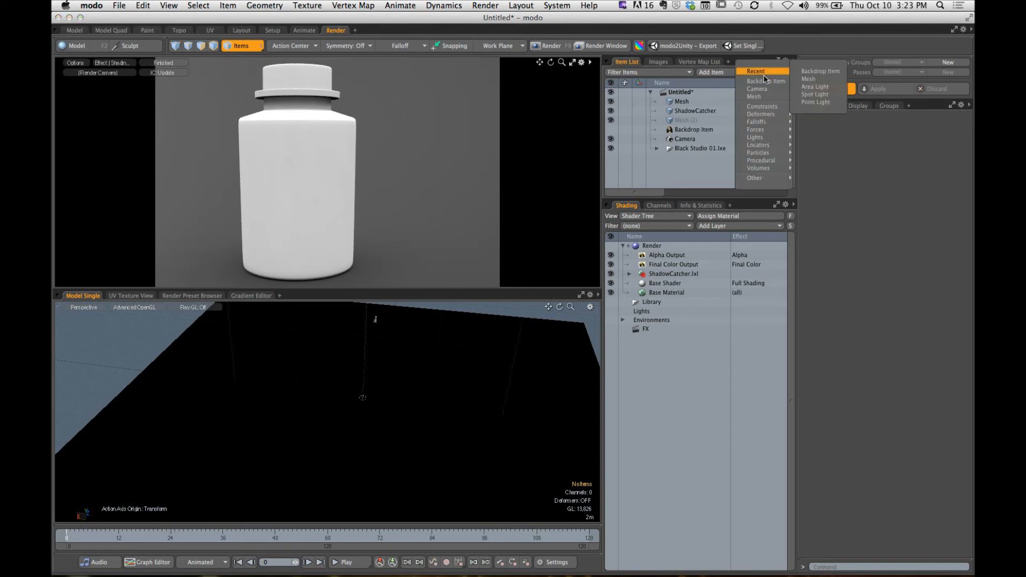
mouse_move(764, 137)
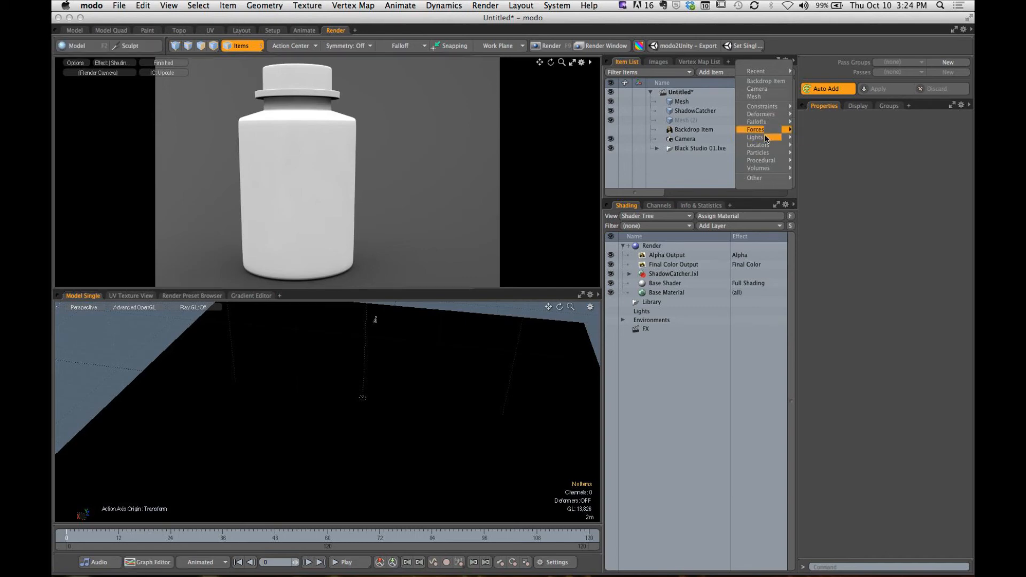
click(824, 175)
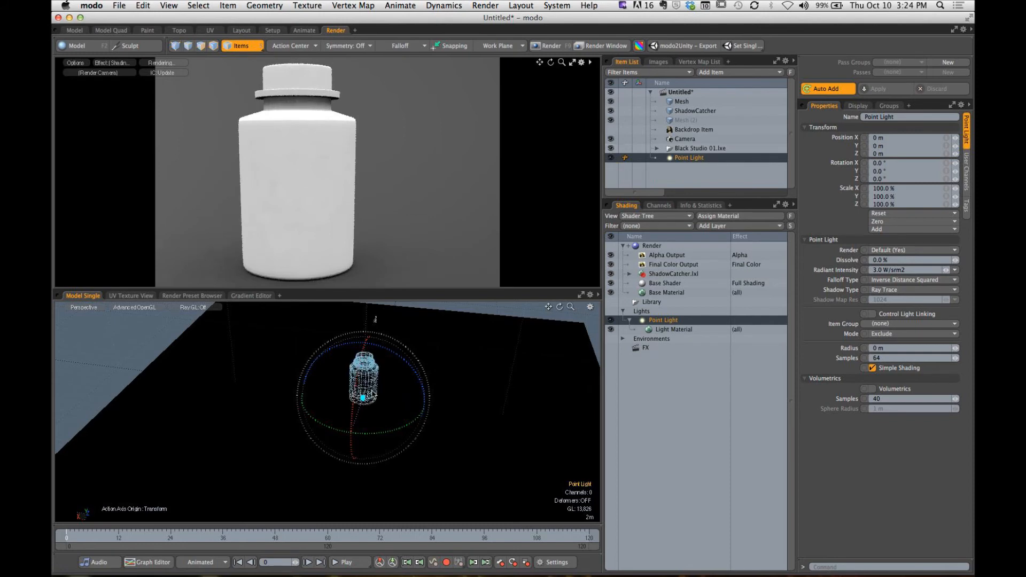
- Hide the ShadowCatcher mesh and move the point light out of the bottle's base to about X 2.51 m, Y 3.3 m beside the bottle
alt+drag(474, 387, 445, 383)
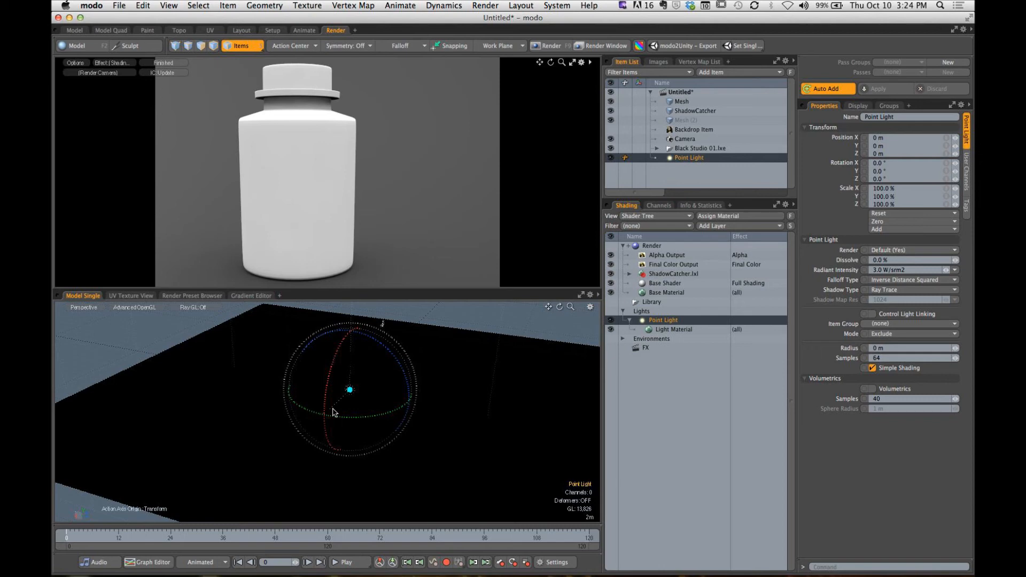
alt+drag(418, 405, 363, 404)
key(space)
key(shift+a)
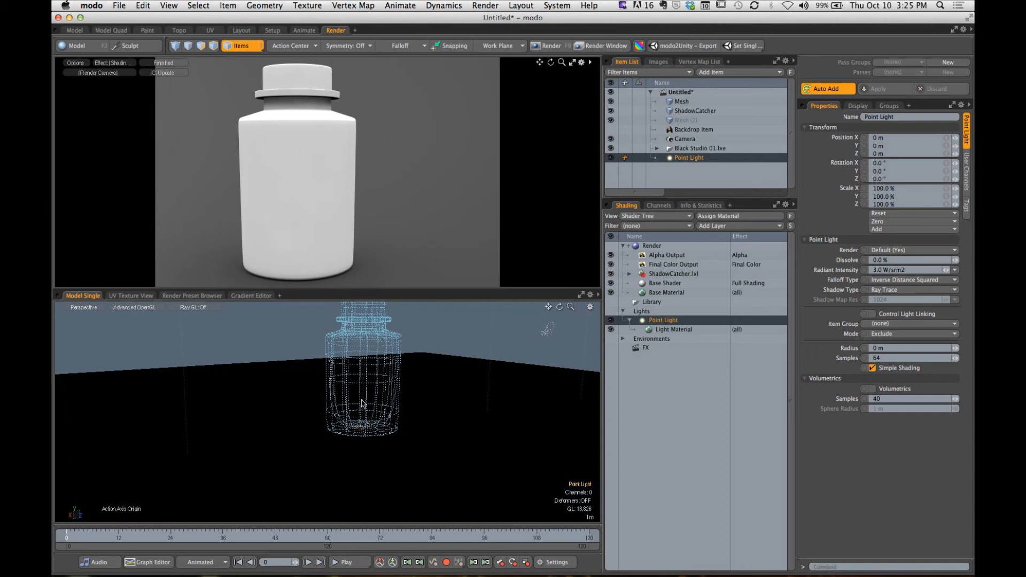
key(w)
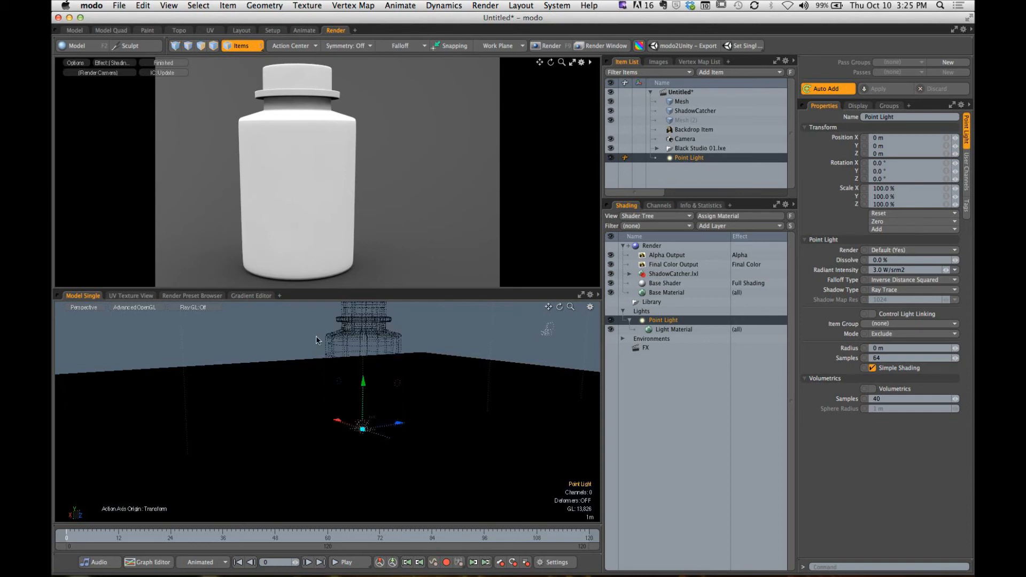
alt+drag(389, 376, 261, 412)
drag(360, 420, 406, 336)
click(611, 111)
mouse_move(357, 357)
ctrl+alt+mouse_down()
mouse_move(432, 360)
mouse_move(371, 367)
ctrl+alt+mouse_up()
drag(399, 399, 407, 399)
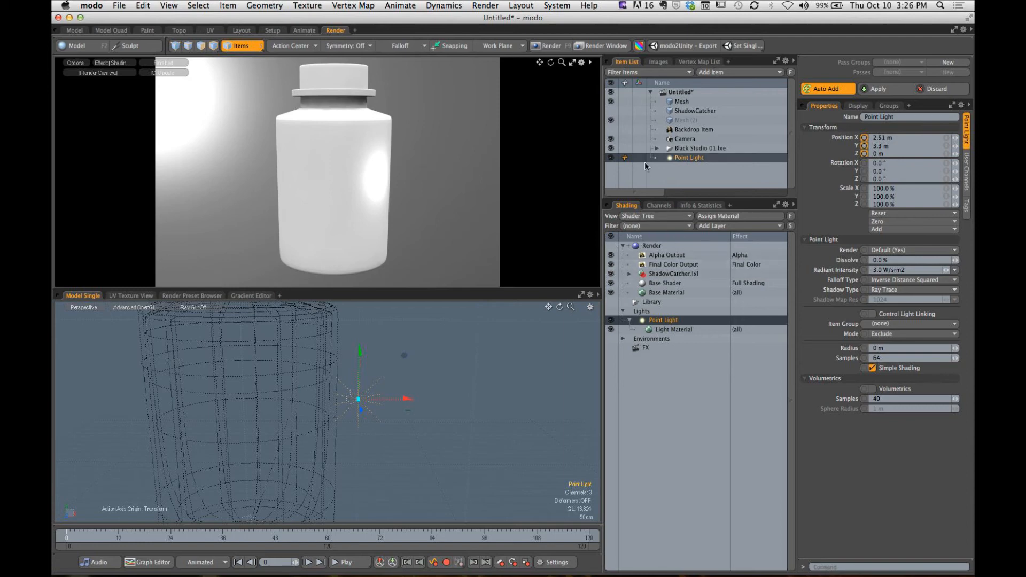
- Show the ShadowCatcher mesh again and move the point light farther from the bottle, to about X 3.73 m
click(610, 111)
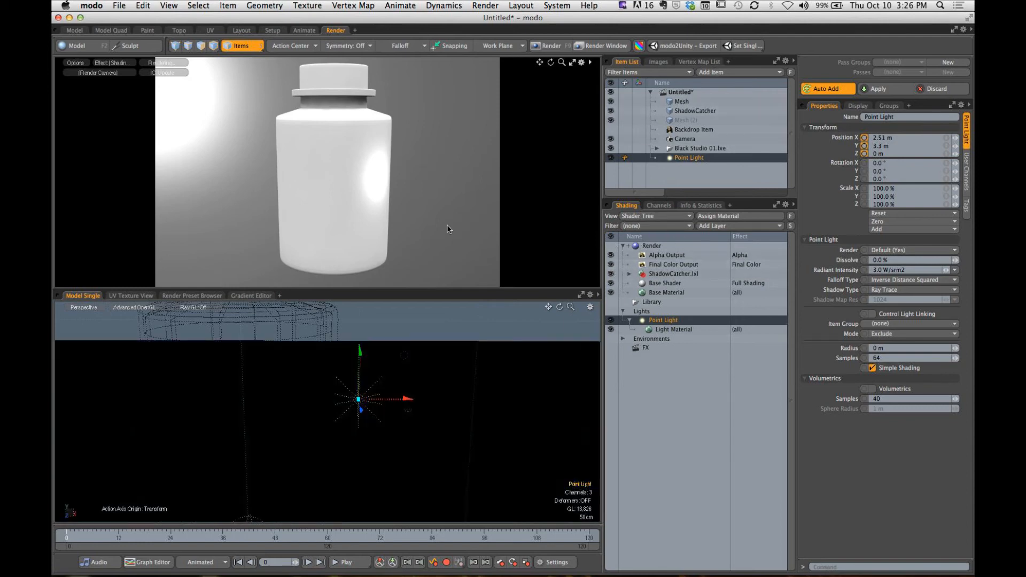
drag(408, 402, 371, 391)
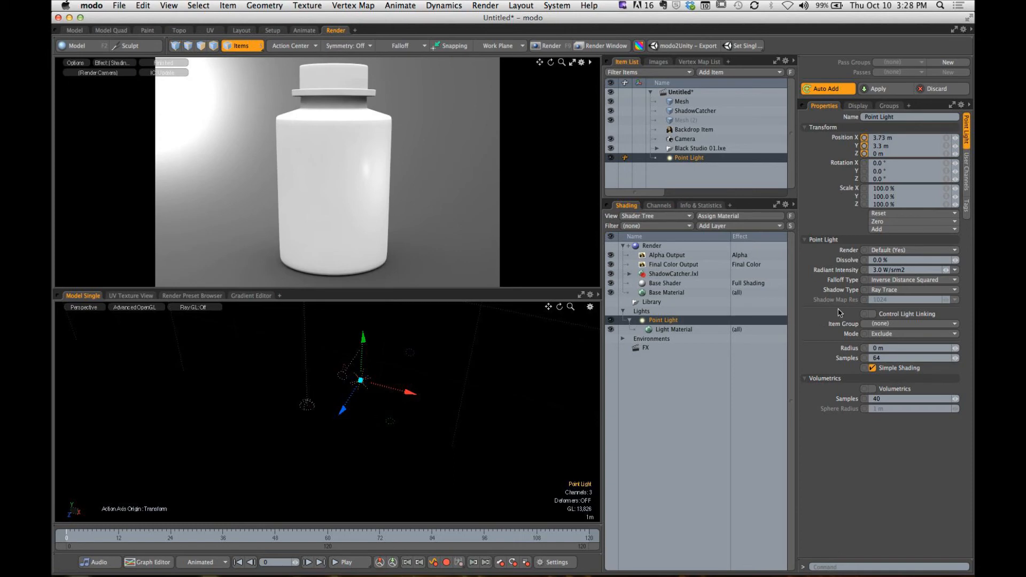
- Raise the point light's radiant intensity to about 44.7 W/srm2 and move the light up to about Y 5.2 m
click(909, 271)
mouse_move(945, 270)
mouse_down()
mouse_move(988, 271)
mouse_move(947, 273)
mouse_up()
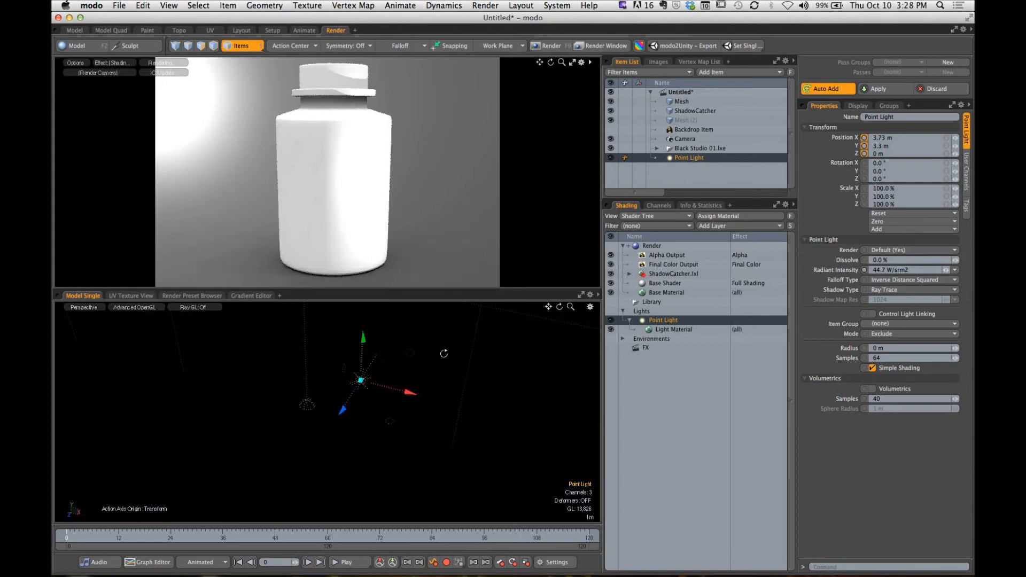
alt+drag(400, 372, 381, 293)
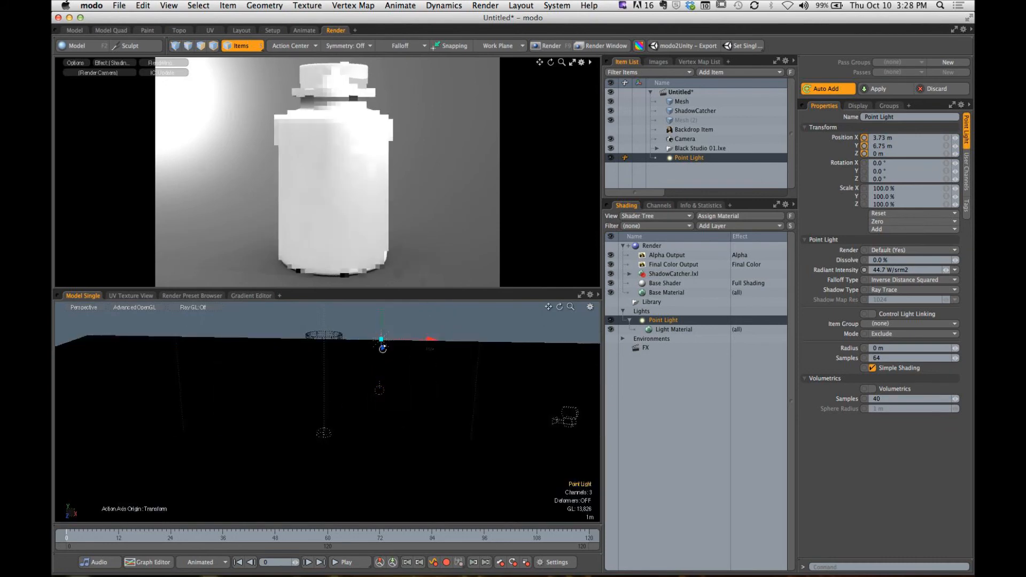
alt+drag(384, 354, 391, 391)
- Hide the ShadowCatcher mesh and try the point light over the bottle's axis and beside it at about X 2.93 m
drag(440, 363, 376, 355)
click(612, 112)
alt+drag(332, 177, 344, 212)
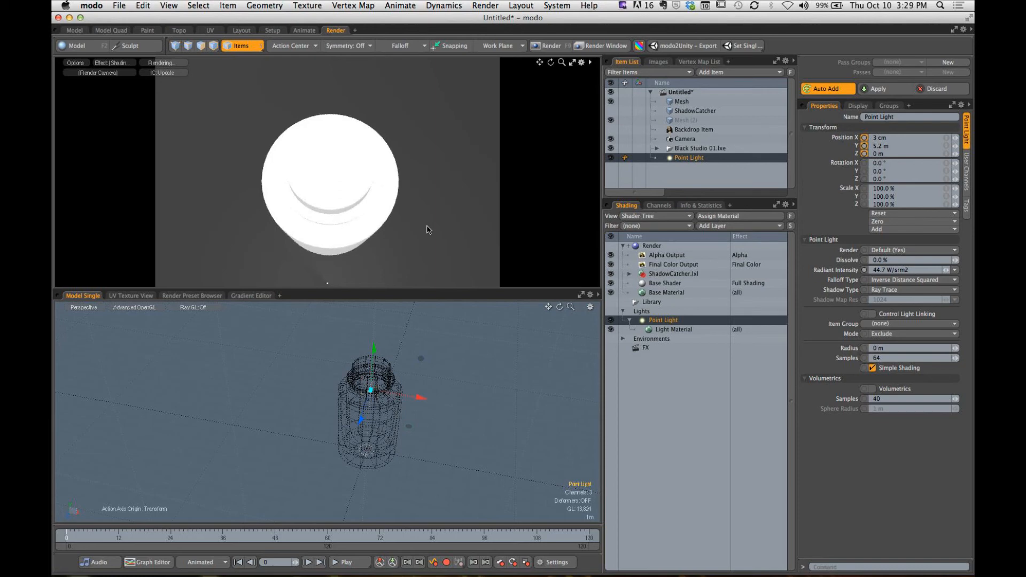
drag(421, 398, 468, 405)
mouse_move(362, 227)
alt+mouse_down()
mouse_move(390, 209)
mouse_move(366, 197)
mouse_move(361, 212)
alt+mouse_up()
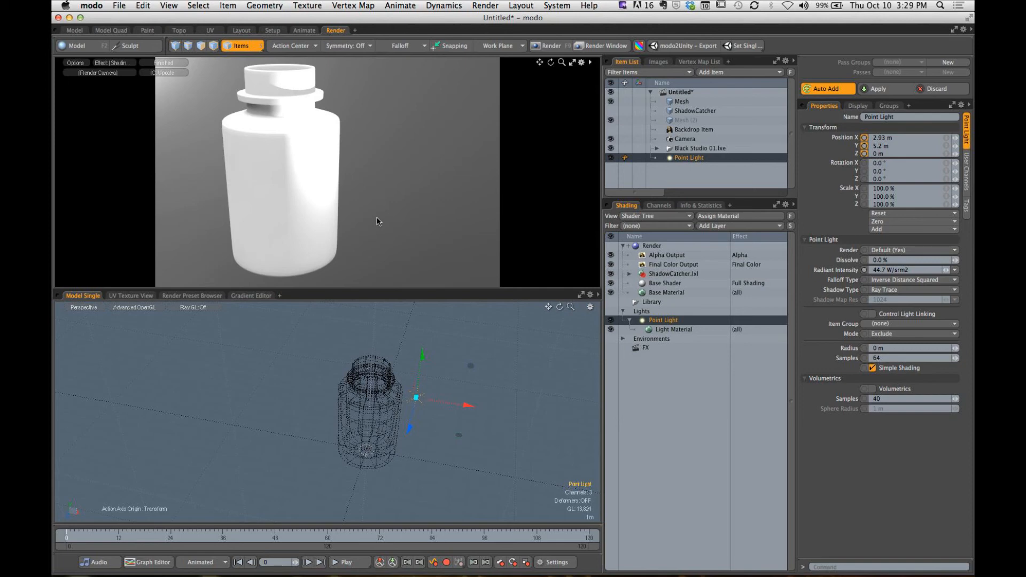
- Delete the Point Light together with its child Light Material from the scene
key(space)
alt+drag(474, 381, 434, 350)
right_click(690, 158)
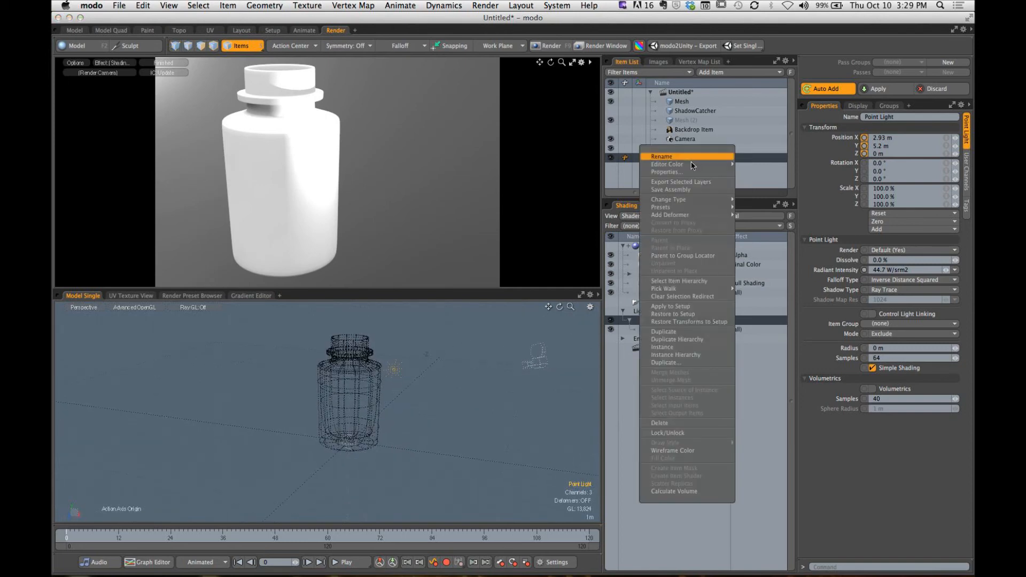
click(663, 424)
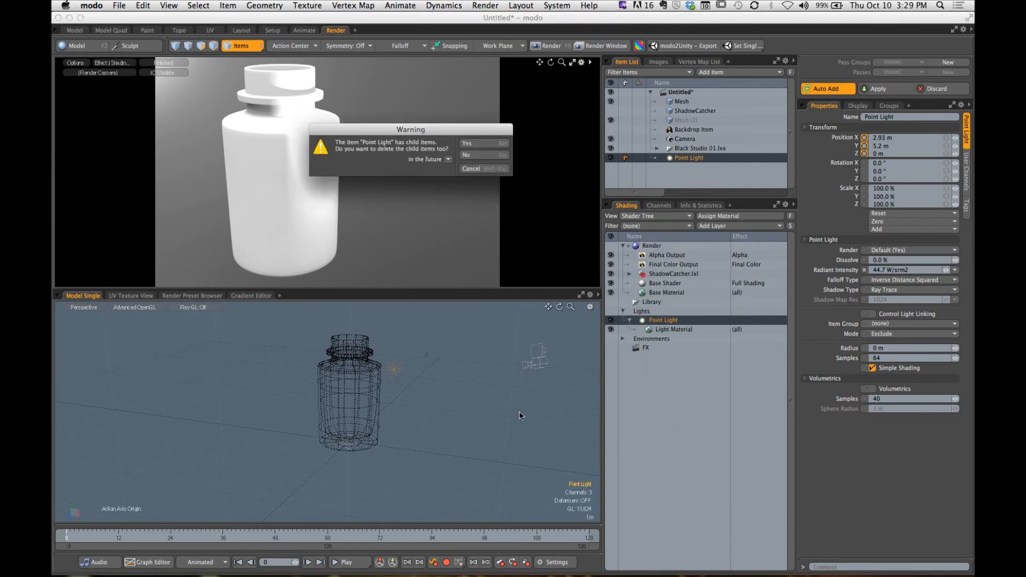
click(477, 143)
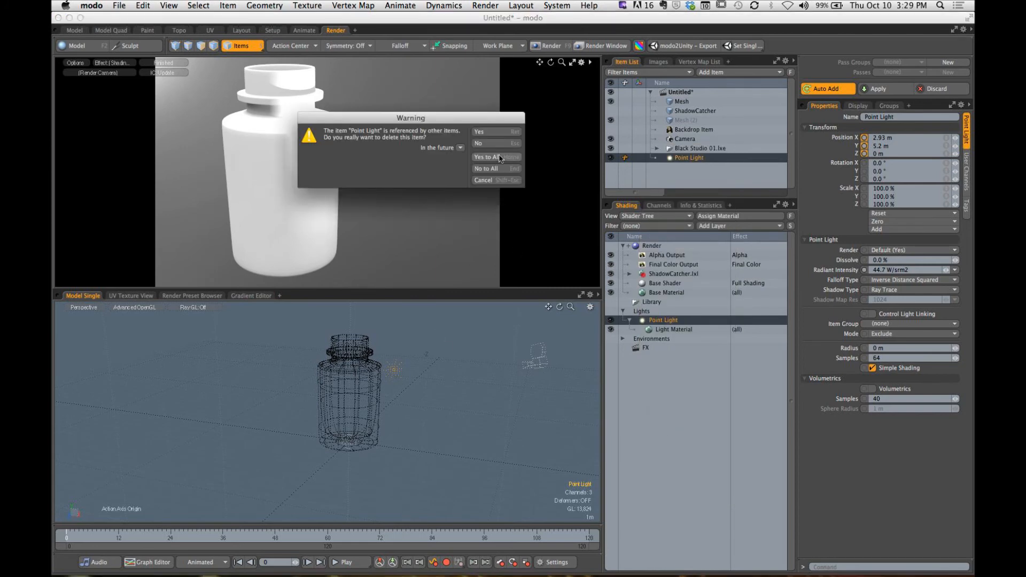
click(498, 157)
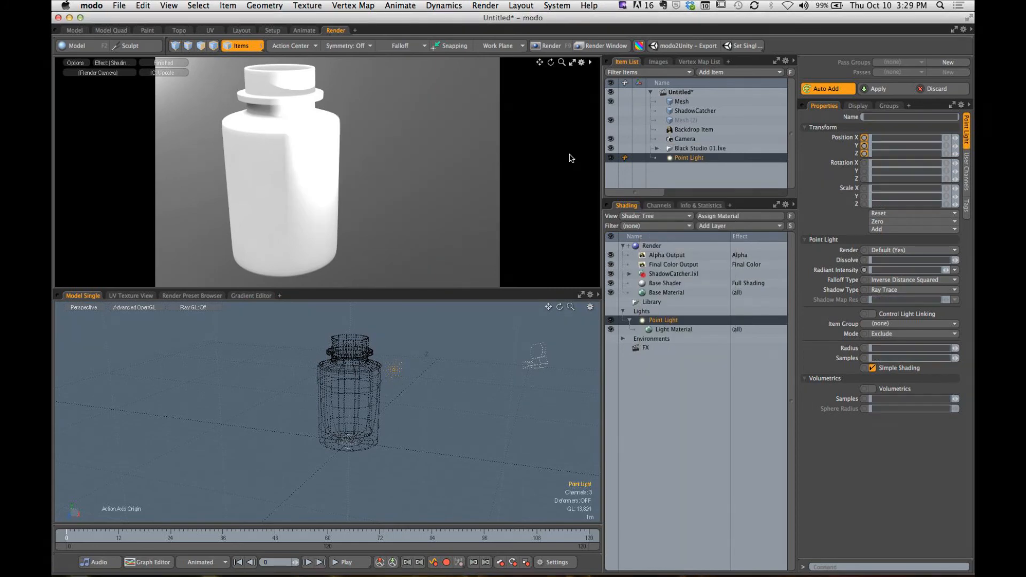
- Add a Spot Light item to the scene
click(725, 75)
mouse_move(723, 80)
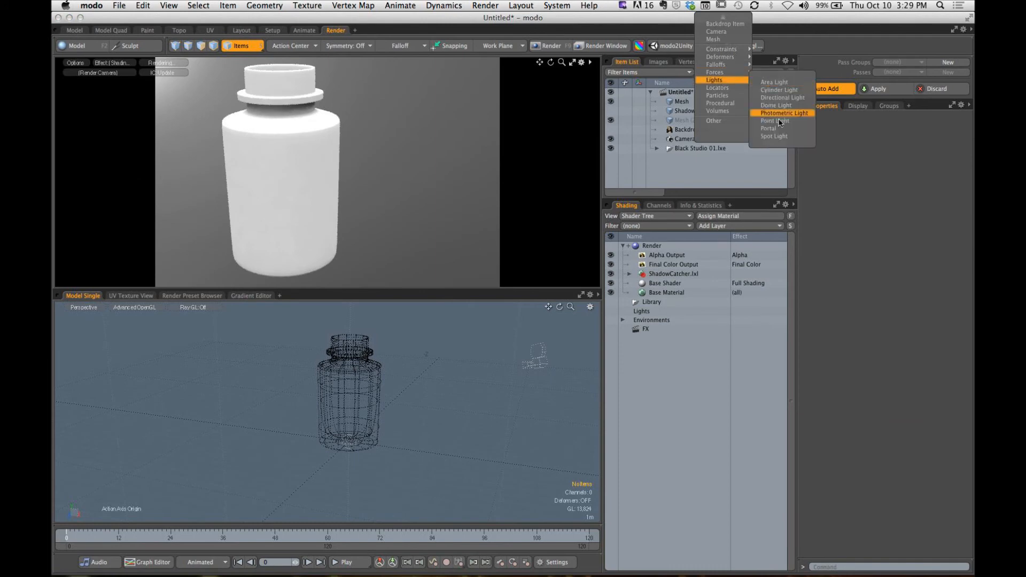
click(773, 136)
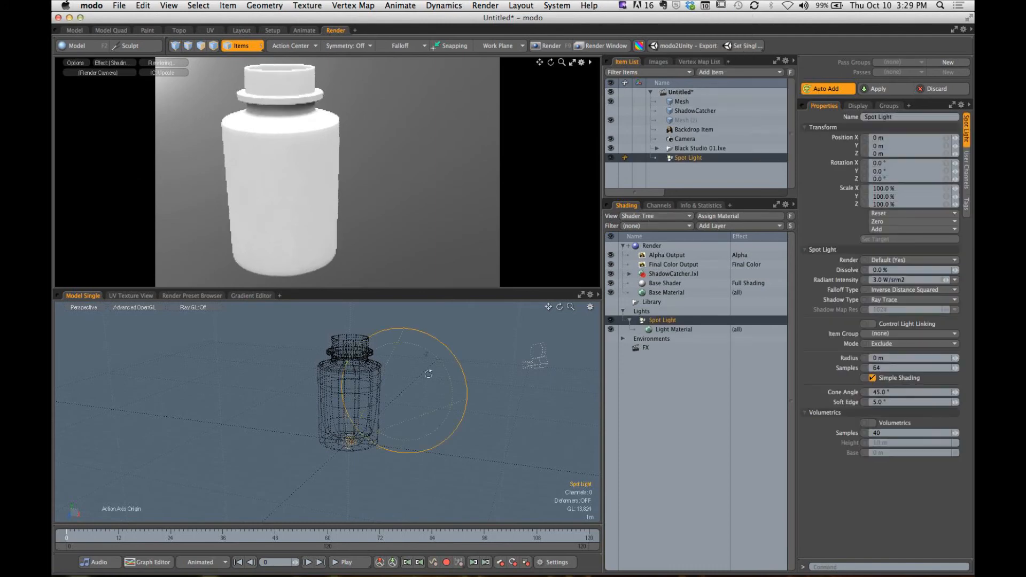
- Move the spot light out of the bottle's base to about X 9.4 m, Y 9.15 m, Z 10.1 m
alt+drag(407, 374, 352, 359)
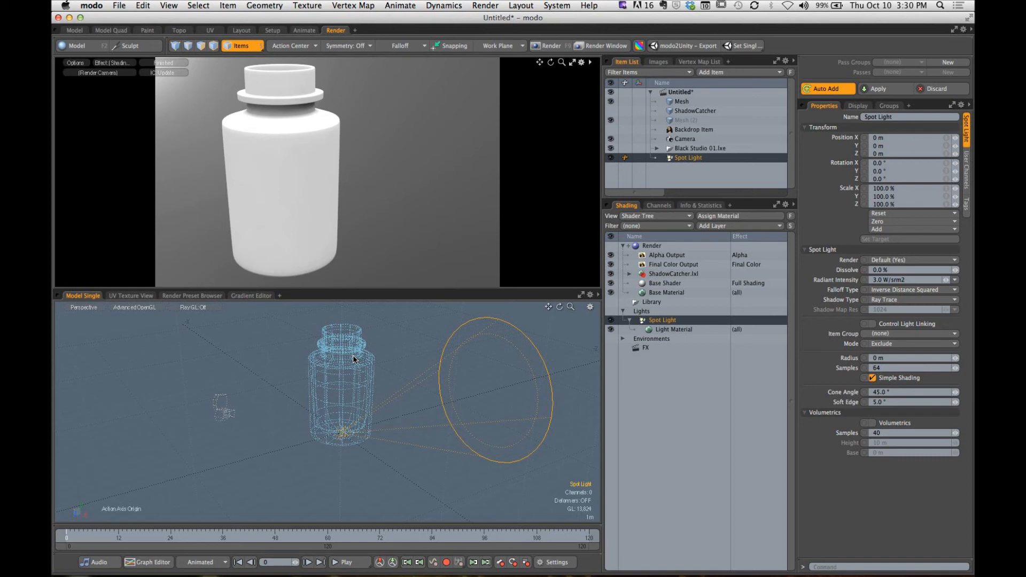
alt+drag(353, 355, 371, 410)
key(w)
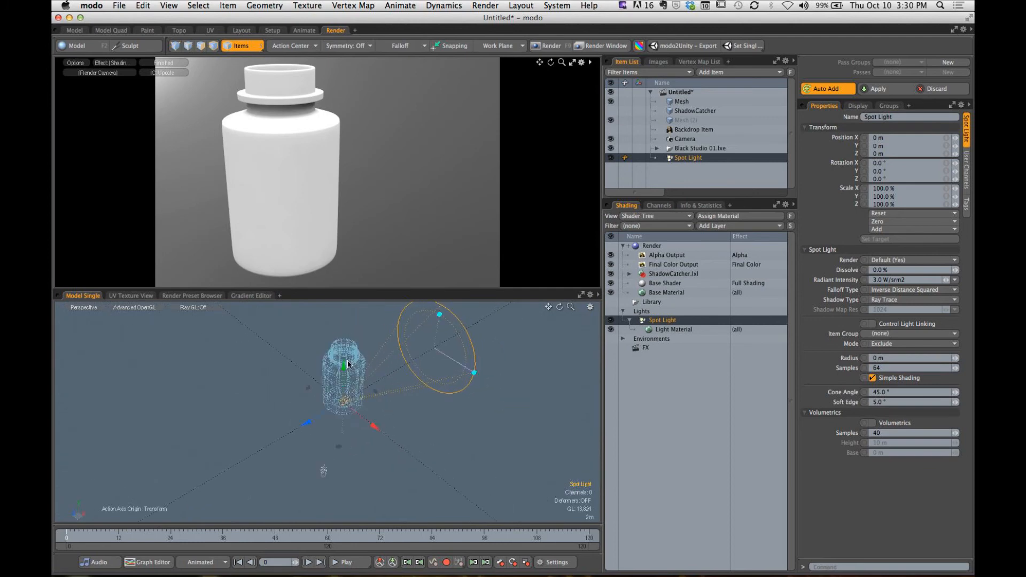
drag(344, 364, 352, 326)
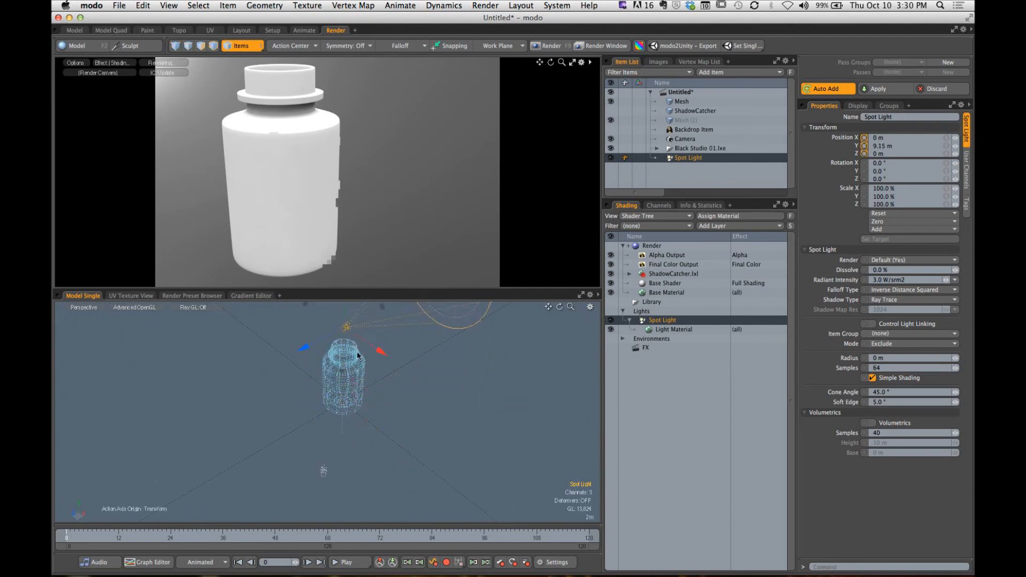
scroll(358, 361, down, 3)
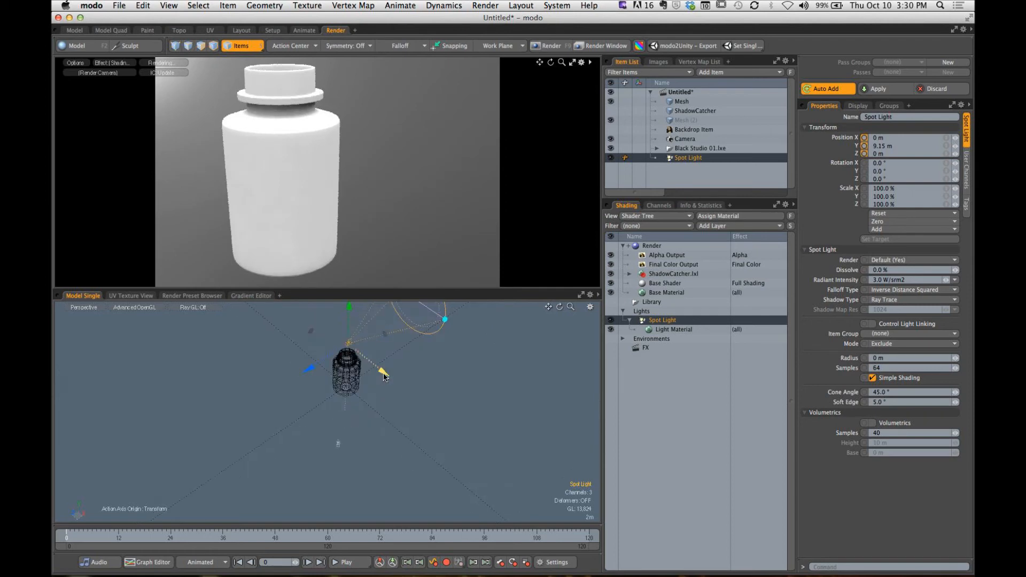
drag(382, 370, 335, 486)
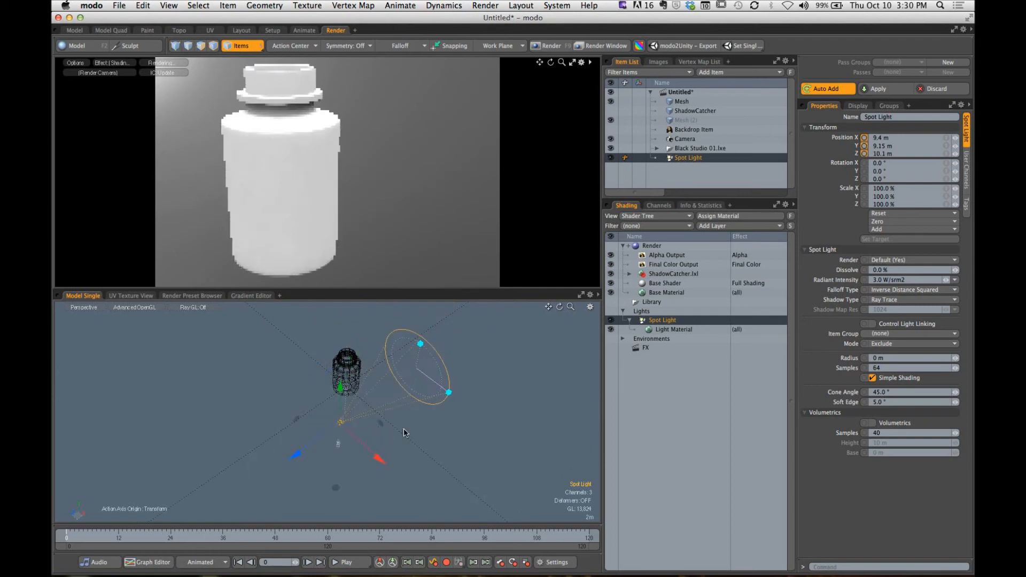
- Rotate the spot light toward the bottle, to about X -32.7°, Y 37.4°, Z 23.5°
ctrl+alt+drag(406, 428, 368, 405)
key(e)
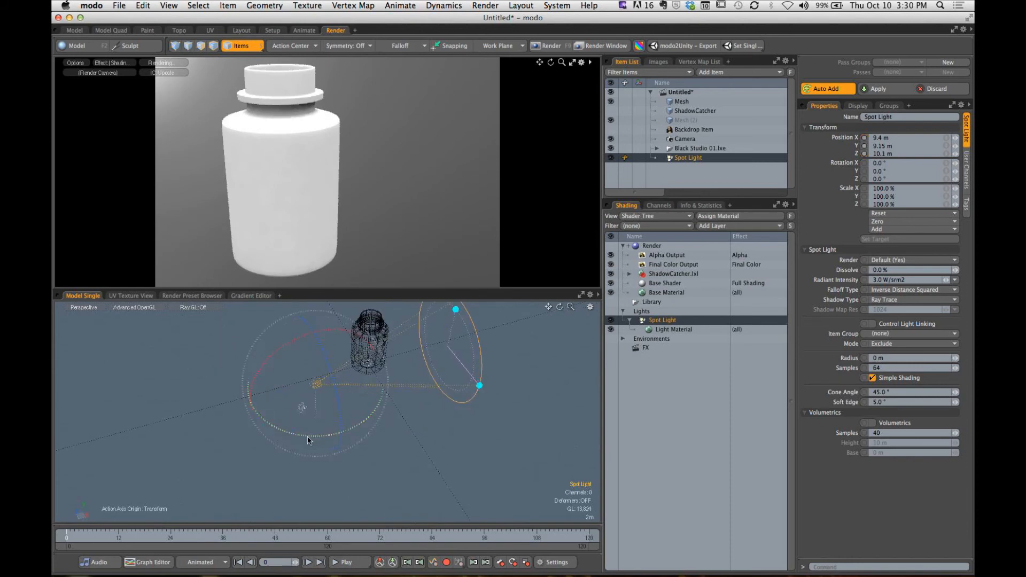
drag(308, 436, 375, 399)
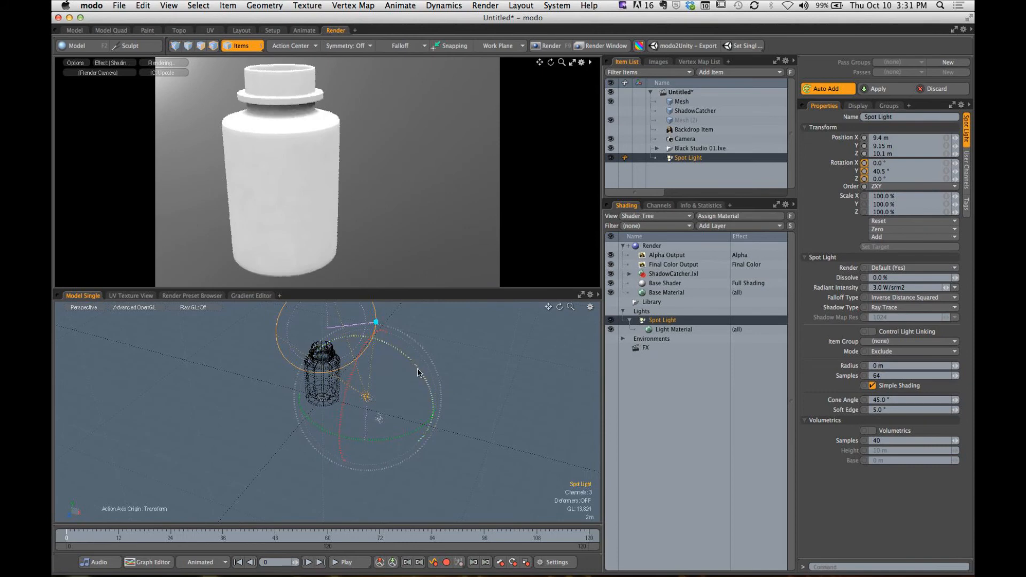
drag(420, 371, 385, 341)
drag(353, 375, 429, 384)
- Show the ShadowCatcher mesh, move the spot light to about X 4.6 m, Y 10.65 m, Z 11.1 m and turn its Y rotation to about 20.1°
key(w)
drag(432, 319, 433, 303)
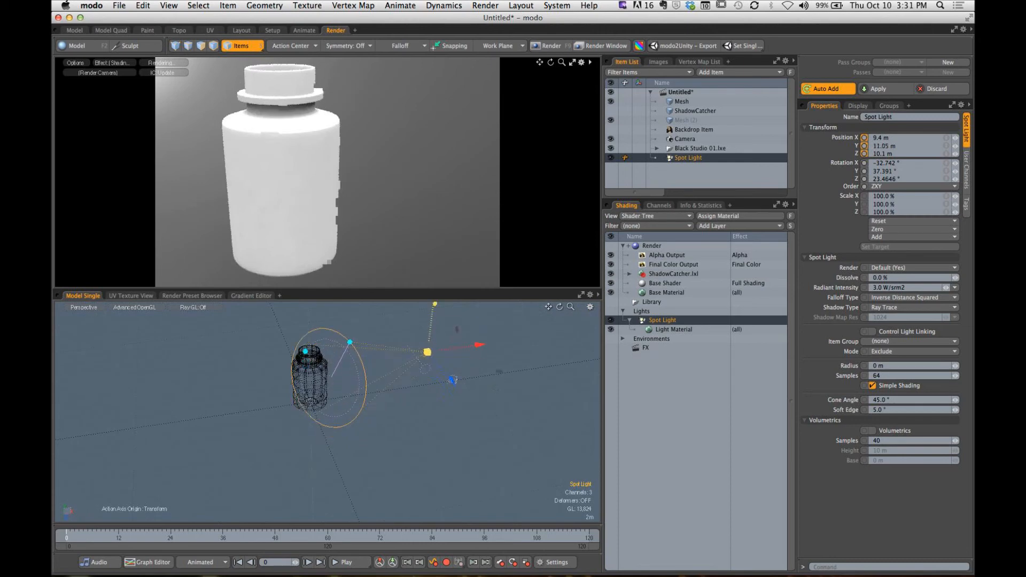
click(611, 110)
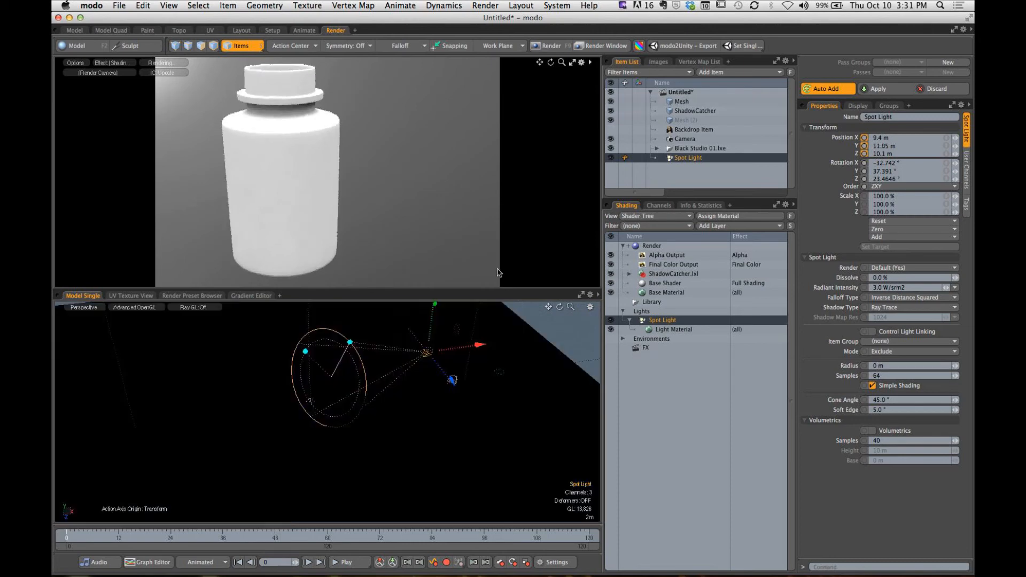
mouse_move(481, 345)
mouse_down()
mouse_move(423, 322)
mouse_move(359, 350)
mouse_up()
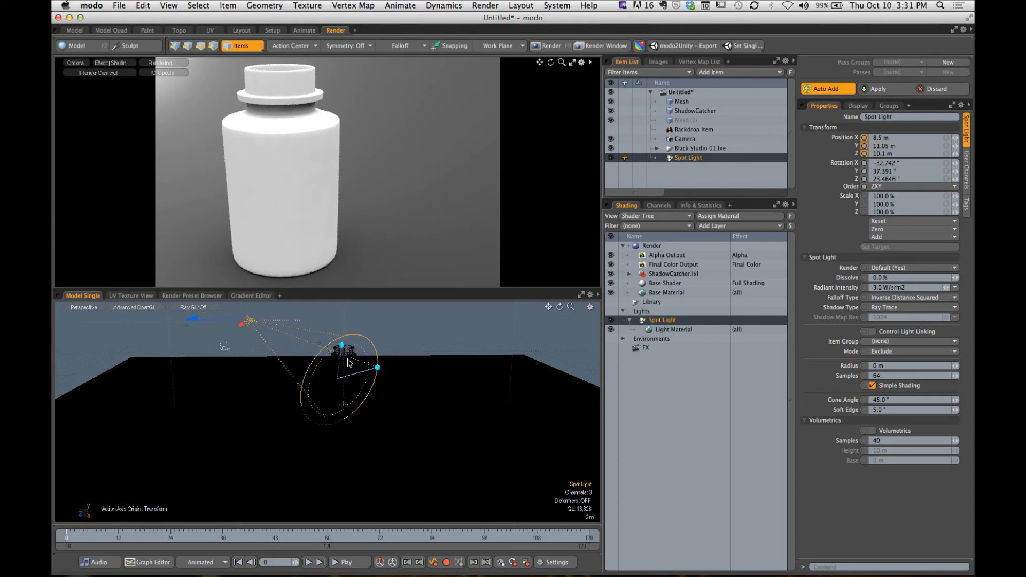
alt+drag(350, 364, 377, 402)
mouse_move(275, 408)
mouse_down()
mouse_move(249, 382)
mouse_move(306, 375)
mouse_move(279, 429)
mouse_up()
key(e)
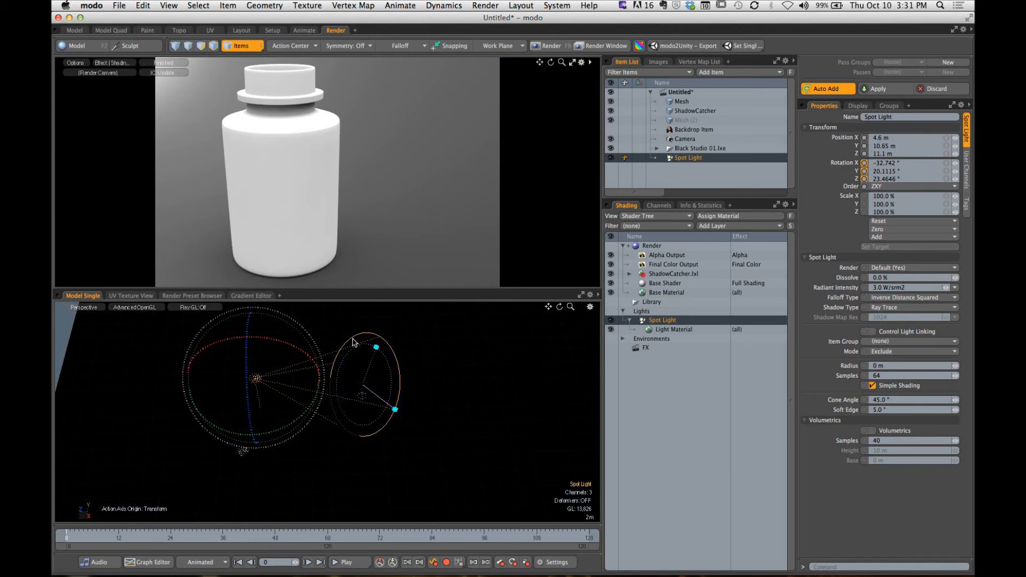
- Look through the Spot Light in the model viewport, hide the ShadowCatcher mesh and aim the light so the bottle sits centred in its cone
click(84, 309)
mouse_move(84, 324)
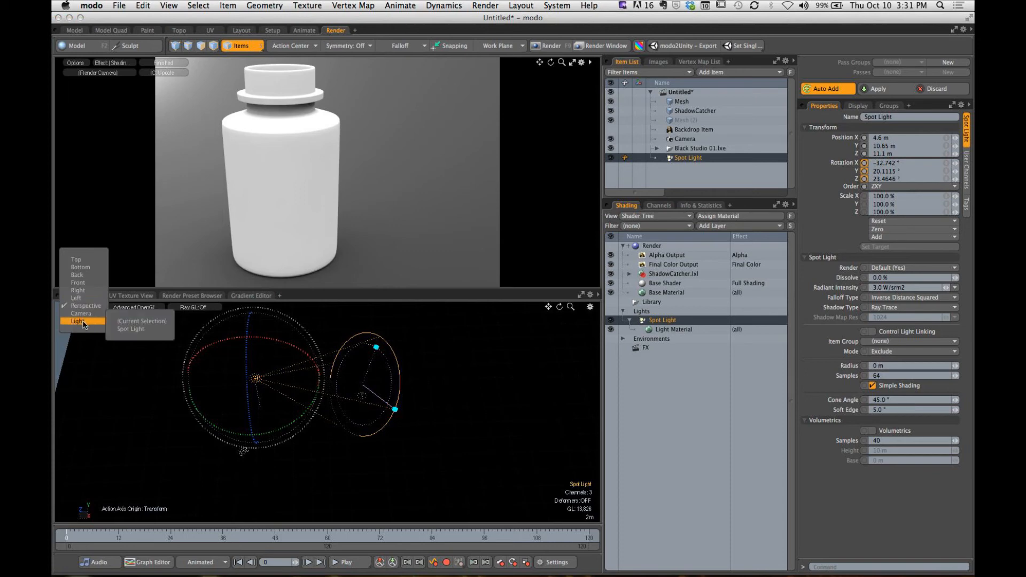
click(130, 329)
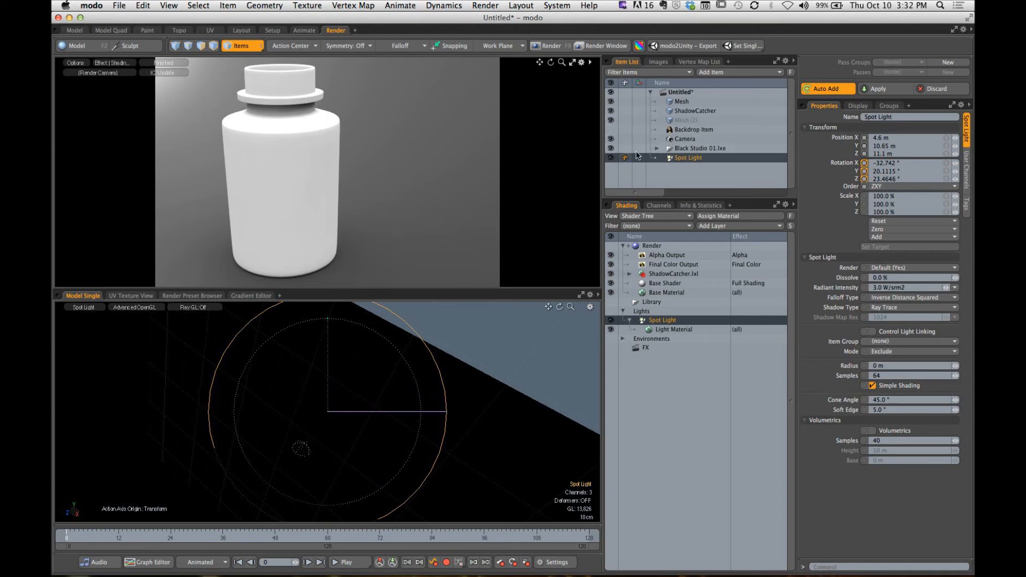
click(609, 120)
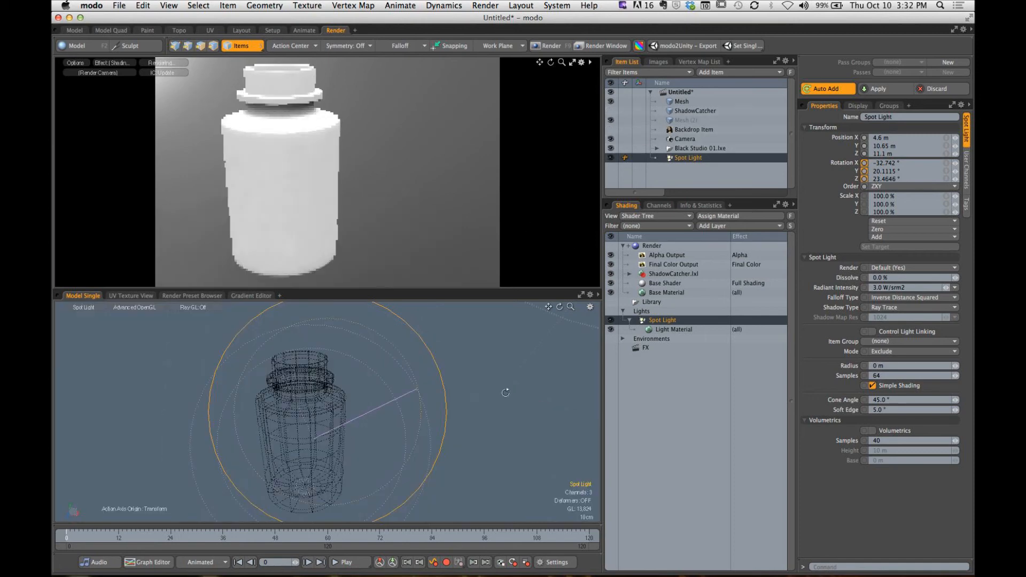
alt+drag(474, 383, 489, 402)
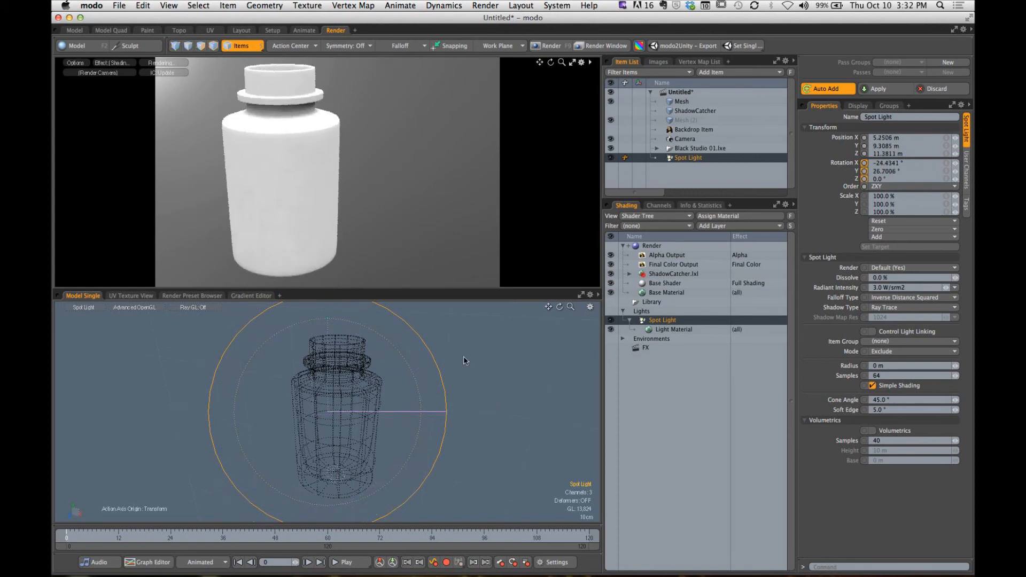
- Return the model viewport to Perspective and show the ShadowCatcher mesh again
click(85, 308)
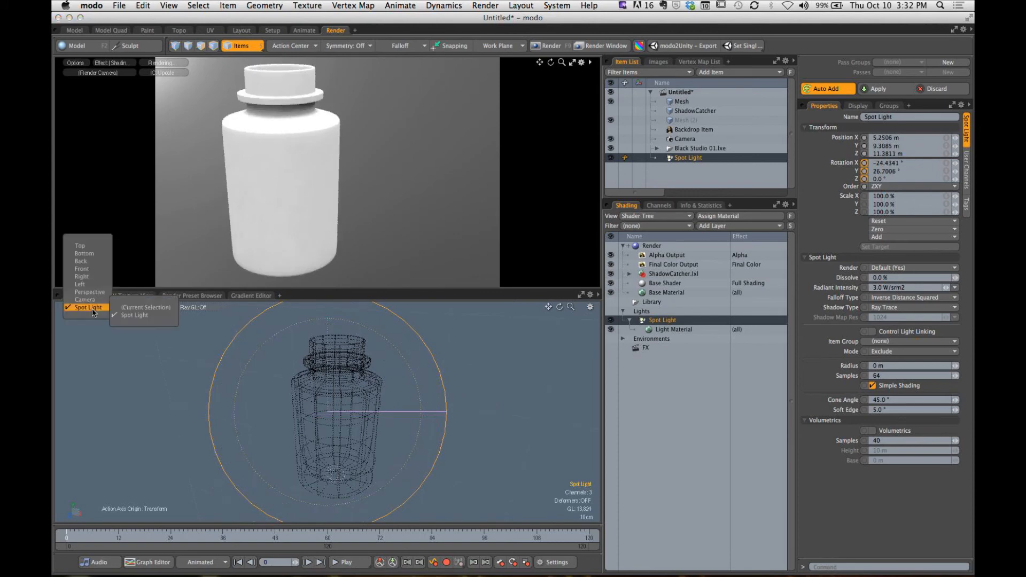
click(89, 293)
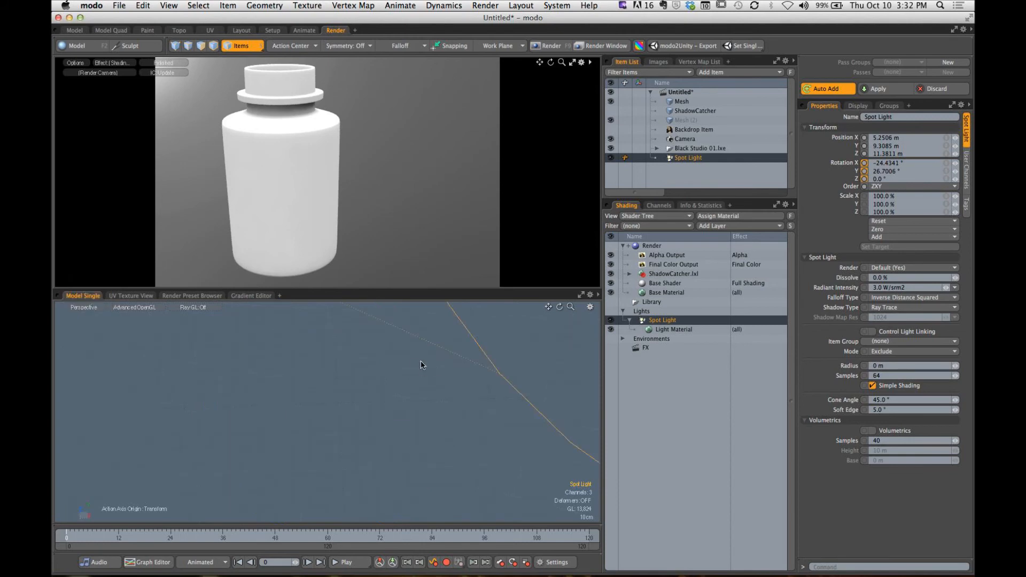
alt+drag(405, 368, 310, 340)
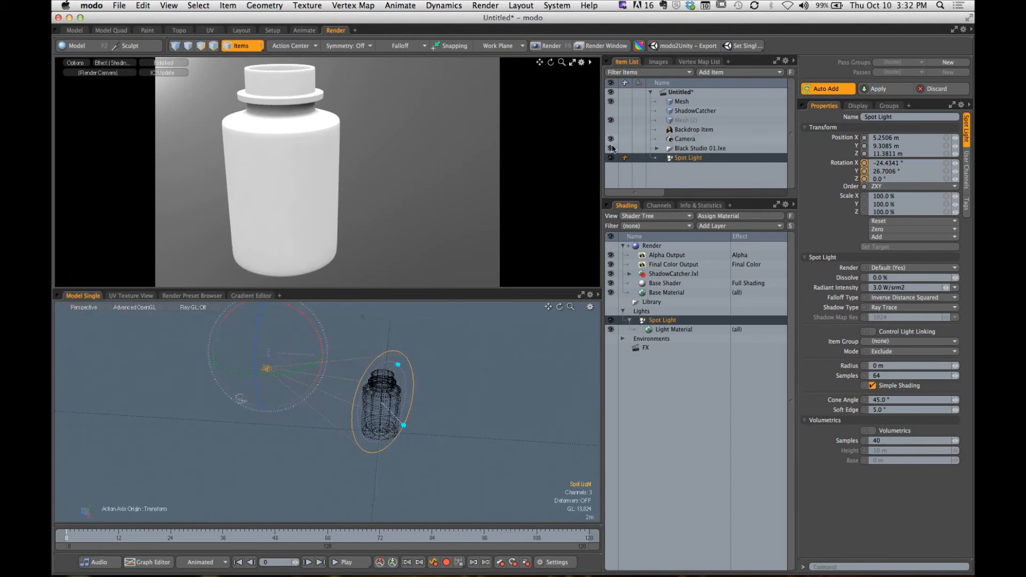
click(611, 111)
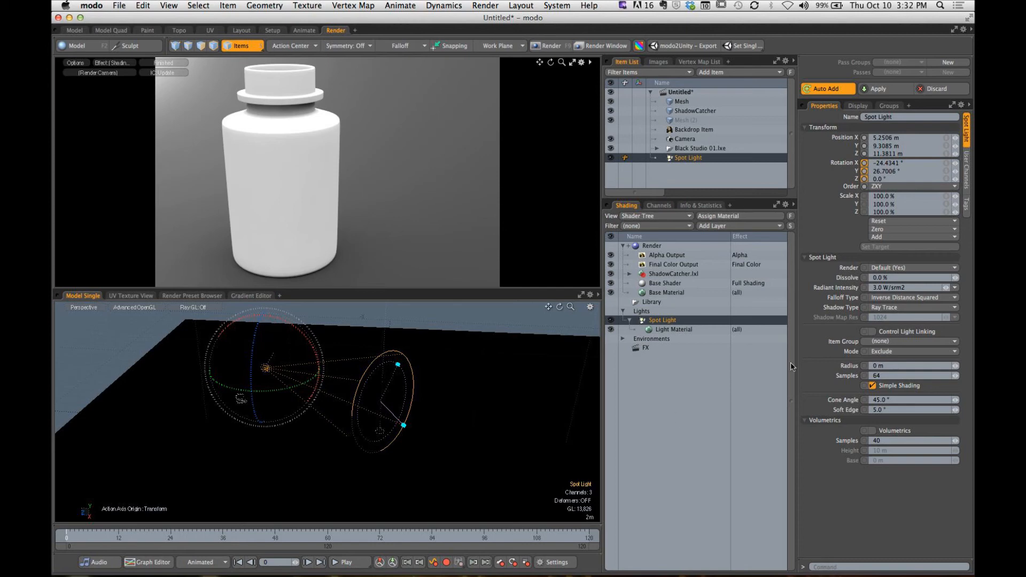
- Set the spot light's radiant intensity to 15 W/srm2 and check the bottle's lighting in the render preview
alt+drag(331, 190, 327, 241)
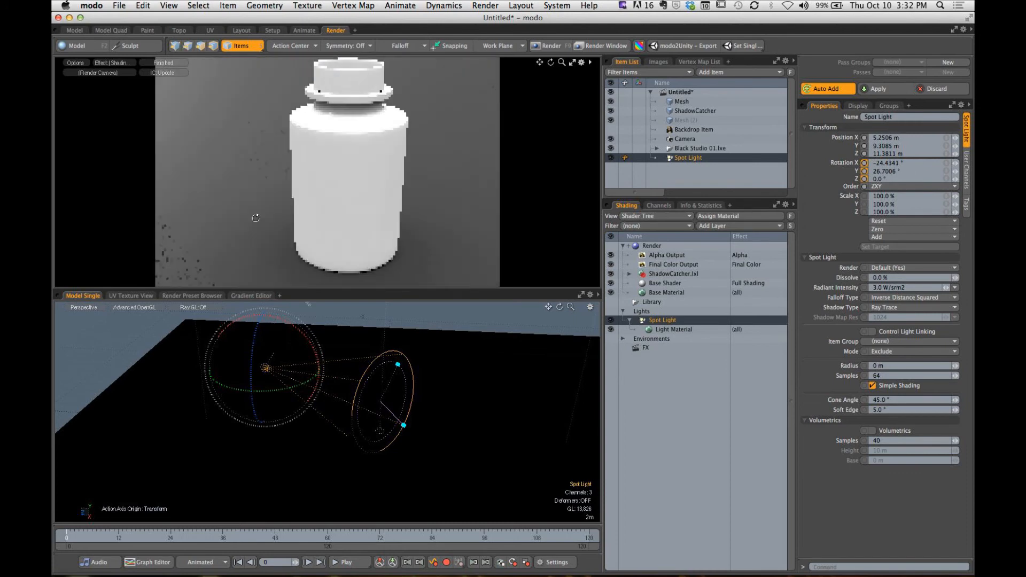
click(911, 288)
text(1)
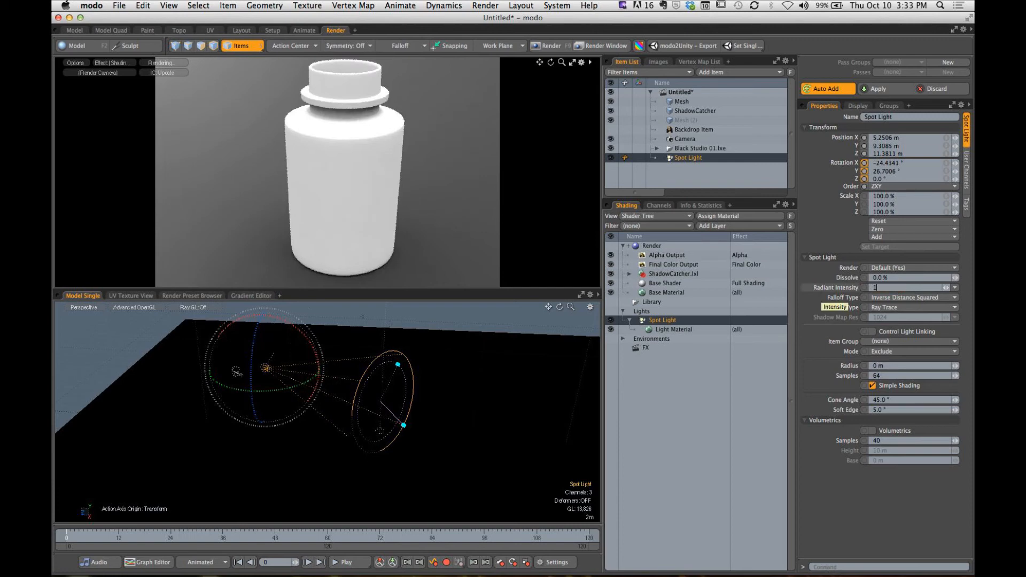
text(5)
key(Return)
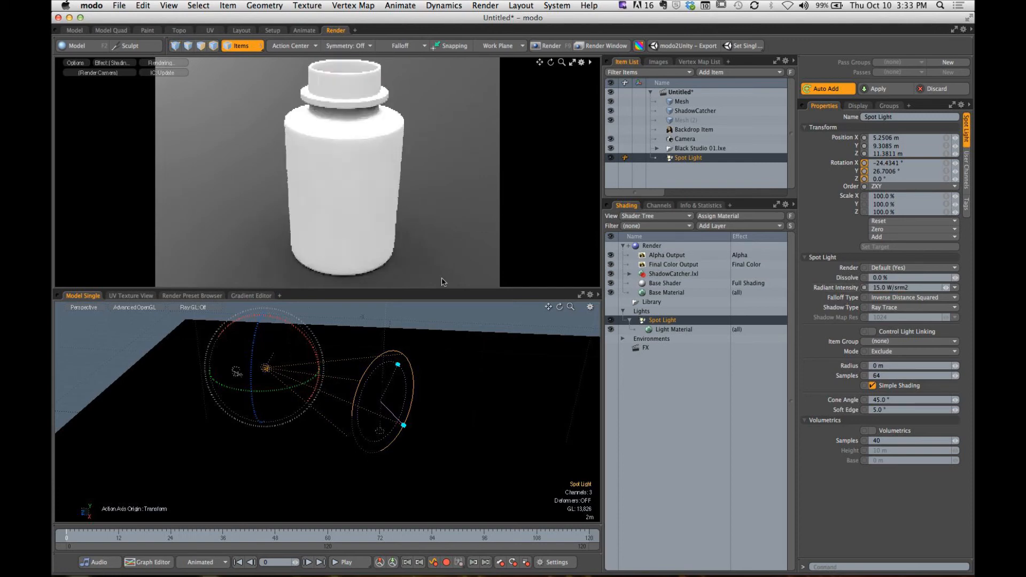
alt+drag(468, 213, 339, 241)
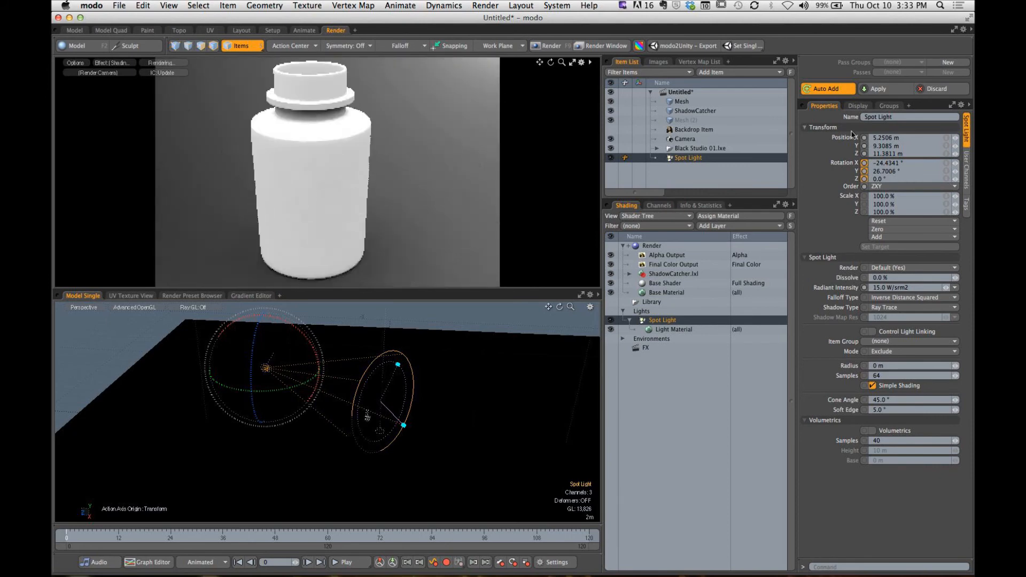
- Disable indirect illumination in the Render item's global illumination settings
click(690, 247)
click(966, 198)
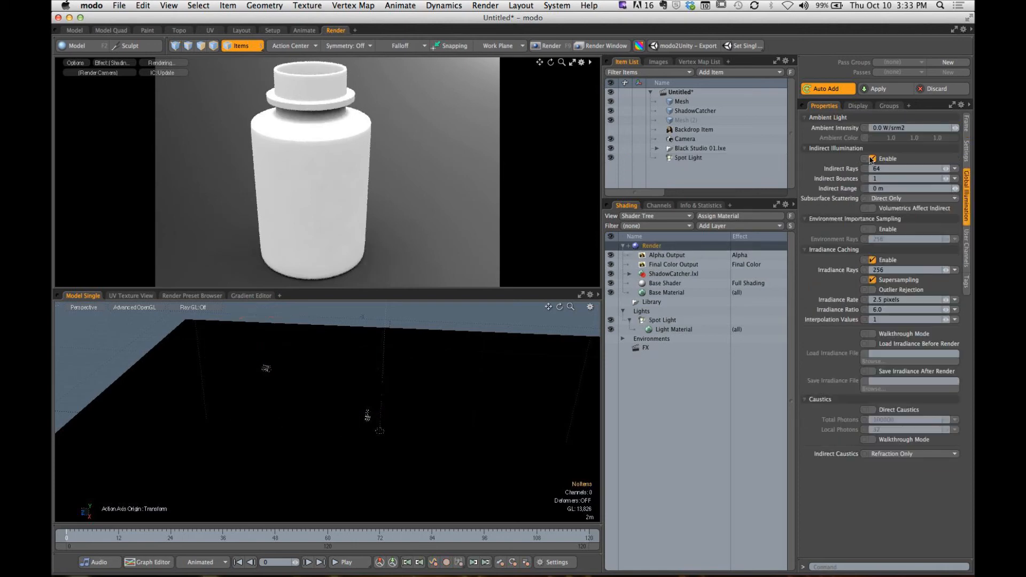
click(868, 159)
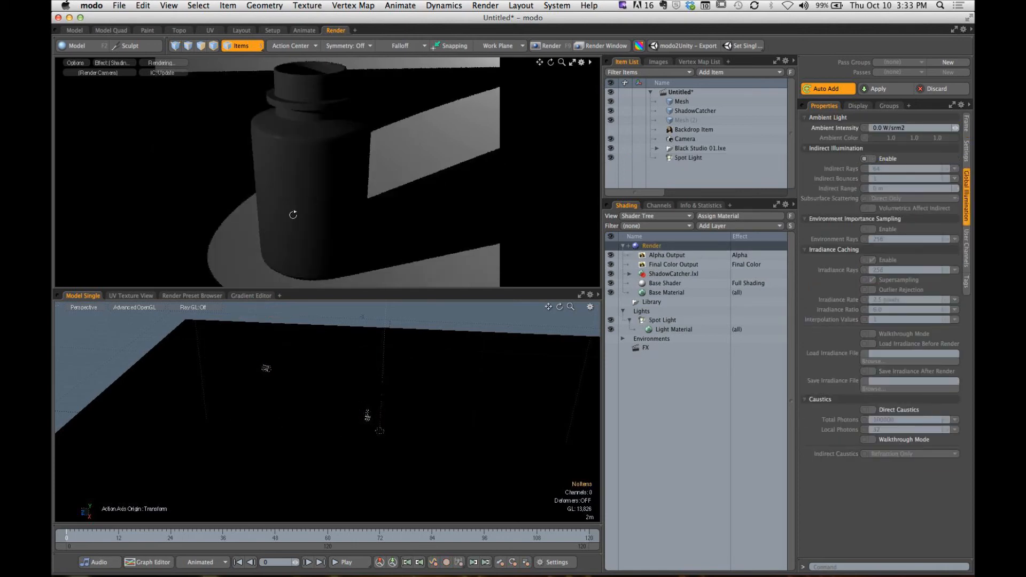
- Try narrowing the spot light's cone angle to 23.9°, and widen it back to 45.3°
alt+drag(294, 213, 333, 221)
alt+drag(335, 229, 315, 213)
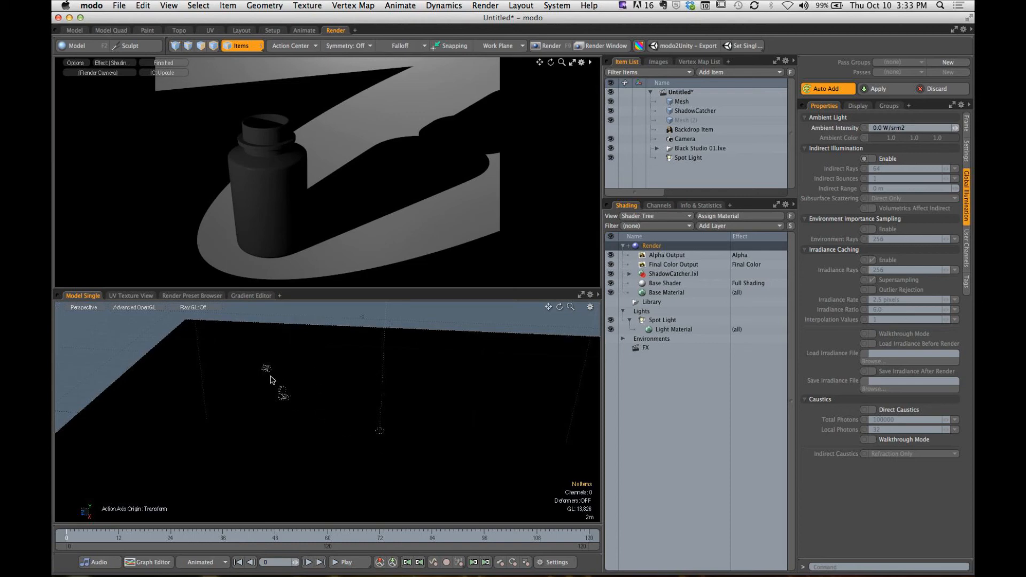
click(270, 372)
click(410, 376)
alt+drag(407, 377, 386, 381)
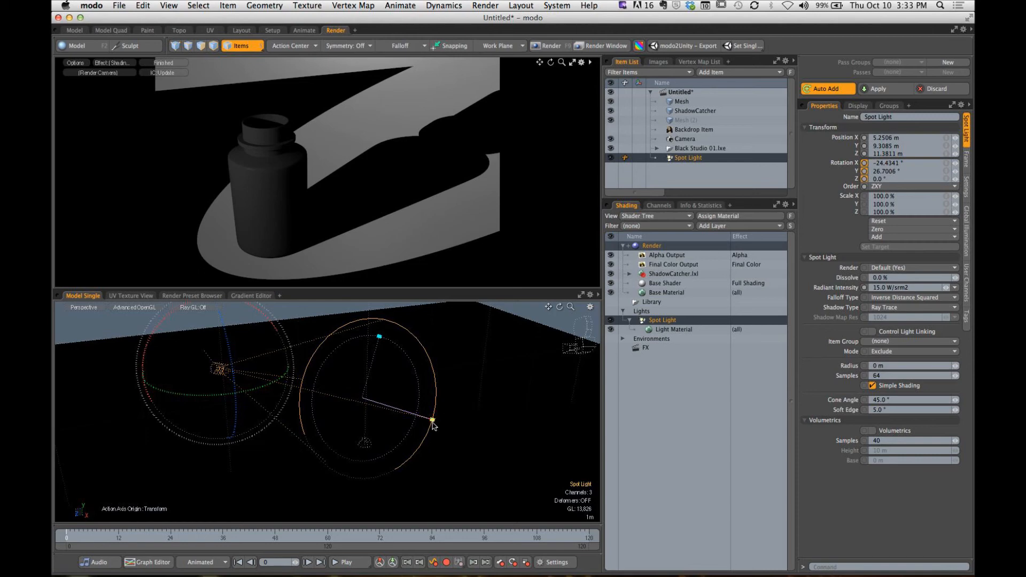
drag(433, 420, 404, 411)
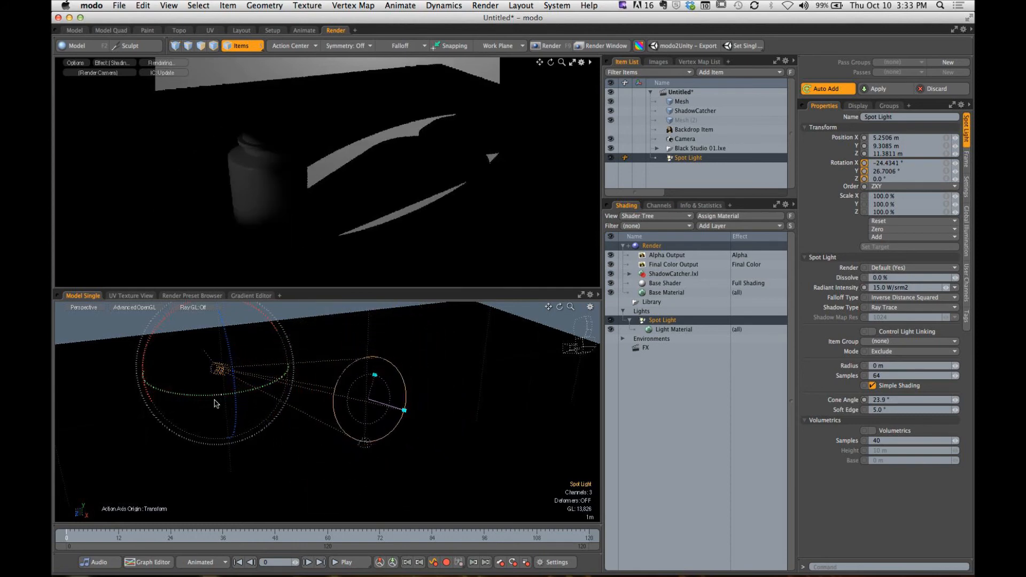
drag(404, 411, 433, 420)
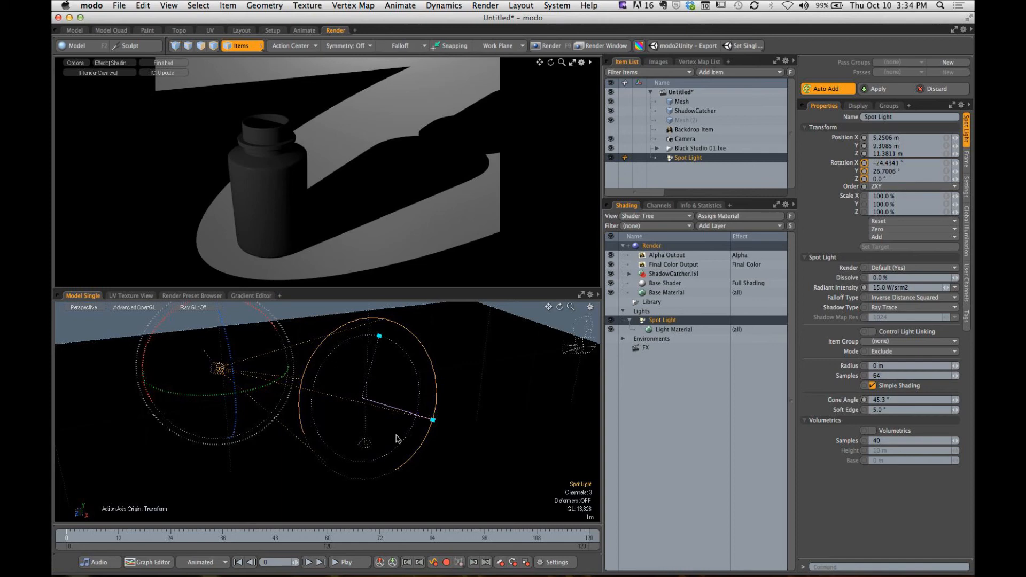
- Try a soft edge of 15° on the spot light, reduce it to 8° and set the cone angle to 45.7°
drag(379, 338, 369, 370)
alt+drag(376, 218, 391, 217)
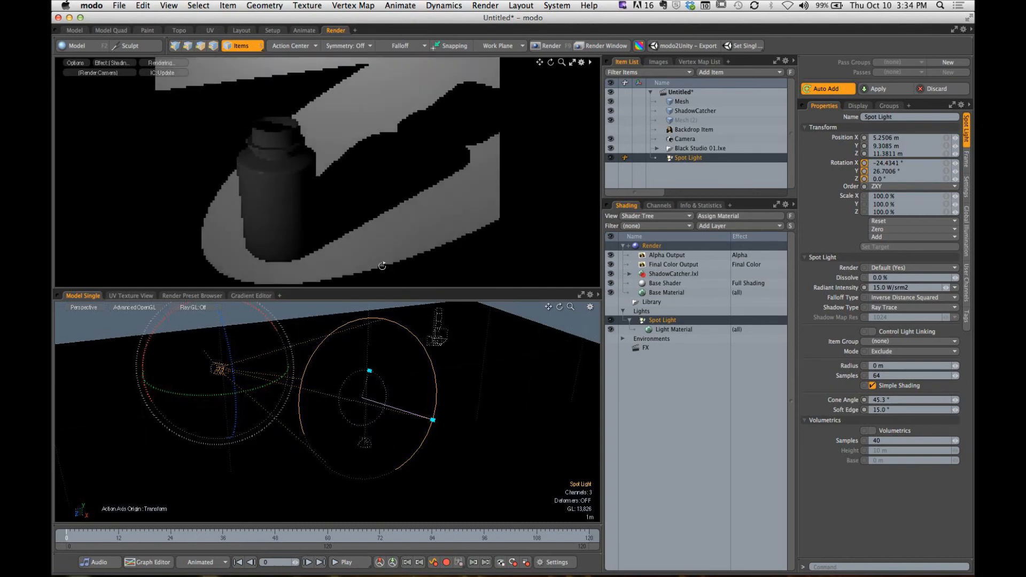
drag(370, 371, 377, 346)
drag(433, 425, 433, 420)
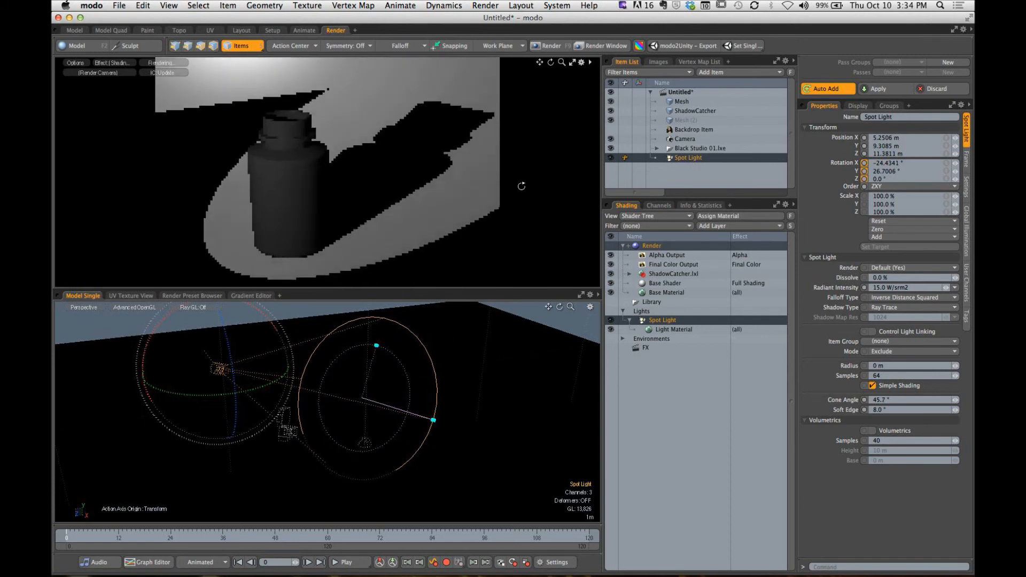
- Turn indirect illumination on to compare the bottle's shading in the render preview, and turn it off again
click(966, 231)
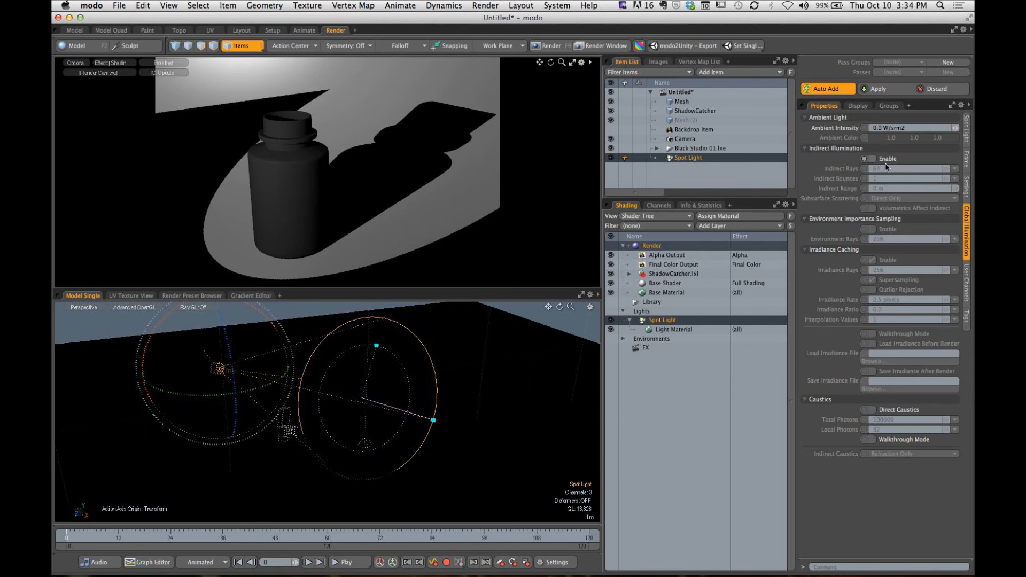
click(868, 159)
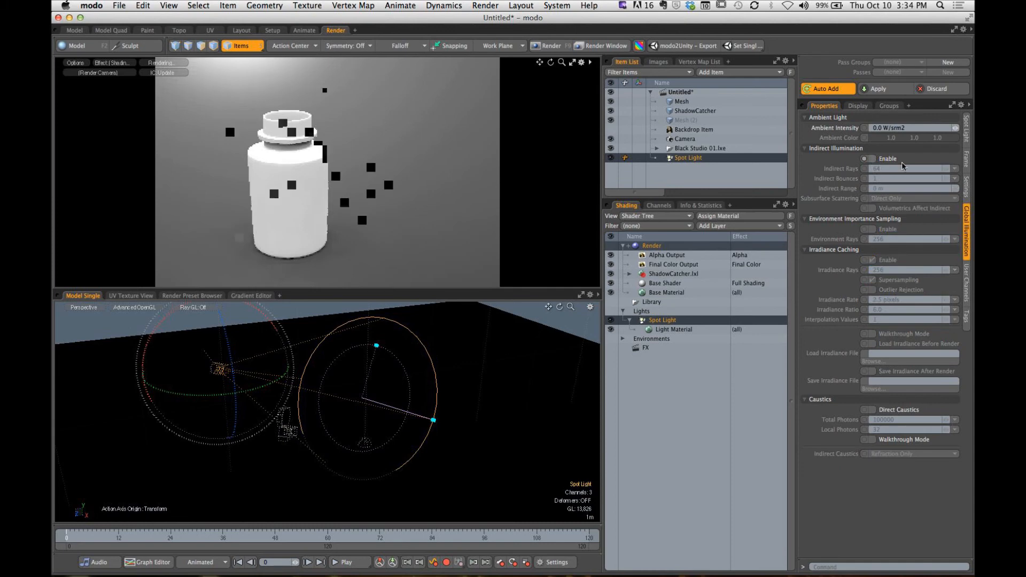
- Set the spot light's soft edge to 17.6° and try radiant intensities of 0.667 W/srm2 and 604 W/srm2
click(967, 128)
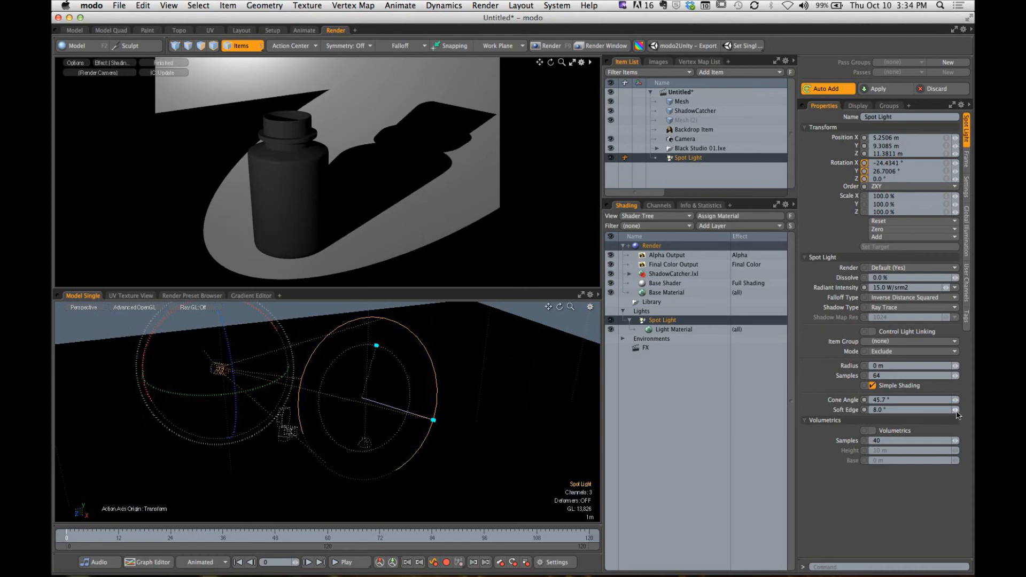
drag(956, 410, 959, 410)
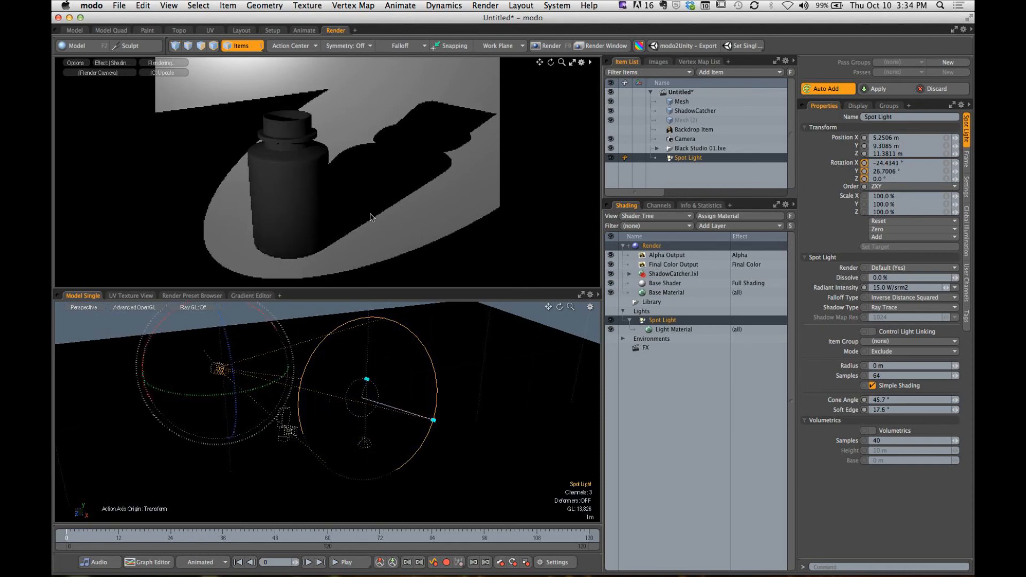
drag(450, 290, 450, 302)
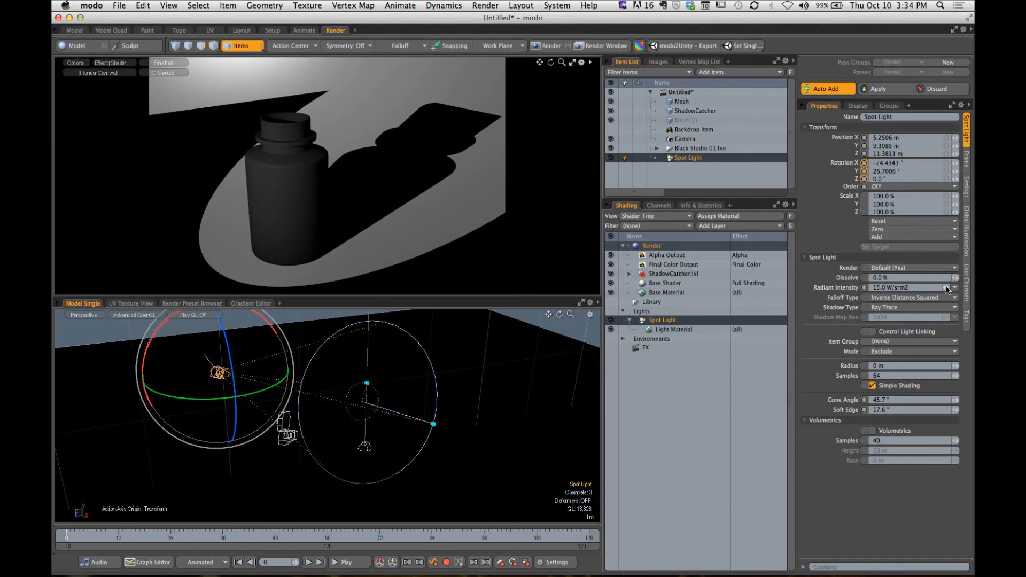
drag(946, 288, 884, 289)
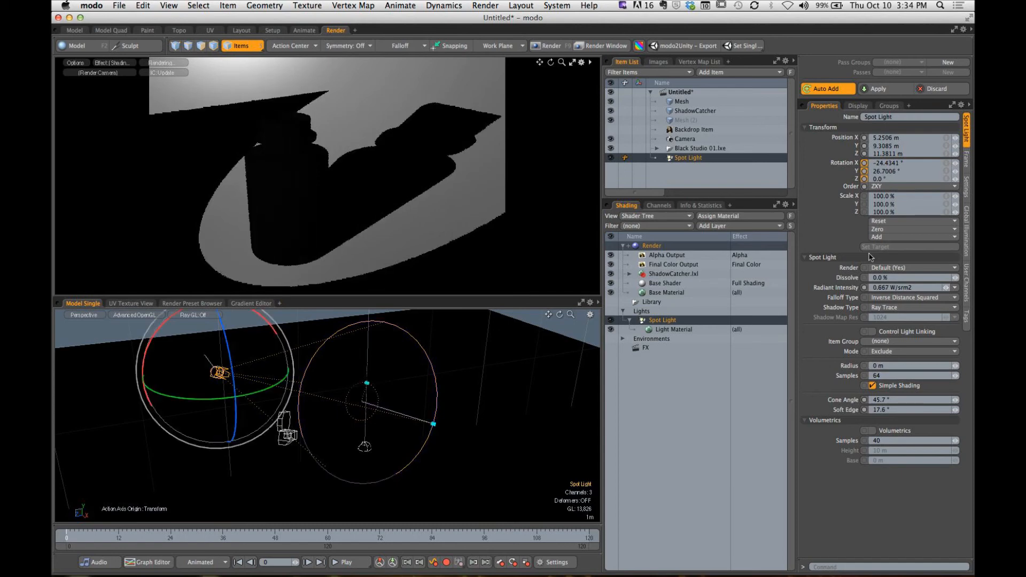
drag(451, 297, 451, 300)
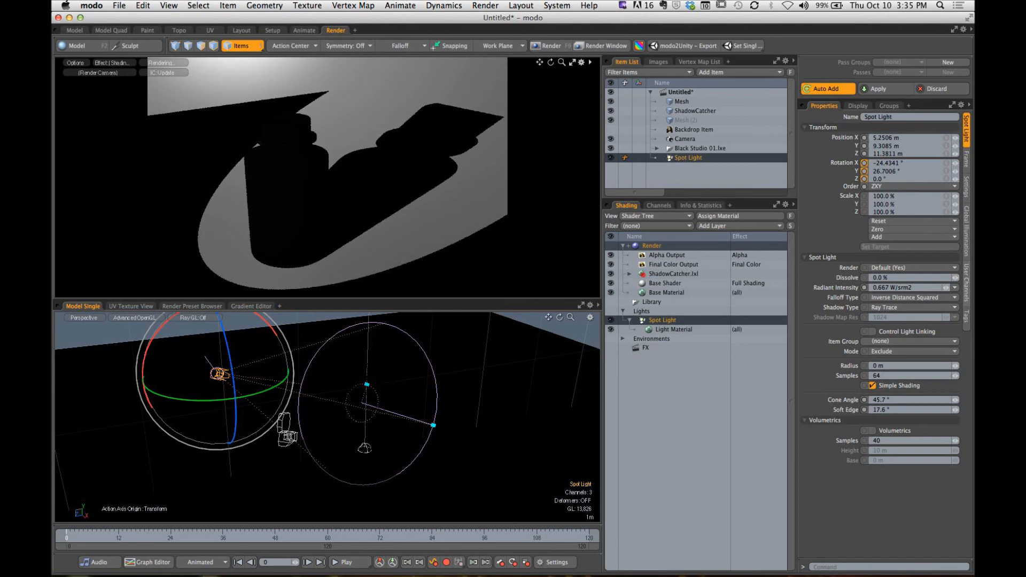
mouse_move(947, 287)
mouse_down()
mouse_move(956, 289)
mouse_move(946, 288)
mouse_up()
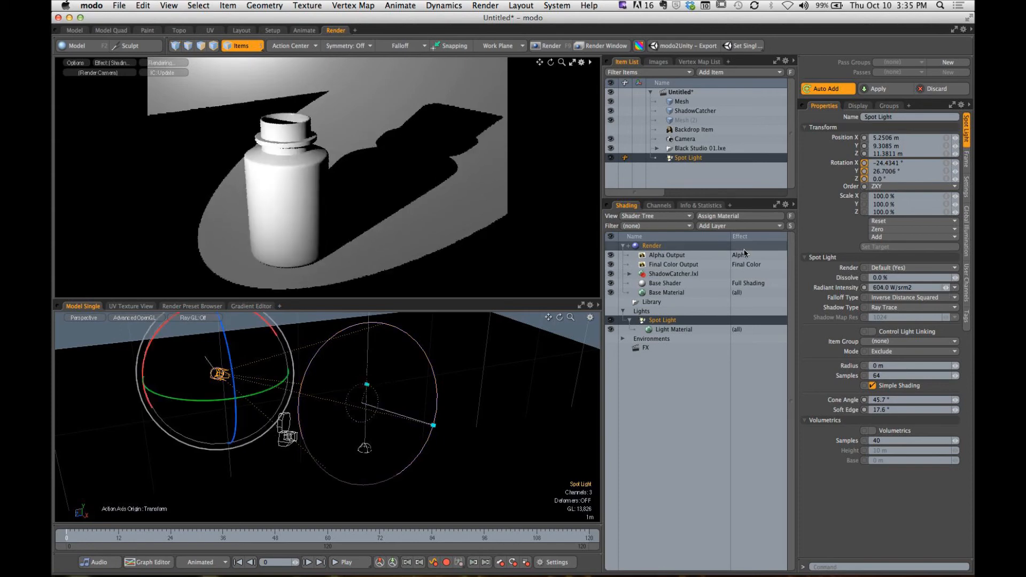
- Set the spot light's shadow type to Deep Shadow Map and try soft edges of 10.6°, 2.4° and 8.5°
click(897, 308)
click(919, 317)
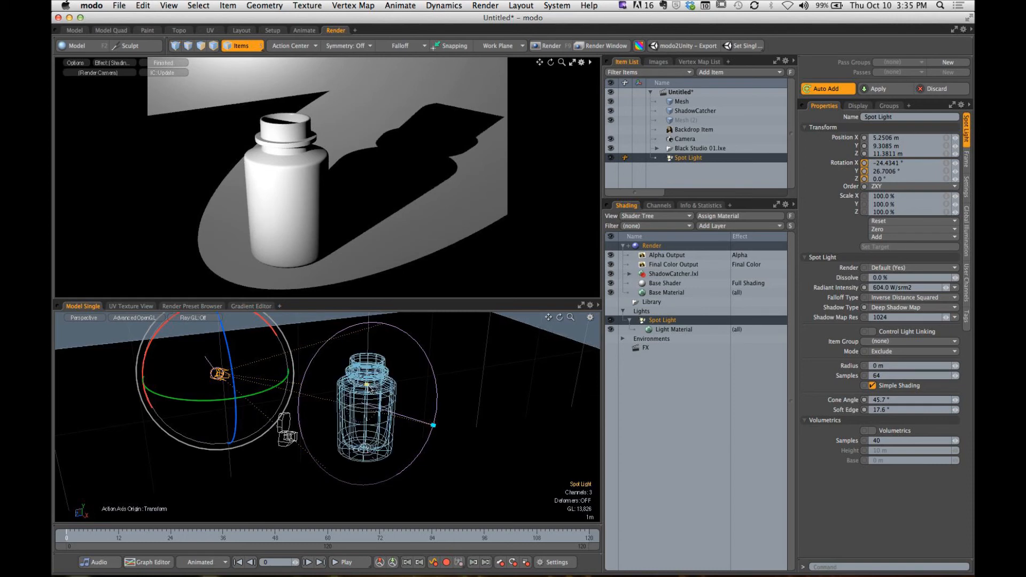
drag(370, 377, 373, 360)
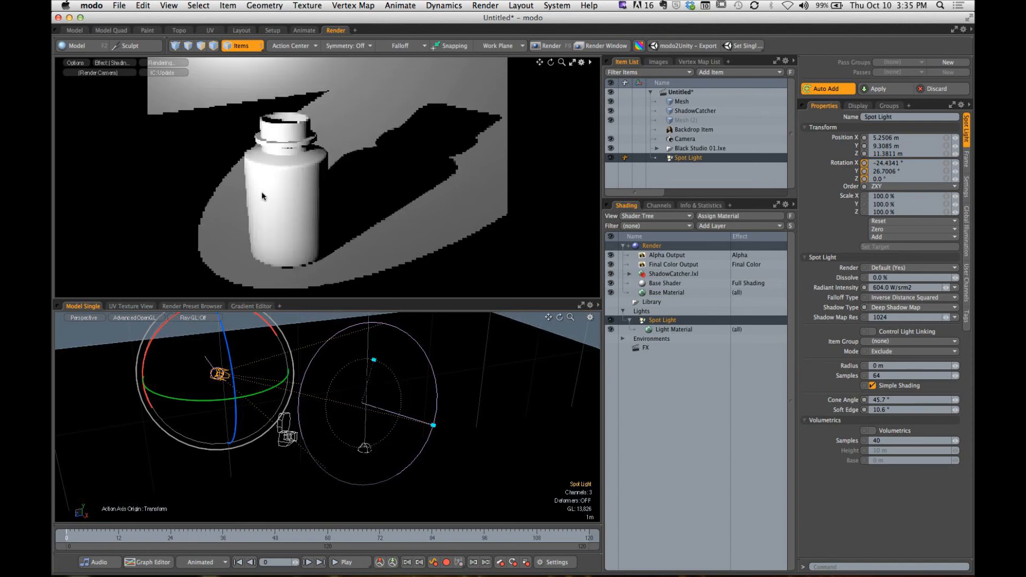
drag(373, 360, 389, 318)
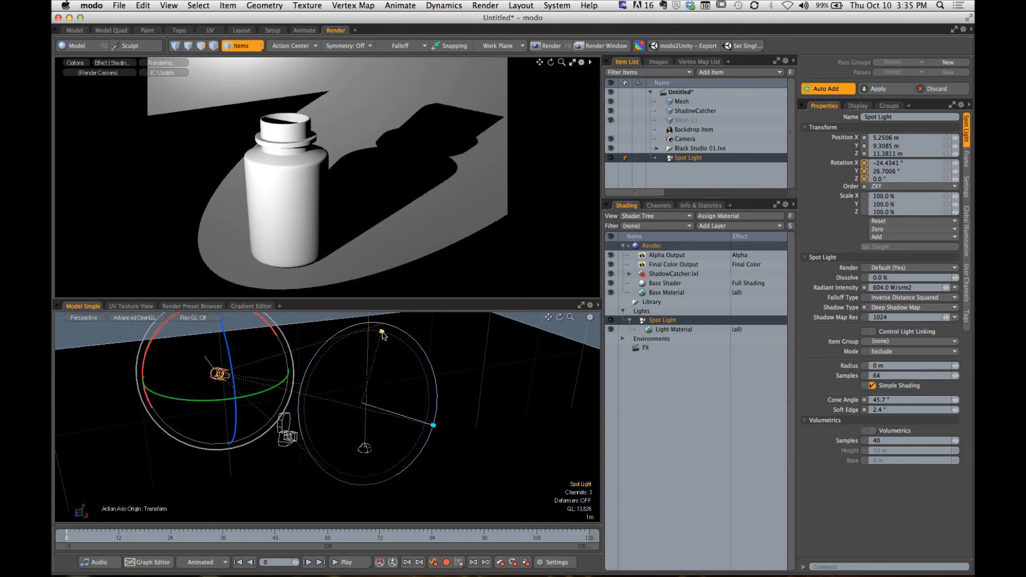
drag(382, 331, 376, 353)
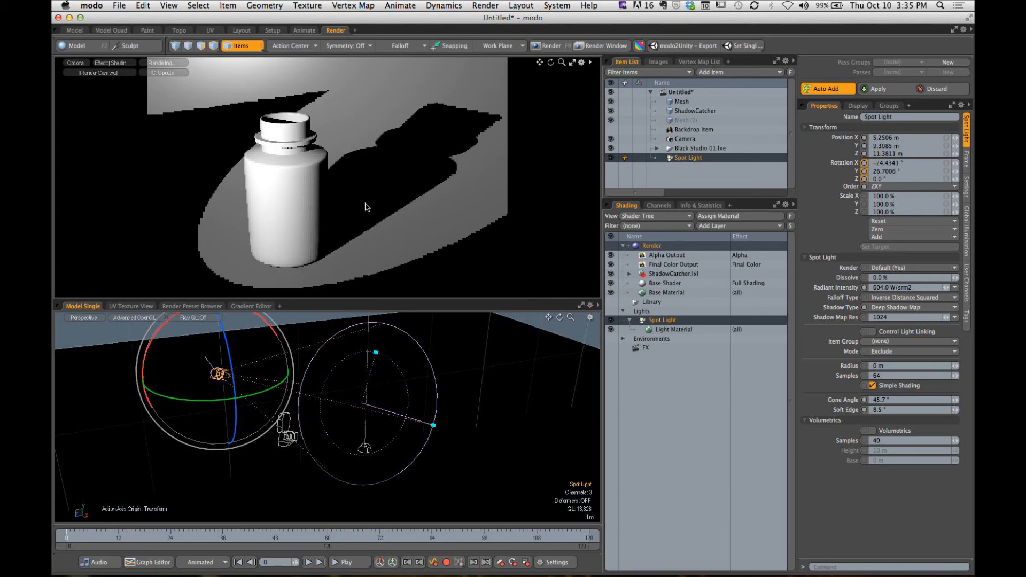
- Examine the edges of the bottle's cast shadow in the render preview from different angles
mouse_move(305, 192)
alt+mouse_down()
mouse_move(384, 196)
mouse_move(414, 179)
mouse_move(228, 188)
mouse_move(287, 195)
alt+mouse_up()
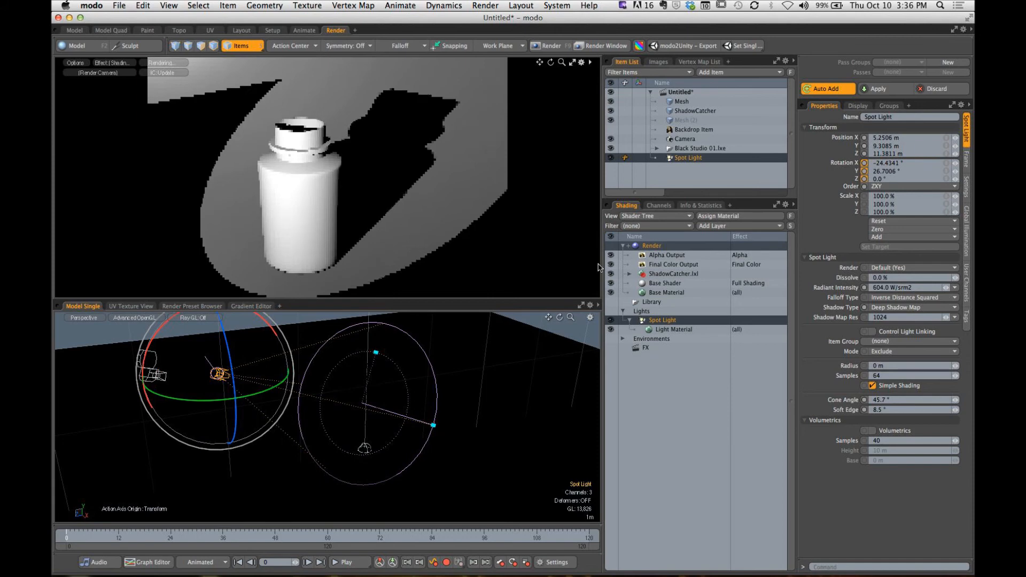
alt+drag(427, 214, 411, 199)
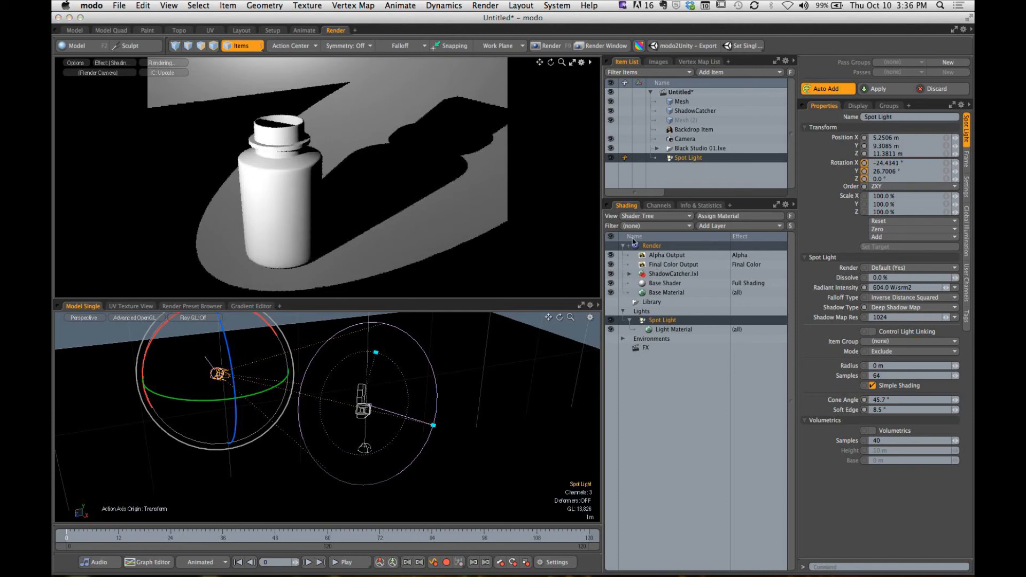
drag(474, 259, 405, 216)
drag(543, 229, 460, 187)
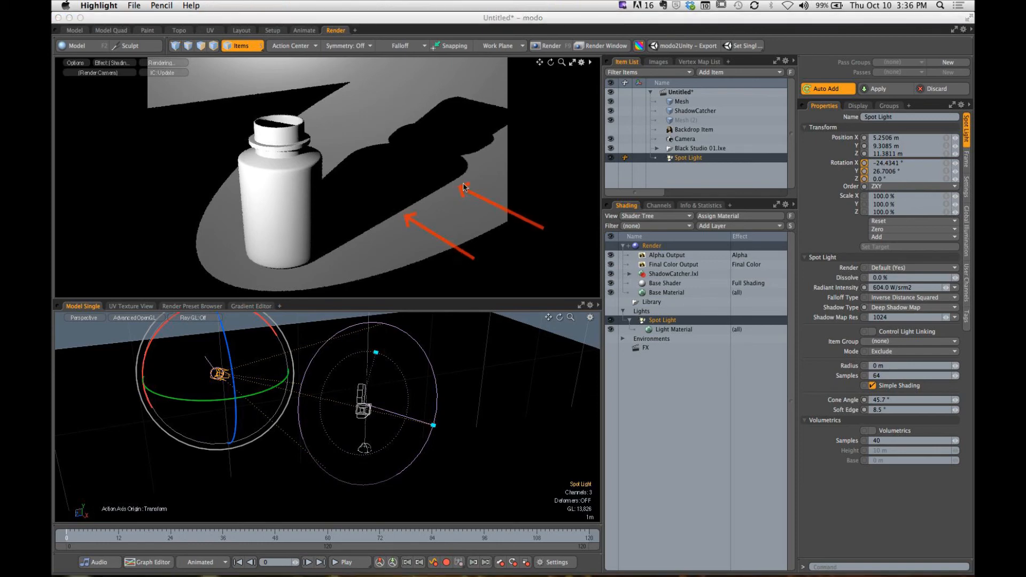
drag(542, 167, 494, 148)
key(Escape)
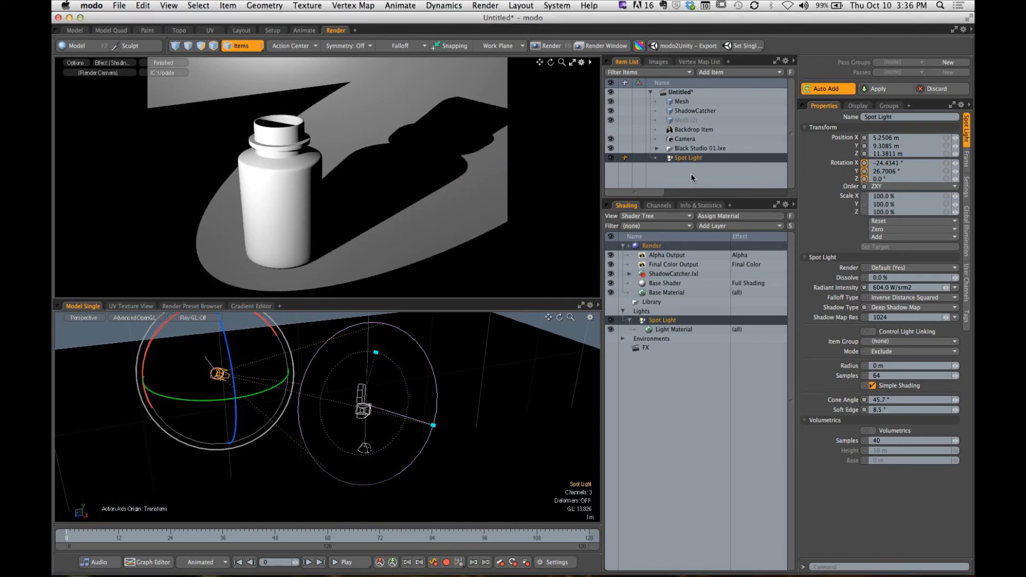
- Delete the Spot Light item together with its light material
right_click(680, 158)
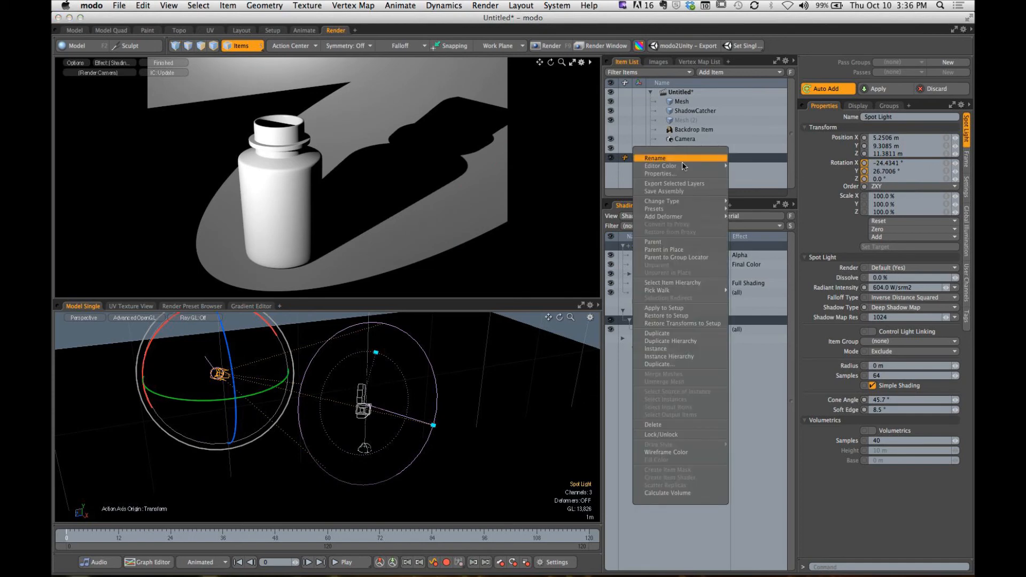
click(653, 425)
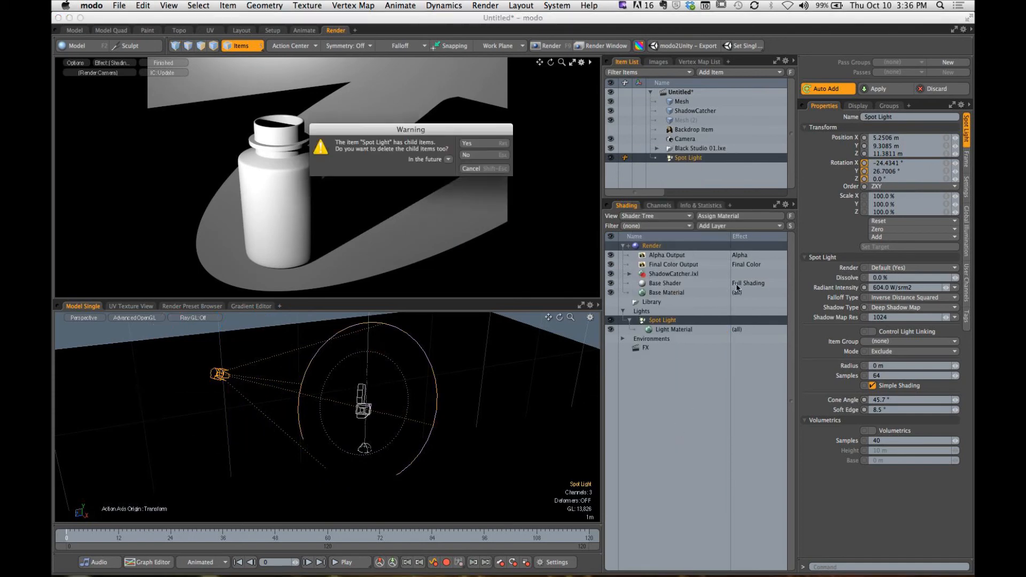
click(487, 159)
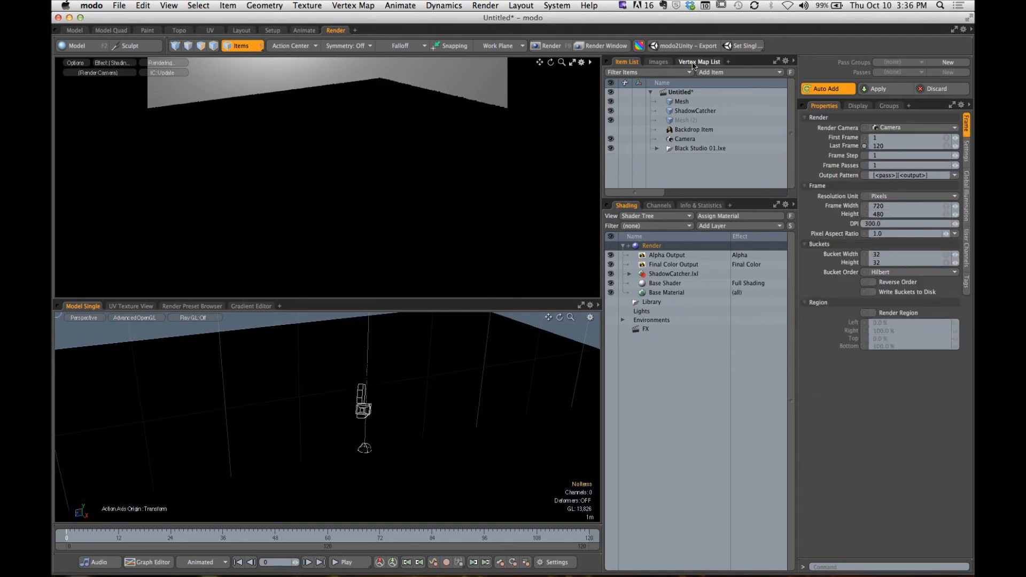
- Add an Area Light to the scene
click(715, 74)
mouse_move(714, 80)
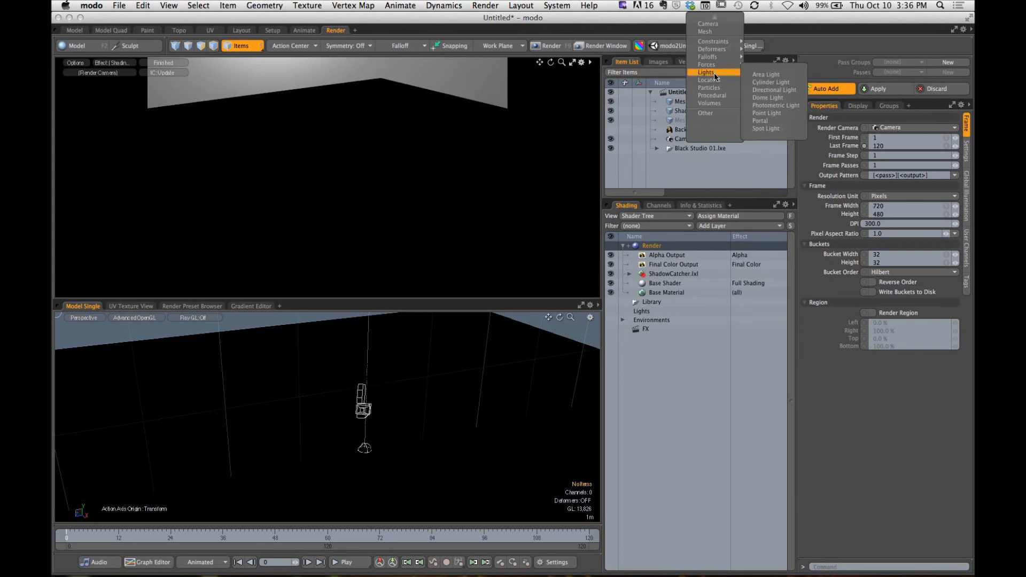
click(770, 75)
alt+drag(365, 435, 438, 410)
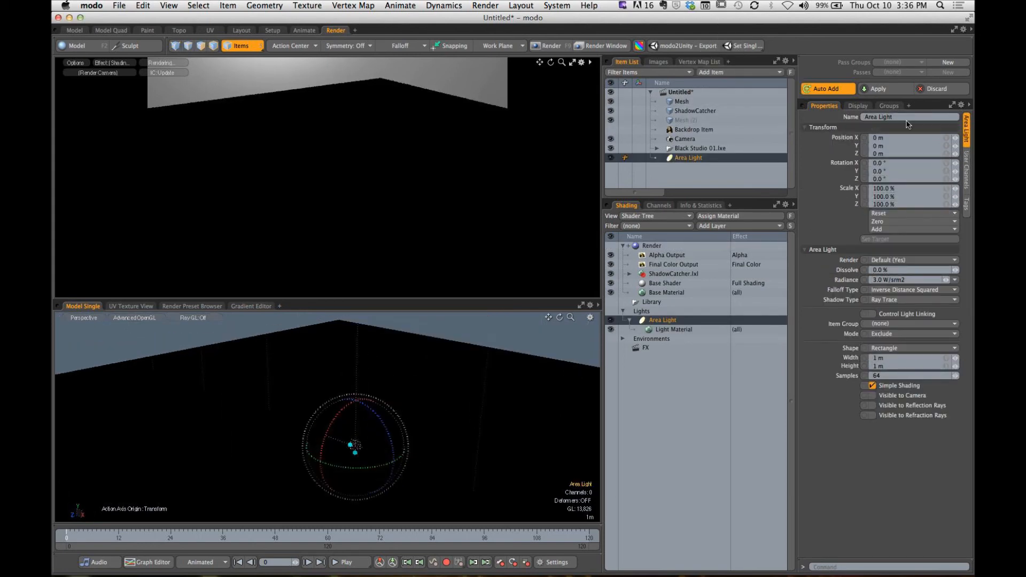
- Enable indirect illumination in the Render item's global illumination settings
click(658, 247)
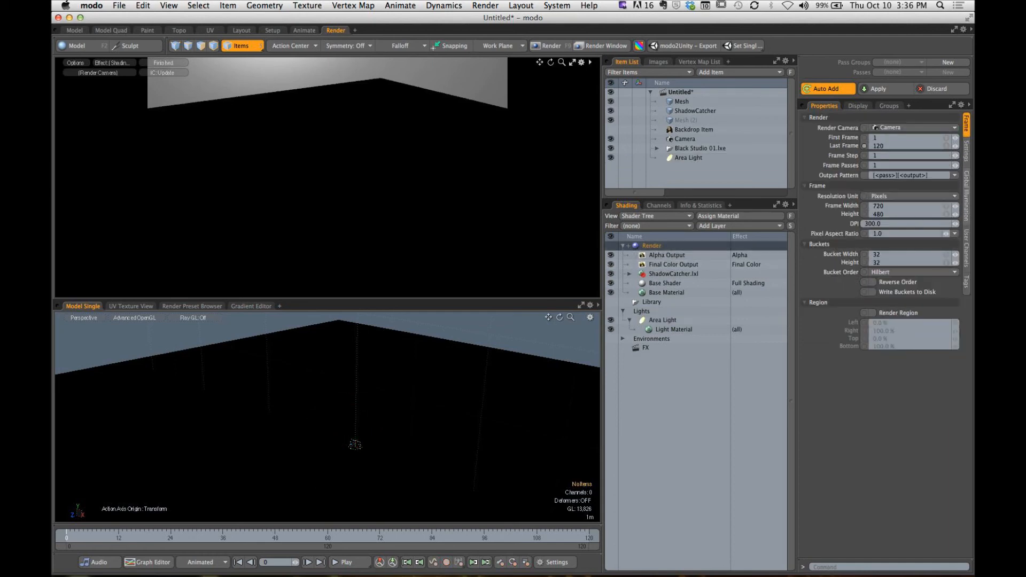
click(967, 196)
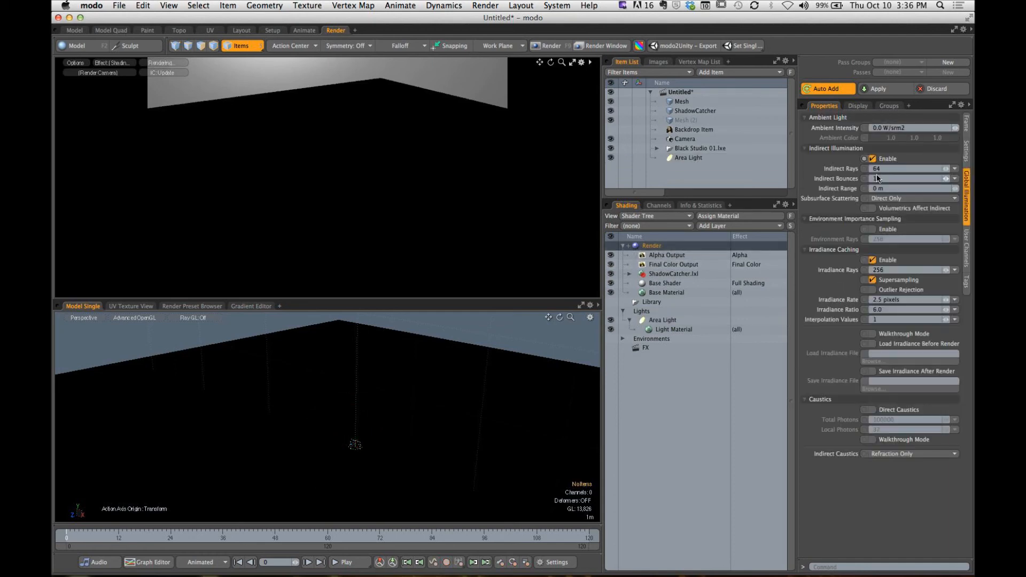
mouse_move(395, 423)
alt+shift+mouse_down()
mouse_move(424, 401)
mouse_move(414, 412)
mouse_move(426, 360)
mouse_move(426, 407)
mouse_move(392, 420)
alt+shift+mouse_up()
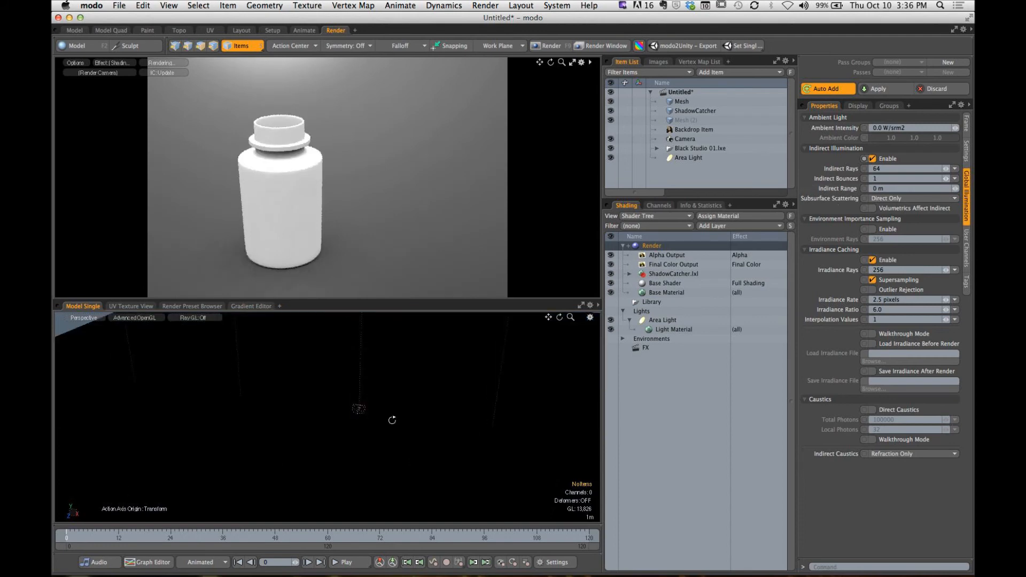
- Raise the area light from the origin to a Y position of 93 cm
click(688, 158)
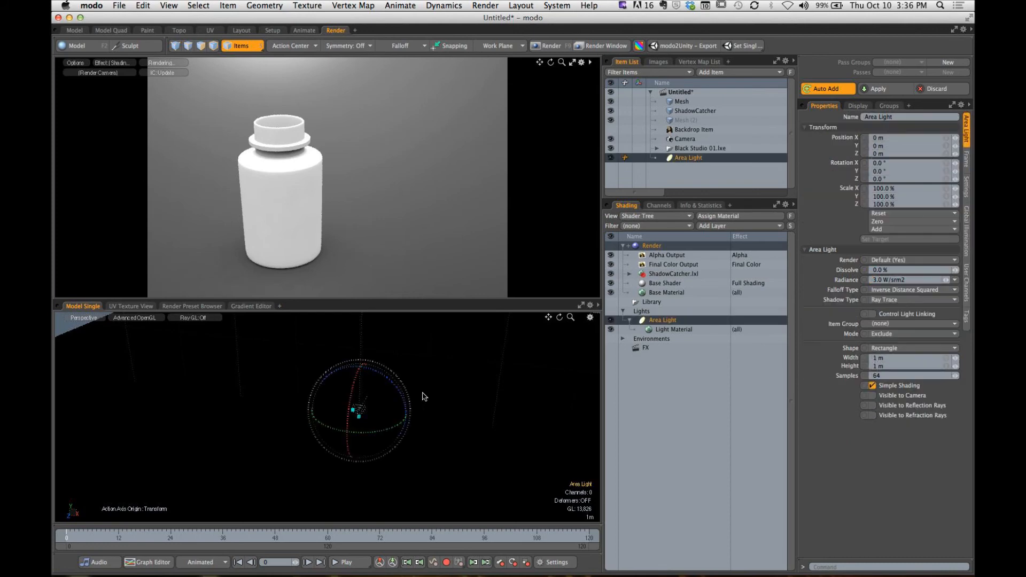
key(shift+a)
alt+drag(413, 407, 352, 310)
key(t)
key(y)
scroll(361, 398, down, 5)
ctrl+alt+drag(378, 367, 273, 433)
ctrl+alt+drag(358, 417, 335, 383)
key(shift+a)
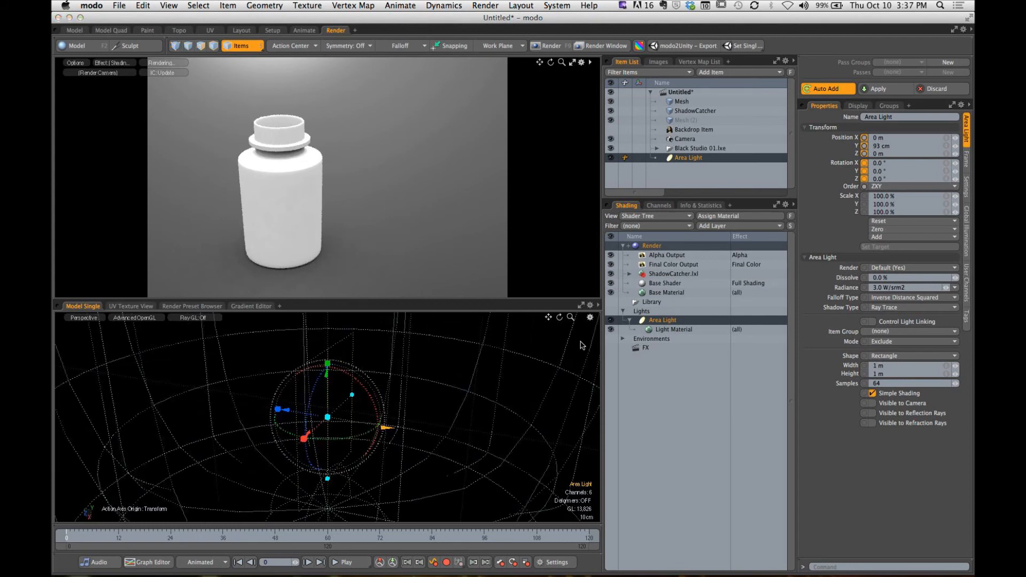
- Move the area light away from the bottle's centre to X 1.41 m and Z 4.2 m
drag(467, 361, 389, 414)
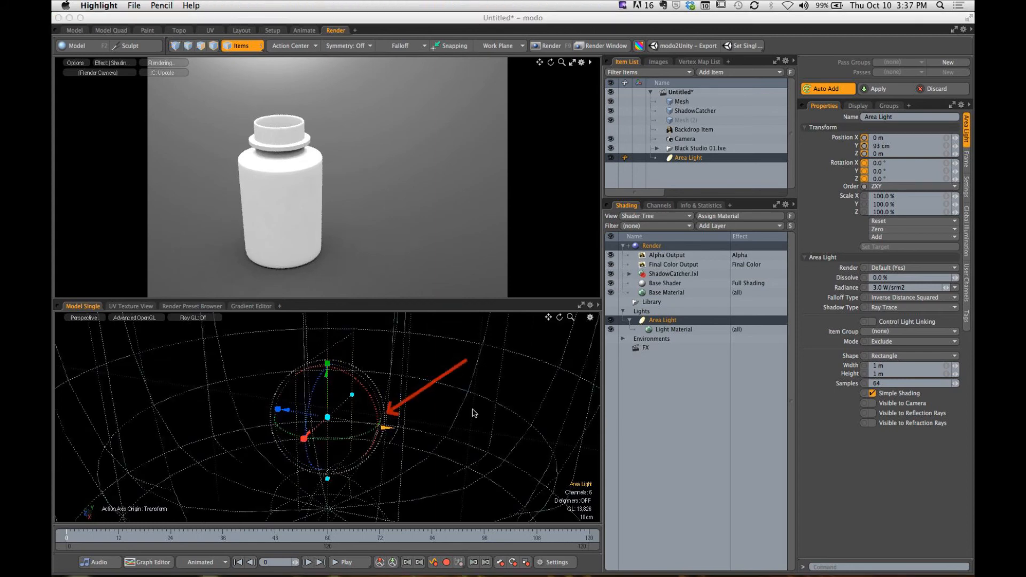
ctrl+alt+drag(474, 413, 294, 413)
ctrl+alt+drag(294, 413, 369, 437)
alt+drag(369, 437, 369, 393)
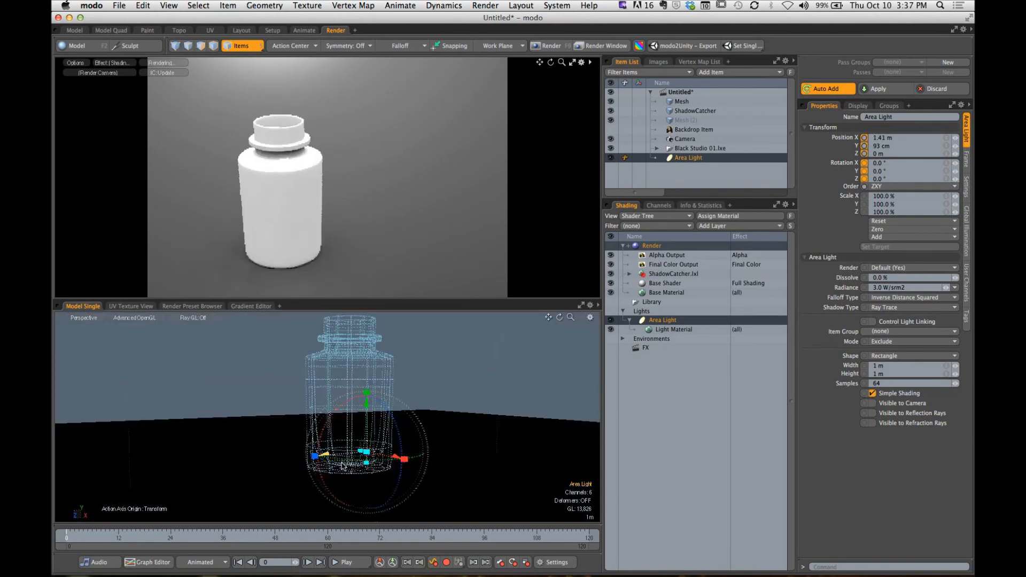
drag(325, 455, 231, 463)
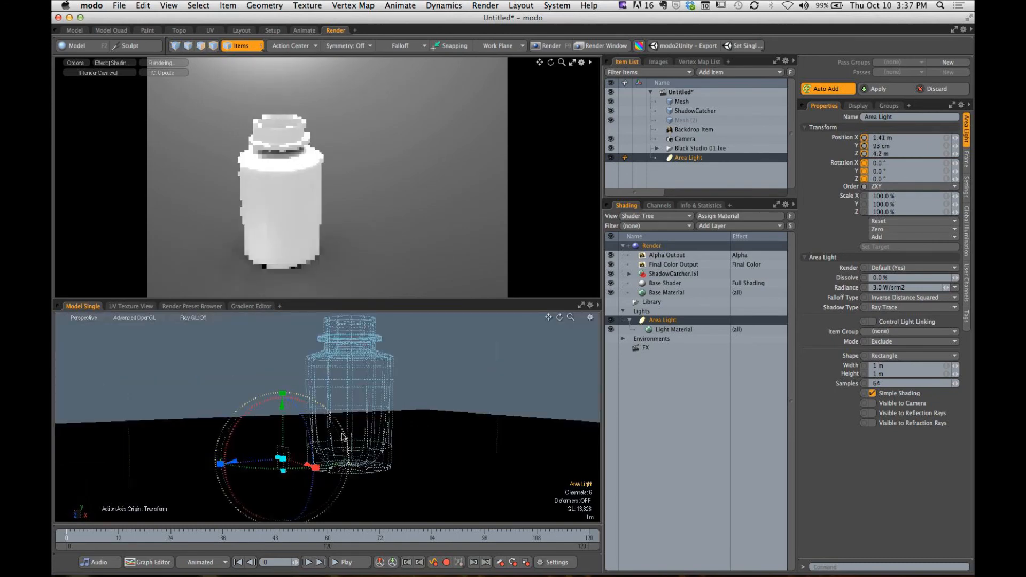
- Rotate the area light about its vertical axis to a Y rotation of 36.5°
alt+drag(344, 437, 359, 413)
drag(304, 456, 370, 419)
ctrl+alt+drag(370, 420, 364, 392)
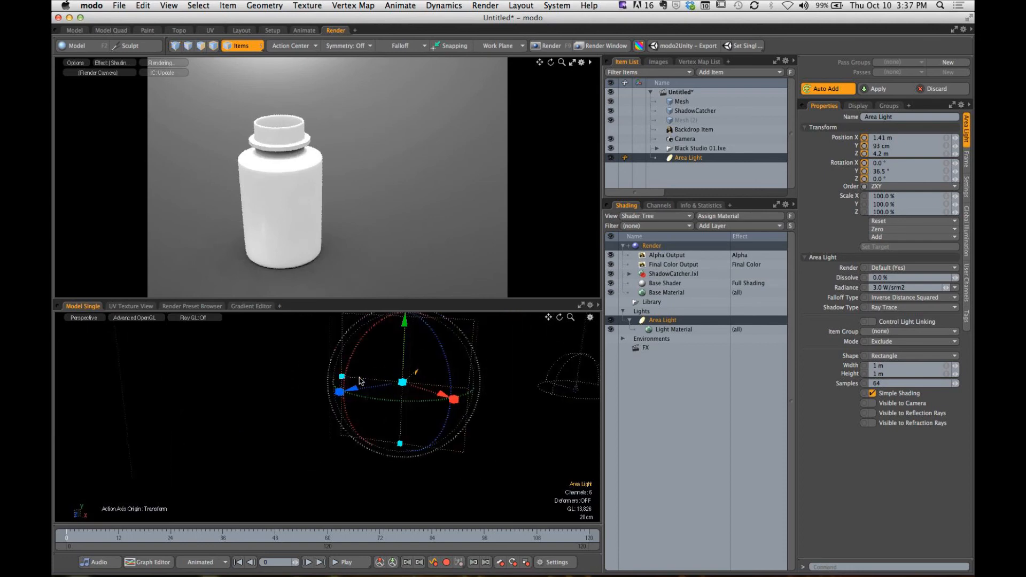
- Resize the area light to about 2.655 m wide and 2.085 m high
key(w)
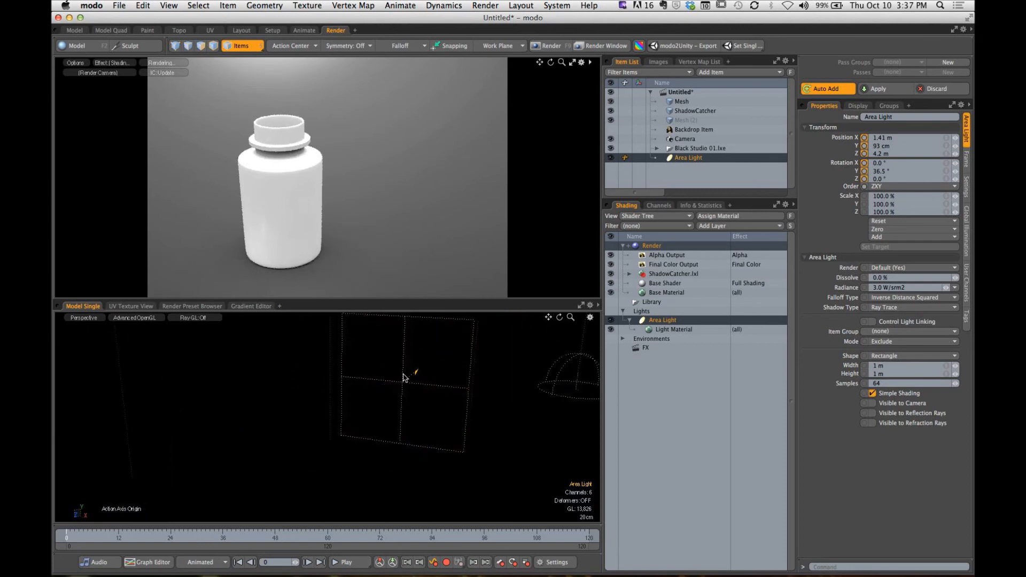
drag(342, 376, 251, 368)
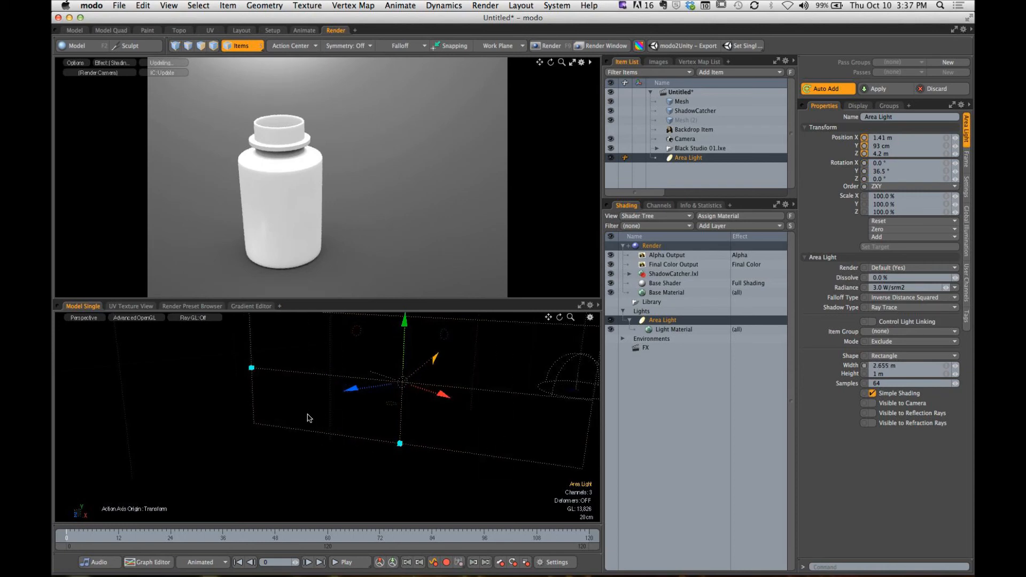
drag(400, 443, 396, 504)
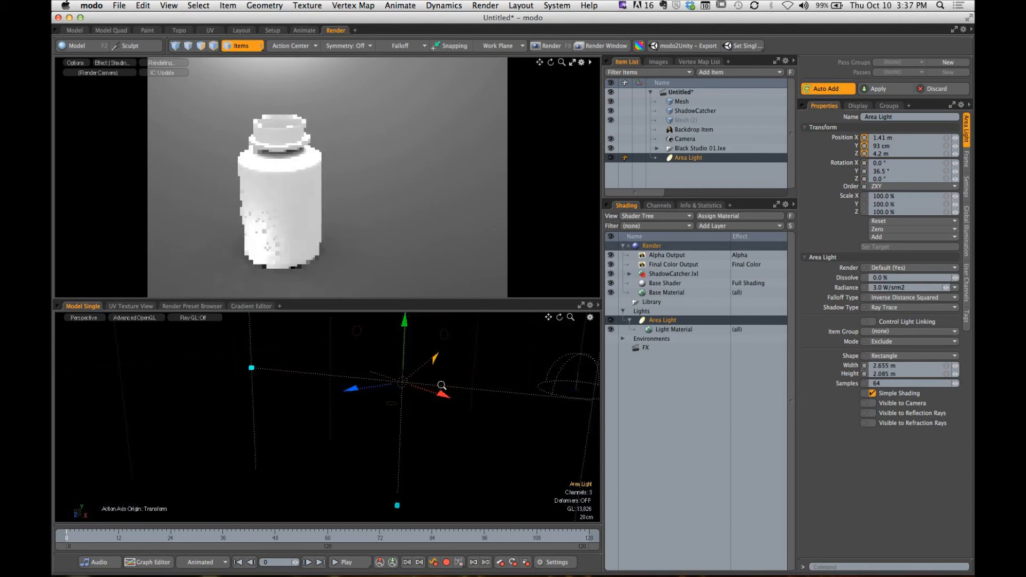
- Raise the area light to Y 3.38 m and enlarge it to 6.175 m wide and 8.705 m high
ctrl+alt+drag(442, 385, 339, 354)
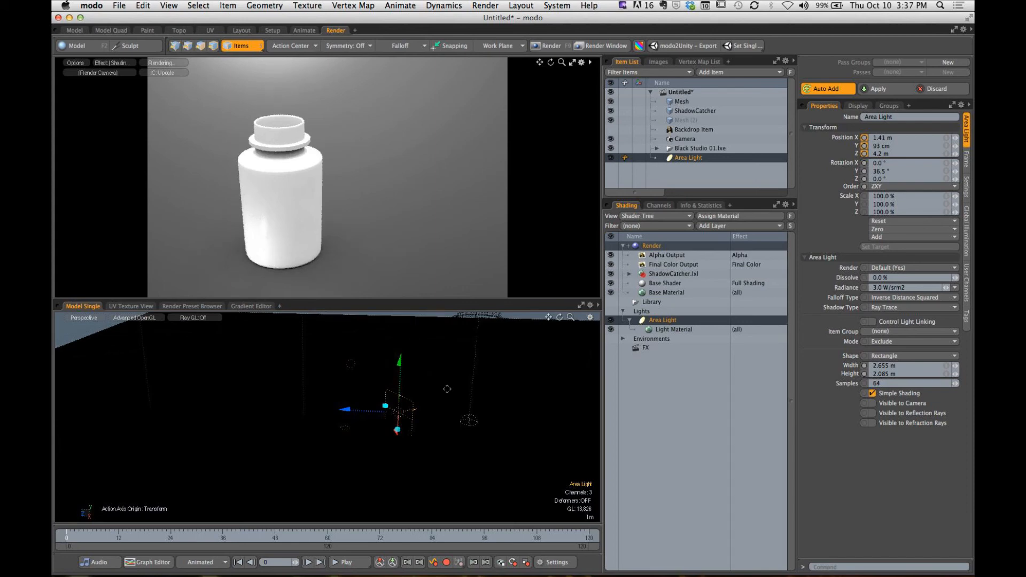
mouse_move(399, 370)
mouse_down()
mouse_move(400, 329)
mouse_move(461, 360)
mouse_move(417, 378)
mouse_move(404, 402)
mouse_move(380, 373)
mouse_up()
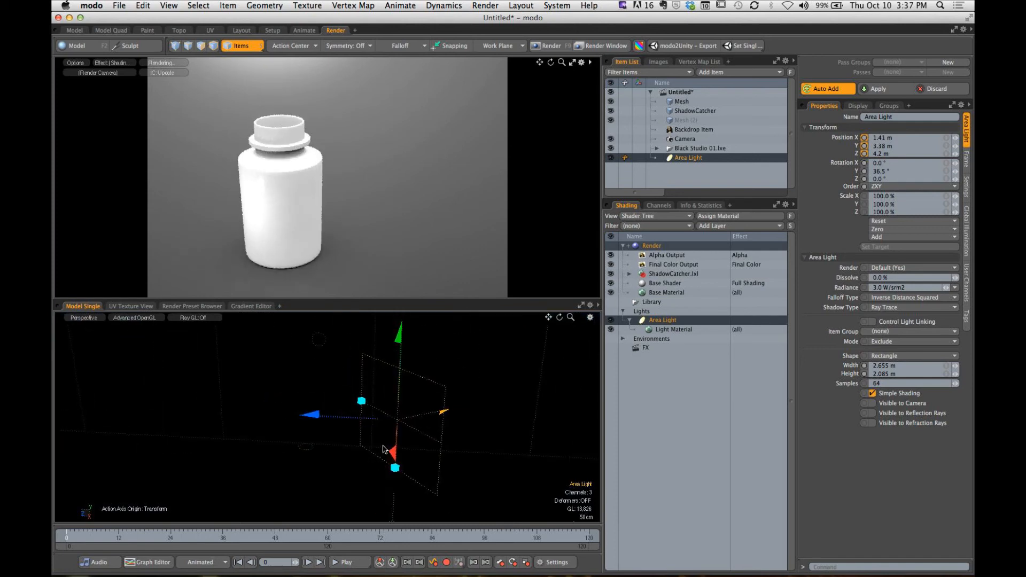
drag(361, 400, 322, 381)
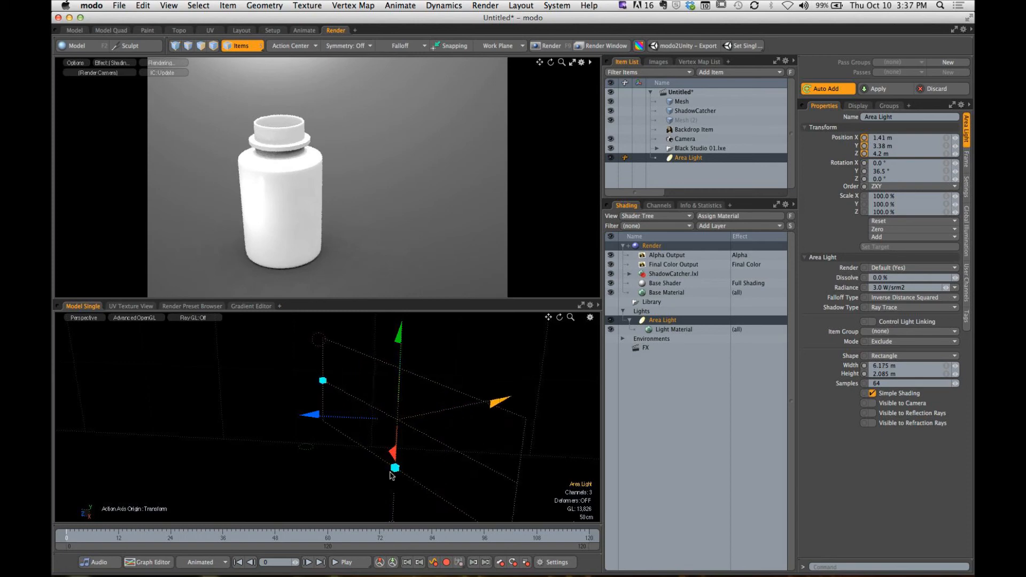
drag(392, 521, 392, 527)
ctrl+alt+drag(415, 426, 340, 382)
drag(419, 430, 414, 469)
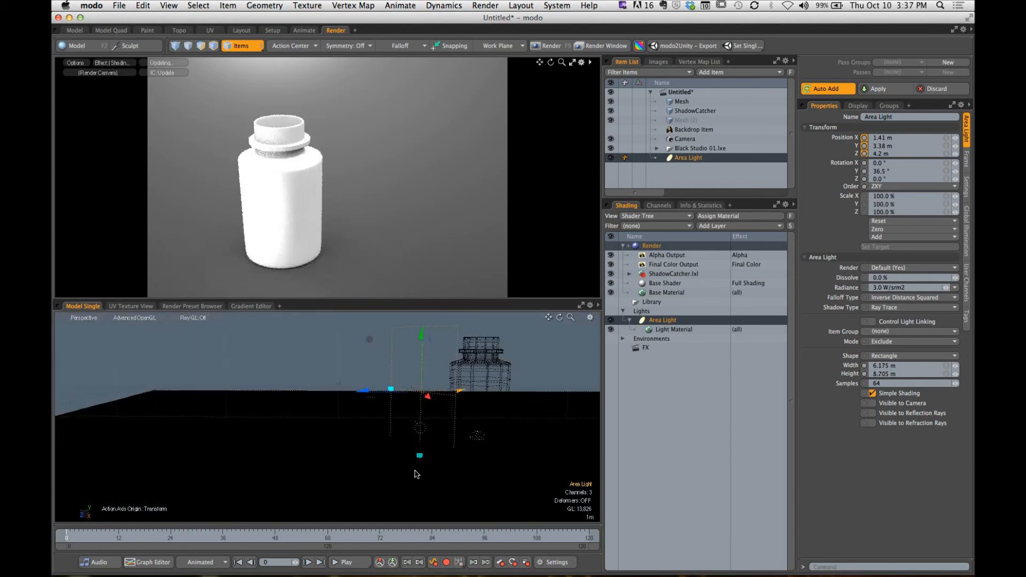
- Move the area light out to X 5.11 m and Z 5.55 m, and hide the ShadowCatcher mesh
alt+drag(402, 407, 284, 405)
key(q)
key(y)
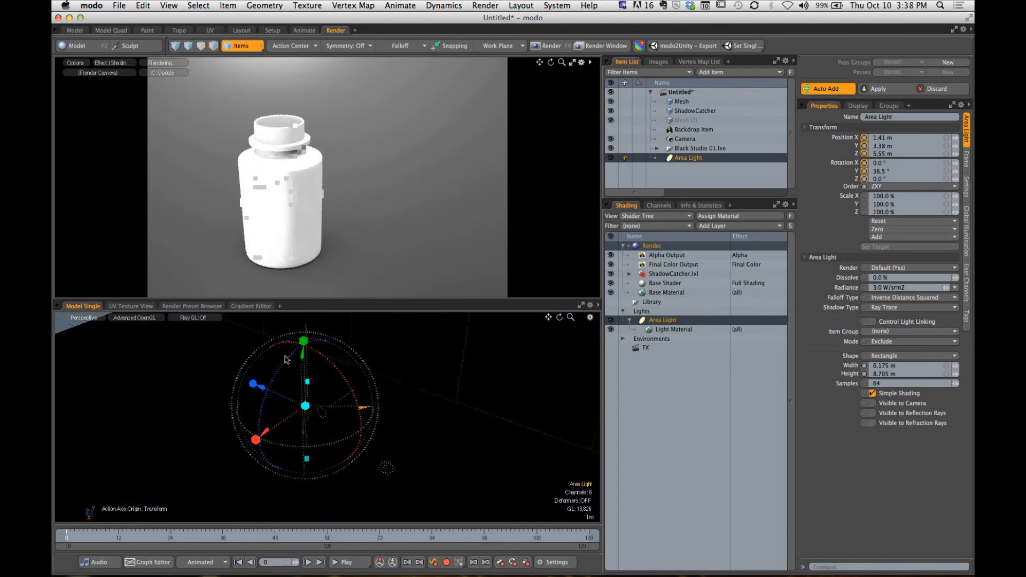
click(611, 111)
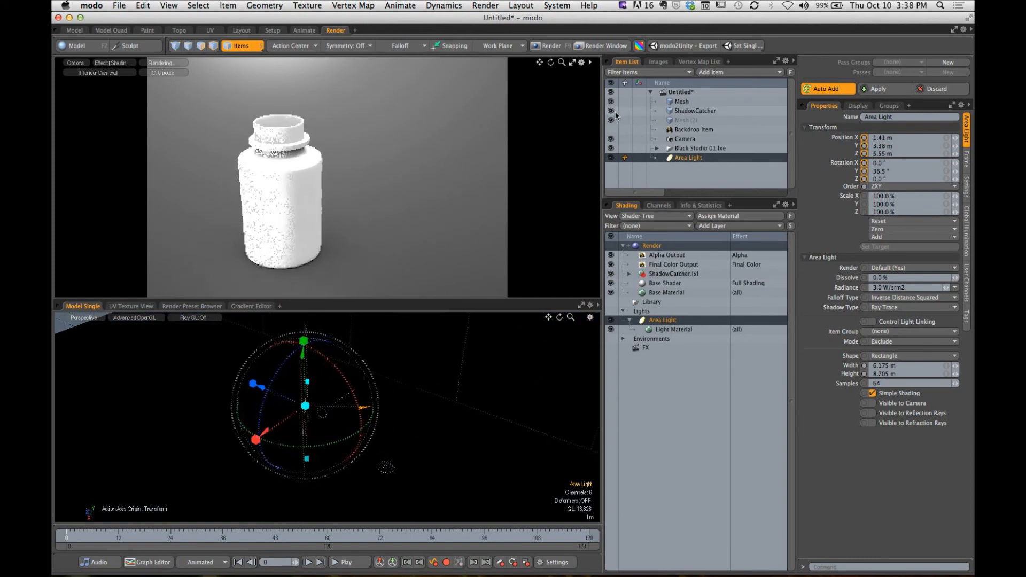
alt+drag(427, 428, 448, 421)
scroll(462, 405, down, 5)
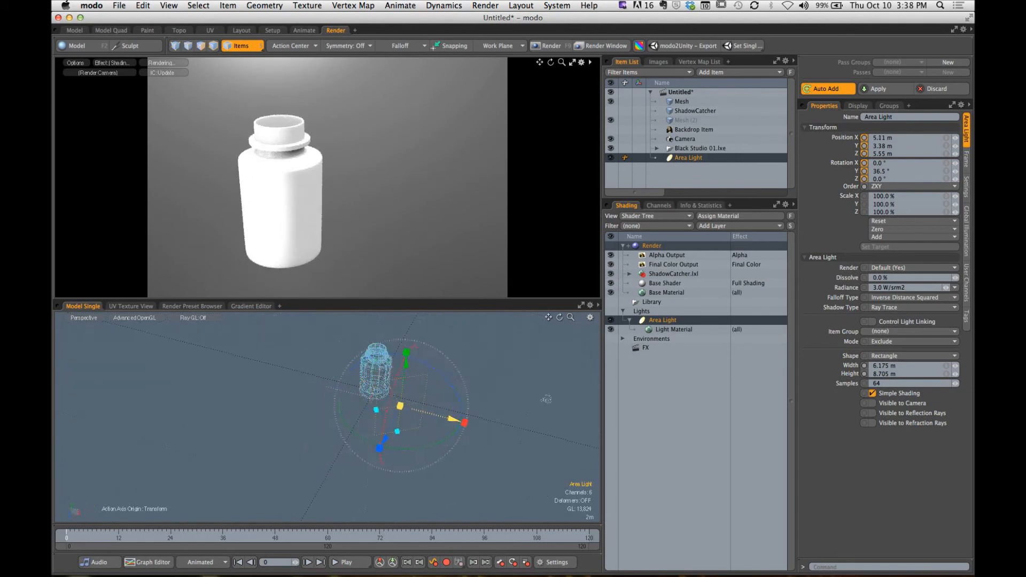
- Frame the bottle closer in the render camera and shift the area light to X -2.39 m with a Y rotation of -45.7495°
alt+shift+drag(313, 220, 387, 224)
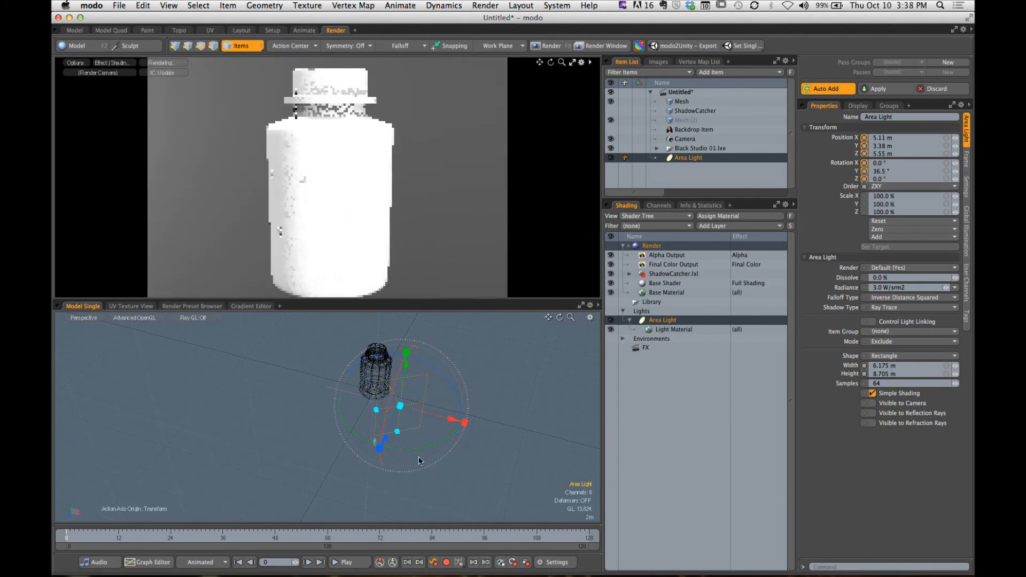
drag(419, 450, 305, 426)
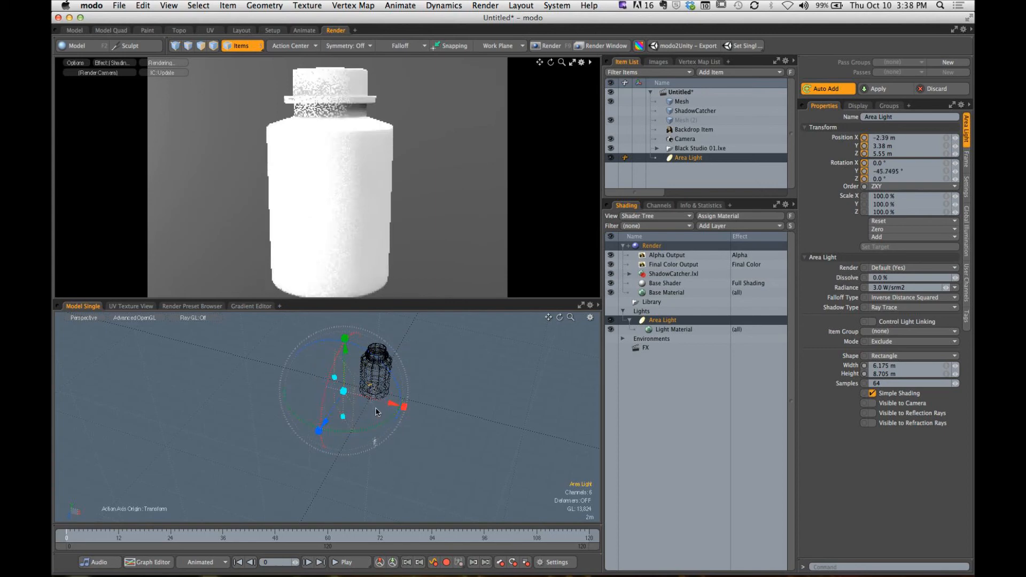
alt+drag(386, 398, 383, 408)
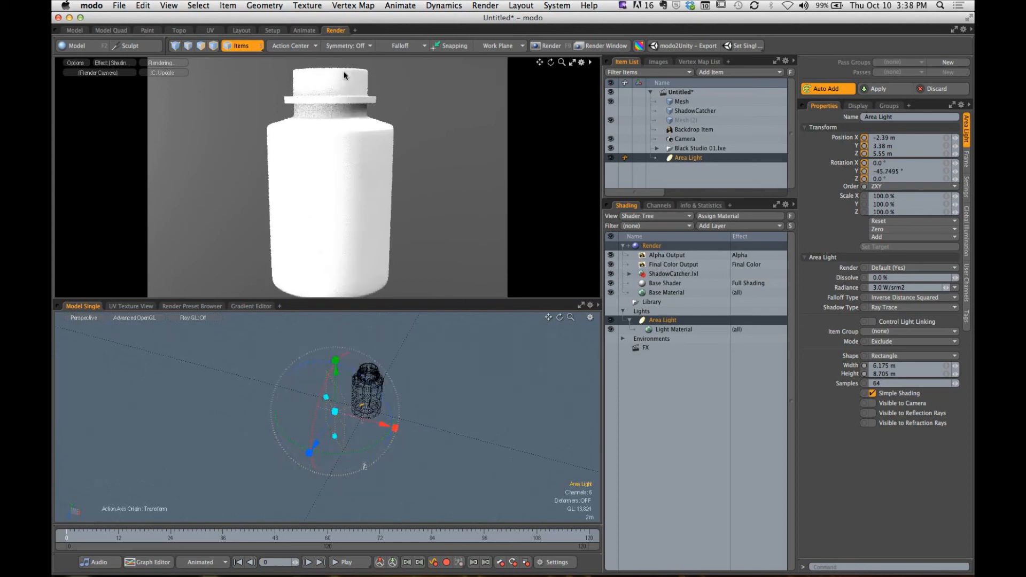
- Set the action center to Selection and slide the area light along its own axes to X -5.714 m, Z 5.5772 m
click(296, 48)
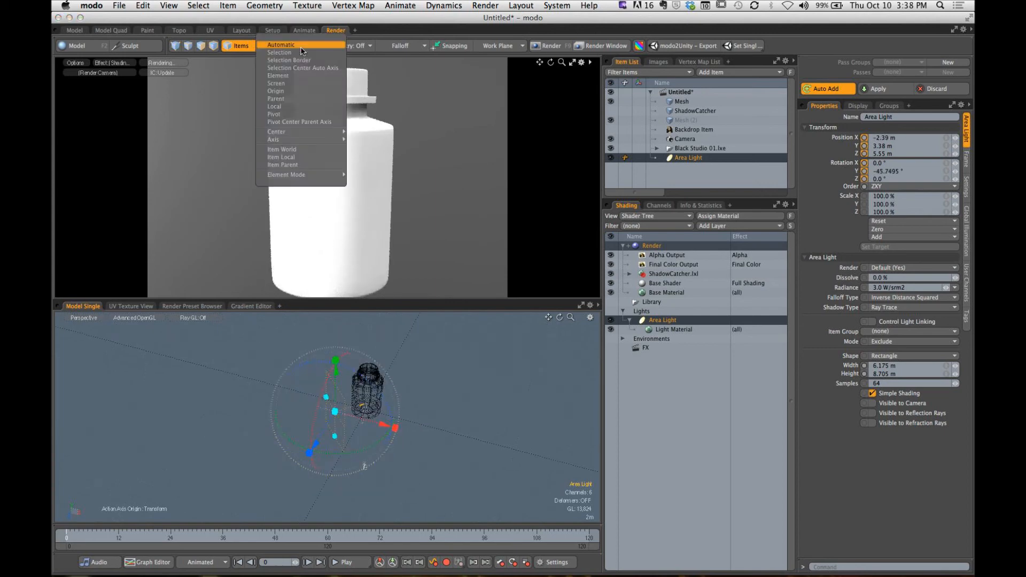
click(280, 60)
drag(287, 425, 268, 429)
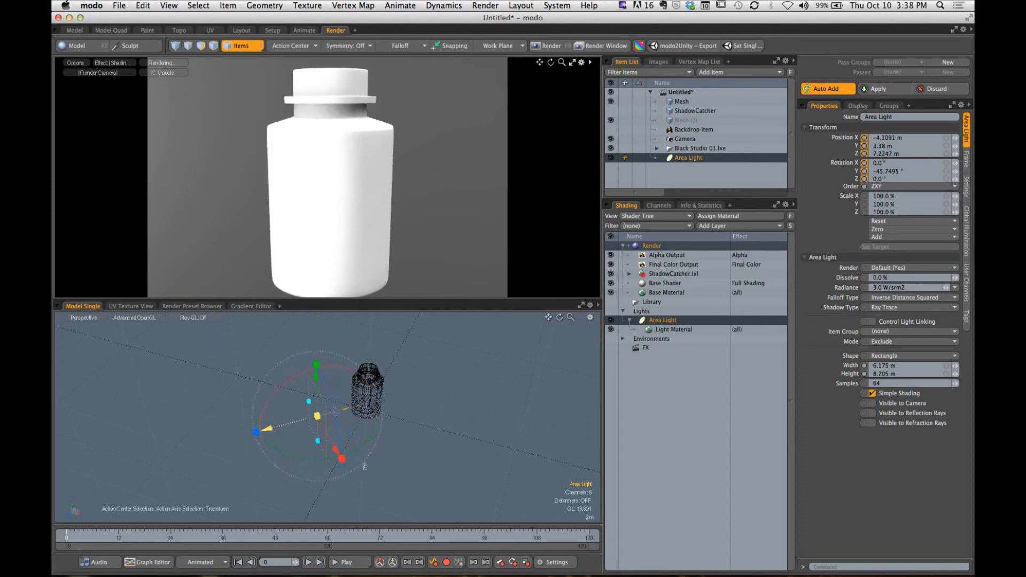
drag(335, 453, 327, 441)
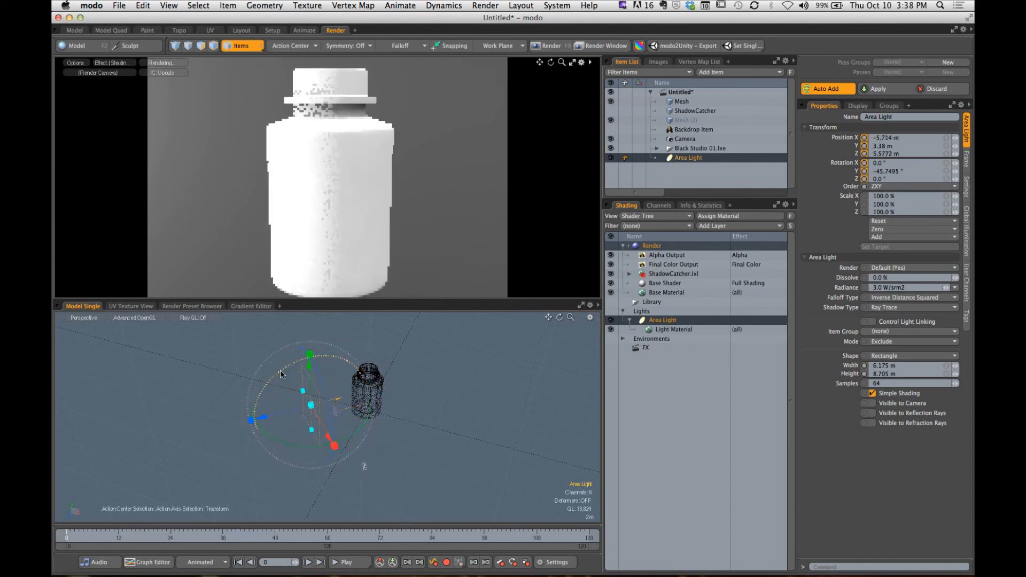
- Raise the area light to Y 4.7702 m with an X rotation of -6.7885°, and show the ShadowCatcher again
drag(280, 370, 316, 354)
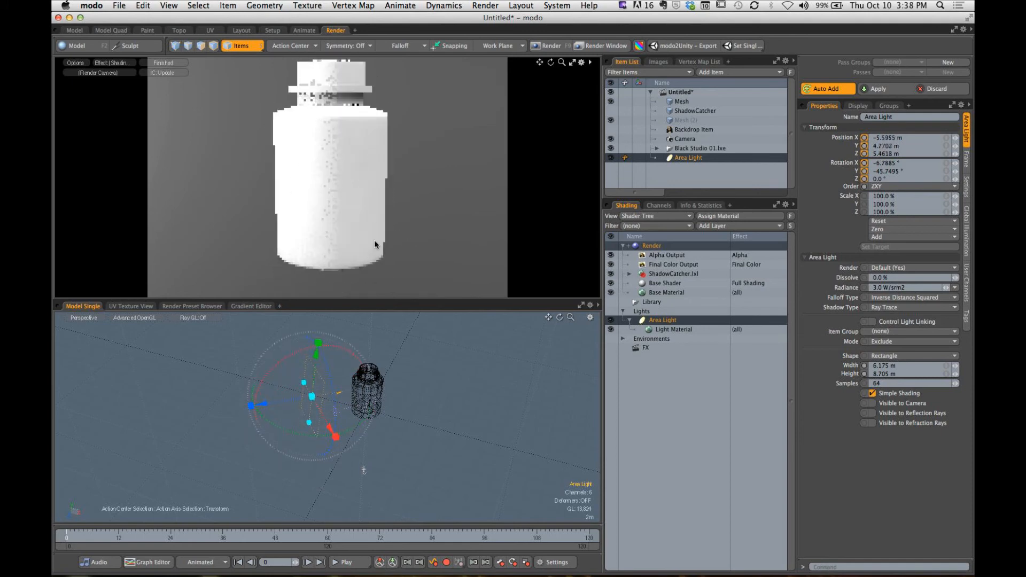
click(611, 110)
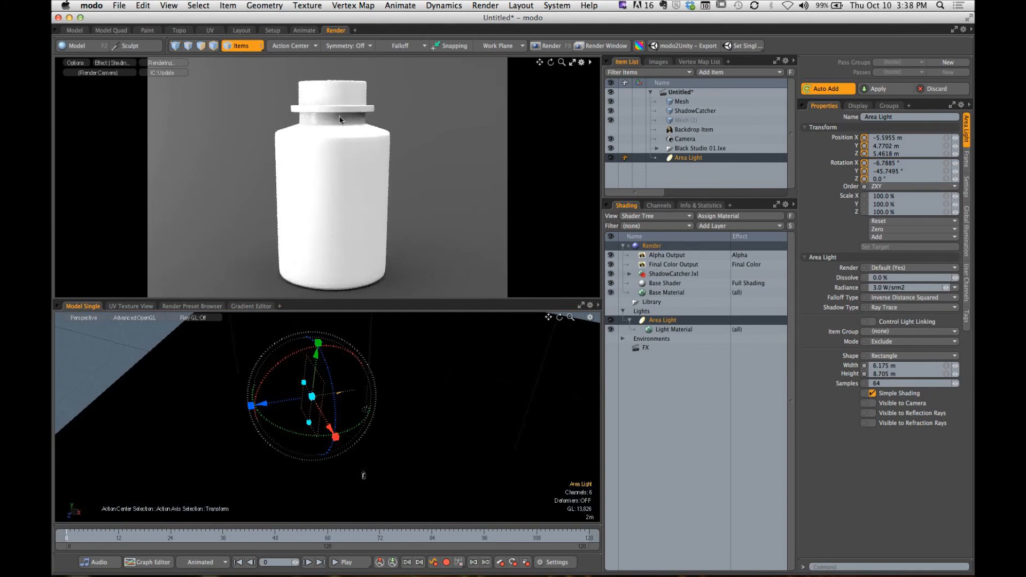
- Enlarge the area light to 7.875 m by 12.105 m and move it back to X -8.654 m, Y 5.2785 m, Z 8.4412 m
drag(264, 404, 250, 406)
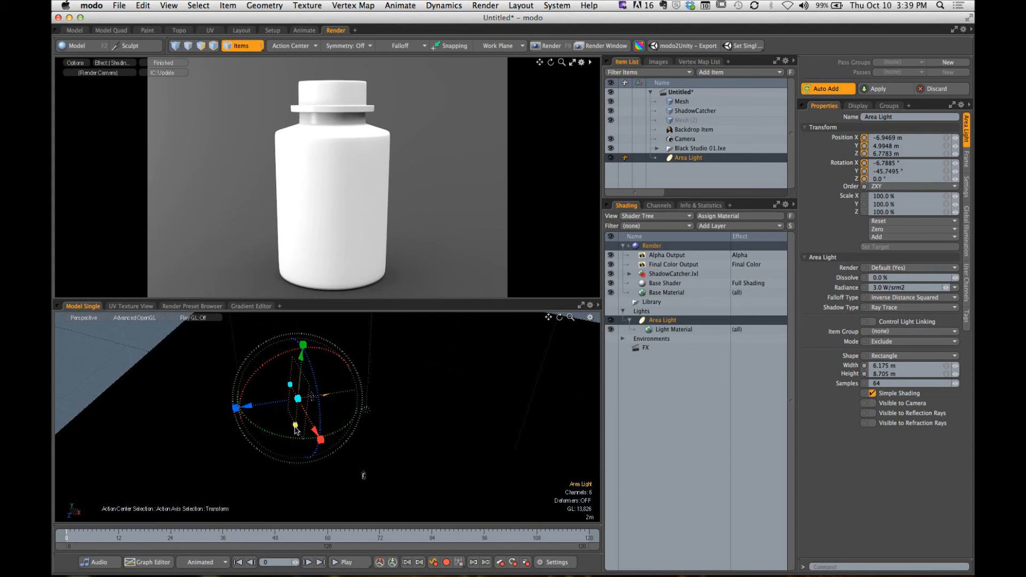
drag(295, 425, 304, 396)
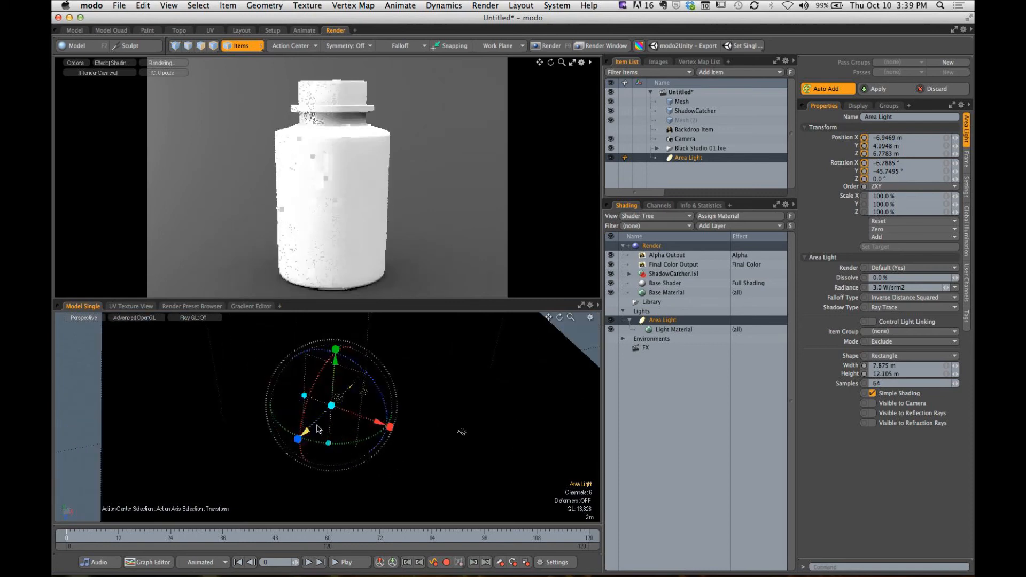
drag(306, 431, 230, 402)
key(space)
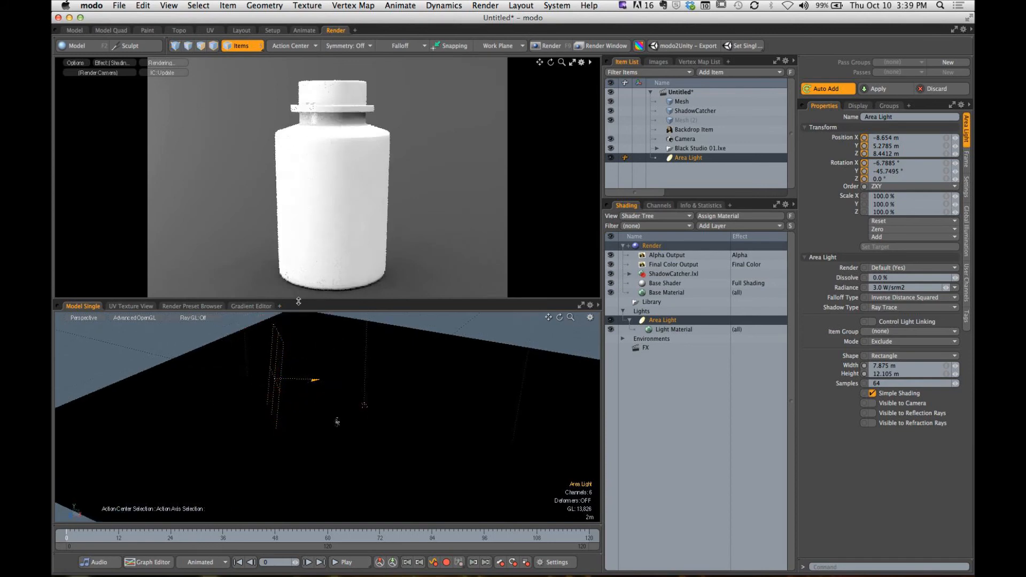
alt+shift+drag(330, 407, 357, 390)
alt+drag(357, 390, 364, 349)
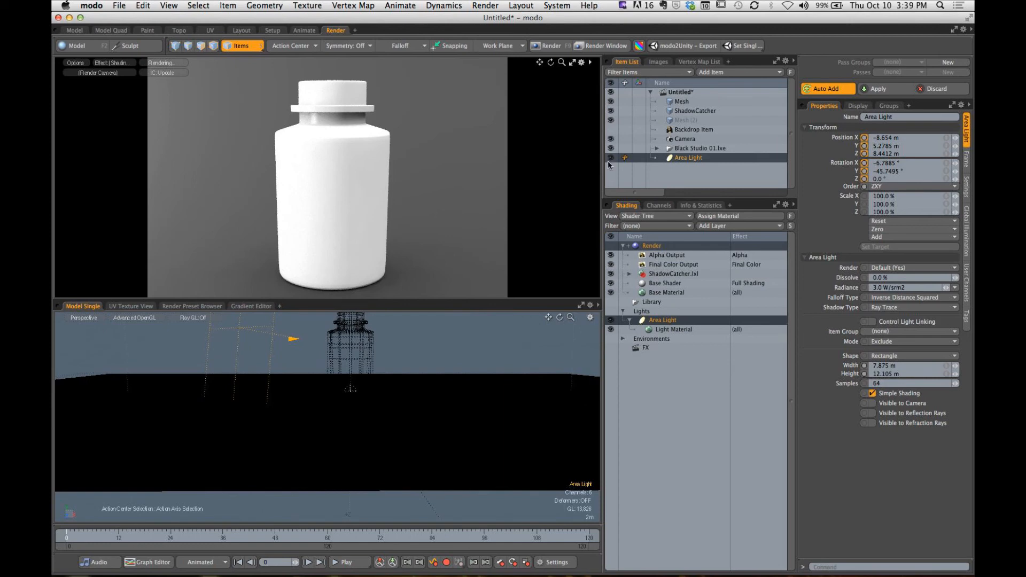
- Hide the ShadowCatcher and move the area light close to the bottle at X -3.3906 m, Z 3.3138 m
click(611, 111)
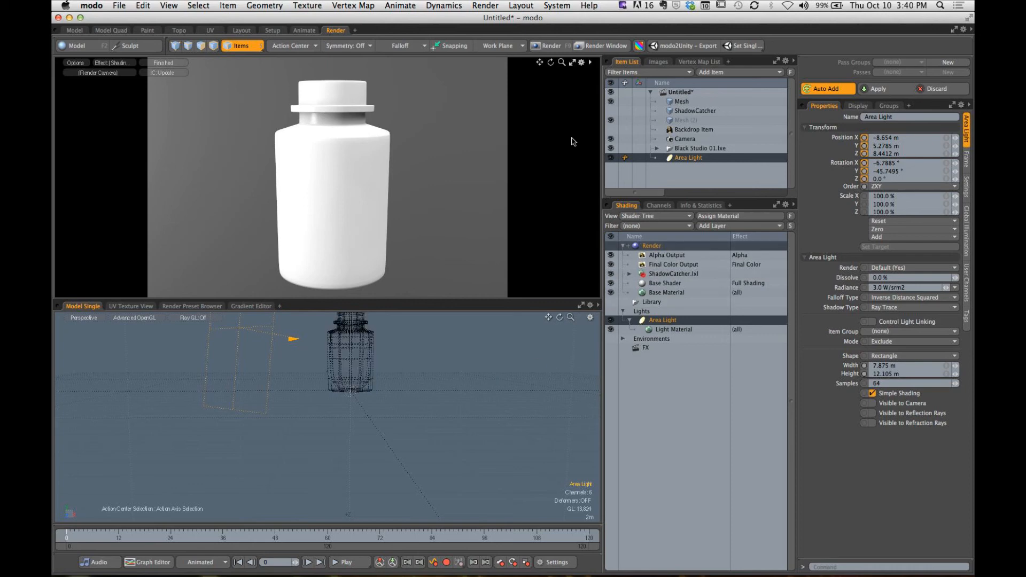
alt+drag(342, 358, 278, 417)
key(w)
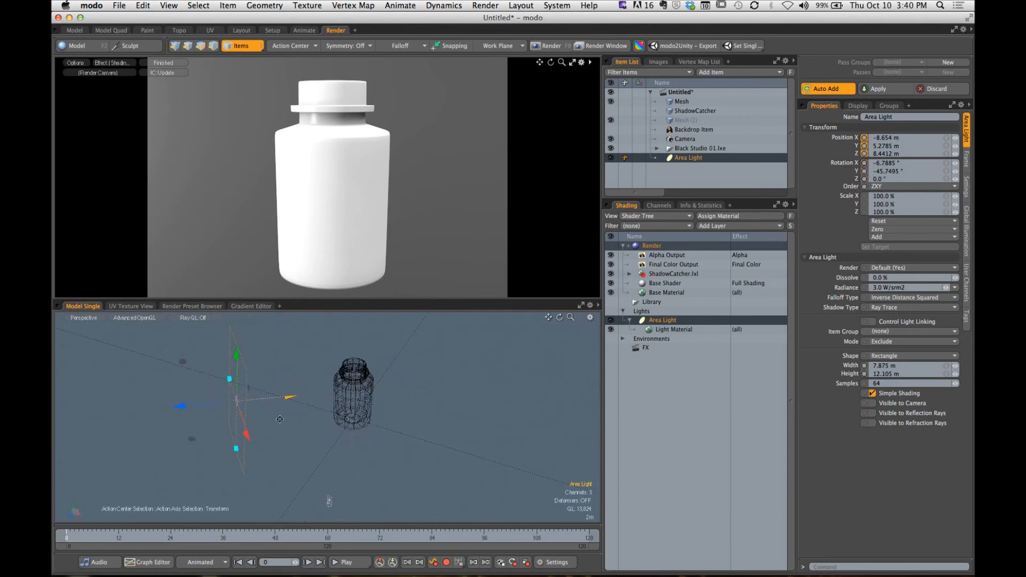
drag(184, 412, 263, 406)
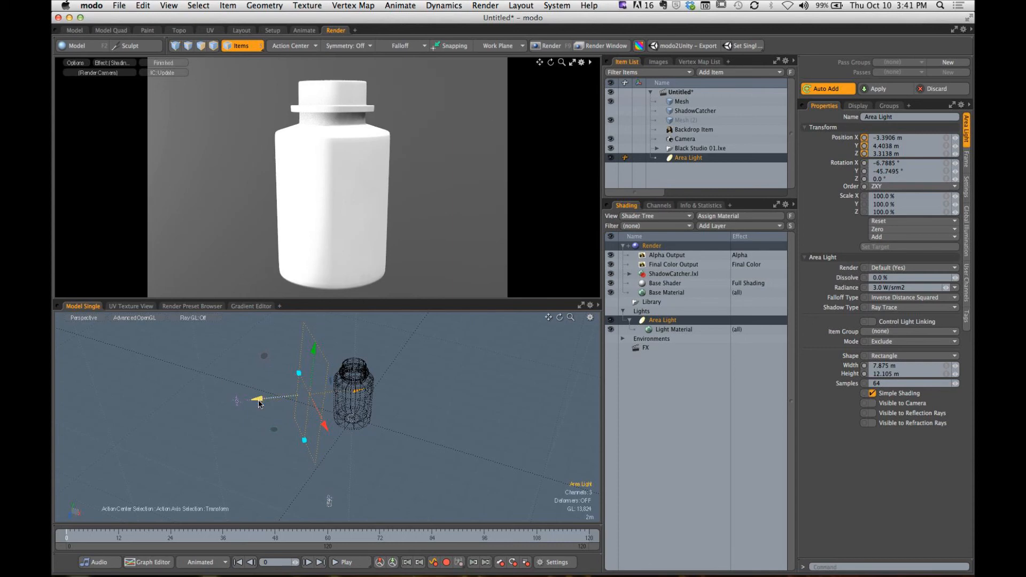
- Try the area light far away at X -17.1893 m, Z 16.7561 m, and bring it back to X -7.3026 m, Z 7.1247 m
drag(259, 404, 163, 410)
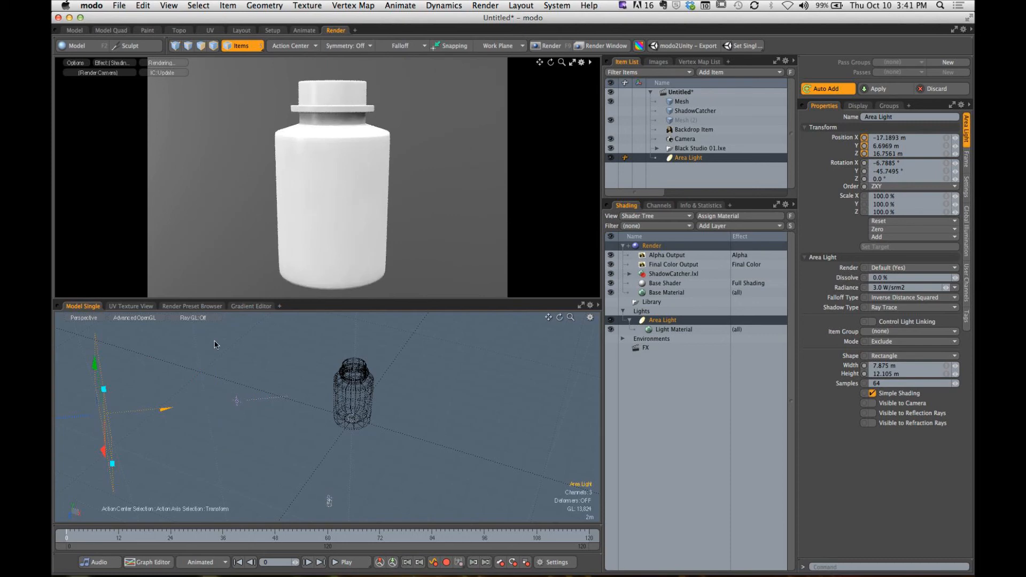
alt+drag(236, 405, 258, 394)
key(super+z)
key(q)
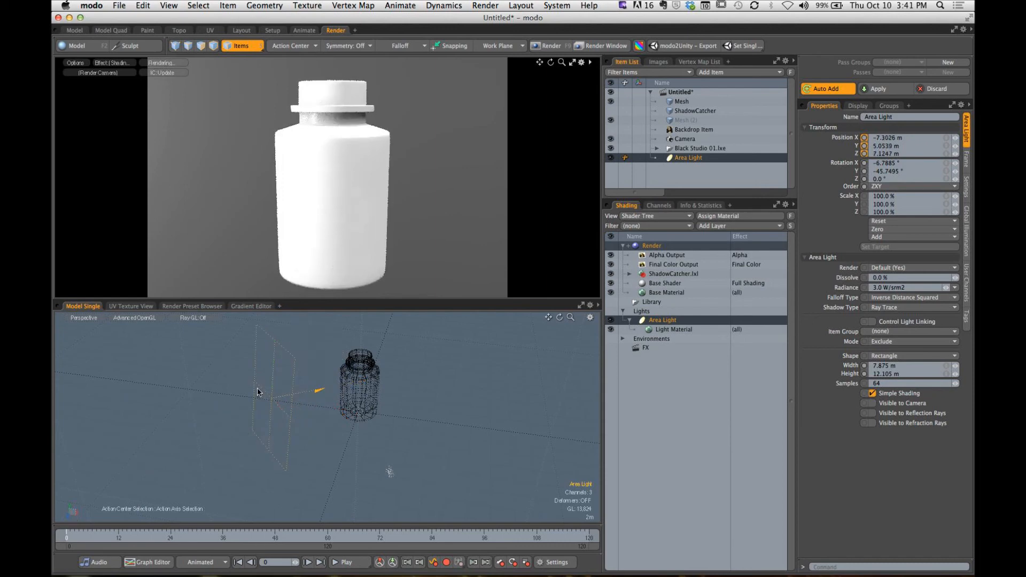
- Try enlarging the area light to 29.875 m wide and 27.305 m high, and undo the resizing
alt+drag(322, 373, 342, 375)
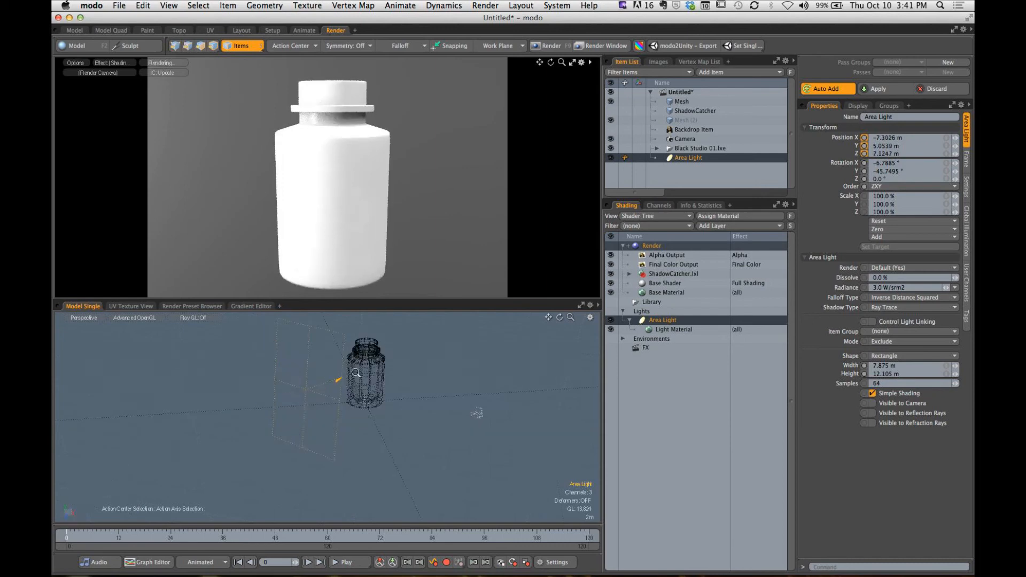
scroll(332, 383, down, 5)
key(y)
drag(324, 416, 322, 458)
drag(309, 377, 261, 361)
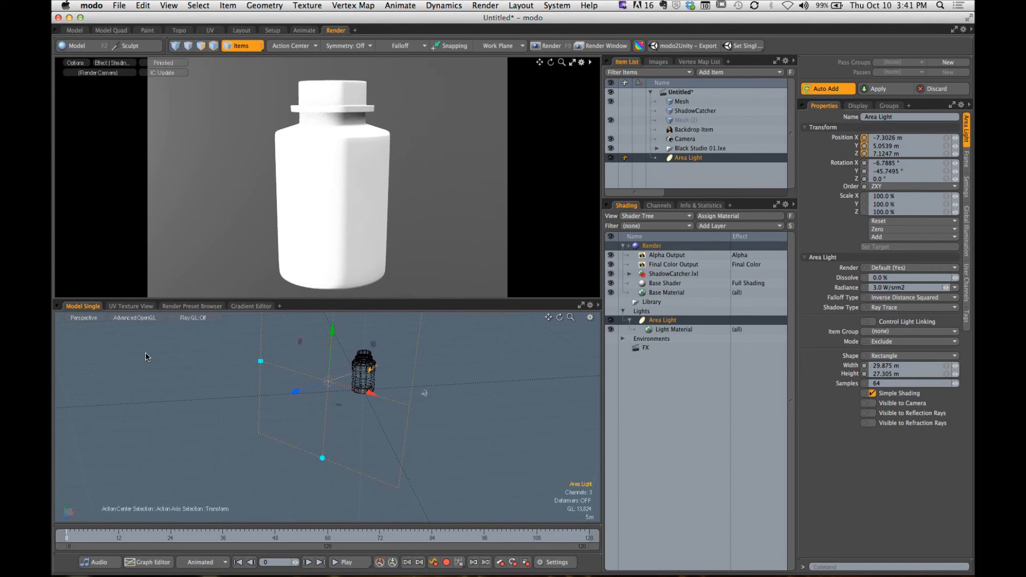
key(super+z)
key(super+z)
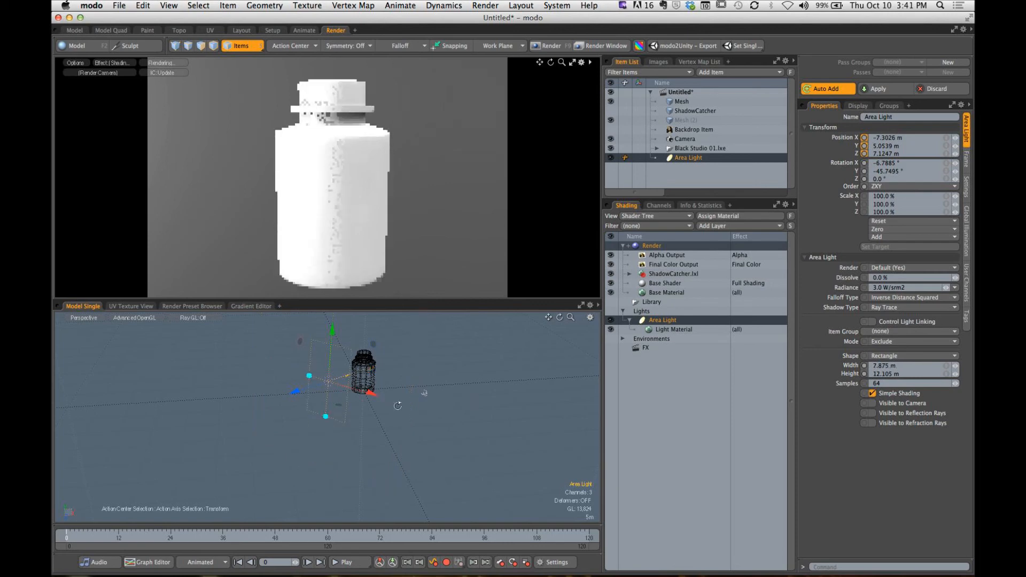
- Deselect the area light and replace the studio environment with the Black 01 preset
alt+drag(431, 398, 351, 407)
click(421, 394)
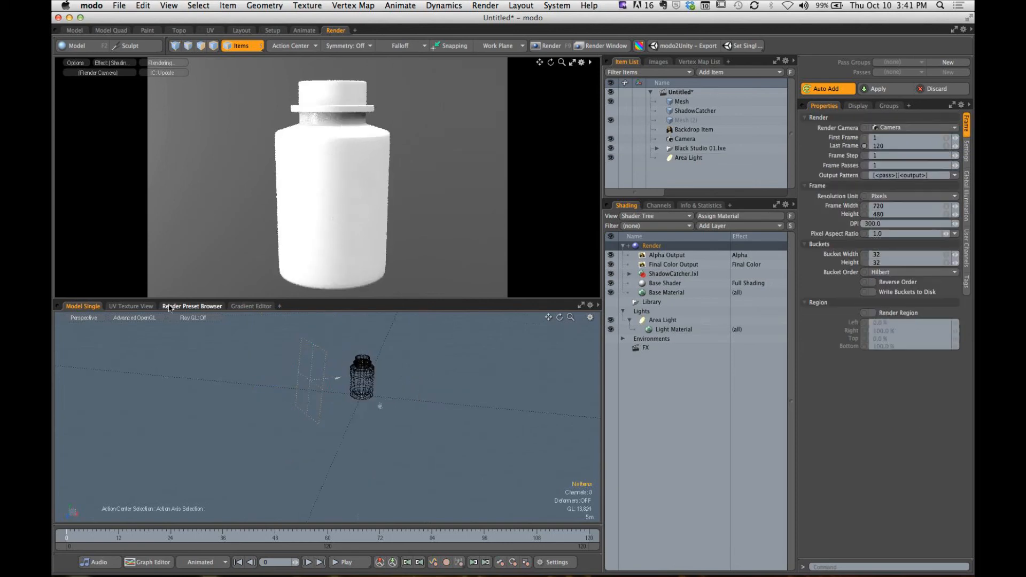
click(183, 308)
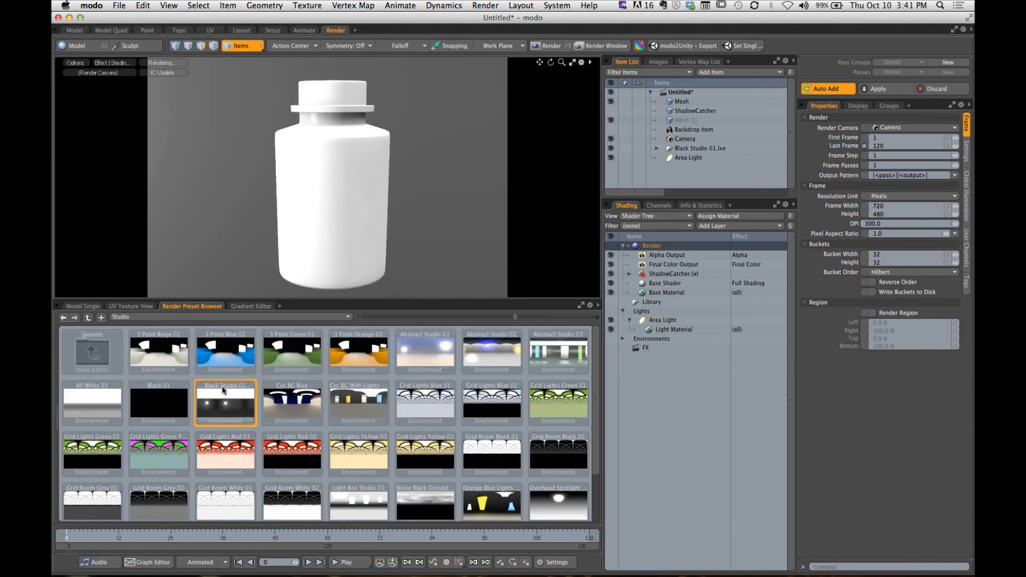
double_click(150, 406)
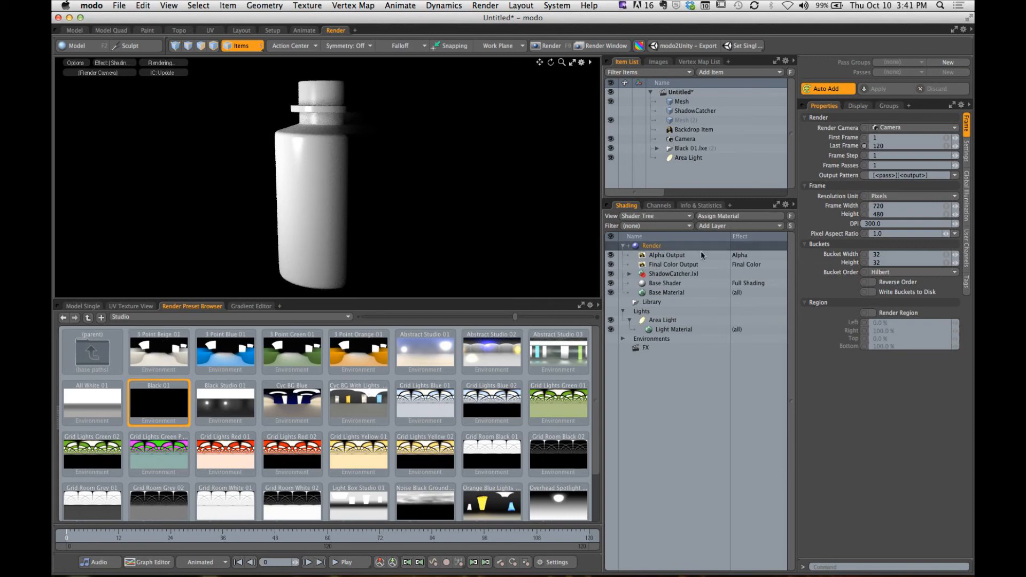
- Set the Base Material's specular amount to 0%
click(659, 292)
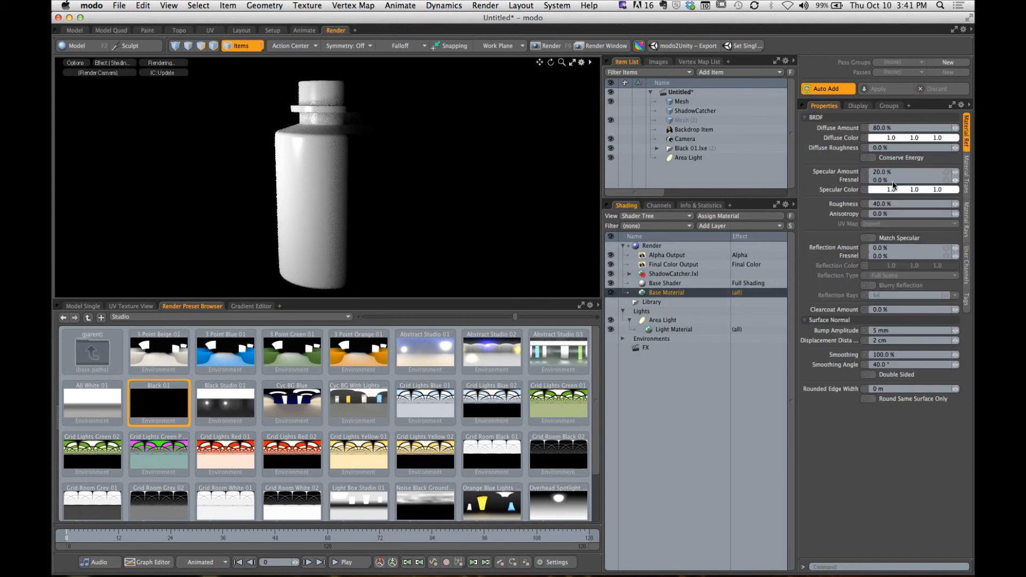
drag(956, 173, 883, 193)
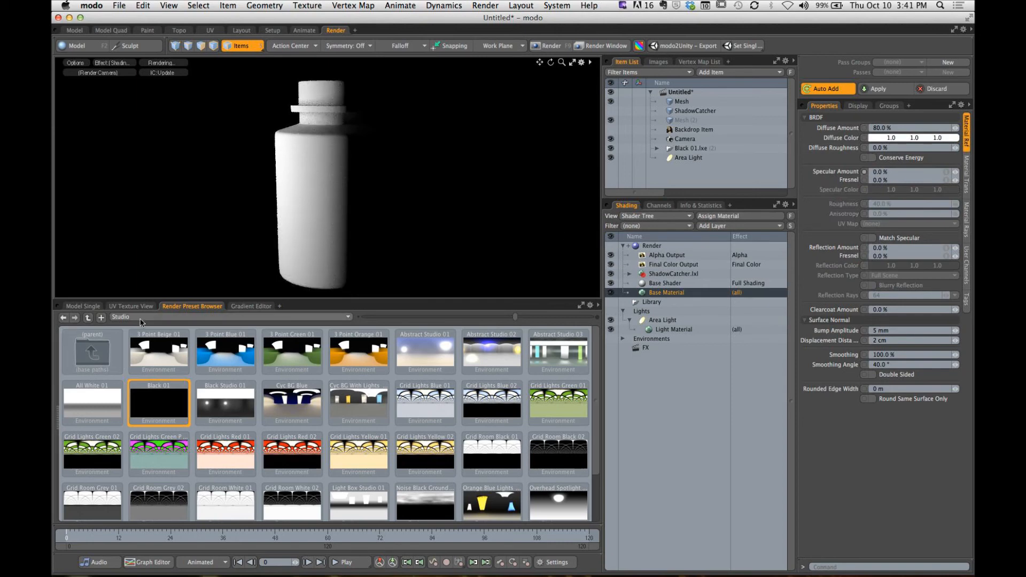
- Move the area light to X -9.9838 m, Y 5.3139 m, Z 7.503 m and rotate it to about -53.3° in Y, facing the bottle
click(82, 306)
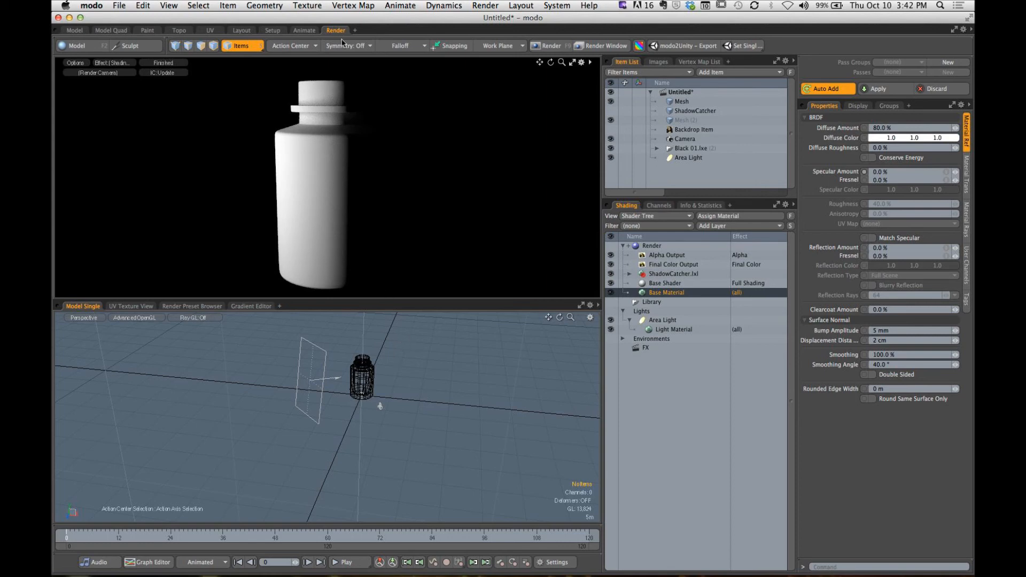
click(325, 369)
alt+drag(330, 395, 459, 412)
key(y)
drag(296, 390, 283, 395)
drag(345, 406, 310, 439)
key(e)
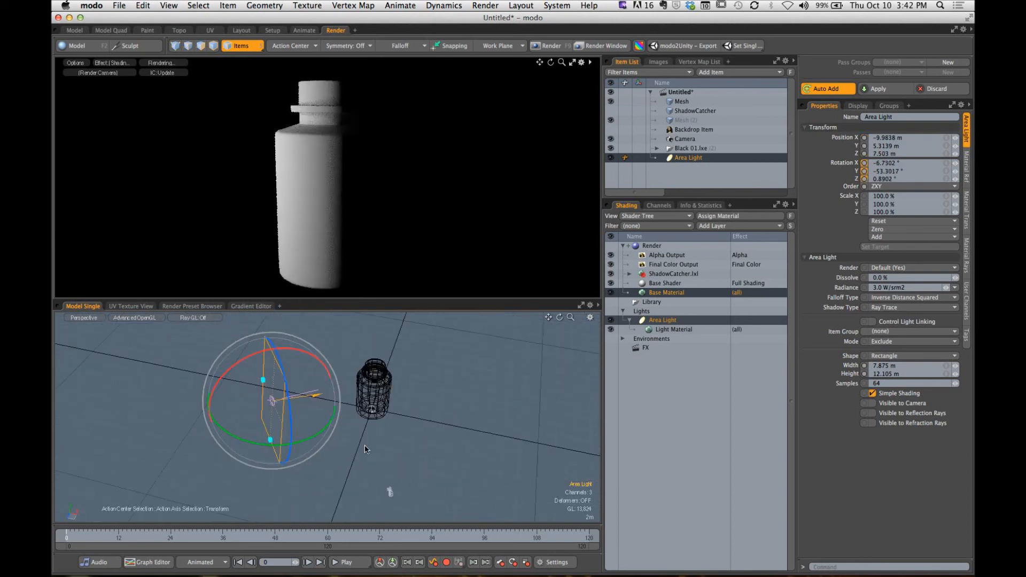
click(392, 452)
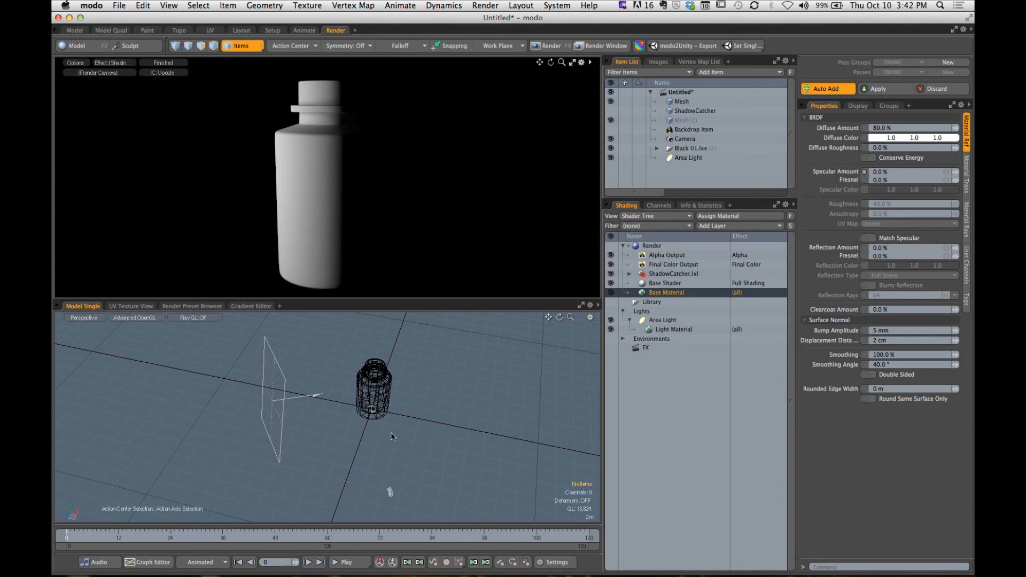
click(389, 490)
mouse_move(425, 501)
mouse_down()
mouse_move(378, 390)
mouse_move(373, 416)
mouse_up()
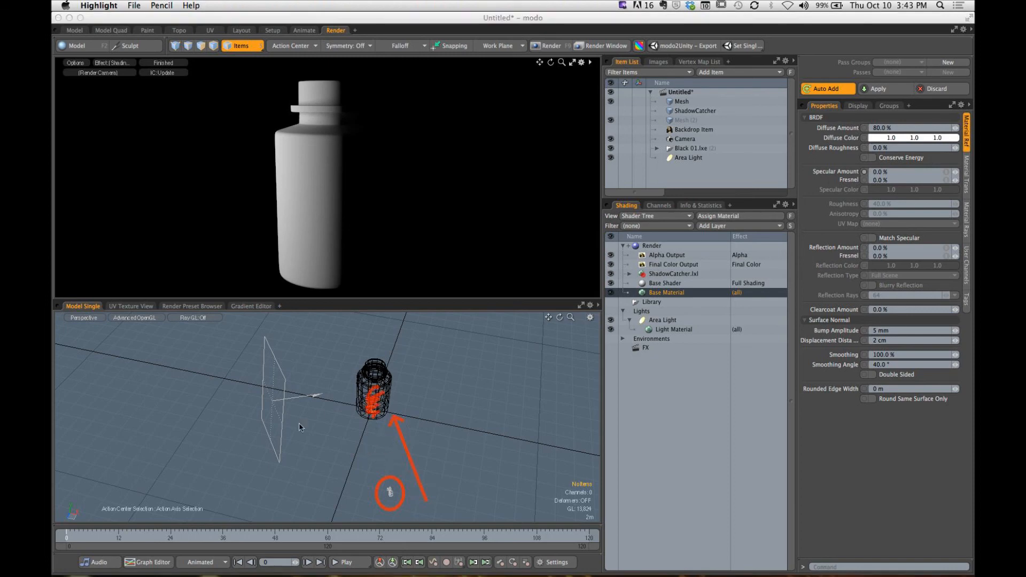
drag(118, 363, 142, 362)
mouse_move(157, 431)
mouse_down()
mouse_move(247, 409)
mouse_move(238, 416)
mouse_up()
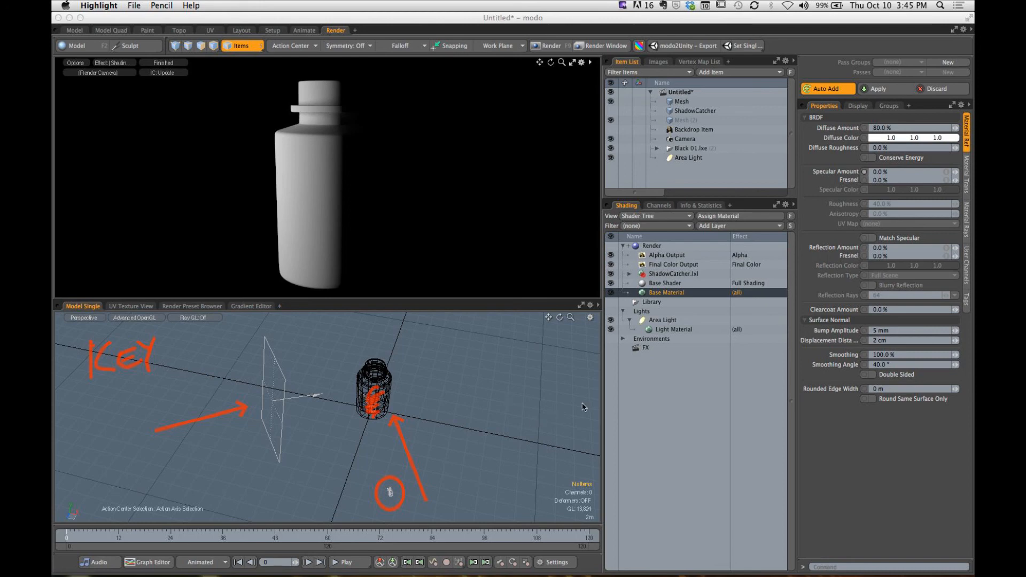
key(Escape)
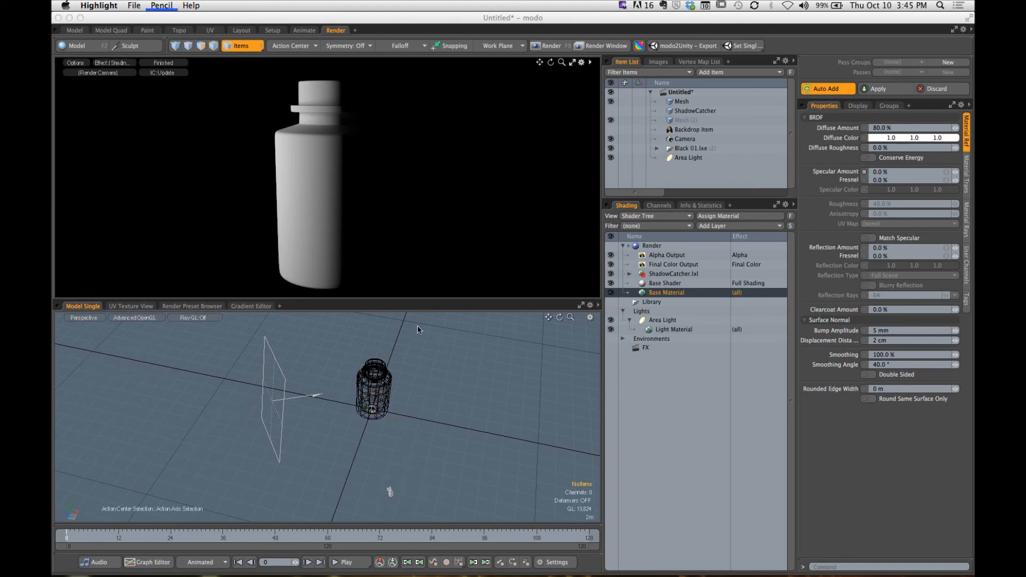
- Try the area light close to the bottle at X -5.047 m, Z 3.8234 m, and pull it back to X -8.3117 m, Z 6.2567 m
click(285, 378)
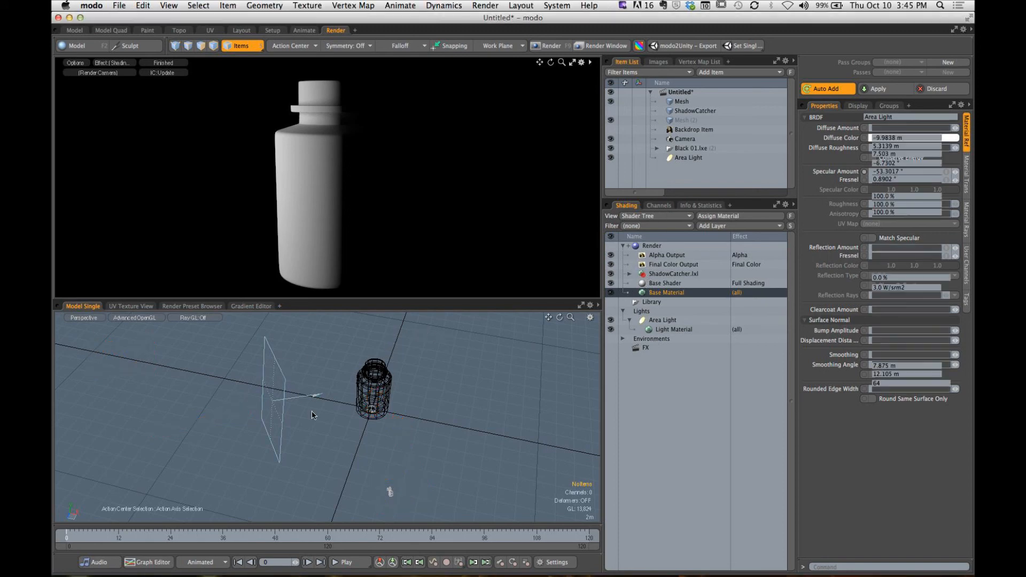
key(y)
drag(226, 413, 271, 400)
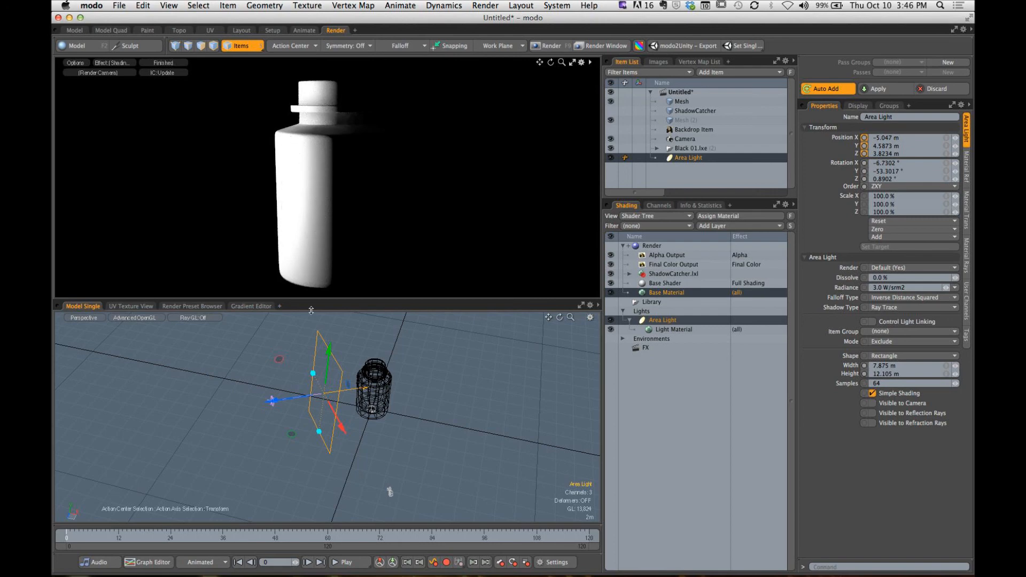
drag(295, 401, 251, 410)
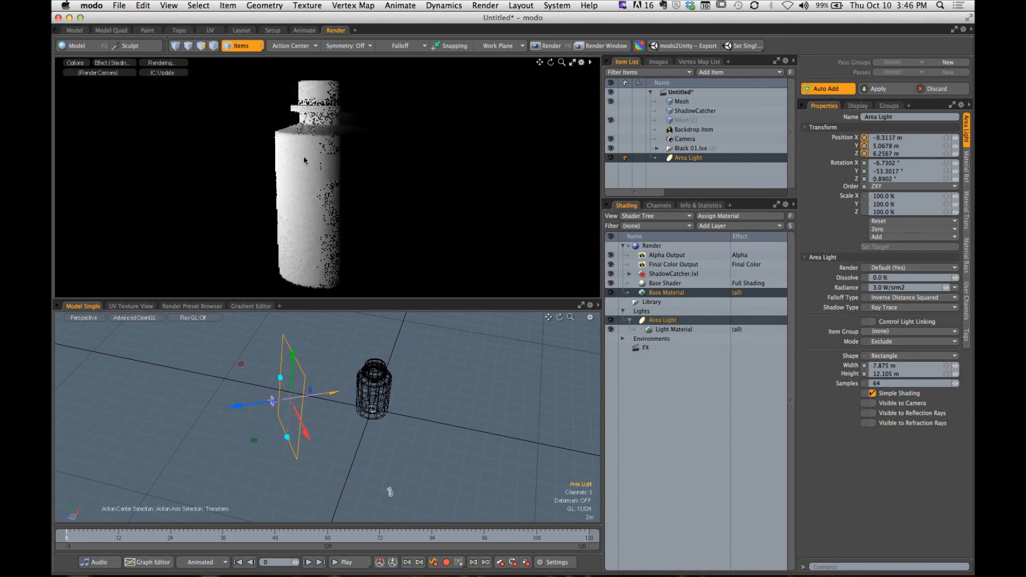
- Swing the area light toward the camera to X -6.8741 m, Y 5.1049 m, Z 8.1782 m, with a Y rotation of -42.0929°, and deselect it
alt+drag(343, 408, 333, 481)
key(e)
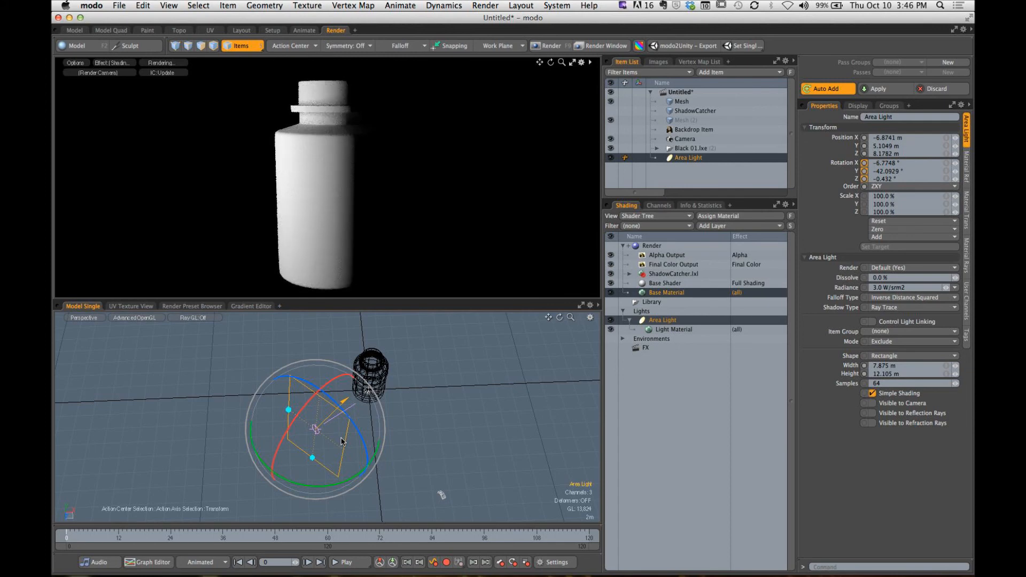
key(q)
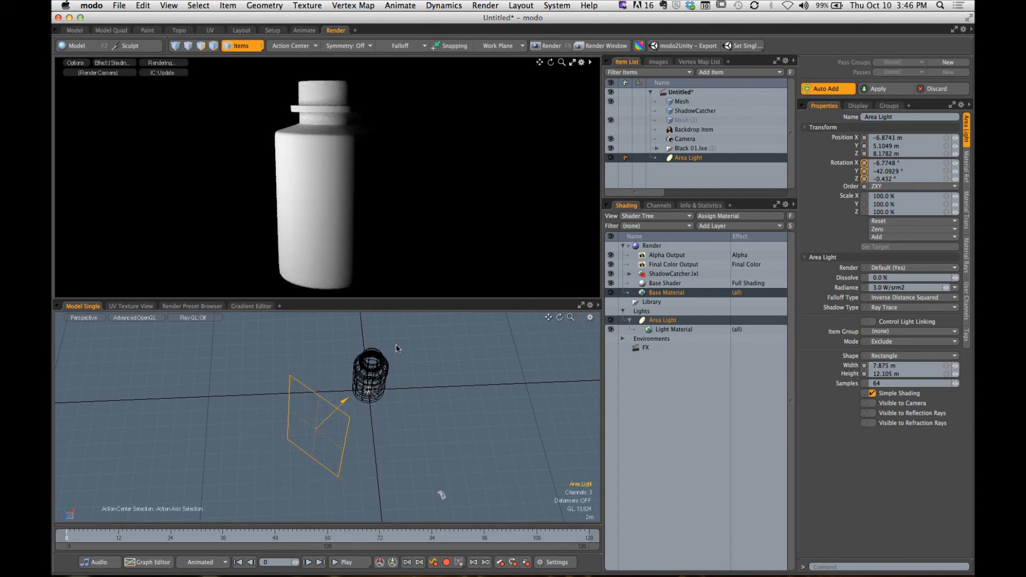
click(411, 386)
- Switch the model viewport to the Top view, framing the bottle, area light and camera
alt+drag(411, 386, 356, 411)
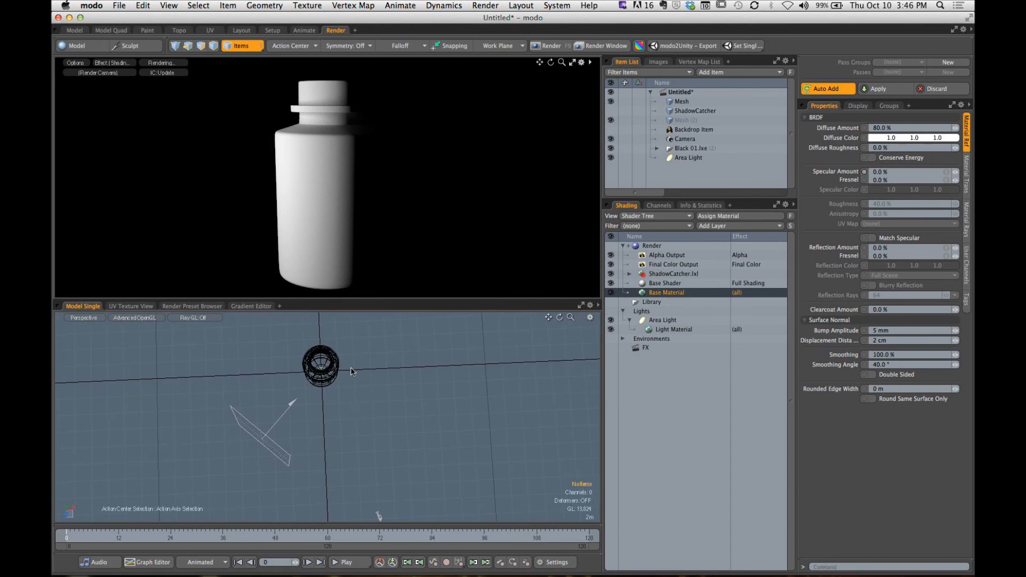
key(ctrl+space)
click(352, 314)
alt+drag(352, 368, 355, 344)
ctrl+alt+drag(354, 344, 330, 382)
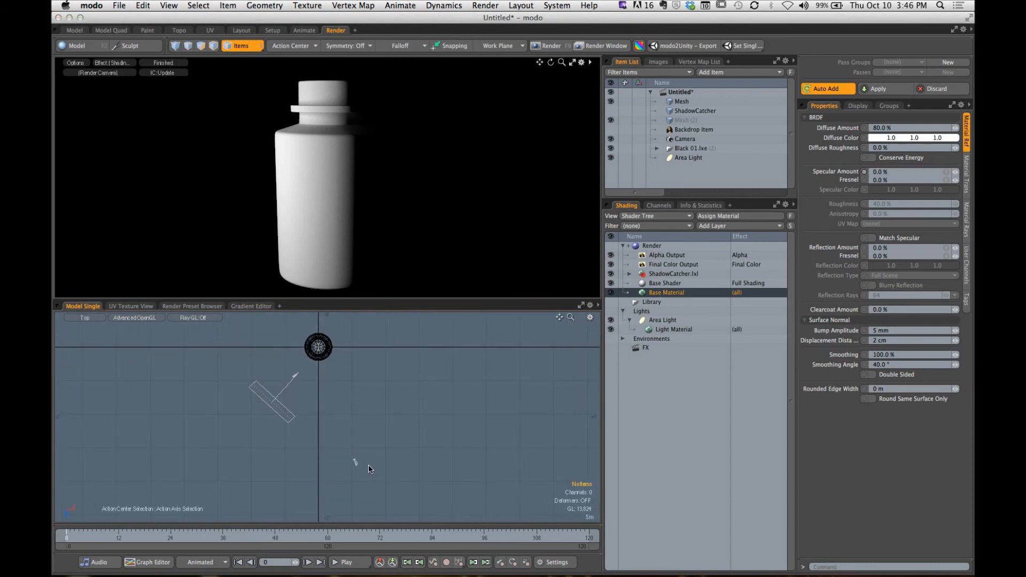
drag(368, 469, 329, 366)
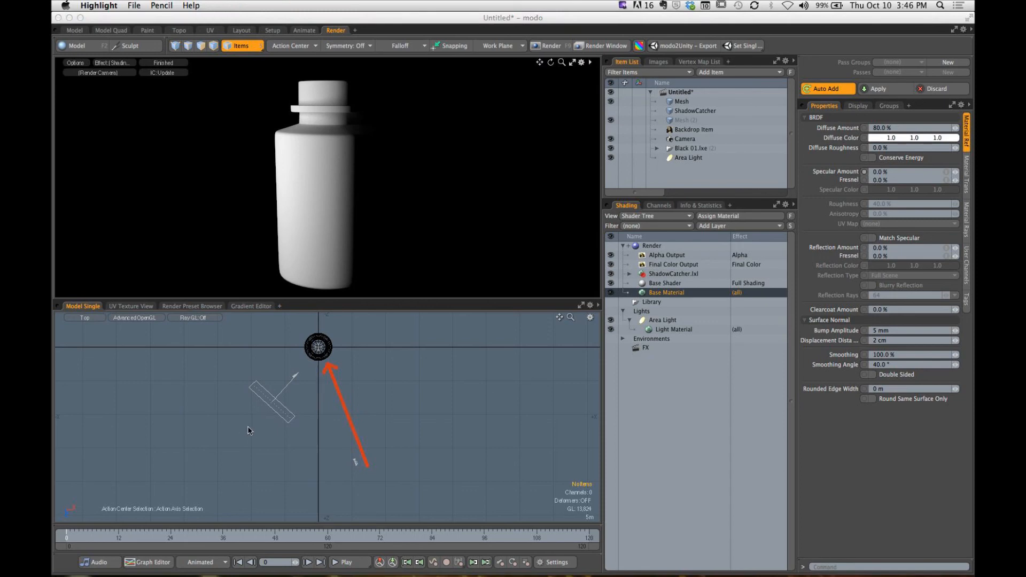
drag(259, 421, 295, 380)
drag(435, 397, 366, 355)
mouse_move(369, 477)
mouse_down()
mouse_move(356, 502)
mouse_move(374, 497)
mouse_up()
mouse_move(219, 436)
mouse_down()
mouse_move(216, 465)
mouse_move(239, 467)
mouse_up()
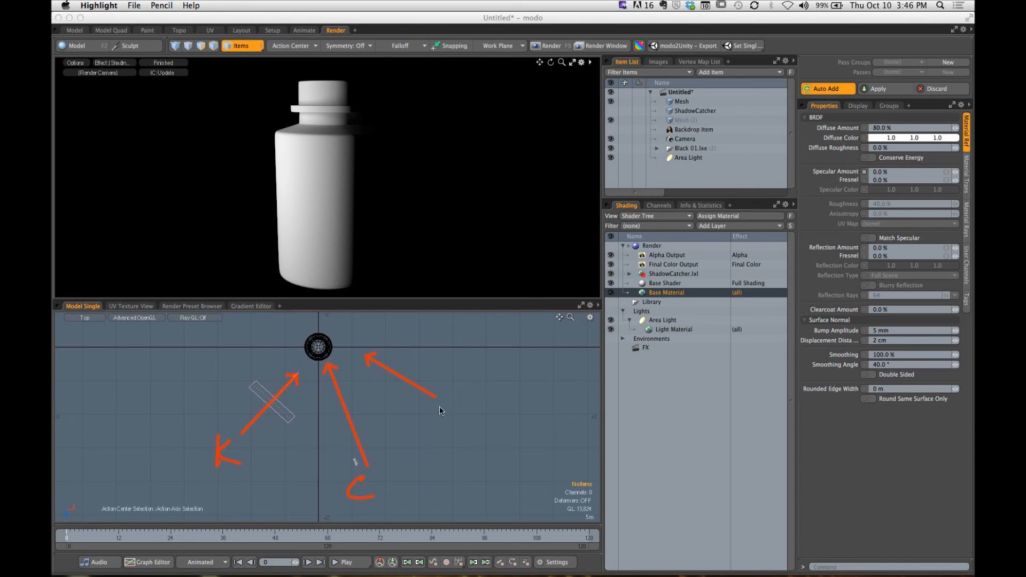
mouse_move(440, 426)
mouse_down()
mouse_move(443, 403)
mouse_move(457, 412)
mouse_up()
drag(470, 409, 470, 421)
mouse_move(461, 408)
mouse_down()
mouse_move(483, 407)
mouse_move(481, 421)
mouse_move(504, 417)
mouse_up()
drag(529, 95, 394, 191)
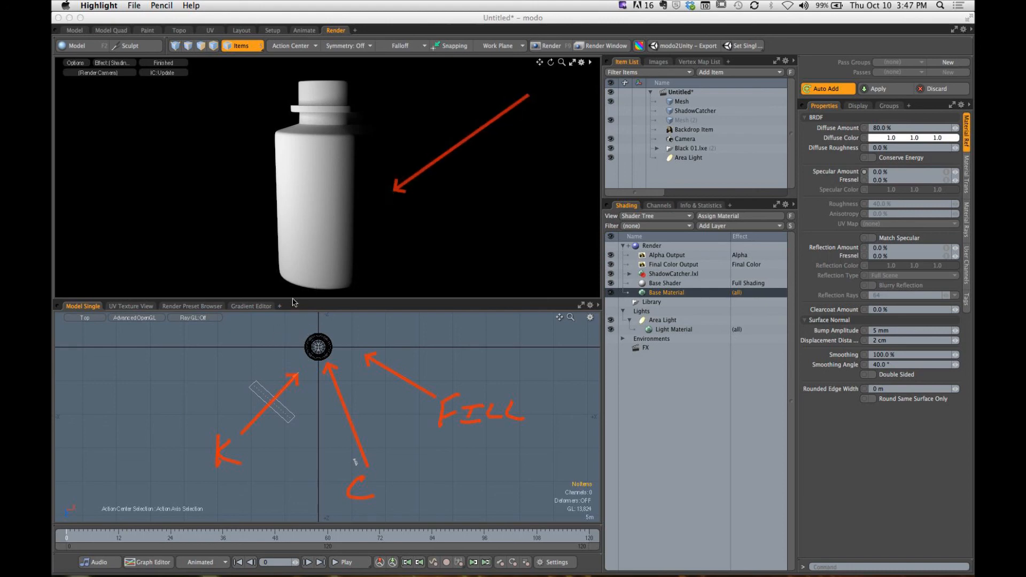
mouse_move(358, 89)
mouse_down()
mouse_move(353, 136)
mouse_move(383, 211)
mouse_move(366, 288)
mouse_move(376, 299)
mouse_up()
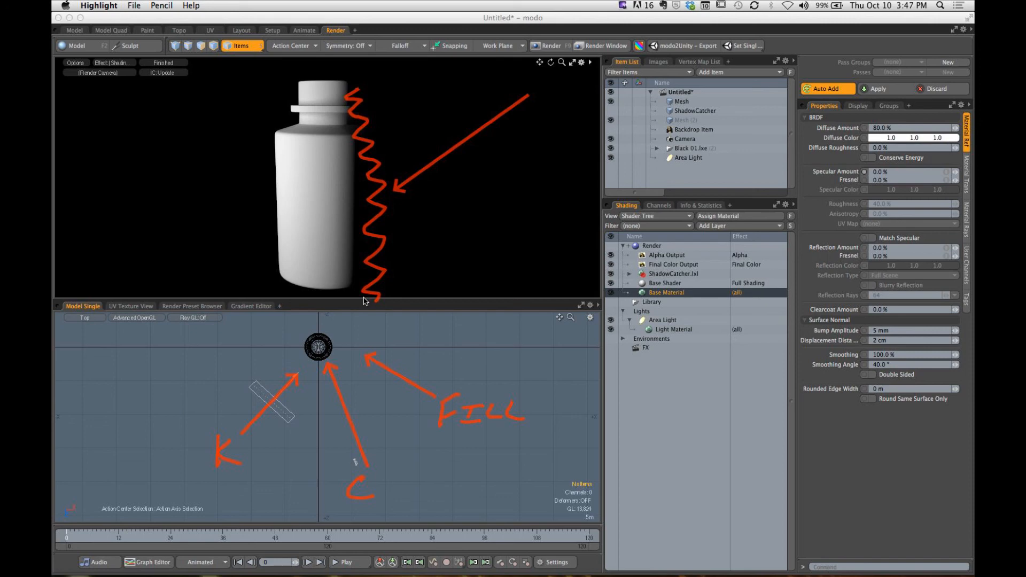
key(Escape)
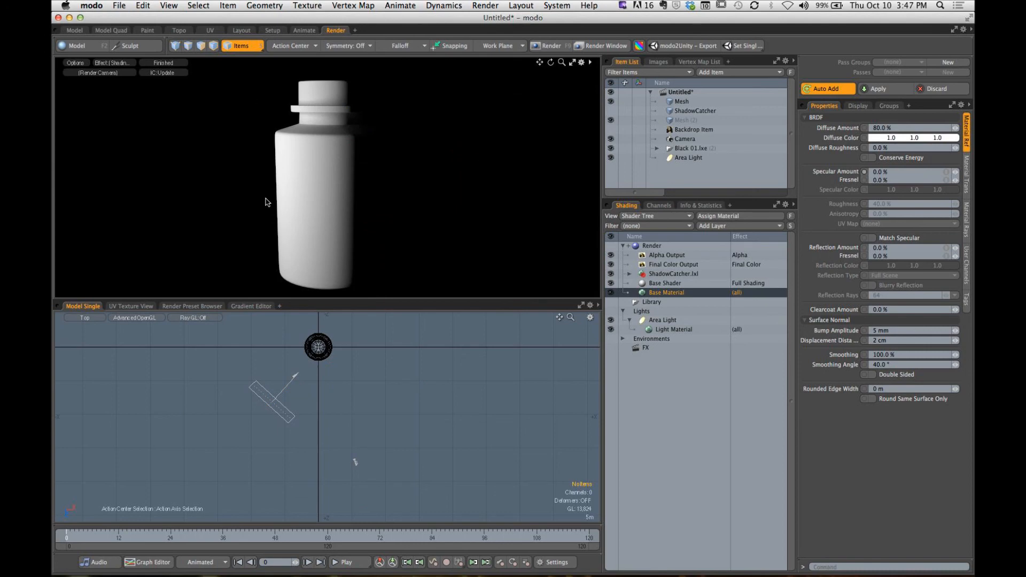
- Duplicate the area light
click(279, 397)
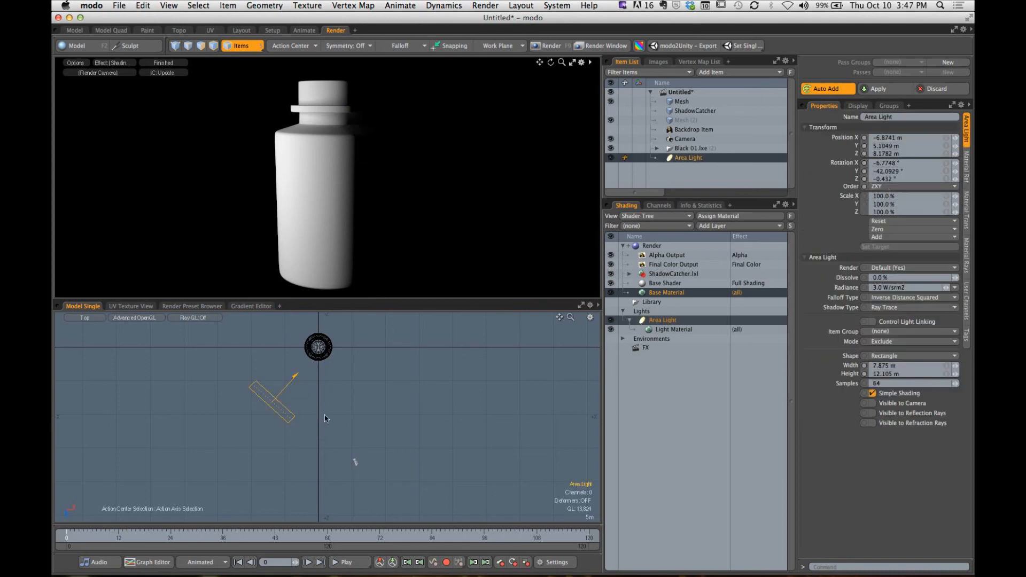
alt+drag(312, 411, 317, 426)
scroll(317, 427, up, 2)
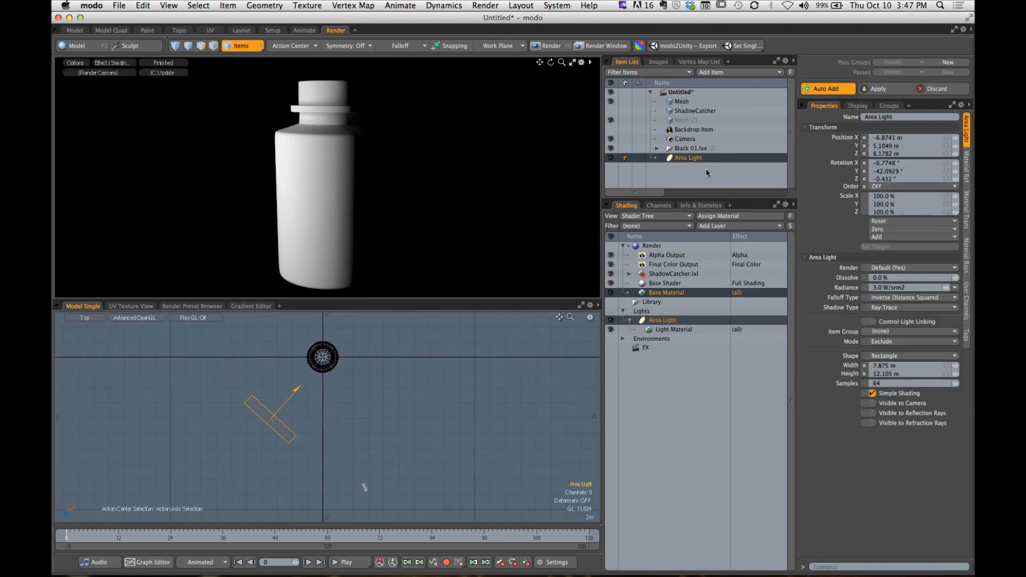
right_click(688, 161)
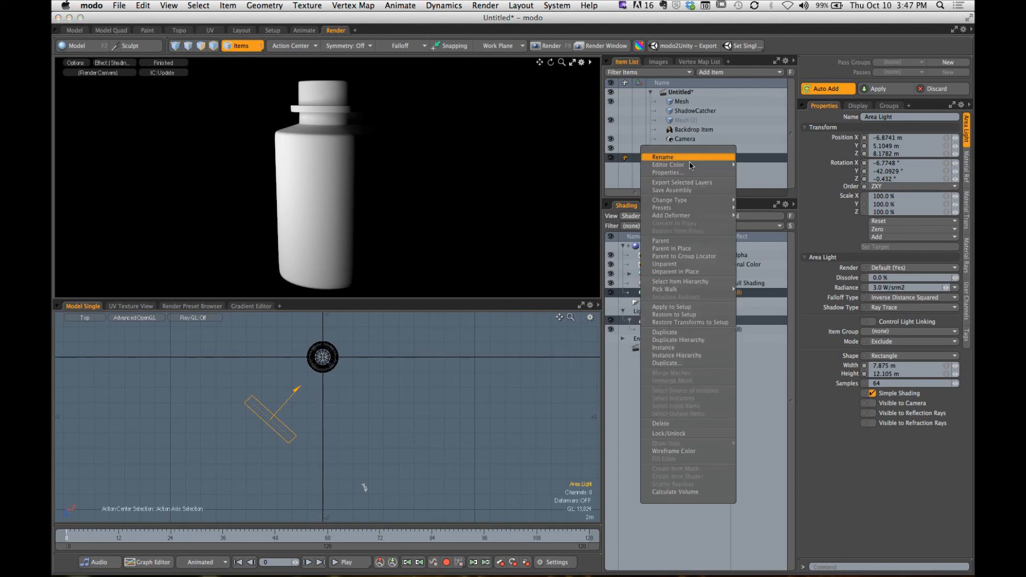
click(675, 335)
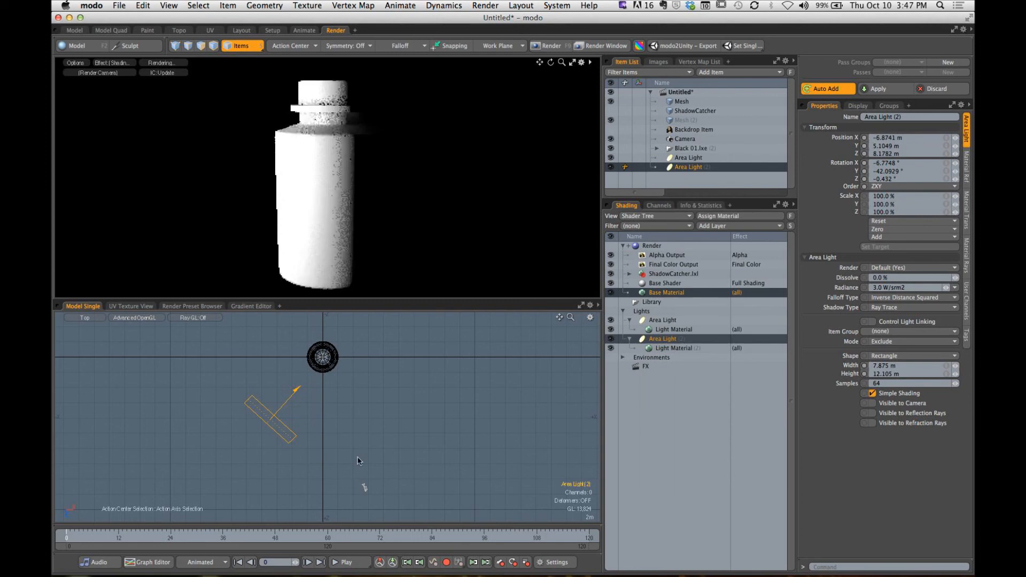
- Place the duplicated light on the bottle's opposite side at X 8.6934 m, Y 3.788 m, Z 8.3049 m, rotated to 43.2742° in Y
key(y)
drag(309, 459, 343, 490)
drag(277, 485, 342, 440)
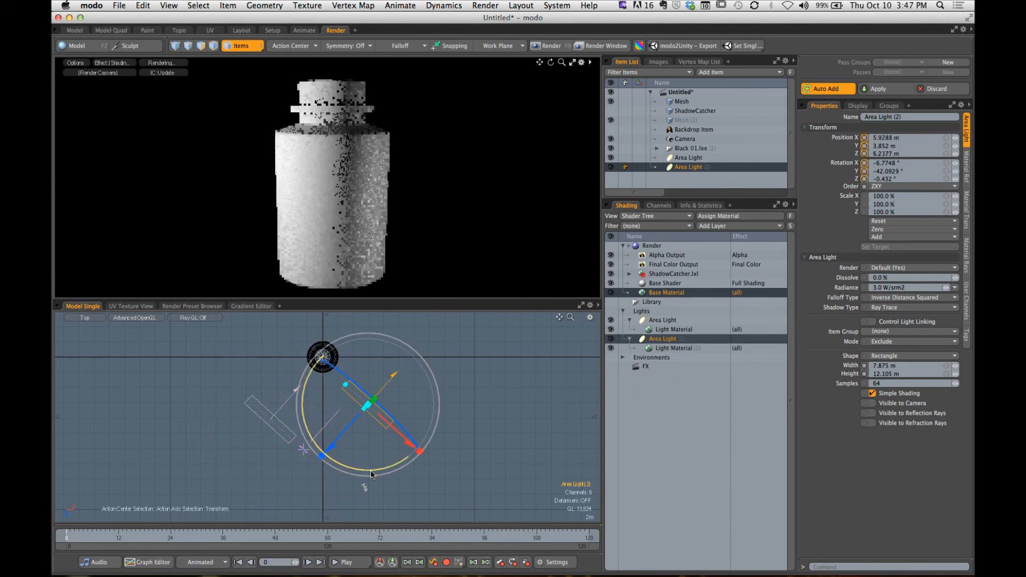
drag(371, 471, 458, 402)
drag(404, 444, 423, 463)
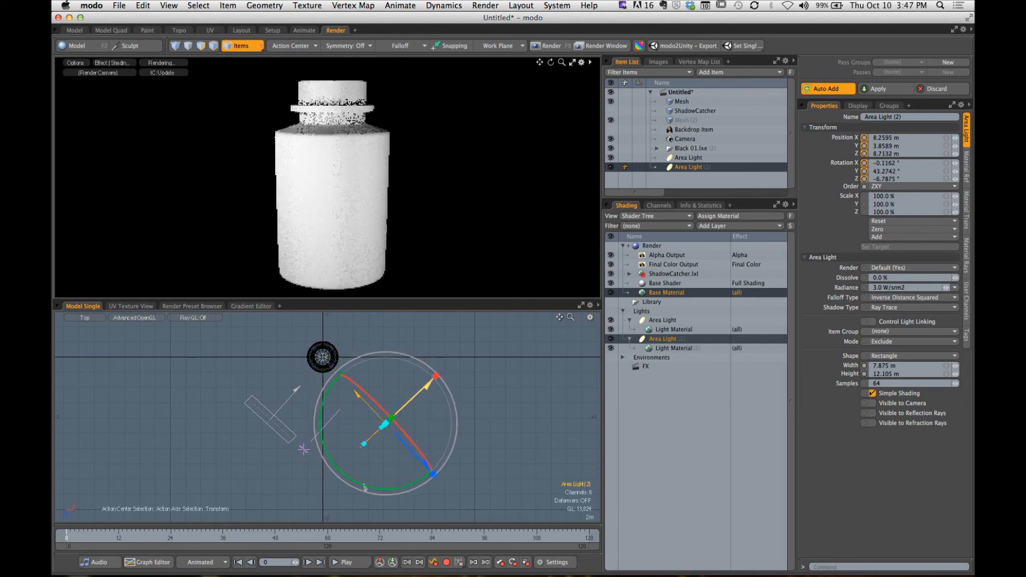
drag(422, 390, 425, 386)
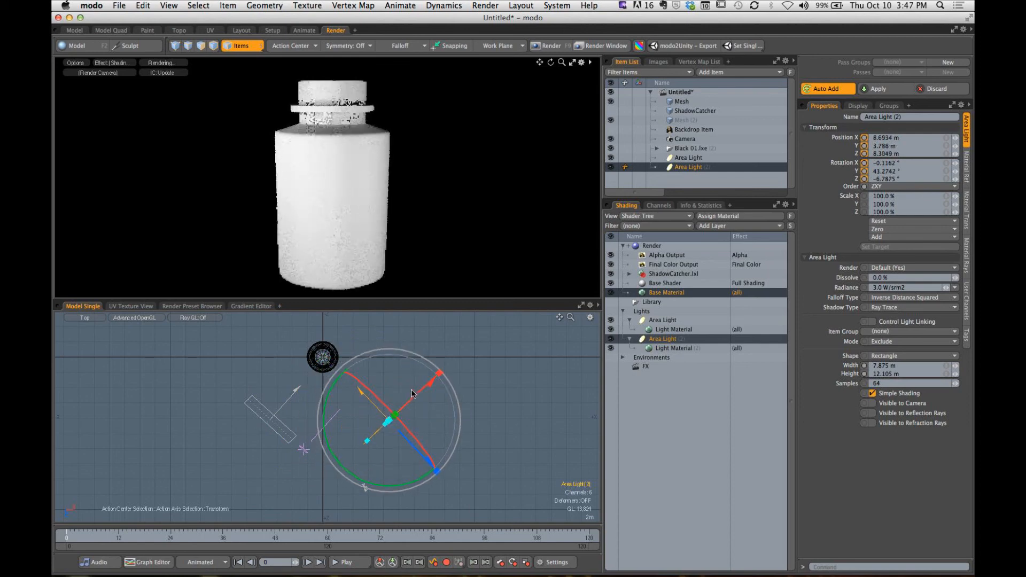
key(space)
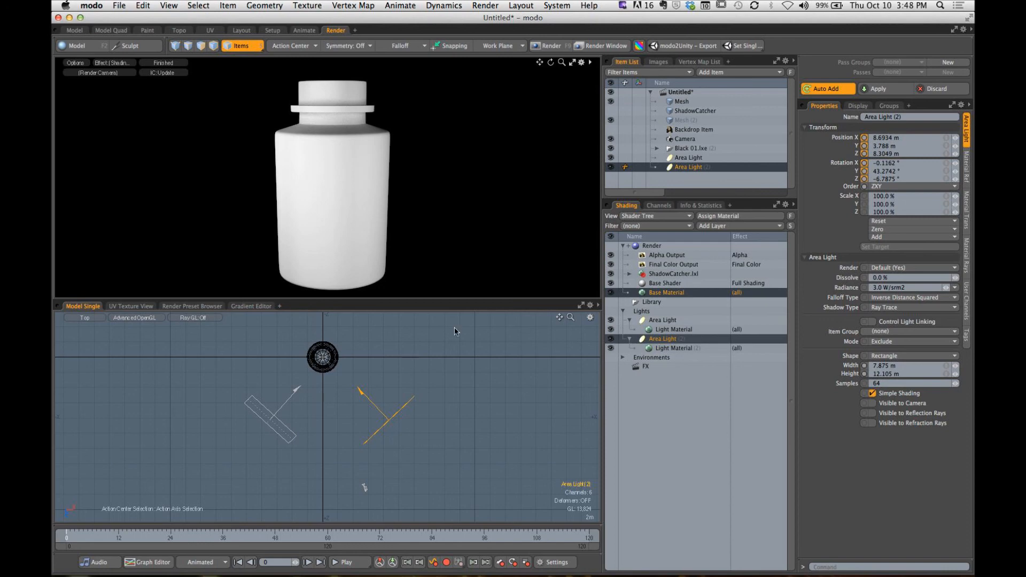
- Rename the duplicated area light as Fill
double_click(689, 167)
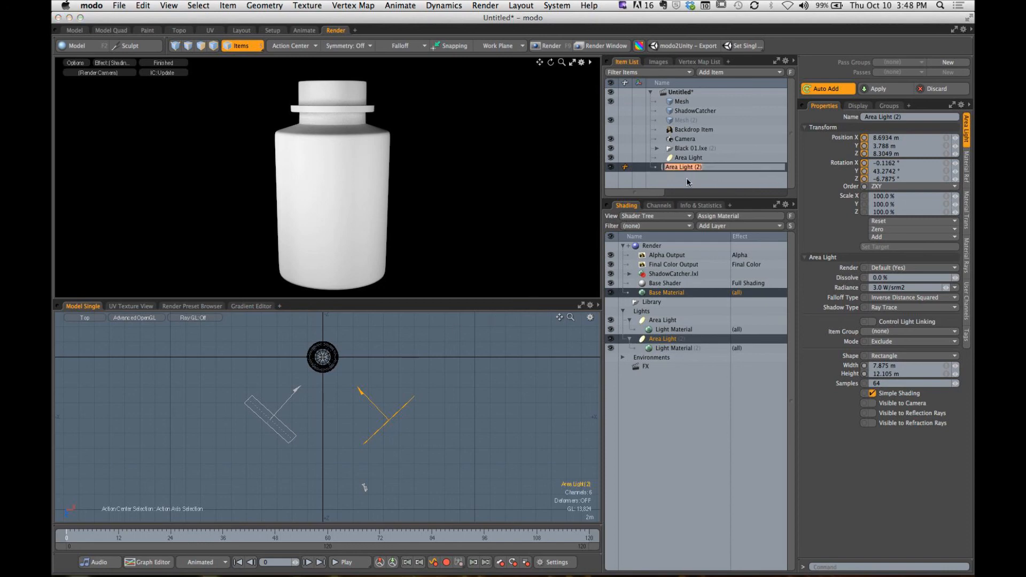
text(Fill)
key(Return)
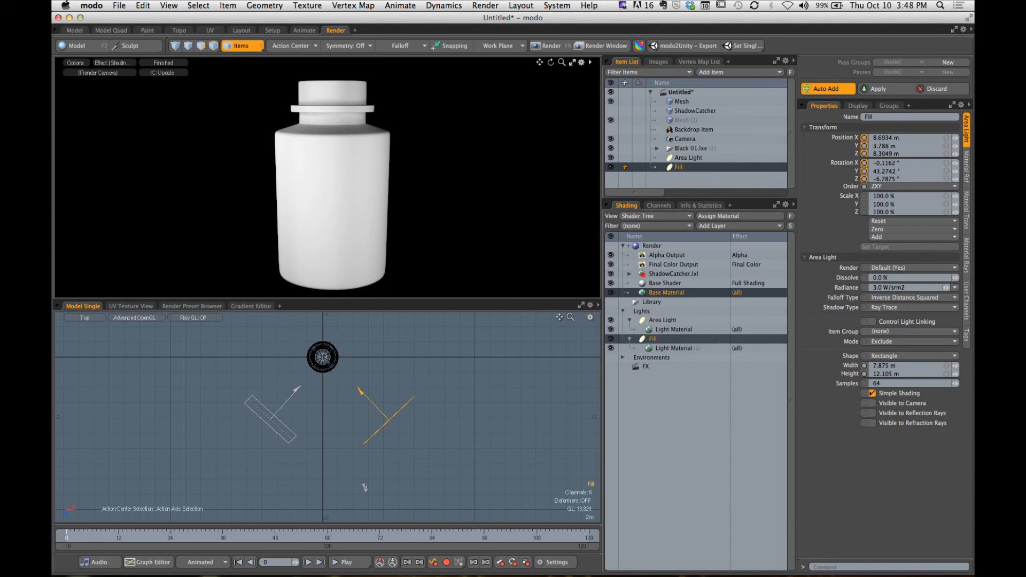
- Lower the Fill light's radiance to 0.975 W/srm2 and deselect the light
click(947, 289)
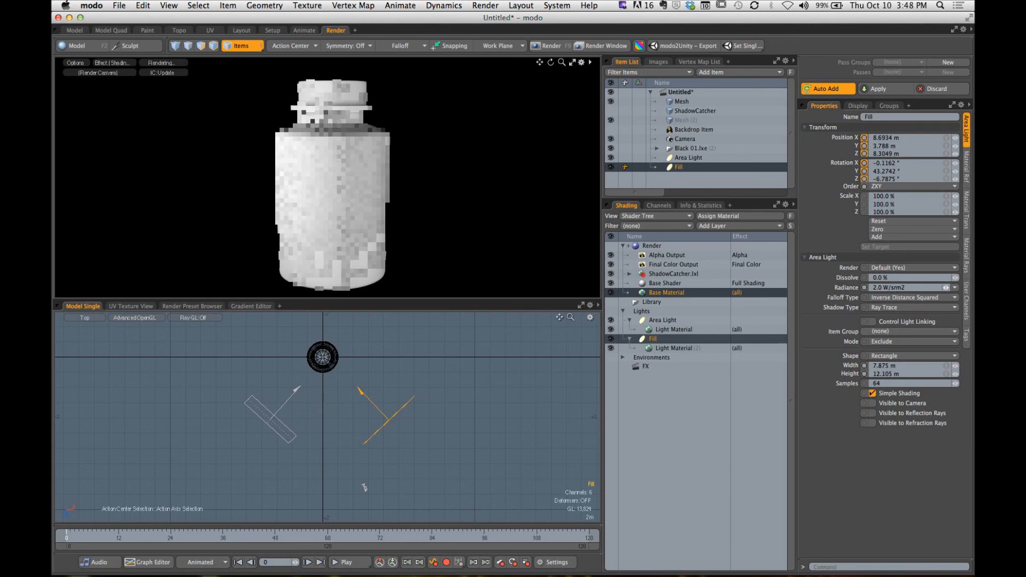
drag(946, 287, 636, 483)
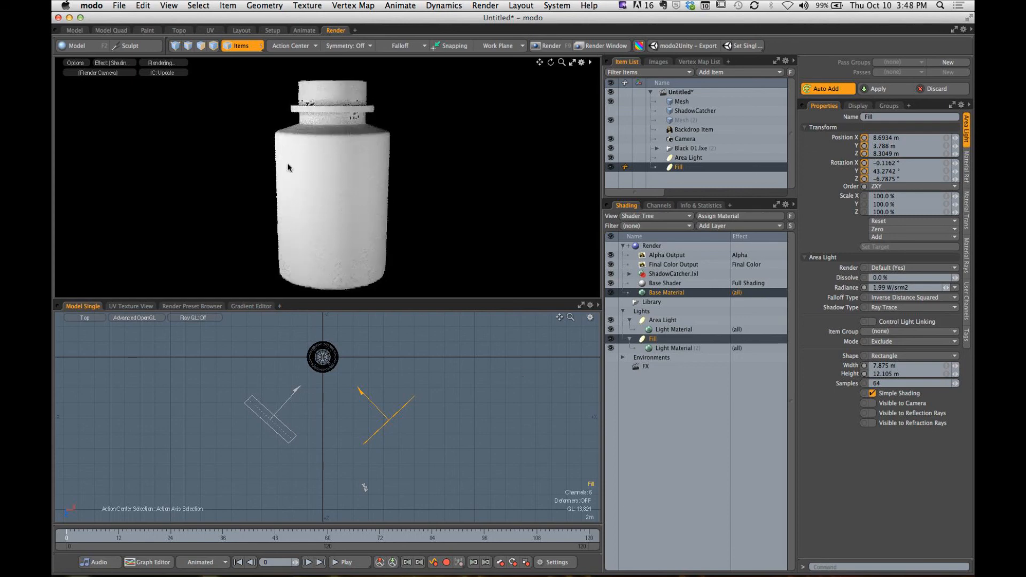
drag(946, 288, 838, 287)
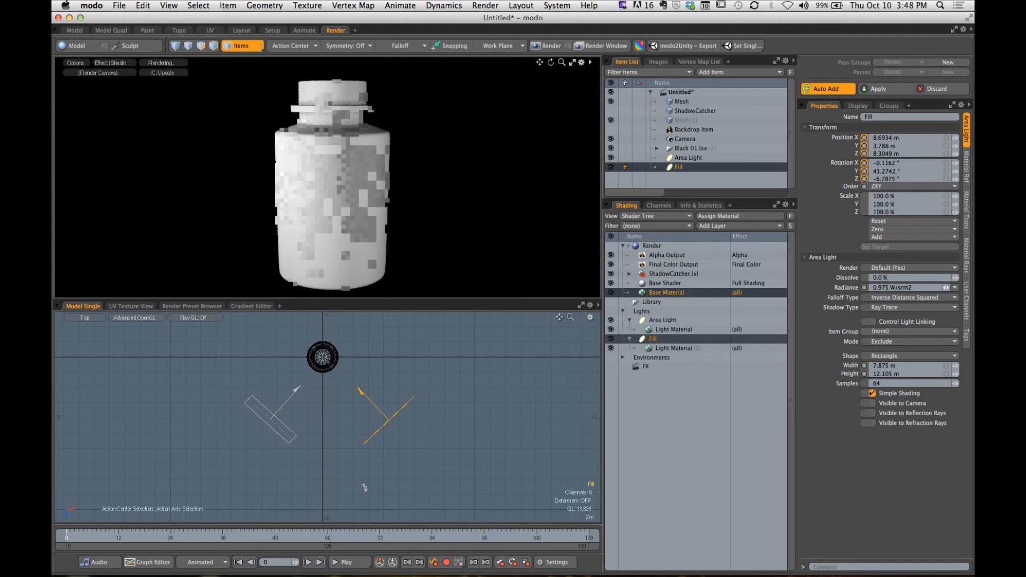
click(513, 396)
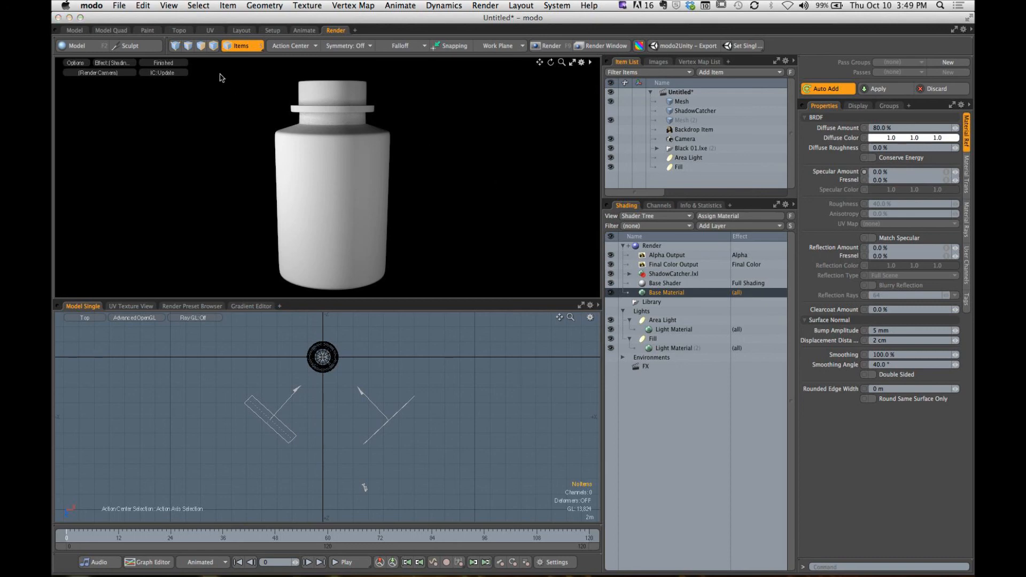
drag(203, 68, 354, 299)
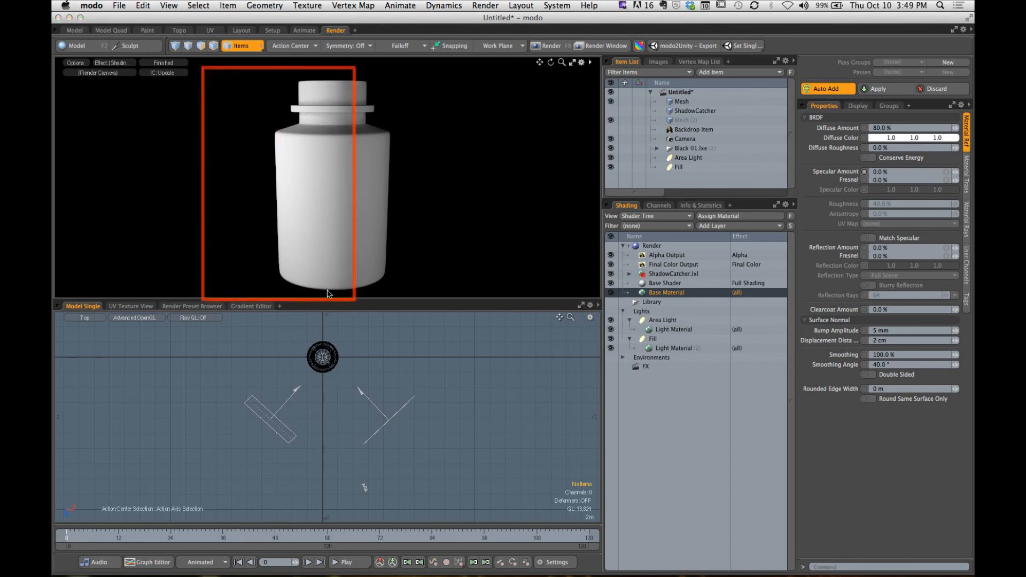
drag(131, 137, 289, 133)
drag(144, 175, 289, 157)
drag(159, 231, 269, 216)
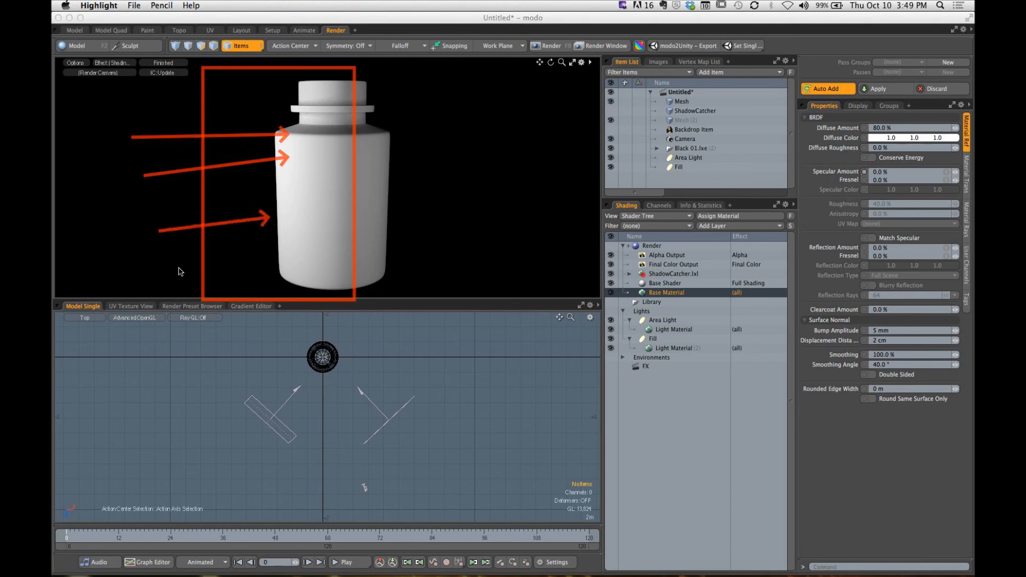
drag(162, 283, 282, 253)
key(Escape)
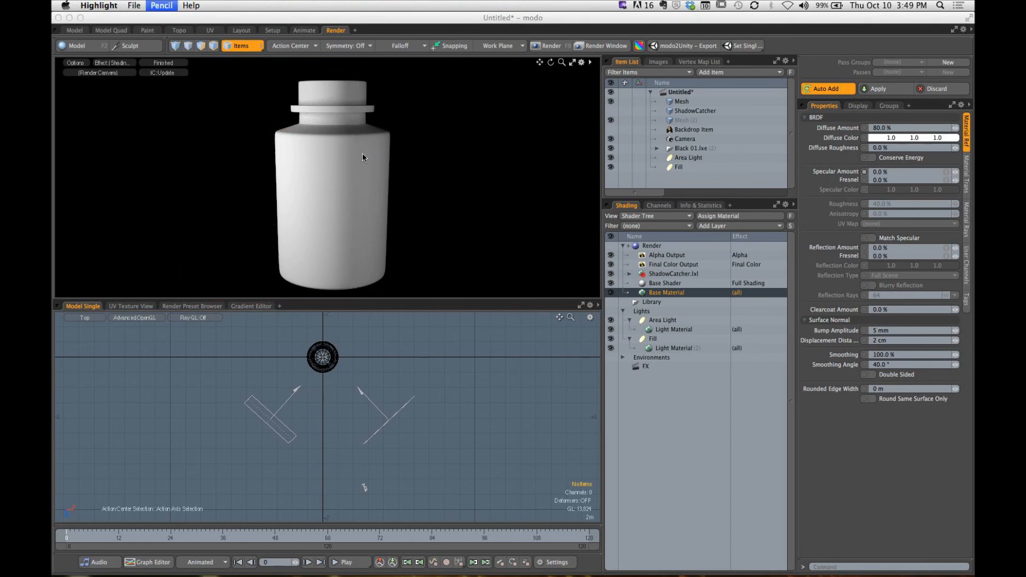
drag(527, 90, 402, 134)
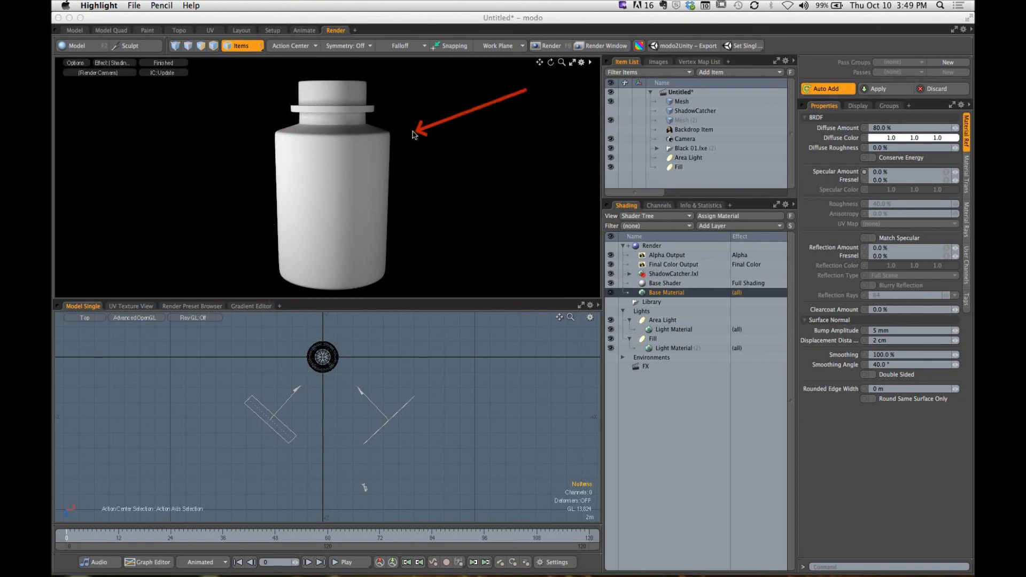
mouse_move(534, 126)
mouse_down()
mouse_move(496, 146)
mouse_move(413, 159)
mouse_up()
drag(538, 249, 408, 189)
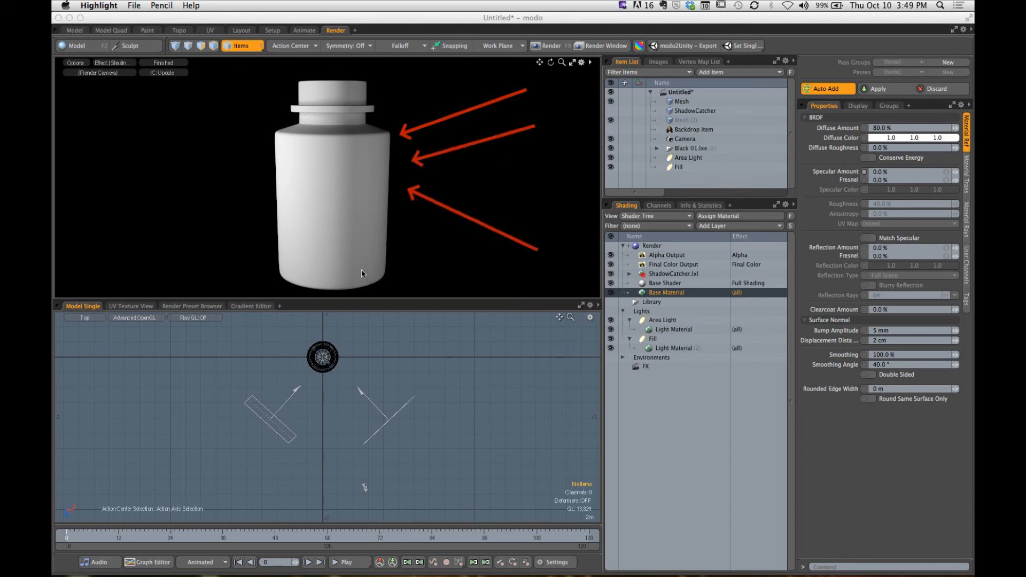
mouse_move(276, 136)
mouse_down()
mouse_move(289, 151)
mouse_move(357, 154)
mouse_move(387, 138)
mouse_up()
mouse_move(384, 140)
mouse_down()
mouse_move(390, 186)
mouse_move(373, 267)
mouse_up()
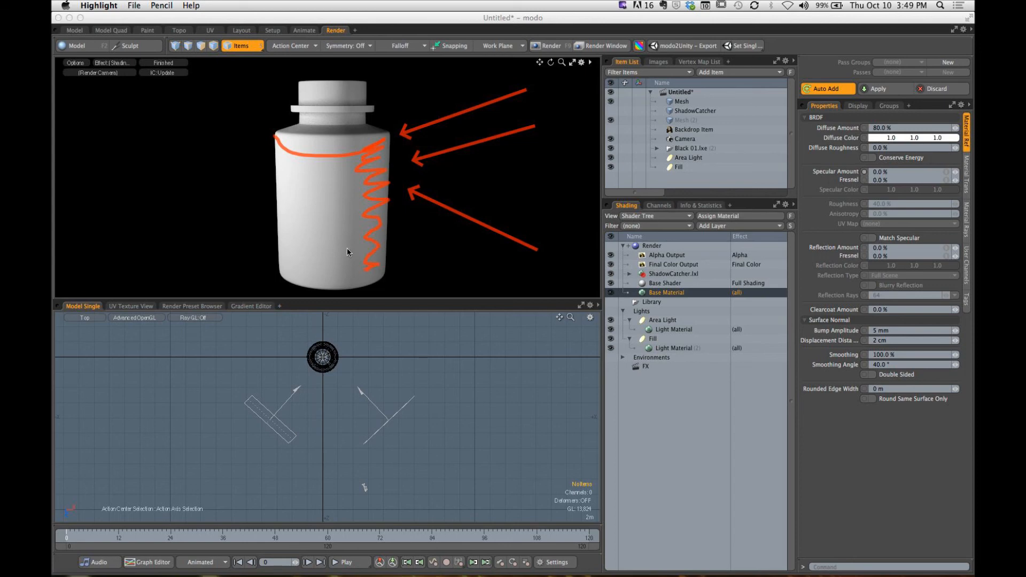
key(Escape)
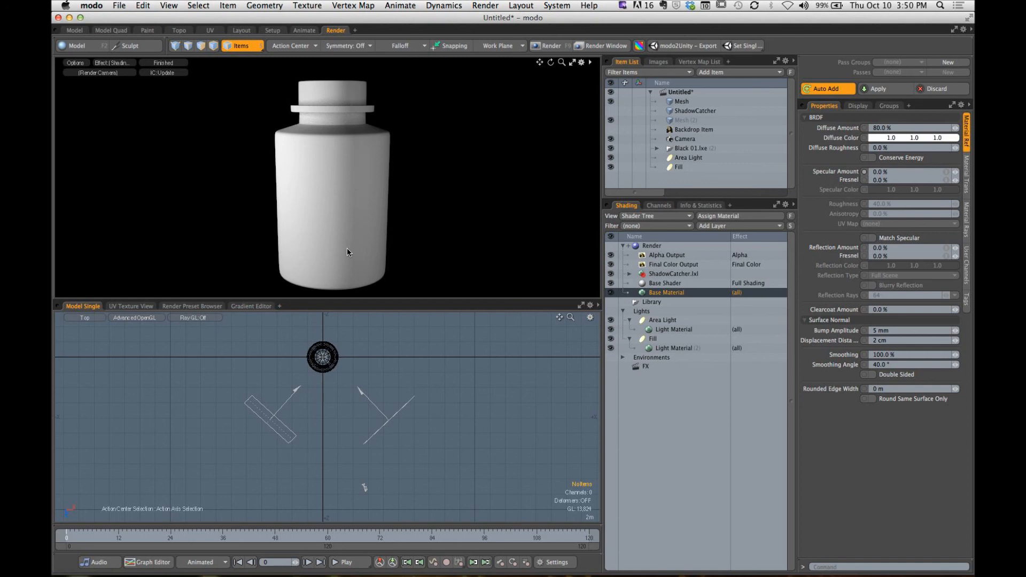
middle_drag(323, 341, 353, 411)
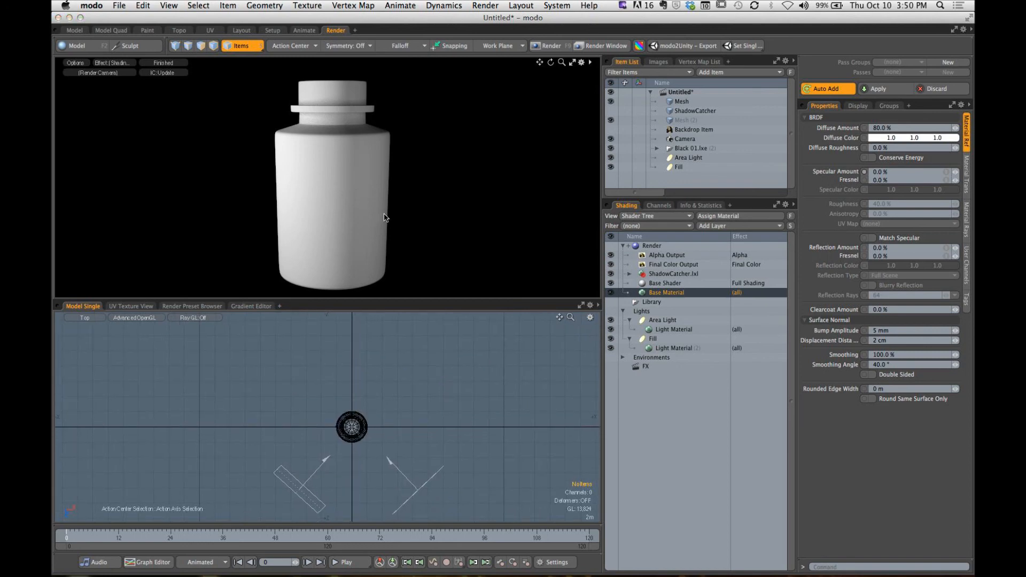
drag(351, 319, 350, 402)
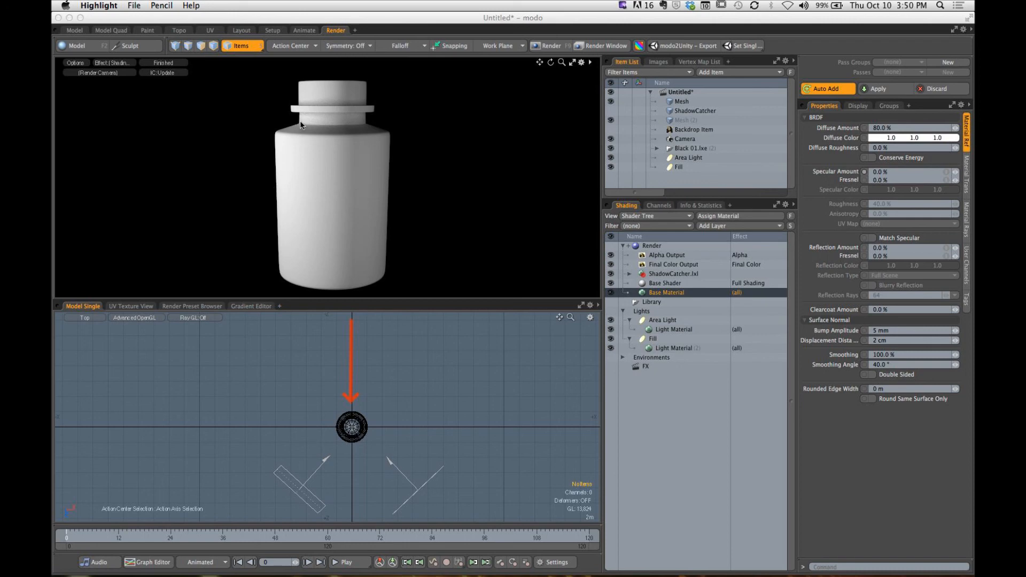
drag(297, 124, 274, 140)
drag(367, 122, 404, 136)
drag(248, 93, 281, 117)
drag(404, 92, 383, 123)
drag(331, 60, 331, 78)
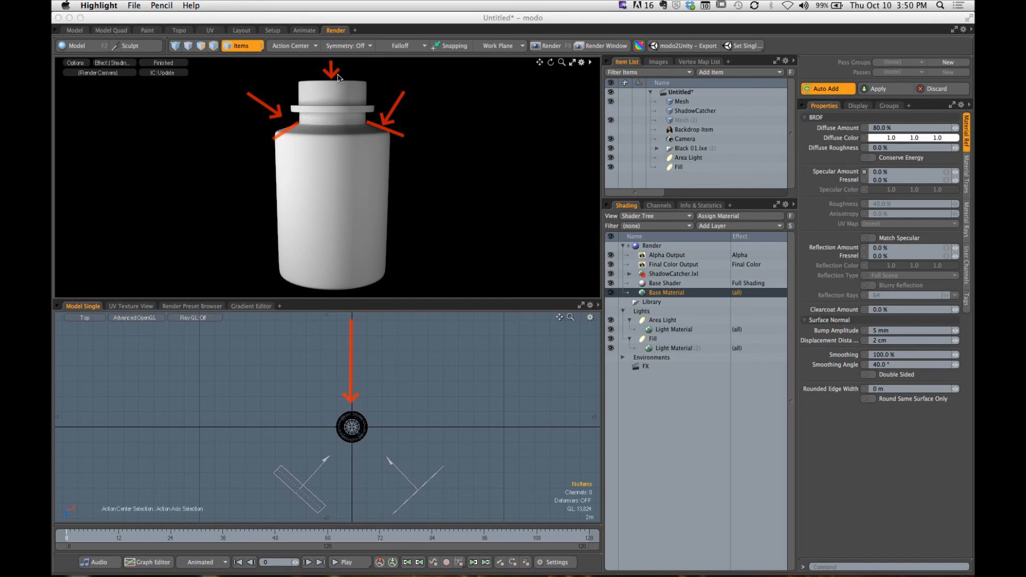
key(Escape)
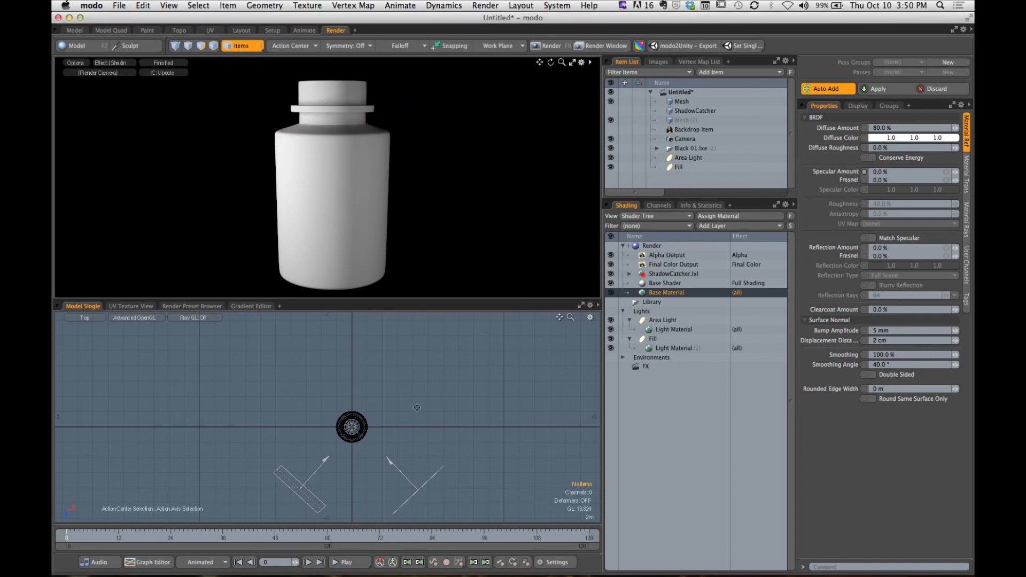
- Add a third area light and move it behind the bottle to Z -6.7 m
alt+drag(411, 404, 402, 406)
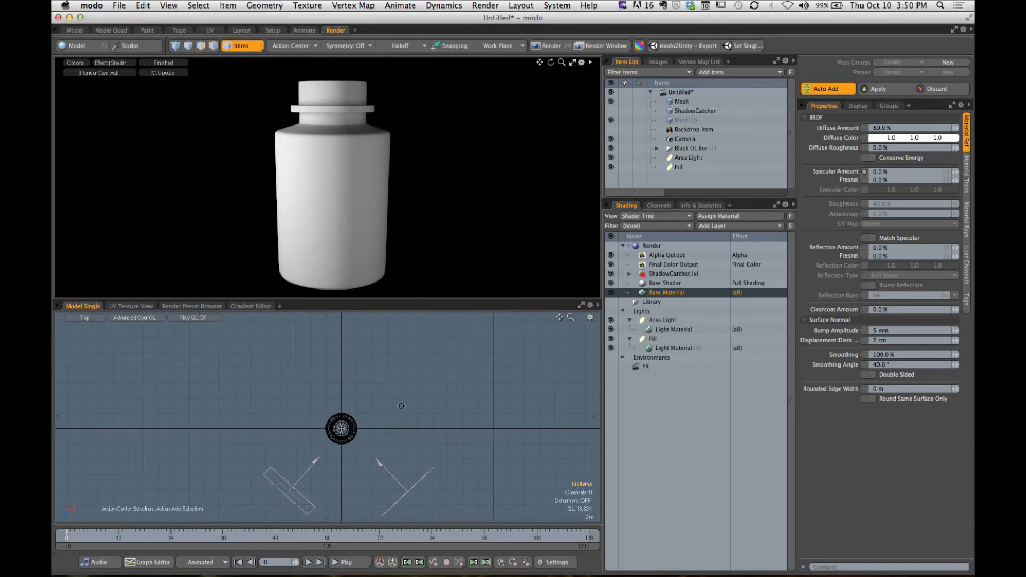
click(716, 74)
mouse_move(714, 67)
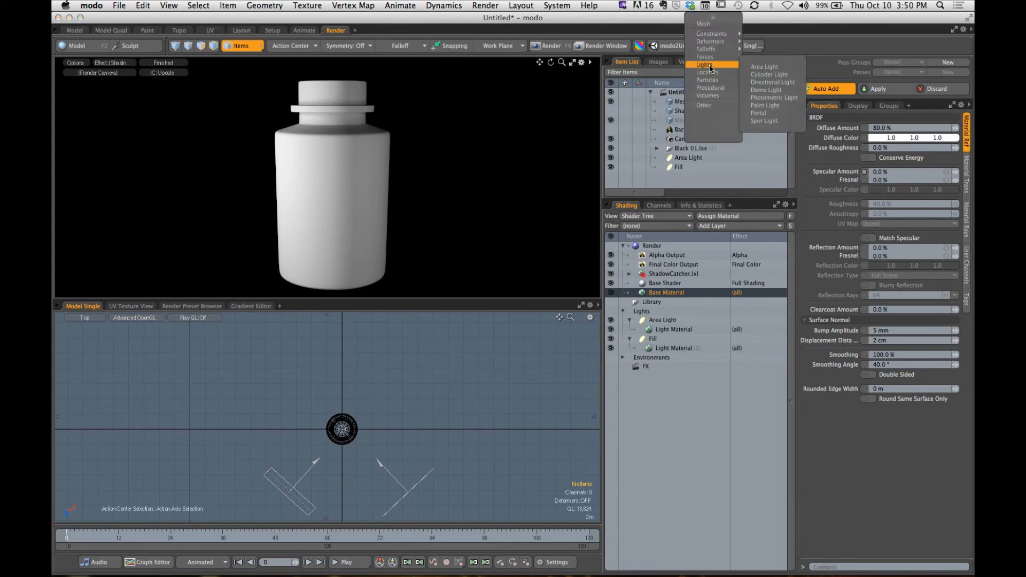
click(765, 68)
key(w)
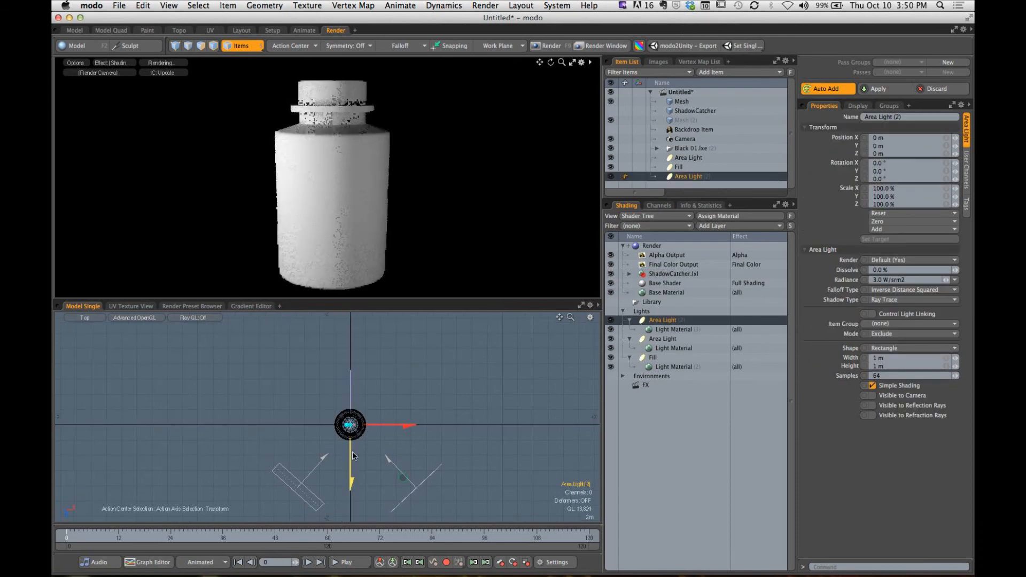
drag(350, 459, 351, 410)
ctrl+alt+drag(363, 366, 423, 380)
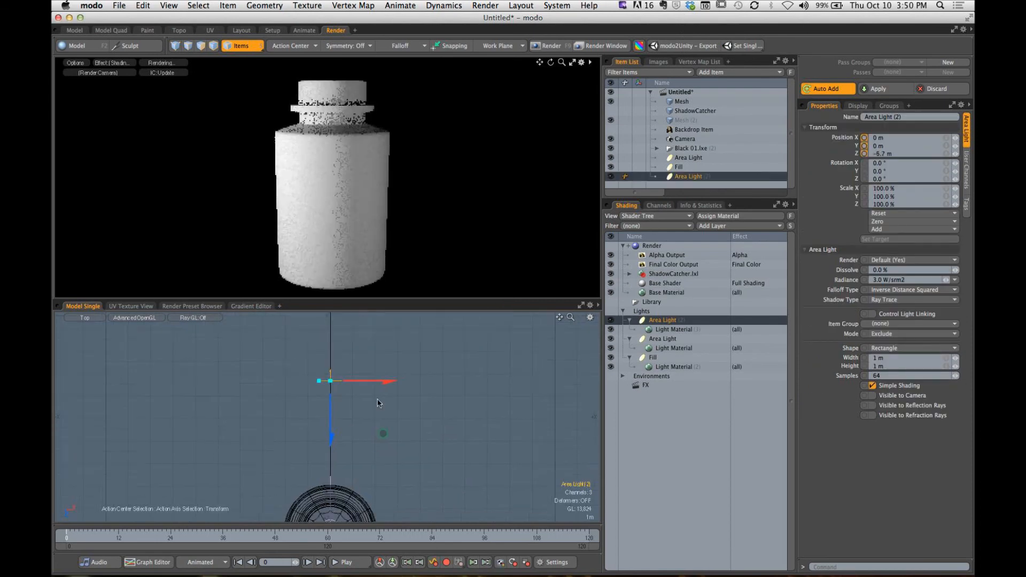
- Rotate the new area light to -180° in Y so it faces the bottle's back
key(e)
drag(374, 436, 295, 339)
alt+shift+drag(360, 418, 378, 409)
- Resize the rear area light to 8.15 m wide and 2.15 m high, working in a perspective view
key(ctrl+space)
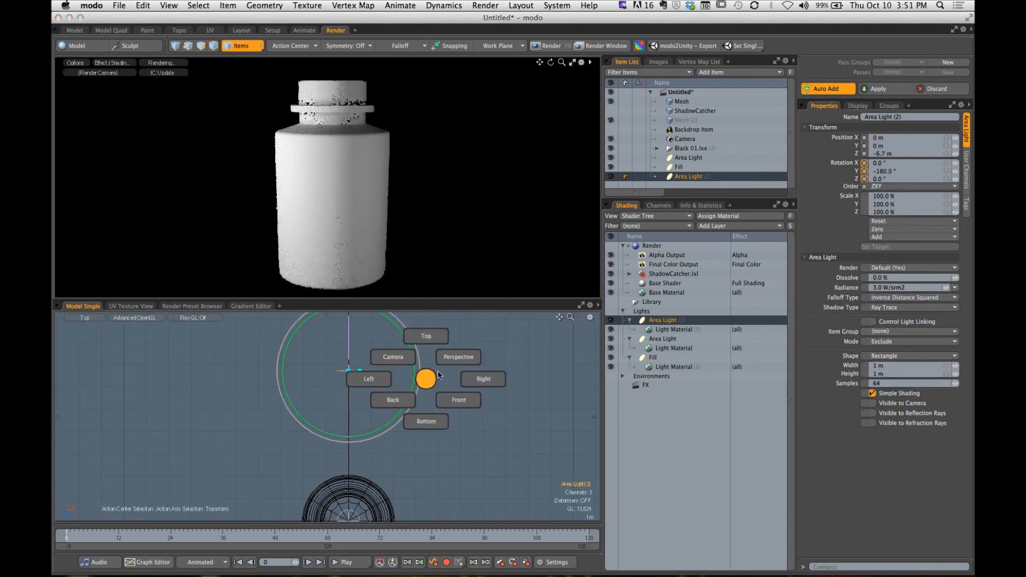
click(457, 358)
alt+drag(436, 389, 307, 377)
drag(344, 443, 281, 467)
drag(352, 444, 351, 453)
- Raise the rear light to Y 5.65 m and tilt it to -20.3007° in X, down toward the bottle
key(w)
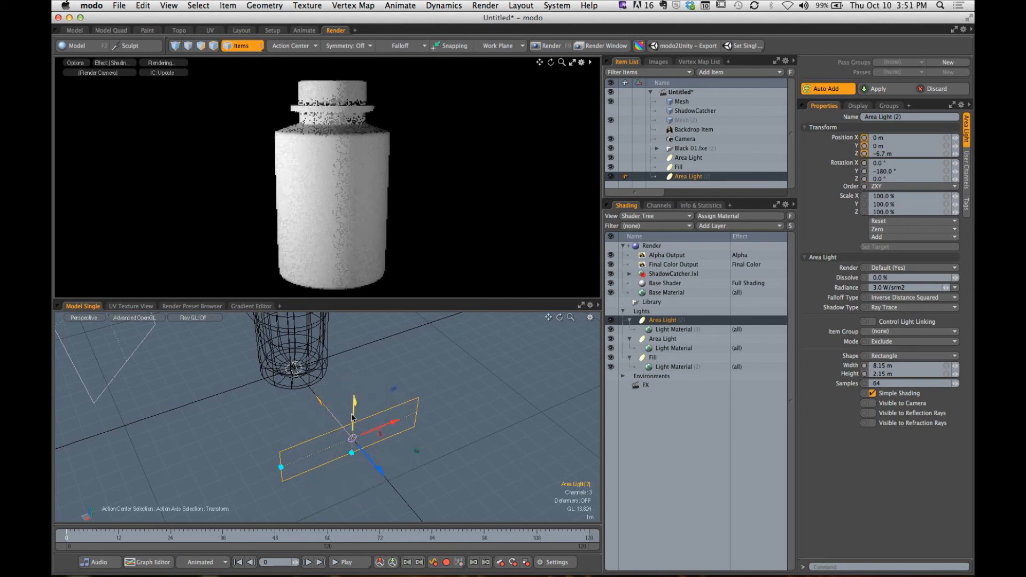
drag(353, 413, 369, 389)
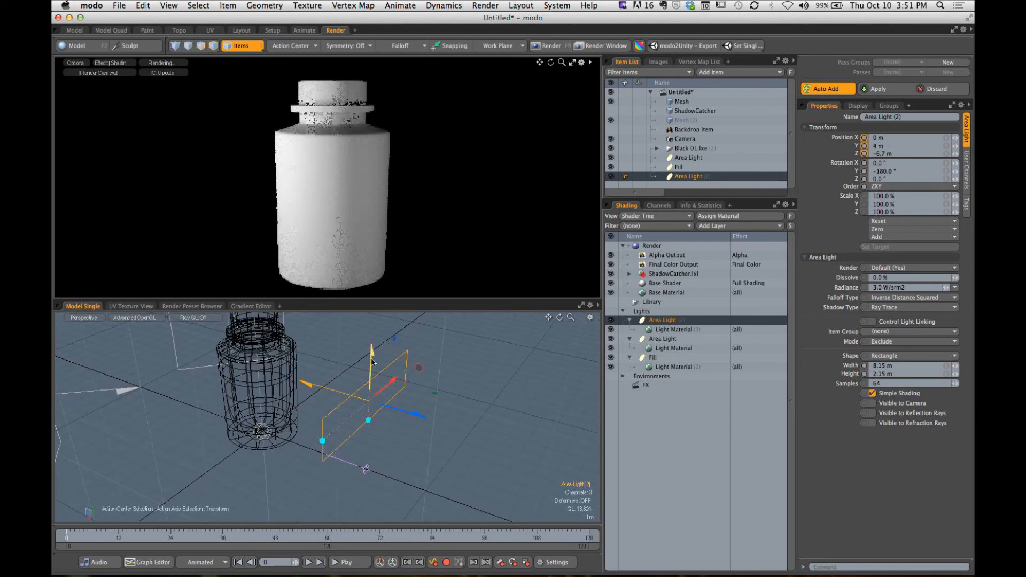
drag(372, 350, 335, 380)
key(e)
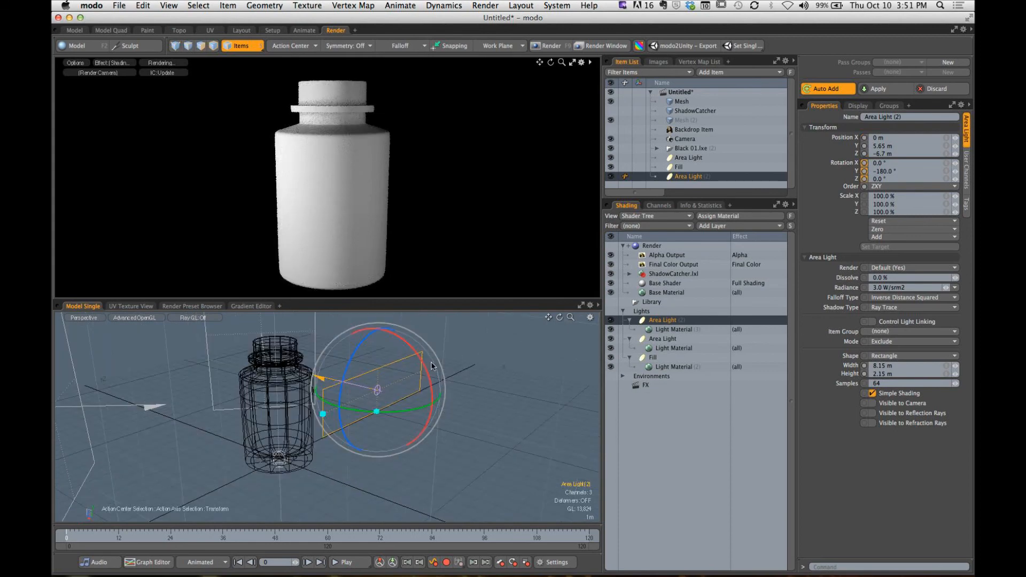
drag(422, 369, 403, 350)
- Move the tilted rear light above and closer to the bottle, at Y 6.2223 m and Z -4.3559 m
key(w)
drag(342, 338, 337, 309)
alt+drag(342, 353, 414, 383)
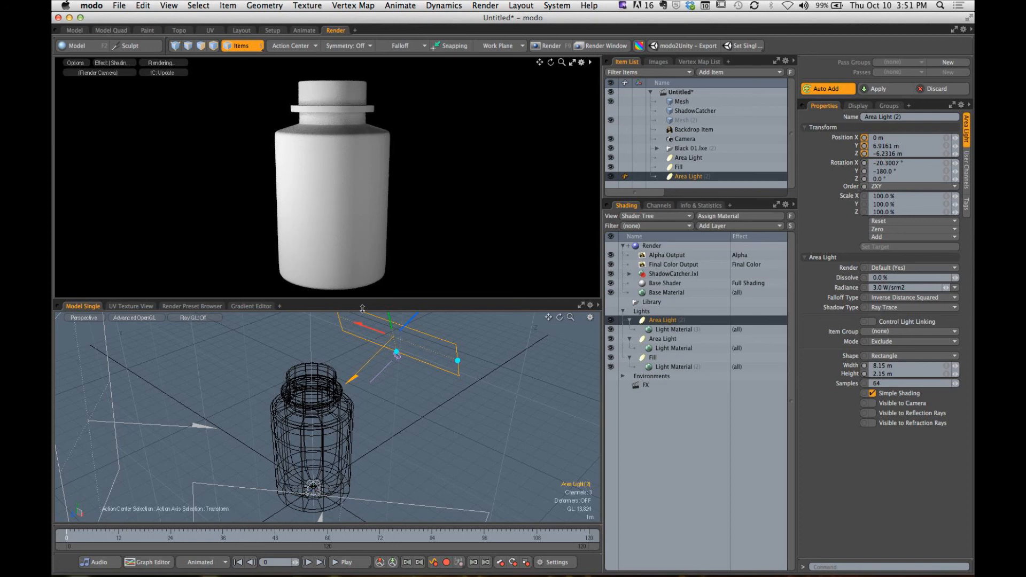
mouse_move(393, 338)
mouse_down()
mouse_move(361, 368)
mouse_move(395, 339)
mouse_up()
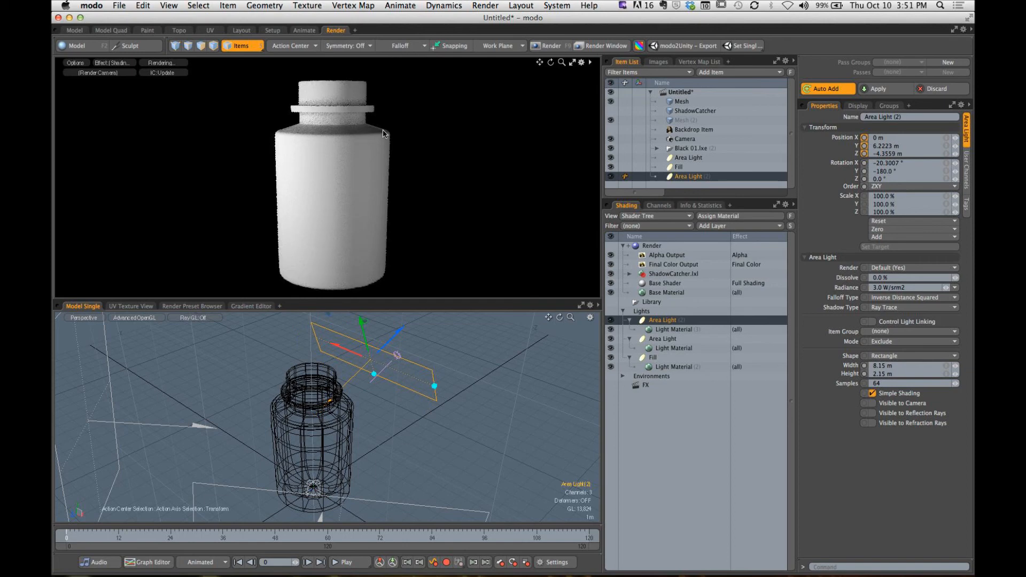
alt+drag(428, 371, 311, 383)
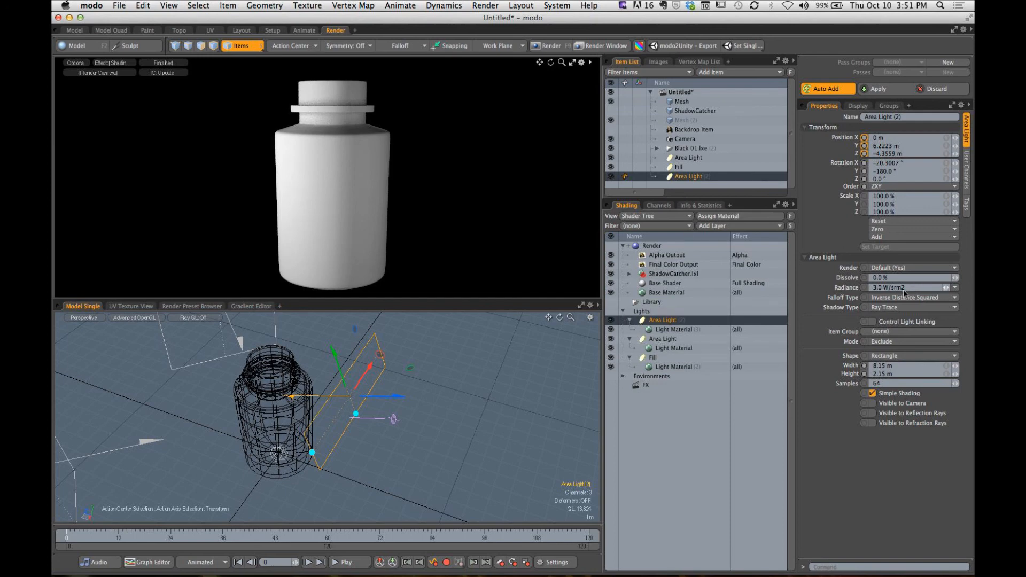
- Set the rear area light's radiance to 6 and then raise it to 12 W/srm2
click(931, 289)
text(6)
key(Return)
click(899, 289)
text(12)
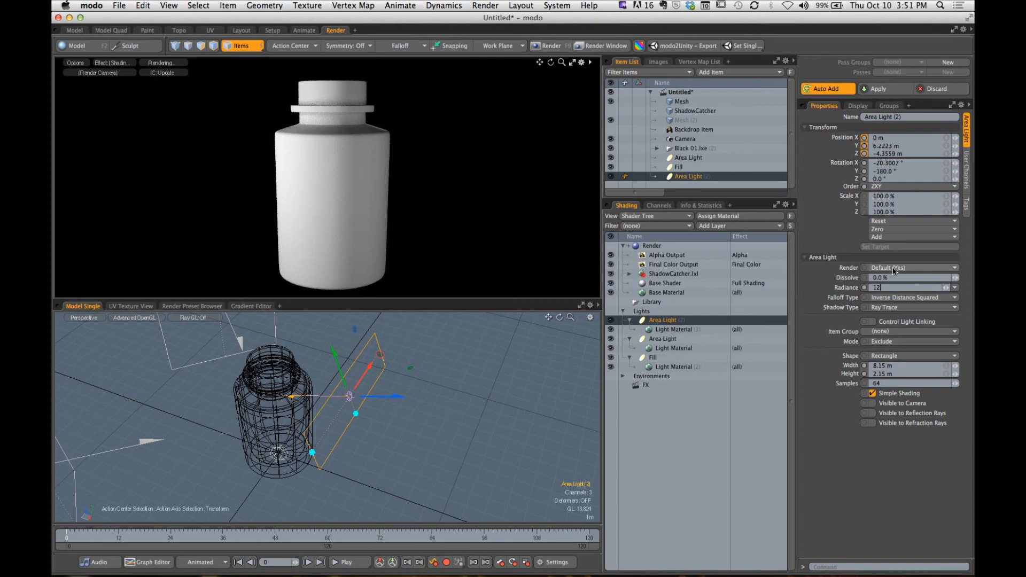
key(Return)
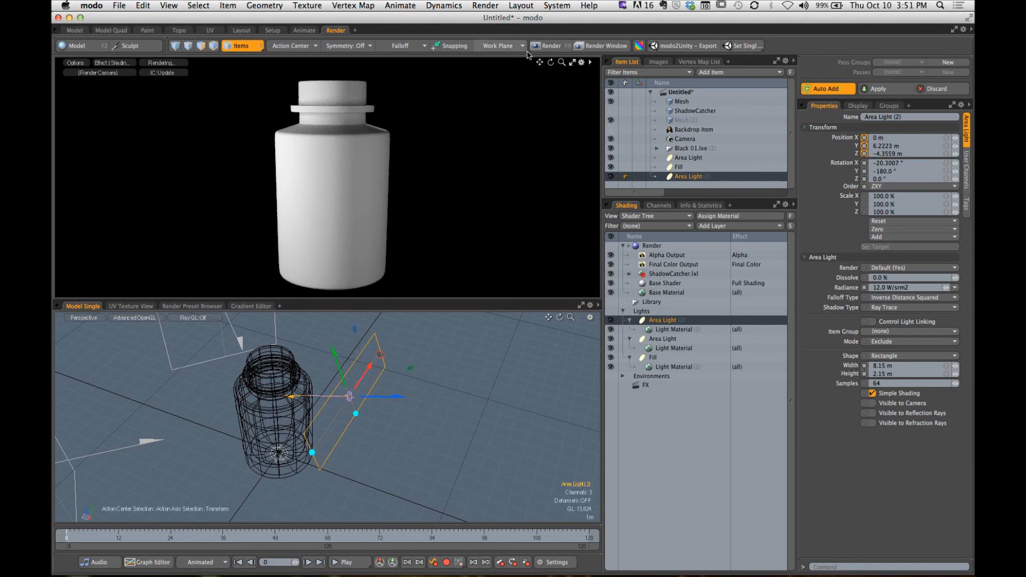
- Enlarge the render preview and compare the bottle's shoulders with the rear area light switched off and on
click(572, 65)
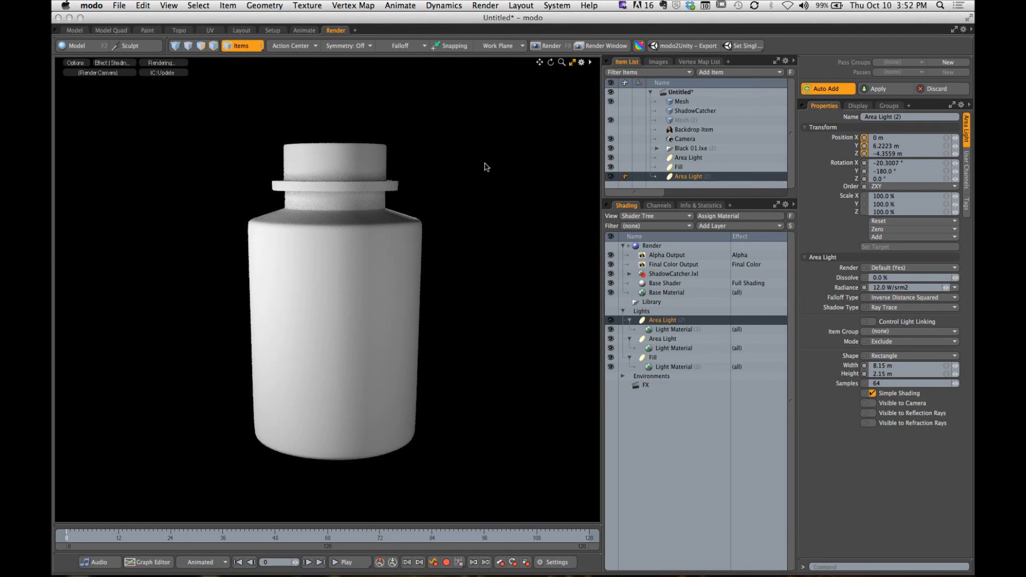
key(super+Tab)
drag(468, 133, 412, 211)
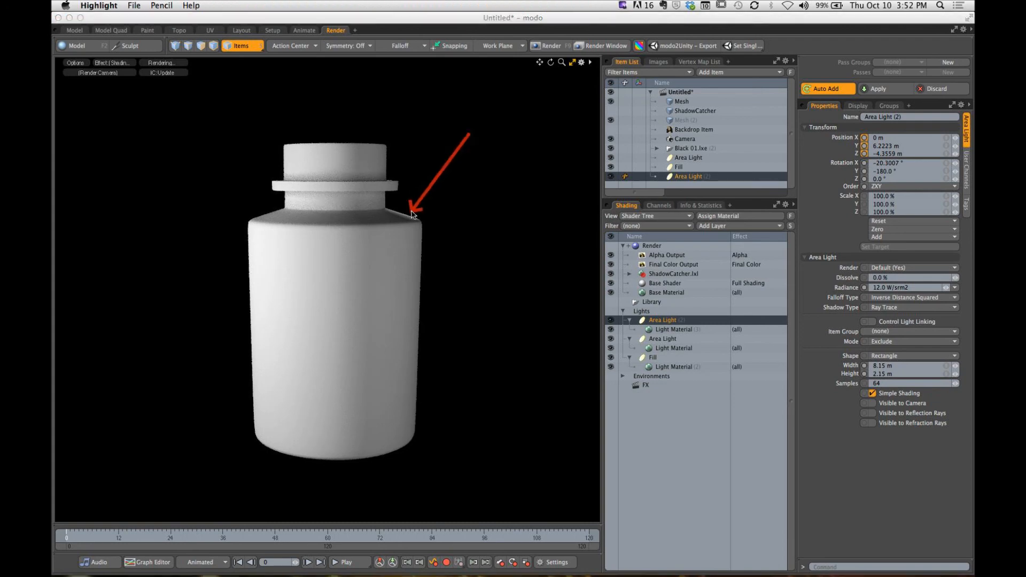
drag(205, 144, 268, 204)
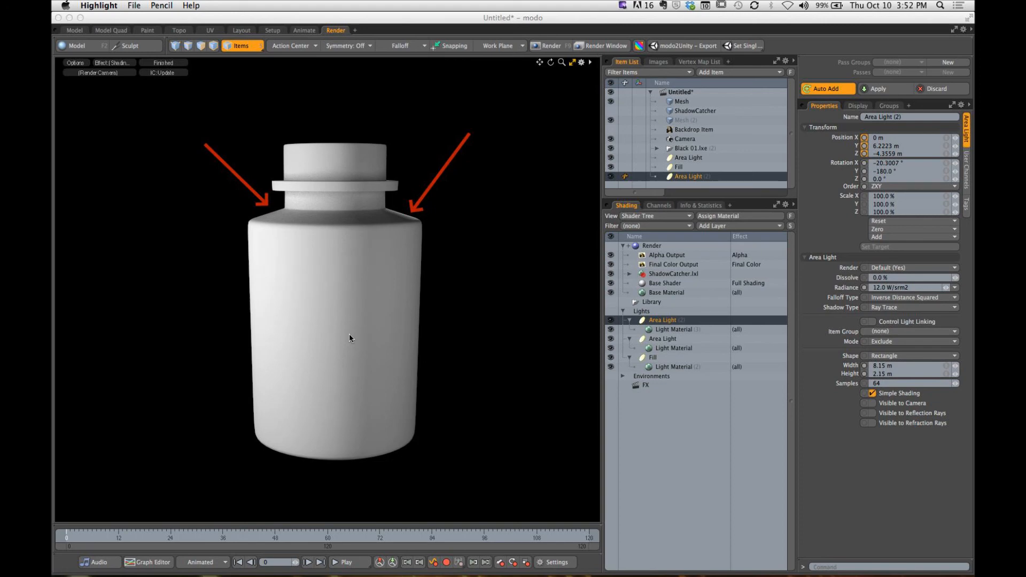
key(super+k)
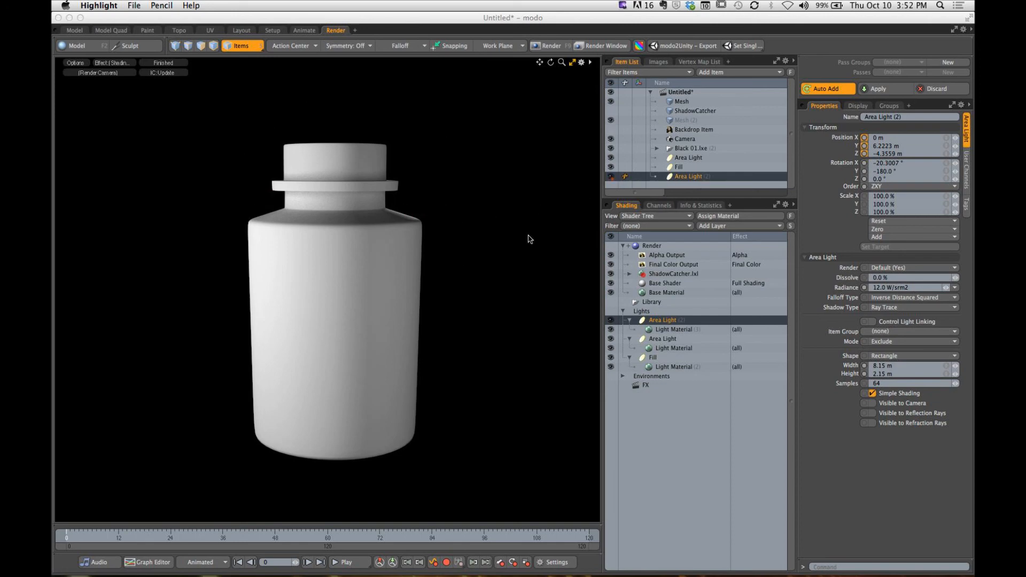
click(503, 185)
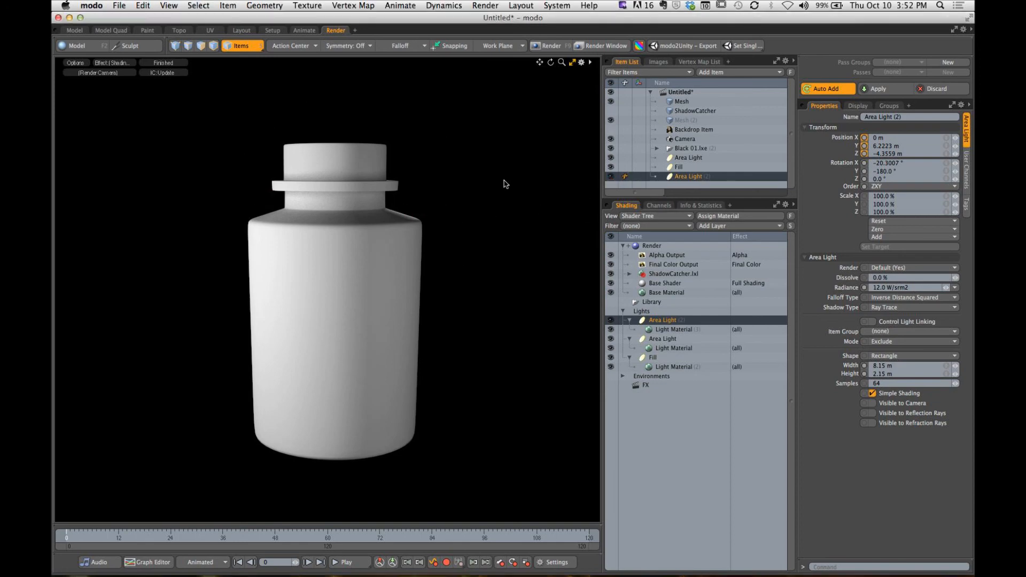
click(611, 176)
click(610, 177)
click(571, 62)
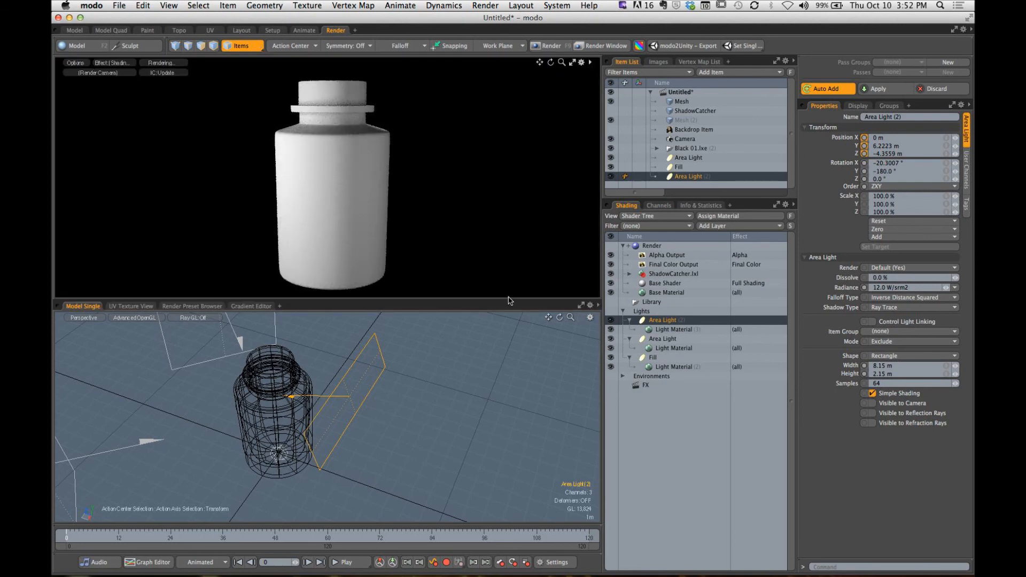
- Examine the three-light layout around the bottle in an enlarged top view with the rear light deselected
mouse_move(413, 427)
alt+mouse_down()
mouse_move(393, 404)
mouse_move(402, 419)
mouse_move(422, 418)
alt+mouse_up()
scroll(393, 406, down, 4)
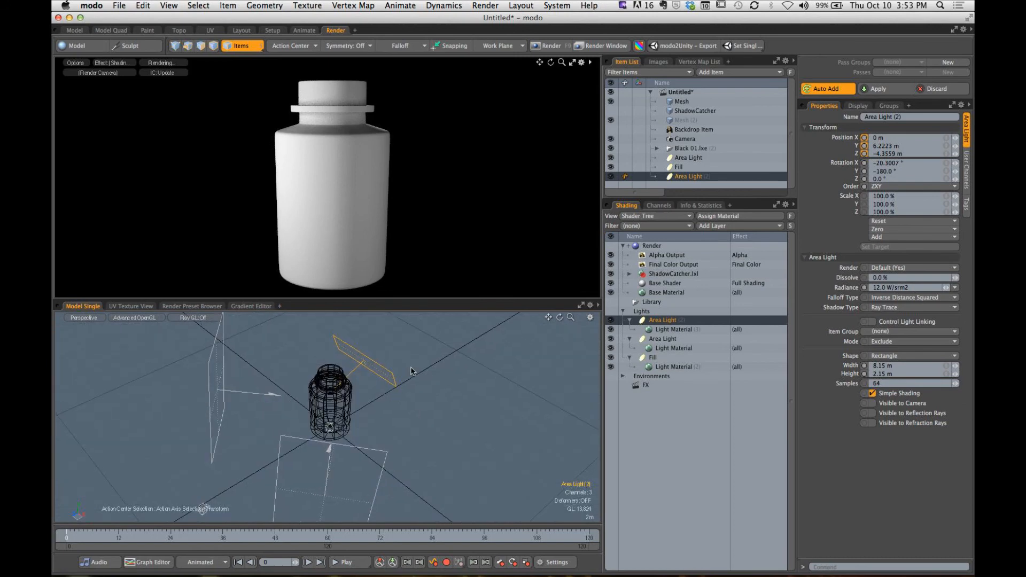
key(ctrl+space)
click(401, 298)
click(581, 306)
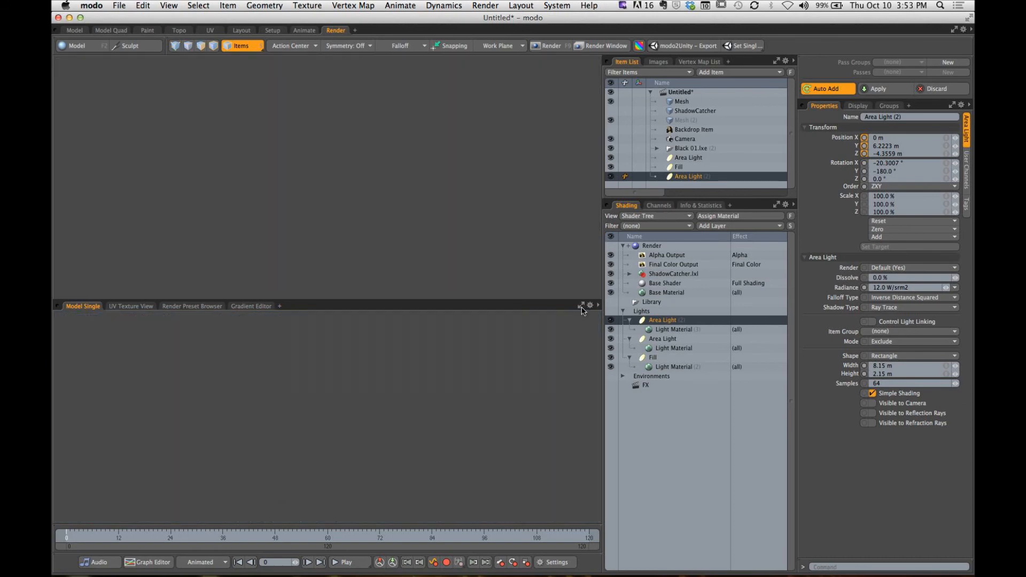
alt+shift+drag(410, 302, 385, 256)
drag(384, 256, 399, 252)
key(q)
click(394, 257)
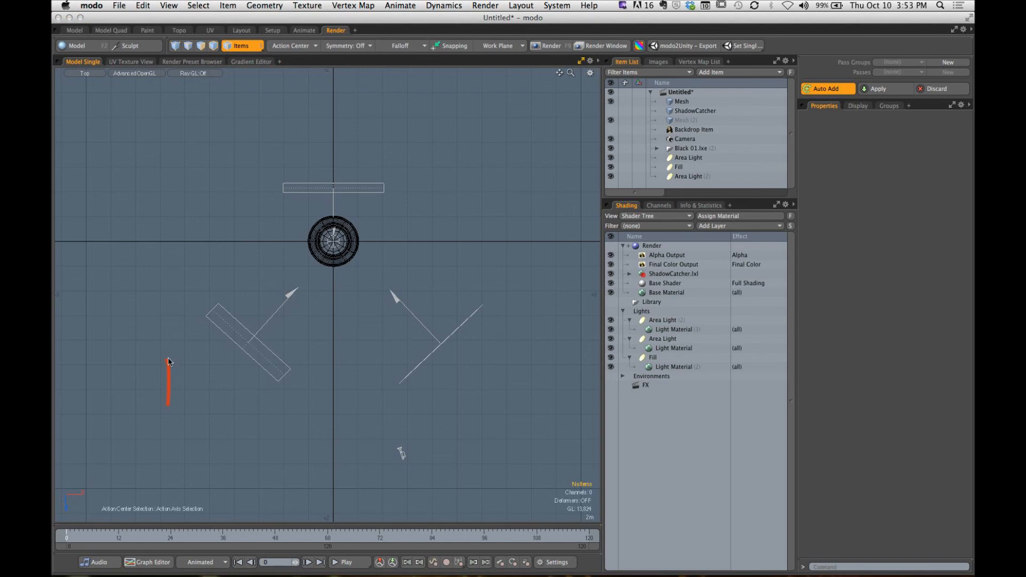
mouse_move(168, 362)
mouse_down()
mouse_move(196, 352)
mouse_move(179, 389)
mouse_up()
drag(198, 342, 223, 392)
drag(469, 353, 465, 402)
drag(473, 375, 494, 367)
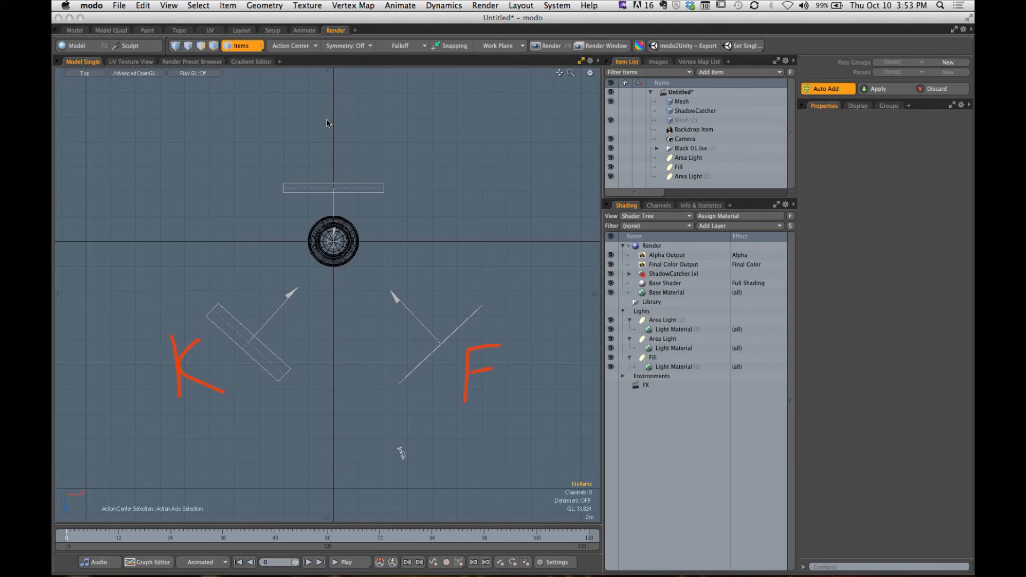
drag(325, 119, 346, 108)
key(Escape)
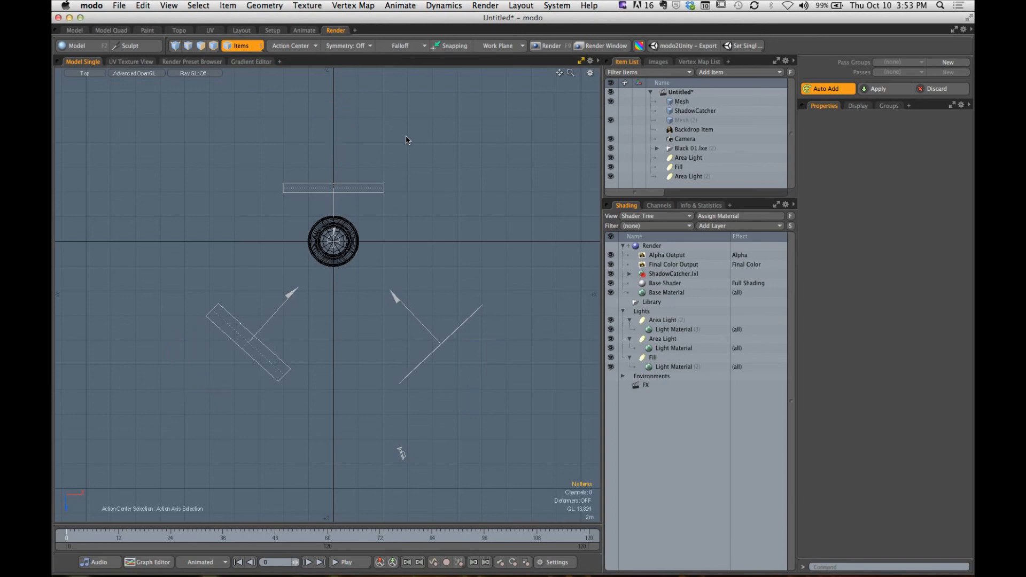
- Replace the black environment with the 3 Point Green 01 studio preset and make the ShadowCatcher visible in the render
click(581, 61)
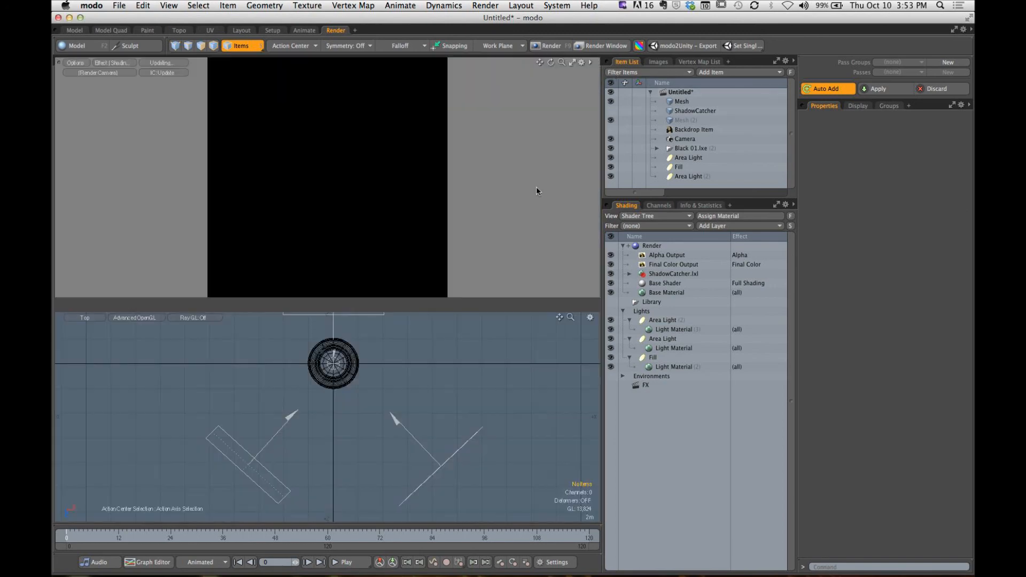
click(194, 307)
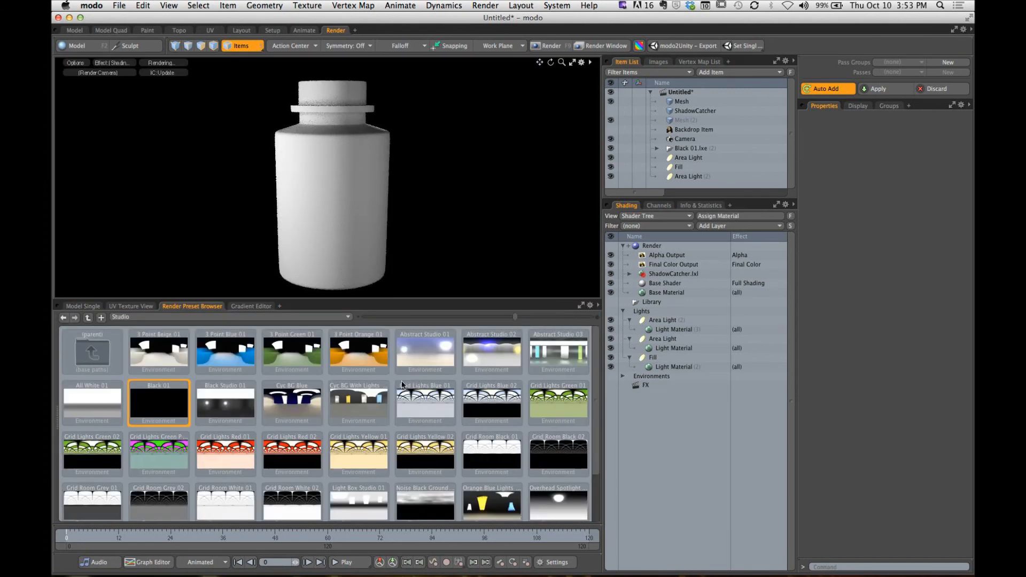
double_click(311, 358)
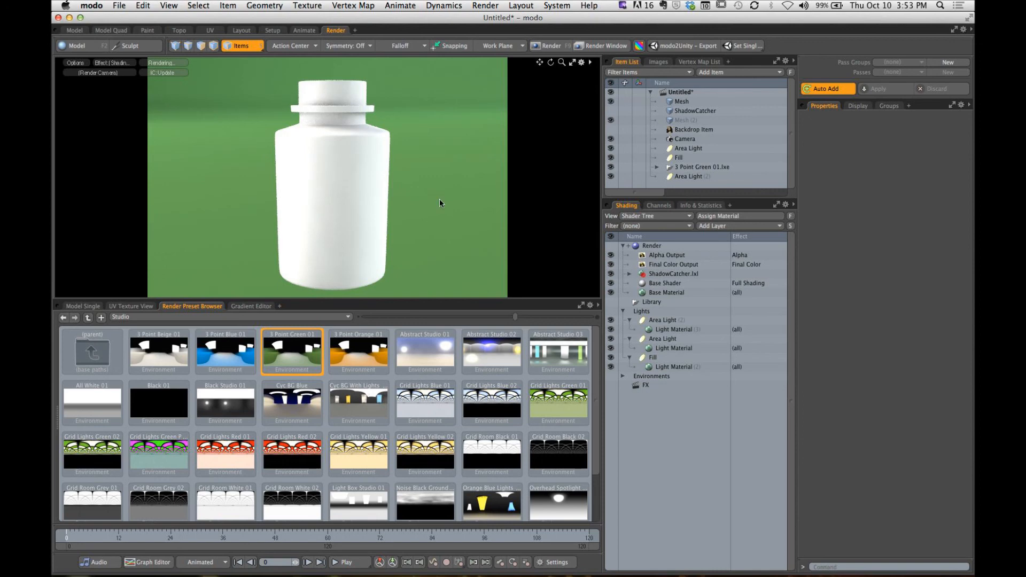
click(612, 110)
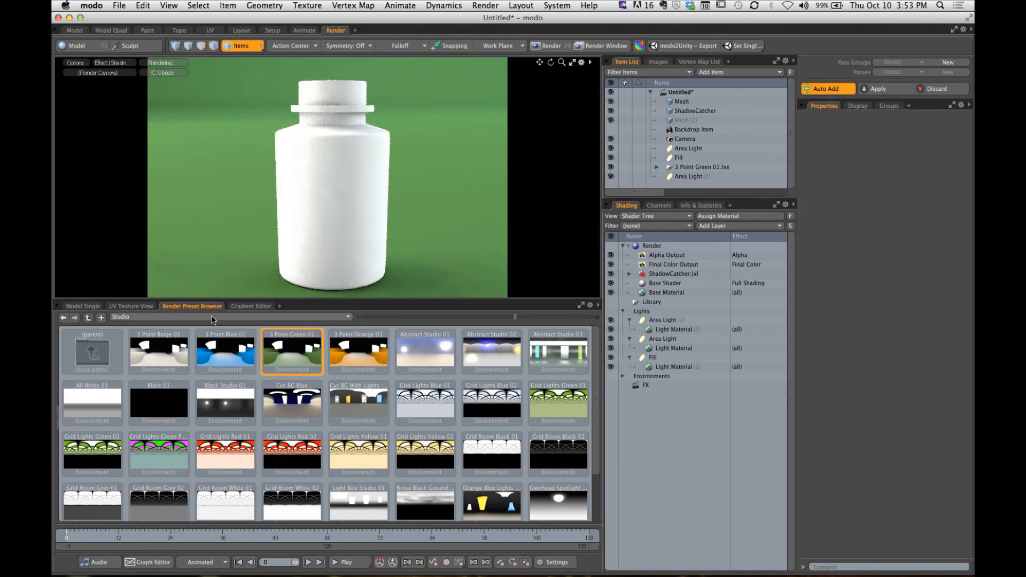
- Rename the first front area light, the one without a number in its name, as Key
click(83, 306)
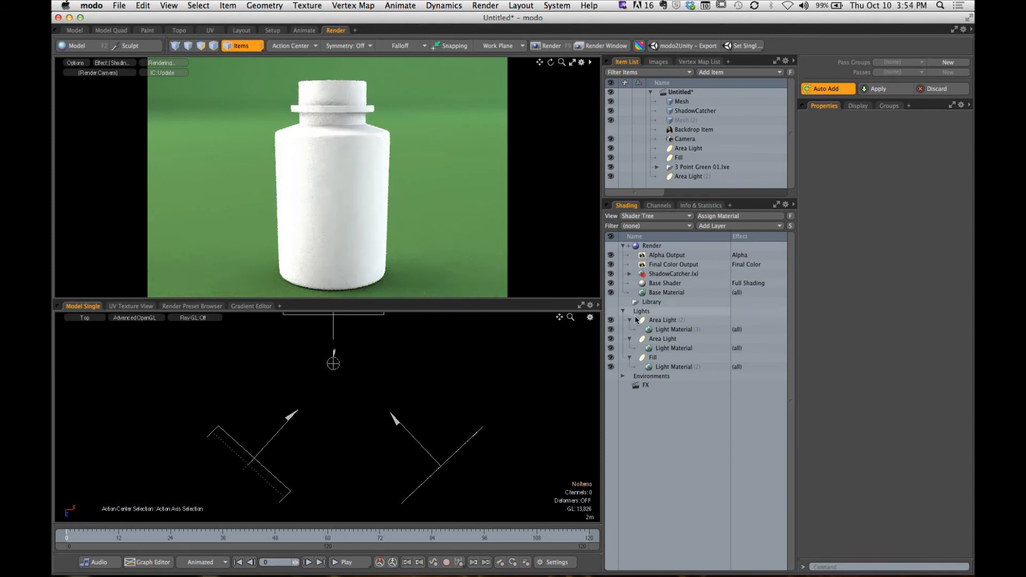
click(687, 149)
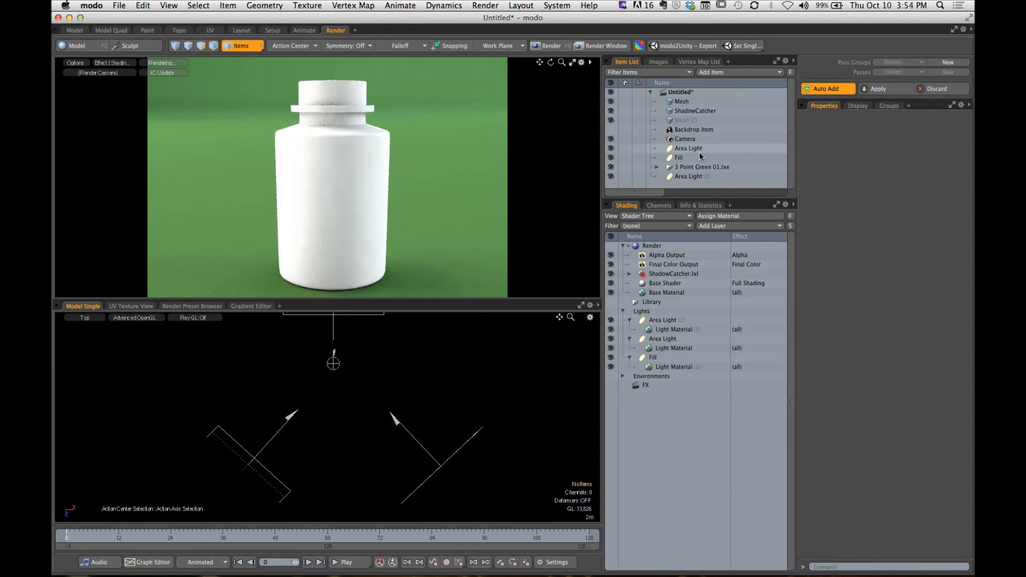
double_click(687, 149)
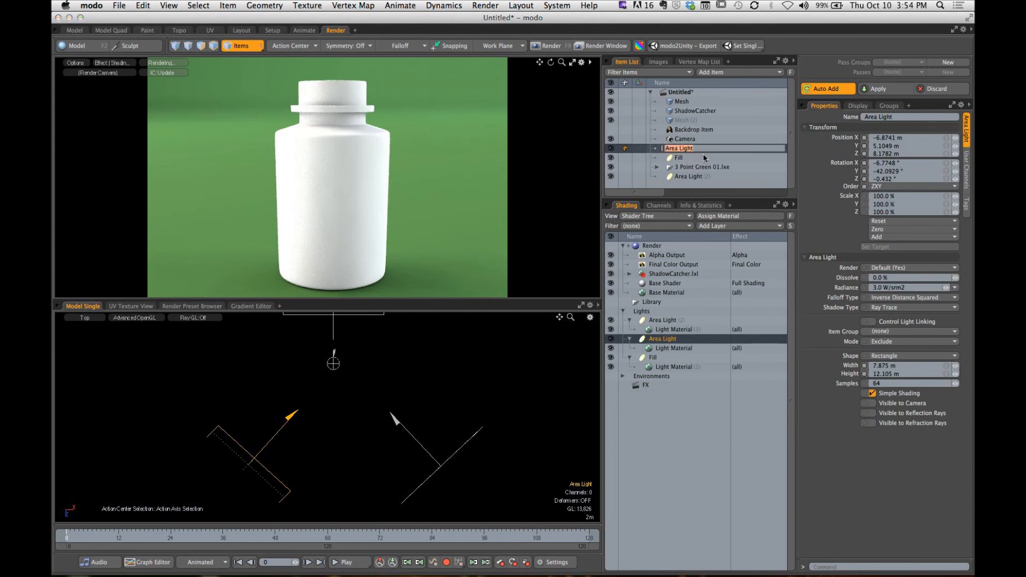
text(Key)
key(Return)
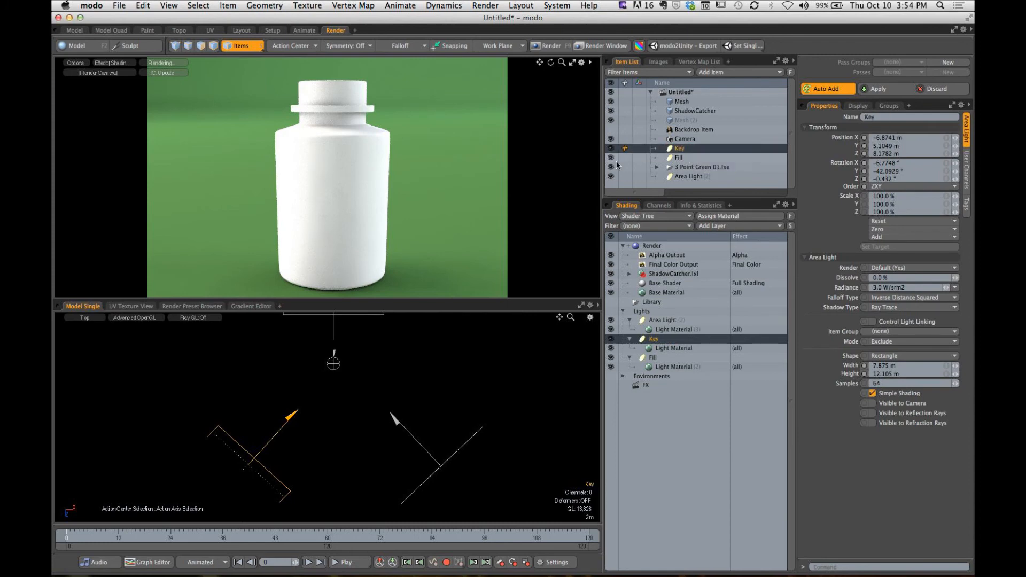
- Rename the rear area light as Rim and place it directly below Fill in the item order
click(696, 177)
double_click(691, 177)
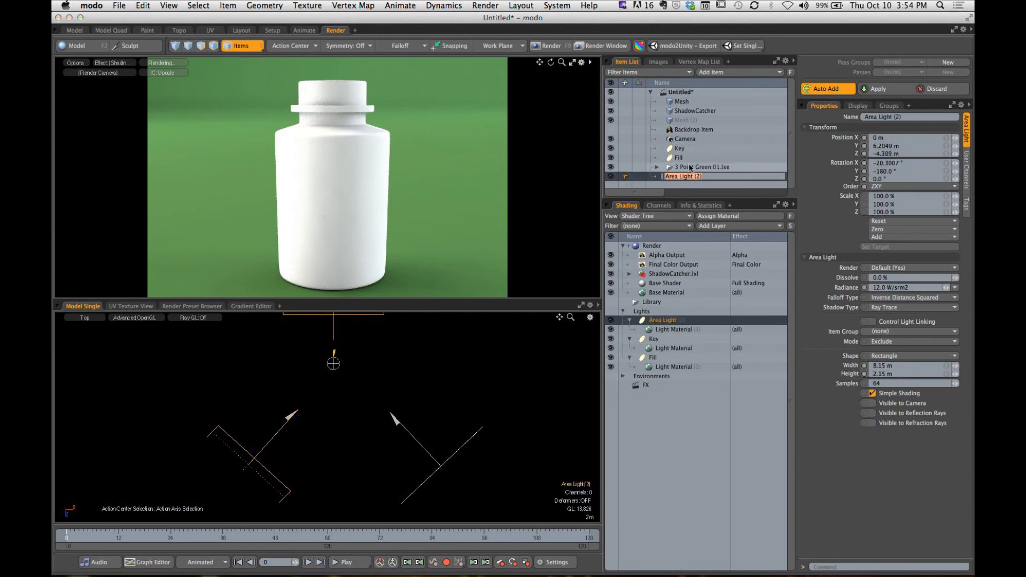
text(Rim)
key(Return)
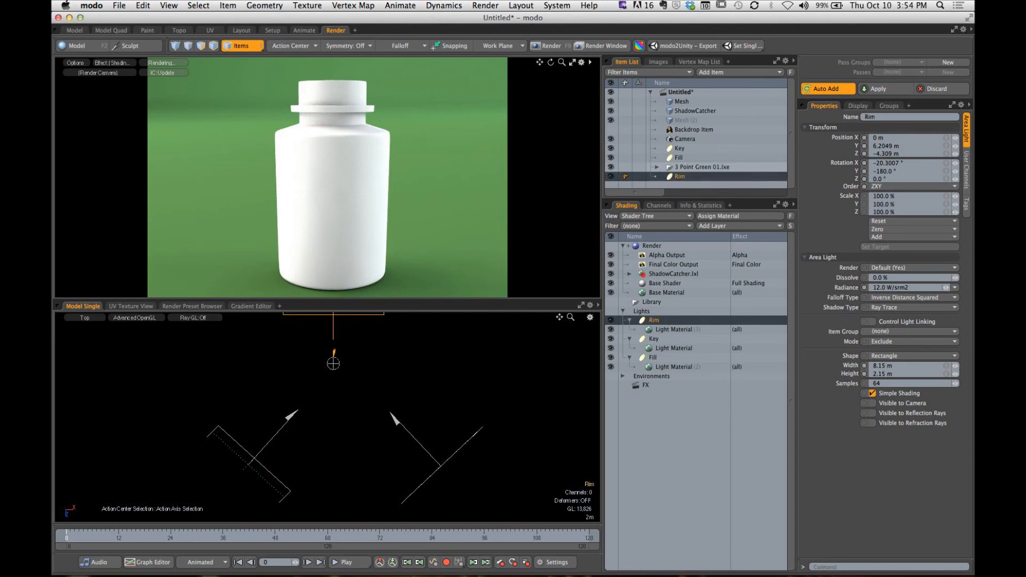
drag(682, 176, 685, 163)
- Set the Key light's radiance to 2 and then lower it to 1 W/srm2
click(687, 150)
click(908, 287)
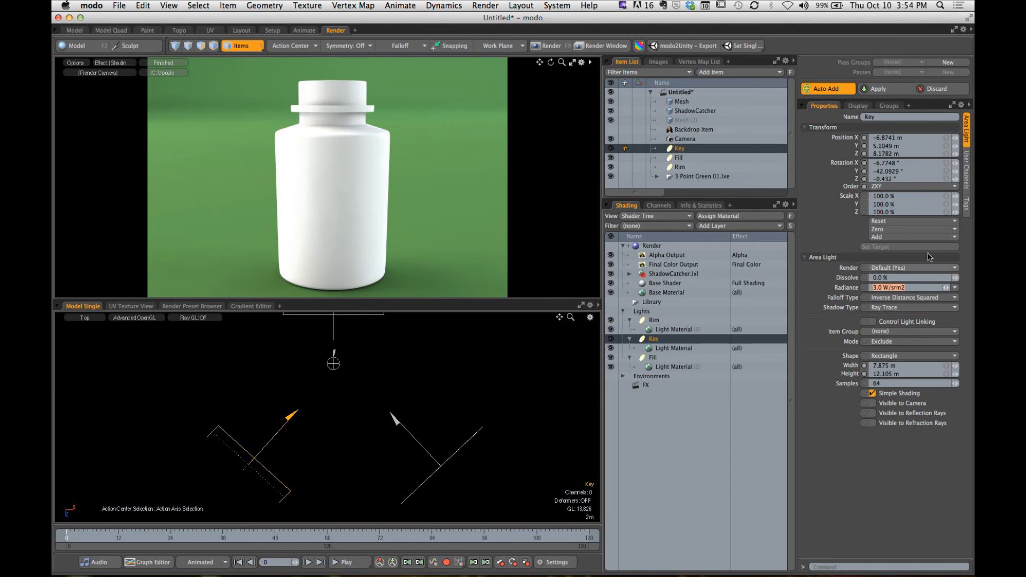
text(2)
key(Return)
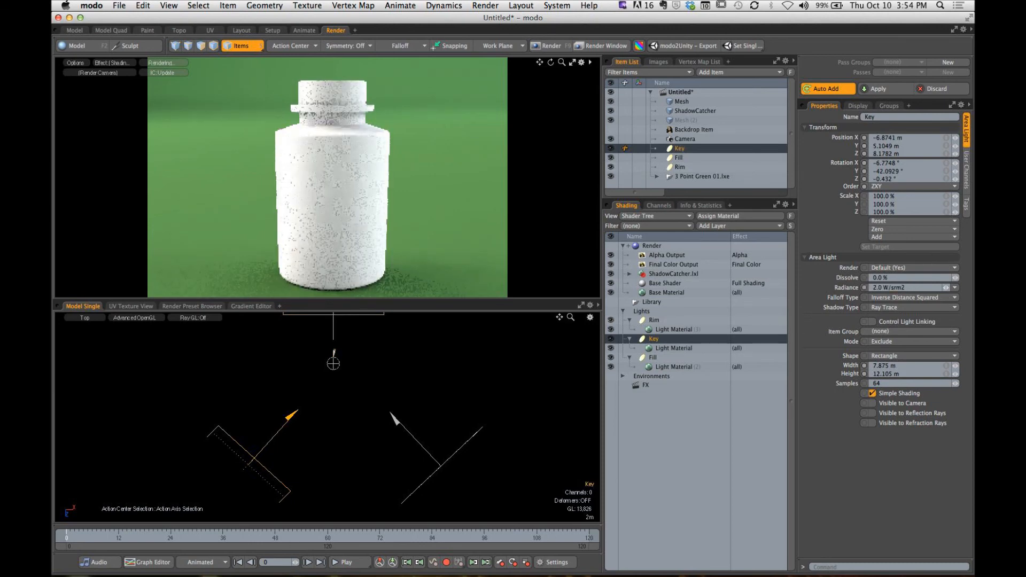
click(890, 286)
text(1)
key(Return)
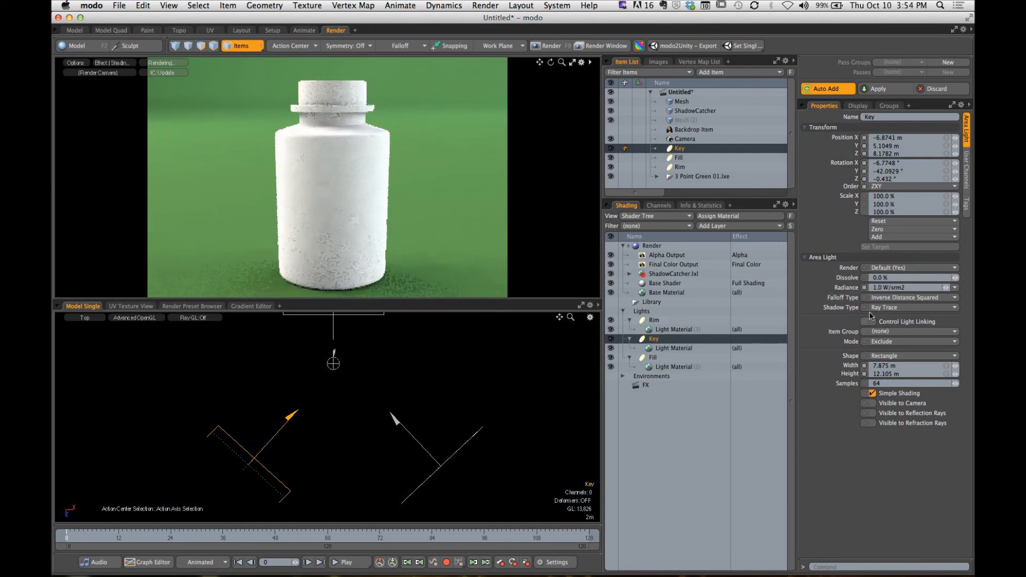
- Set the Fill light's radiance to 0.25 W/srm2
click(687, 158)
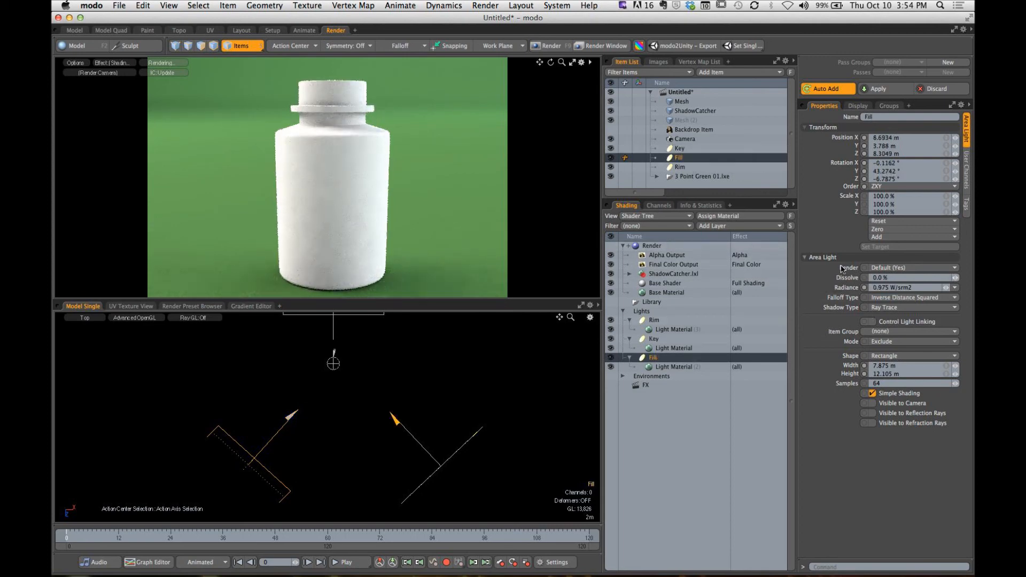
click(903, 288)
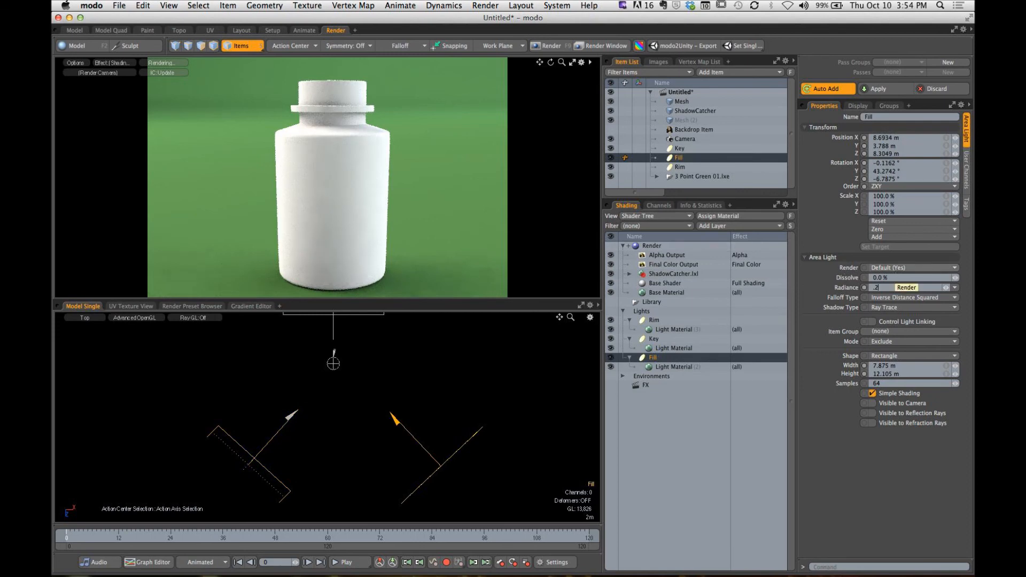
text(0.25)
key(Return)
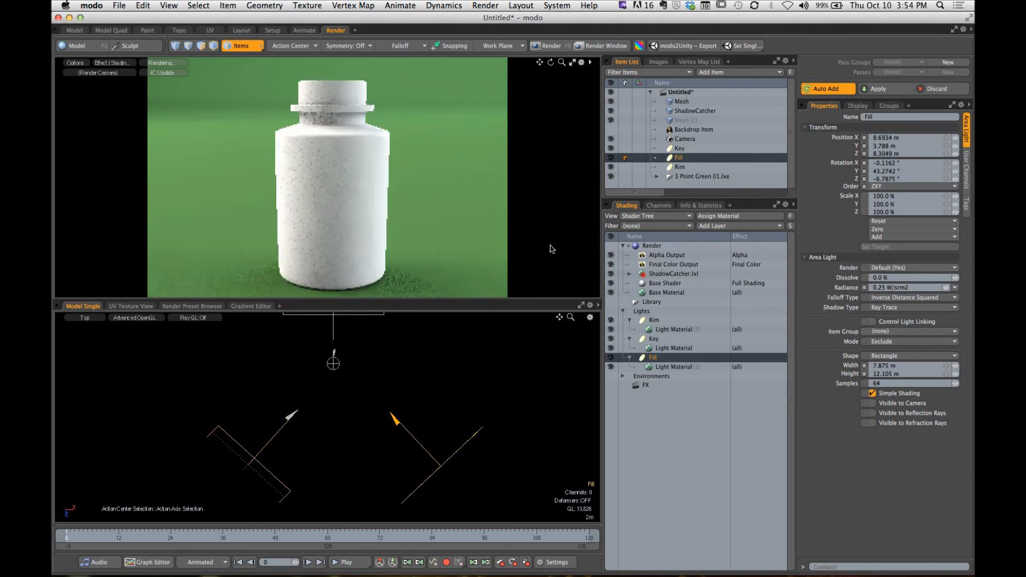
- Set the Rim light's radiance to 3 W/srm2
click(678, 168)
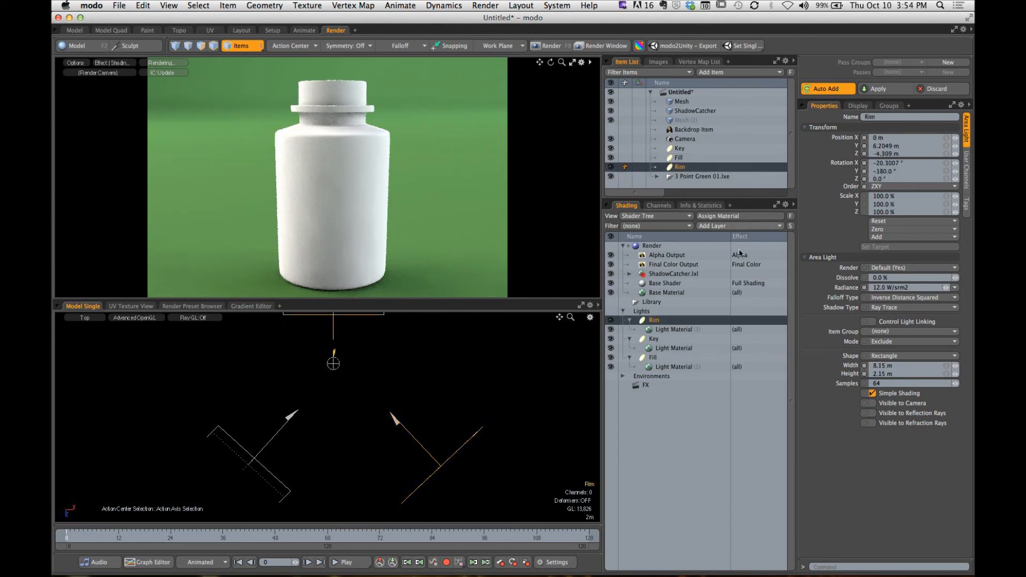
click(907, 288)
text(3)
key(Return)
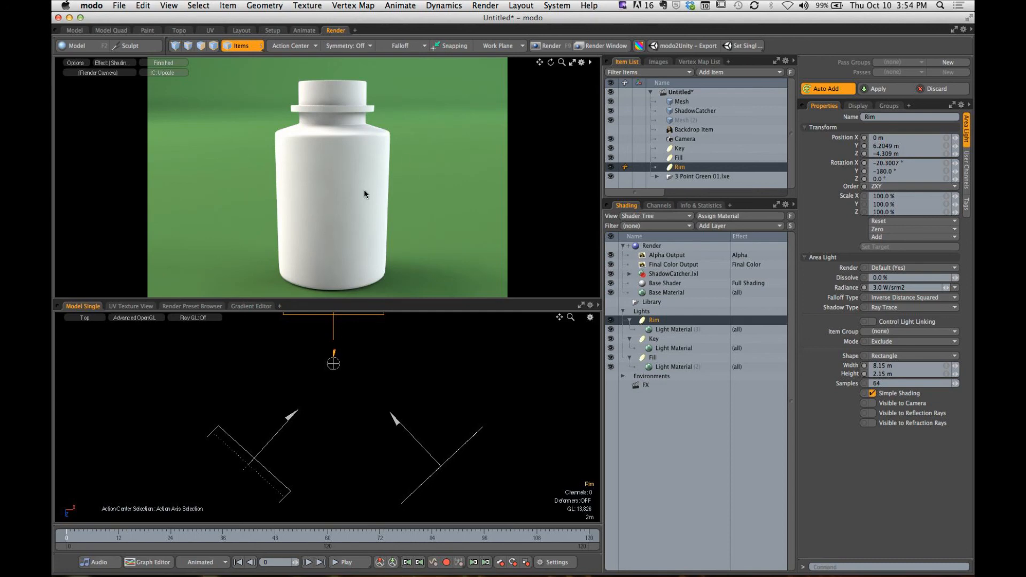
- Render a full image of the bottle on the green background, and reframe the bottle in the render preview
click(544, 46)
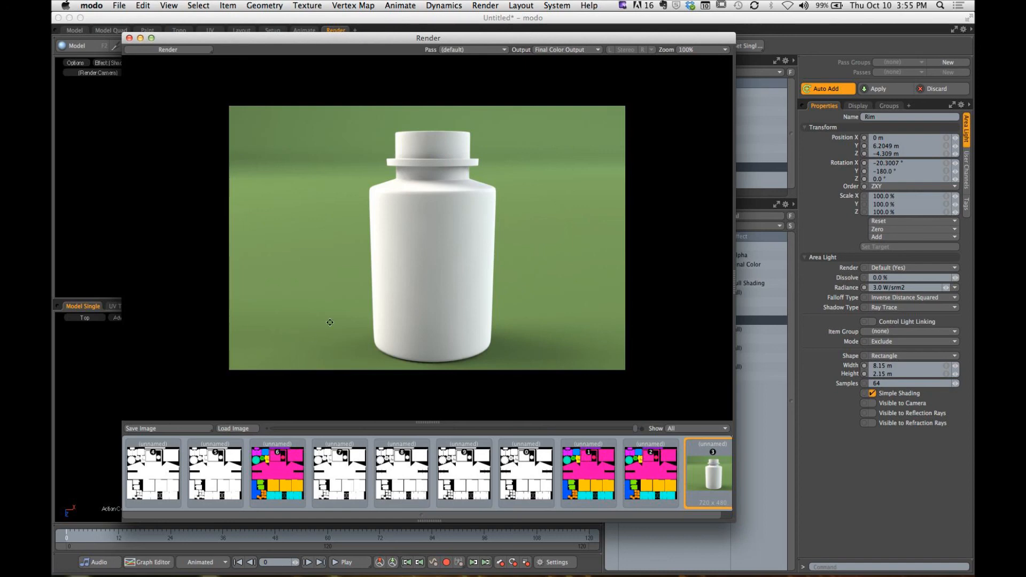
click(130, 38)
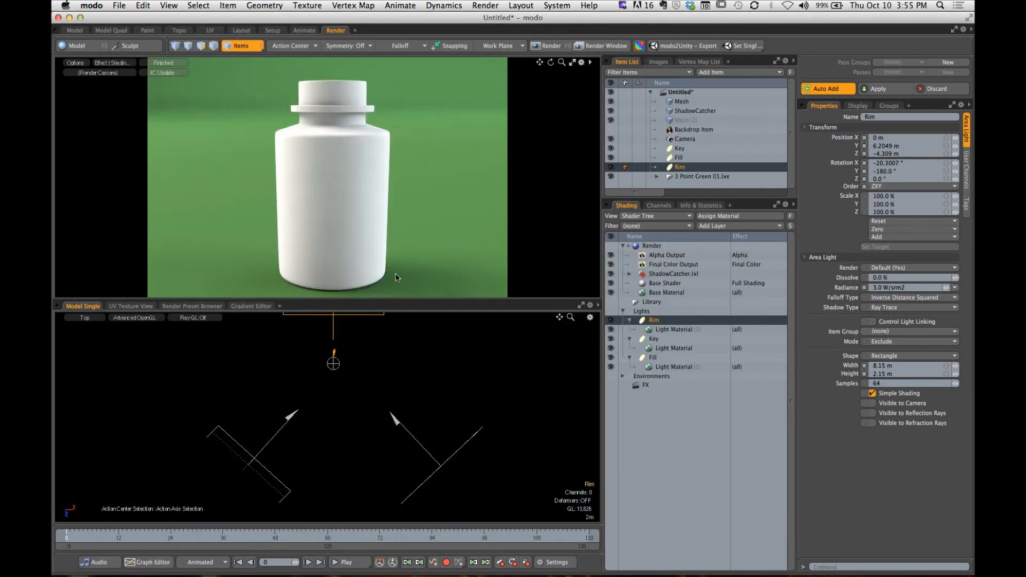
ctrl+alt+drag(358, 219, 347, 240)
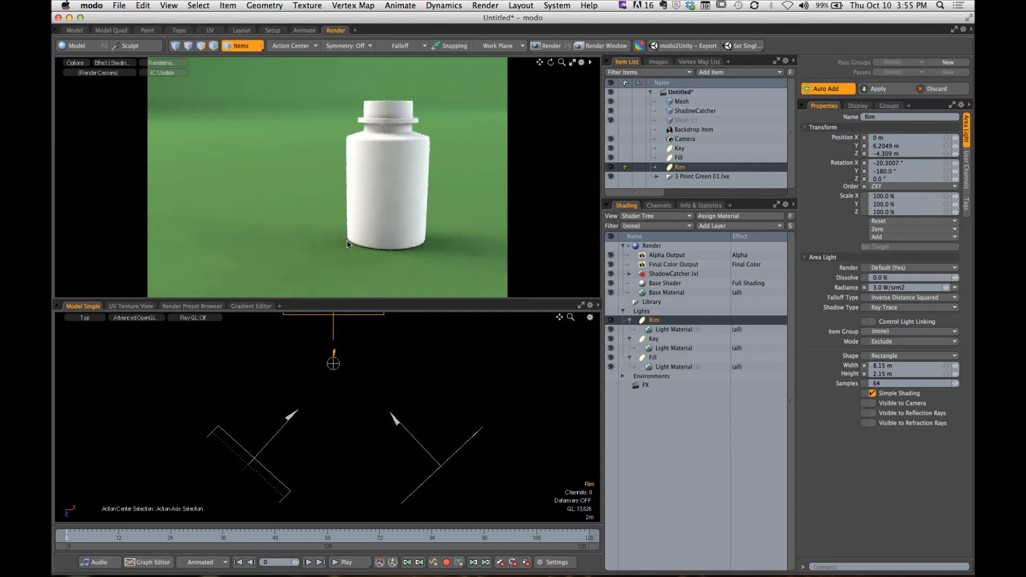
alt+drag(390, 252, 217, 193)
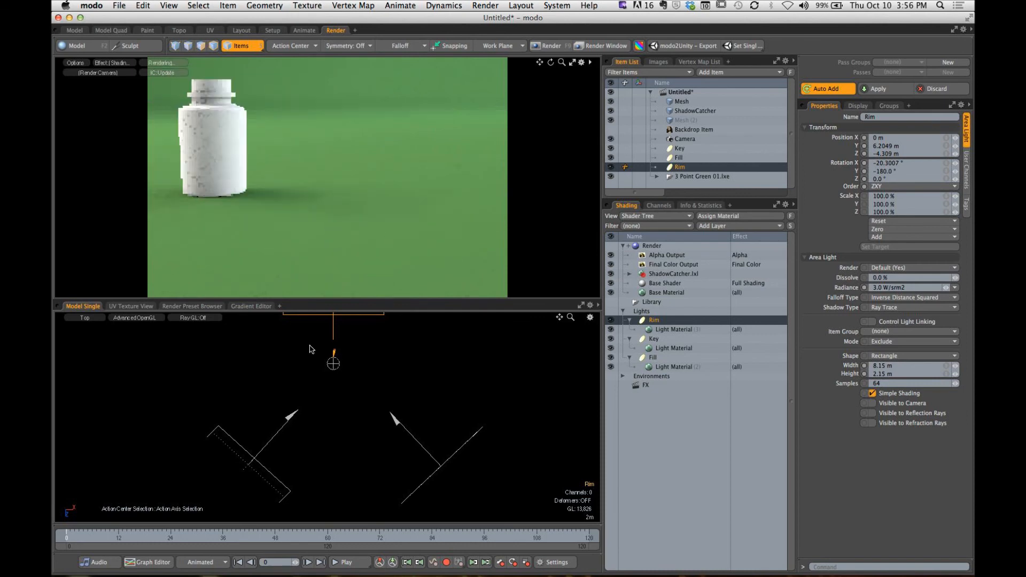
alt+shift+drag(259, 164, 318, 189)
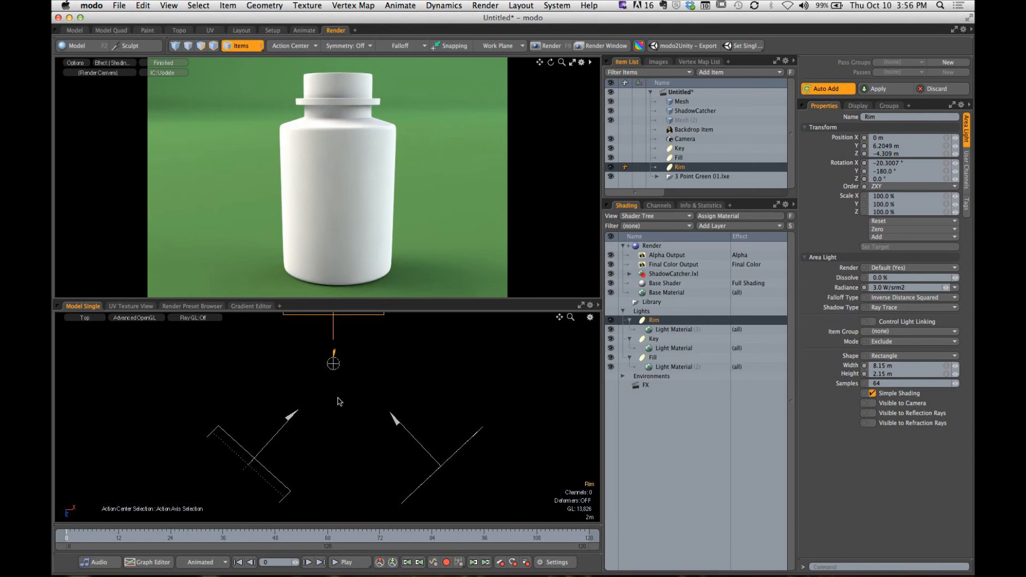
- Switch to Chrome and review the medicine bottle homework requirements, highlighting the Medicine Bottle and Table Top geometry items
key(super+Tab)
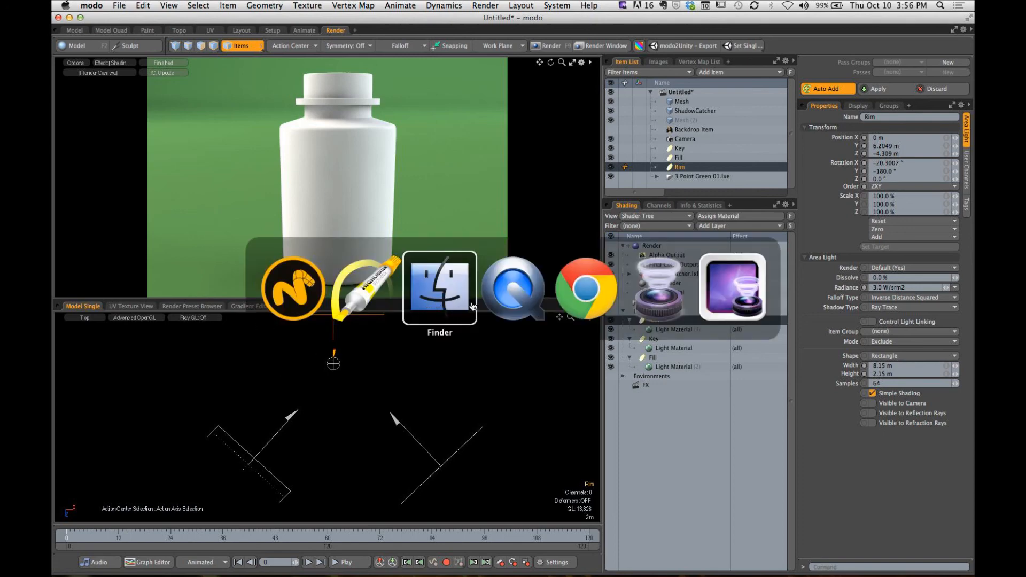
click(594, 274)
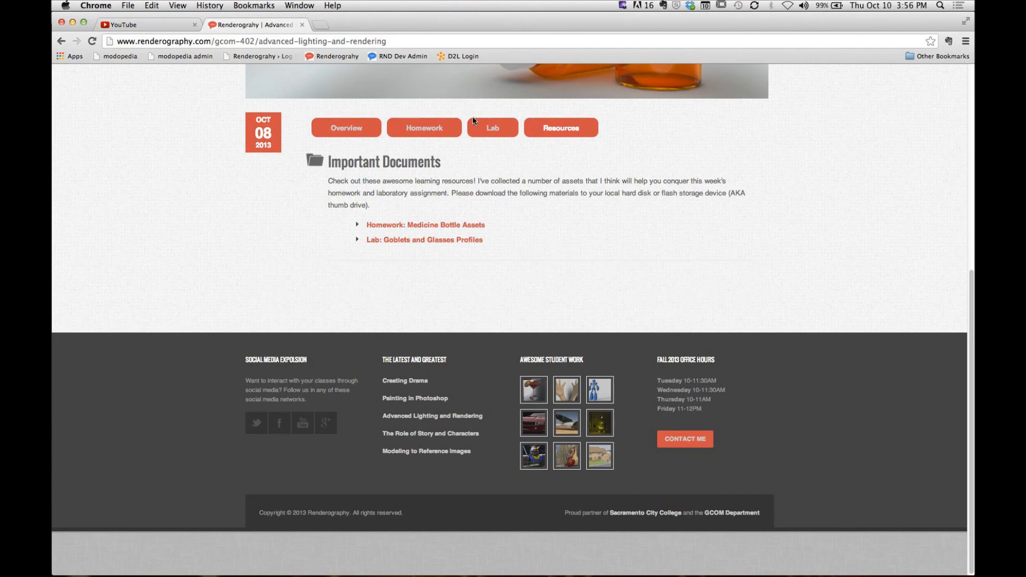
click(452, 128)
scroll(350, 275, down, 3)
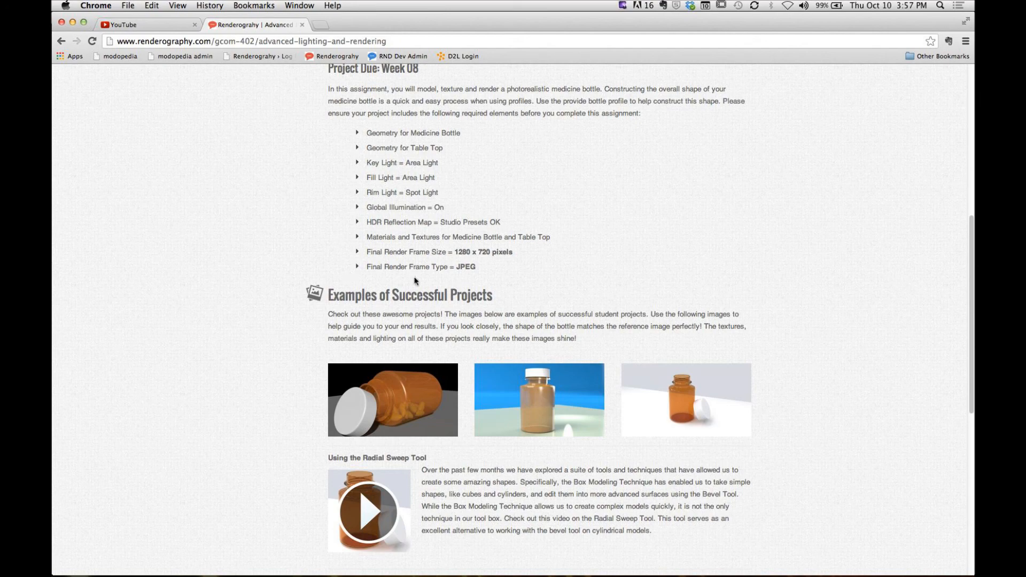
drag(368, 134, 472, 135)
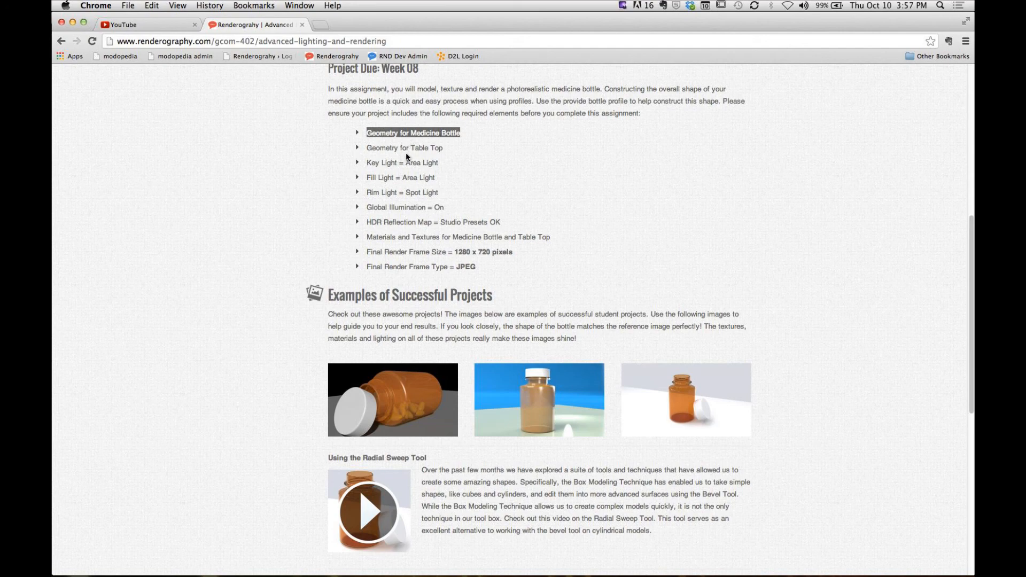
drag(367, 150, 462, 153)
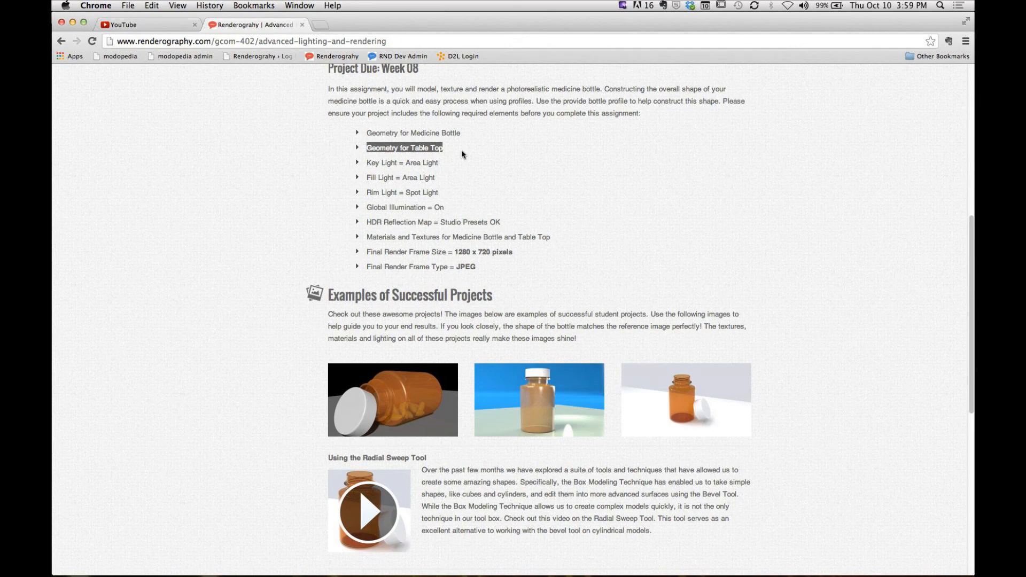
- Review the homework submission instructions and the Goblets and Glasses lab requirements, including its file naming conventions
scroll(462, 152, down, 6)
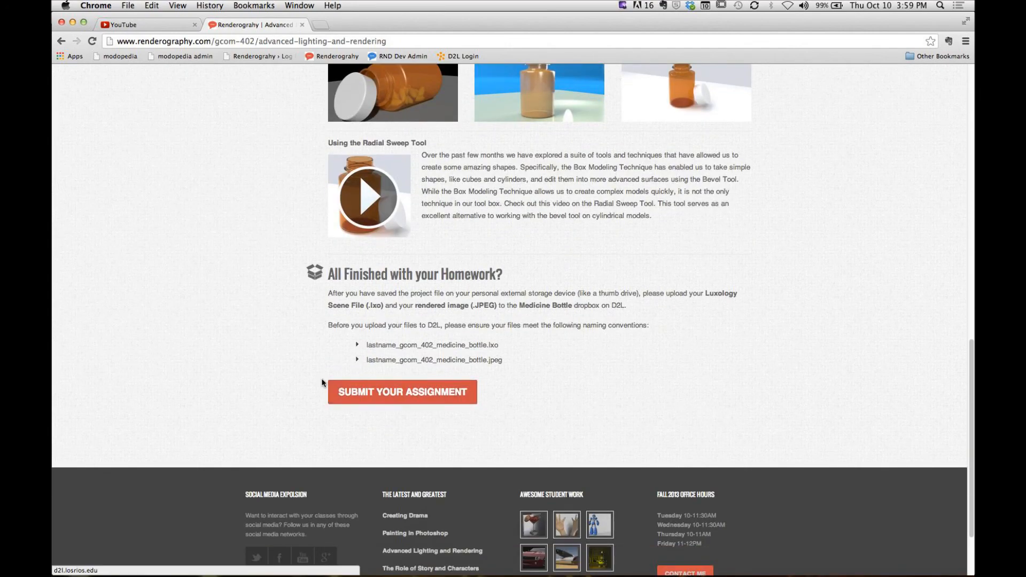
scroll(322, 383, up, 9)
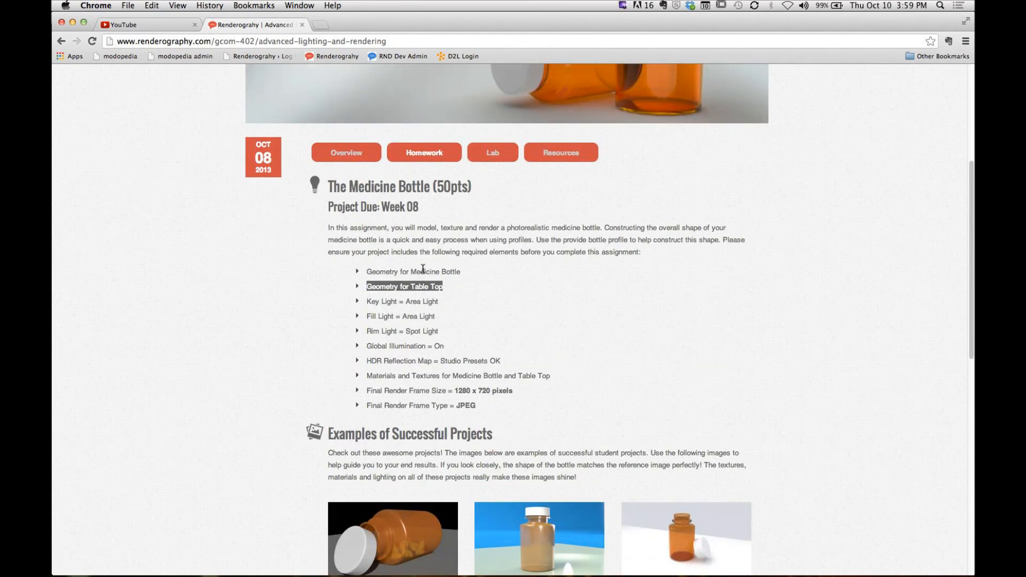
click(485, 156)
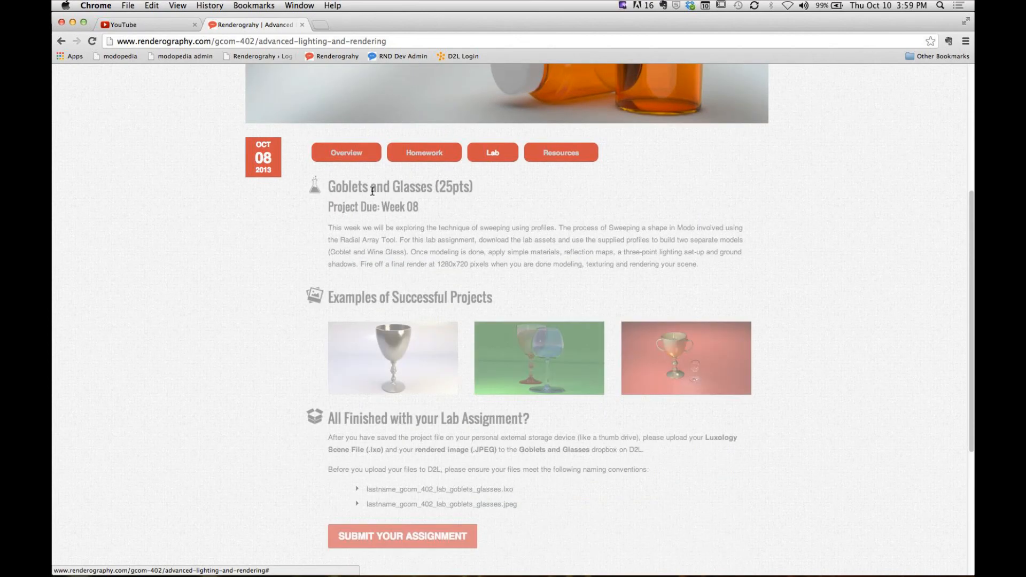
scroll(278, 294, down, 4)
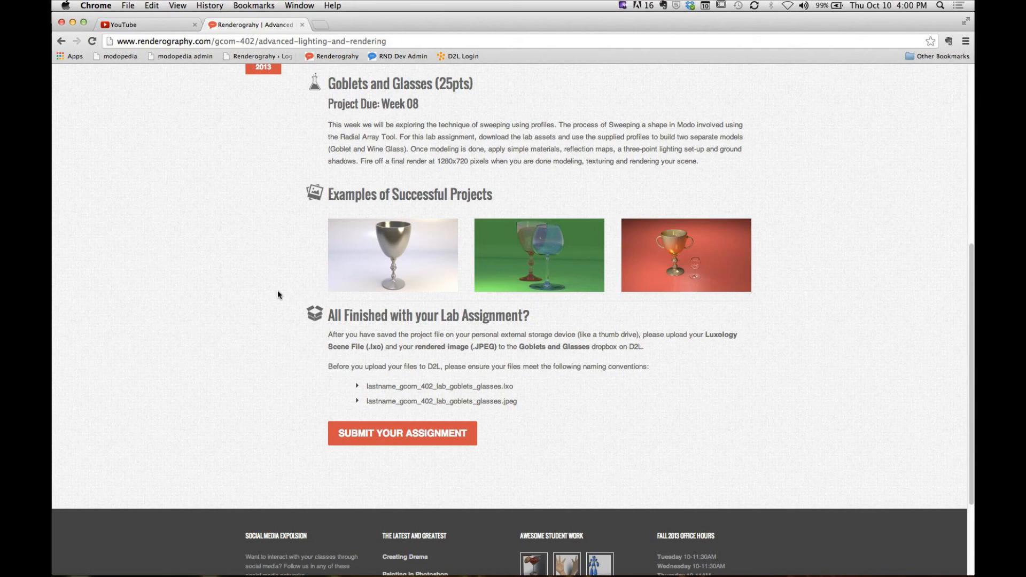
scroll(277, 294, up, 3)
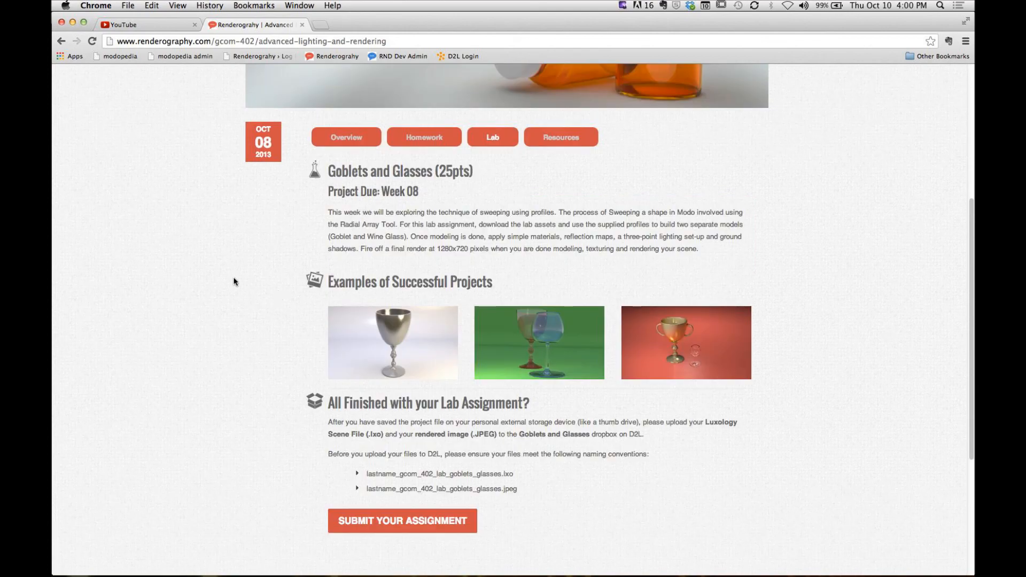
- Check the week's downloadable resources, and enlarge the lab's example render of two glasses on a green background
click(569, 137)
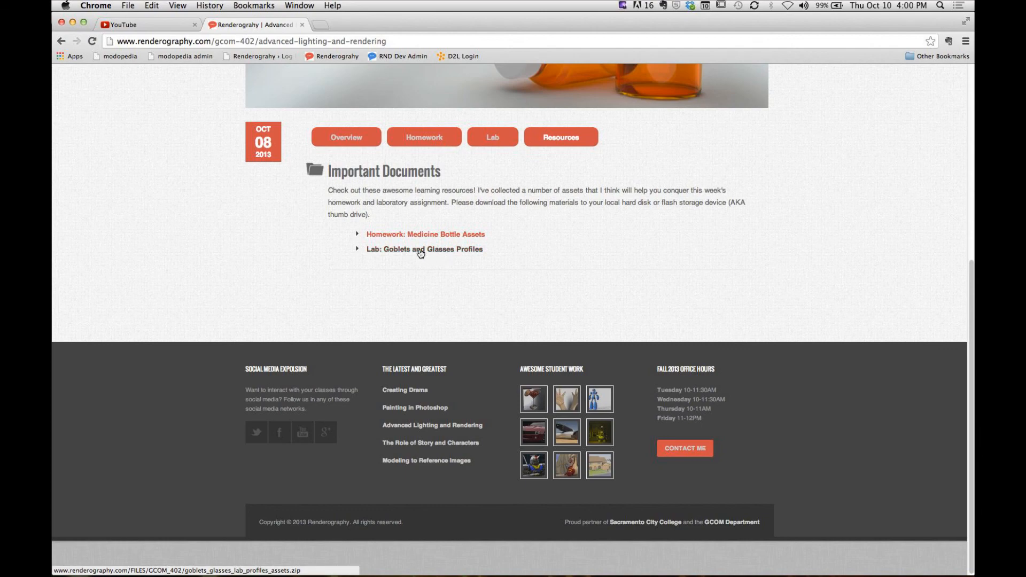
click(493, 138)
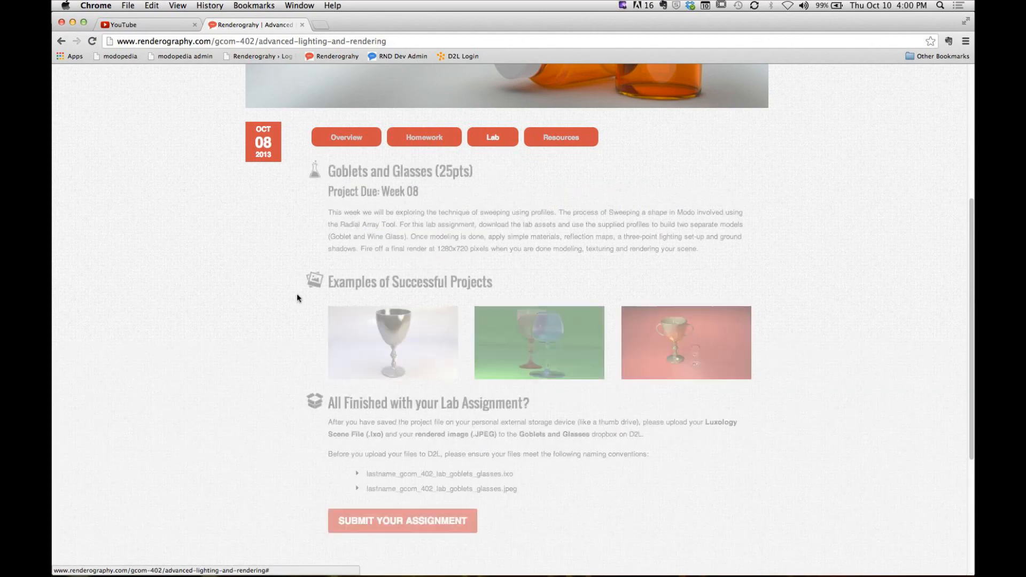
scroll(297, 294, down, 3)
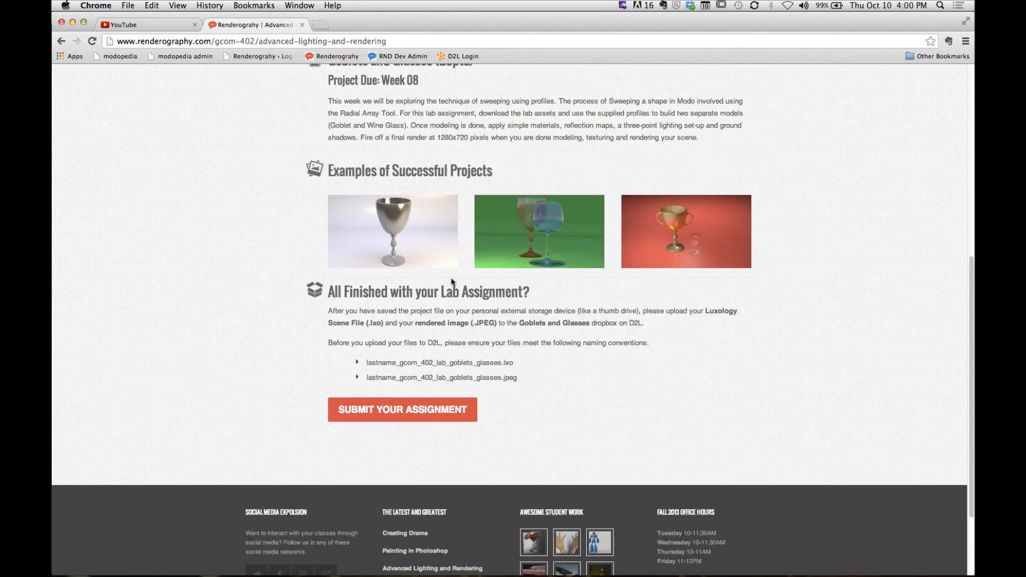
click(504, 261)
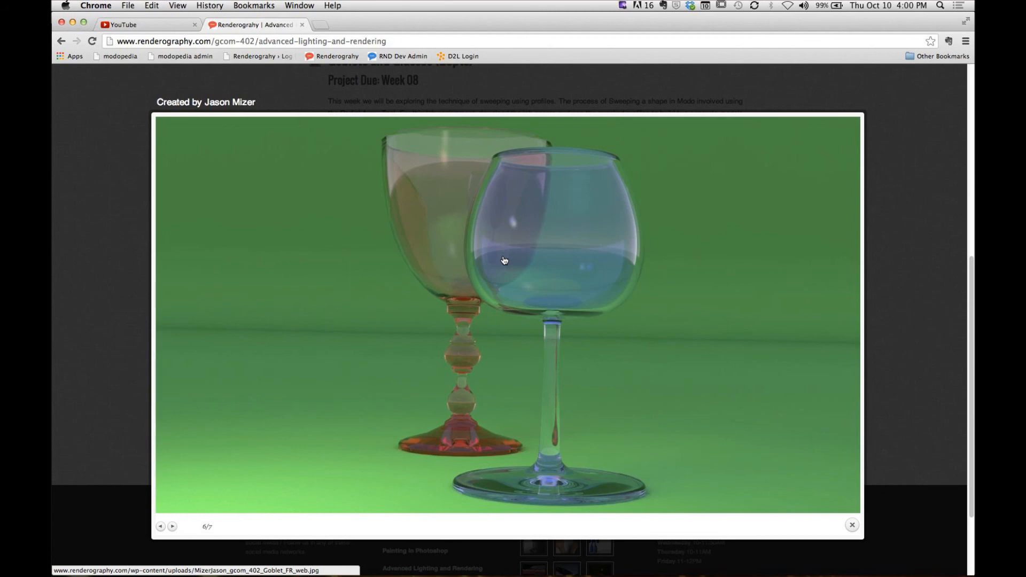
- Switch to modo and display the Render item's Global Illumination settings
key(super+Tab)
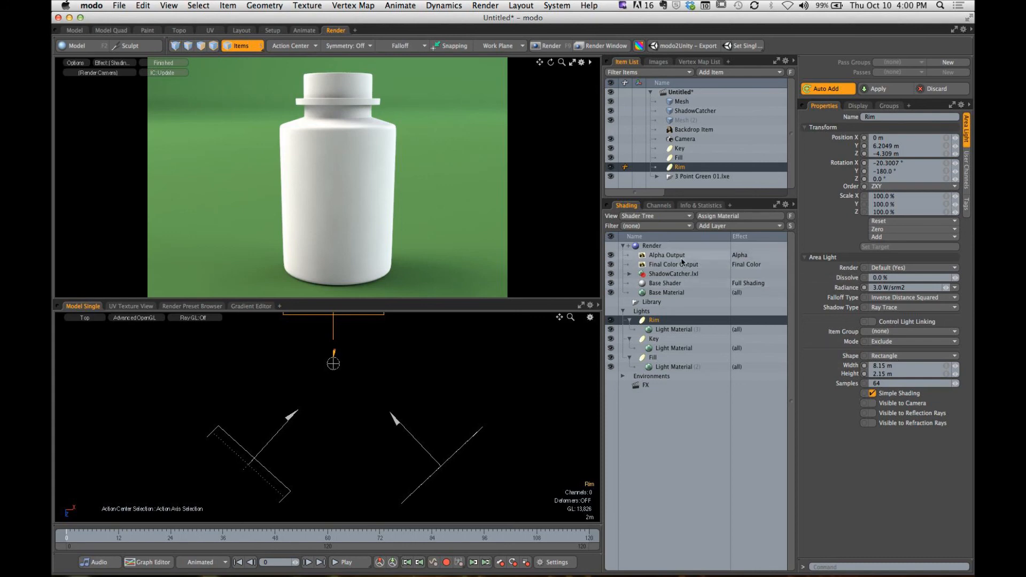
click(647, 247)
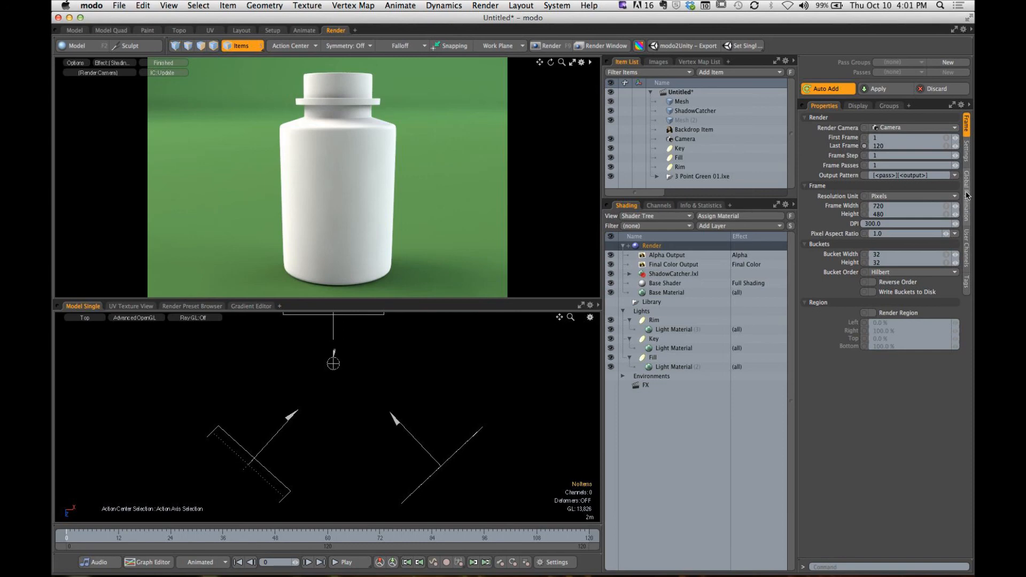
click(967, 199)
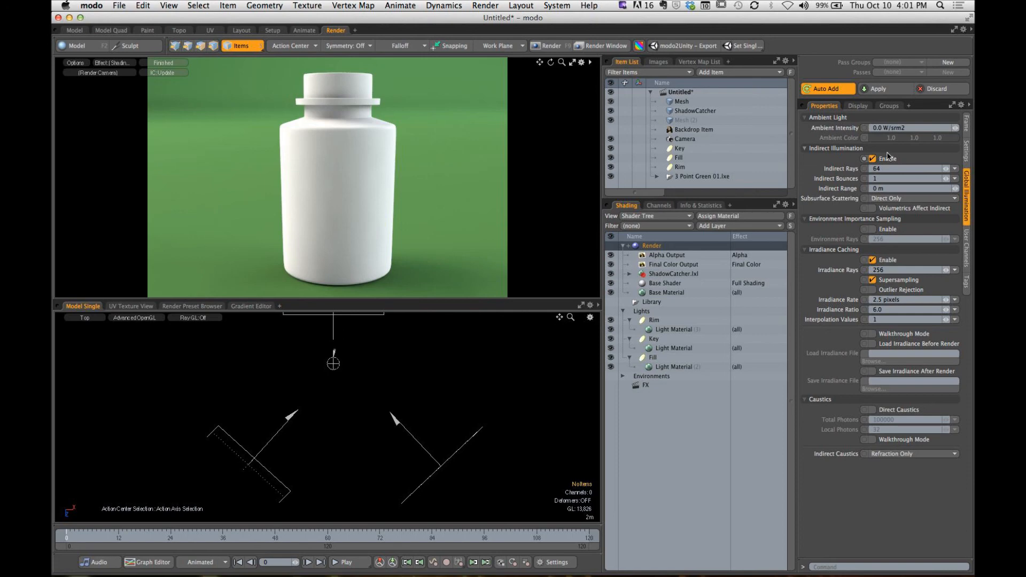
- Switch to Chrome and stop streaming the GCOM 402 Thursday - Week 07 live event on YouTube
key(super+Tab)
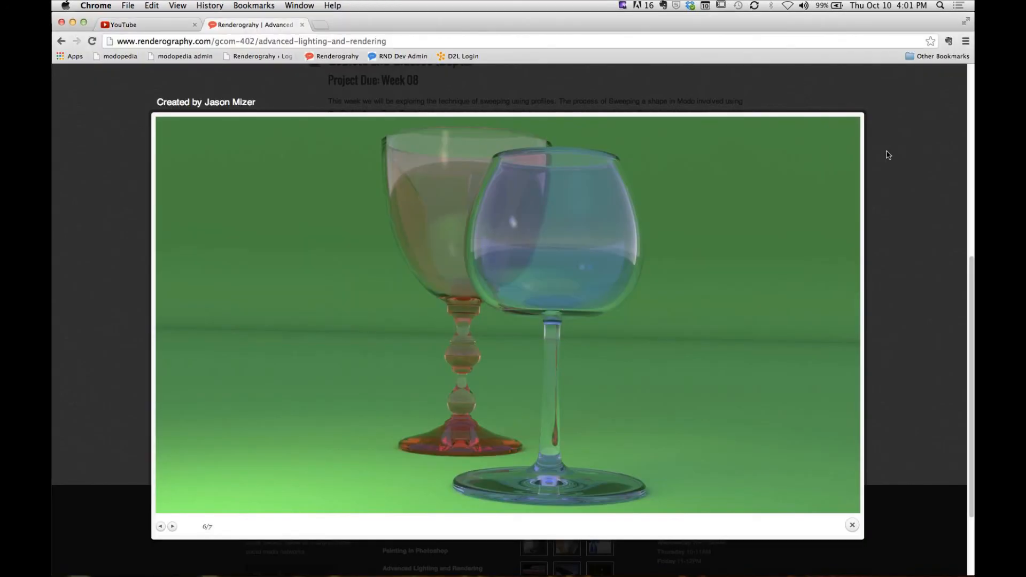
click(153, 25)
click(137, 207)
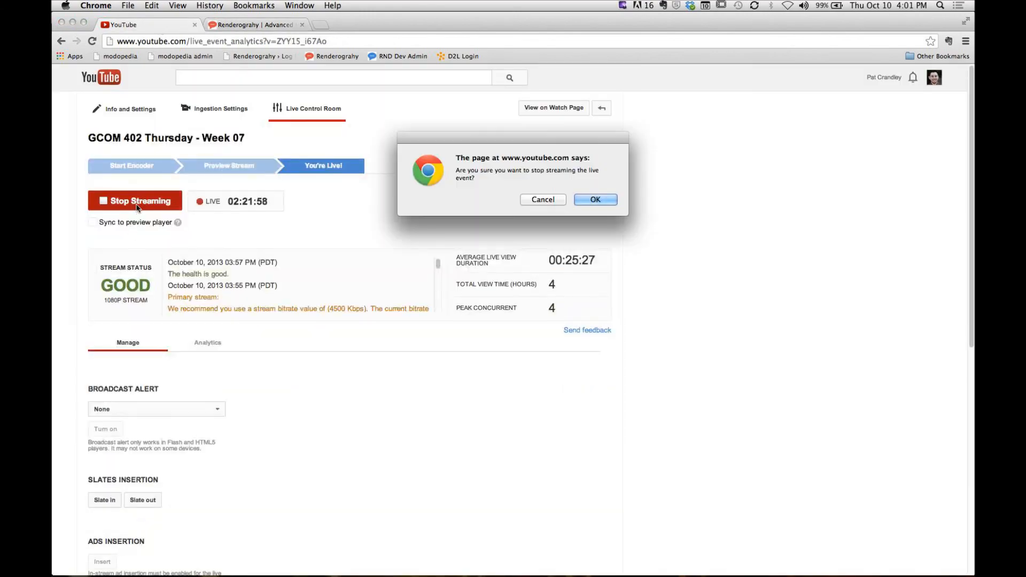